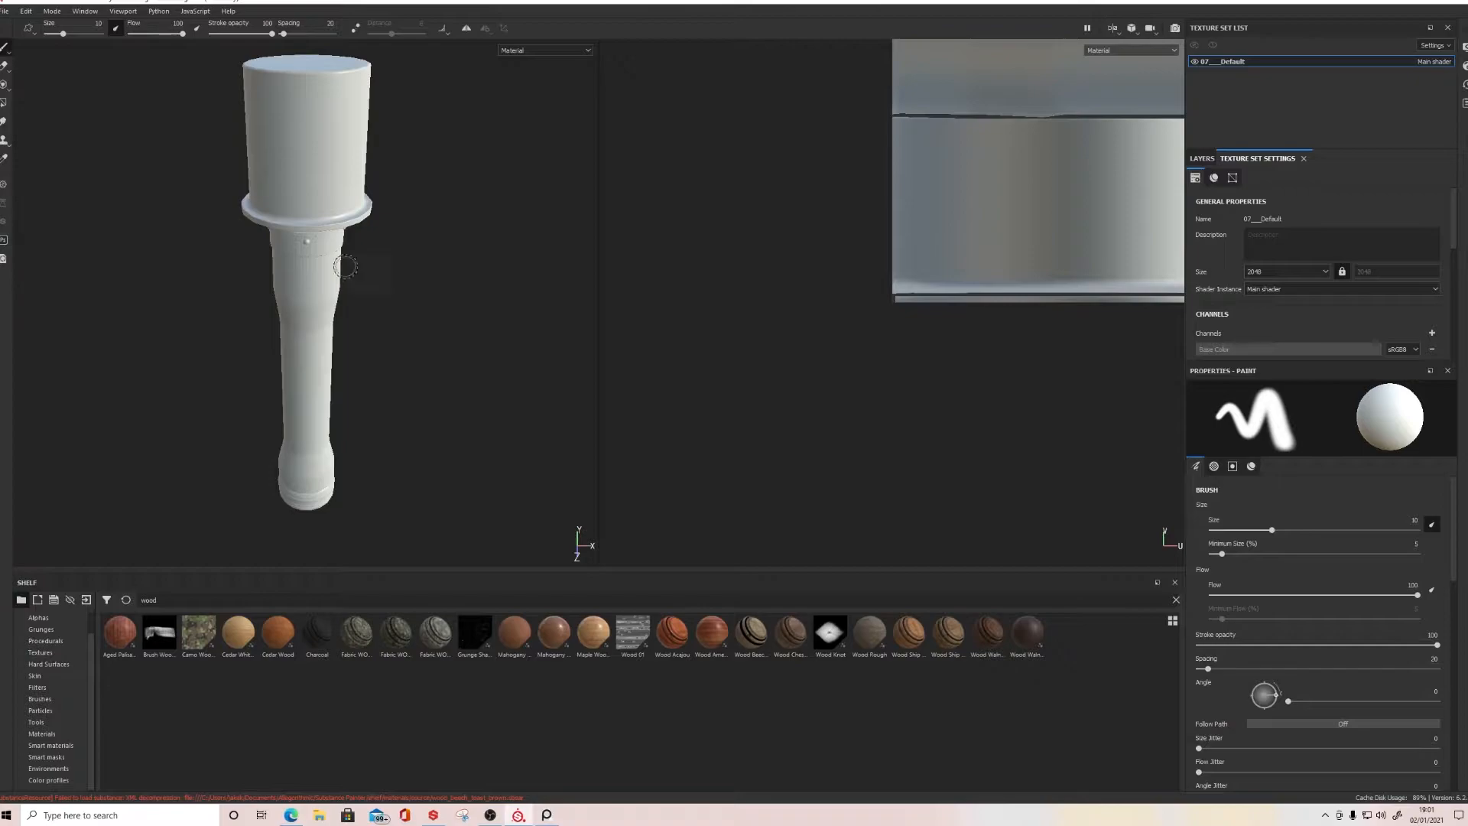
Step: Create a new project from the PBR - Metallic Roughness (allegorithmic) template using the M24_Grneade_Low mesh
{"action": "left_click", "coordinate": [4, 10]}
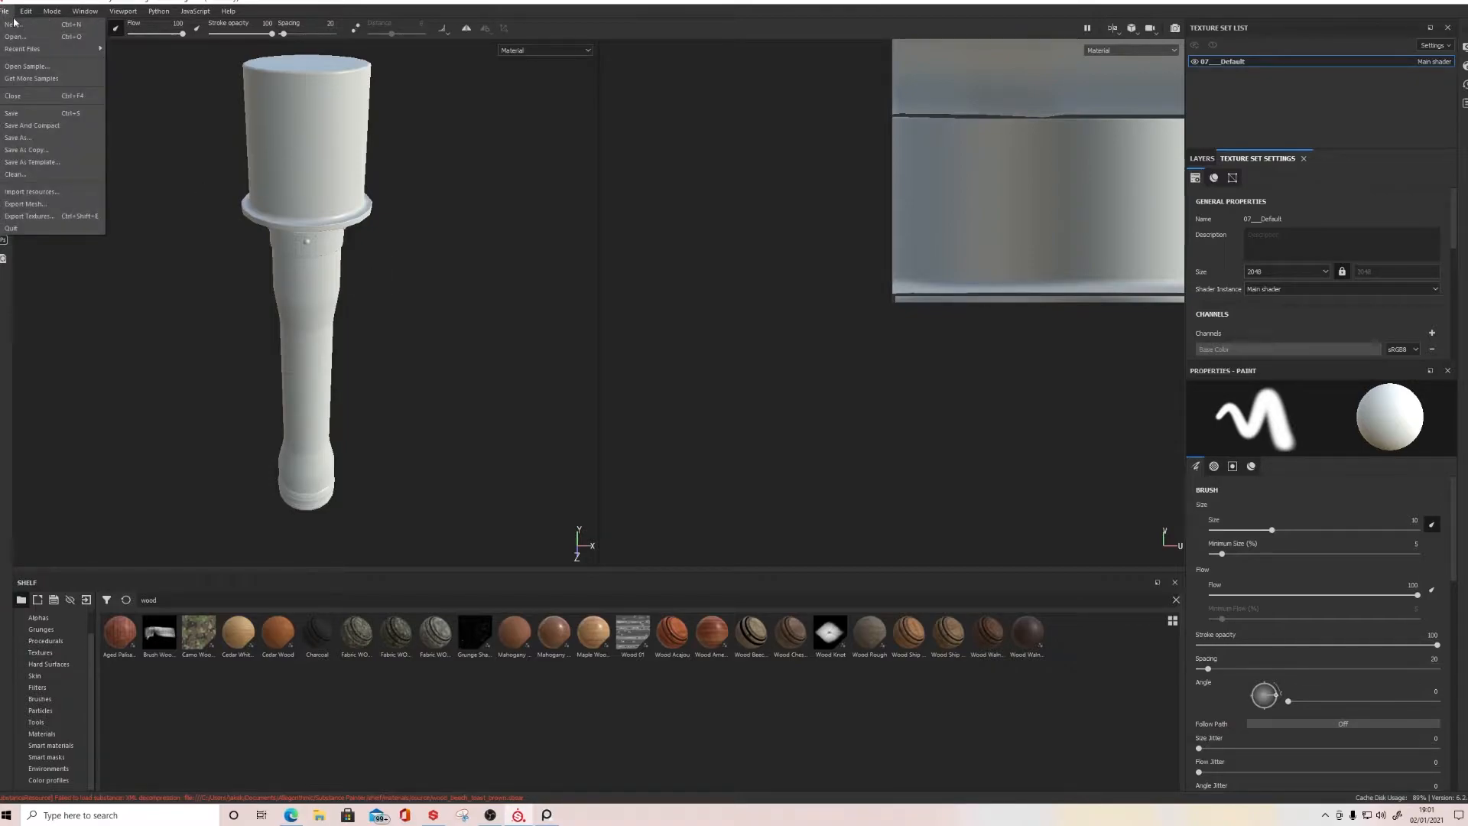
{"action": "left_click", "coordinate": [13, 23]}
{"action": "left_click", "coordinate": [795, 222]}
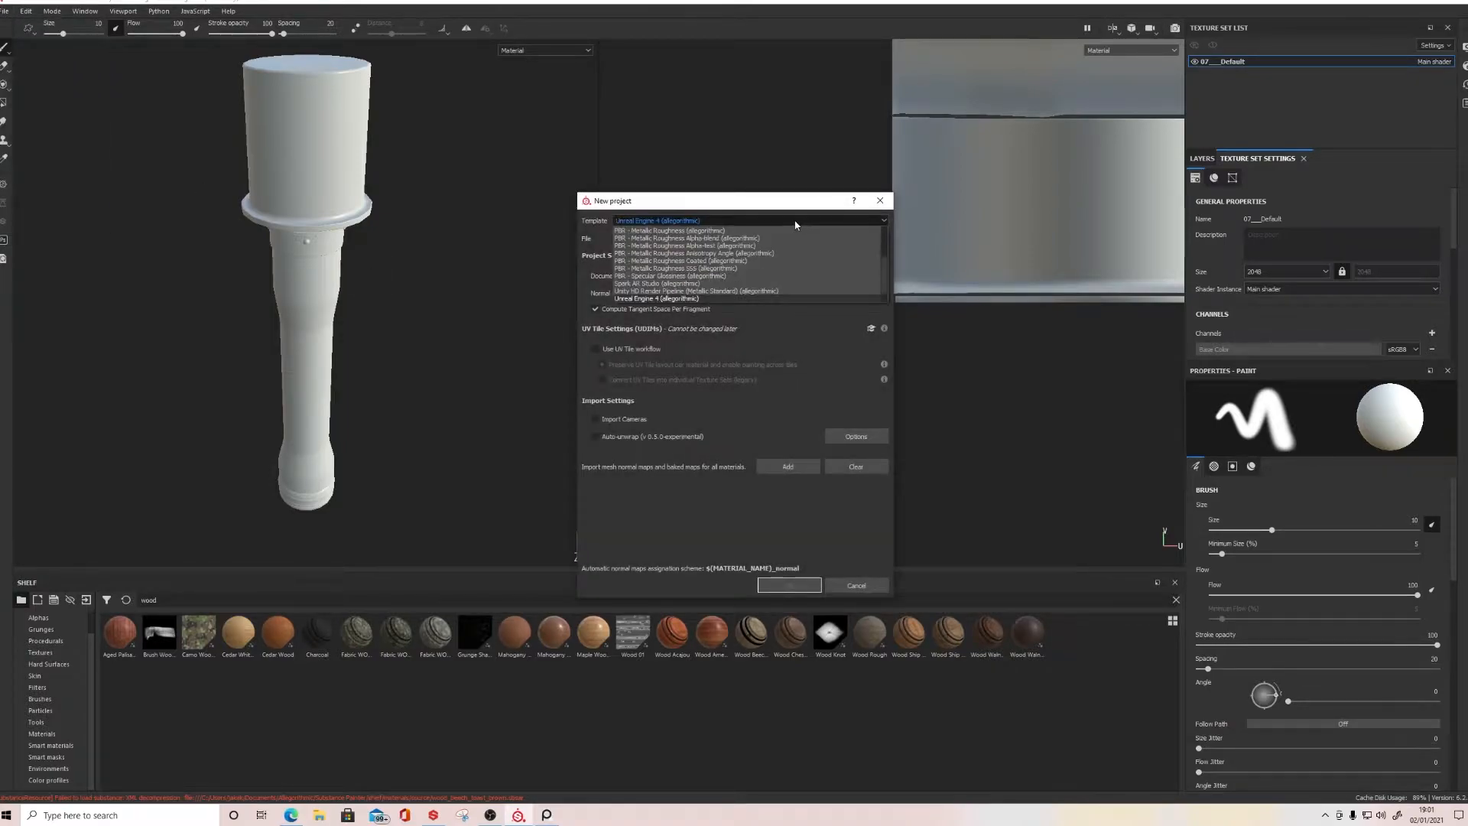
{"action": "left_click", "coordinate": [655, 231]}
{"action": "left_click", "coordinate": [856, 239]}
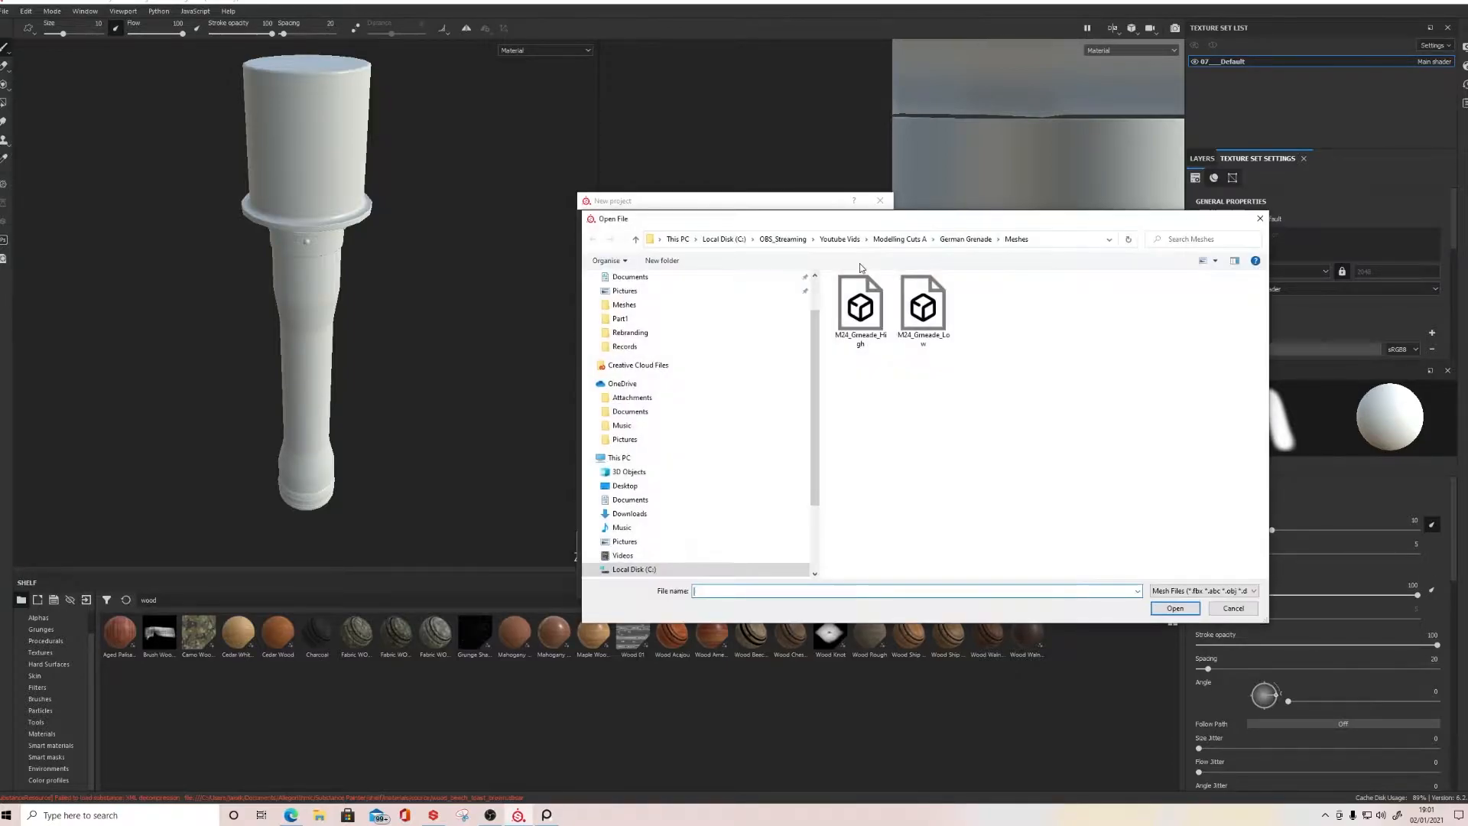
{"action": "double_click", "coordinate": [923, 306]}
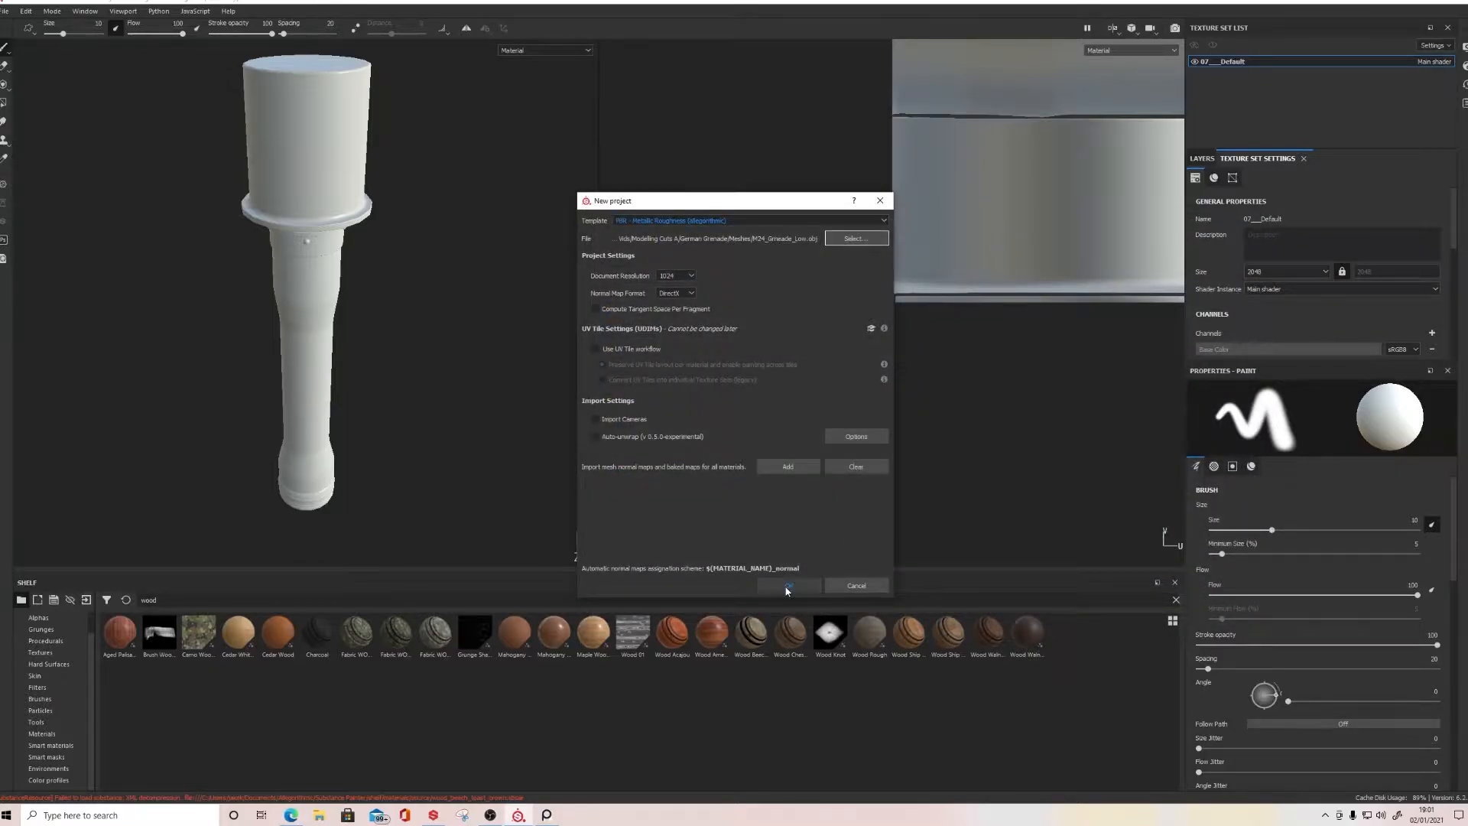
{"action": "left_click", "coordinate": [786, 587]}
{"action": "left_click", "coordinate": [700, 419]}
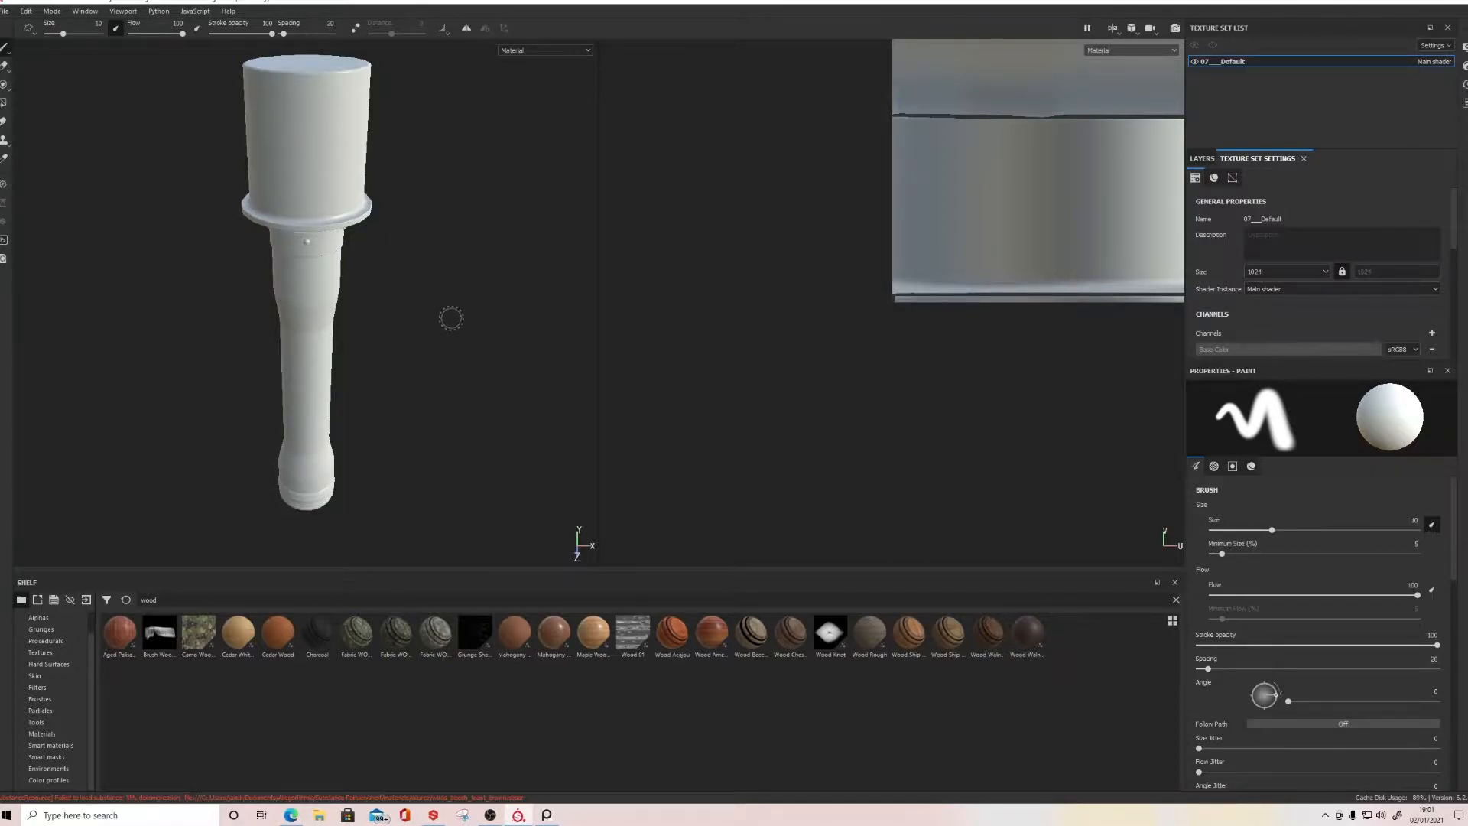
Step: Inspect the imported grenade and its UV layout from several views, making trial brush strokes and undoing them
{"action": "scroll", "coordinate": [453, 320], "scroll_direction": "down", "scroll_amount": 3}
{"action": "scroll", "coordinate": [449, 344], "scroll_direction": "up", "scroll_amount": 5}
{"action": "mouse_move", "coordinate": [450, 374]}
{"action": "left_mouse_down", "text": "alt"}
{"action": "mouse_move", "coordinate": [446, 341]}
{"action": "mouse_move", "coordinate": [394, 317]}
{"action": "mouse_move", "coordinate": [365, 346]}
{"action": "mouse_move", "coordinate": [613, 346]}
{"action": "left_mouse_up", "text": "alt"}
{"action": "scroll", "coordinate": [366, 348], "scroll_direction": "down", "scroll_amount": 3}
{"action": "left_click_drag", "start_coordinate": [172, 332], "coordinate": [500, 345], "text": "alt"}
{"action": "mouse_move", "coordinate": [115, 345]}
{"action": "left_mouse_down", "text": "alt"}
{"action": "mouse_move", "coordinate": [254, 325]}
{"action": "mouse_move", "coordinate": [402, 329]}
{"action": "left_mouse_up", "text": "alt"}
{"action": "left_click_drag", "start_coordinate": [315, 180], "coordinate": [309, 360]}
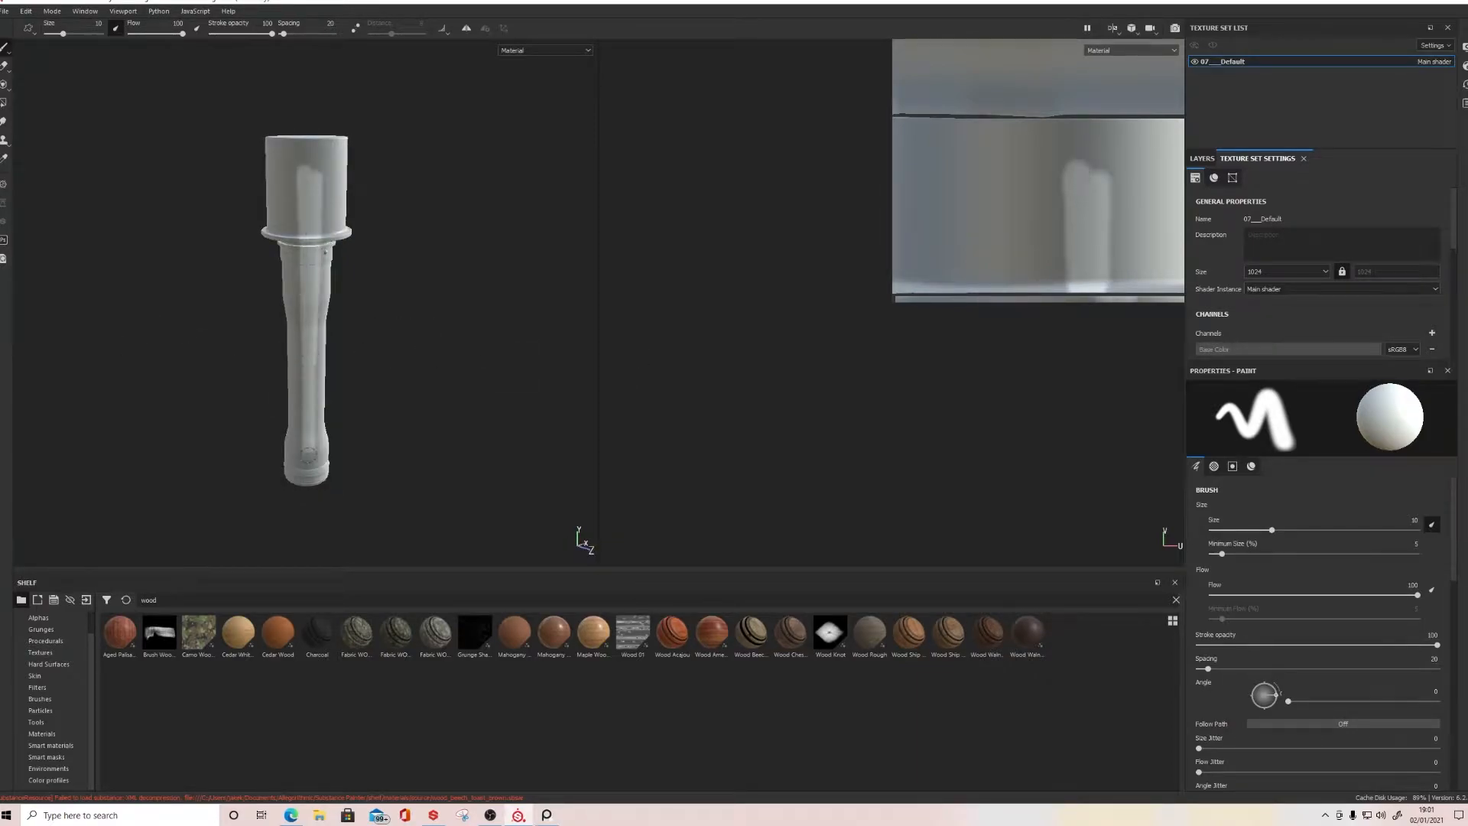
{"action": "left_click_drag", "start_coordinate": [410, 262], "coordinate": [343, 262], "text": "alt"}
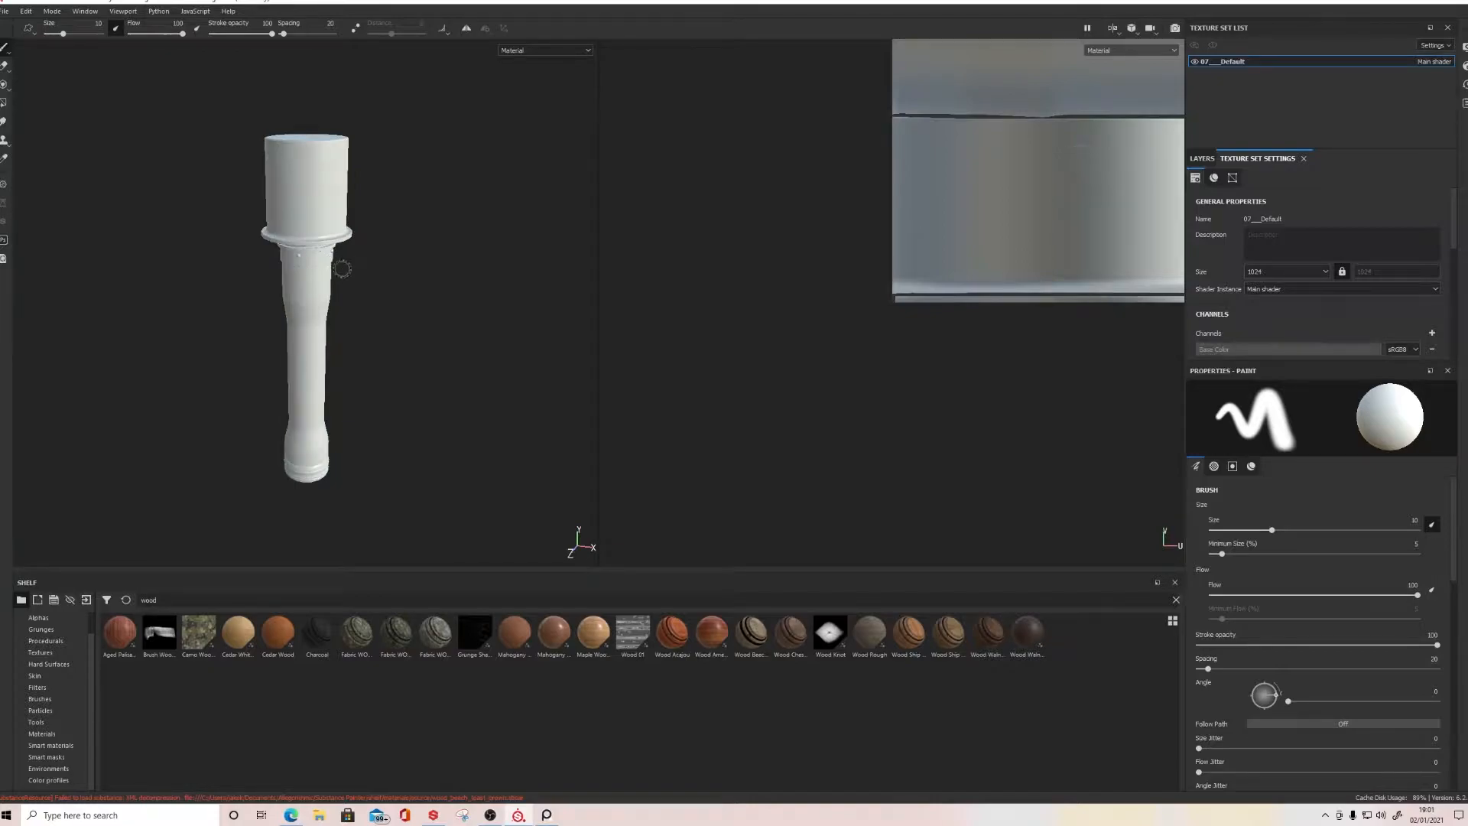
{"action": "scroll", "coordinate": [348, 264], "scroll_direction": "up", "scroll_amount": 2}
{"action": "scroll", "coordinate": [924, 209], "scroll_direction": "down", "scroll_amount": 5}
{"action": "mouse_move", "coordinate": [916, 163]}
{"action": "left_mouse_down"}
{"action": "mouse_move", "coordinate": [896, 211]}
{"action": "mouse_move", "coordinate": [866, 212]}
{"action": "left_mouse_up"}
{"action": "key", "text": "ctrl+z"}
{"action": "left_click_drag", "start_coordinate": [392, 365], "coordinate": [536, 343], "text": "alt"}
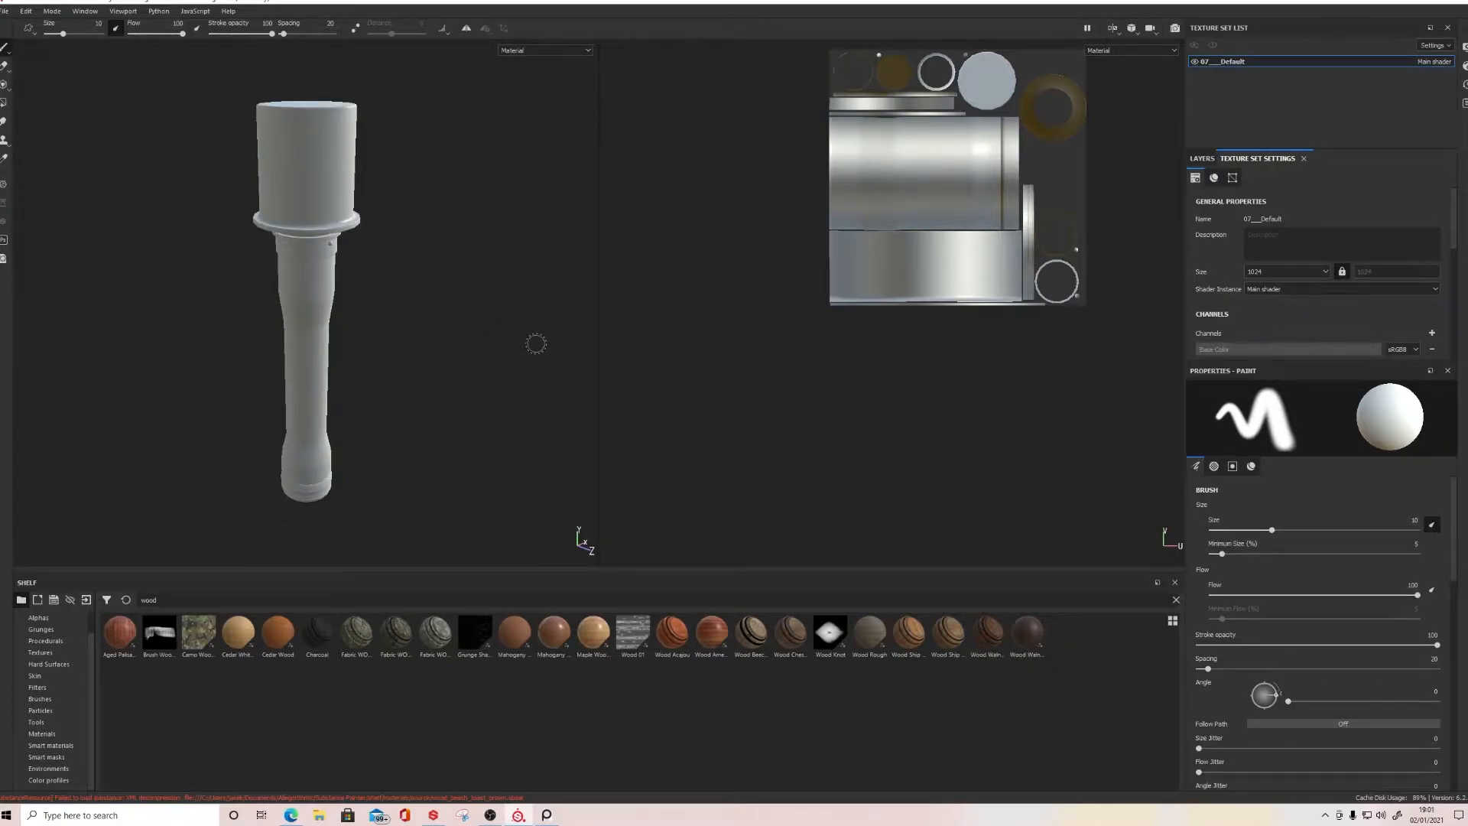
Step: Open the mesh map baking settings and set the output size to 2048
{"action": "key", "text": "alt"}
{"action": "scroll", "coordinate": [1410, 270], "scroll_direction": "down", "scroll_amount": 10}
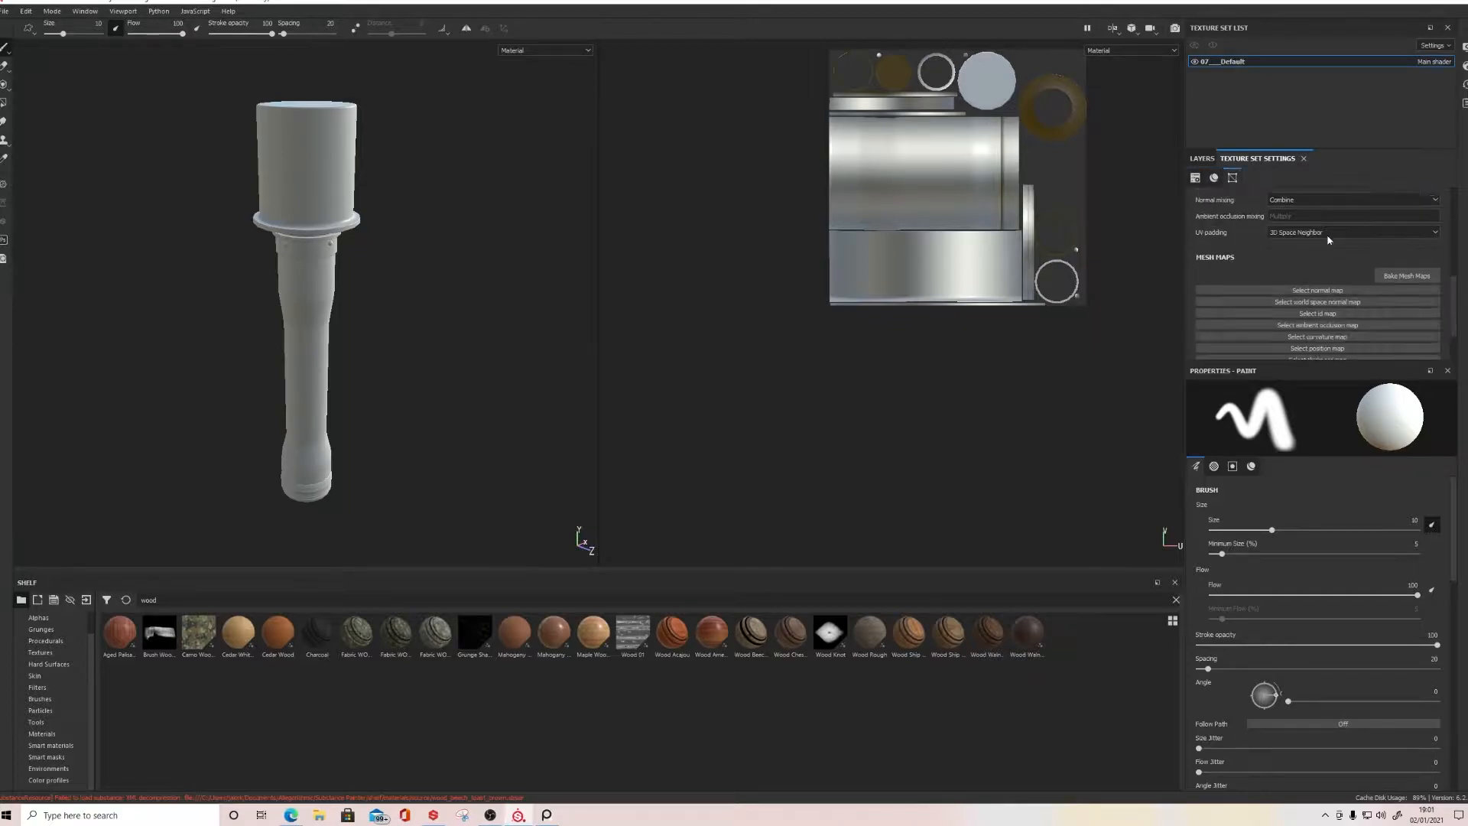
{"action": "left_click", "coordinate": [1416, 279]}
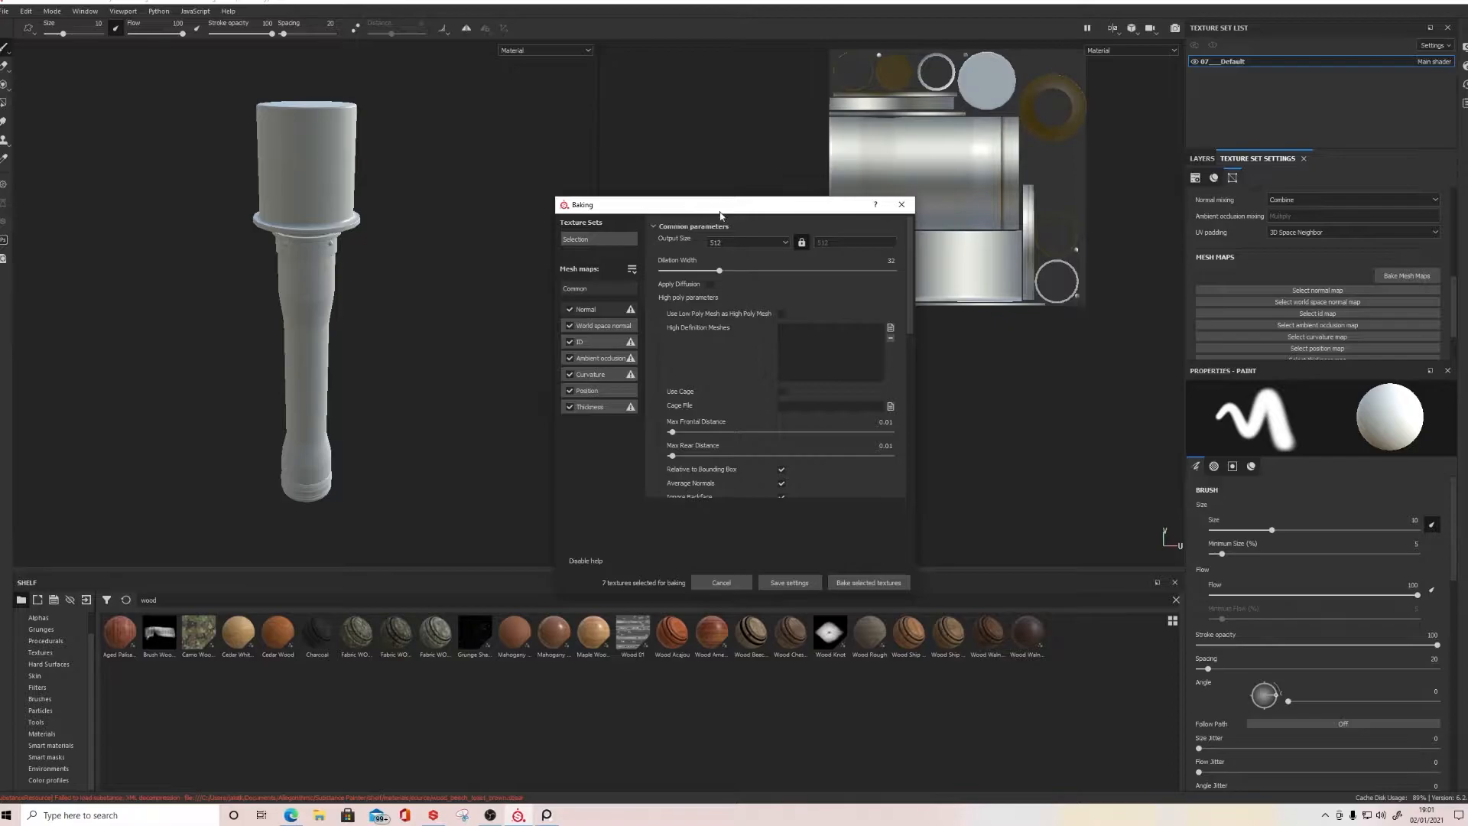
{"action": "left_click_drag", "start_coordinate": [689, 212], "coordinate": [543, 138]}
{"action": "left_click", "coordinate": [639, 168]}
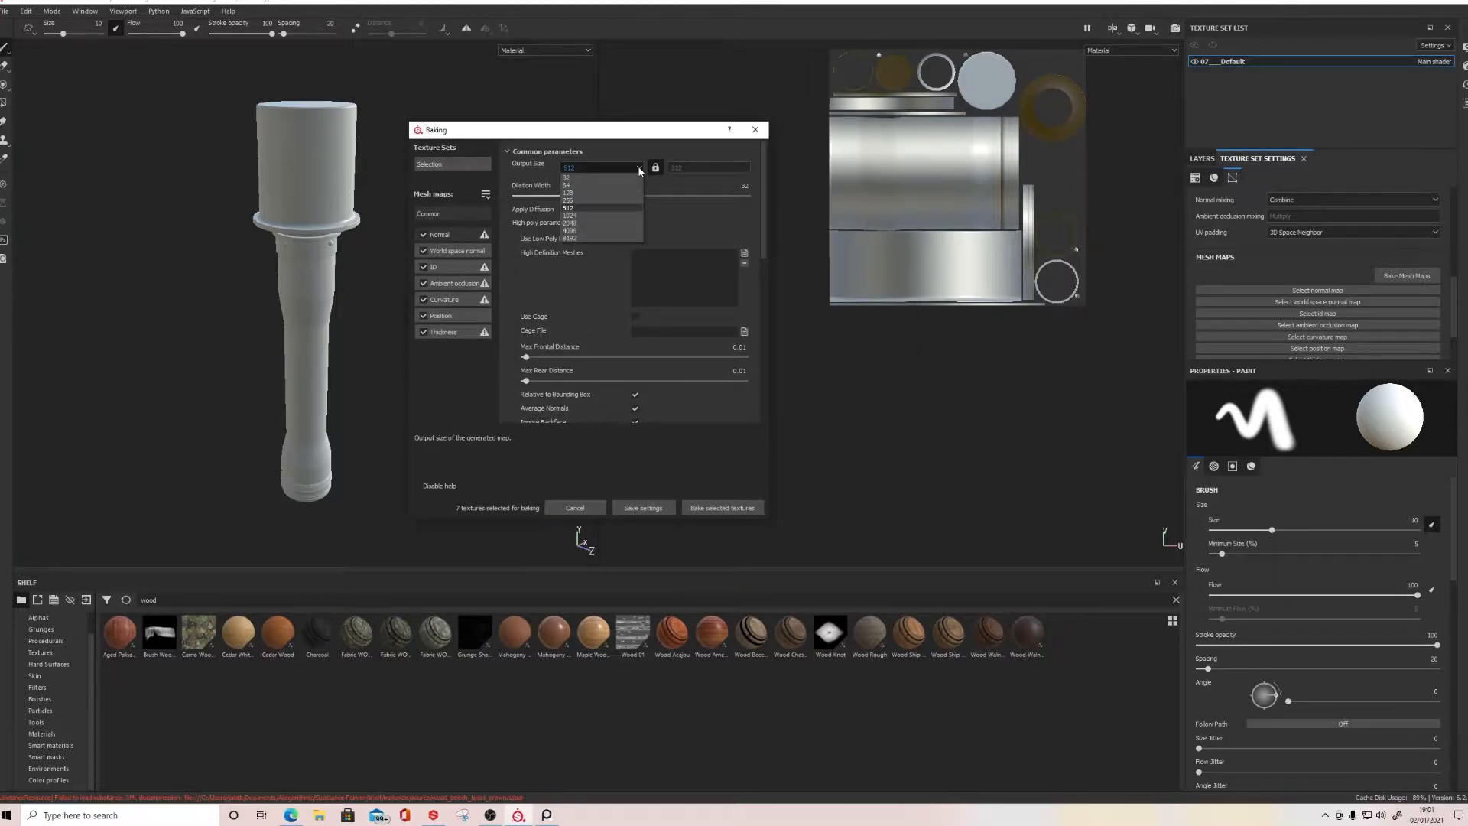
{"action": "left_click", "coordinate": [583, 223]}
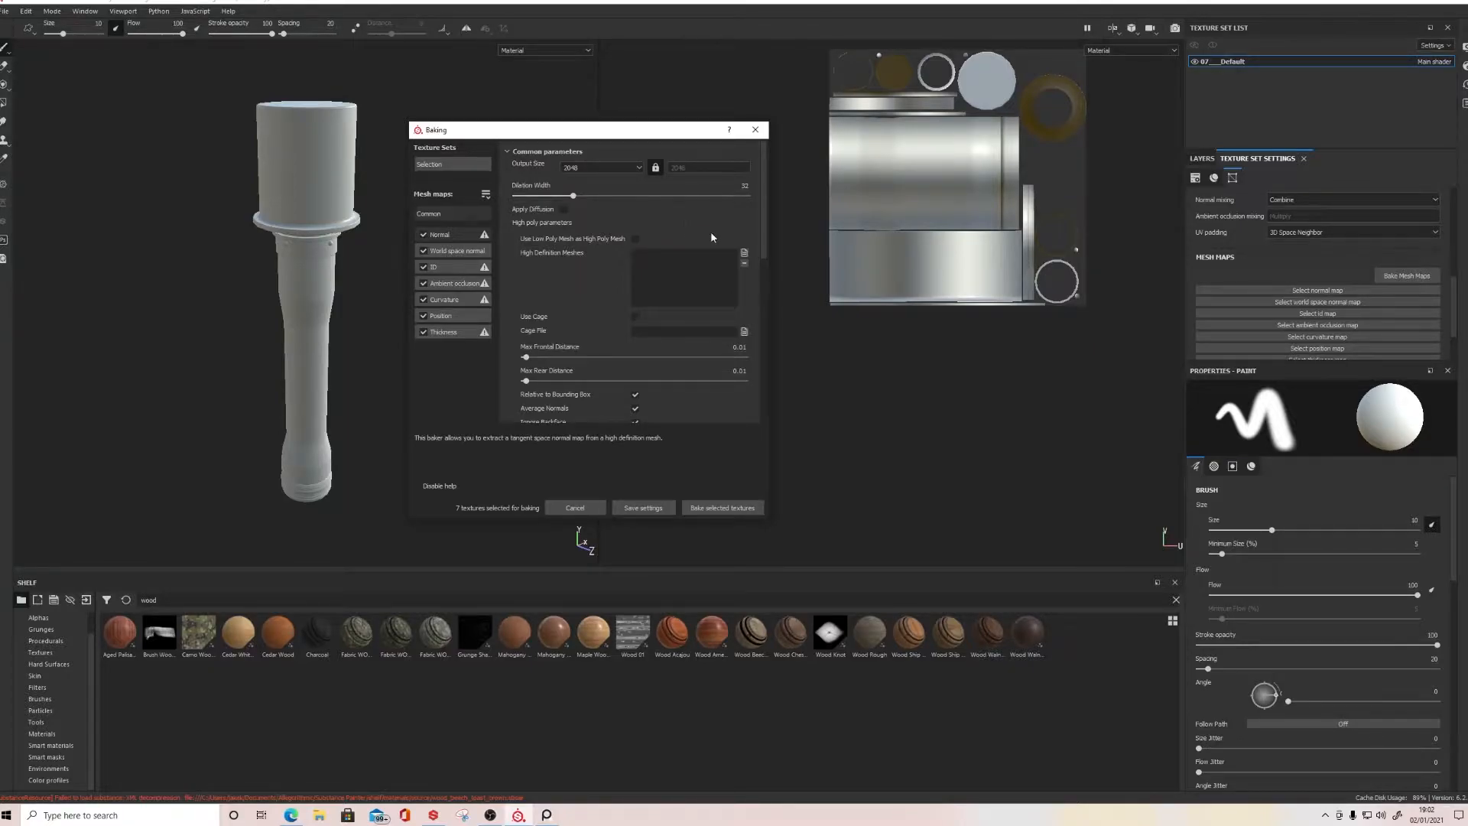
Step: Load M24_Grneade_High as the high definition mesh for baking
{"action": "left_click", "coordinate": [744, 253]}
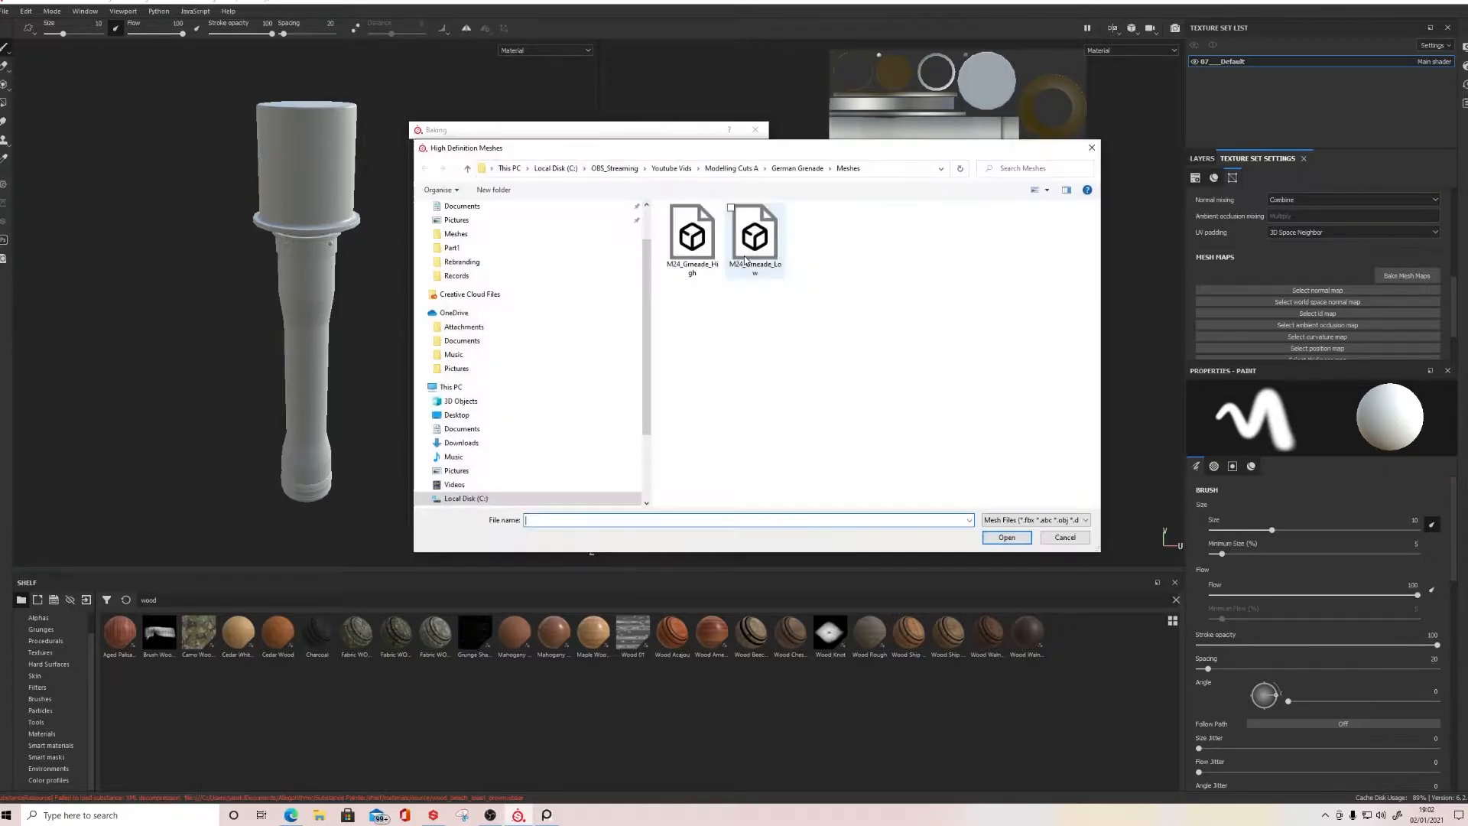
{"action": "left_click", "coordinate": [690, 228]}
{"action": "left_click", "coordinate": [1006, 537]}
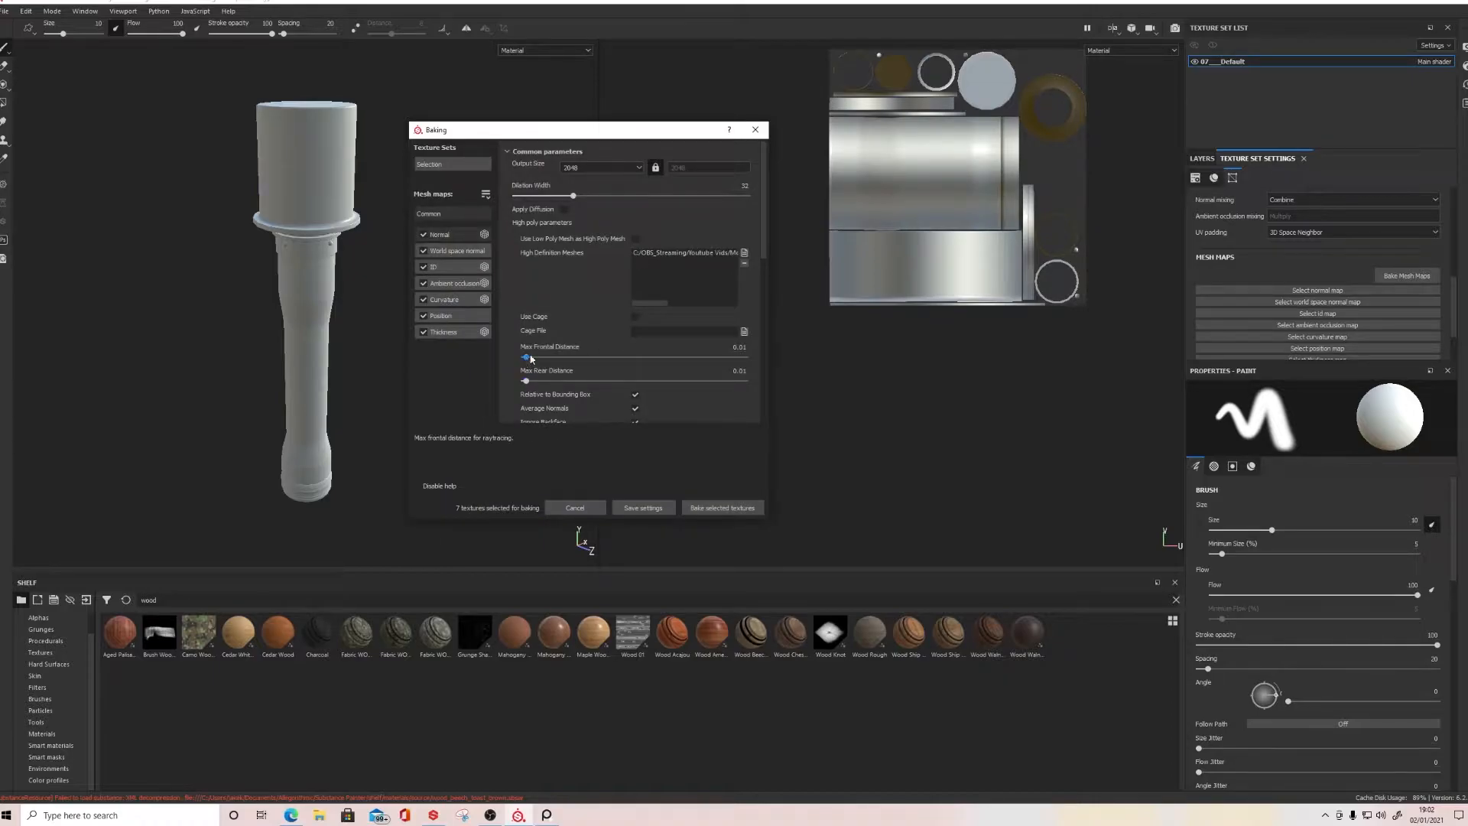
Step: Set the max frontal and max rear distances to 0.1 and bake all selected mesh maps
{"action": "left_click_drag", "start_coordinate": [747, 348], "coordinate": [733, 348]}
{"action": "type", "text": "0"}
{"action": "key", "text": "Tab"}
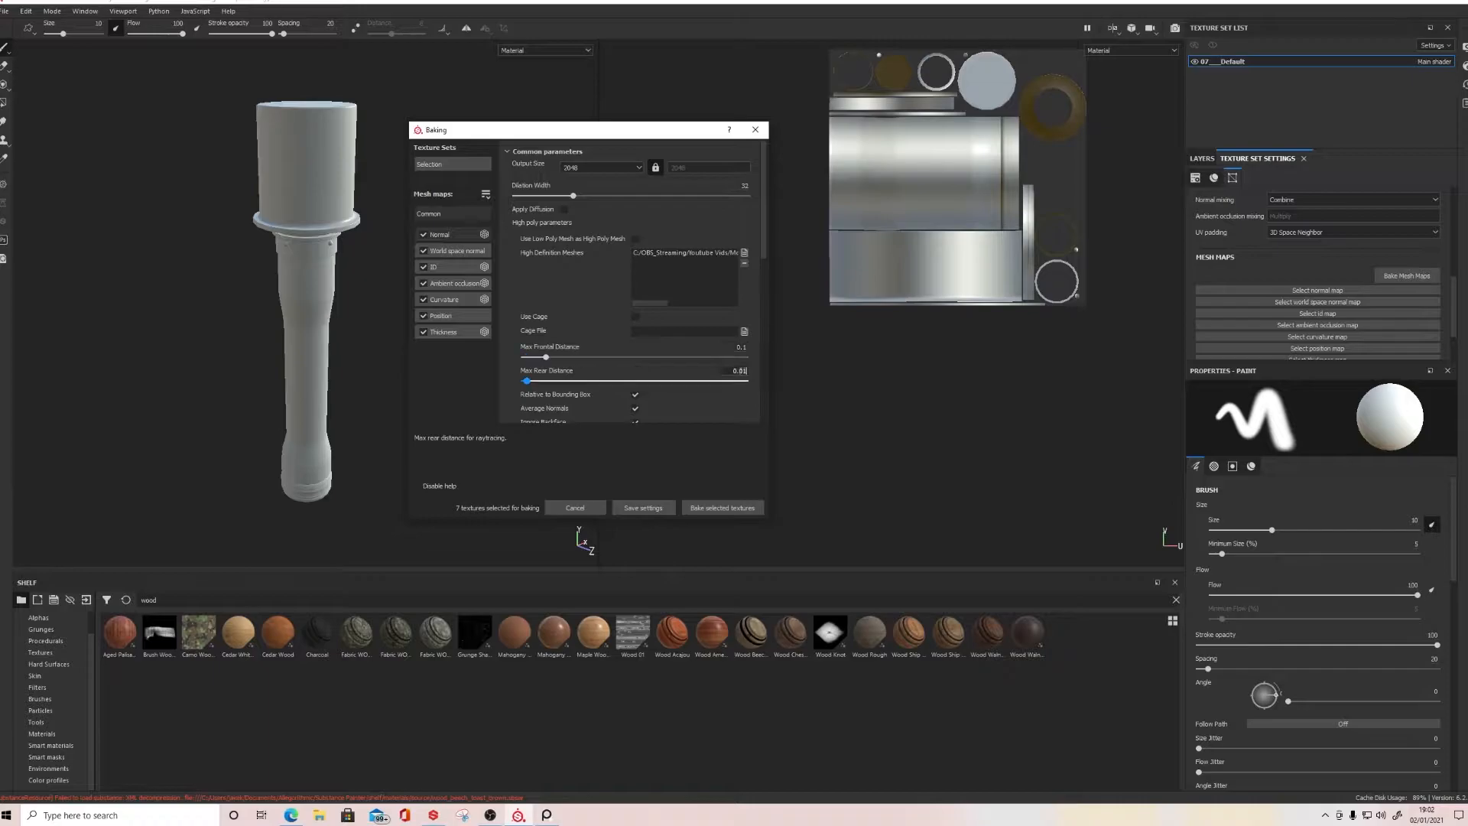
{"action": "type", "text": "0.1"}
{"action": "key", "text": "Return"}
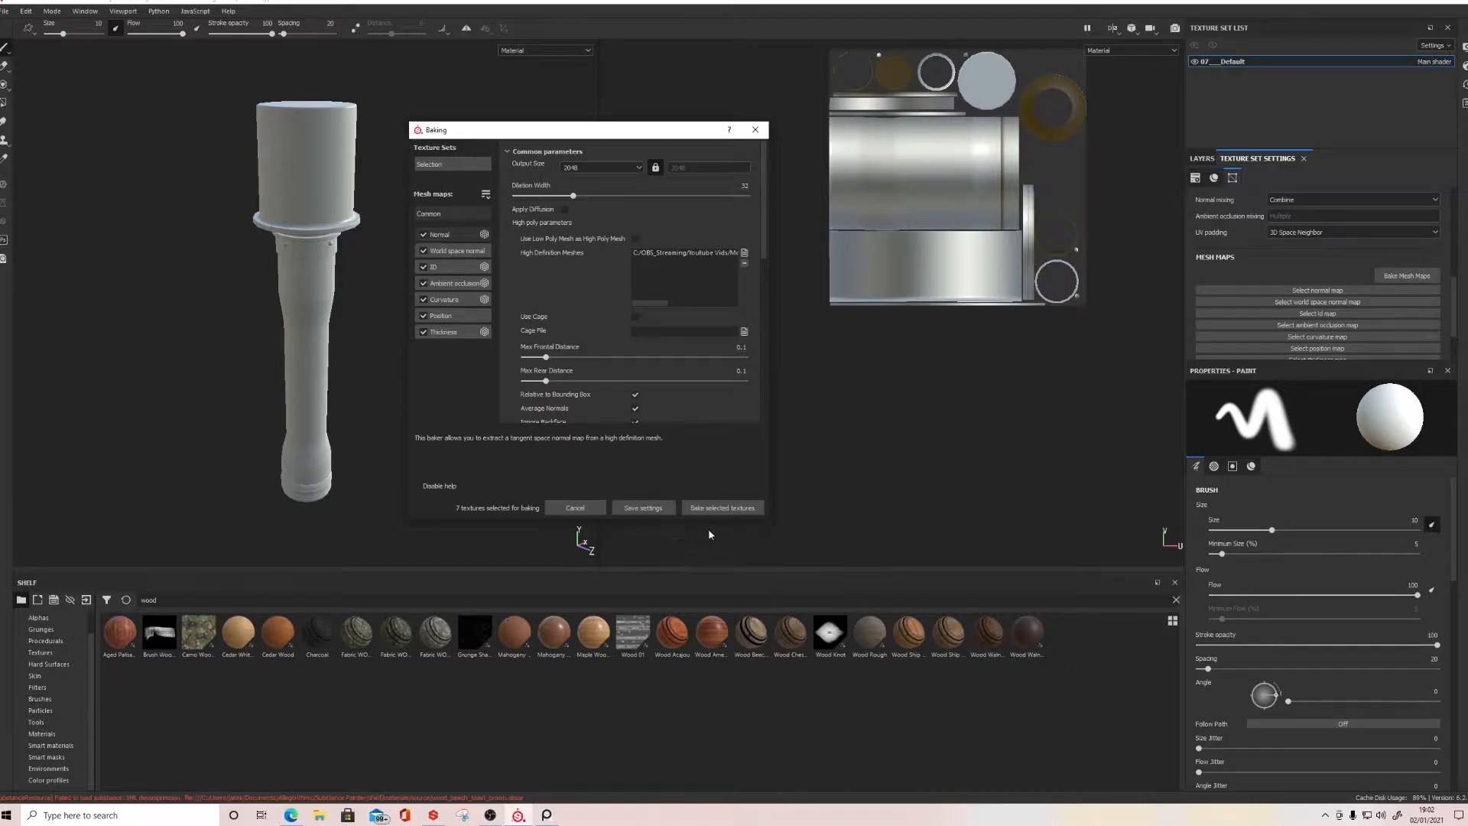
{"action": "left_click", "coordinate": [723, 507]}
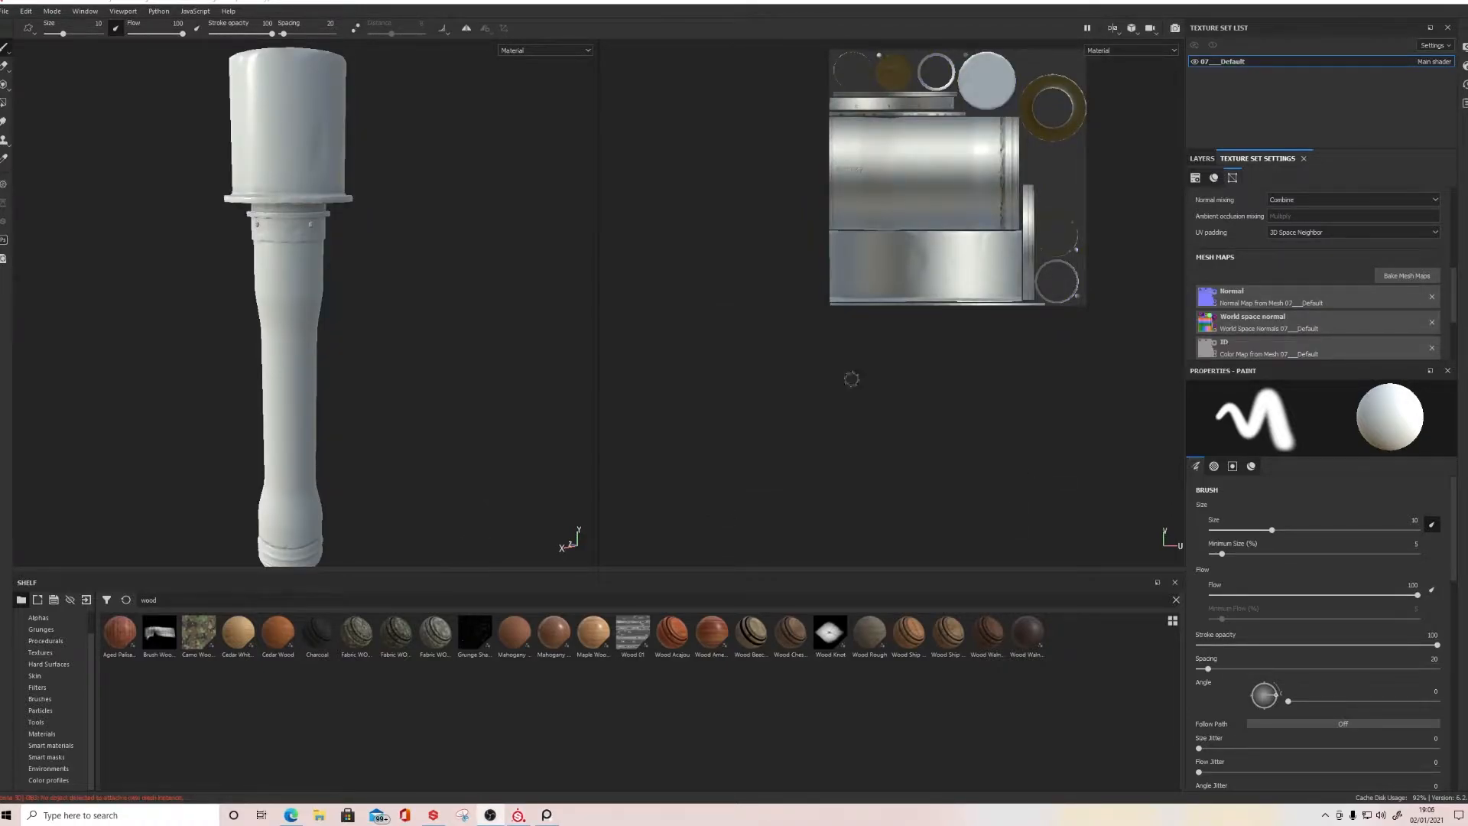
Step: Examine the baked detail on the grenade and the generated mesh maps, and bring up the layer stack
{"action": "scroll", "coordinate": [368, 316], "scroll_direction": "down", "scroll_amount": 2}
{"action": "left_click_drag", "start_coordinate": [354, 328], "coordinate": [400, 321], "text": "alt"}
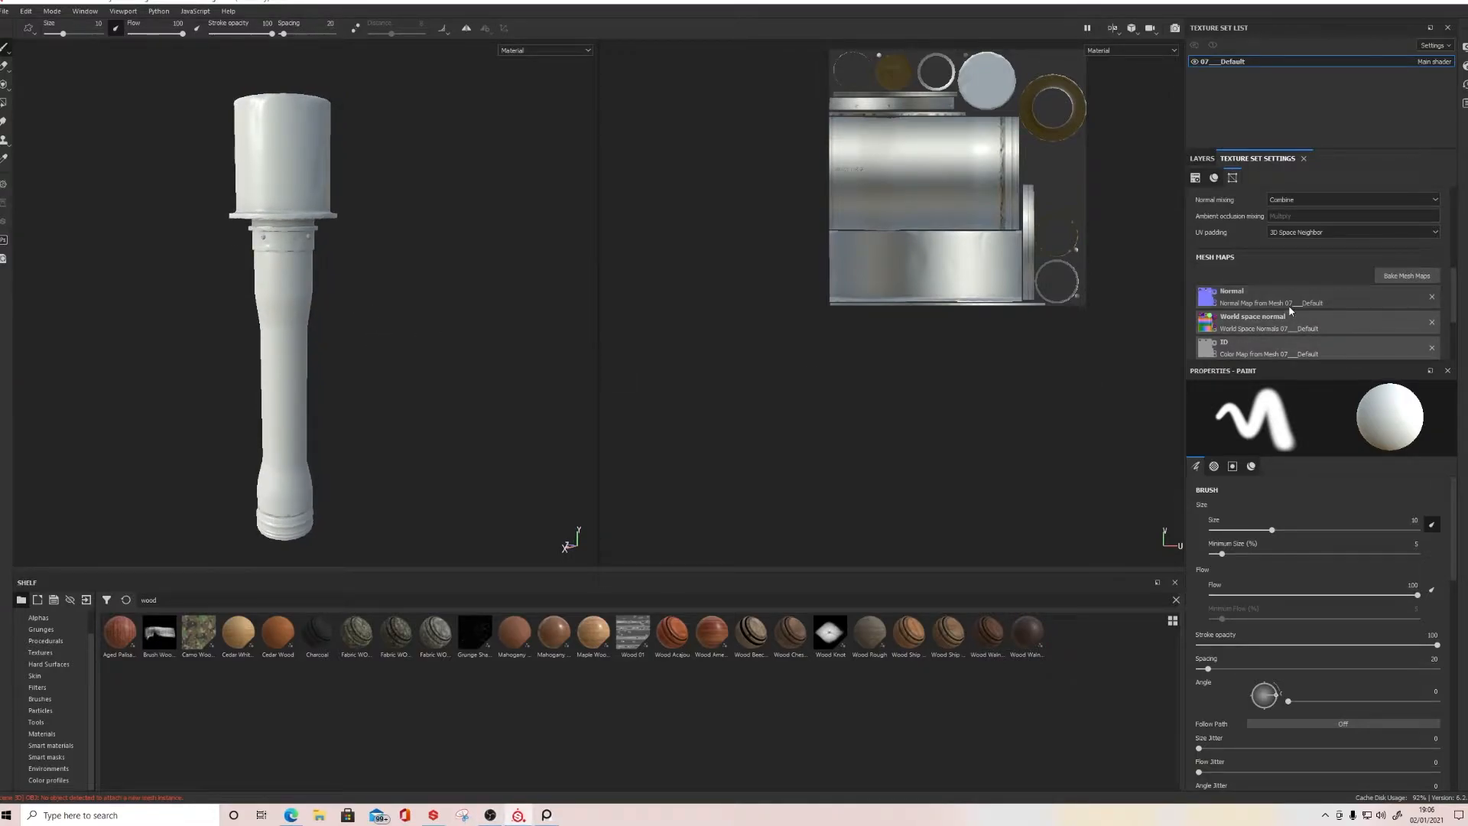
{"action": "scroll", "coordinate": [1288, 305], "scroll_direction": "down", "scroll_amount": 3}
{"action": "scroll", "coordinate": [1387, 304], "scroll_direction": "up", "scroll_amount": 2}
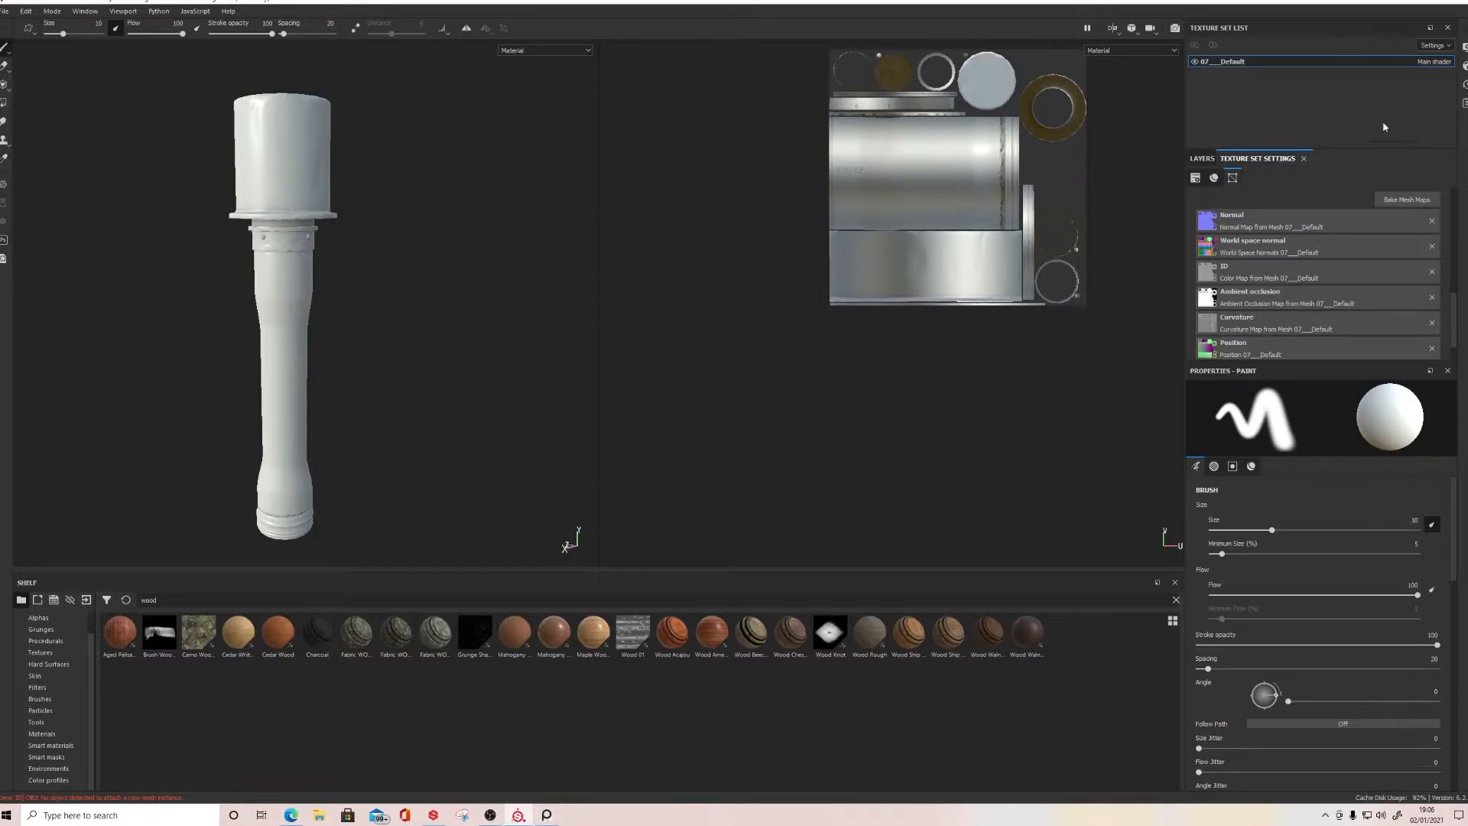
{"action": "left_click", "coordinate": [1202, 158]}
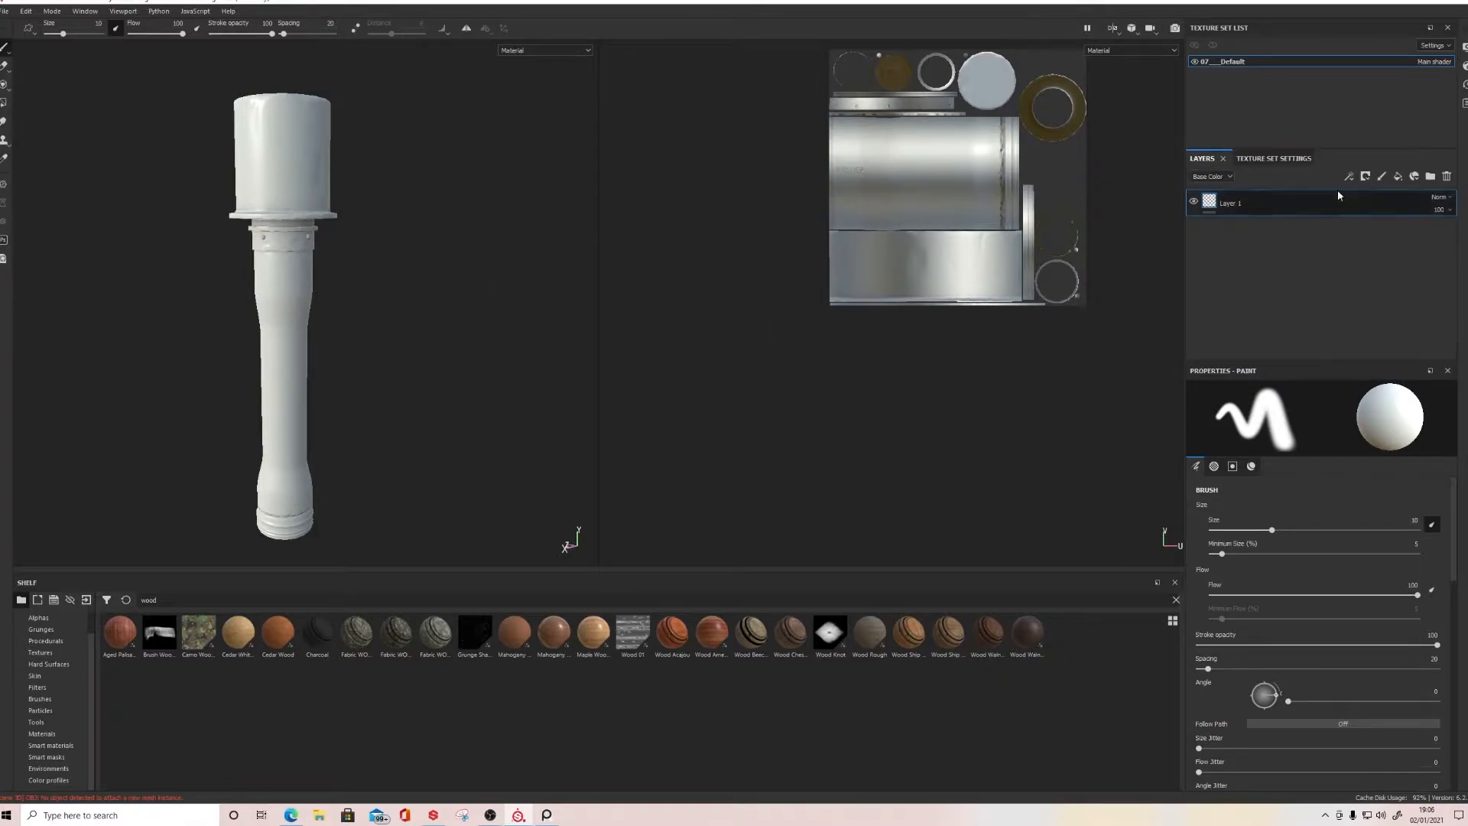
{"action": "mouse_move", "coordinate": [399, 206]}
{"action": "left_mouse_down", "text": "alt"}
{"action": "mouse_move", "coordinate": [409, 240]}
{"action": "mouse_move", "coordinate": [376, 202]}
{"action": "left_mouse_up", "text": "alt"}
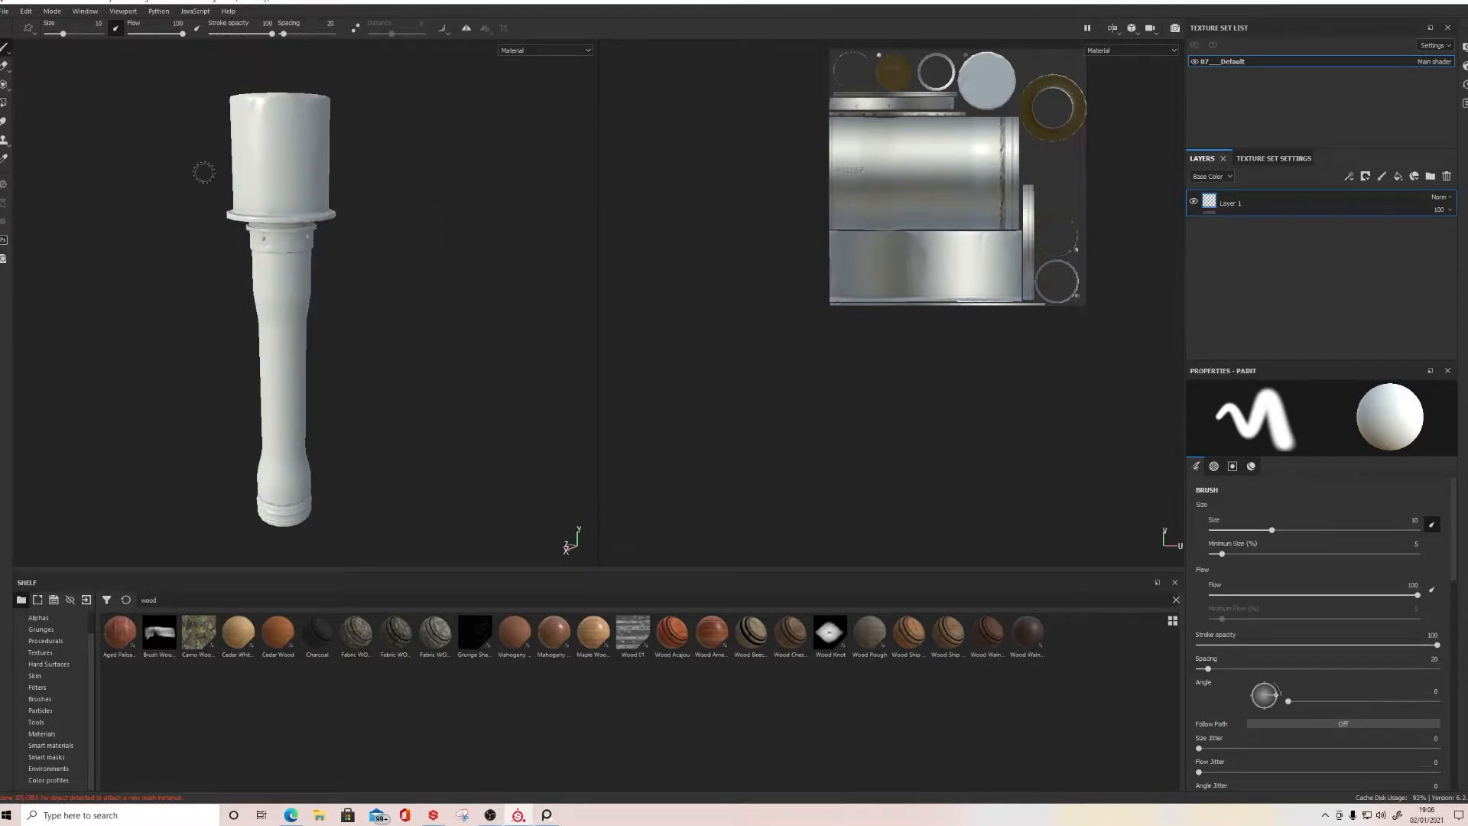
{"action": "middle_click_drag", "start_coordinate": [360, 420], "coordinate": [406, 344], "text": "alt"}
{"action": "right_click_drag", "start_coordinate": [417, 353], "coordinate": [453, 275], "text": "alt"}
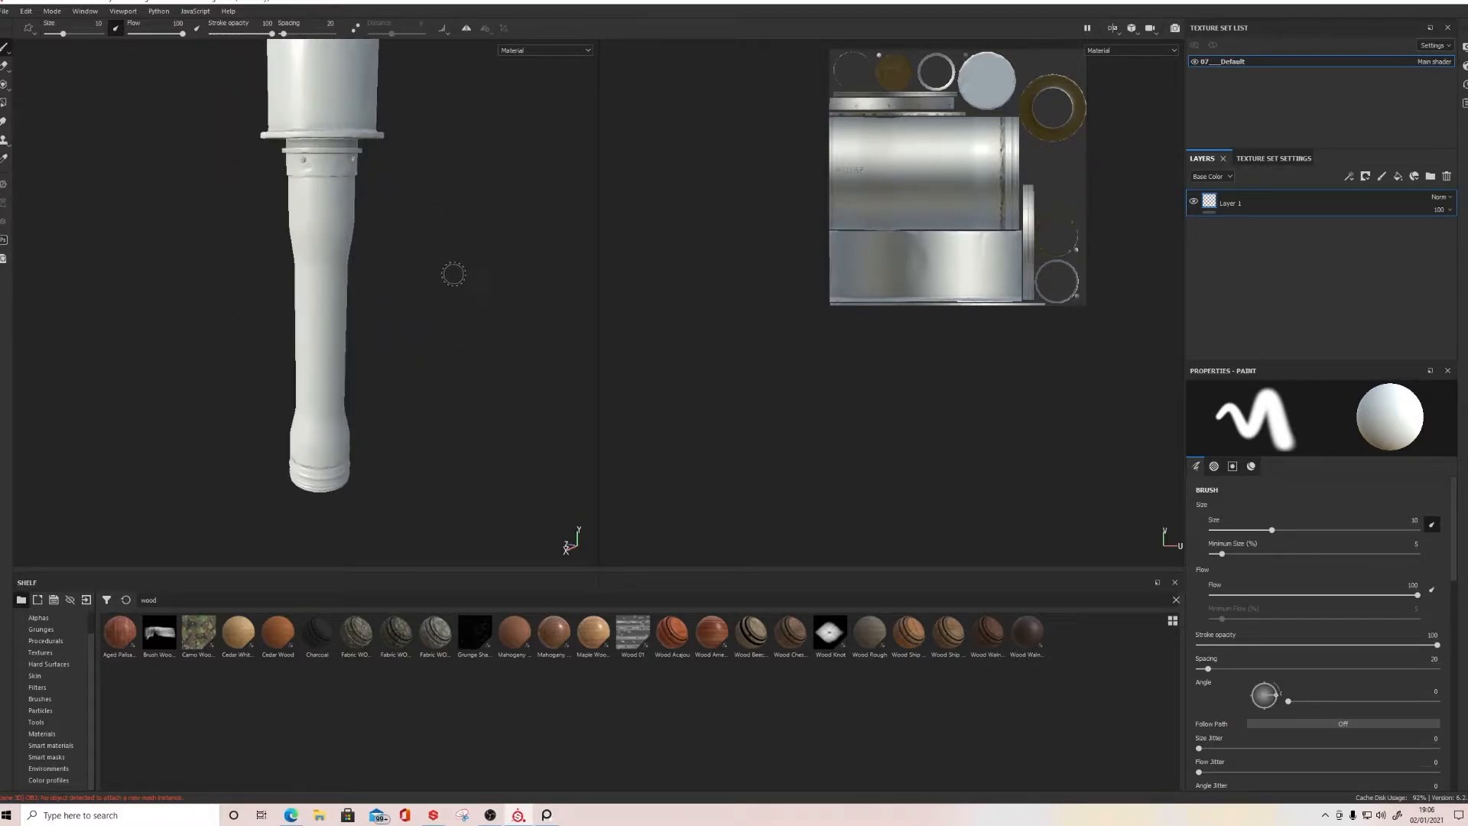
{"action": "middle_click_drag", "start_coordinate": [440, 248], "coordinate": [417, 336], "text": "alt"}
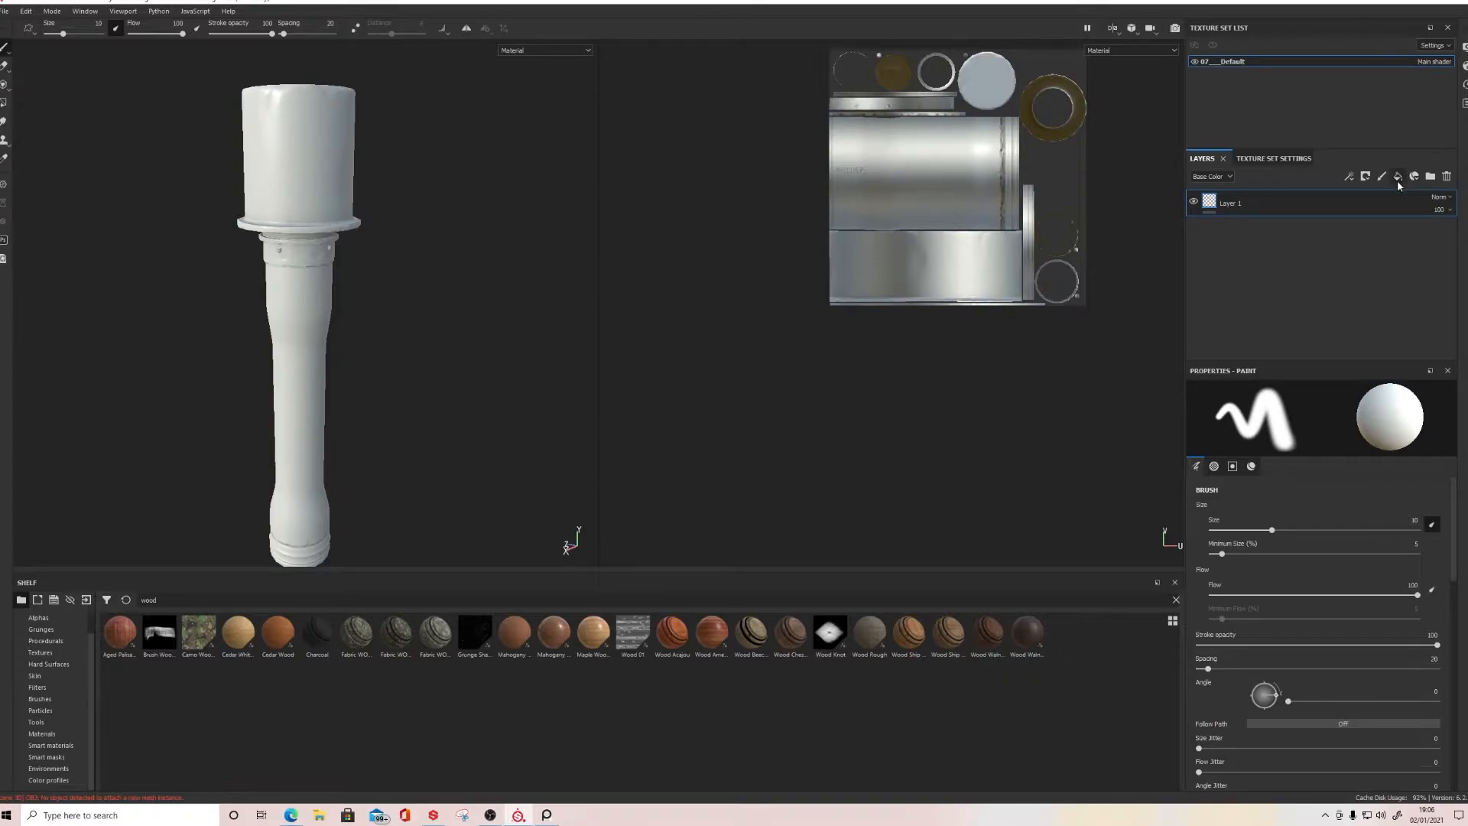
Step: Add a fill layer above Layer 1 and delete the surplus duplicate
{"action": "double_click", "coordinate": [1398, 180]}
{"action": "left_click", "coordinate": [1335, 259]}
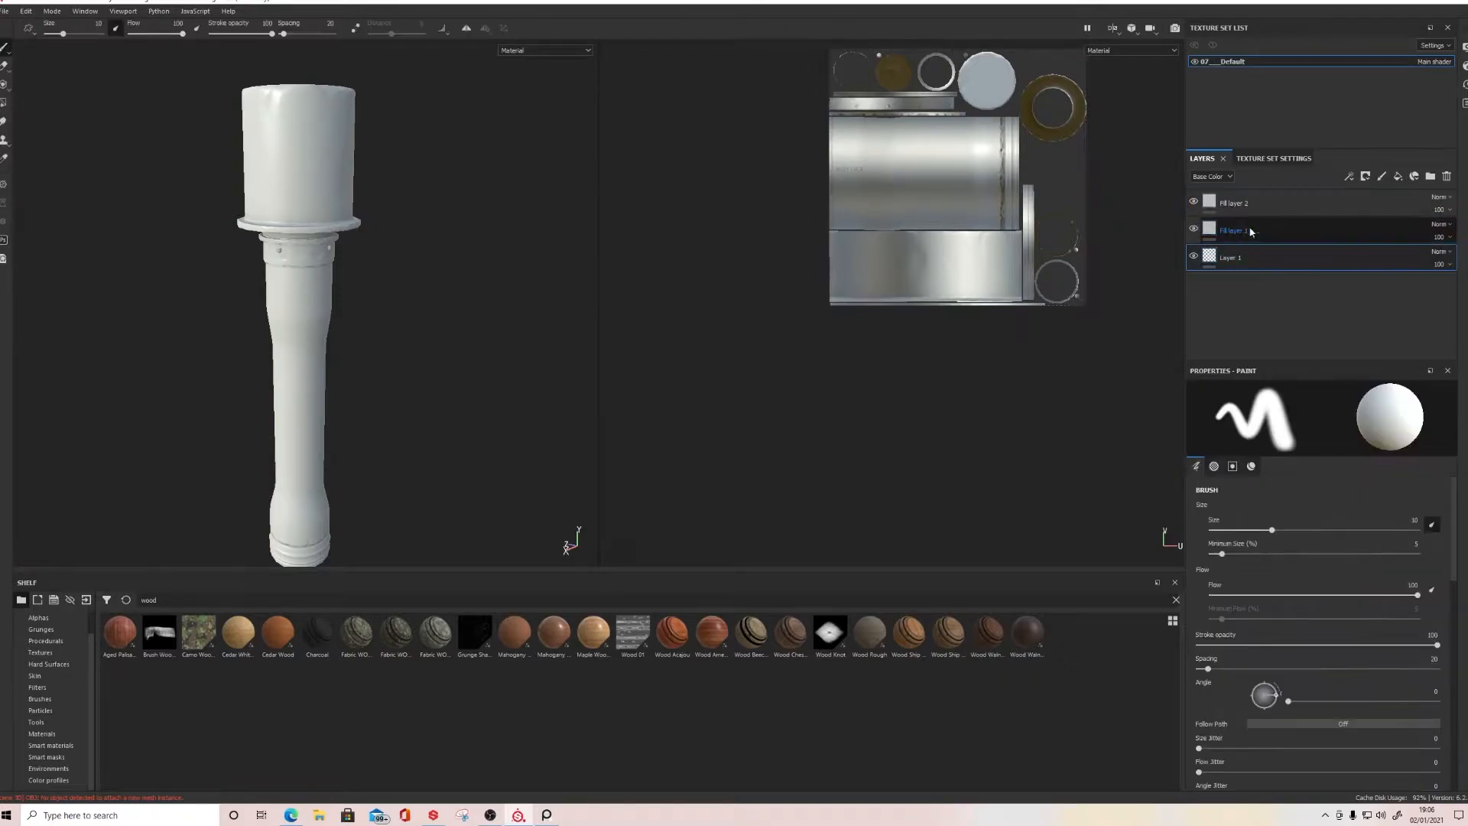
{"action": "left_click", "coordinate": [1251, 232]}
{"action": "key", "text": "Delete"}
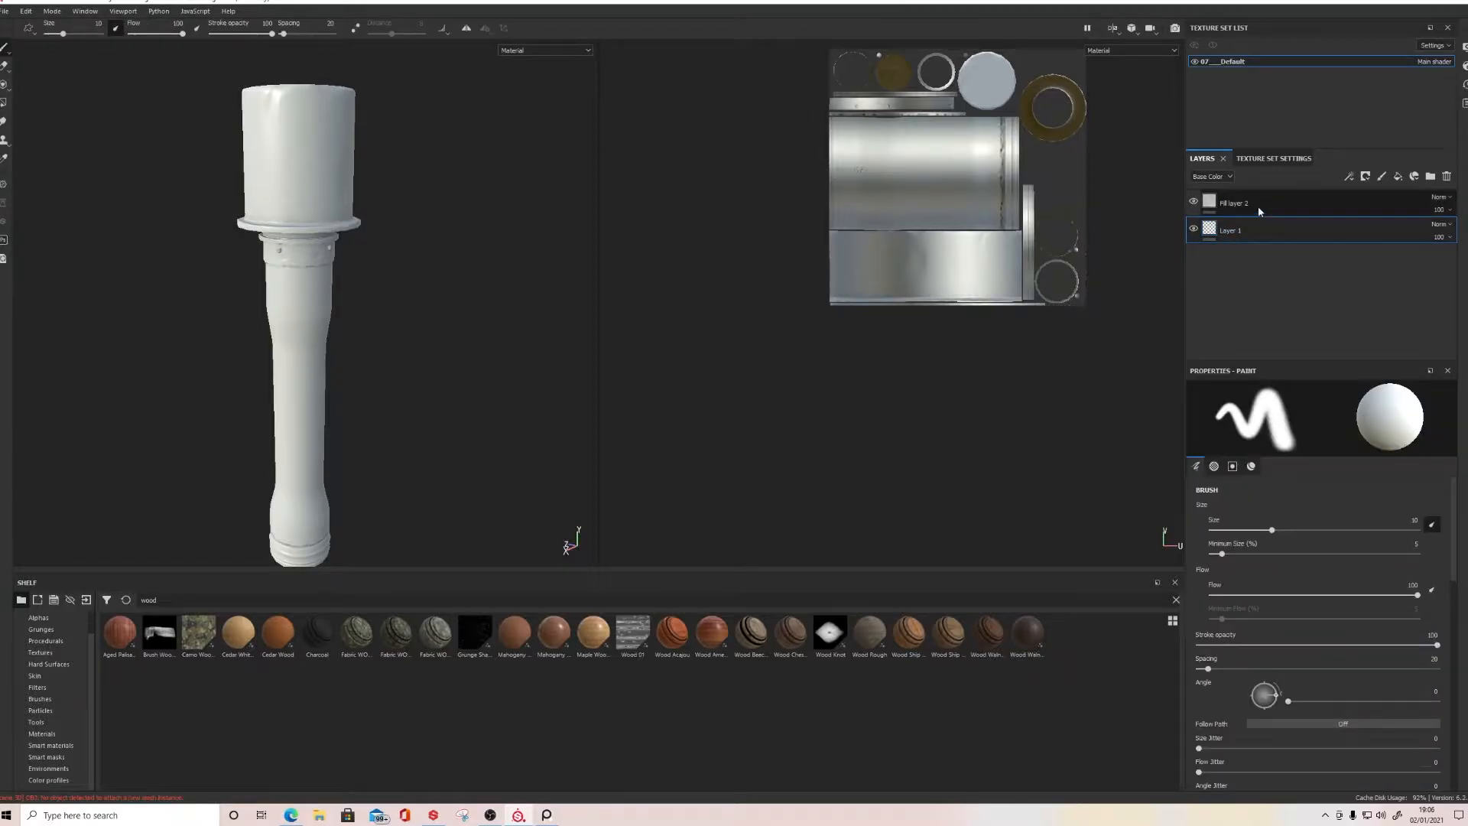
Step: Set the base color of Fill layer 2 to a muted dark reddish-brown
{"action": "left_click", "coordinate": [1208, 204]}
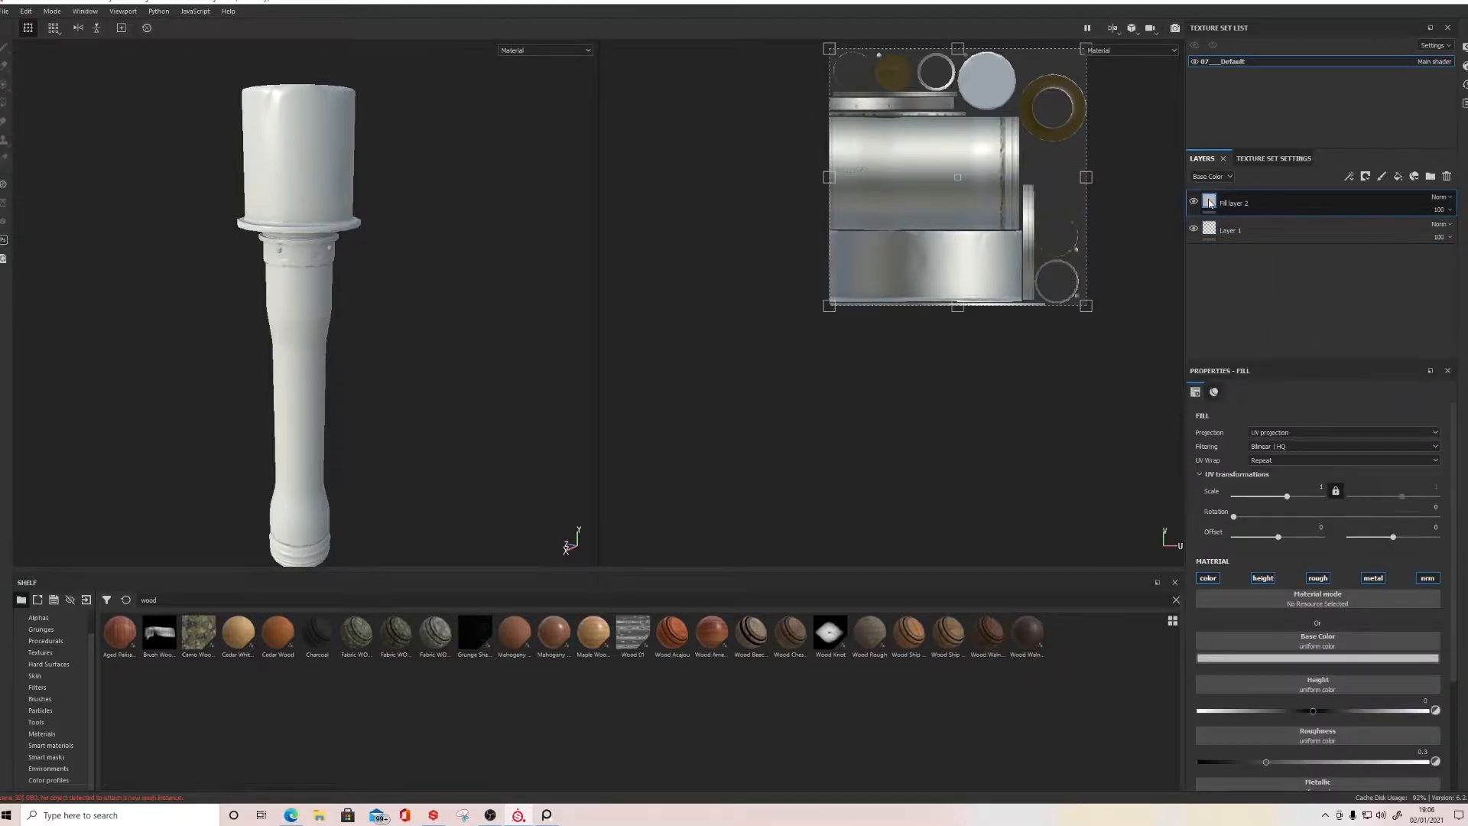
{"action": "left_click", "coordinate": [1252, 659]}
{"action": "left_click", "coordinate": [1264, 722]}
{"action": "left_click_drag", "start_coordinate": [1264, 722], "coordinate": [1266, 736]}
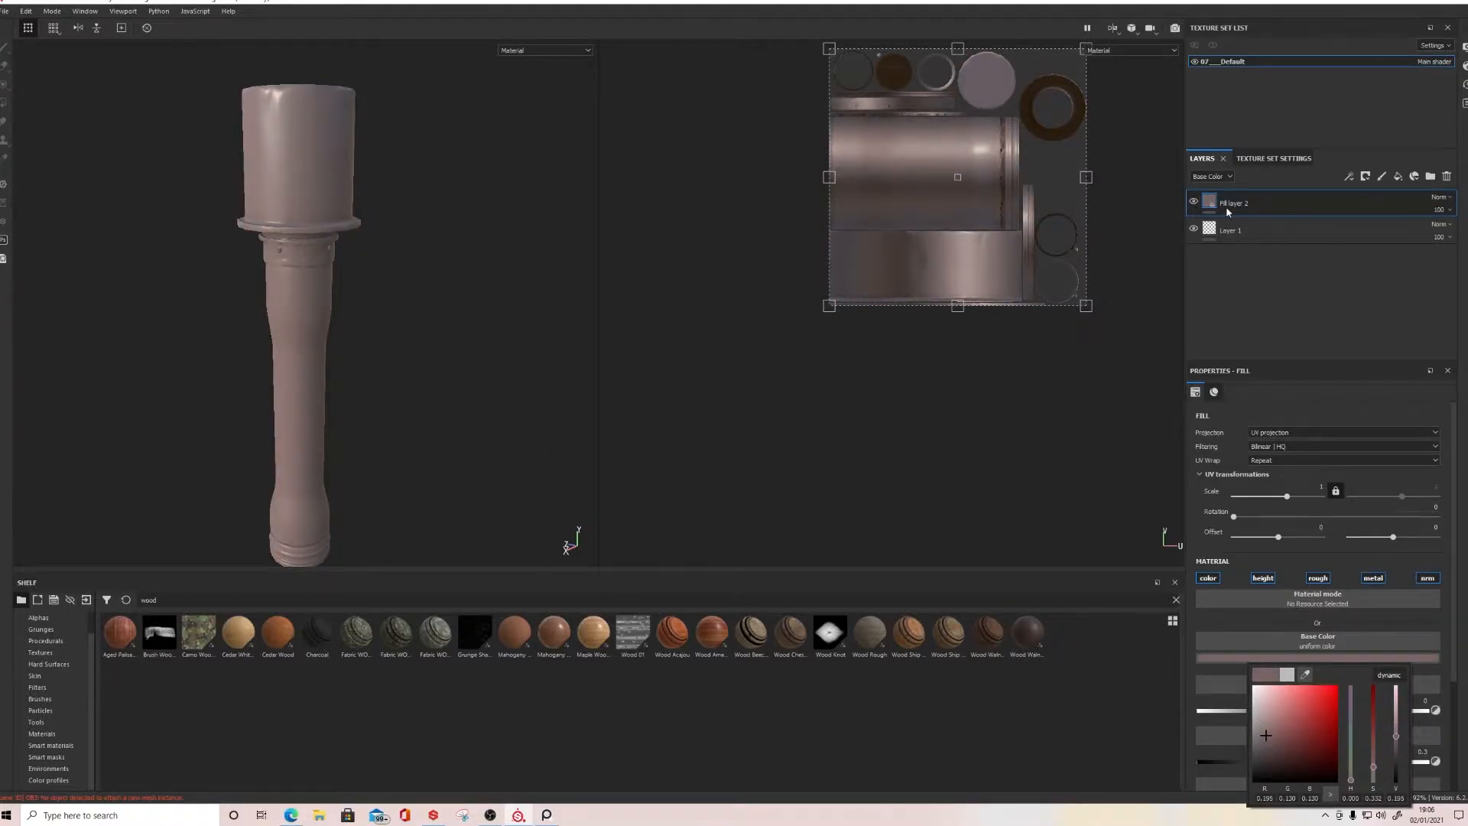
Step: Create a folder at the top of the layer stack and name it Metal
{"action": "left_click", "coordinate": [1365, 178]}
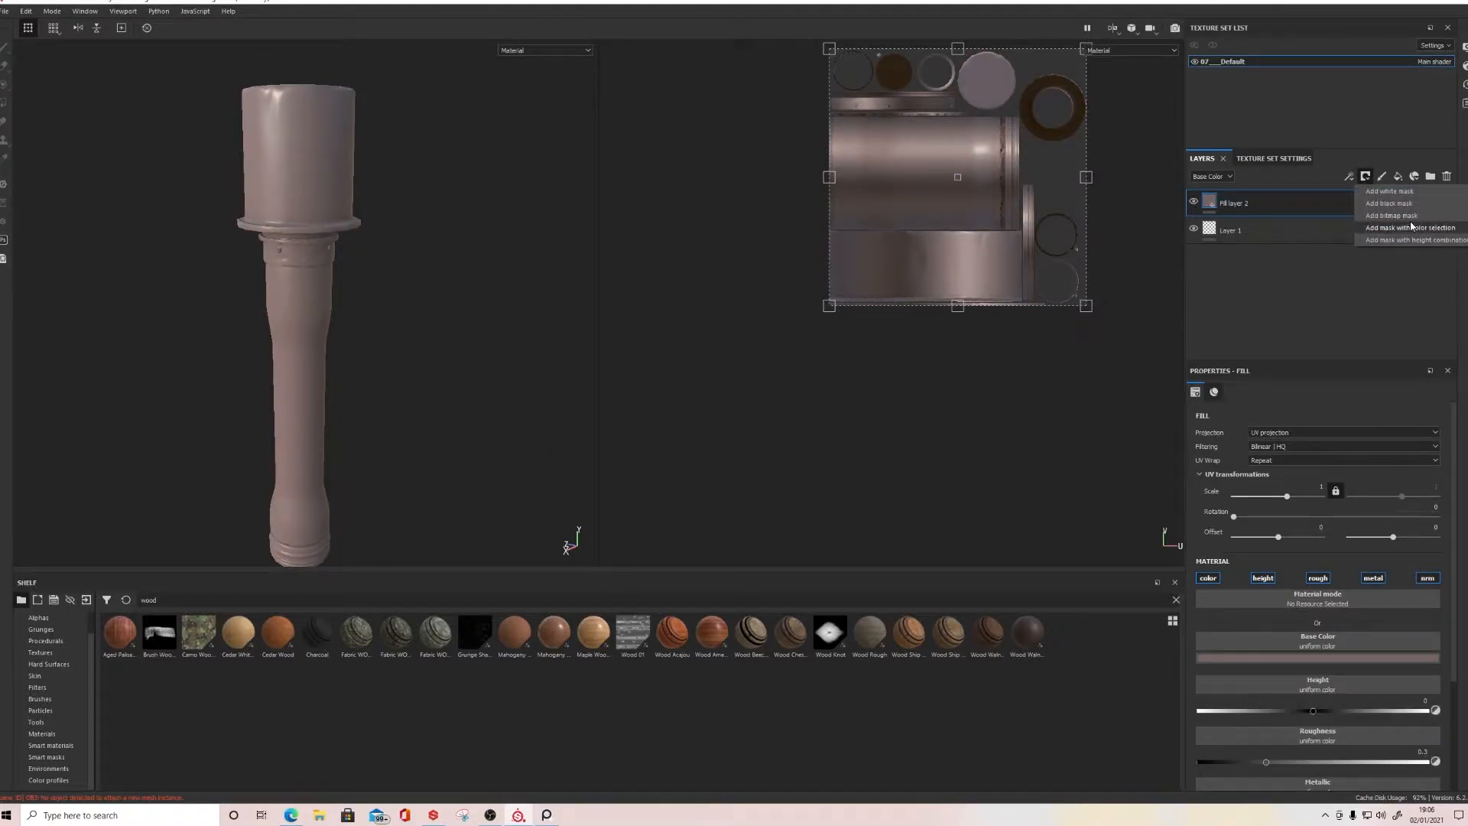
{"action": "left_click", "coordinate": [1287, 283]}
{"action": "left_click", "coordinate": [1430, 177]}
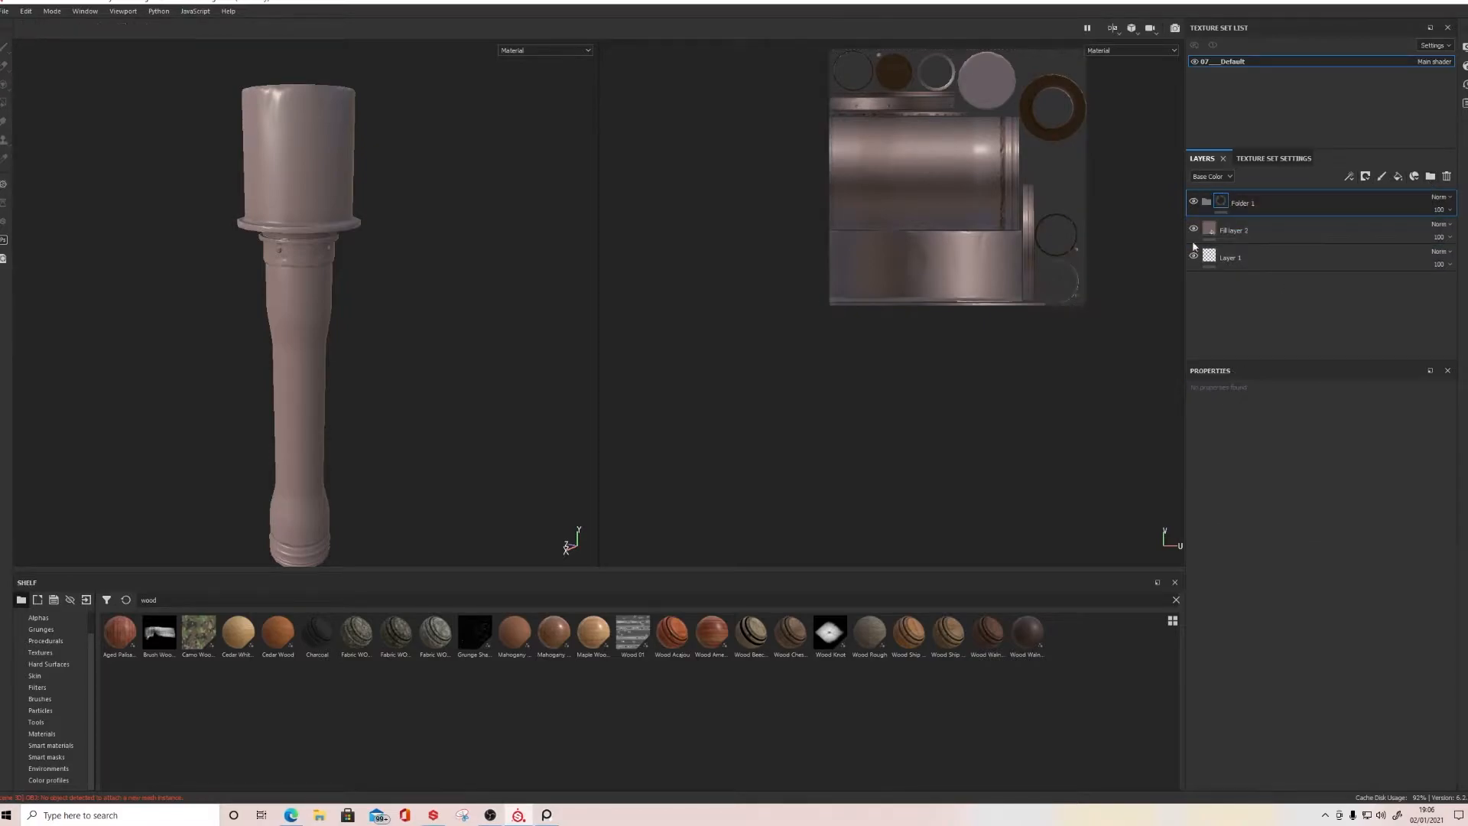
{"action": "double_click", "coordinate": [1246, 205]}
{"action": "type", "text": "Metal"}
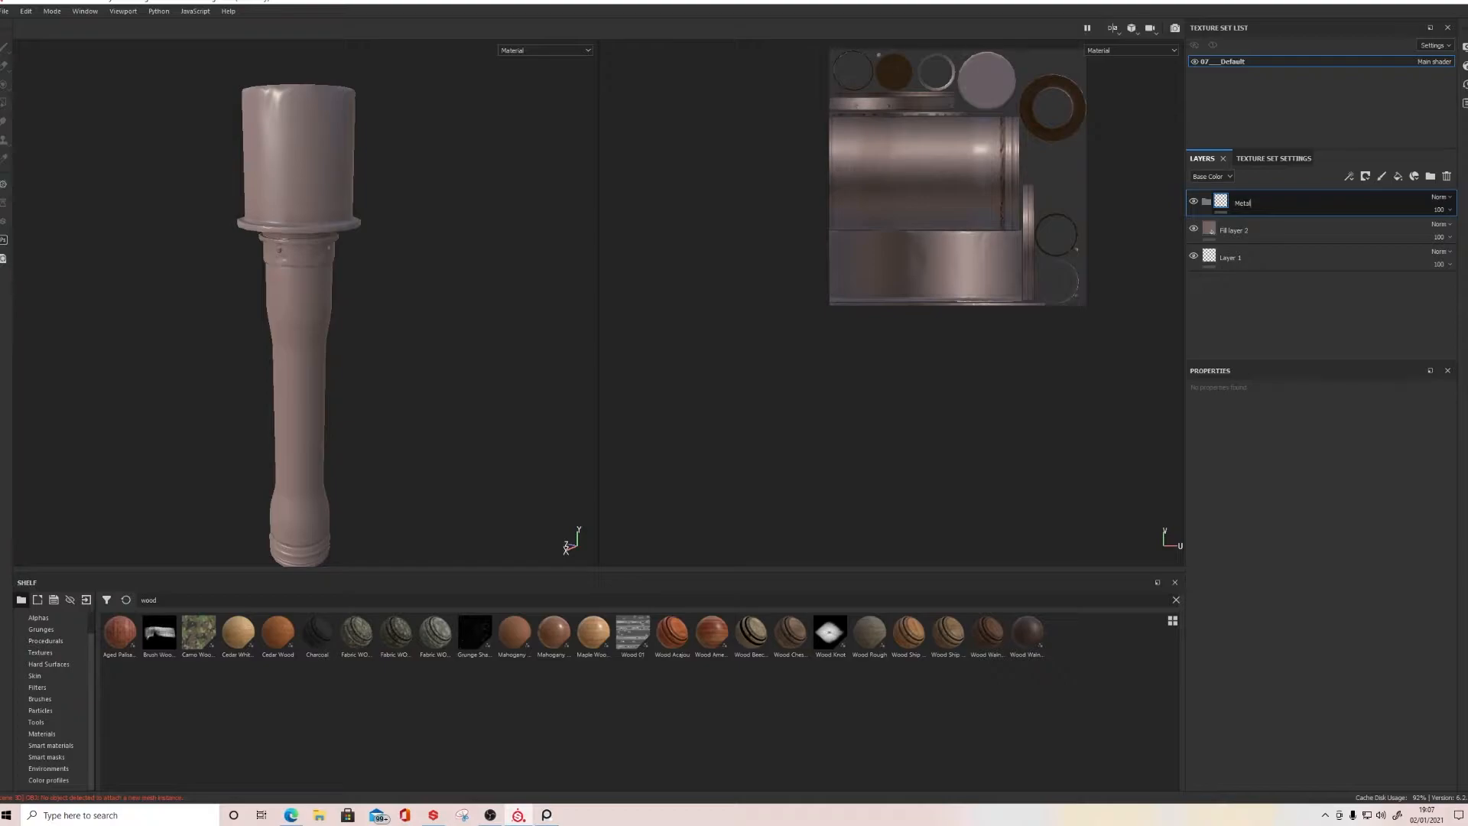
Step: Move the fill layer into the Metal folder and give the folder a black mask
{"action": "left_click", "coordinate": [1234, 230]}
{"action": "left_click_drag", "start_coordinate": [1223, 231], "coordinate": [1205, 195]}
{"action": "left_click", "coordinate": [1367, 176]}
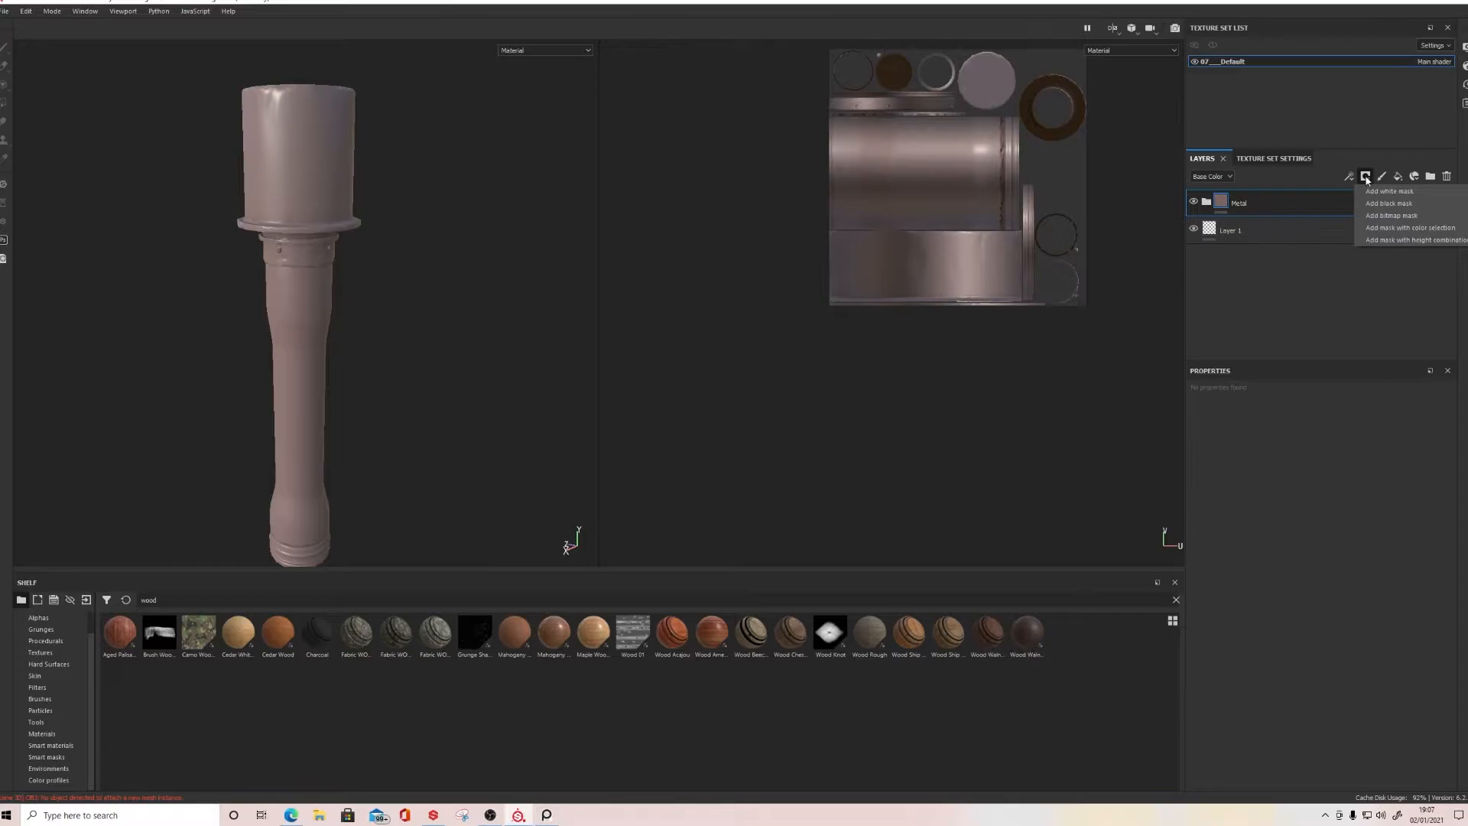
{"action": "left_click", "coordinate": [1389, 204]}
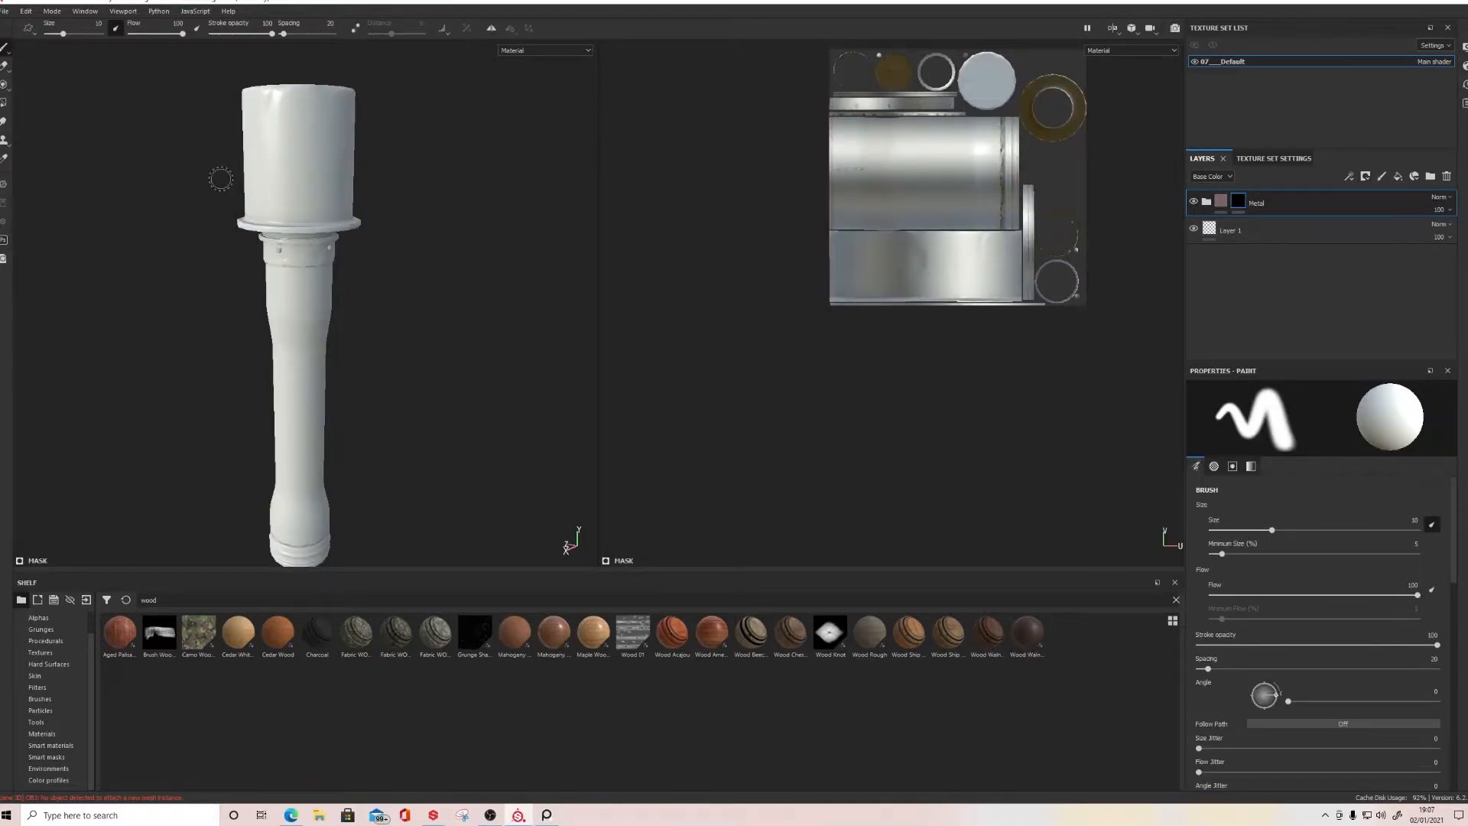
Step: Use Polygon Fill in mesh fill mode to add the grenade's head and collar to the Metal mask
{"action": "left_click", "coordinate": [5, 103]}
{"action": "left_click", "coordinate": [65, 29]}
{"action": "left_click", "coordinate": [304, 143]}
Step: Use Polygon Fill in mesh fill mode to add the small rivets around the collar to the Metal mask
{"action": "right_click_drag", "start_coordinate": [258, 229], "coordinate": [184, 123], "text": "alt"}
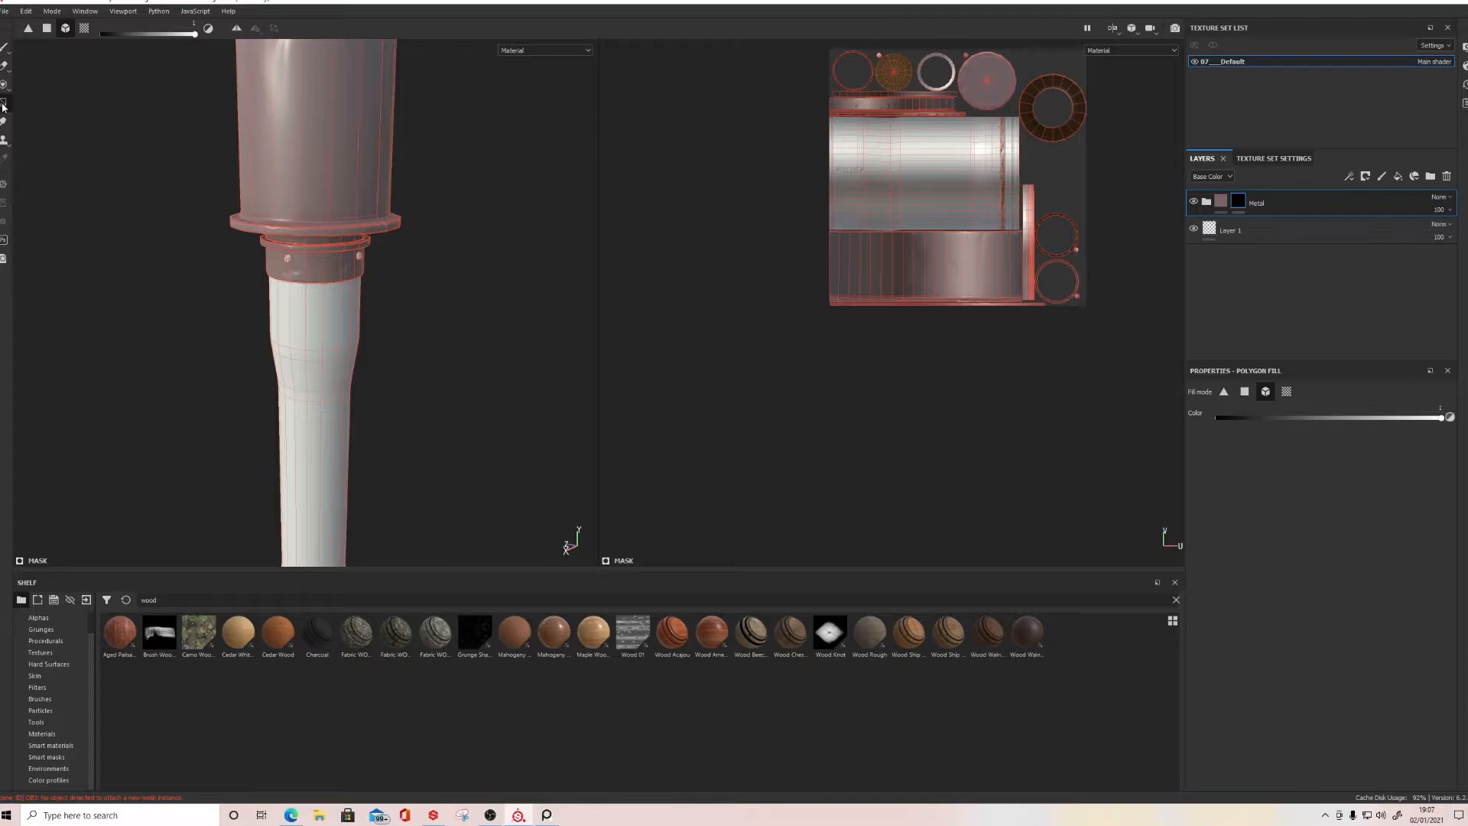
{"action": "middle_click_drag", "start_coordinate": [315, 244], "coordinate": [329, 349], "text": "alt"}
{"action": "left_click_drag", "start_coordinate": [336, 112], "coordinate": [254, 209], "text": "alt"}
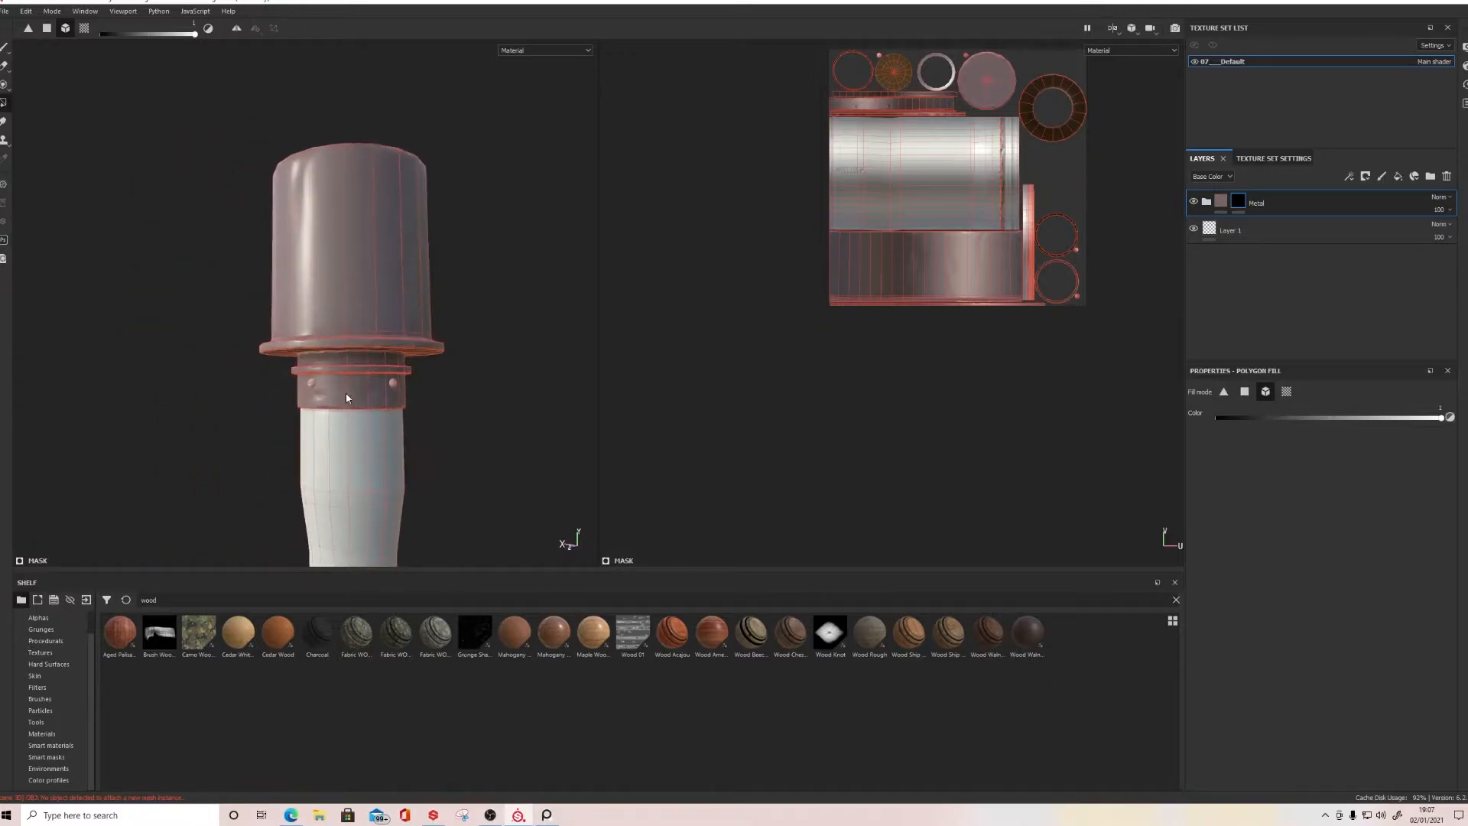
{"action": "scroll", "coordinate": [337, 400], "scroll_direction": "up", "scroll_amount": 3}
{"action": "scroll", "coordinate": [295, 360], "scroll_direction": "up", "scroll_amount": 5}
{"action": "left_click_drag", "start_coordinate": [295, 367], "coordinate": [199, 360], "text": "alt"}
{"action": "left_click", "coordinate": [292, 382]}
{"action": "scroll", "coordinate": [292, 382], "scroll_direction": "down", "scroll_amount": 3}
{"action": "left_click", "coordinate": [333, 371]}
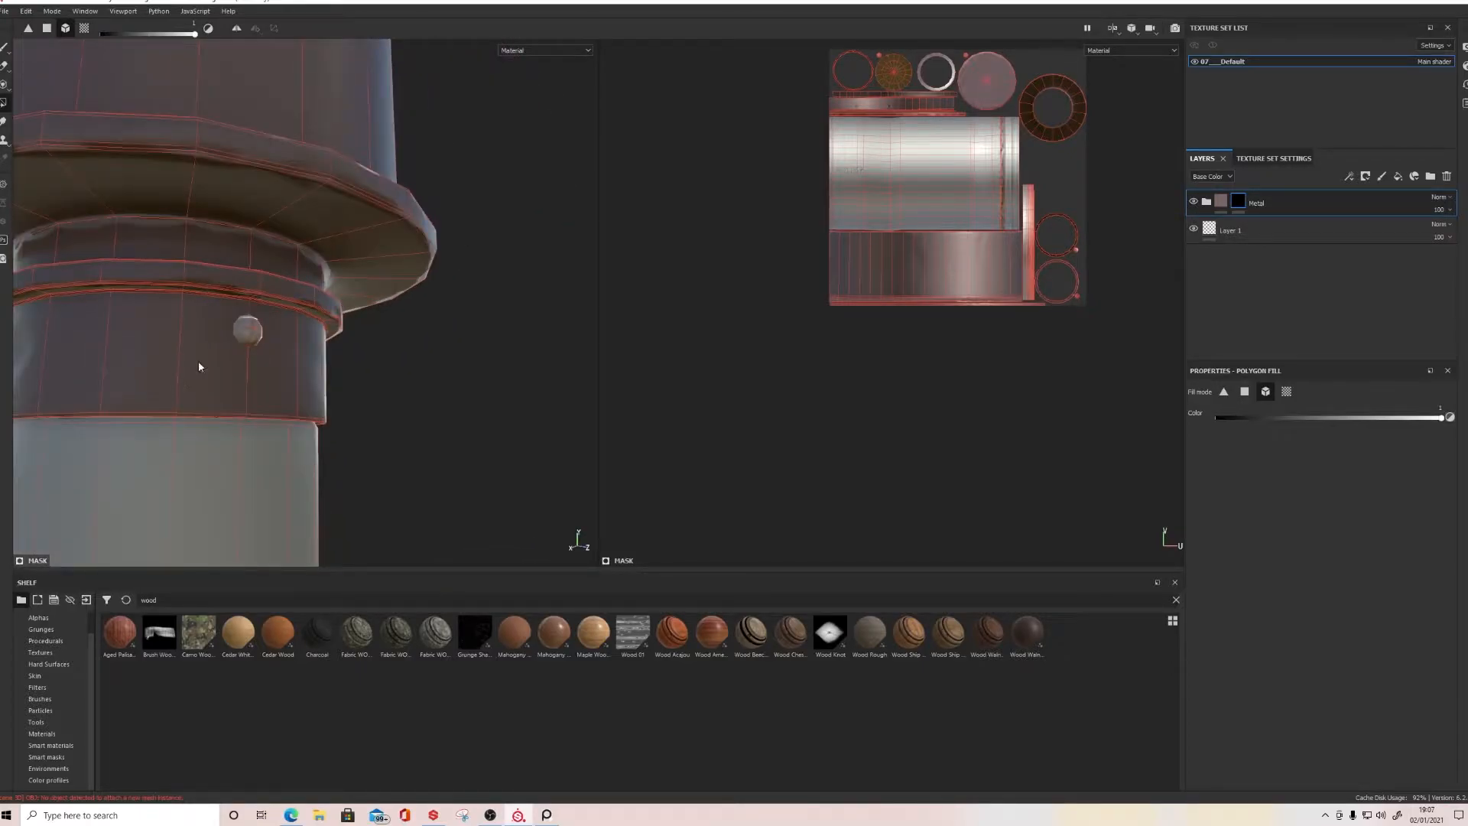
{"action": "left_click", "coordinate": [251, 331]}
{"action": "left_click_drag", "start_coordinate": [268, 327], "coordinate": [228, 331], "text": "alt"}
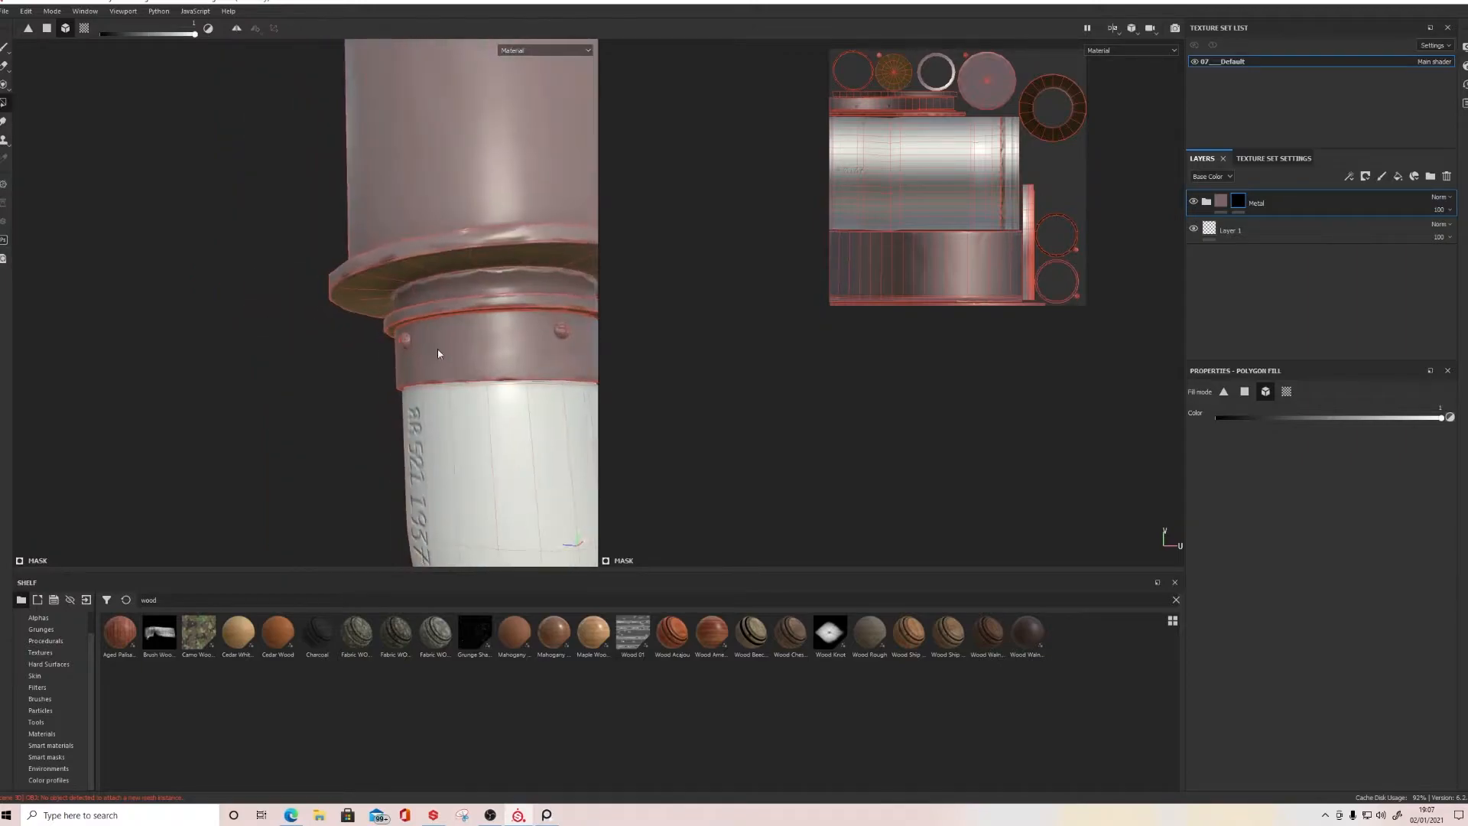
Step: Add the end cap at the base of the handle to the Metal mask with Polygon Fill
{"action": "scroll", "coordinate": [438, 348], "scroll_direction": "down", "scroll_amount": 5}
{"action": "middle_click_drag", "start_coordinate": [474, 528], "coordinate": [412, 378], "text": "alt"}
{"action": "left_click", "coordinate": [378, 356]}
{"action": "scroll", "coordinate": [377, 355], "scroll_direction": "up", "scroll_amount": 4}
{"action": "scroll", "coordinate": [386, 390], "scroll_direction": "down", "scroll_amount": 6}
{"action": "left_click_drag", "start_coordinate": [413, 377], "coordinate": [437, 300], "text": "alt"}
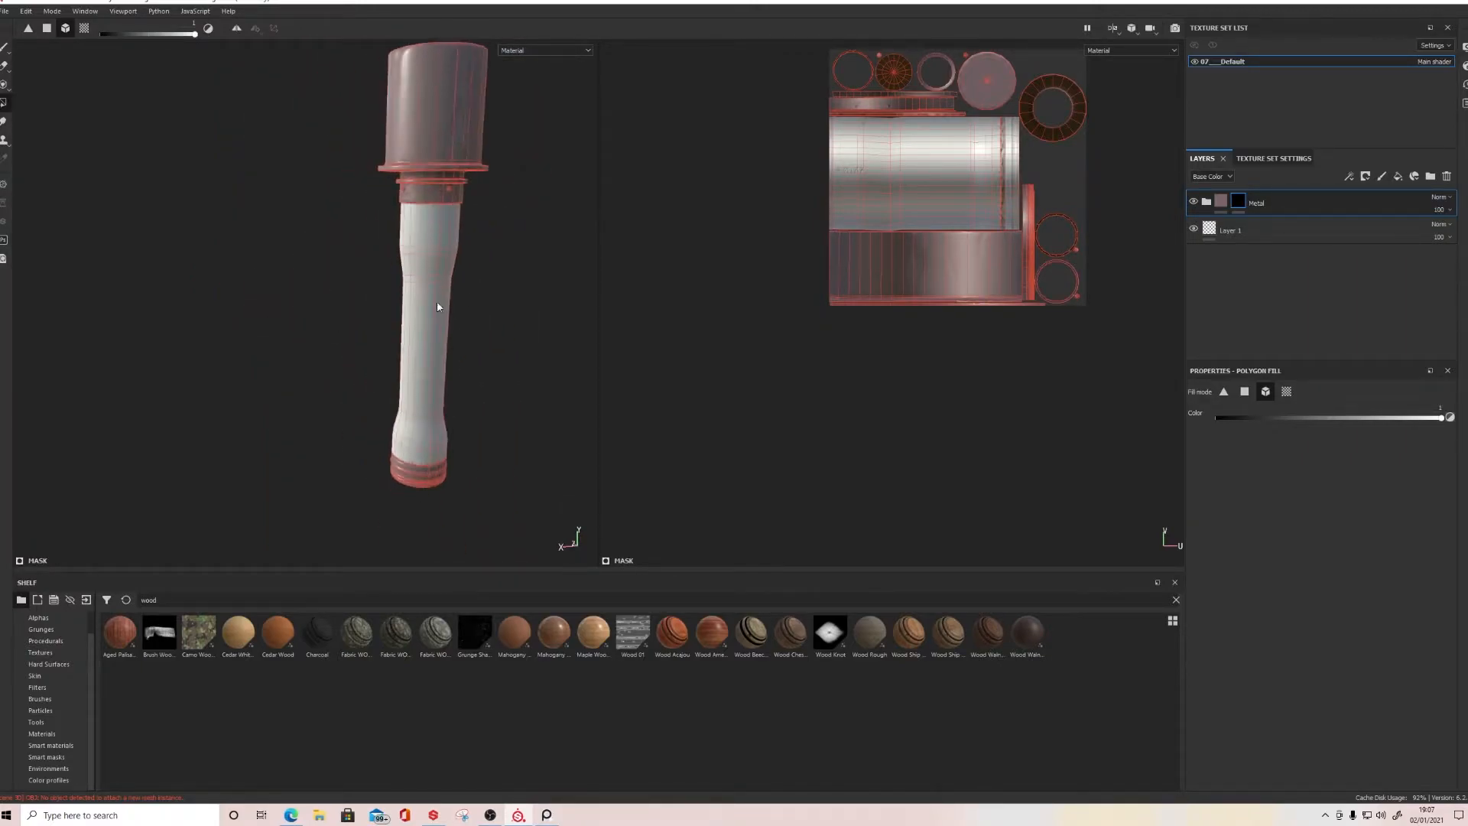
{"action": "middle_click_drag", "start_coordinate": [437, 301], "coordinate": [357, 321], "text": "alt"}
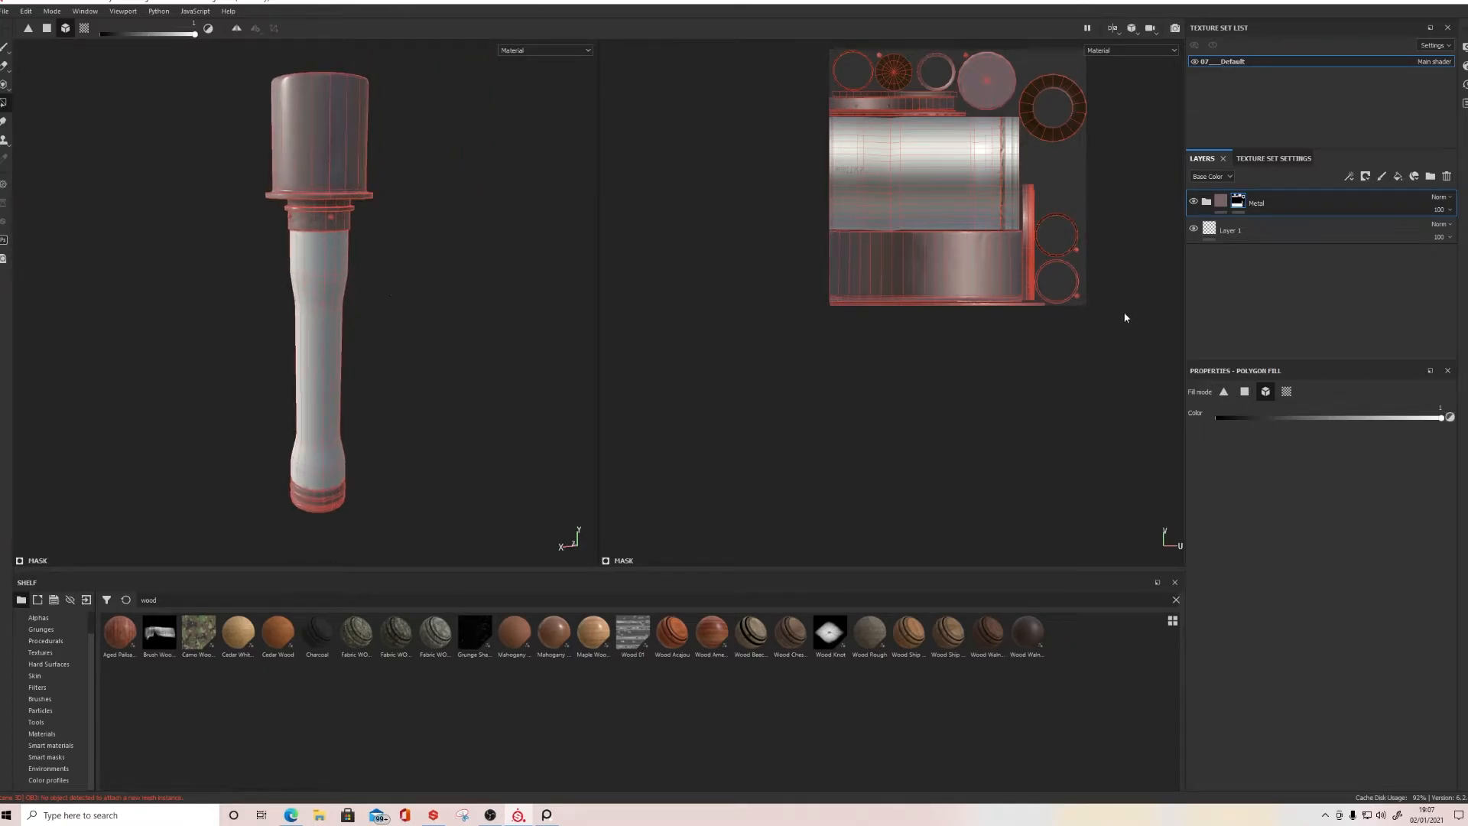
Step: Create a folder named Wood between the Metal folder and Layer 1, containing a new fill layer
{"action": "left_click", "coordinate": [1274, 231]}
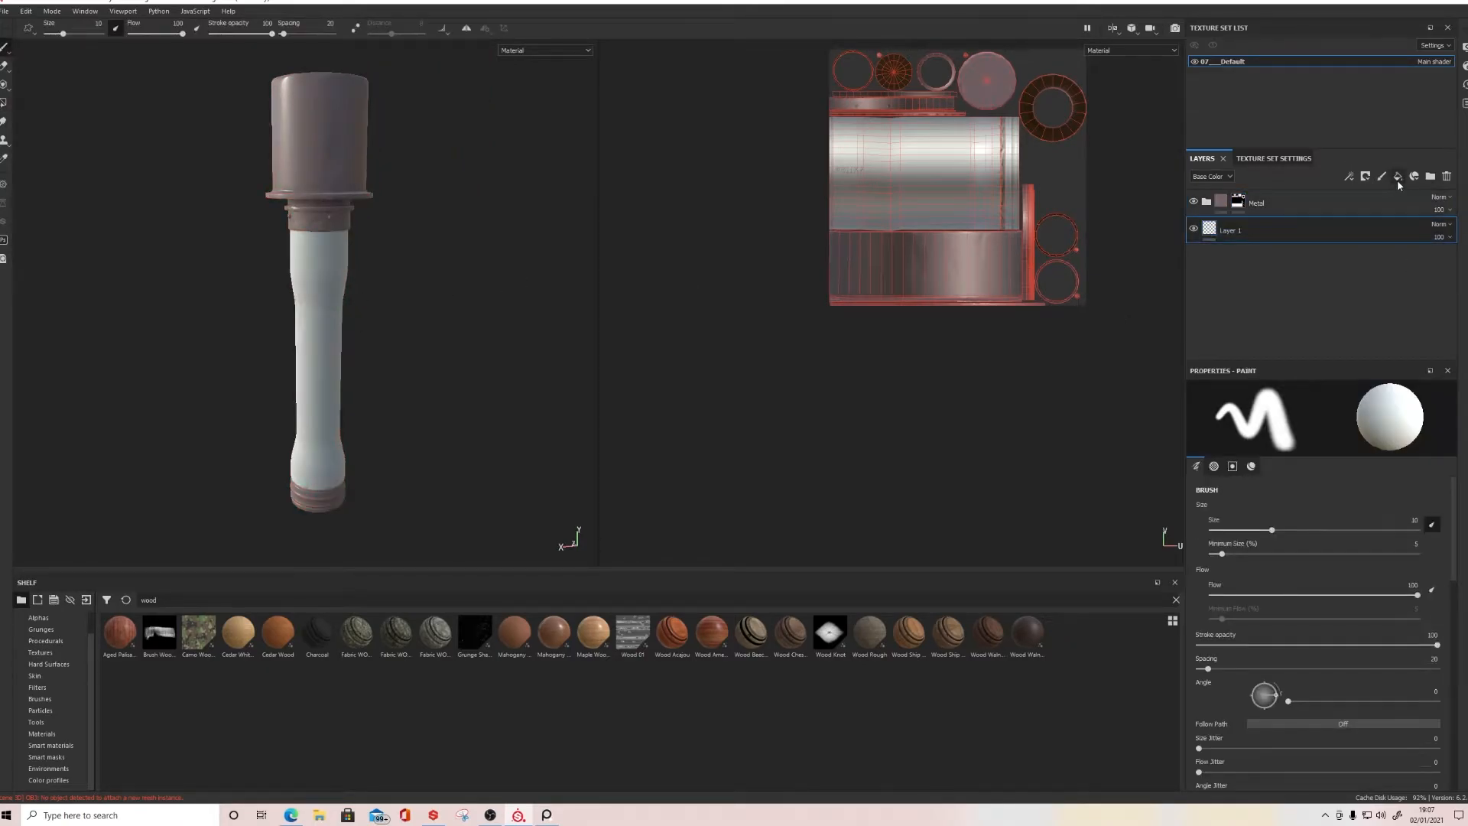
{"action": "left_click", "coordinate": [1397, 181]}
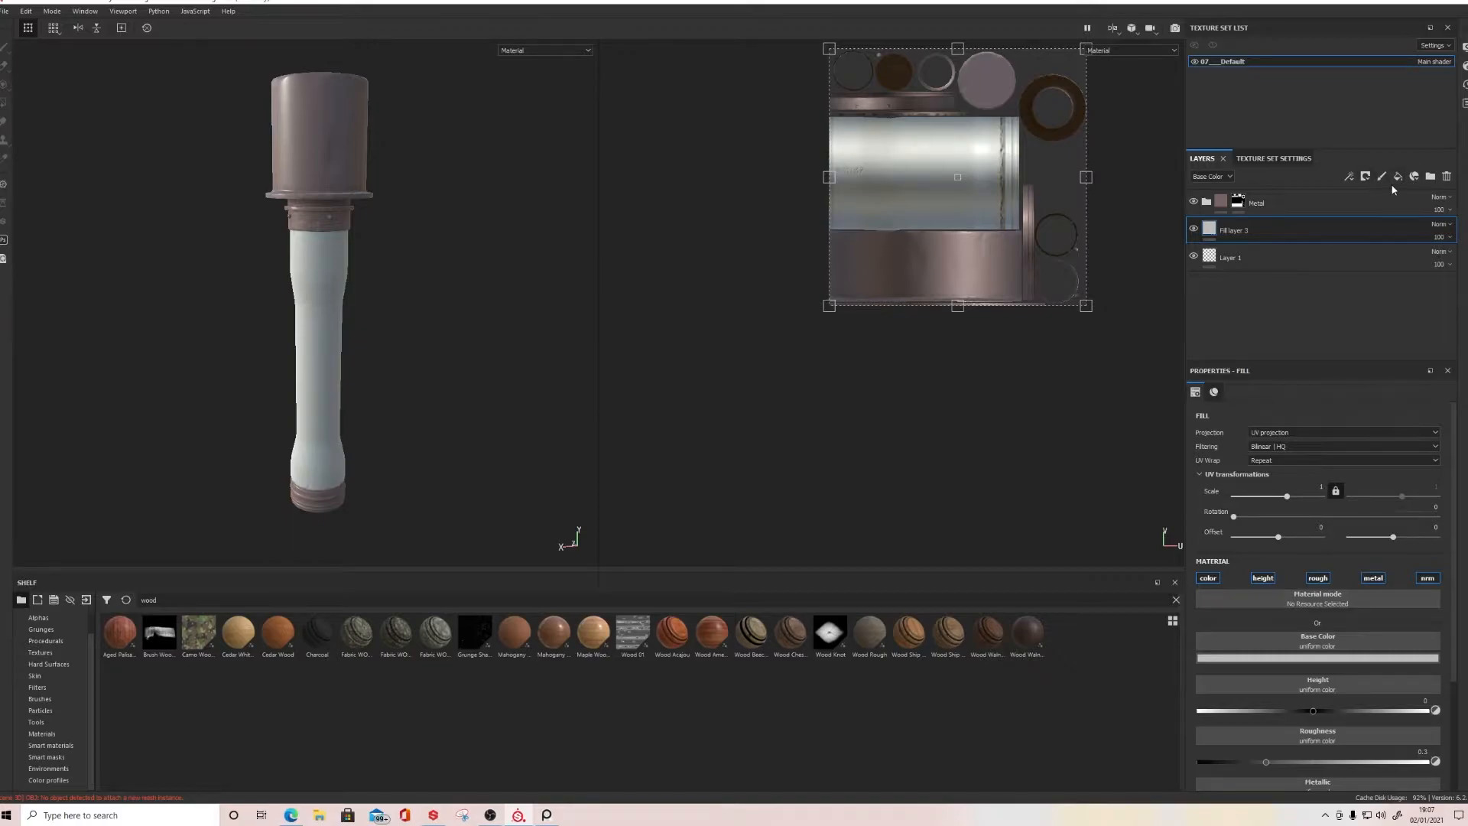
{"action": "left_click", "coordinate": [1430, 177]}
{"action": "type", "text": "Wood"}
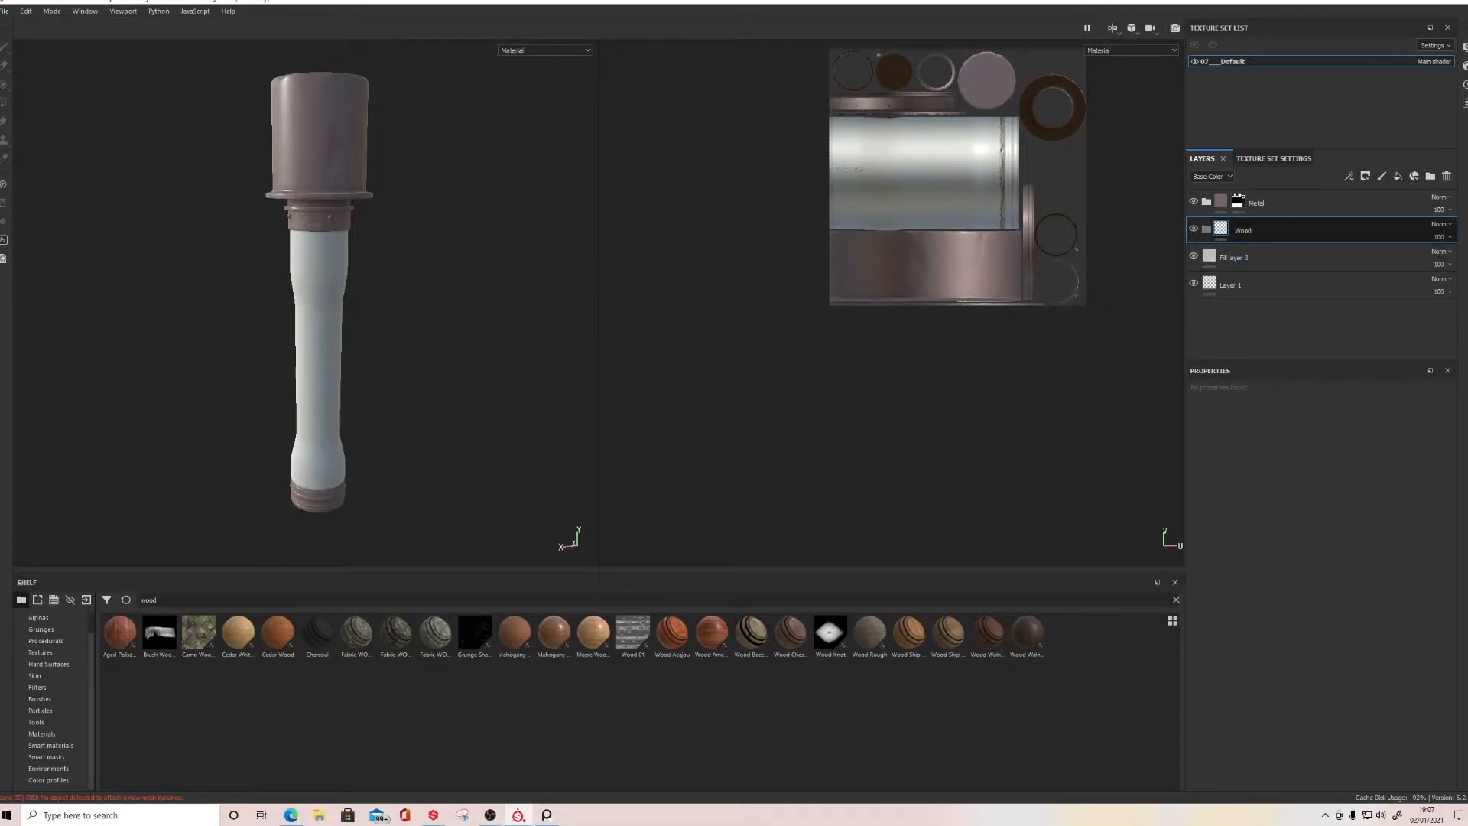
{"action": "key", "text": "Return"}
{"action": "left_click_drag", "start_coordinate": [1230, 260], "coordinate": [1246, 231]}
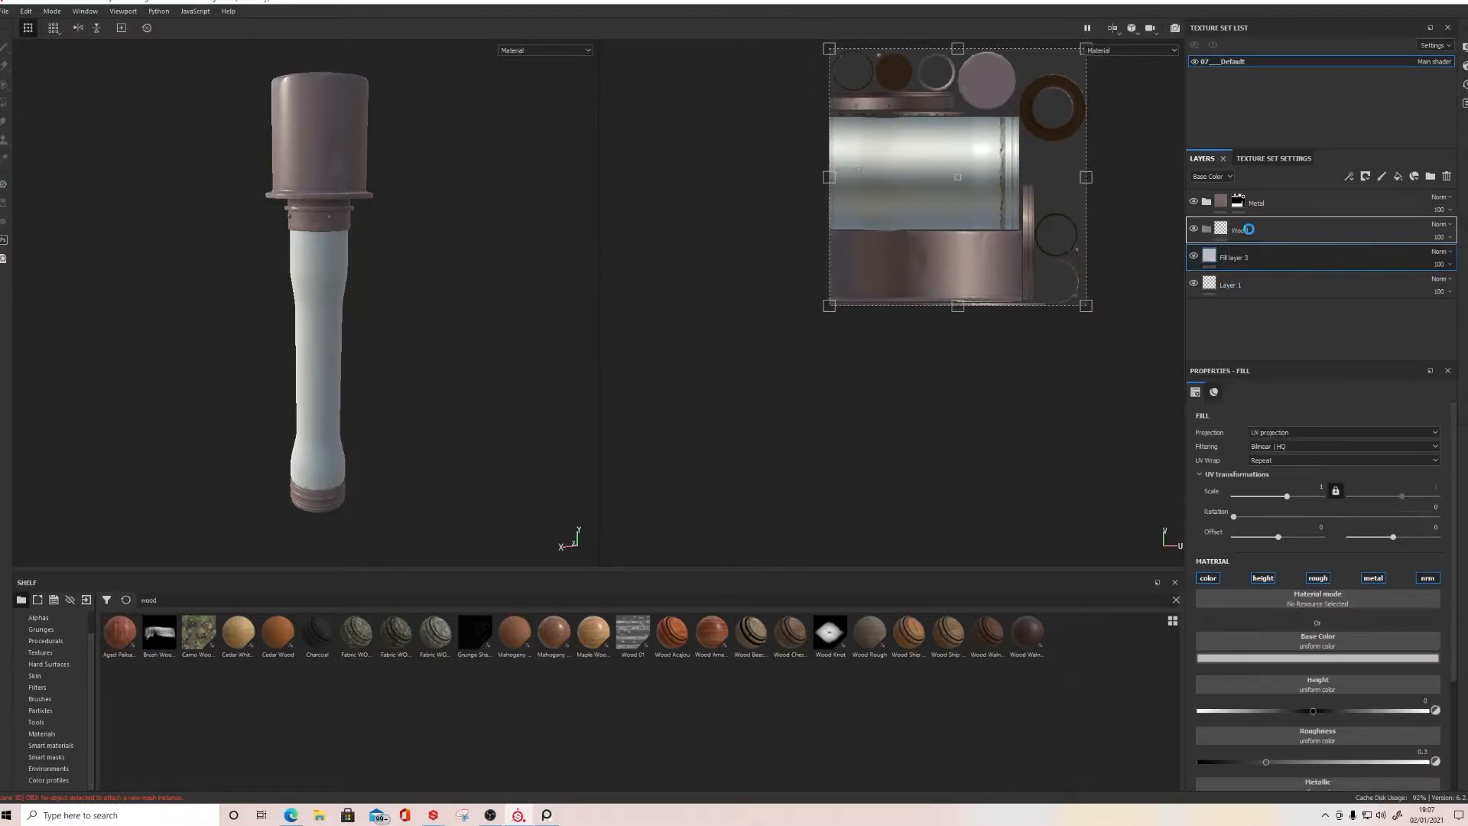
Step: Set the base color of the fill layer in the Wood folder to a warm orange-brown
{"action": "left_click", "coordinate": [1240, 659]}
{"action": "left_click_drag", "start_coordinate": [1344, 777], "coordinate": [1343, 770]}
{"action": "left_click_drag", "start_coordinate": [1321, 700], "coordinate": [1292, 725]}
{"action": "left_click_drag", "start_coordinate": [1345, 770], "coordinate": [1345, 775]}
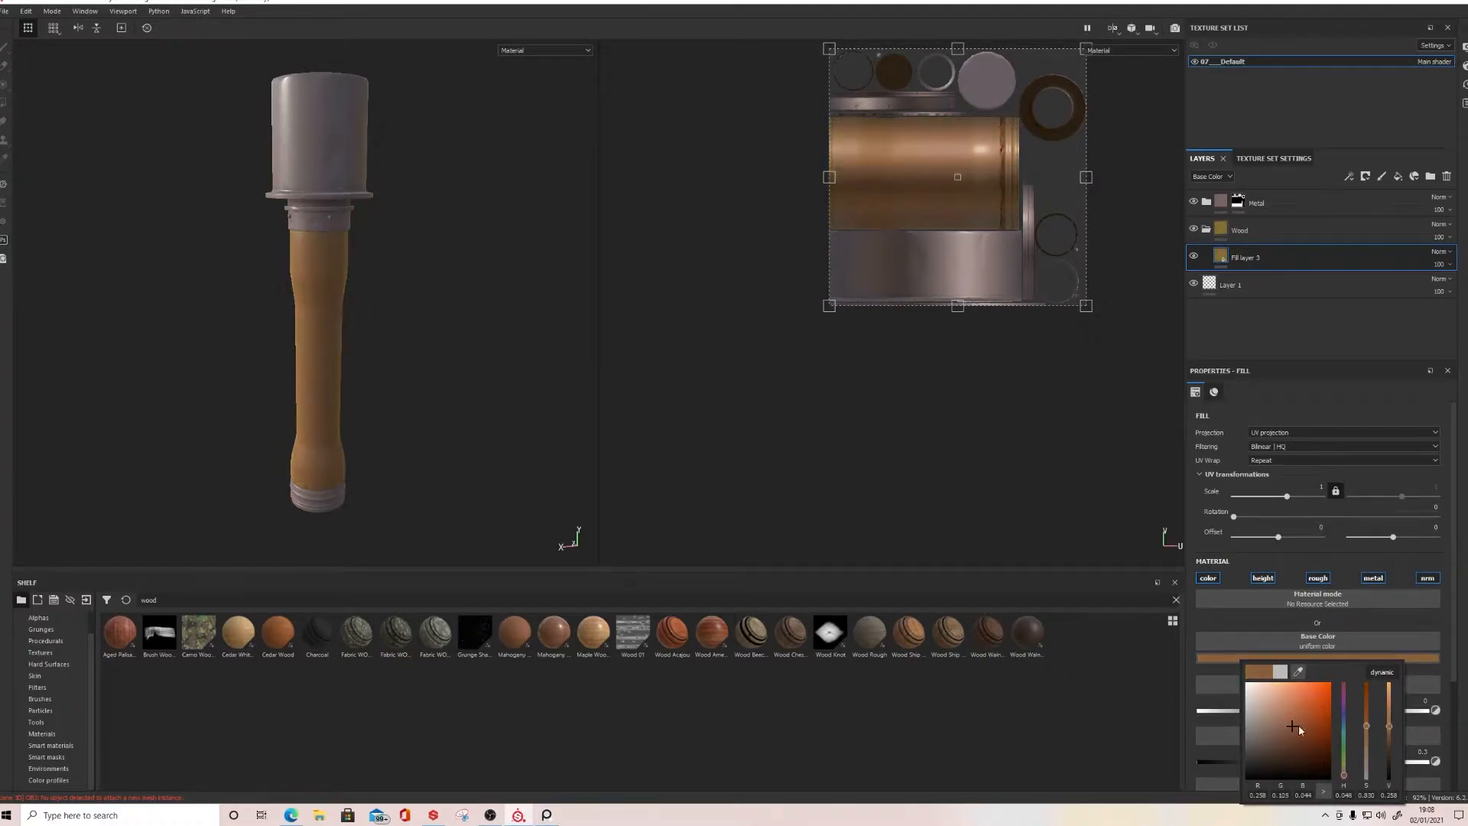
Step: Collapse the Wood folder and give it a black mask
{"action": "left_click", "coordinate": [1216, 232]}
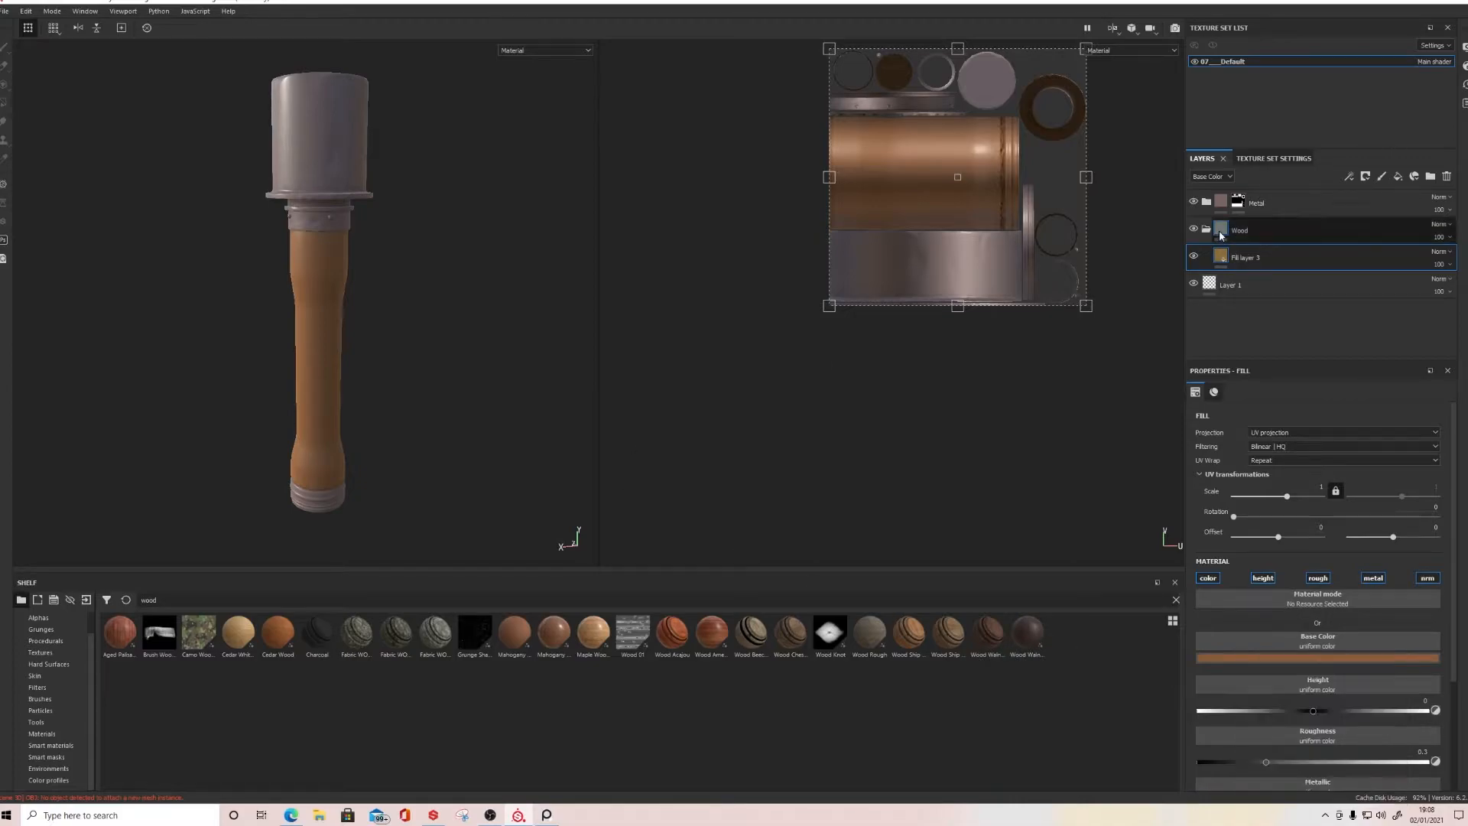
{"action": "left_click", "coordinate": [1205, 229]}
{"action": "left_click", "coordinate": [1365, 177]}
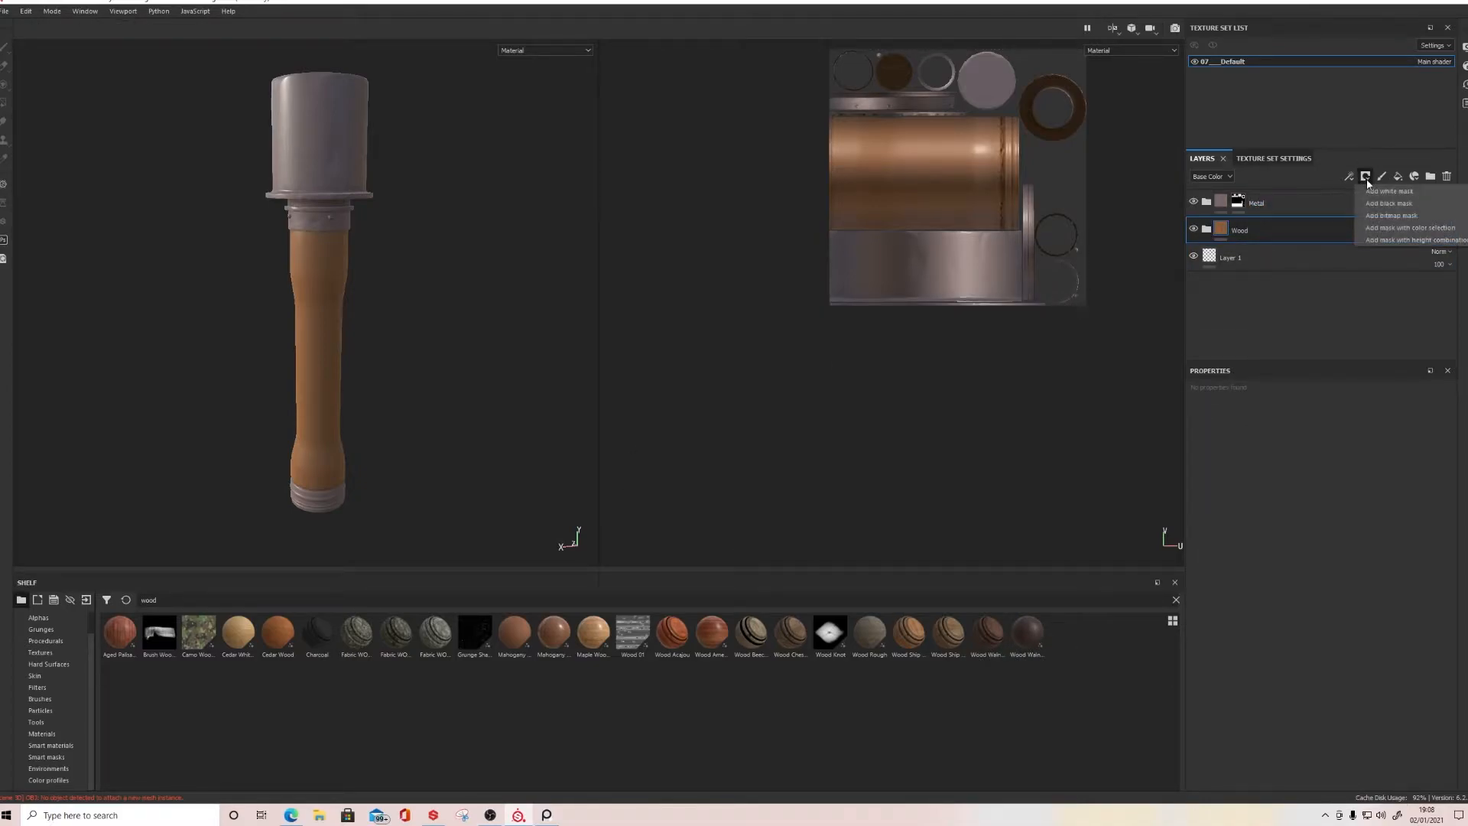
{"action": "left_click", "coordinate": [1389, 203]}
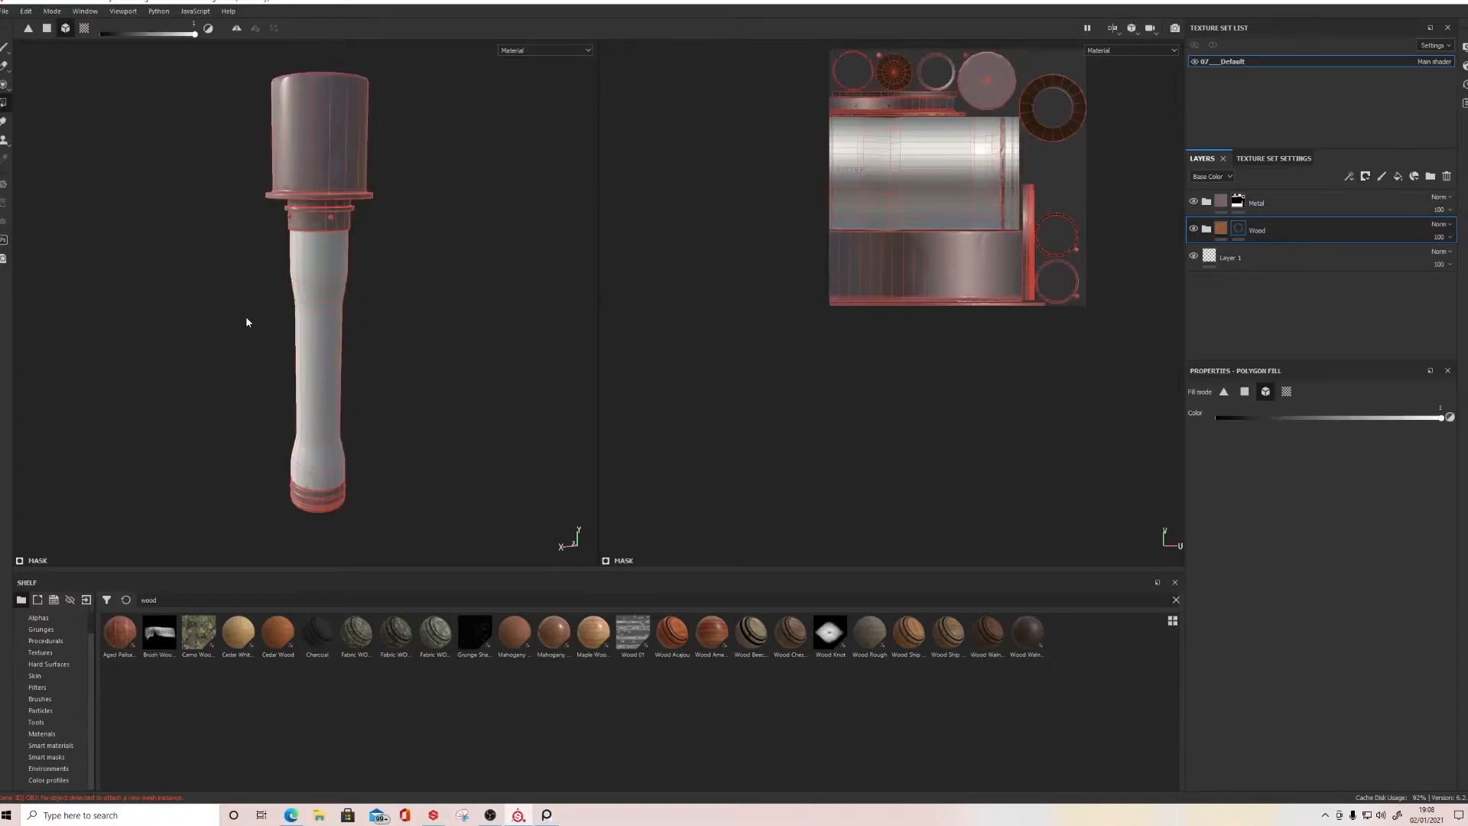
Step: Add the handle mesh to the Wood mask with Polygon Fill, and expand the Metal and Wood folders
{"action": "left_click", "coordinate": [320, 287]}
{"action": "left_click_drag", "start_coordinate": [186, 388], "coordinate": [250, 363], "text": "alt"}
{"action": "scroll", "coordinate": [280, 209], "scroll_direction": "up", "scroll_amount": 4}
{"action": "left_click_drag", "start_coordinate": [429, 307], "coordinate": [346, 341], "text": "alt"}
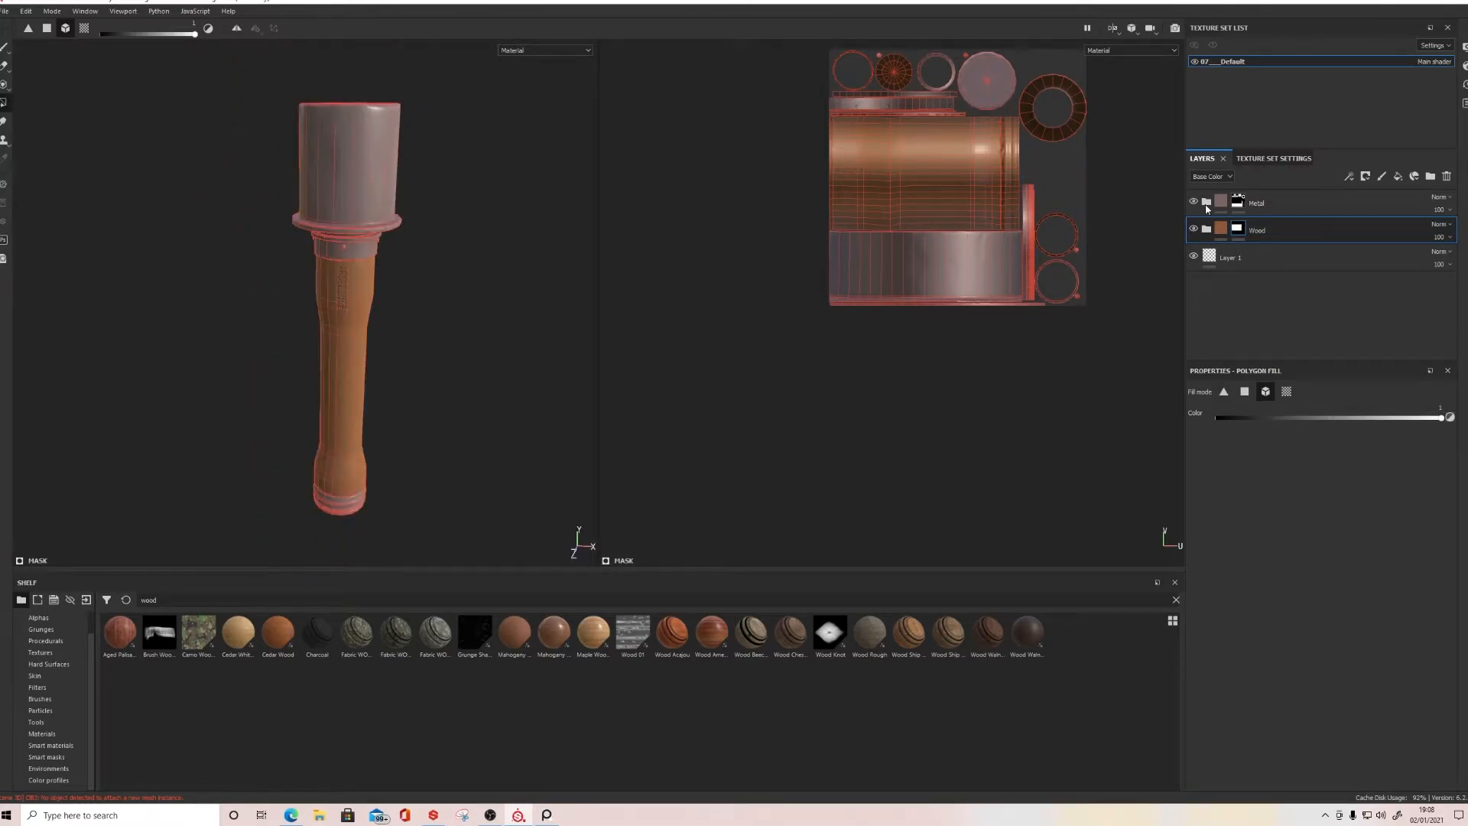
{"action": "left_click", "coordinate": [1206, 202]}
{"action": "left_click", "coordinate": [1205, 258]}
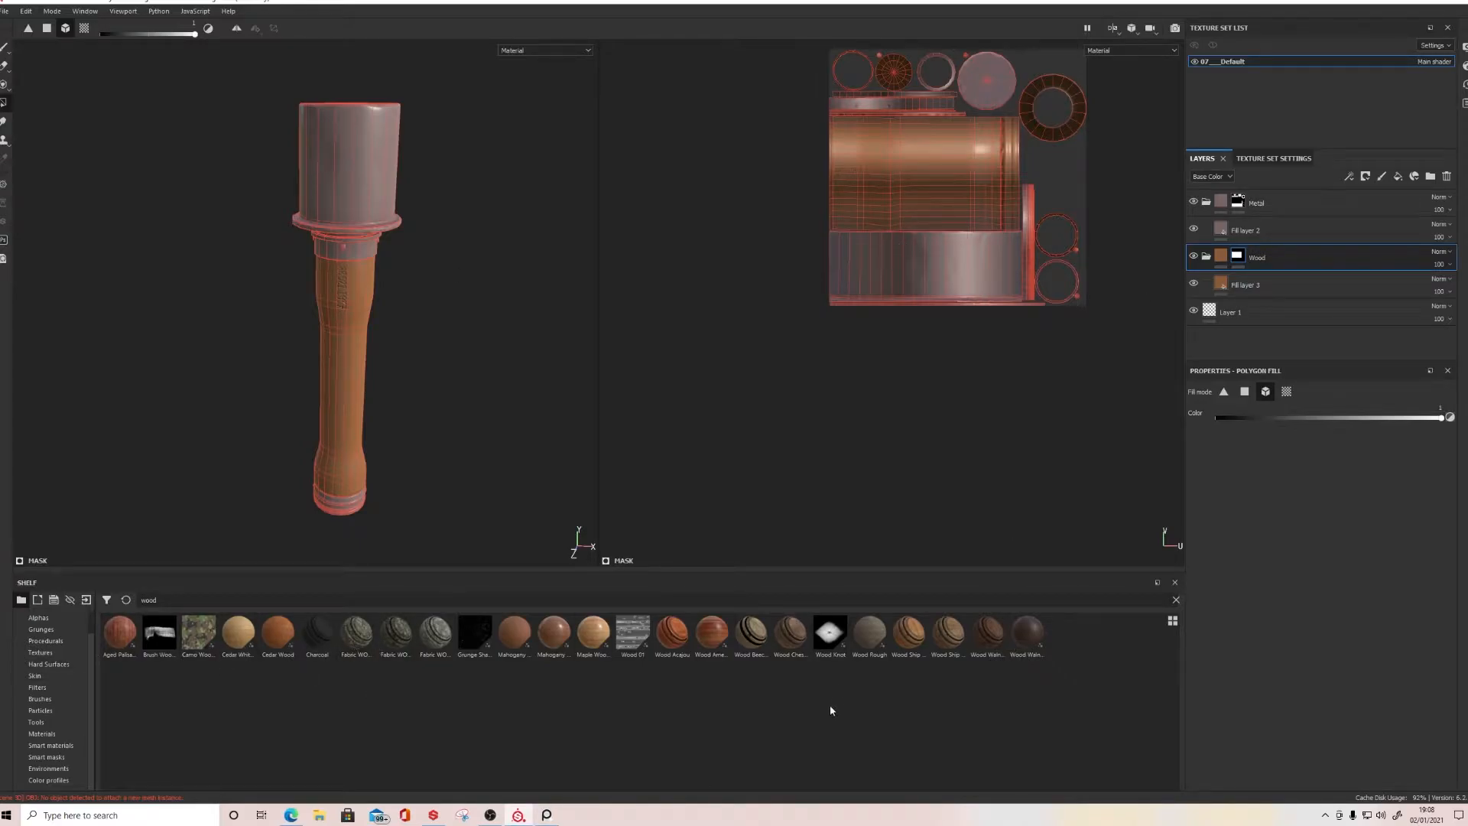
Step: Switch to the reference board, bring the two grenade photos together and examine the wood color and grain of their handles
{"action": "left_click", "coordinate": [546, 814]}
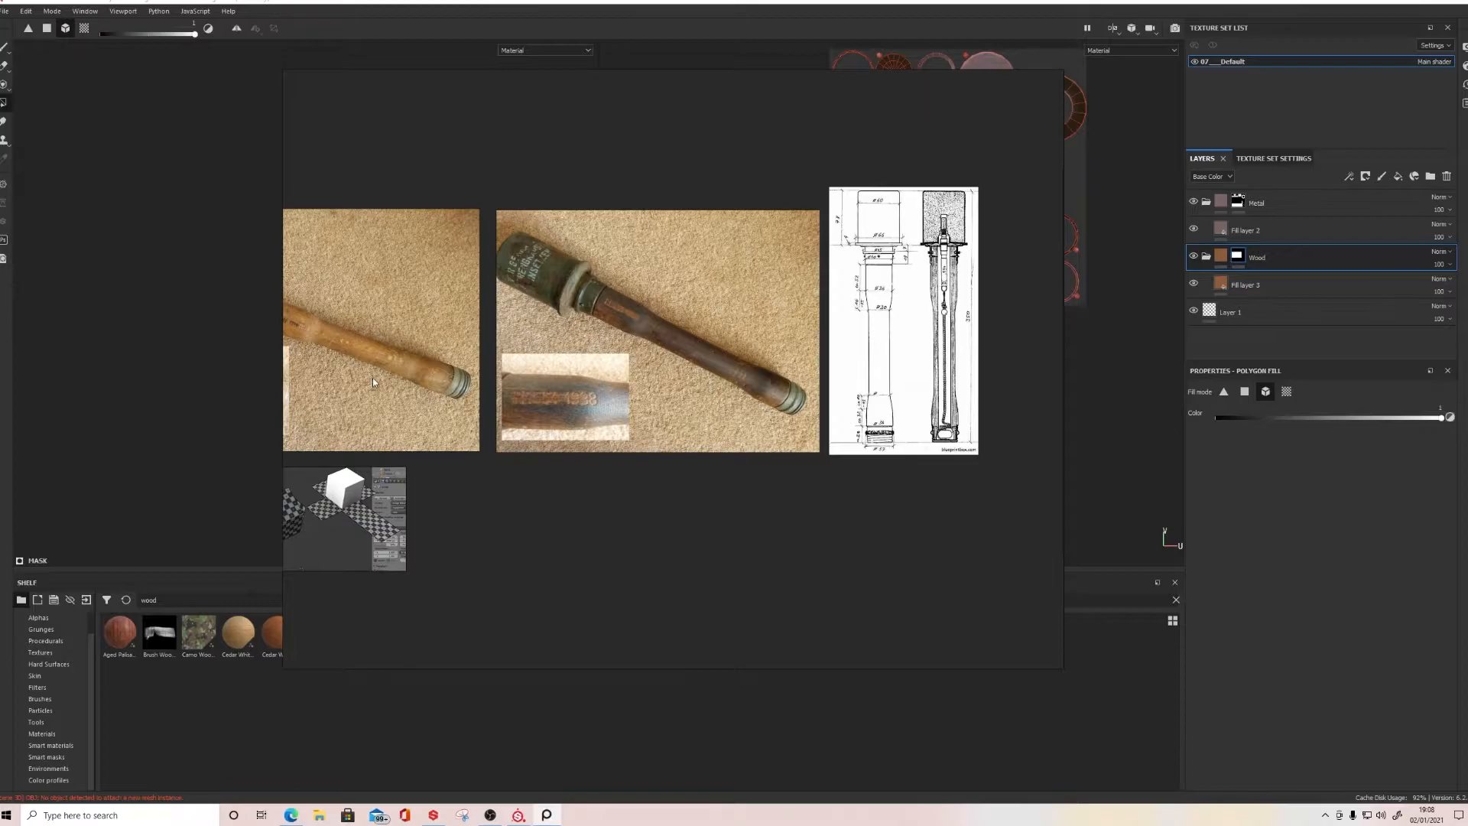
{"action": "scroll", "coordinate": [376, 378], "scroll_direction": "up", "scroll_amount": 6}
{"action": "middle_click_drag", "start_coordinate": [387, 373], "coordinate": [688, 447]}
{"action": "scroll", "coordinate": [688, 447], "scroll_direction": "down", "scroll_amount": 3}
{"action": "scroll", "coordinate": [770, 396], "scroll_direction": "down", "scroll_amount": 2}
{"action": "right_click_drag", "start_coordinate": [827, 356], "coordinate": [523, 364]}
{"action": "left_click_drag", "start_coordinate": [690, 376], "coordinate": [539, 375]}
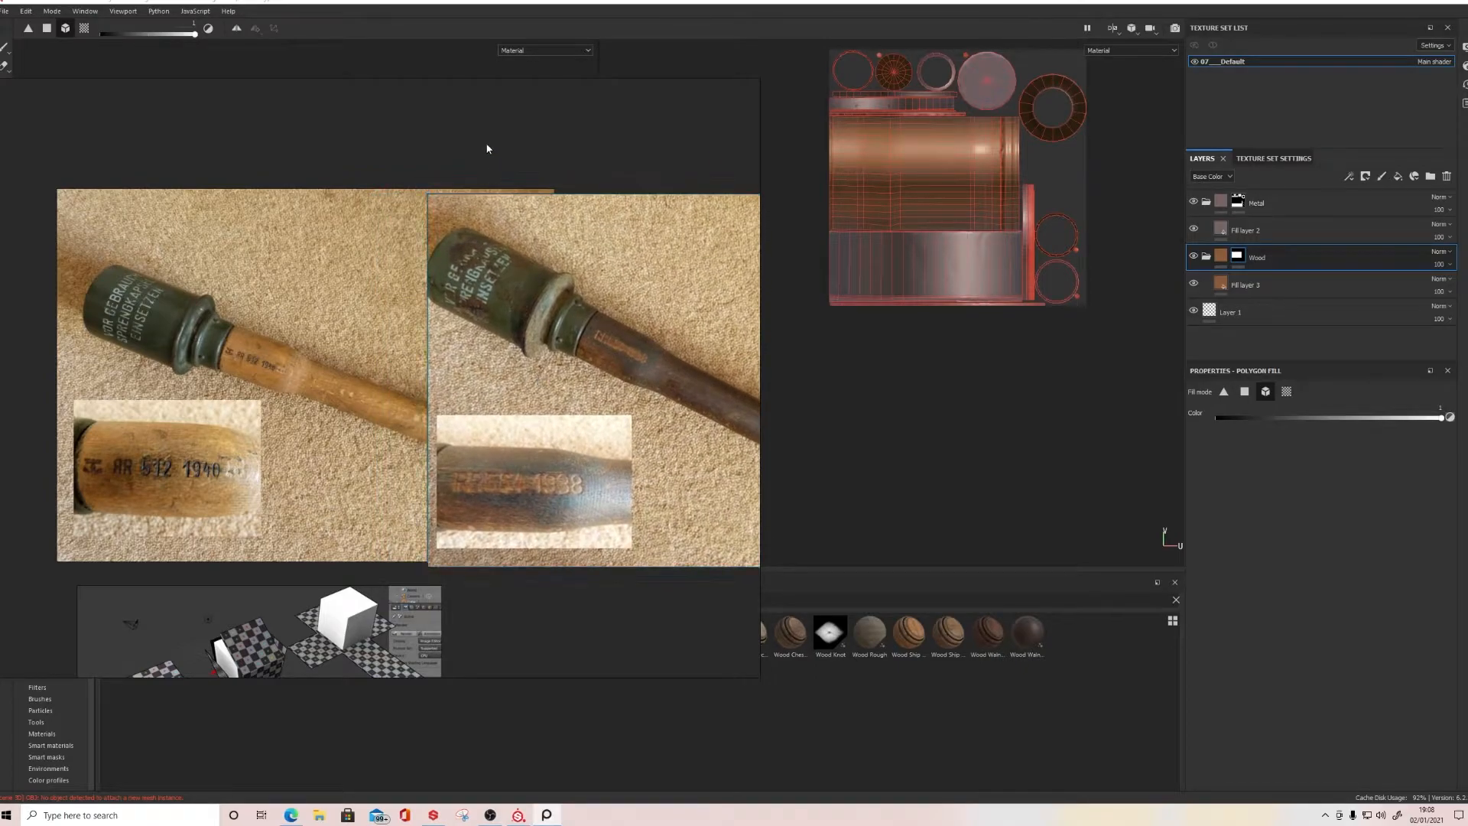
{"action": "mouse_move", "coordinate": [514, 143]}
{"action": "right_mouse_down"}
{"action": "mouse_move", "coordinate": [0, 205]}
{"action": "mouse_move", "coordinate": [0, 188]}
{"action": "right_mouse_up"}
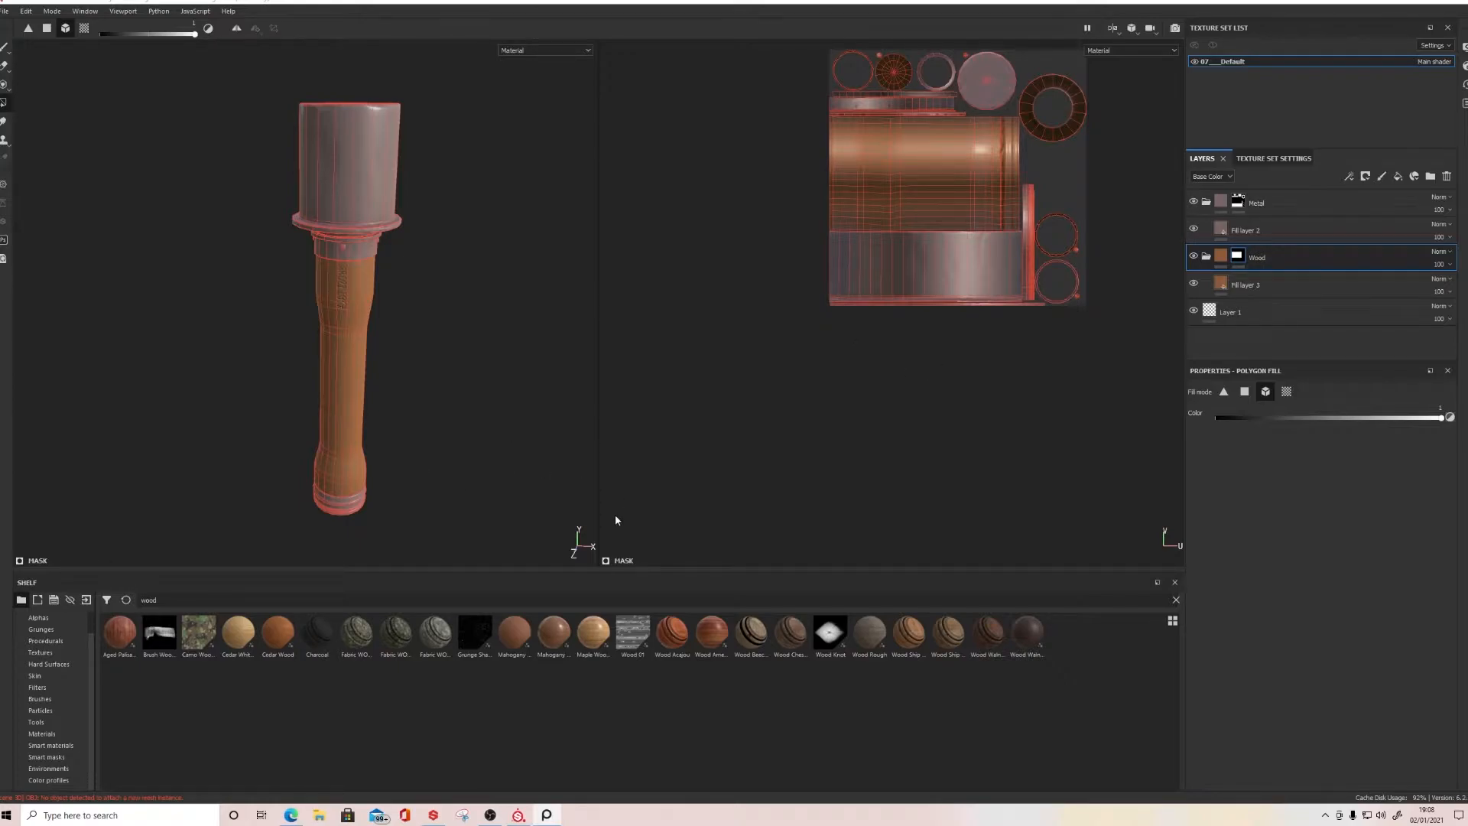
Step: Add the Cedar White Wood material to the Wood folder above its fill layer
{"action": "scroll", "coordinate": [282, 367], "scroll_direction": "down", "scroll_amount": 2}
{"action": "scroll", "coordinate": [282, 367], "scroll_direction": "up", "scroll_amount": 3}
{"action": "left_click_drag", "start_coordinate": [237, 631], "coordinate": [1278, 275]}
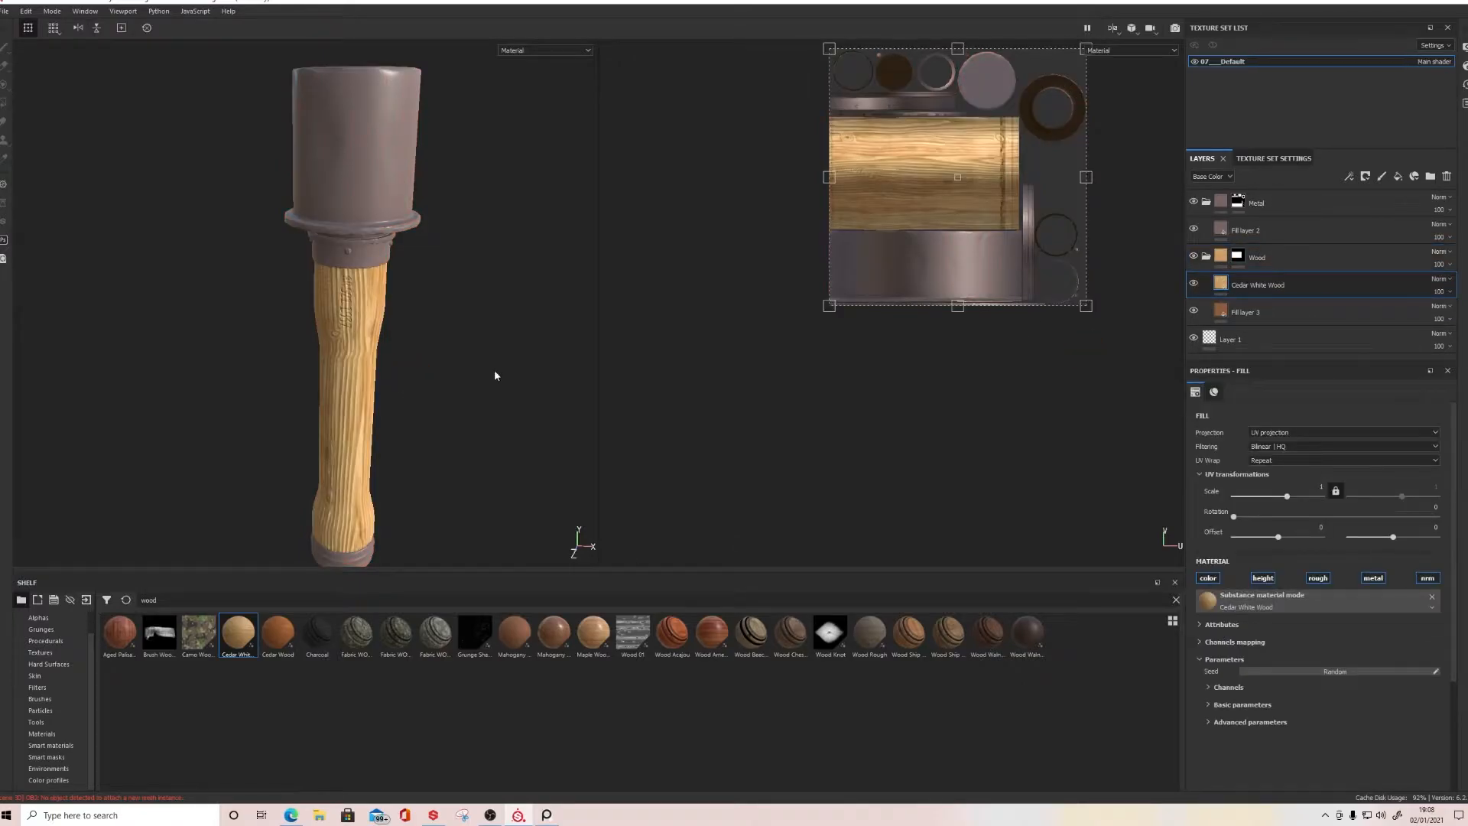
Step: Examine the cedar grain on the handle and compare it with the wooden handles in the reference photos
{"action": "scroll", "coordinate": [337, 403], "scroll_direction": "up", "scroll_amount": 3}
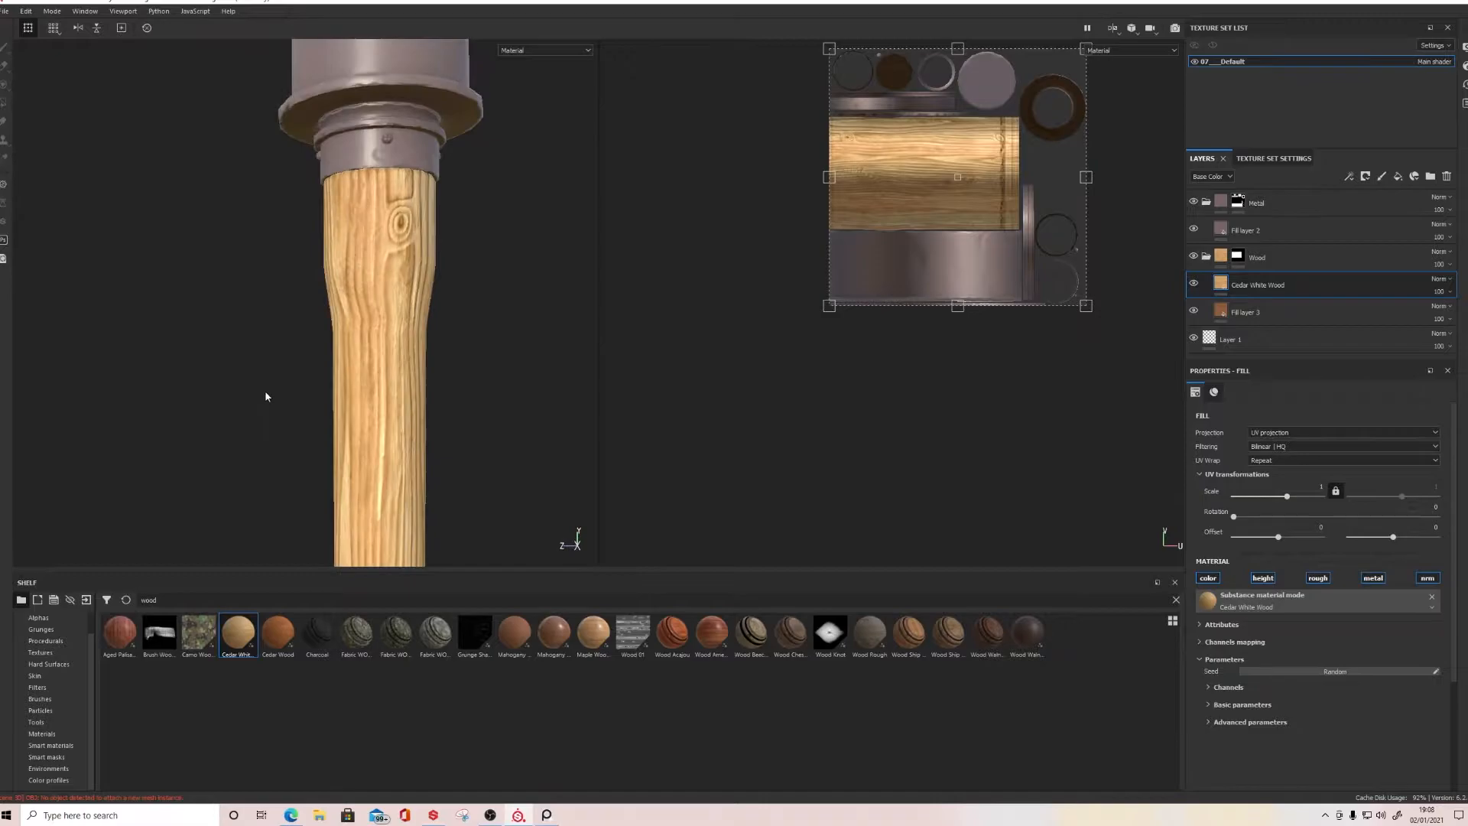
{"action": "scroll", "coordinate": [265, 391], "scroll_direction": "down", "scroll_amount": 4}
{"action": "middle_click_drag", "start_coordinate": [317, 411], "coordinate": [303, 351], "text": "alt"}
{"action": "right_click_drag", "start_coordinate": [610, 400], "coordinate": [1085, 432]}
{"action": "scroll", "coordinate": [498, 405], "scroll_direction": "down", "scroll_amount": 2}
{"action": "scroll", "coordinate": [309, 324], "scroll_direction": "up", "scroll_amount": 4}
{"action": "scroll", "coordinate": [342, 286], "scroll_direction": "down", "scroll_amount": 1}
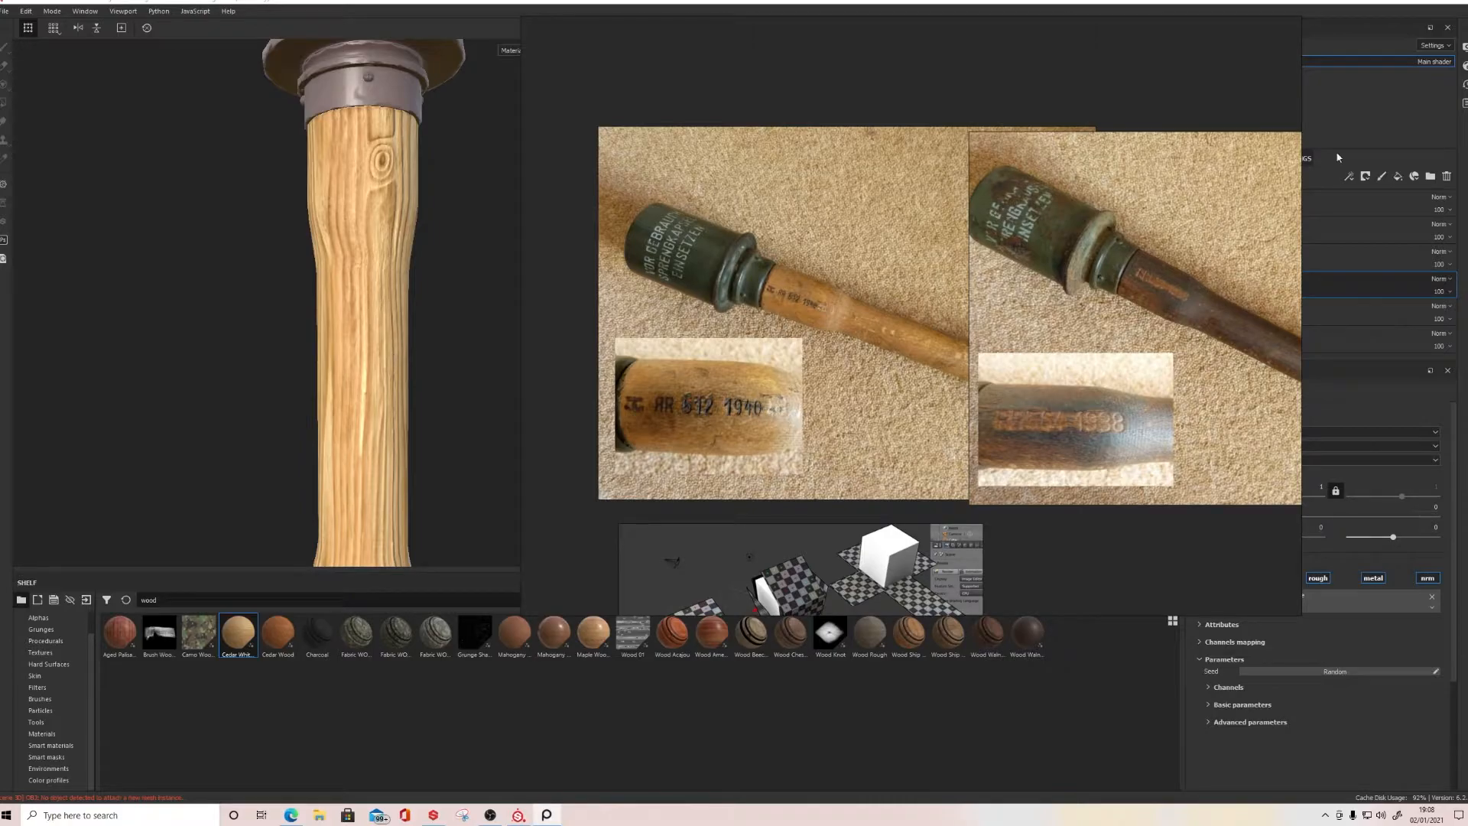
{"action": "mouse_move", "coordinate": [1066, 268]}
{"action": "right_mouse_down"}
{"action": "mouse_move", "coordinate": [204, 364]}
{"action": "mouse_move", "coordinate": [0, 359]}
{"action": "right_mouse_up"}
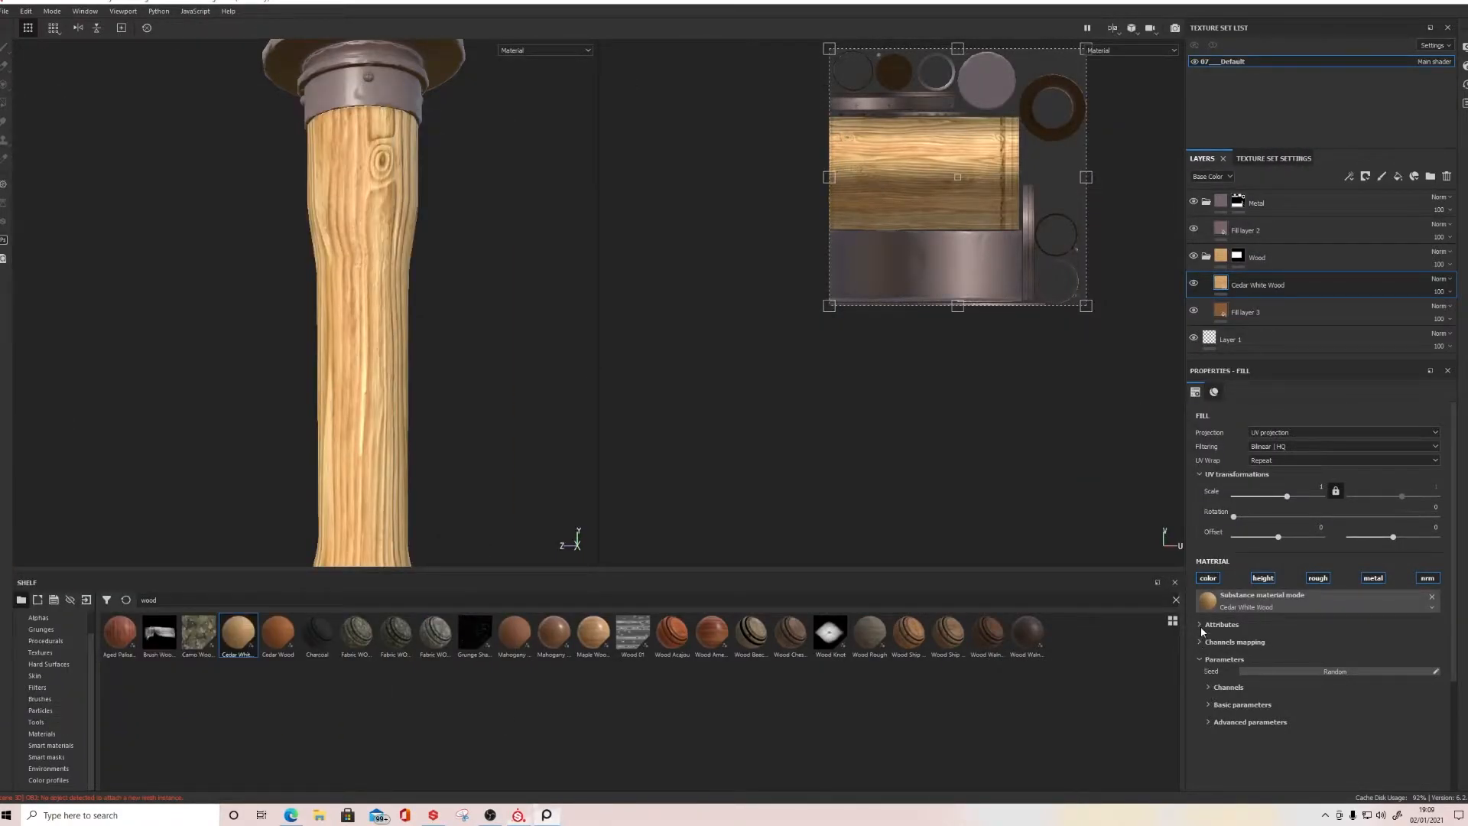
Step: Set the Dirt parameter of the Cedar White Wood layer to 0.8 and inspect the handle from several sides
{"action": "left_click", "coordinate": [1209, 688]}
{"action": "left_click", "coordinate": [1209, 688]}
{"action": "left_click", "coordinate": [1209, 706]}
{"action": "scroll", "coordinate": [1208, 711], "scroll_direction": "down", "scroll_amount": 5}
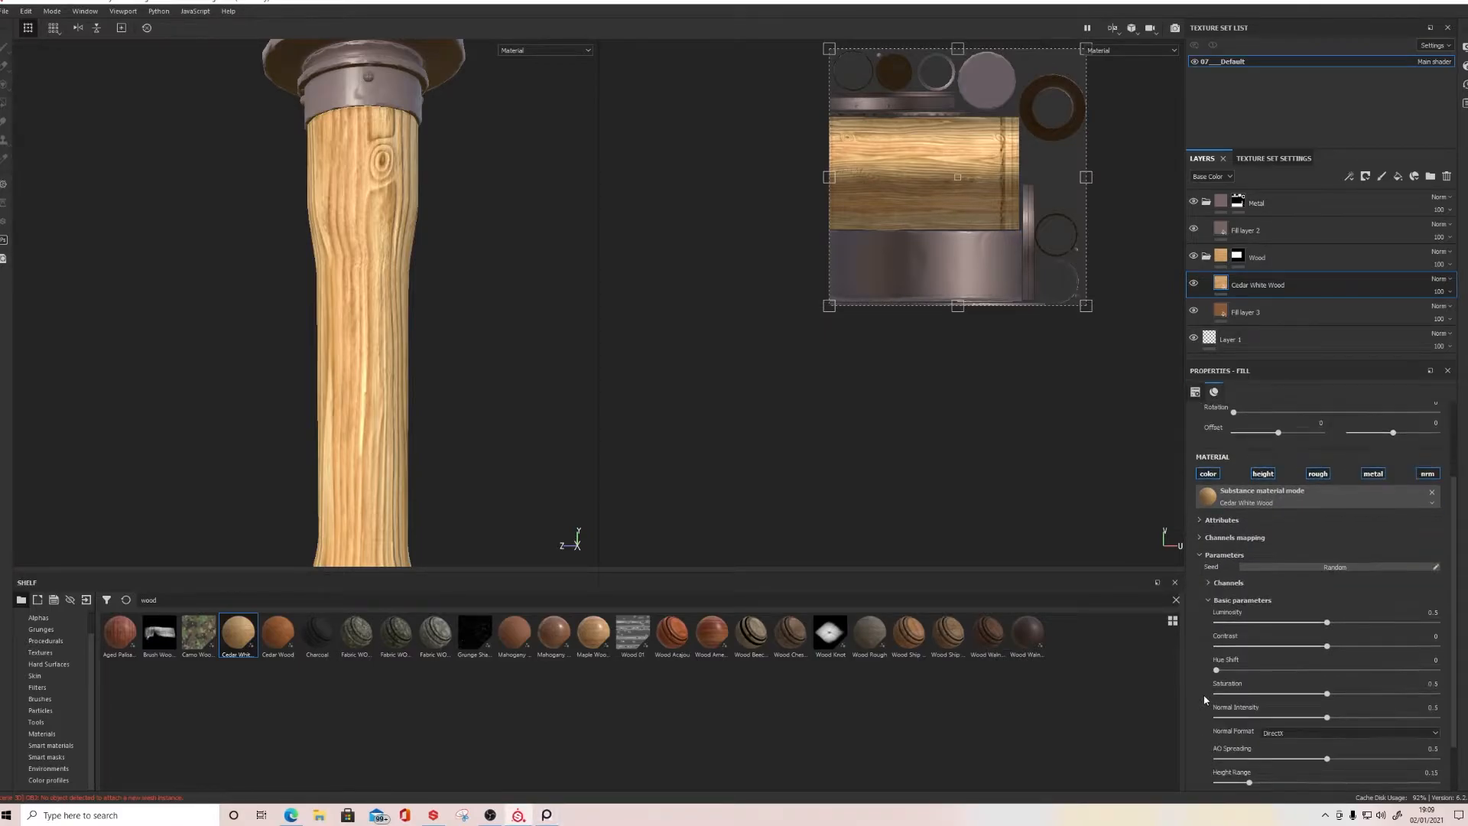
{"action": "left_click", "coordinate": [1208, 762]}
{"action": "scroll", "coordinate": [1208, 757], "scroll_direction": "down", "scroll_amount": 3}
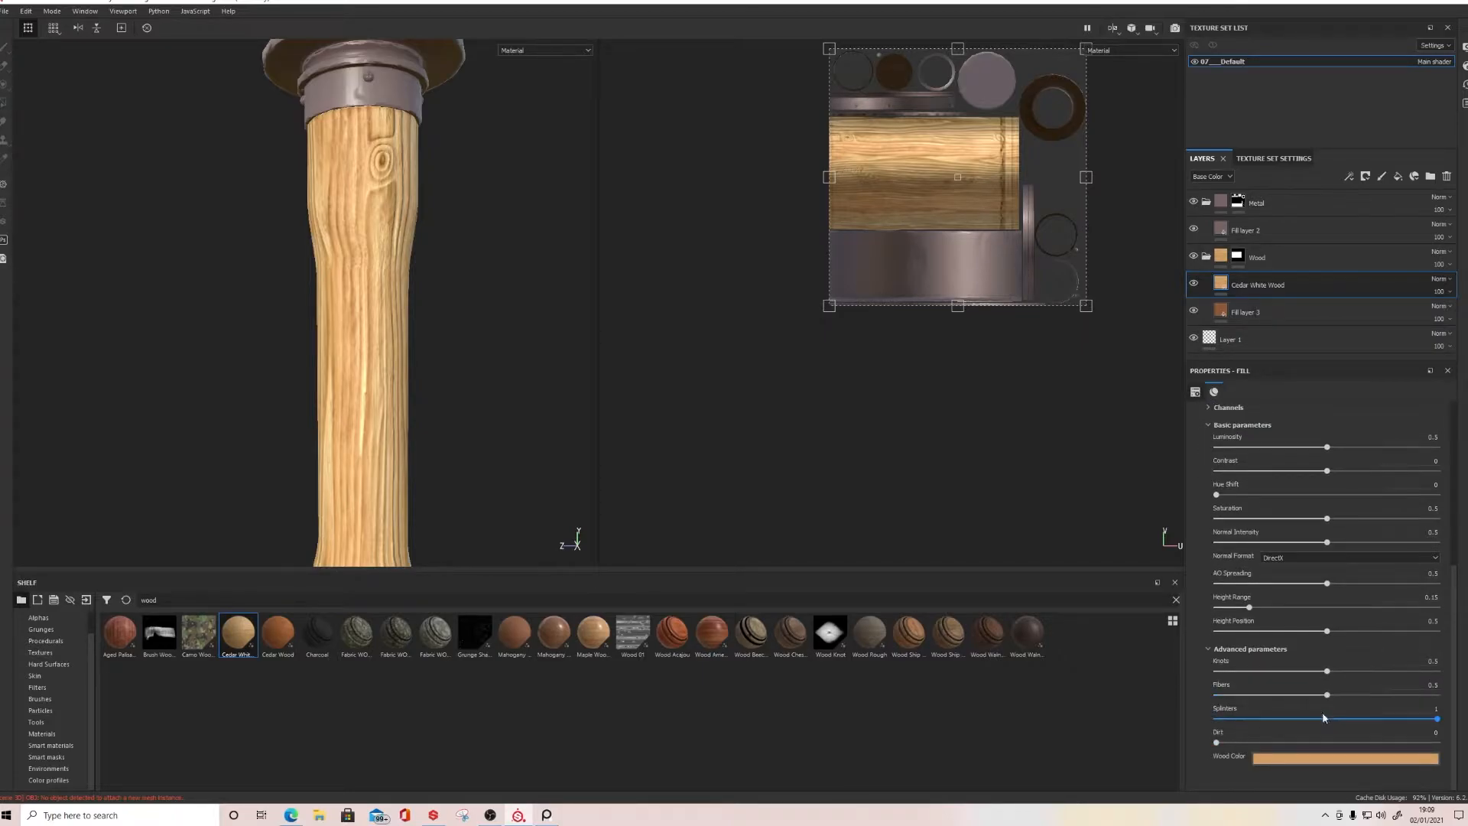
{"action": "left_click_drag", "start_coordinate": [1222, 746], "coordinate": [1393, 741]}
{"action": "left_click_drag", "start_coordinate": [420, 328], "coordinate": [5, 309], "text": "alt"}
{"action": "left_click_drag", "start_coordinate": [237, 316], "coordinate": [39, 324], "text": "alt"}
{"action": "scroll", "coordinate": [284, 225], "scroll_direction": "up", "scroll_amount": 4}
{"action": "scroll", "coordinate": [285, 225], "scroll_direction": "up", "scroll_amount": 6}
{"action": "scroll", "coordinate": [348, 234], "scroll_direction": "down", "scroll_amount": 6}
{"action": "scroll", "coordinate": [352, 234], "scroll_direction": "up", "scroll_amount": 2}
{"action": "scroll", "coordinate": [478, 273], "scroll_direction": "down", "scroll_amount": 4}
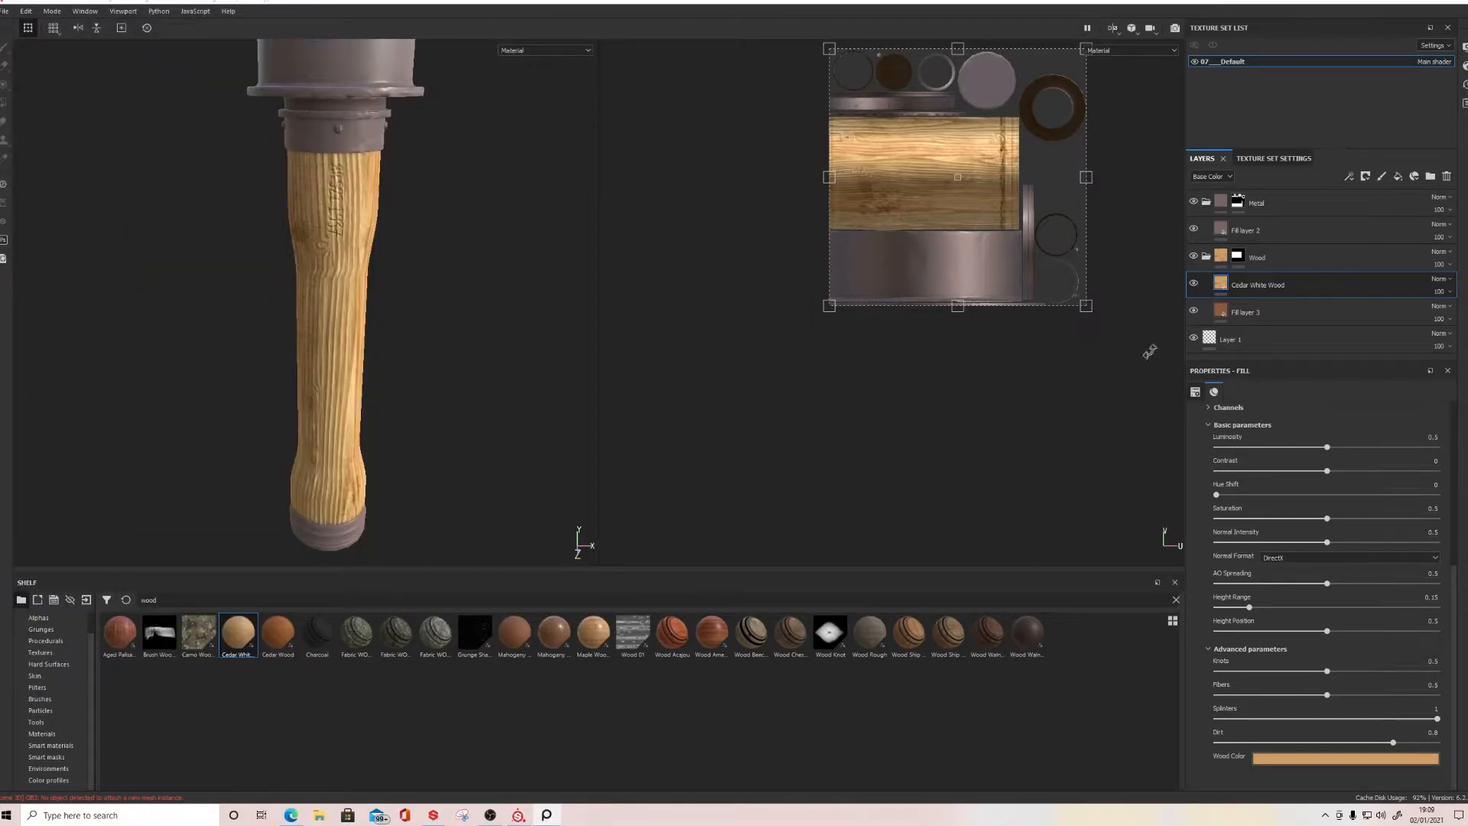
Step: Hide the Cedar White Wood layer and preview the other wood materials in the shelf
{"action": "left_click", "coordinate": [1193, 285]}
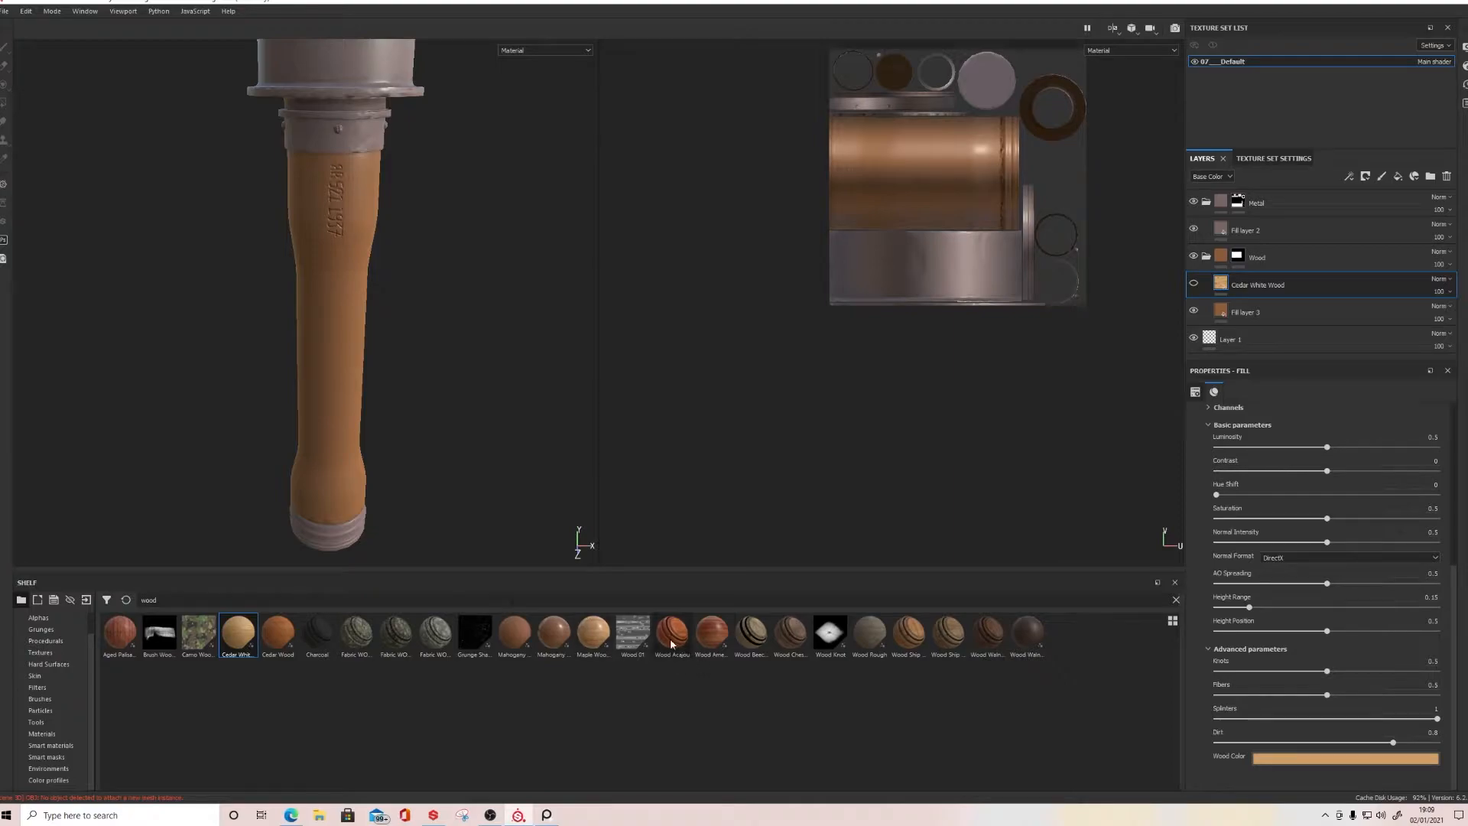
{"action": "mouse_move", "coordinate": [671, 644]}
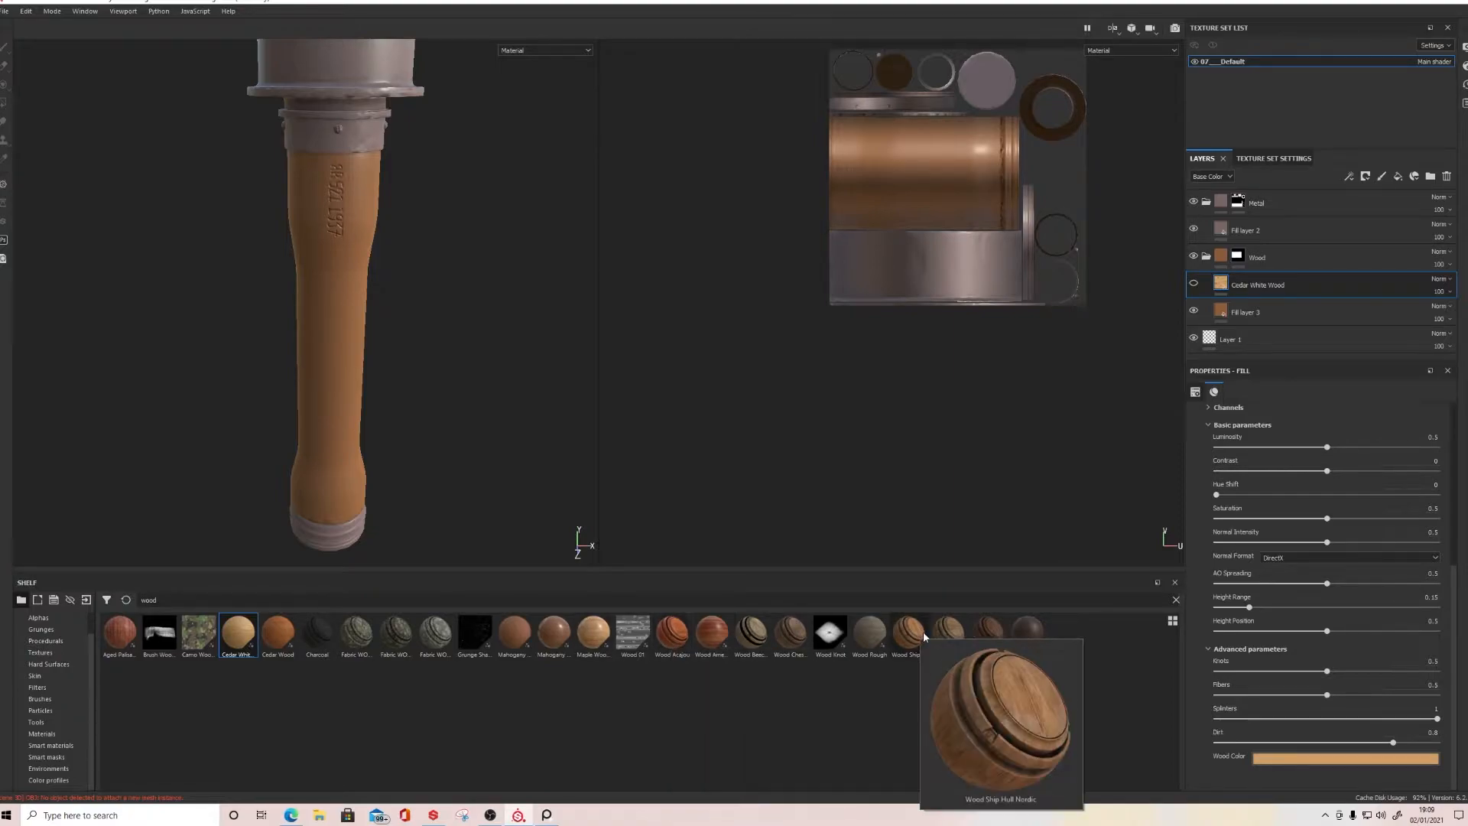
{"action": "mouse_move", "coordinate": [1009, 633]}
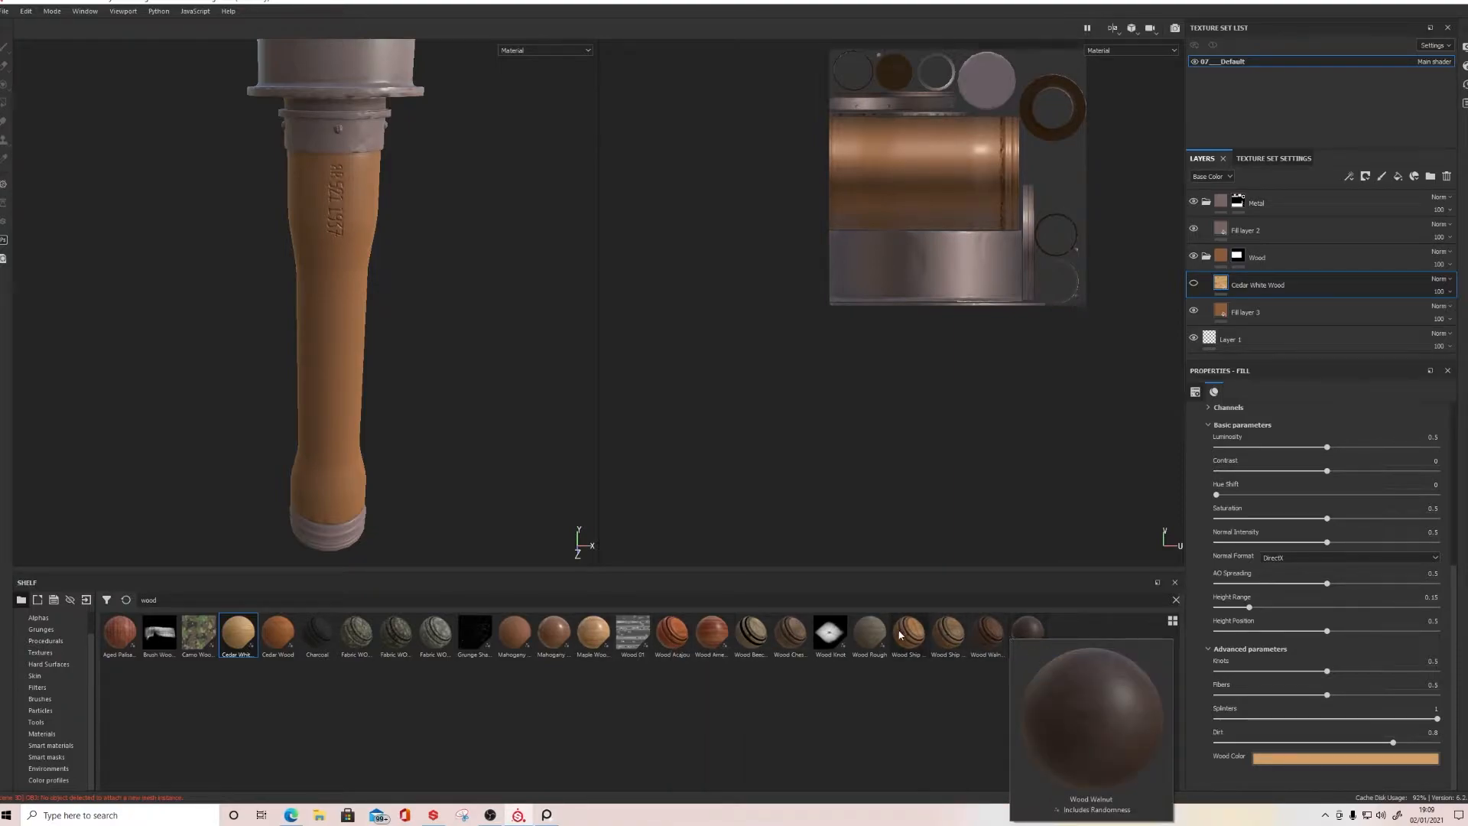
{"action": "mouse_move", "coordinate": [751, 635]}
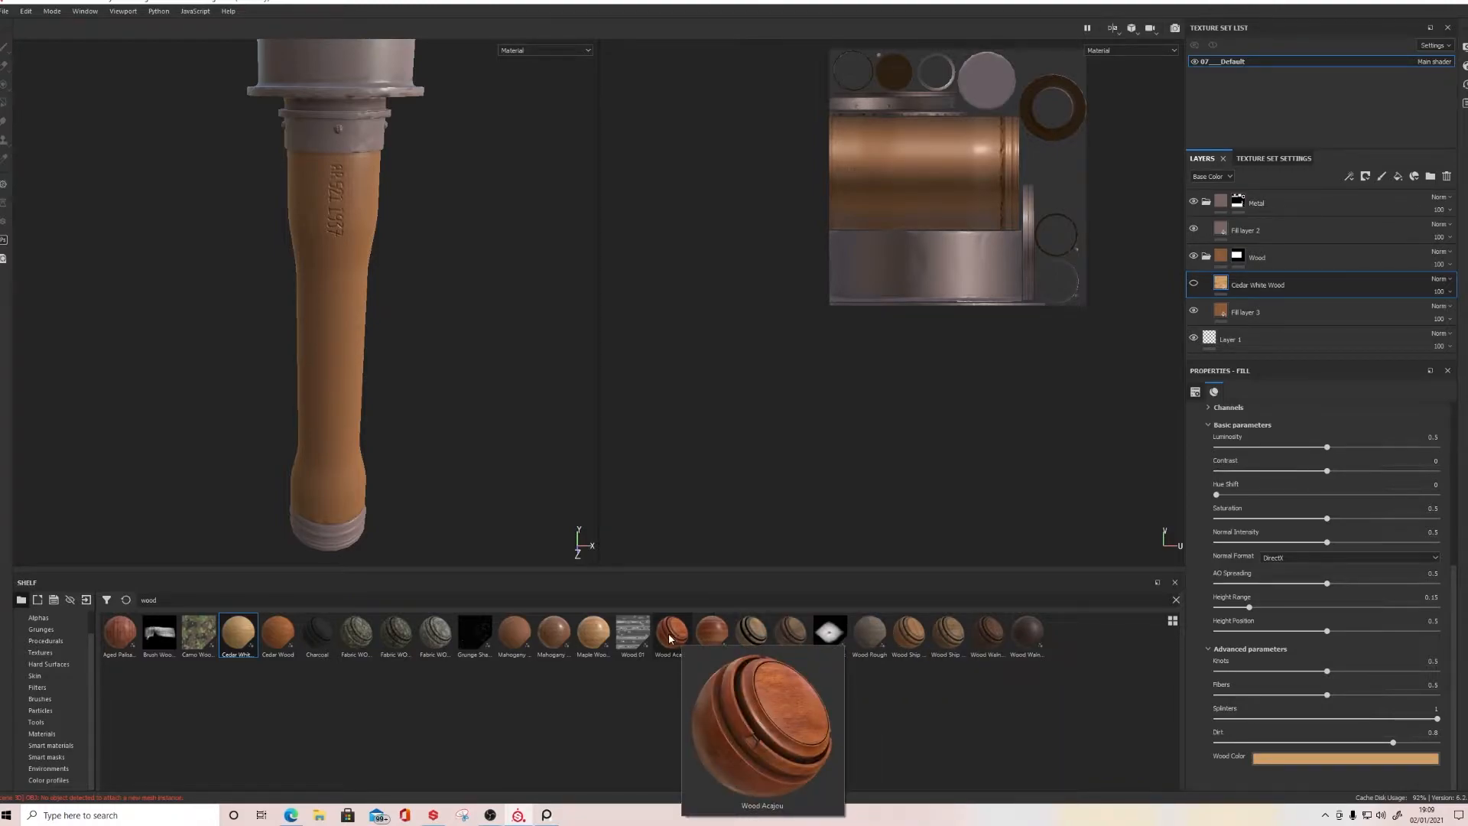
Step: Apply the Mahogany Wood Varnished material to the model and move its layer into the Wood folder above Cedar White Wood
{"action": "left_click_drag", "start_coordinate": [554, 631], "coordinate": [312, 241]}
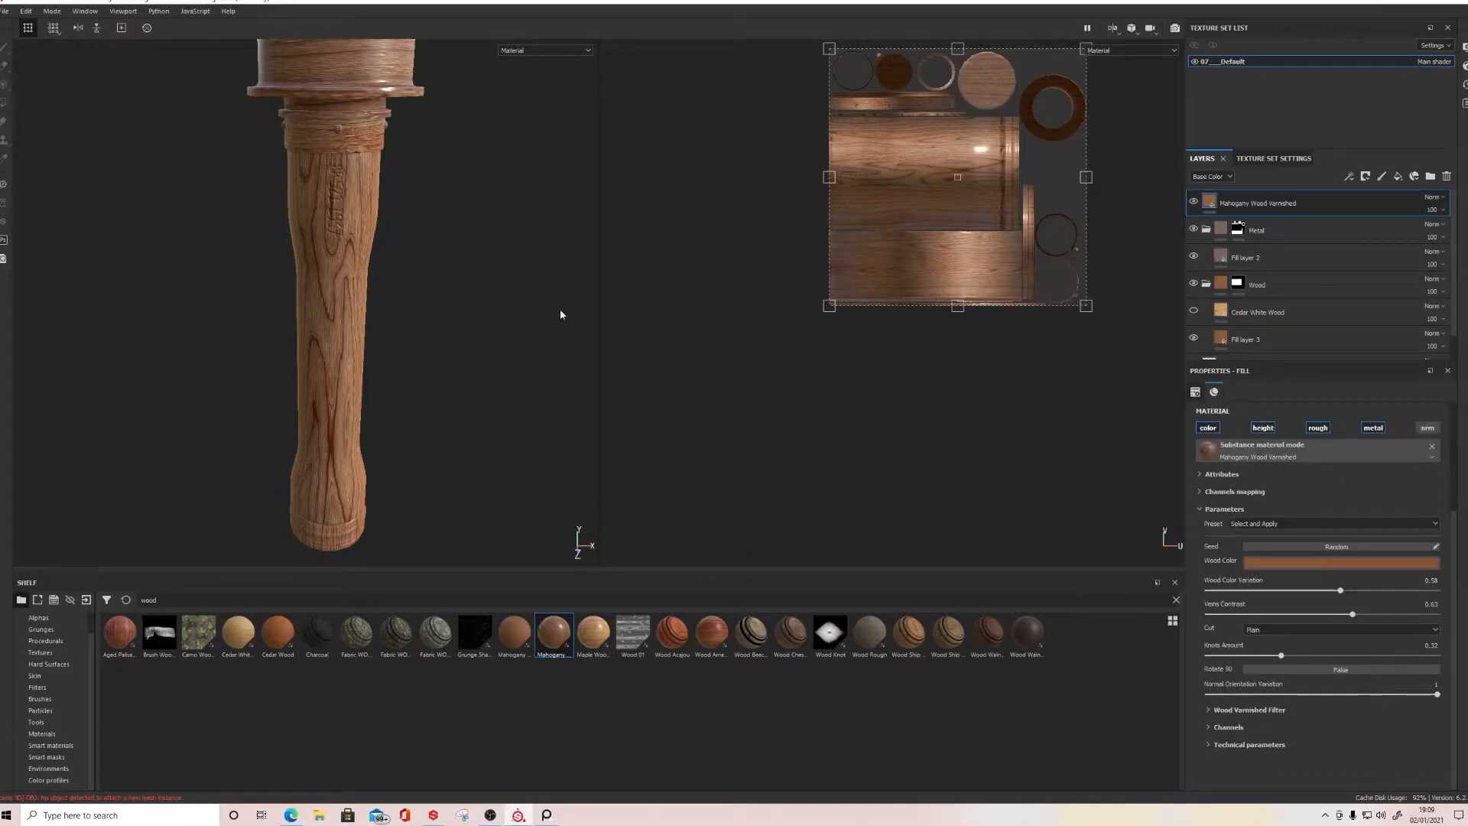
{"action": "left_click_drag", "start_coordinate": [1212, 205], "coordinate": [1266, 299]}
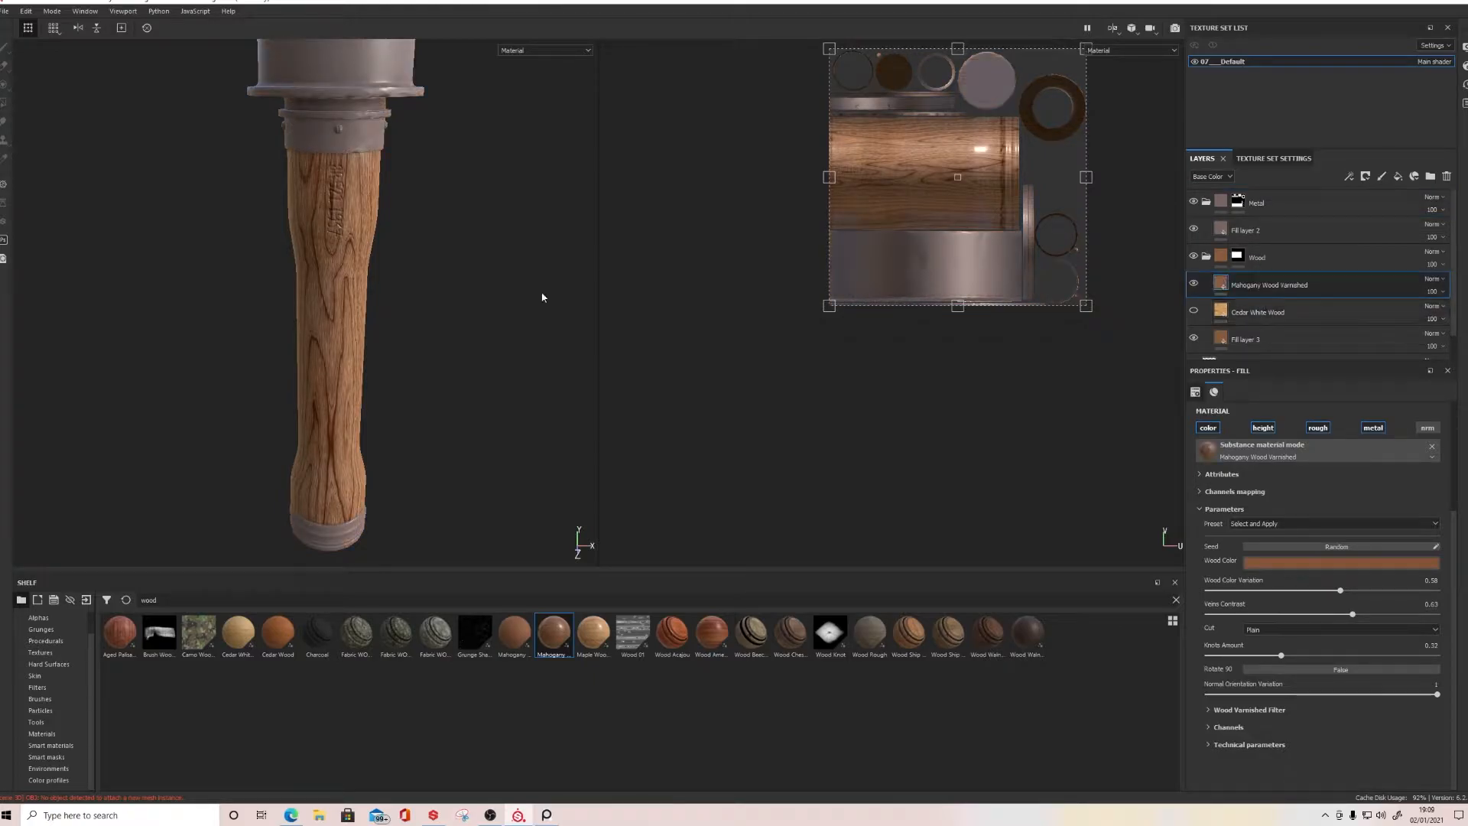
Step: Set the UV scale of the Mahogany Wood Varnished layer to 2.21
{"action": "mouse_move", "coordinate": [436, 345]}
{"action": "left_mouse_down", "text": "alt"}
{"action": "mouse_move", "coordinate": [394, 335]}
{"action": "mouse_move", "coordinate": [435, 337]}
{"action": "left_mouse_up", "text": "alt"}
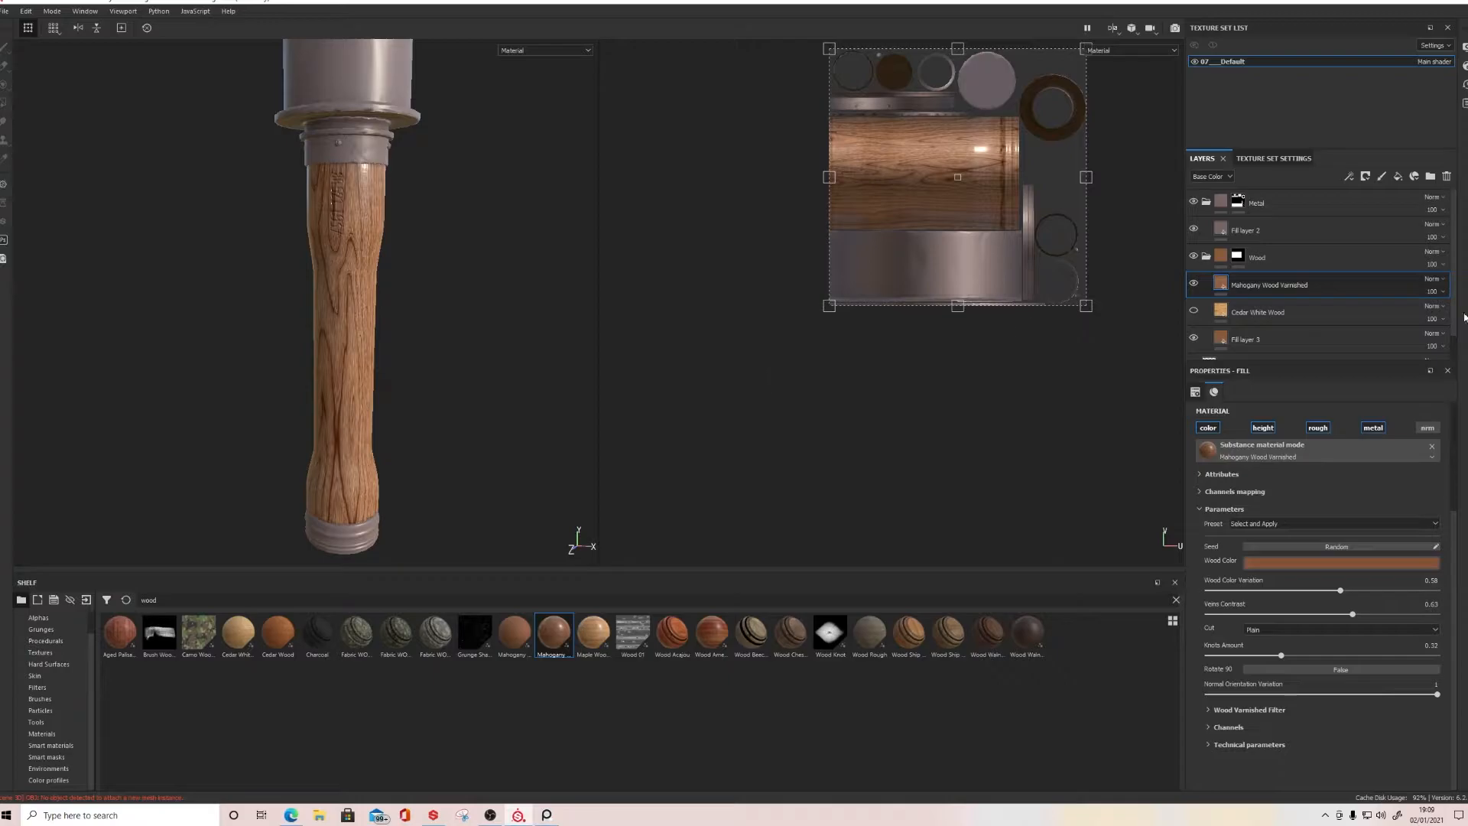
{"action": "scroll", "coordinate": [1331, 604], "scroll_direction": "up", "scroll_amount": 3}
{"action": "left_click_drag", "start_coordinate": [1287, 496], "coordinate": [1290, 497]}
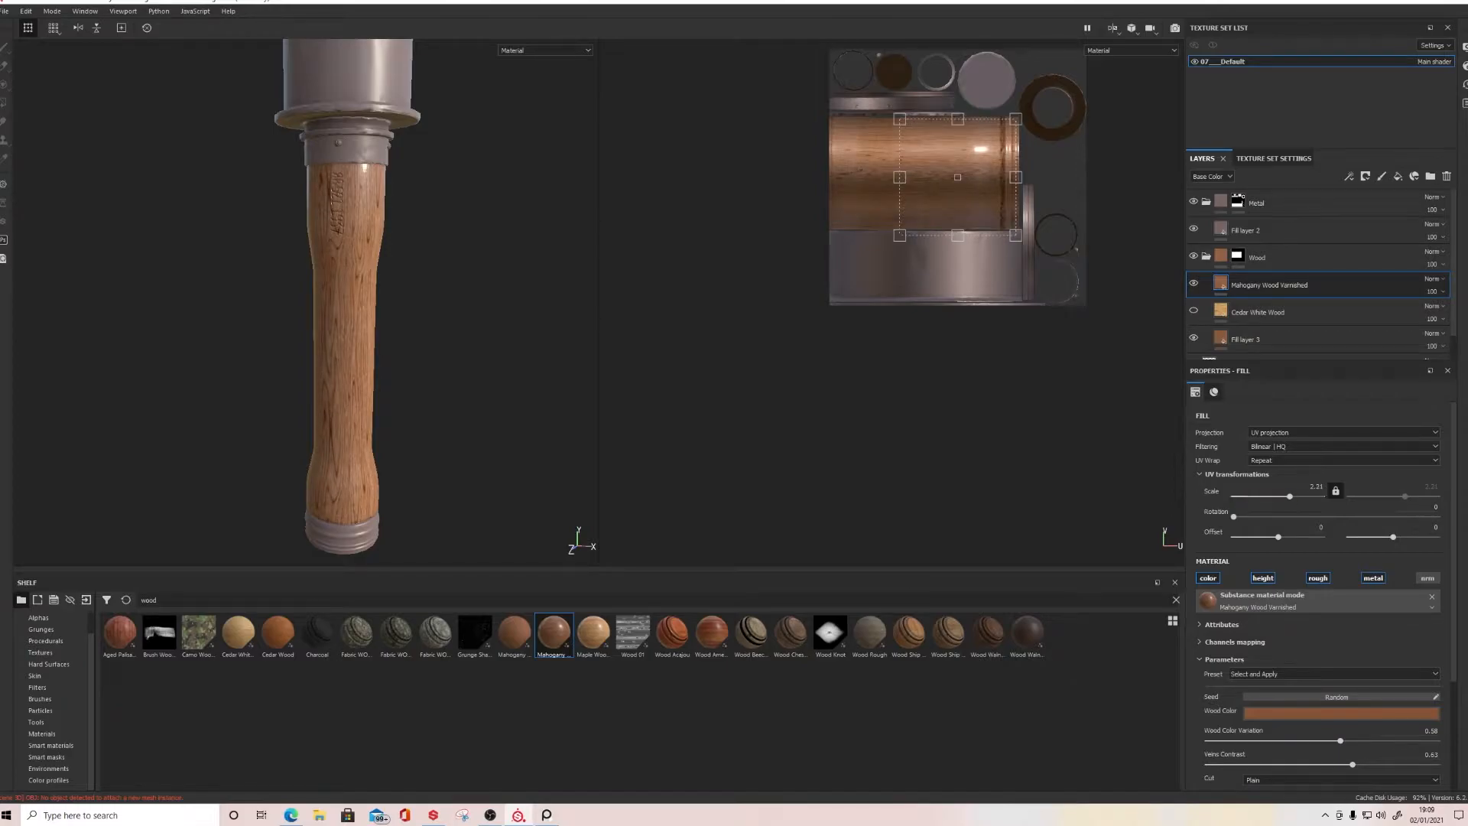
Step: Compare the handle with the grenade reference photos and lighten the Mahogany Wood Varnished layer's Wood Color to a brightness of about 0.63
{"action": "mouse_move", "coordinate": [0, 421]}
{"action": "right_mouse_down"}
{"action": "mouse_move", "coordinate": [763, 345]}
{"action": "mouse_move", "coordinate": [655, 354]}
{"action": "right_mouse_up"}
{"action": "scroll", "coordinate": [667, 355], "scroll_direction": "up", "scroll_amount": 3}
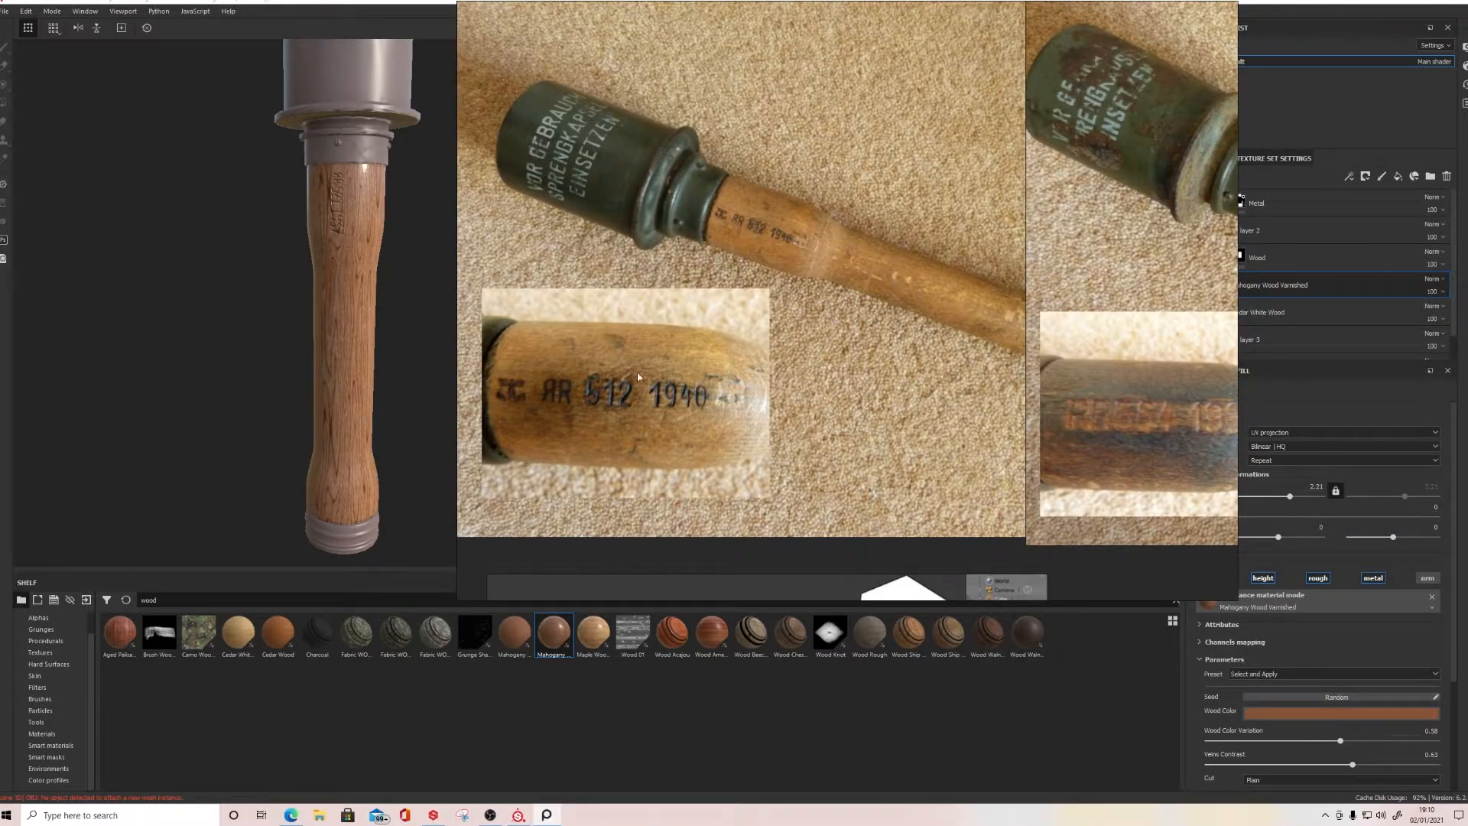
{"action": "right_click_drag", "start_coordinate": [872, 236], "coordinate": [903, 243]}
{"action": "left_click_drag", "start_coordinate": [929, 257], "coordinate": [990, 298]}
{"action": "mouse_move", "coordinate": [1134, 407]}
{"action": "right_mouse_down"}
{"action": "mouse_move", "coordinate": [538, 462]}
{"action": "mouse_move", "coordinate": [0, 474]}
{"action": "right_mouse_up"}
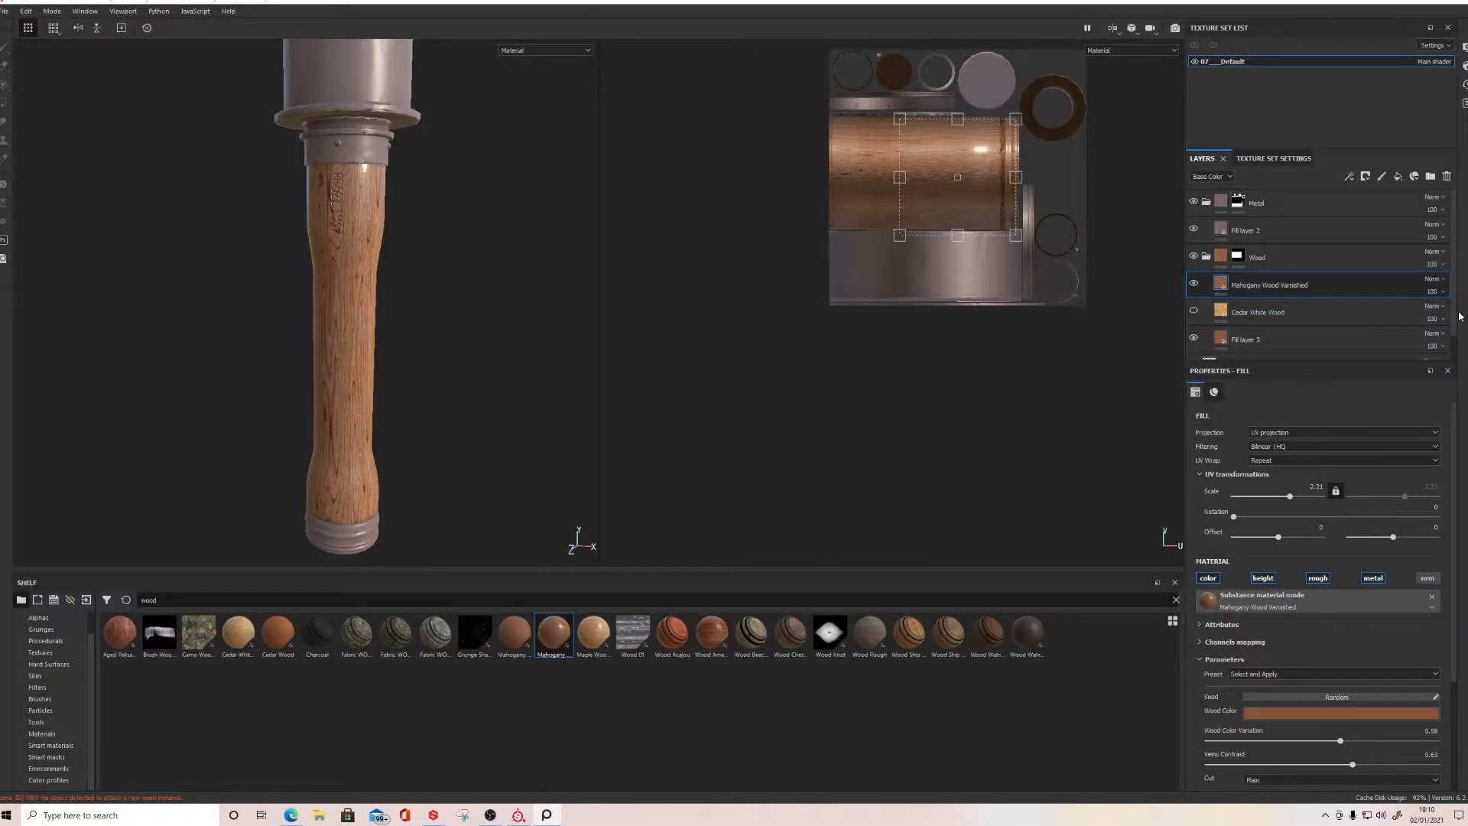
{"action": "left_click", "coordinate": [1303, 713]}
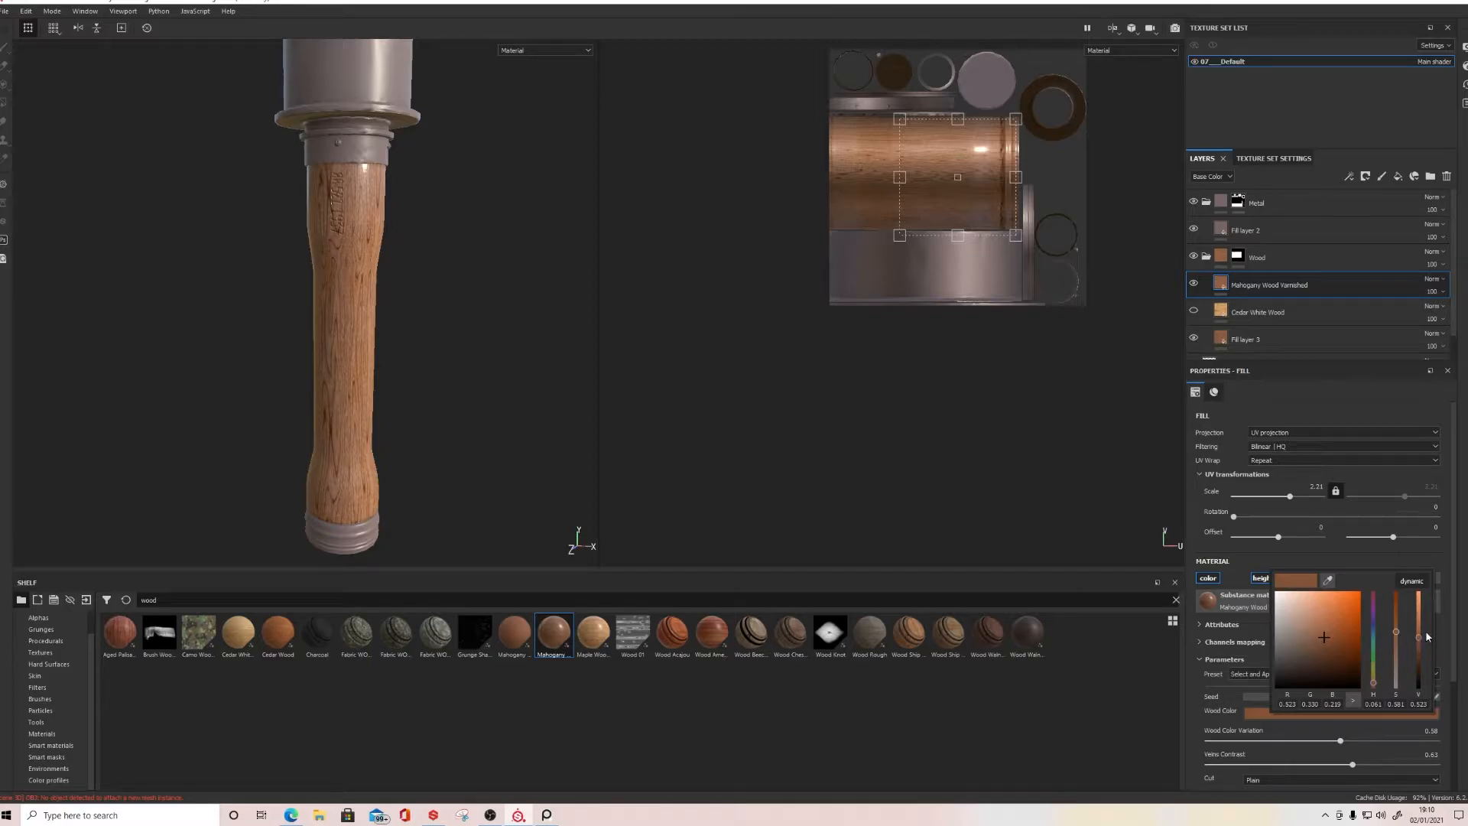
{"action": "left_click_drag", "start_coordinate": [1419, 637], "coordinate": [1418, 635]}
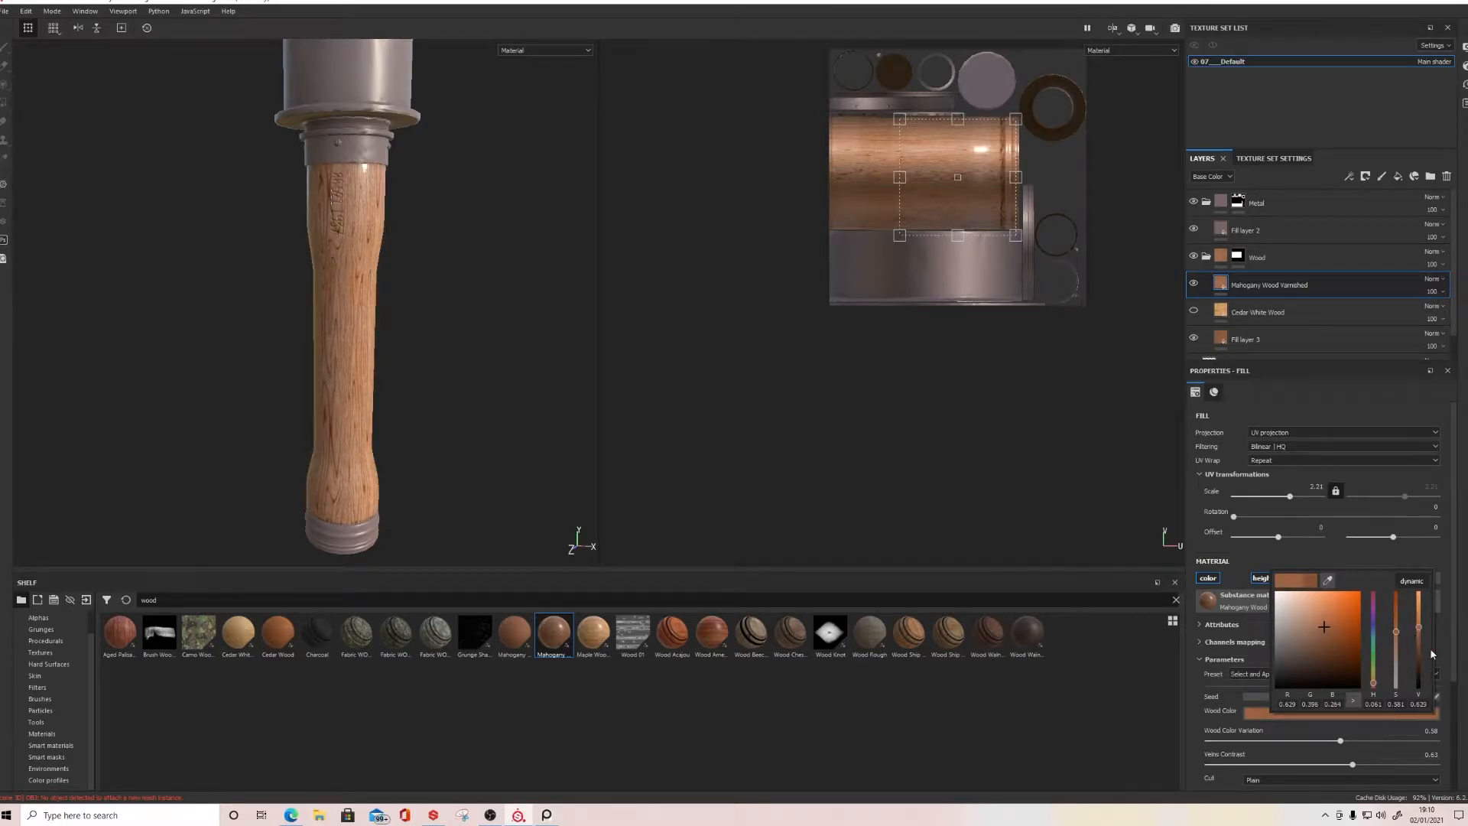
{"action": "left_click", "coordinate": [546, 815]}
{"action": "right_click_drag", "start_coordinate": [388, 497], "coordinate": [0, 624]}
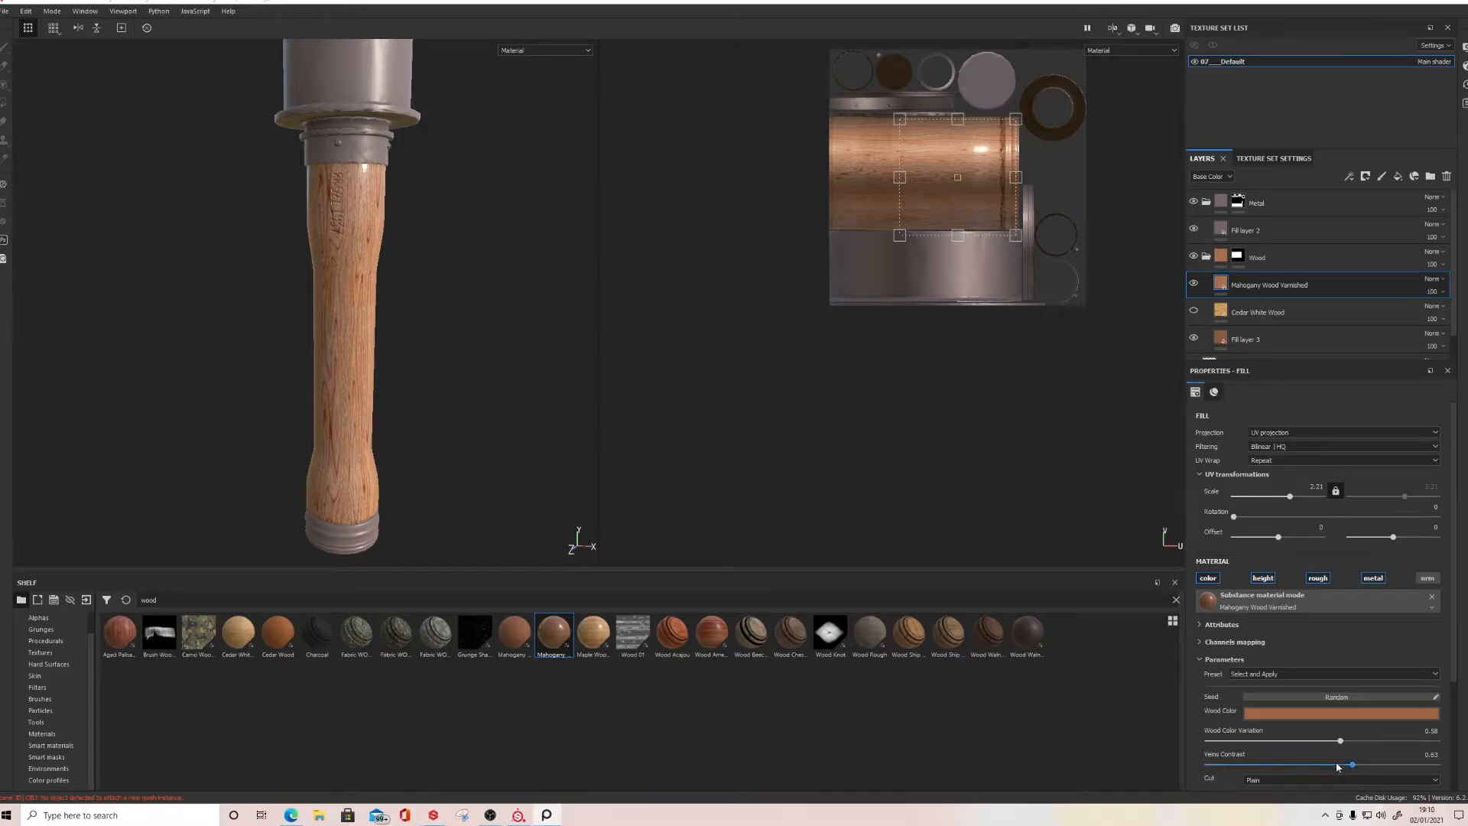
Step: Set the Mahogany Wood Varnished layer's Wood Color Variation to 0.54 and Veins Contrast to 0.37
{"action": "left_click_drag", "start_coordinate": [1342, 745], "coordinate": [1425, 766]}
{"action": "mouse_move", "coordinate": [1319, 767]}
{"action": "left_mouse_down"}
{"action": "mouse_move", "coordinate": [1291, 766]}
{"action": "mouse_move", "coordinate": [1350, 767]}
{"action": "mouse_move", "coordinate": [1298, 772]}
{"action": "mouse_move", "coordinate": [1299, 737]}
{"action": "mouse_move", "coordinate": [1318, 738]}
{"action": "mouse_move", "coordinate": [1223, 748]}
{"action": "mouse_move", "coordinate": [1297, 750]}
{"action": "left_mouse_up"}
{"action": "scroll", "coordinate": [1310, 750], "scroll_direction": "down", "scroll_amount": 2}
{"action": "scroll", "coordinate": [1295, 750], "scroll_direction": "down", "scroll_amount": 2}
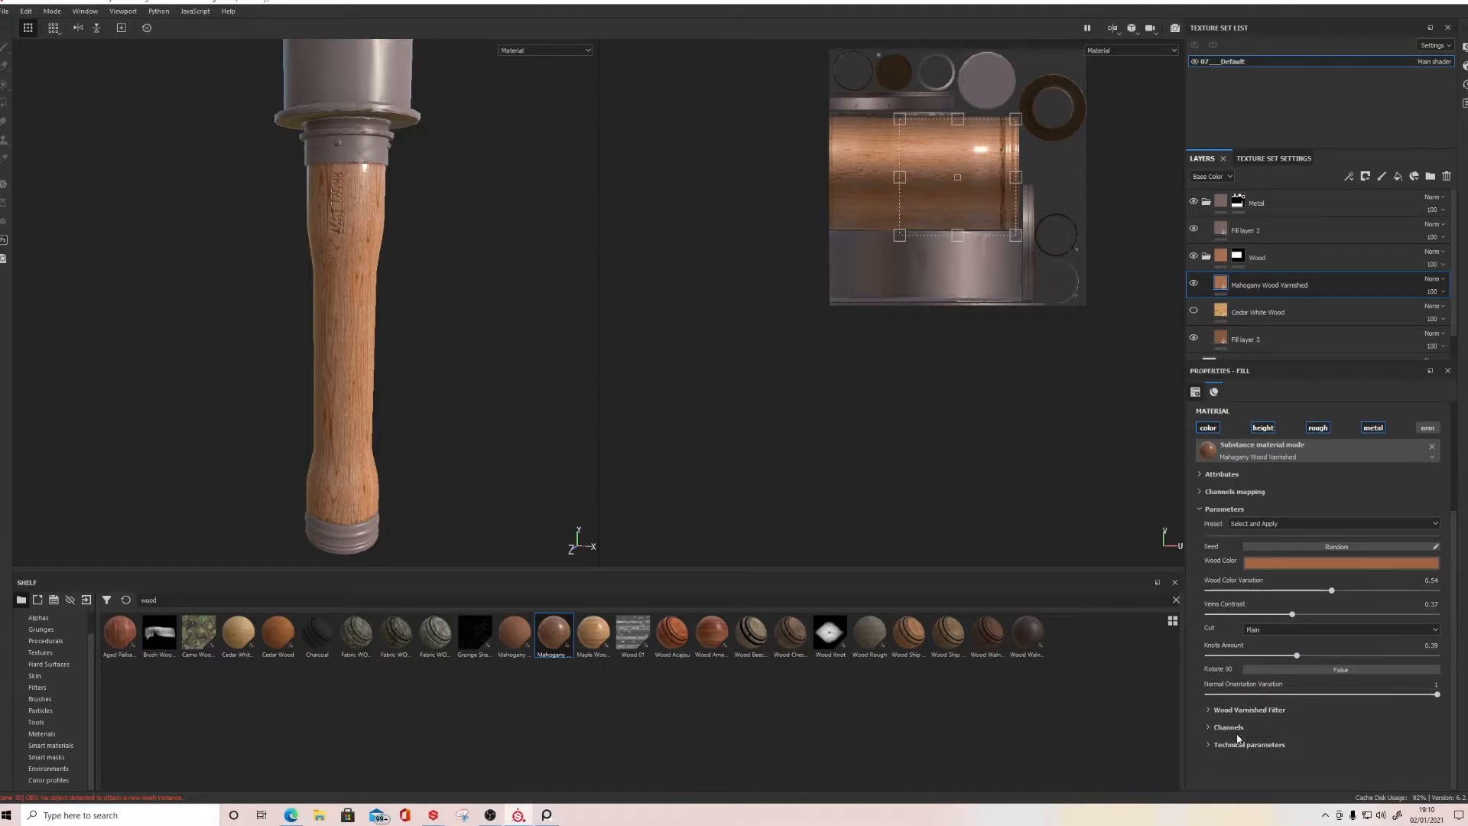
Step: In the Wood Varnished Filter, set Varnish Uniformity to 0.39 and Varnish Color Intensity to 0.46
{"action": "left_click", "coordinate": [1213, 709]}
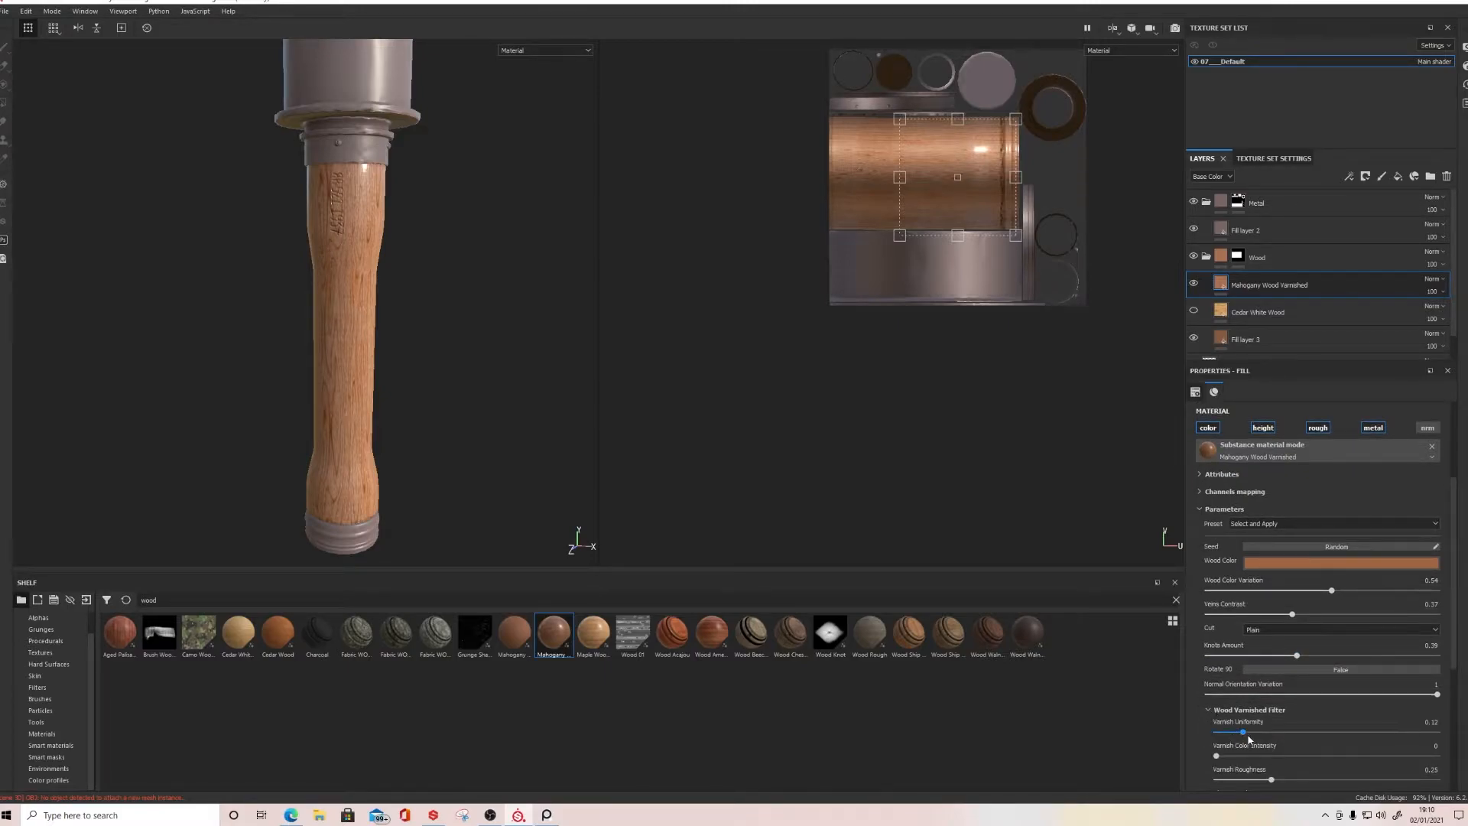
{"action": "left_click_drag", "start_coordinate": [1246, 732], "coordinate": [1437, 733]}
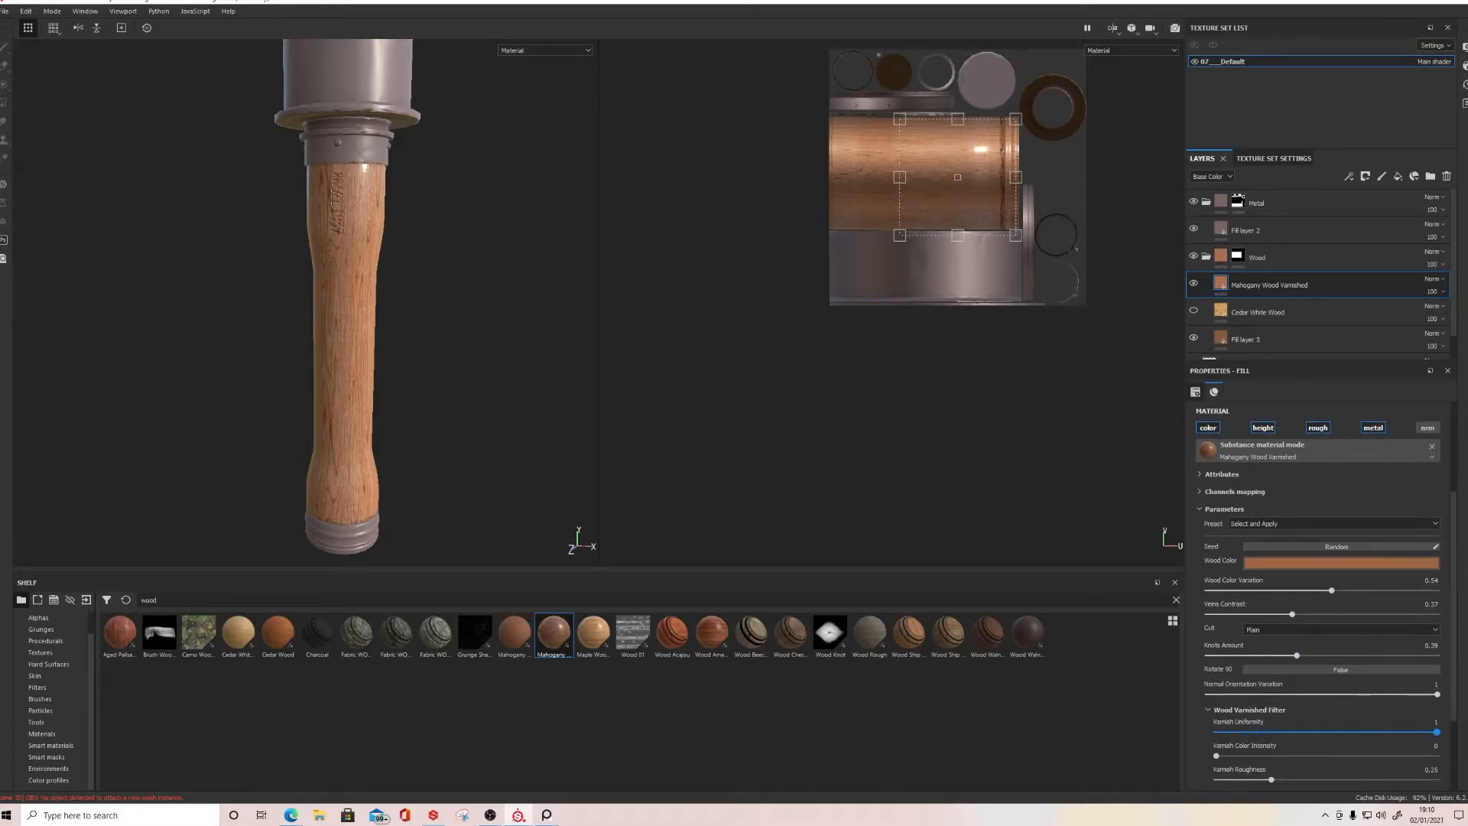
{"action": "left_click", "coordinate": [1301, 733]}
{"action": "left_click_drag", "start_coordinate": [1216, 755], "coordinate": [1318, 757]}
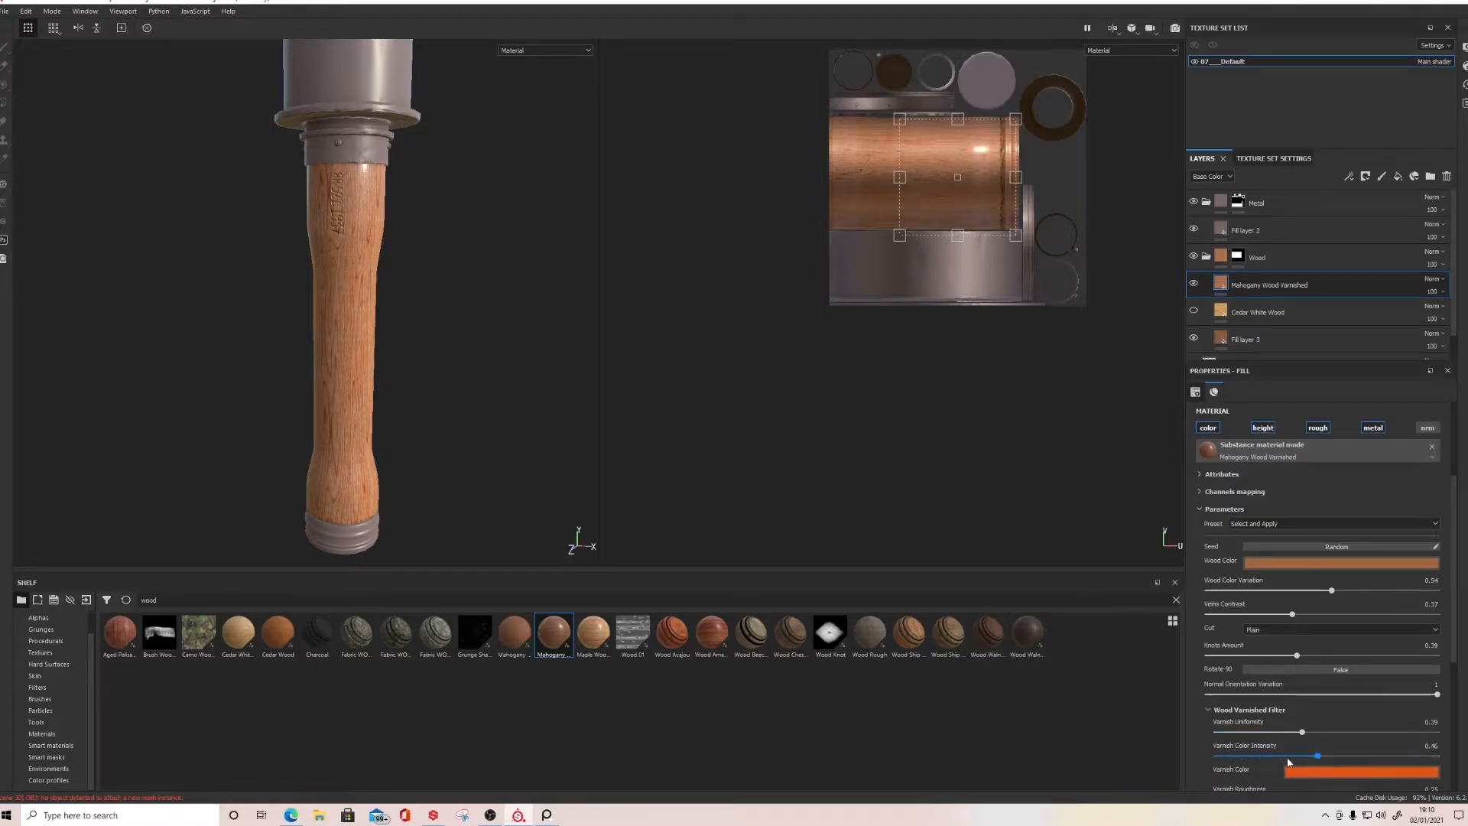
Step: Examine the color and wear of the darker wooden handle in the grenade reference photos
{"action": "key", "text": "alt+Tab"}
{"action": "right_click_drag", "start_coordinate": [650, 395], "coordinate": [709, 400]}
{"action": "scroll", "coordinate": [708, 399], "scroll_direction": "down", "scroll_amount": 3}
{"action": "middle_click_drag", "start_coordinate": [793, 388], "coordinate": [541, 398]}
{"action": "scroll", "coordinate": [853, 397], "scroll_direction": "up", "scroll_amount": 6}
{"action": "scroll", "coordinate": [783, 351], "scroll_direction": "down", "scroll_amount": 1}
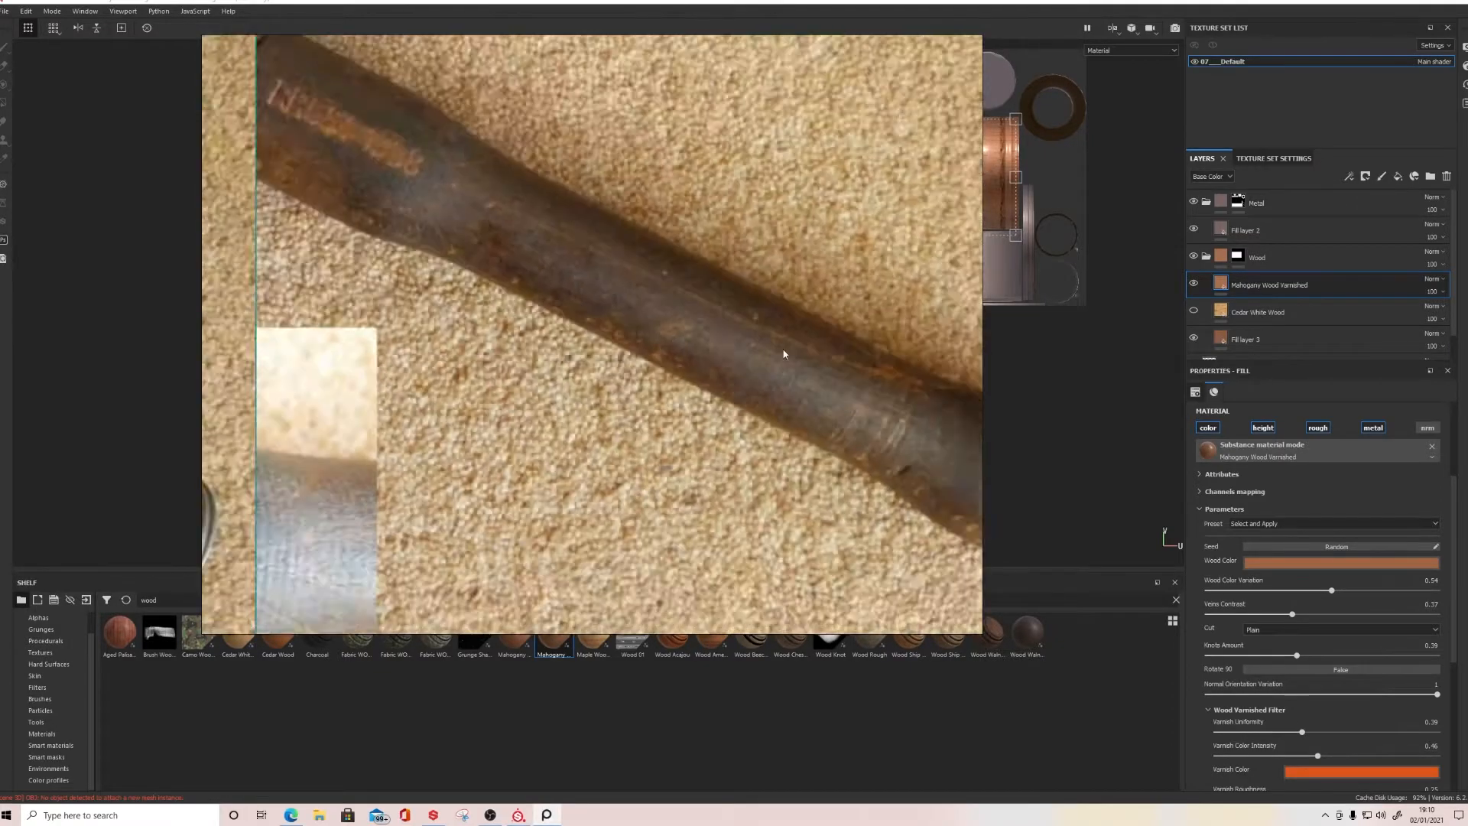
{"action": "scroll", "coordinate": [784, 353], "scroll_direction": "down", "scroll_amount": 2}
{"action": "key", "text": "alt+Tab"}
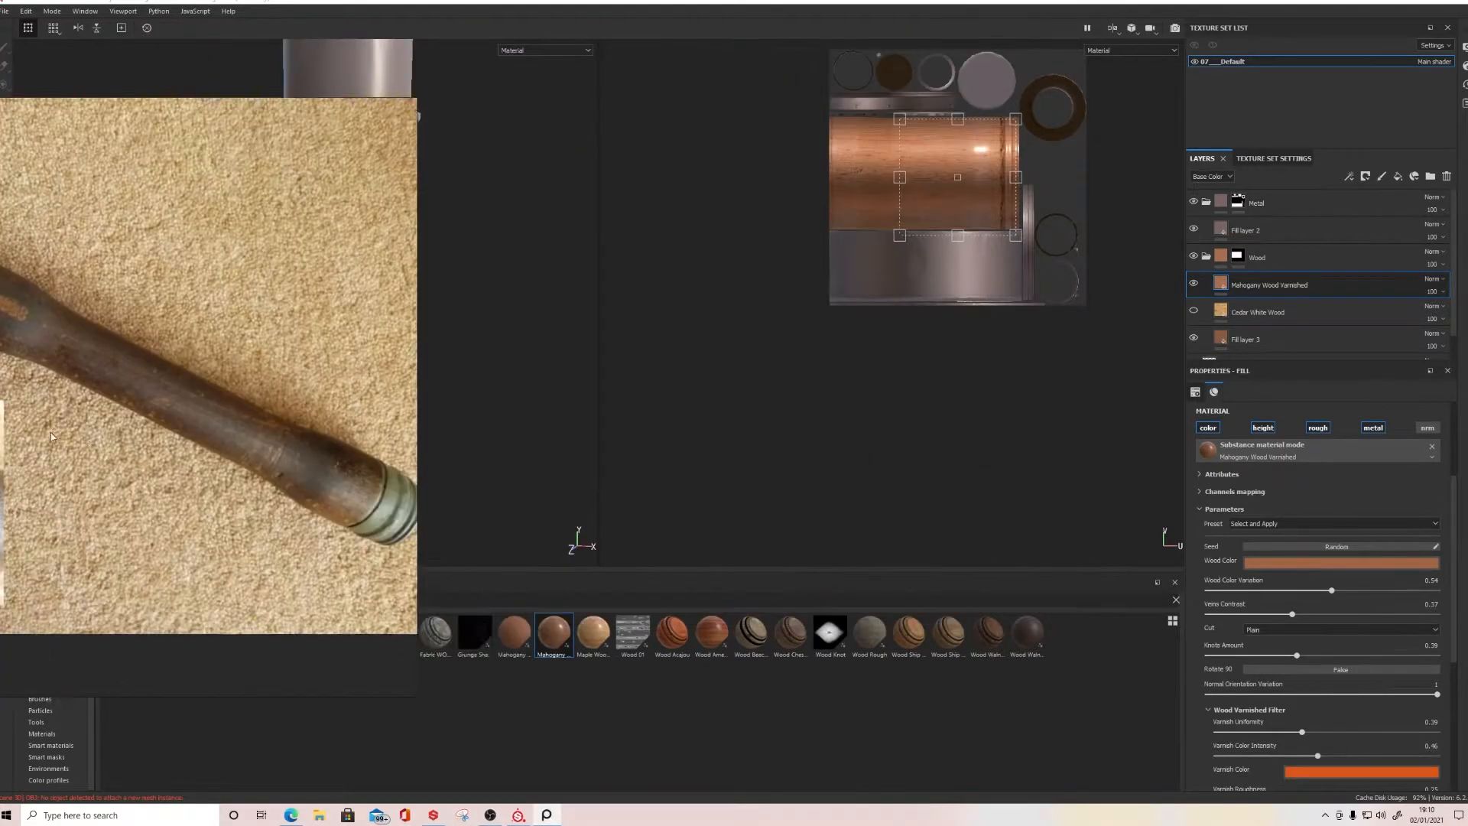
Step: Set the Varnish Roughness of the mahogany layer to 0.53 and inspect the sheen of the handle up close and at a distance
{"action": "scroll", "coordinate": [368, 220], "scroll_direction": "up", "scroll_amount": 4}
{"action": "scroll", "coordinate": [366, 237], "scroll_direction": "down", "scroll_amount": 2}
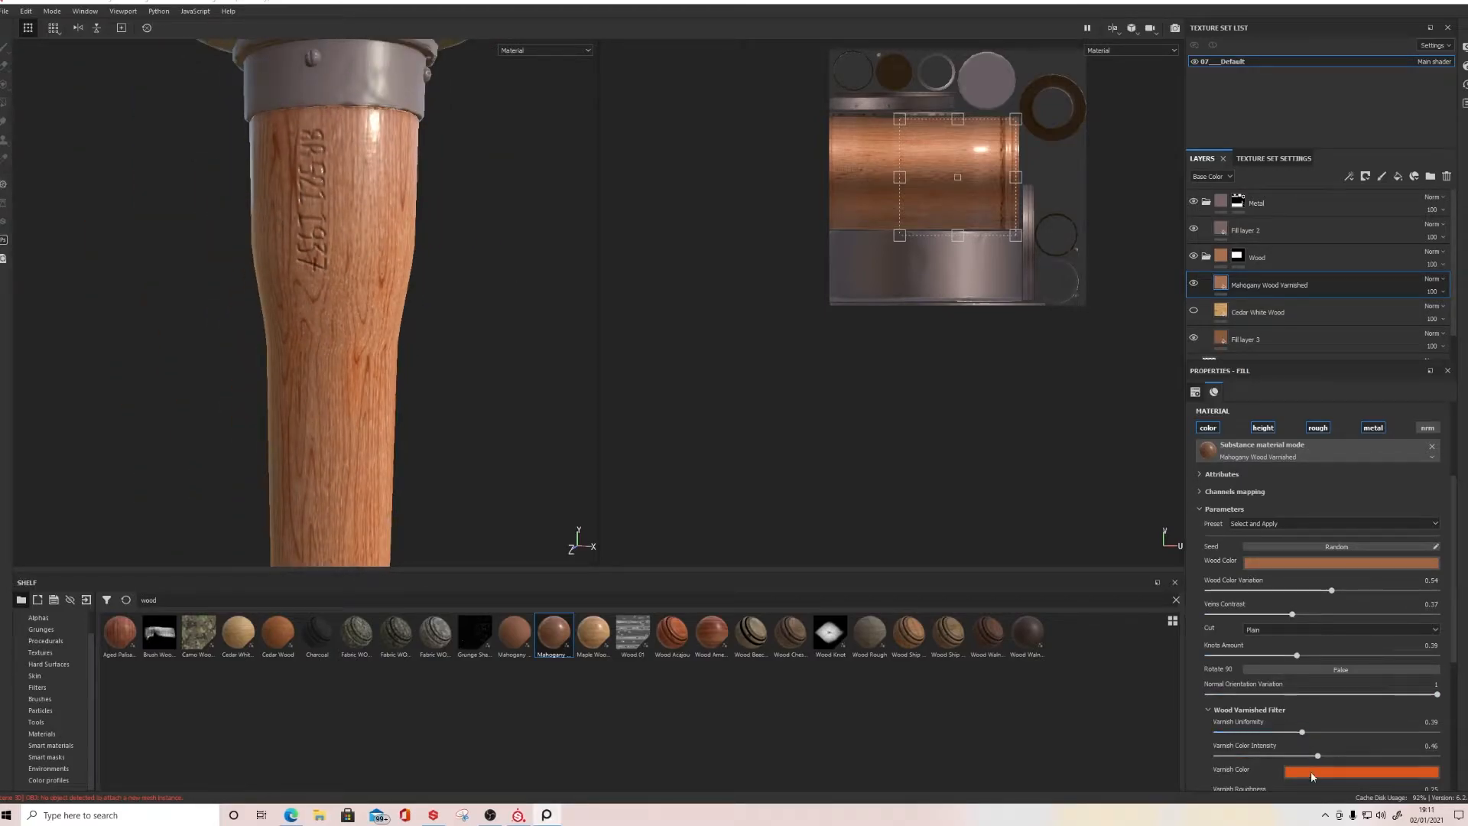
{"action": "scroll", "coordinate": [1310, 771], "scroll_direction": "down", "scroll_amount": 1}
{"action": "left_click_drag", "start_coordinate": [1273, 730], "coordinate": [1333, 731]}
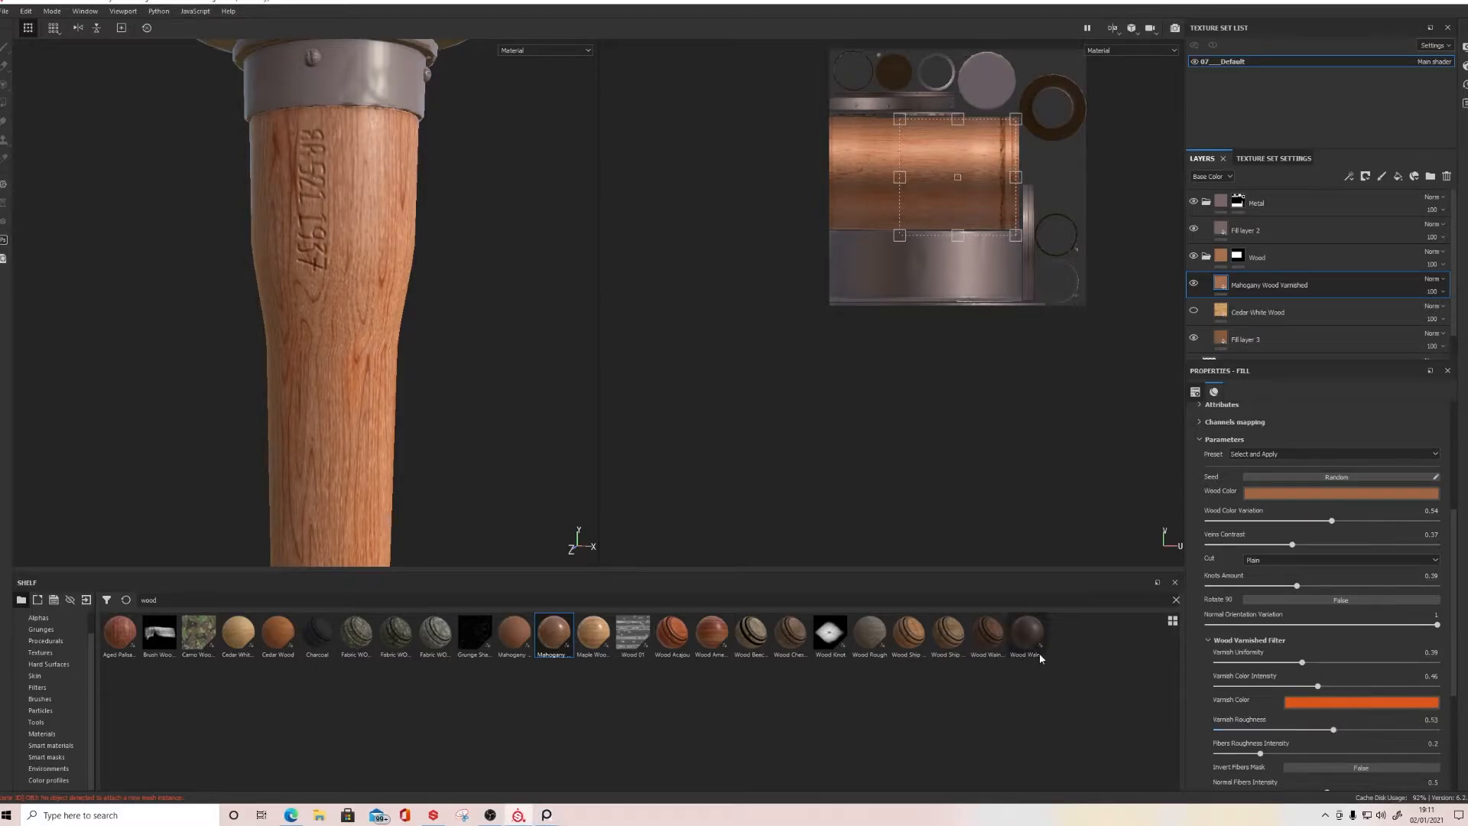
{"action": "scroll", "coordinate": [351, 358], "scroll_direction": "down", "scroll_amount": 10}
{"action": "left_click_drag", "start_coordinate": [393, 418], "coordinate": [438, 412], "text": "alt"}
{"action": "scroll", "coordinate": [438, 411], "scroll_direction": "up", "scroll_amount": 10}
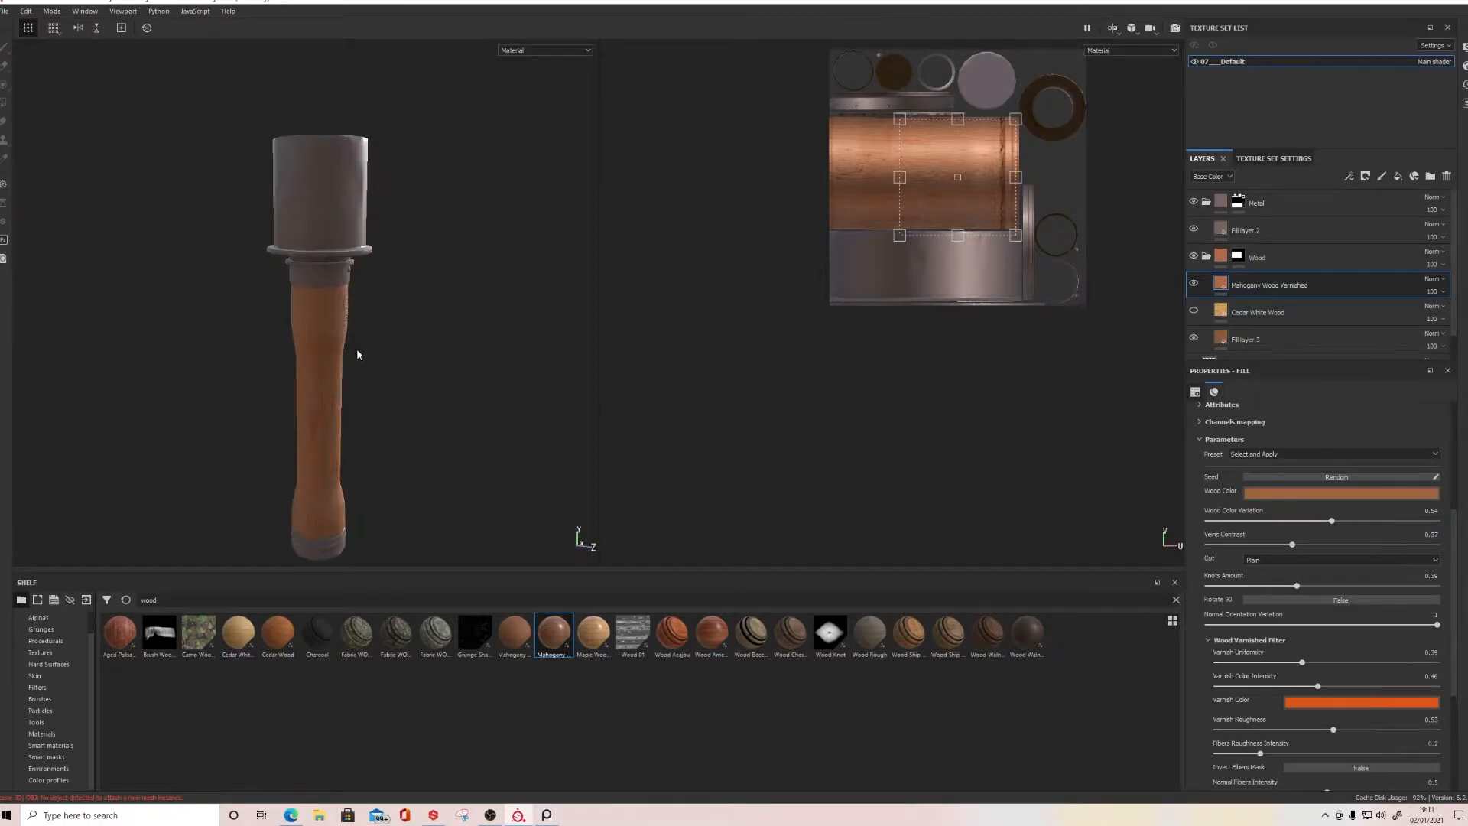
{"action": "scroll", "coordinate": [328, 226], "scroll_direction": "up", "scroll_amount": 5}
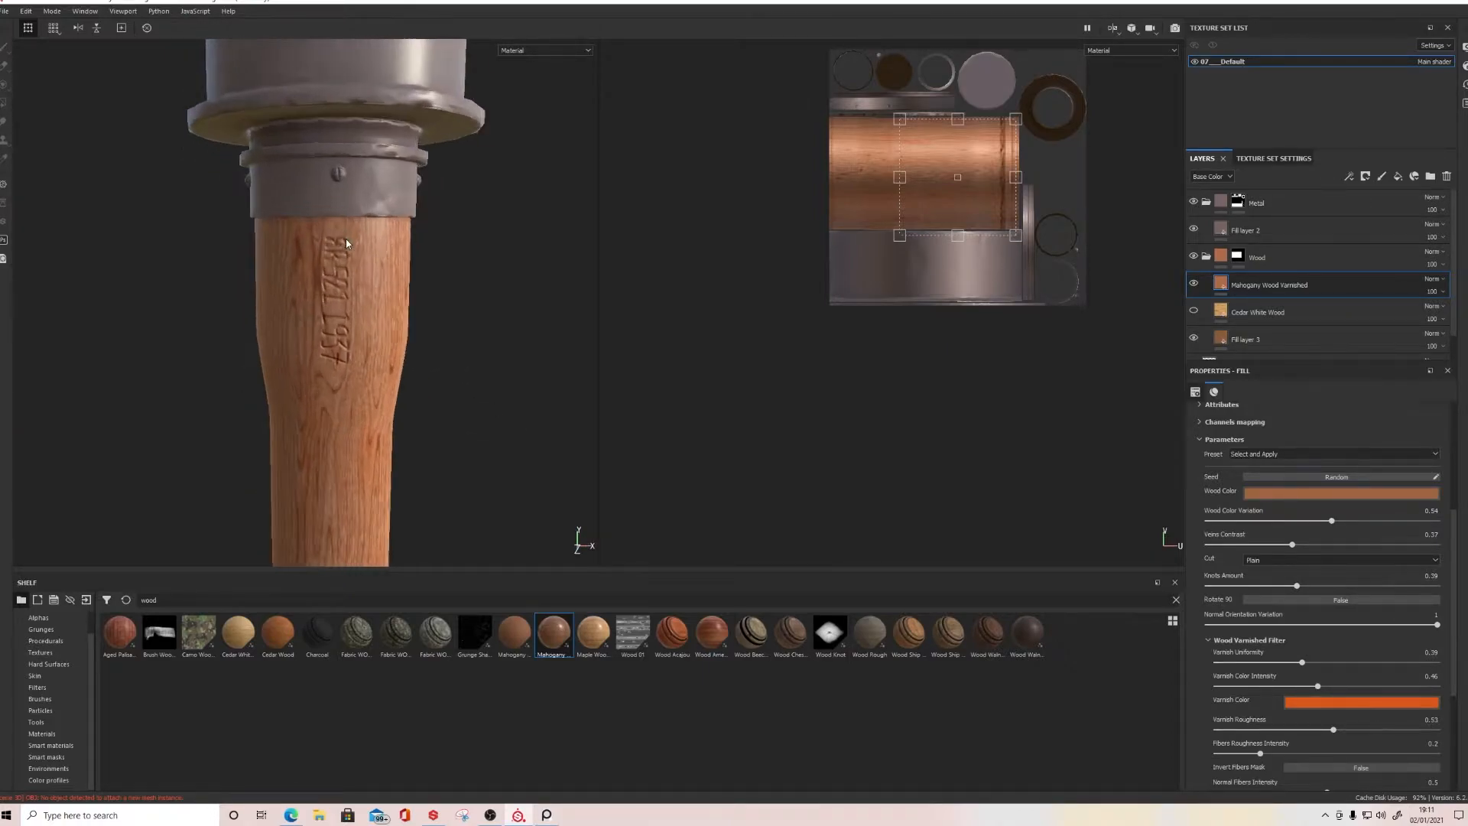
{"action": "scroll", "coordinate": [359, 362], "scroll_direction": "down", "scroll_amount": 3}
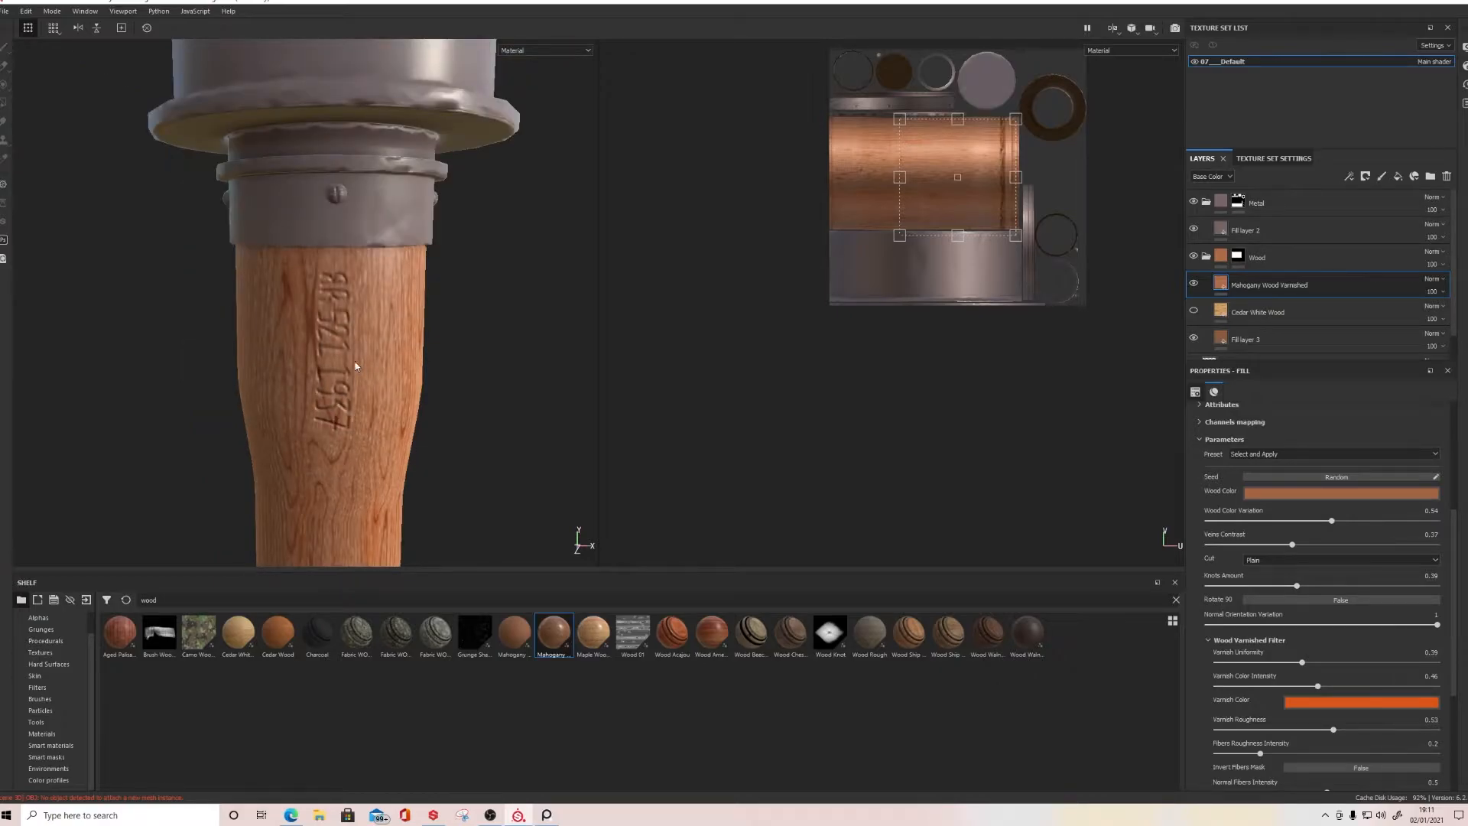
Step: Try different Scratches Intensity strengths in the Wood Varnished Filter and return the parameter to 0
{"action": "scroll", "coordinate": [1281, 683], "scroll_direction": "down", "scroll_amount": 4}
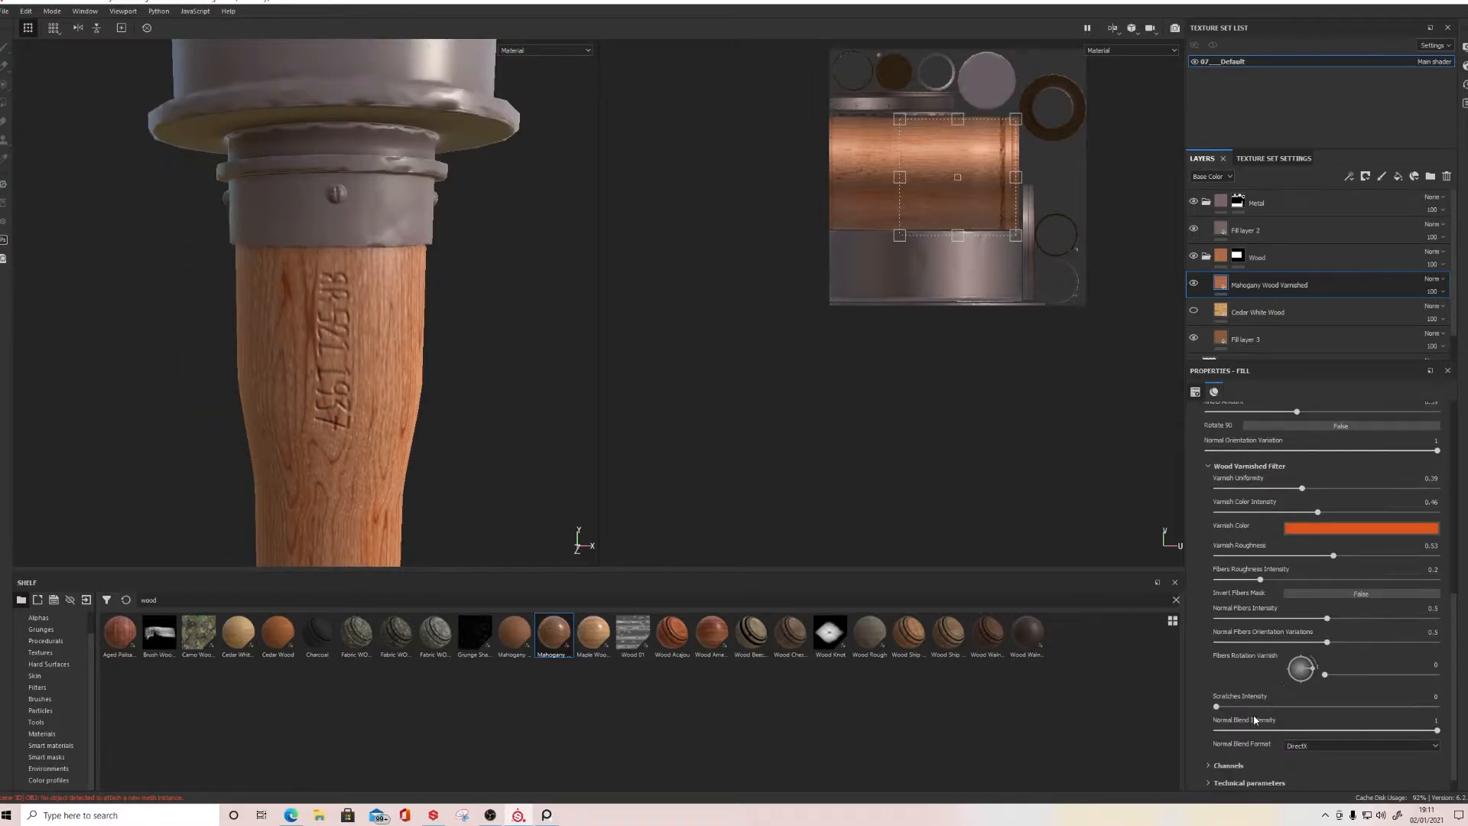
{"action": "left_click_drag", "start_coordinate": [1218, 704], "coordinate": [1466, 697]}
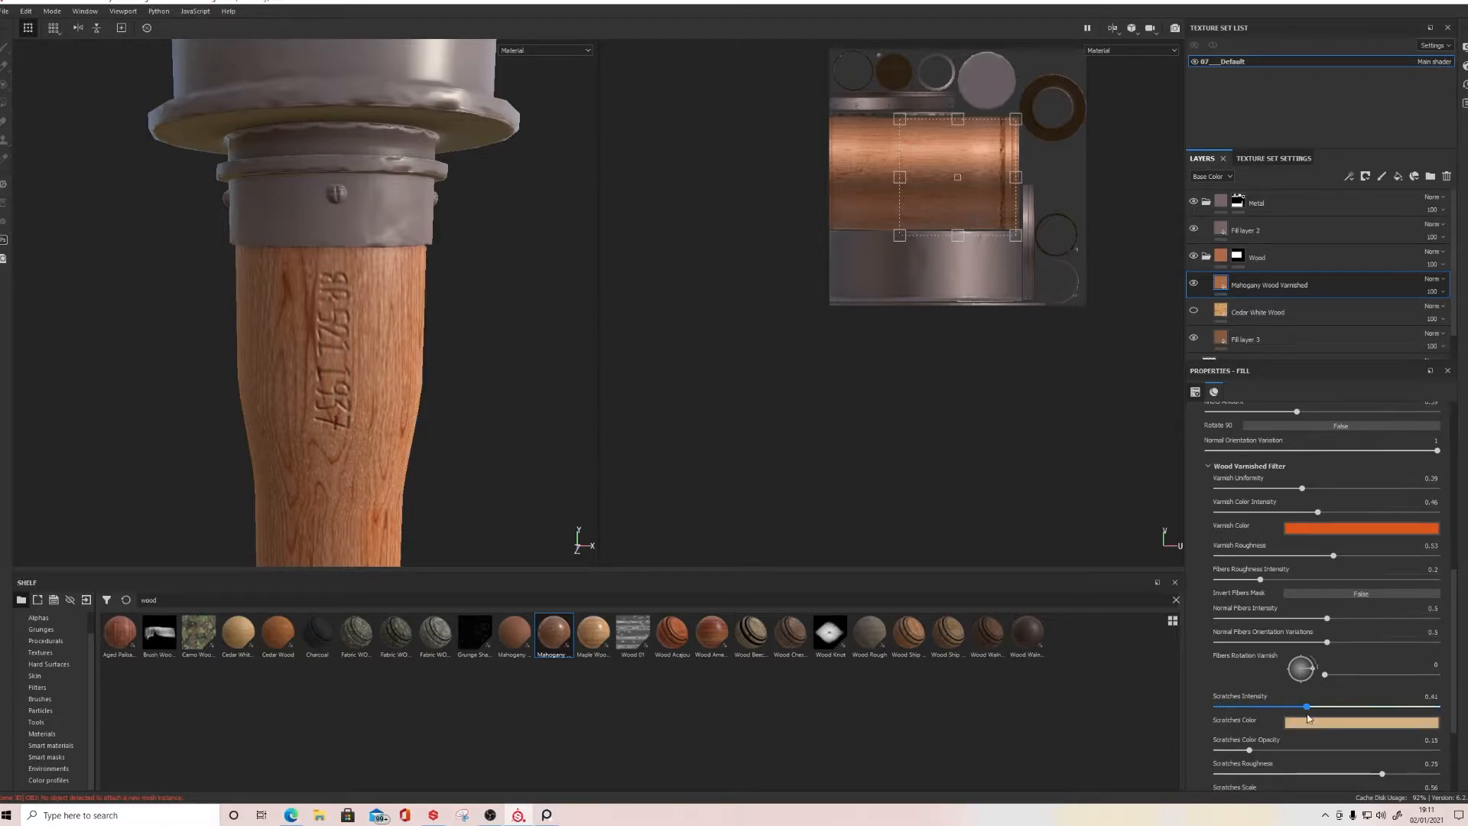
{"action": "left_click_drag", "start_coordinate": [1308, 715], "coordinate": [1156, 720]}
Step: Raise the texture set's resolution to 2048 in its general properties
{"action": "left_click", "coordinate": [1273, 158]}
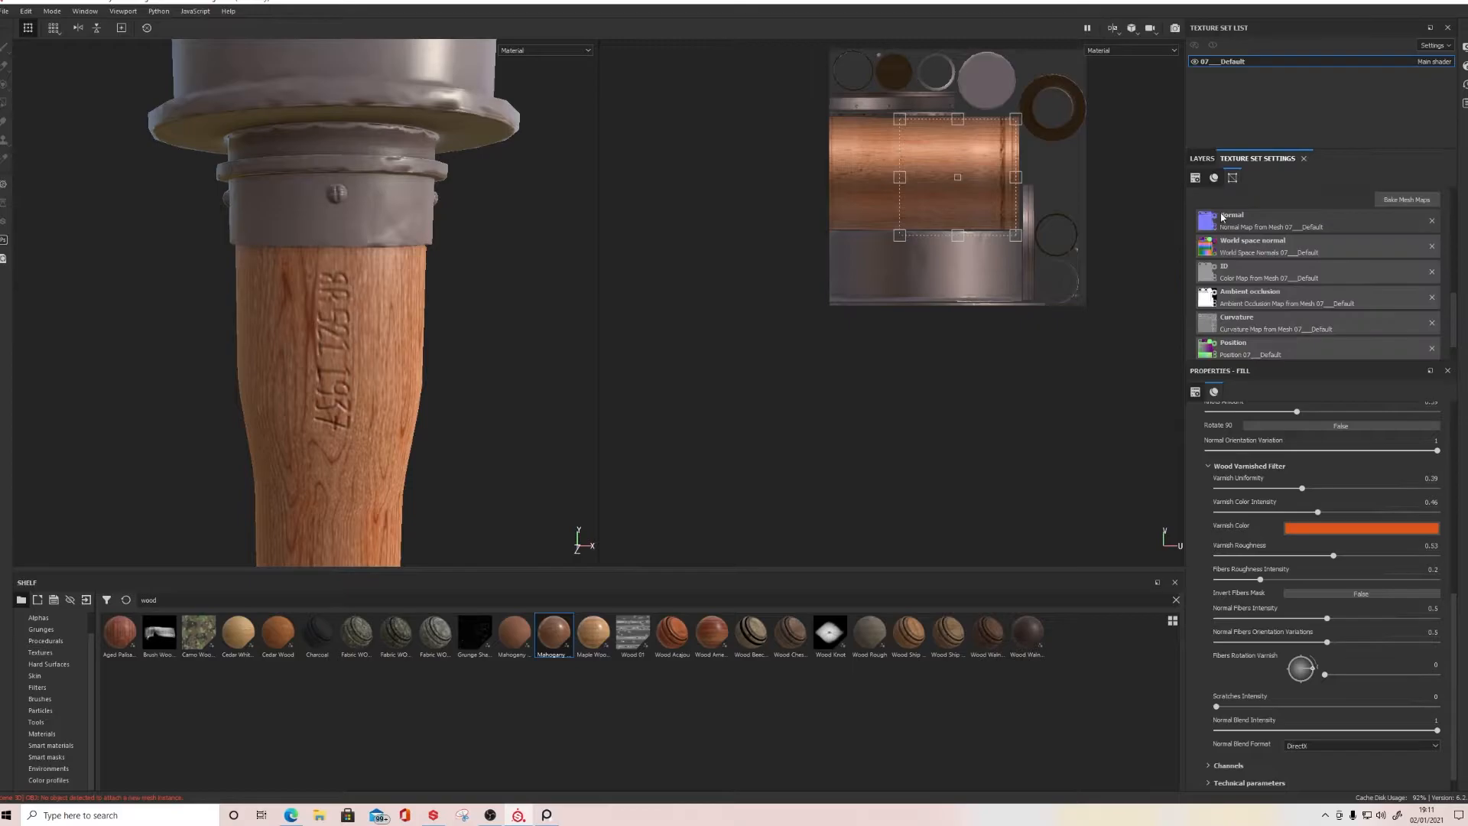
{"action": "scroll", "coordinate": [1239, 245], "scroll_direction": "up", "scroll_amount": 5}
{"action": "left_click", "coordinate": [1325, 272]}
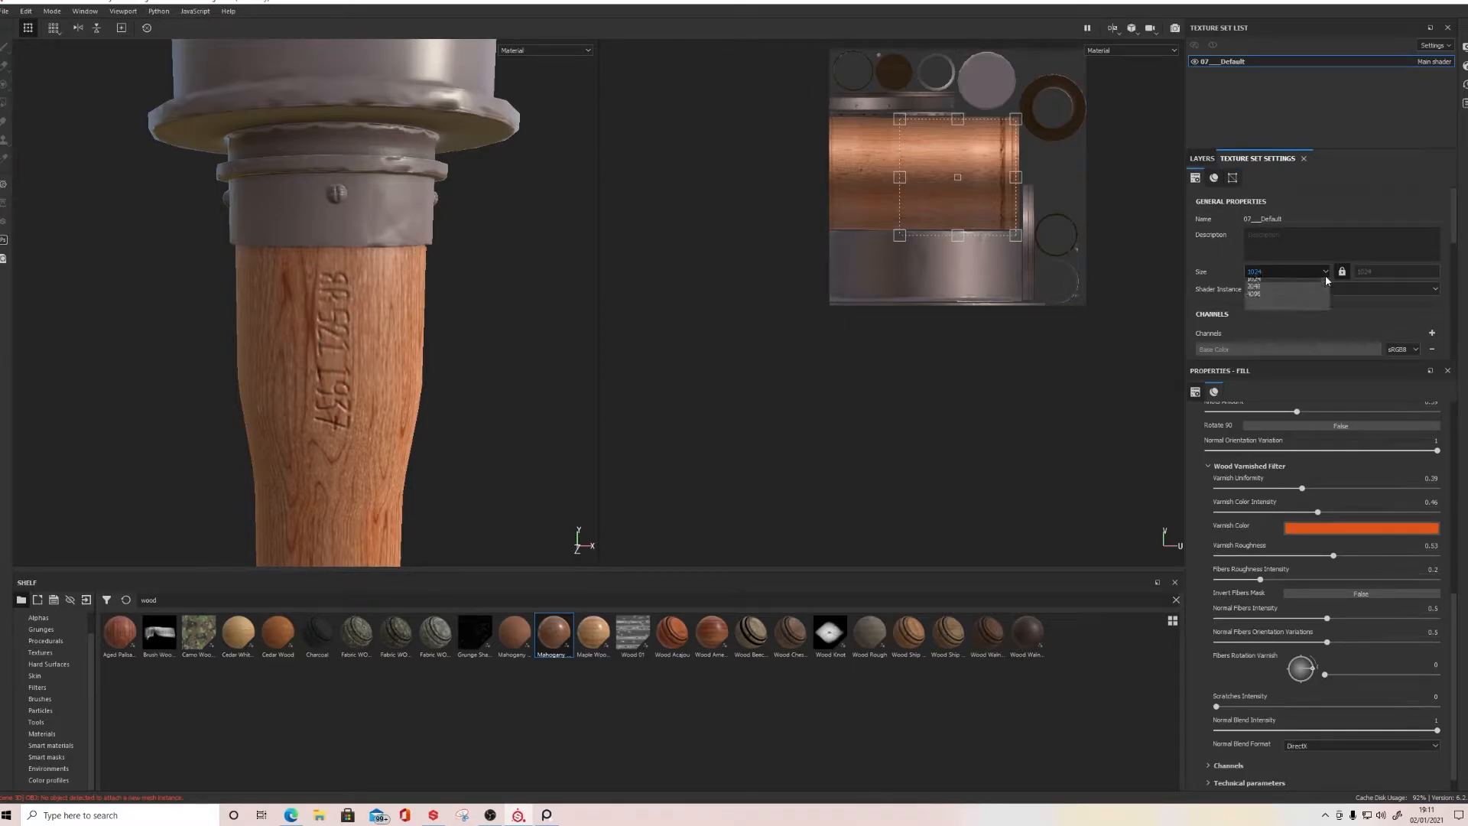
{"action": "left_click", "coordinate": [1274, 313]}
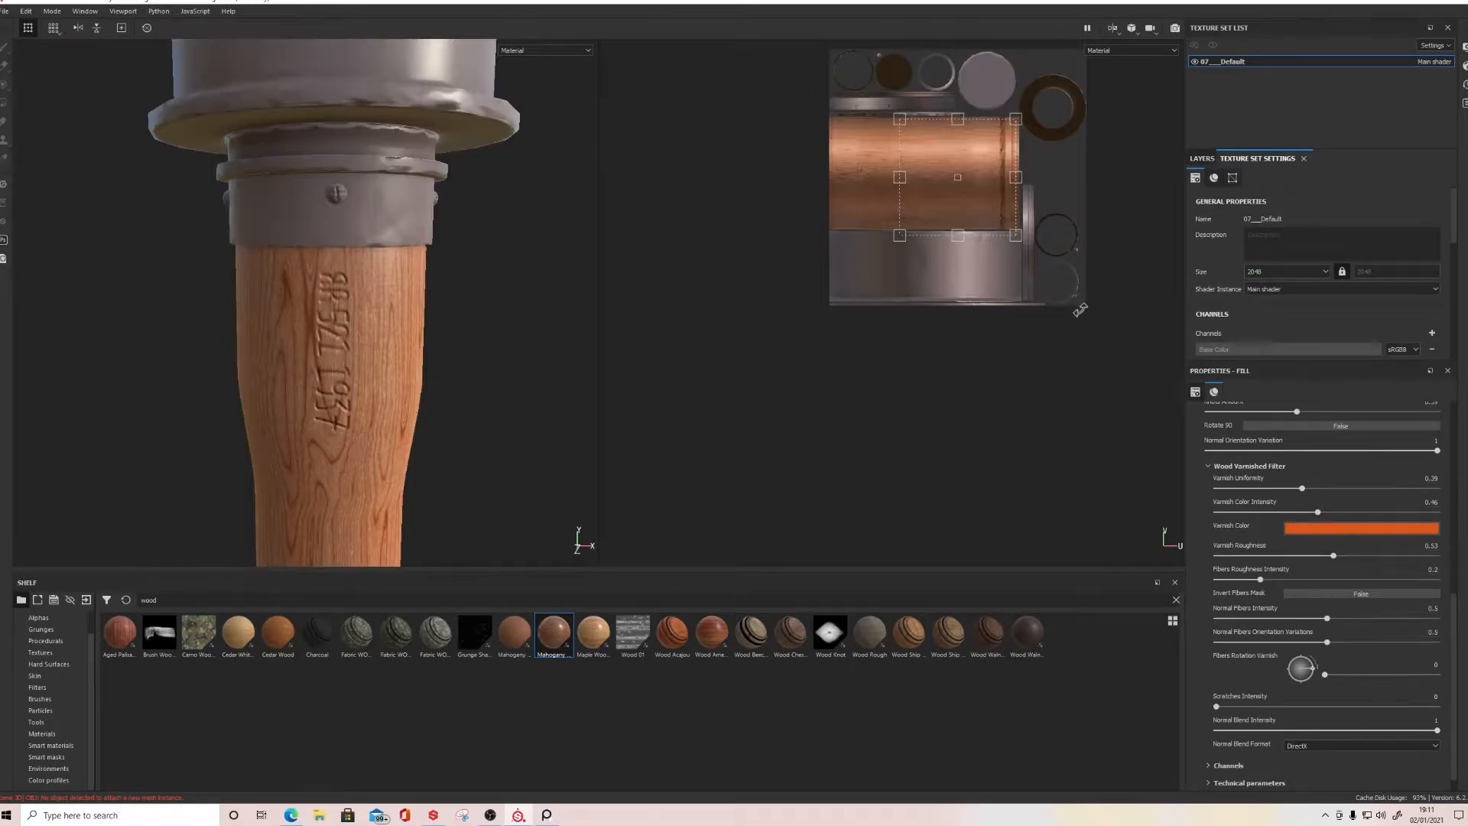
Step: Inspect the wood grain and engraved marking along the whole handle at the higher resolution, from several sides
{"action": "scroll", "coordinate": [492, 322], "scroll_direction": "down", "scroll_amount": 5}
{"action": "left_click_drag", "start_coordinate": [491, 321], "coordinate": [449, 318], "text": "alt"}
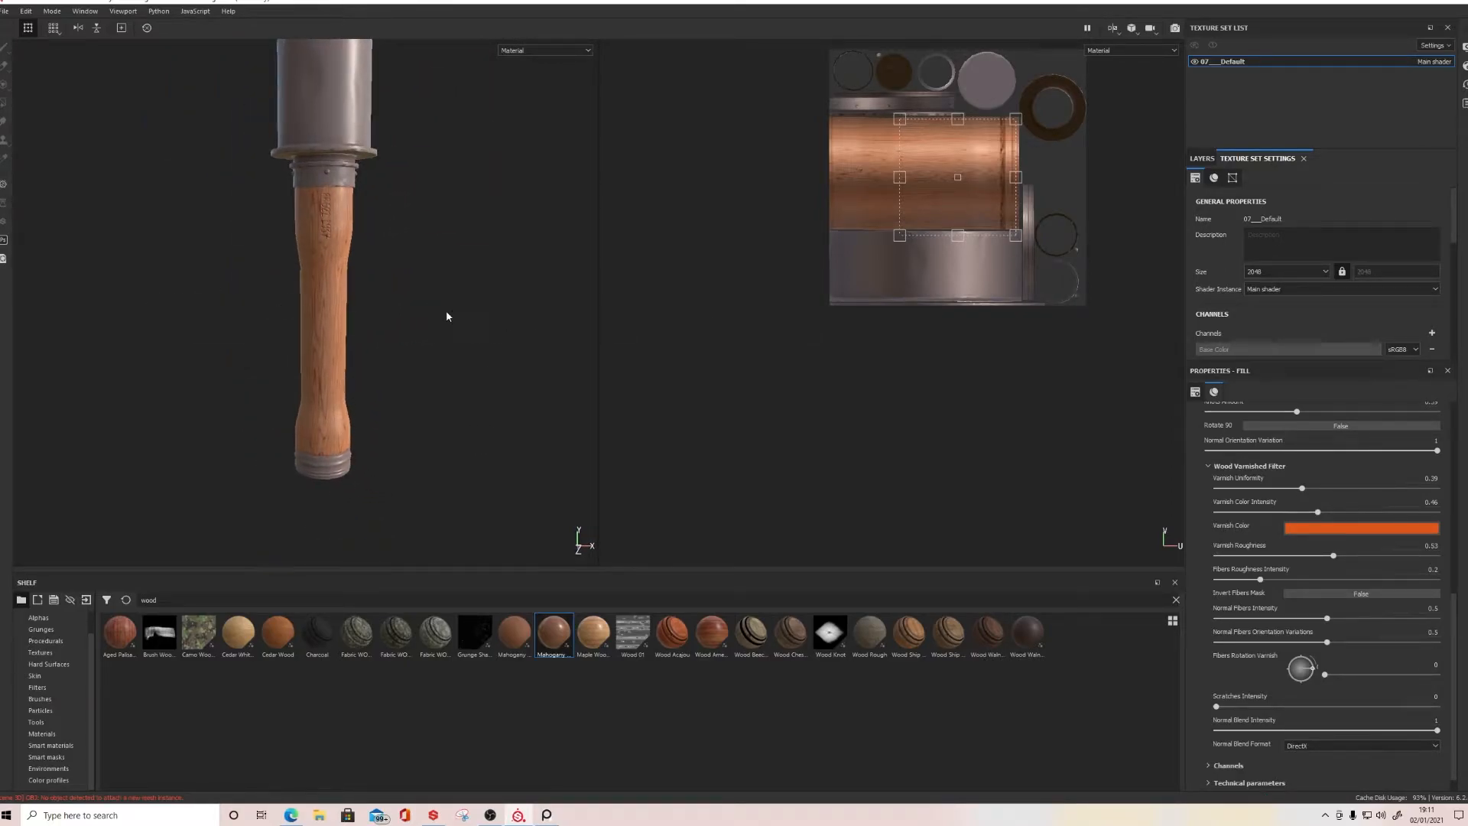
{"action": "scroll", "coordinate": [387, 469], "scroll_direction": "up", "scroll_amount": 4}
{"action": "left_click_drag", "start_coordinate": [386, 469], "coordinate": [387, 449], "text": "alt"}
{"action": "middle_click_drag", "start_coordinate": [387, 449], "coordinate": [259, 406], "text": "alt"}
{"action": "scroll", "coordinate": [259, 406], "scroll_direction": "up", "scroll_amount": 5}
{"action": "left_click_drag", "start_coordinate": [406, 406], "coordinate": [464, 452], "text": "alt"}
{"action": "scroll", "coordinate": [375, 442], "scroll_direction": "down", "scroll_amount": 4}
{"action": "scroll", "coordinate": [374, 442], "scroll_direction": "down", "scroll_amount": 2}
{"action": "middle_click_drag", "start_coordinate": [347, 221], "coordinate": [367, 406], "text": "alt"}
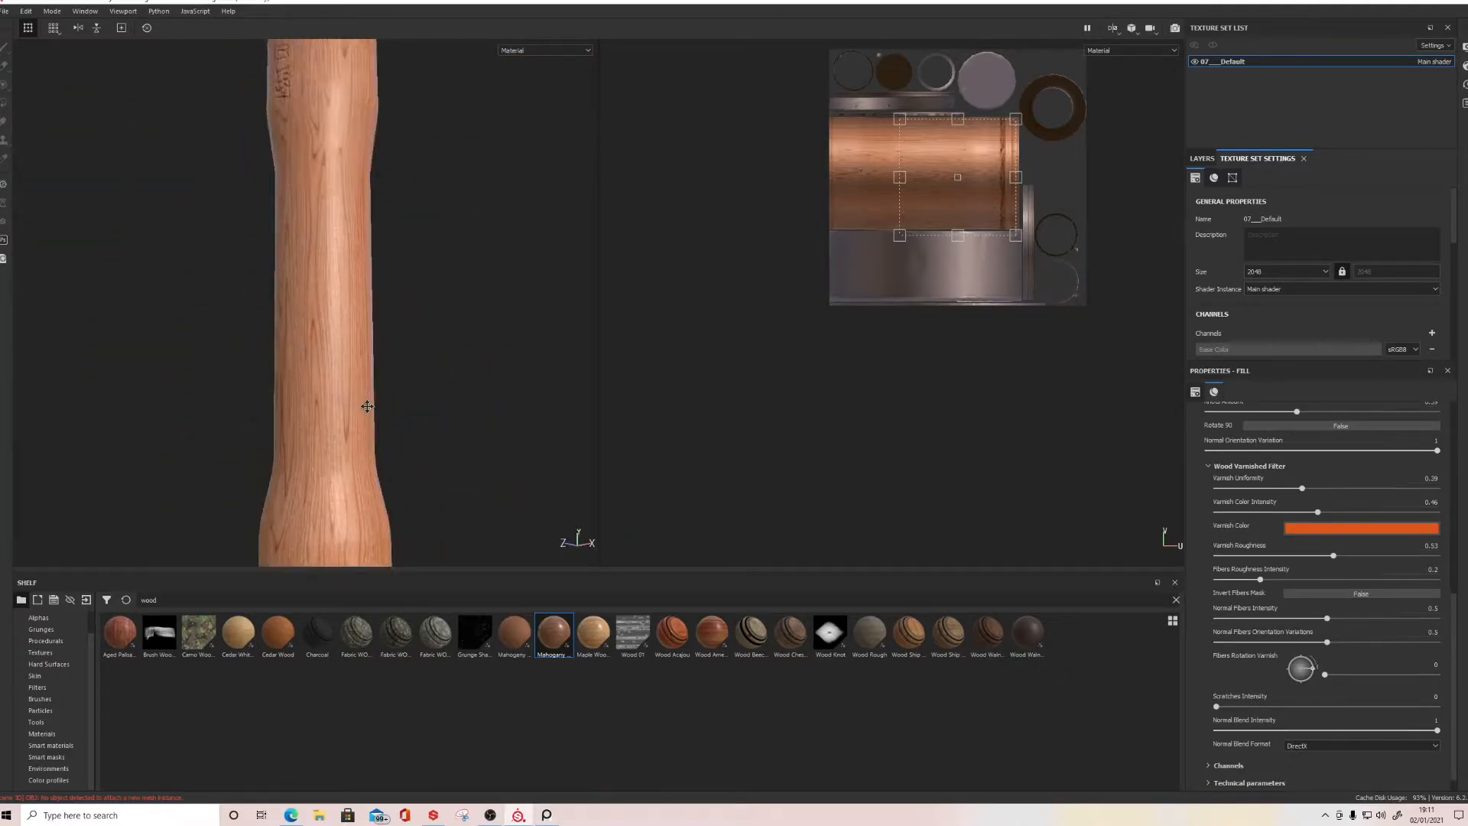
{"action": "middle_click_drag", "start_coordinate": [328, 172], "coordinate": [357, 377], "text": "alt"}
{"action": "scroll", "coordinate": [357, 377], "scroll_direction": "down", "scroll_amount": 4}
{"action": "left_click_drag", "start_coordinate": [255, 373], "coordinate": [398, 363], "text": "alt"}
Step: Compare the Cedar White Wood and Mahogany Wood Varnished layers by toggling their visibility, and delete the Cedar White Wood layer
{"action": "left_click", "coordinate": [1202, 158]}
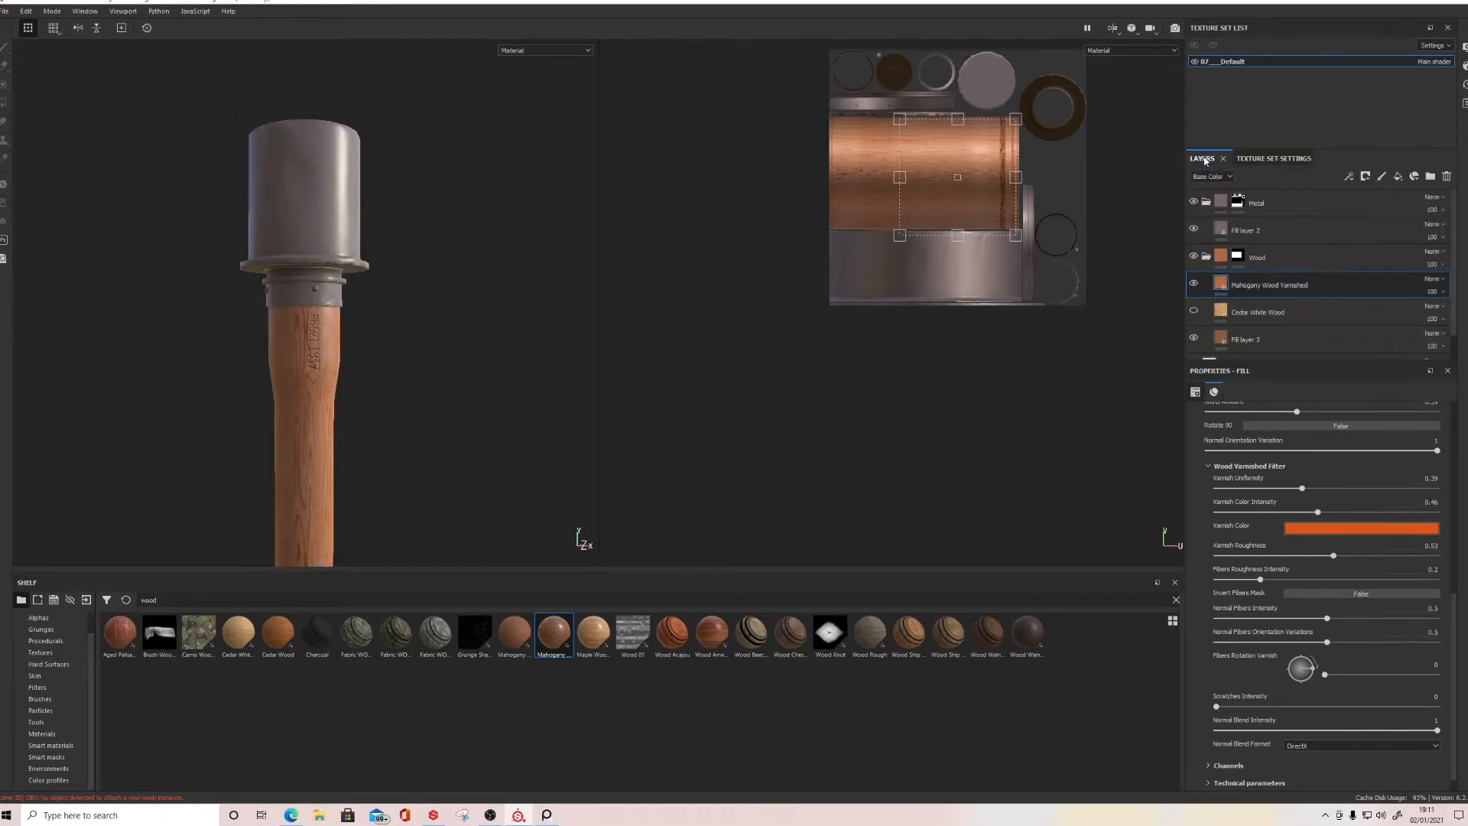
{"action": "left_click", "coordinate": [1271, 313]}
{"action": "left_click", "coordinate": [1193, 308]}
{"action": "left_click", "coordinate": [1193, 285]}
{"action": "left_click", "coordinate": [1193, 284]}
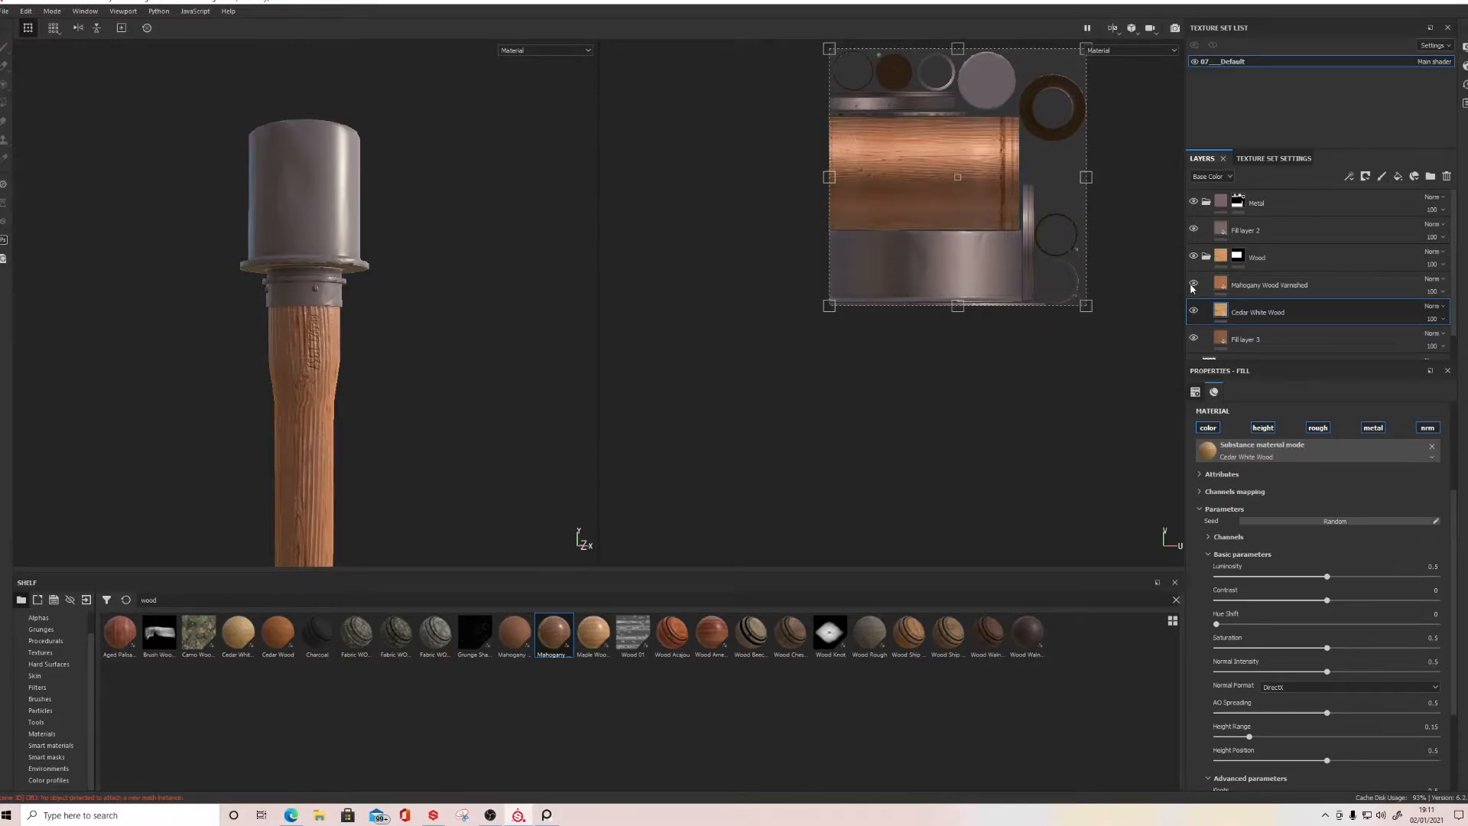
{"action": "left_click", "coordinate": [1193, 309]}
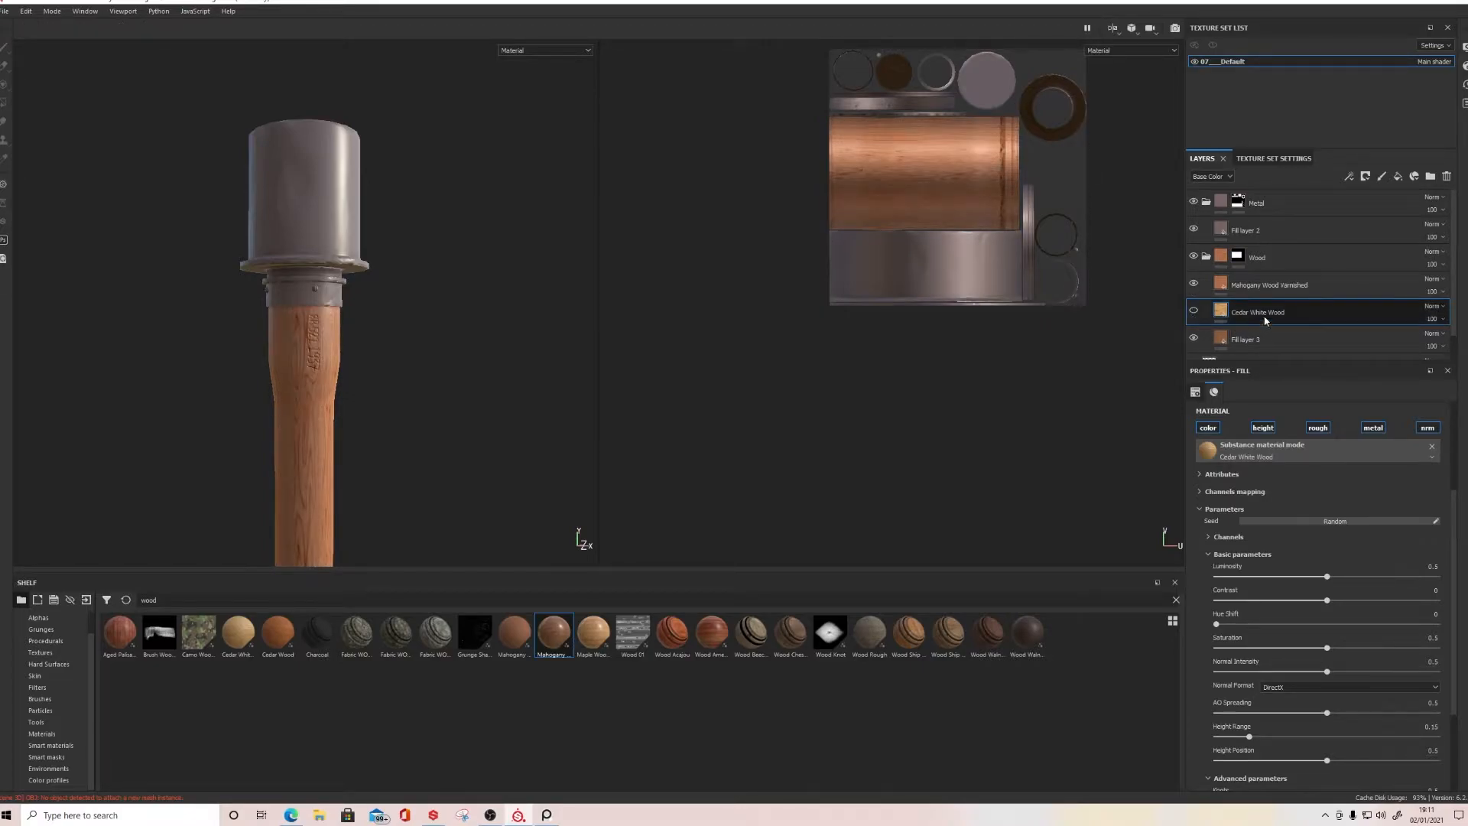
{"action": "key", "text": "Delete"}
{"action": "scroll", "coordinate": [357, 288], "scroll_direction": "down", "scroll_amount": 3}
{"action": "left_click_drag", "start_coordinate": [486, 314], "coordinate": [345, 315], "text": "alt"}
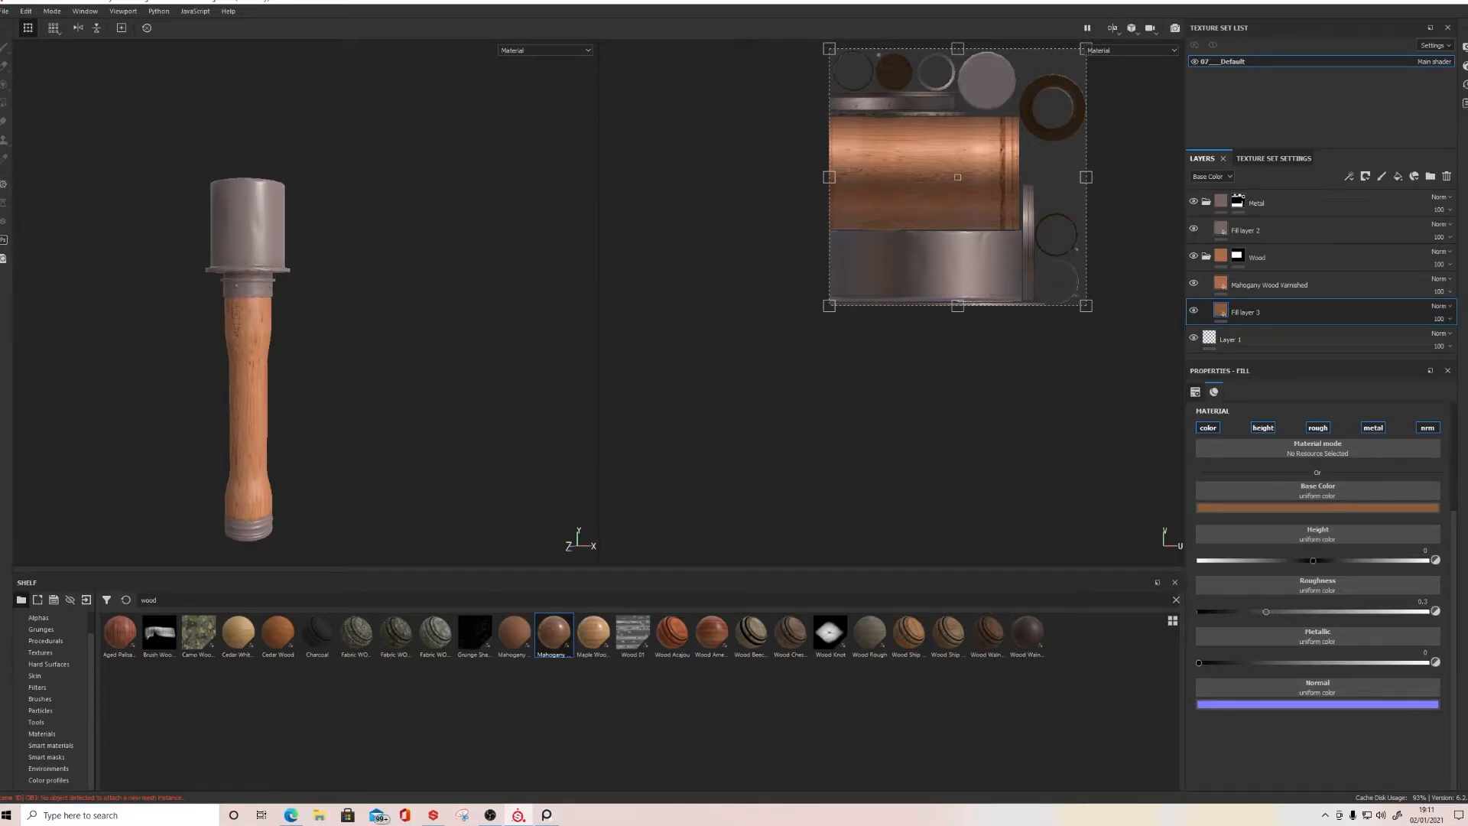
Step: Replace the shelf's search term with "metal" to find materials for the metal parts
{"action": "left_click", "coordinate": [172, 602]}
{"action": "key", "text": "BackSpace"}
{"action": "key", "text": "BackSpace"}
{"action": "key", "text": "BackSpace"}
{"action": "key", "text": "BackSpace"}
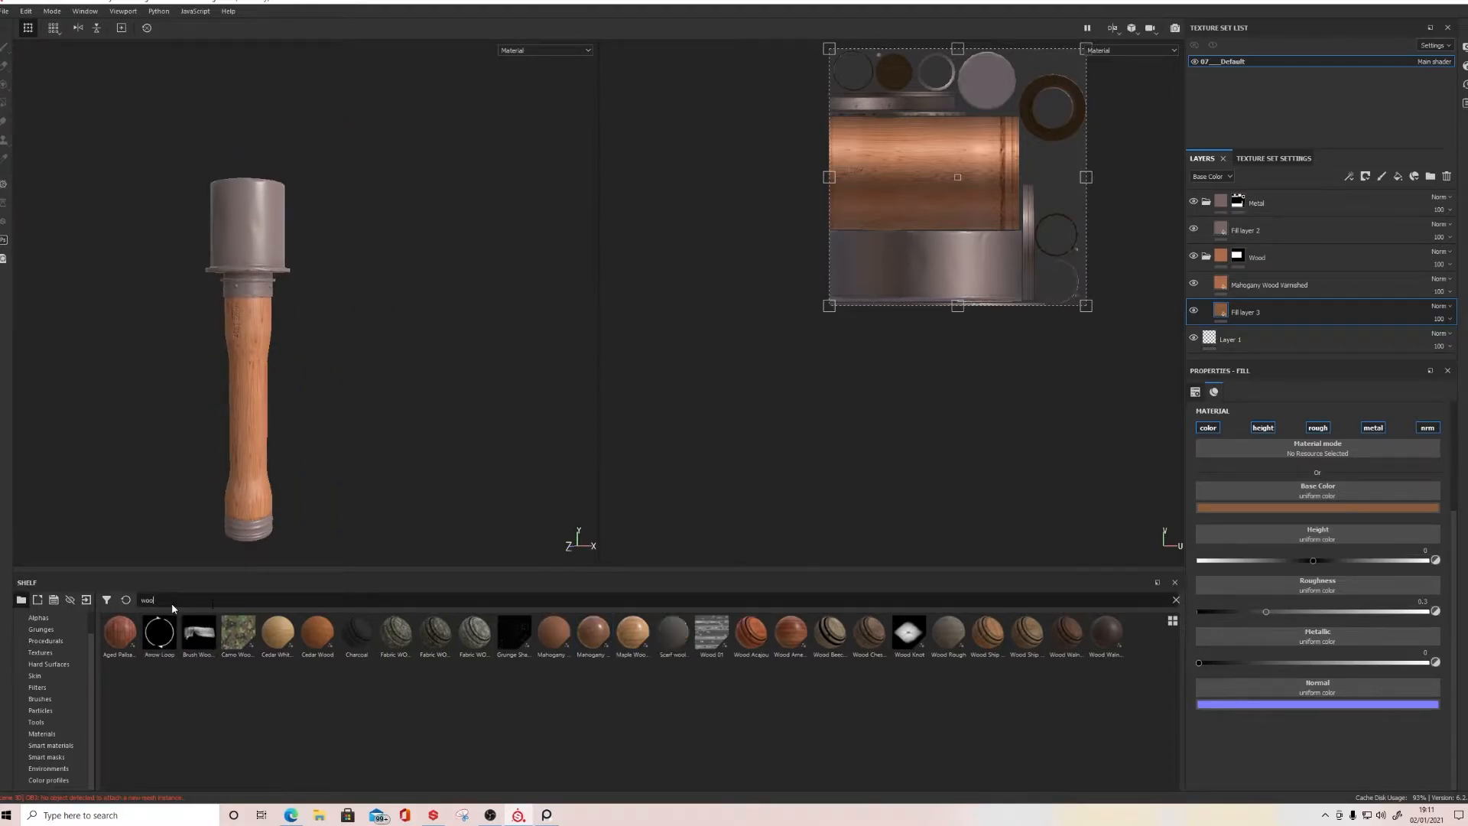
{"action": "type", "text": "metal"}
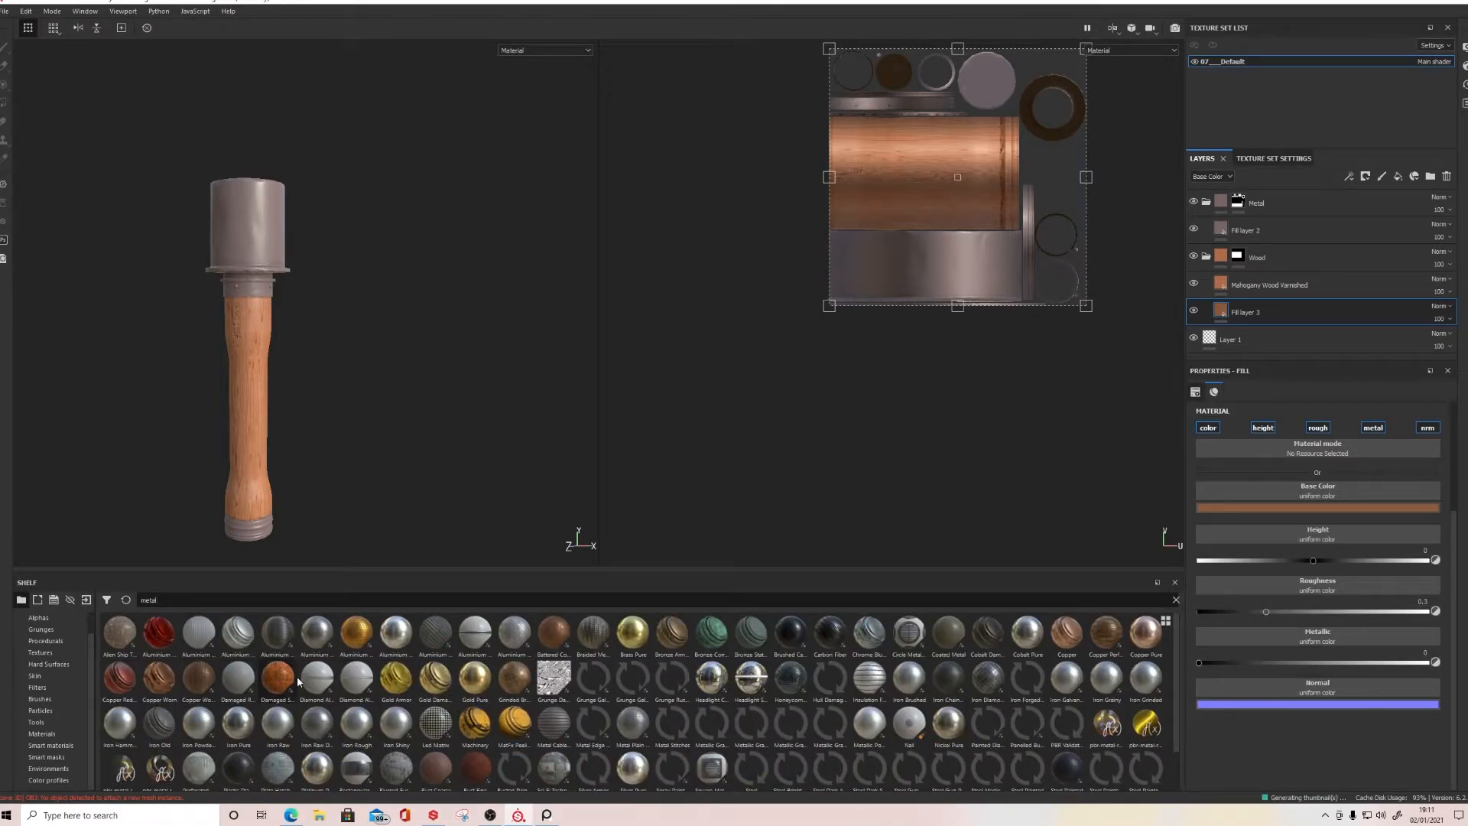
Step: Apply the Steel Painted Scraped Green smart material to the grenade and move it into the Metal folder above Fill layer 2
{"action": "scroll", "coordinate": [864, 737], "scroll_direction": "down", "scroll_amount": 1}
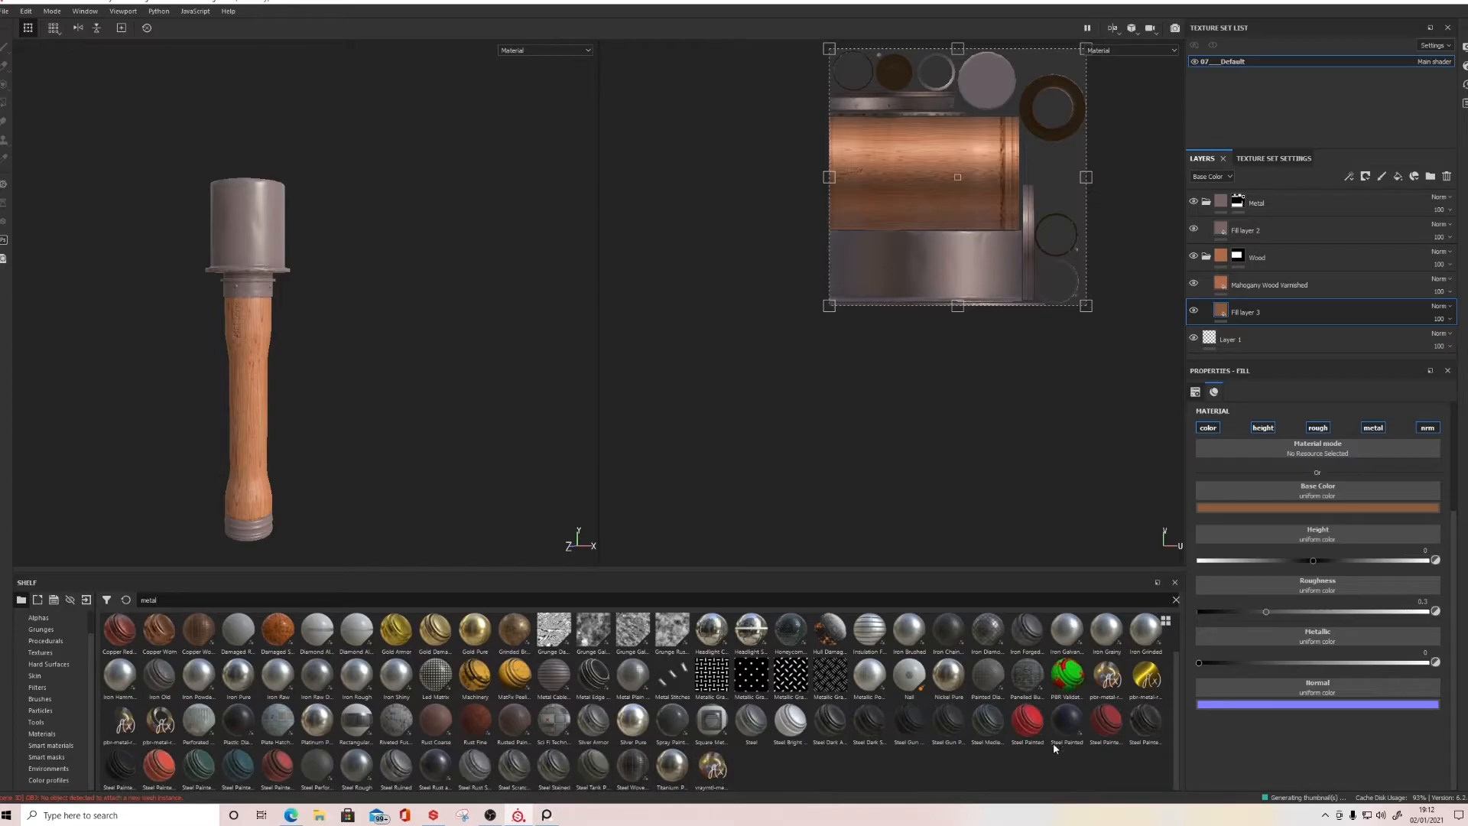
{"action": "mouse_move", "coordinate": [1071, 740]}
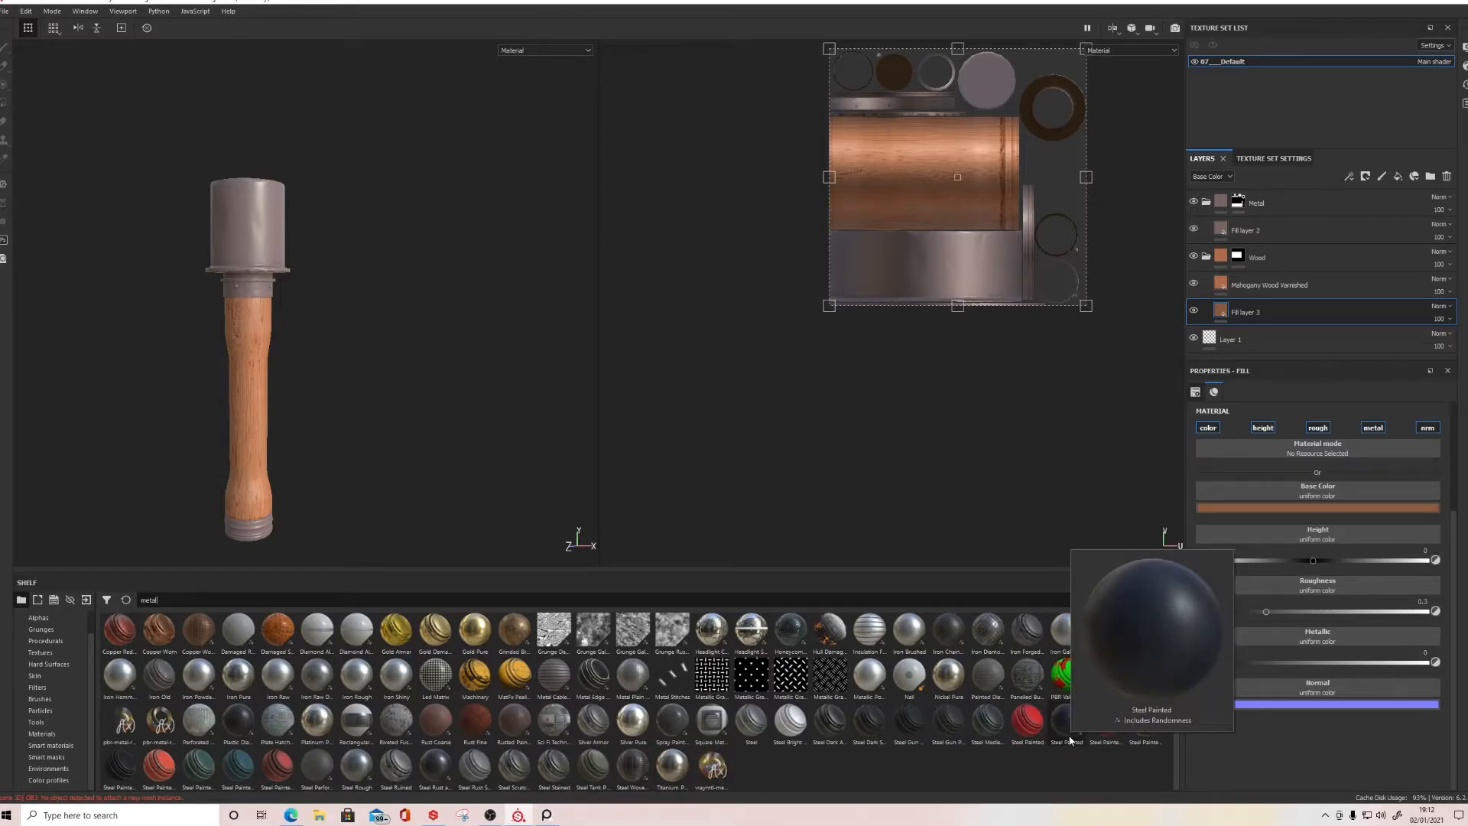
{"action": "mouse_move", "coordinate": [539, 759]}
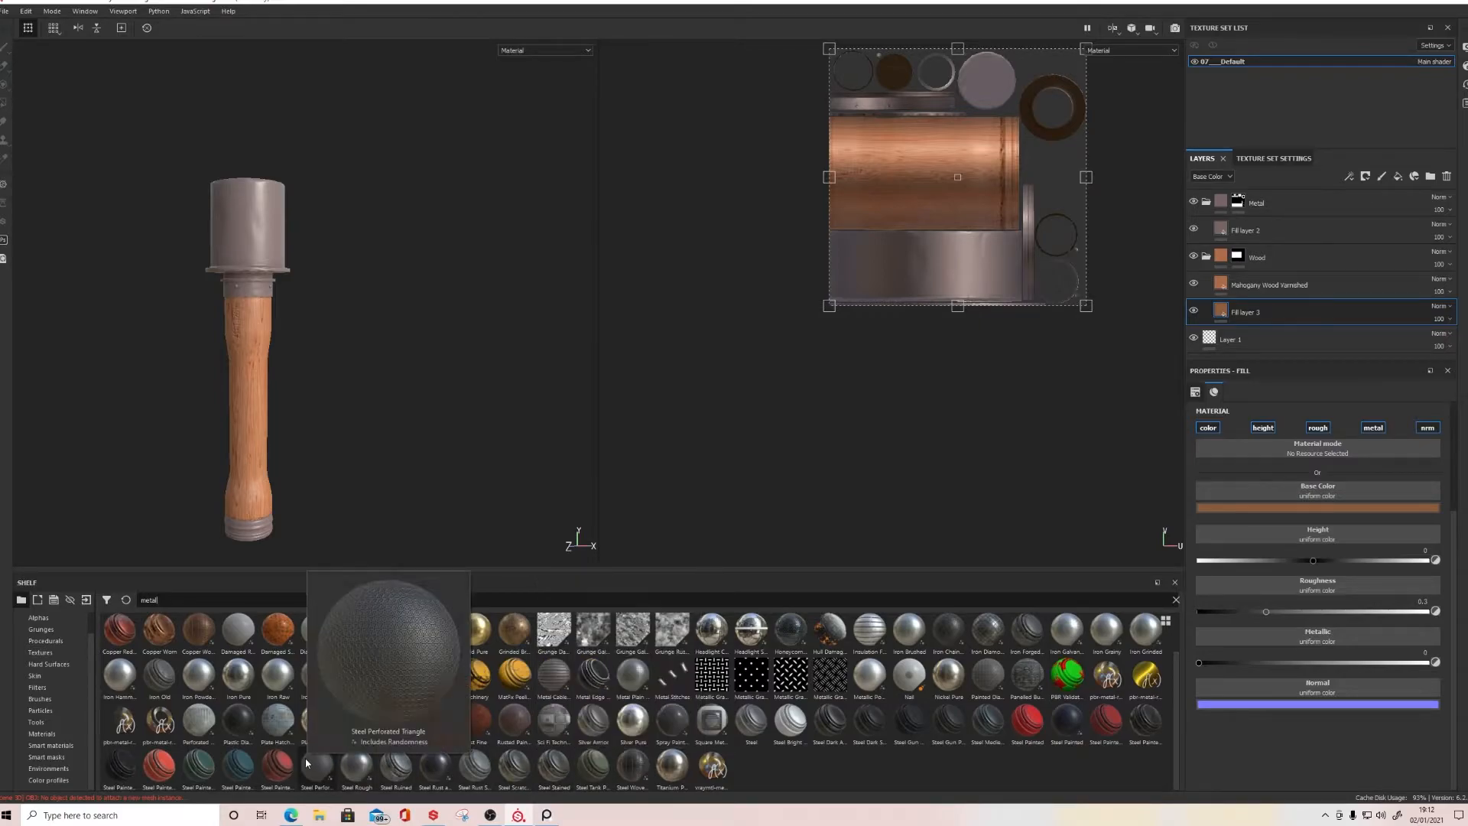
{"action": "mouse_move", "coordinate": [254, 764]}
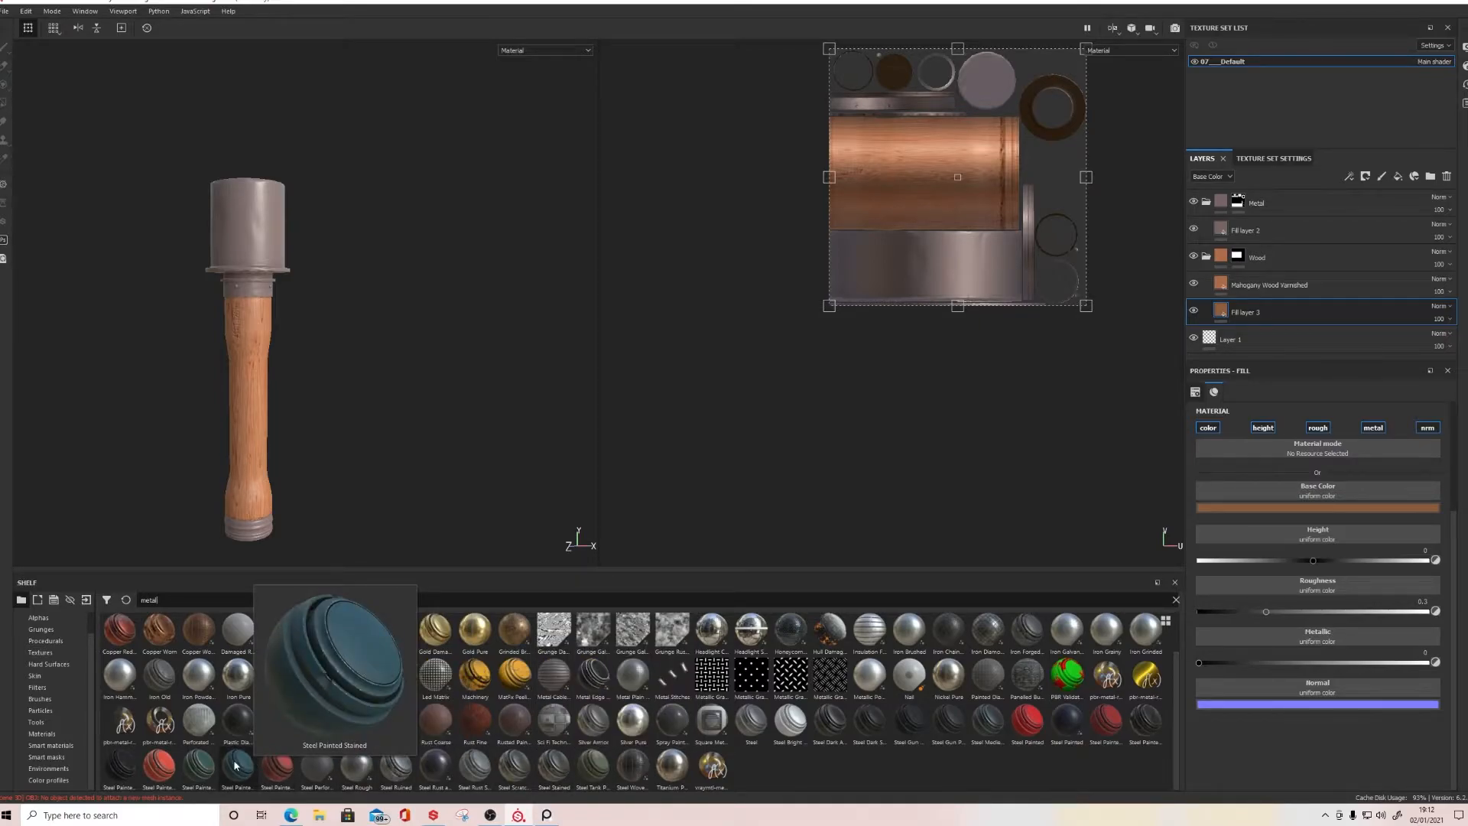
{"action": "left_click_drag", "start_coordinate": [200, 767], "coordinate": [249, 238]}
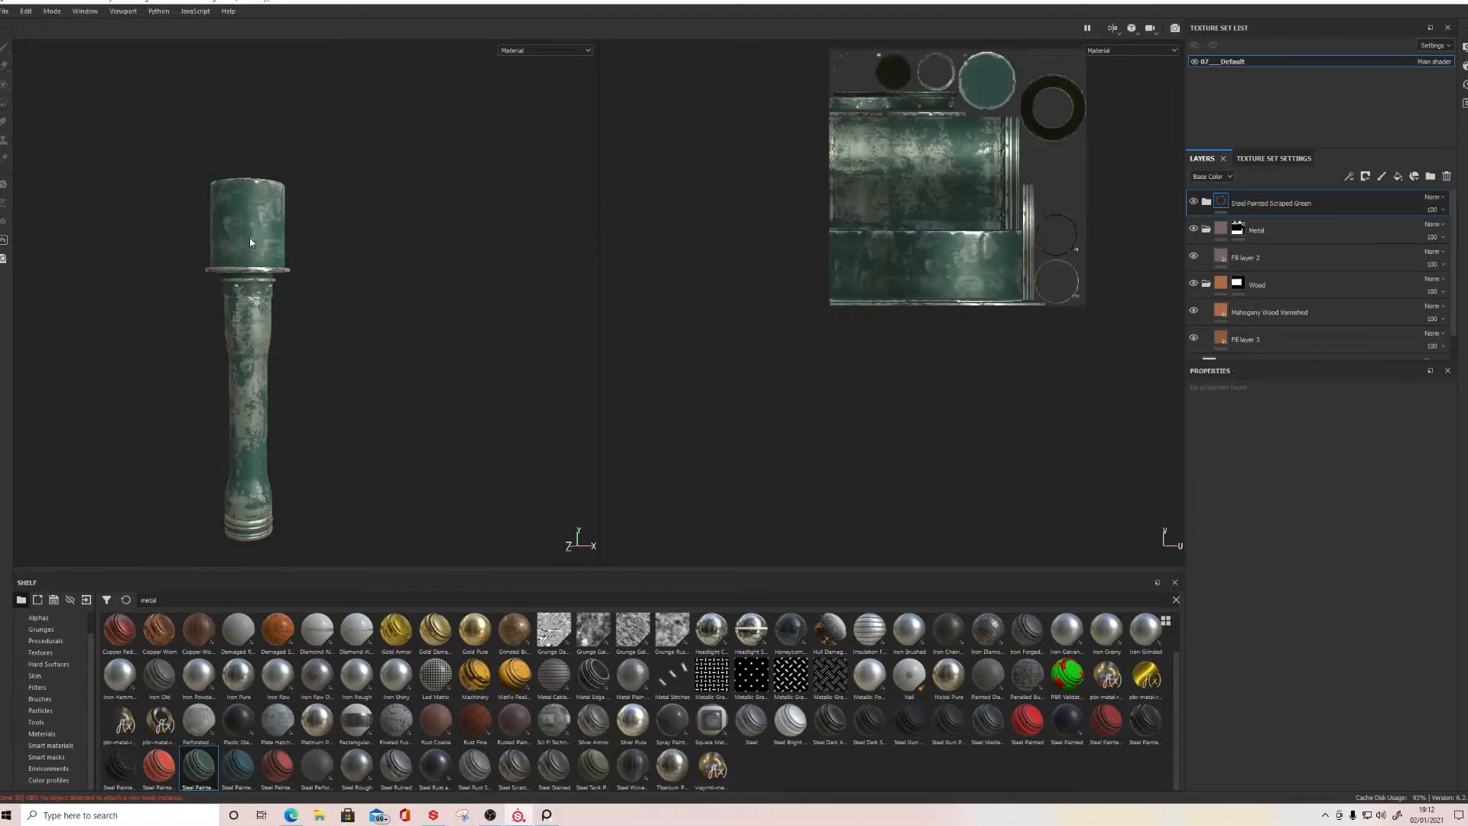
{"action": "left_click_drag", "start_coordinate": [1242, 203], "coordinate": [1255, 247]}
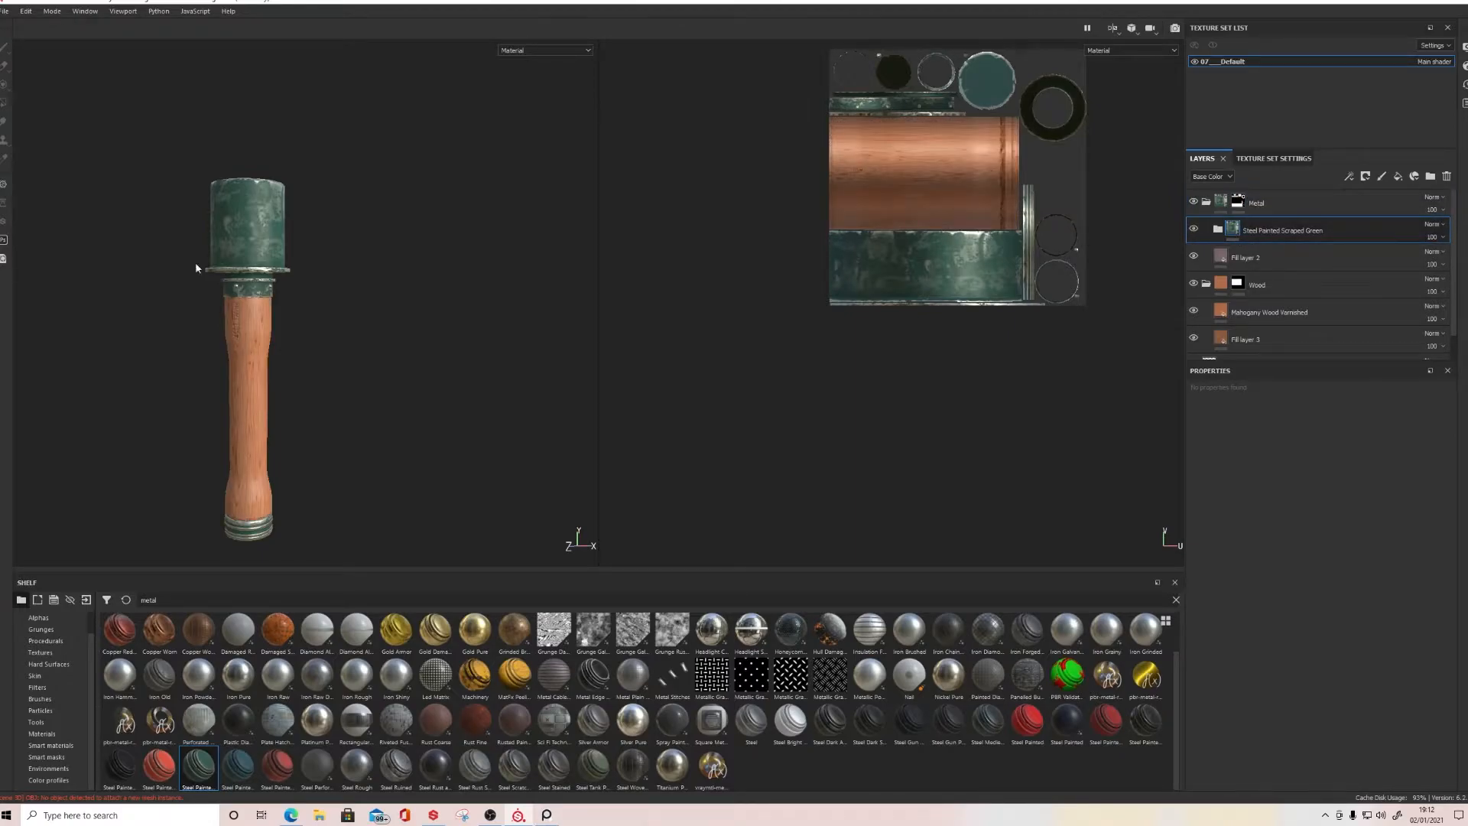
Step: Check the painted head up close and against the reference photos, and expand the Steel Painted Scraped Green folder to reach its sublayers
{"action": "scroll", "coordinate": [243, 245], "scroll_direction": "up", "scroll_amount": 6}
{"action": "left_click_drag", "start_coordinate": [401, 314], "coordinate": [314, 347], "text": "alt"}
{"action": "scroll", "coordinate": [314, 347], "scroll_direction": "down", "scroll_amount": 5}
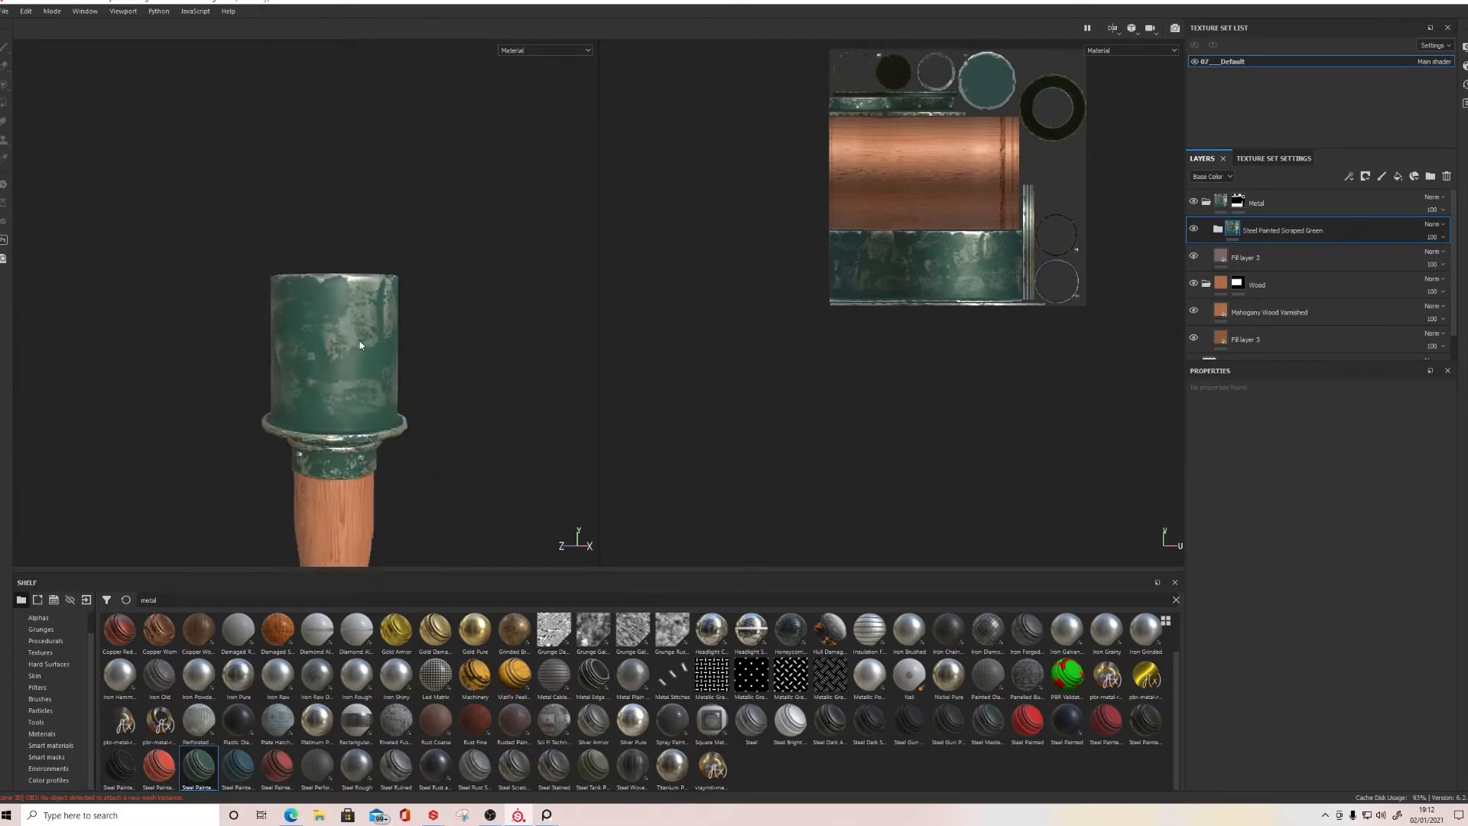
{"action": "left_click", "coordinate": [1218, 228]}
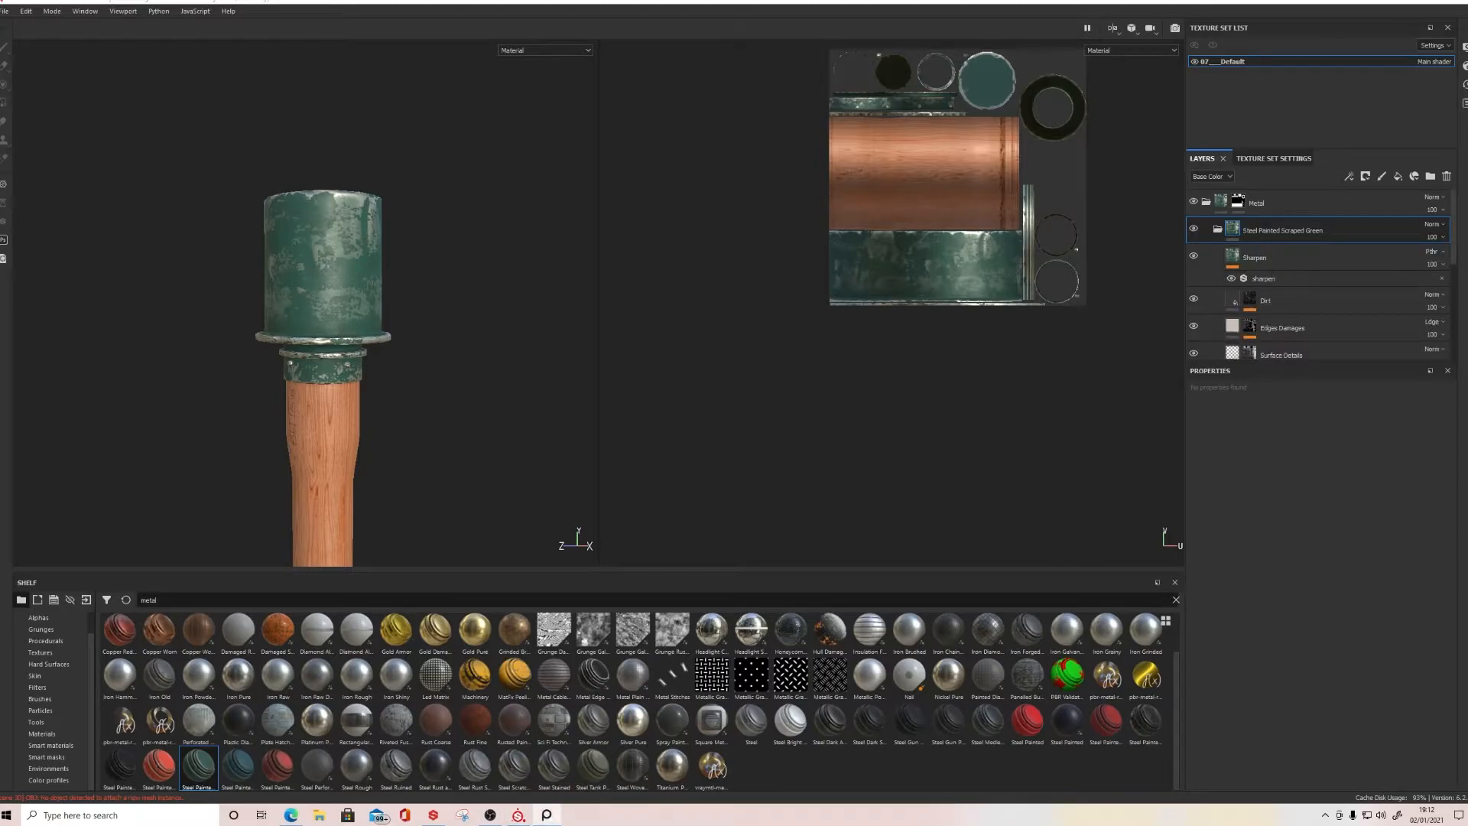
{"action": "mouse_move", "coordinate": [0, 359]}
{"action": "right_mouse_down"}
{"action": "mouse_move", "coordinate": [535, 355]}
{"action": "mouse_move", "coordinate": [349, 391]}
{"action": "right_mouse_up"}
{"action": "scroll", "coordinate": [1198, 291], "scroll_direction": "down", "scroll_amount": 3}
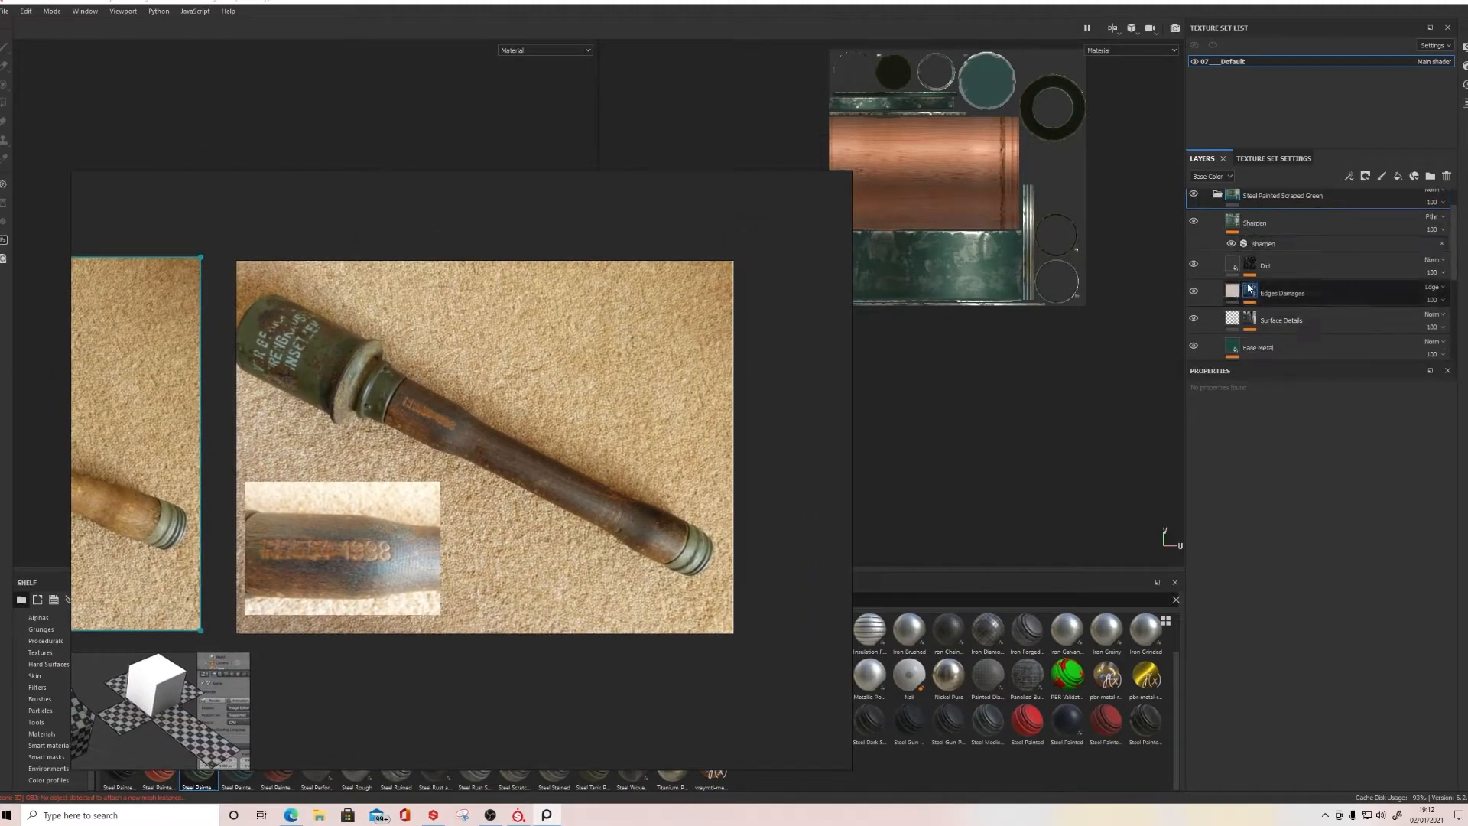
Step: Set the Base Metal layer's base color to the dark olive green sampled from the grenade head in the reference photo
{"action": "left_click", "coordinate": [1229, 316]}
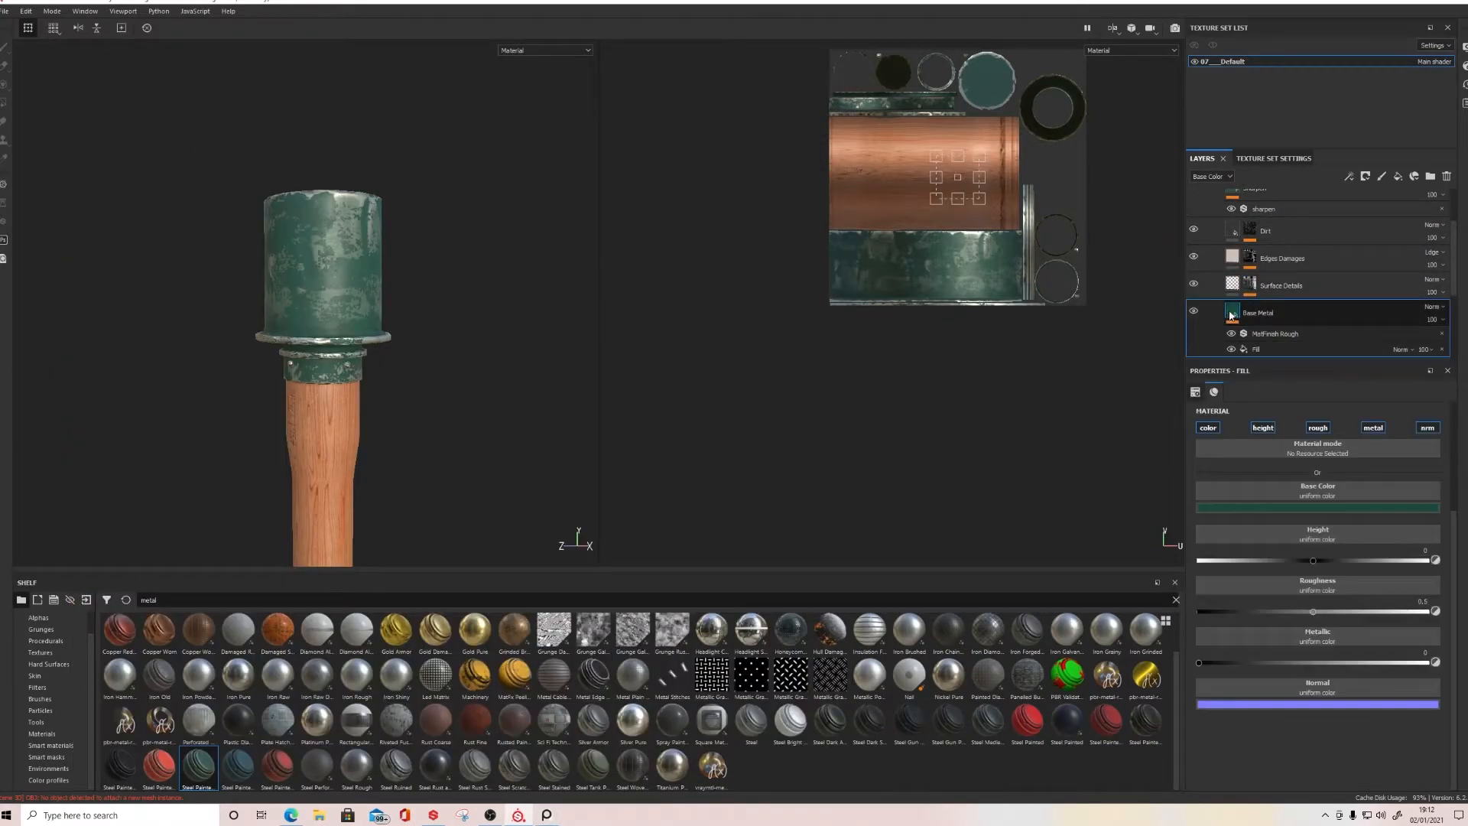
{"action": "left_click", "coordinate": [1277, 516]}
{"action": "left_click", "coordinate": [1306, 509]}
{"action": "left_click", "coordinate": [1364, 520]}
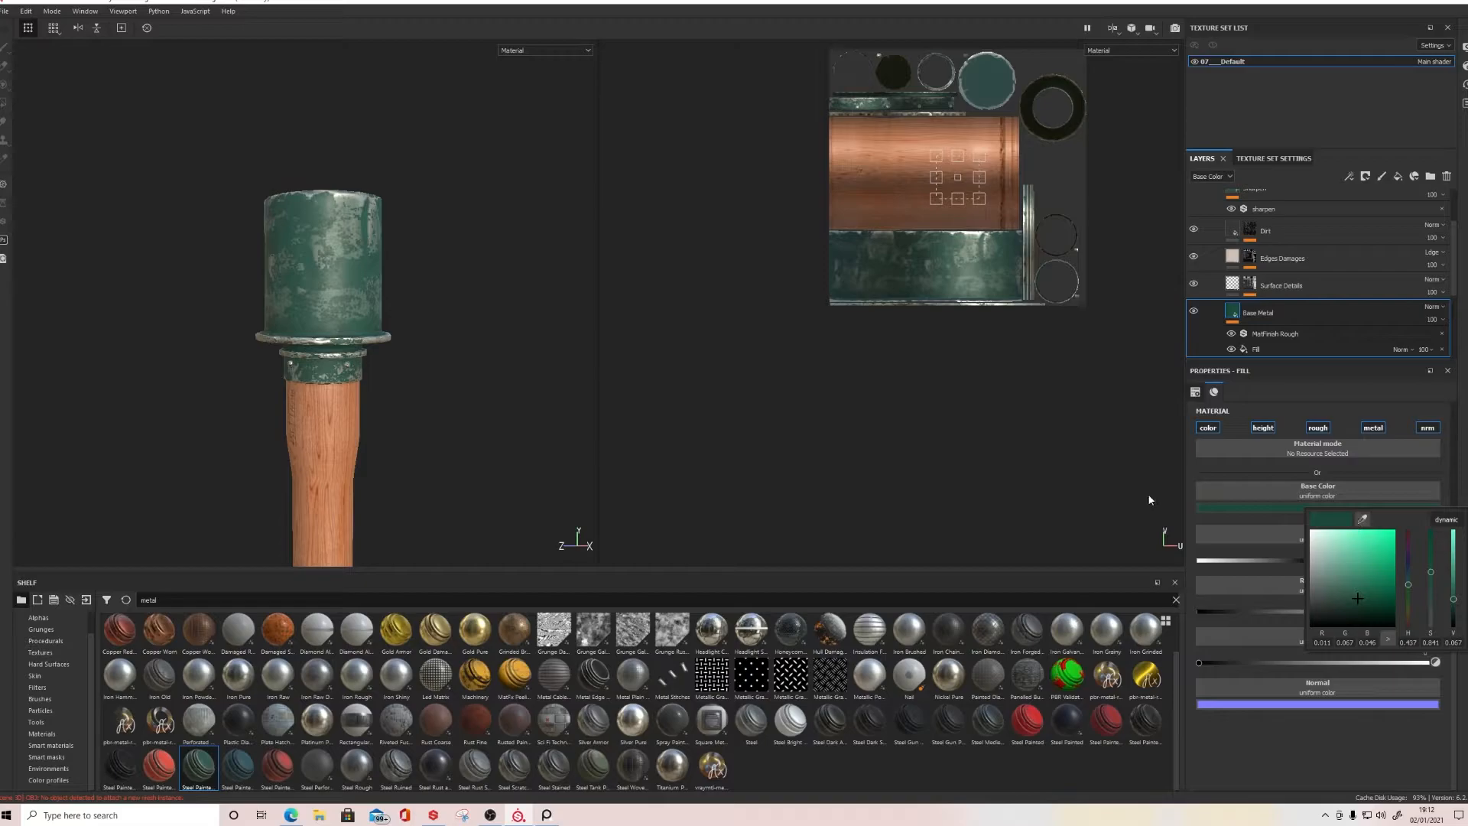
{"action": "left_click_drag", "start_coordinate": [1361, 520], "coordinate": [1357, 566]}
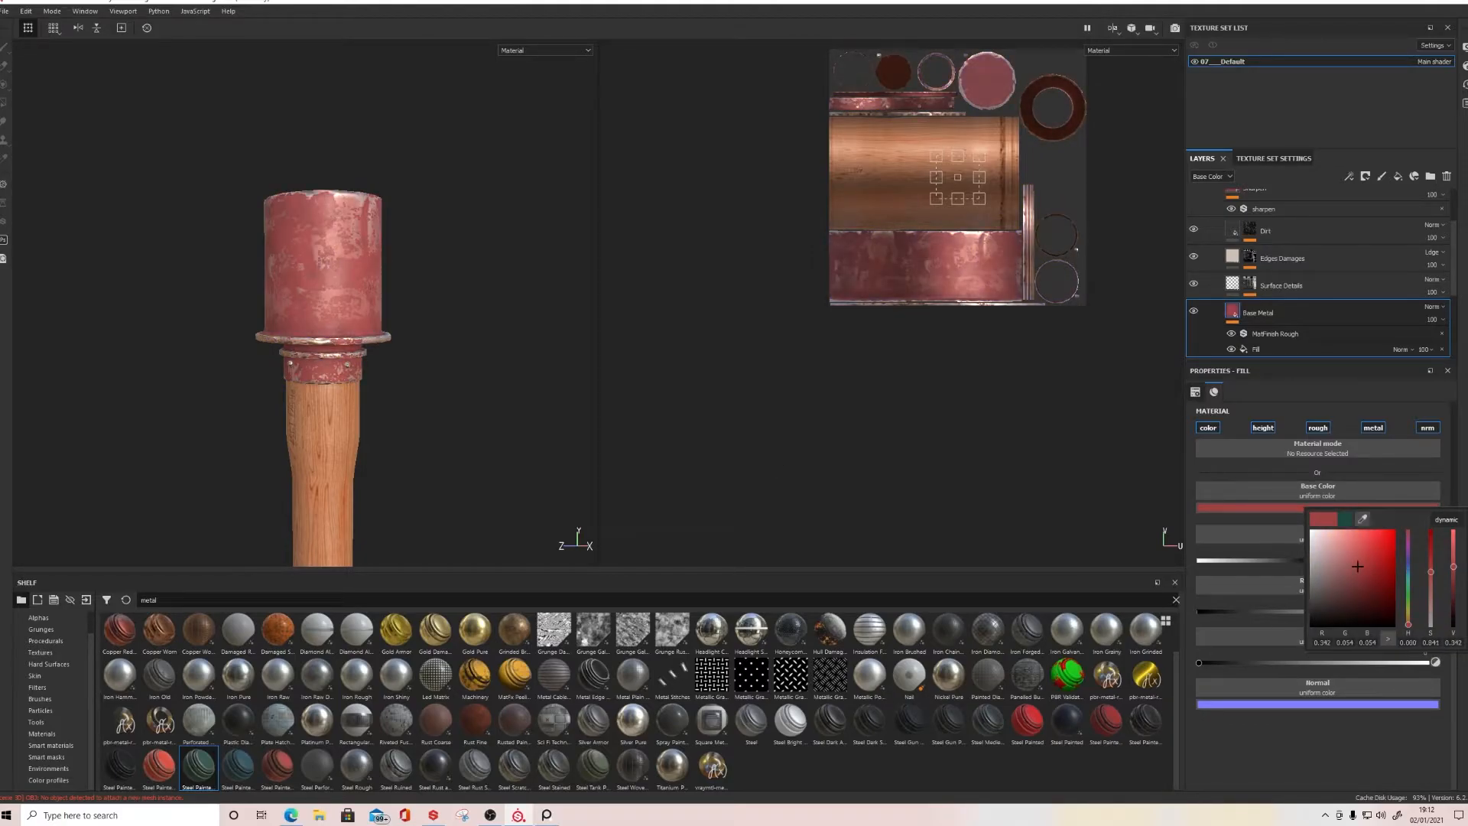
{"action": "key", "text": "alt+Tab"}
{"action": "mouse_move", "coordinate": [462, 470]}
{"action": "right_mouse_down"}
{"action": "mouse_move", "coordinate": [238, 422]}
{"action": "mouse_move", "coordinate": [0, 421]}
{"action": "right_mouse_up"}
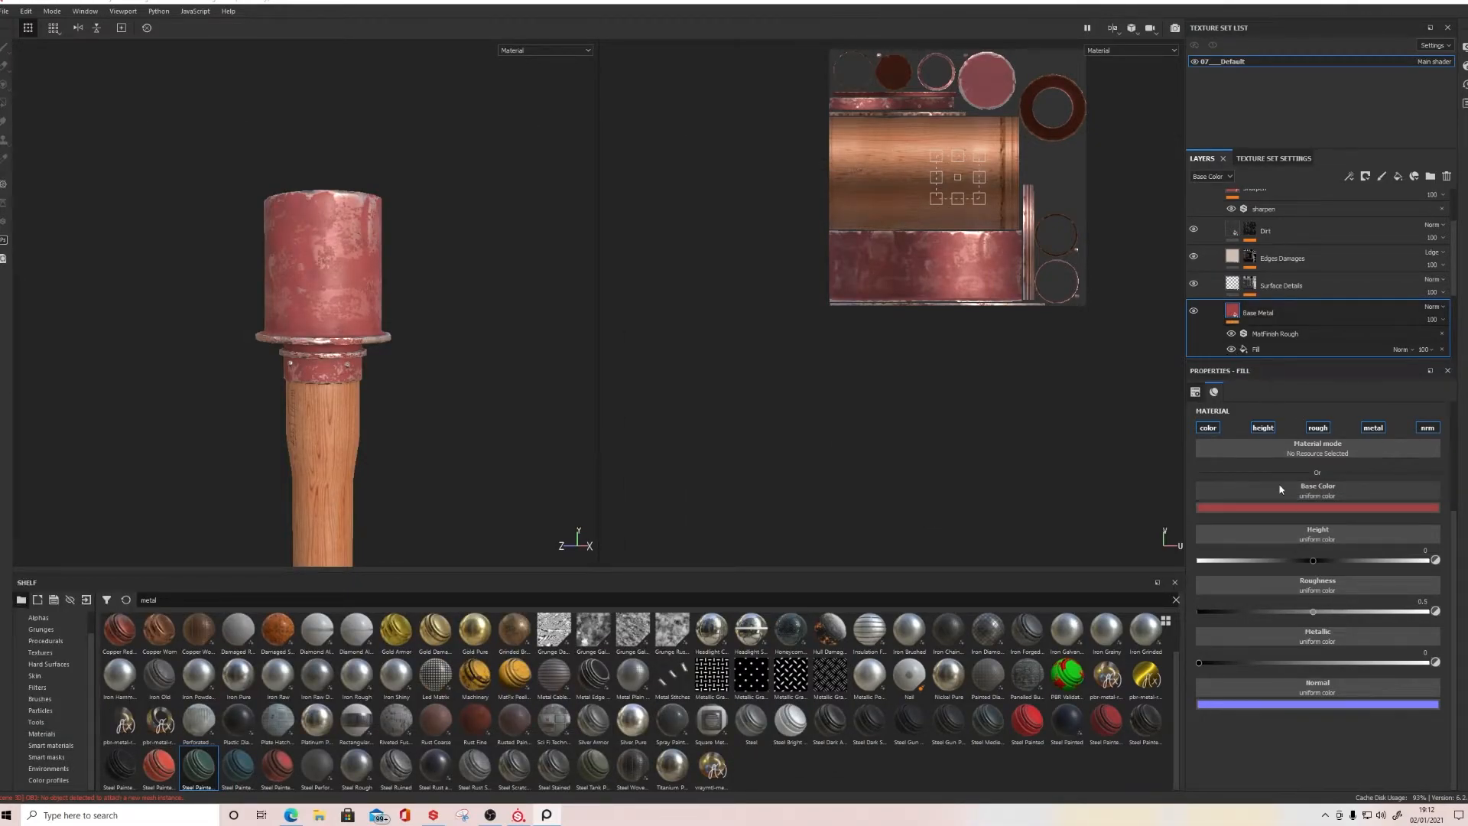
{"action": "left_click", "coordinate": [1305, 509]}
{"action": "left_click_drag", "start_coordinate": [1361, 521], "coordinate": [0, 383]}
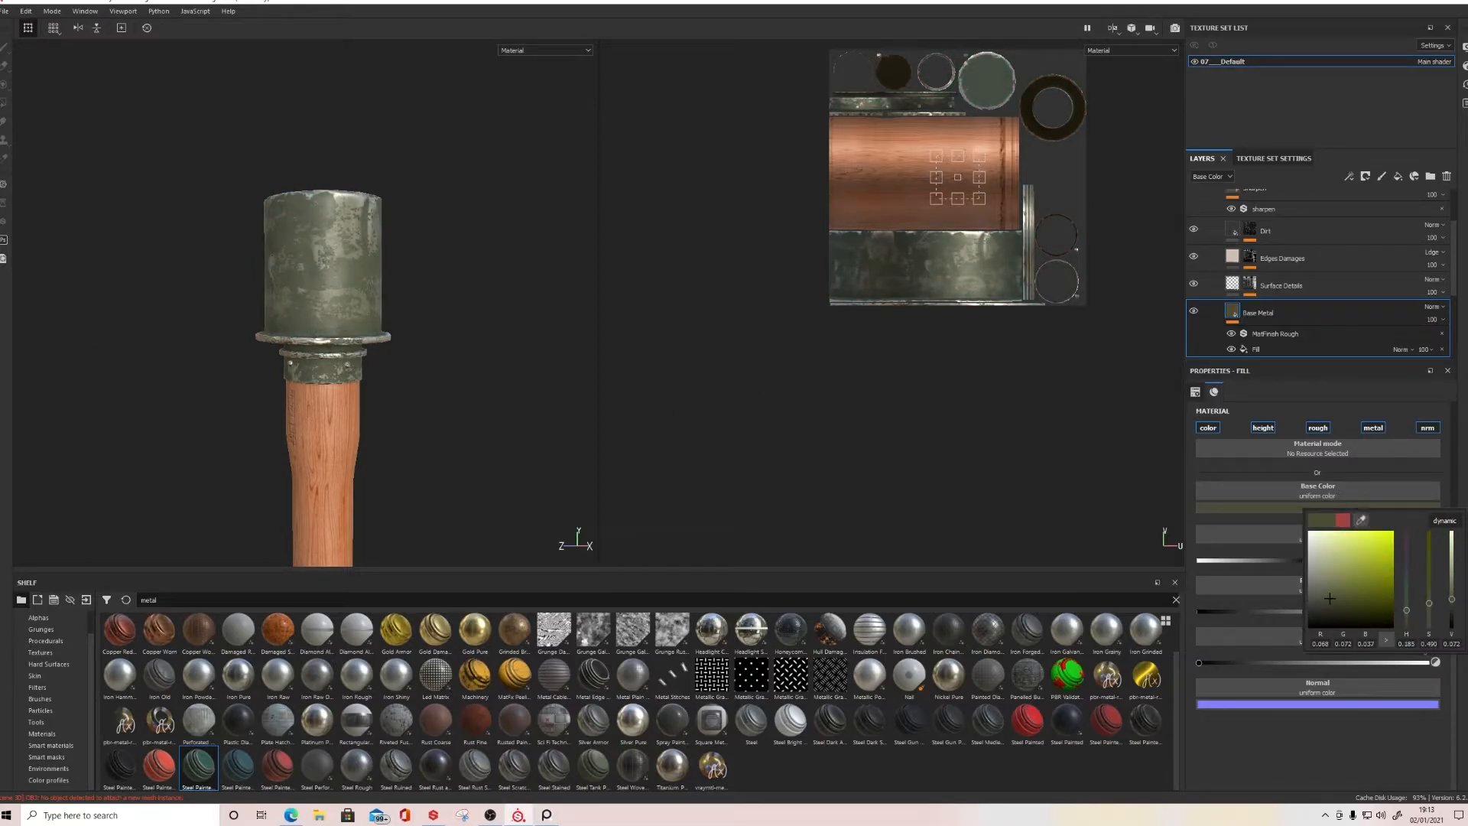
{"action": "left_click", "coordinate": [325, 315]}
{"action": "mouse_move", "coordinate": [324, 315]}
{"action": "left_mouse_down", "text": "alt"}
{"action": "mouse_move", "coordinate": [388, 194]}
{"action": "mouse_move", "coordinate": [370, 331]}
{"action": "mouse_move", "coordinate": [321, 306]}
{"action": "left_mouse_up", "text": "alt"}
{"action": "middle_click_drag", "start_coordinate": [321, 306], "coordinate": [357, 330], "text": "alt"}
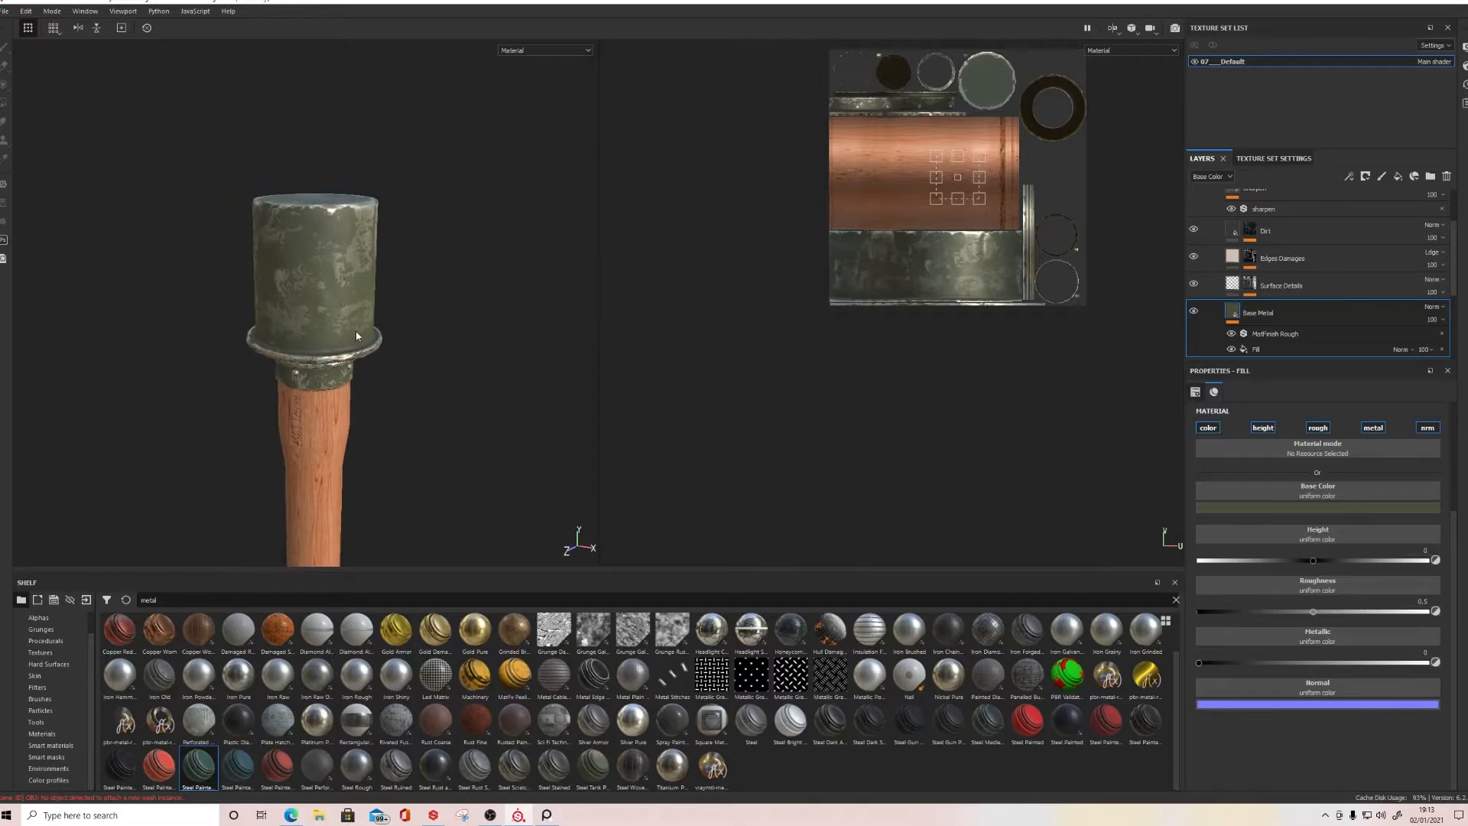
Step: In the Surface Details mask's Mask Editor generator, set Global Blur to 7.07 and try Global Balance at 0.85 and 0.29
{"action": "left_click", "coordinate": [1250, 284]}
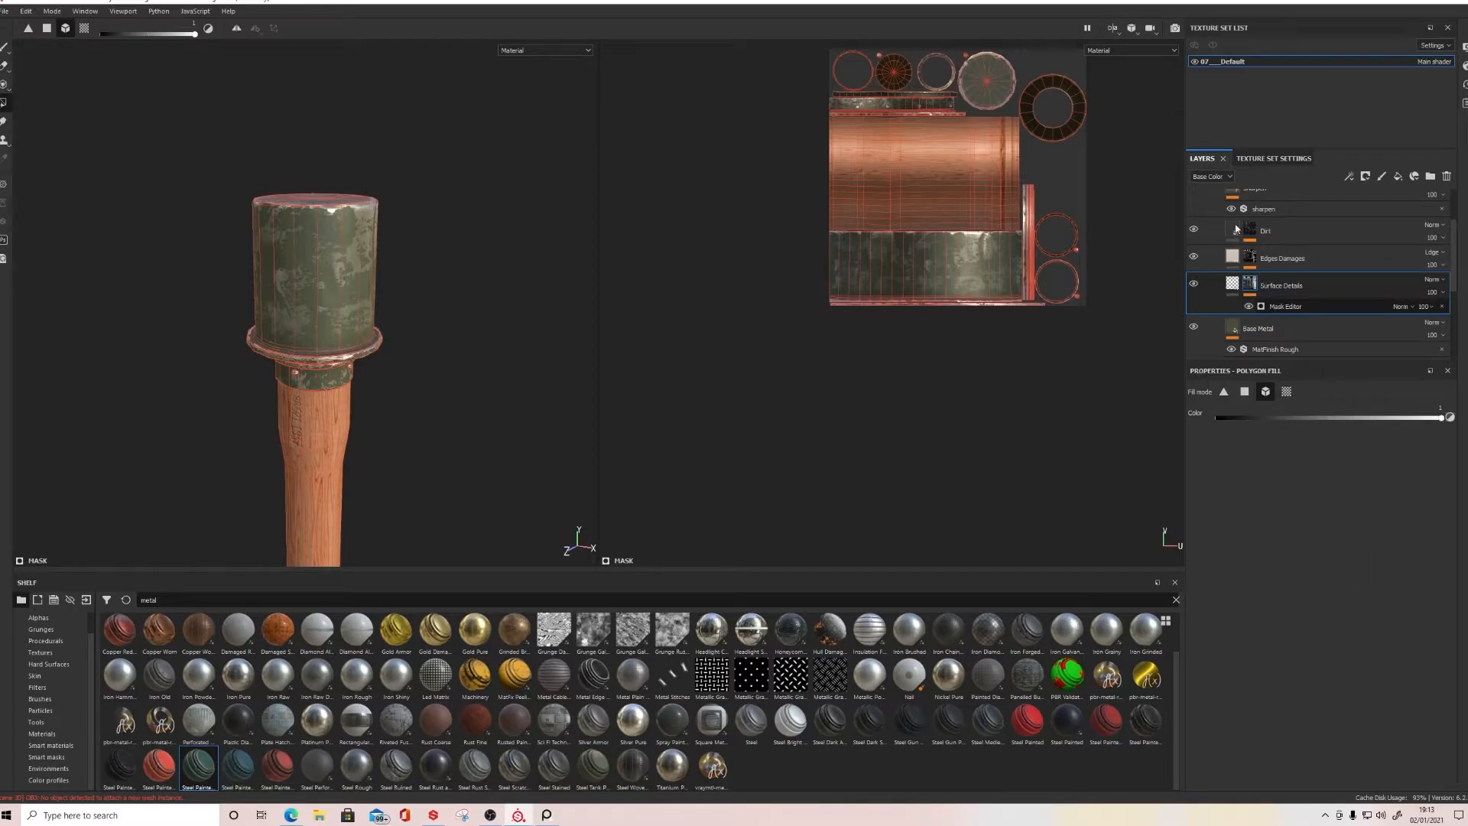
{"action": "left_click", "coordinate": [1284, 305]}
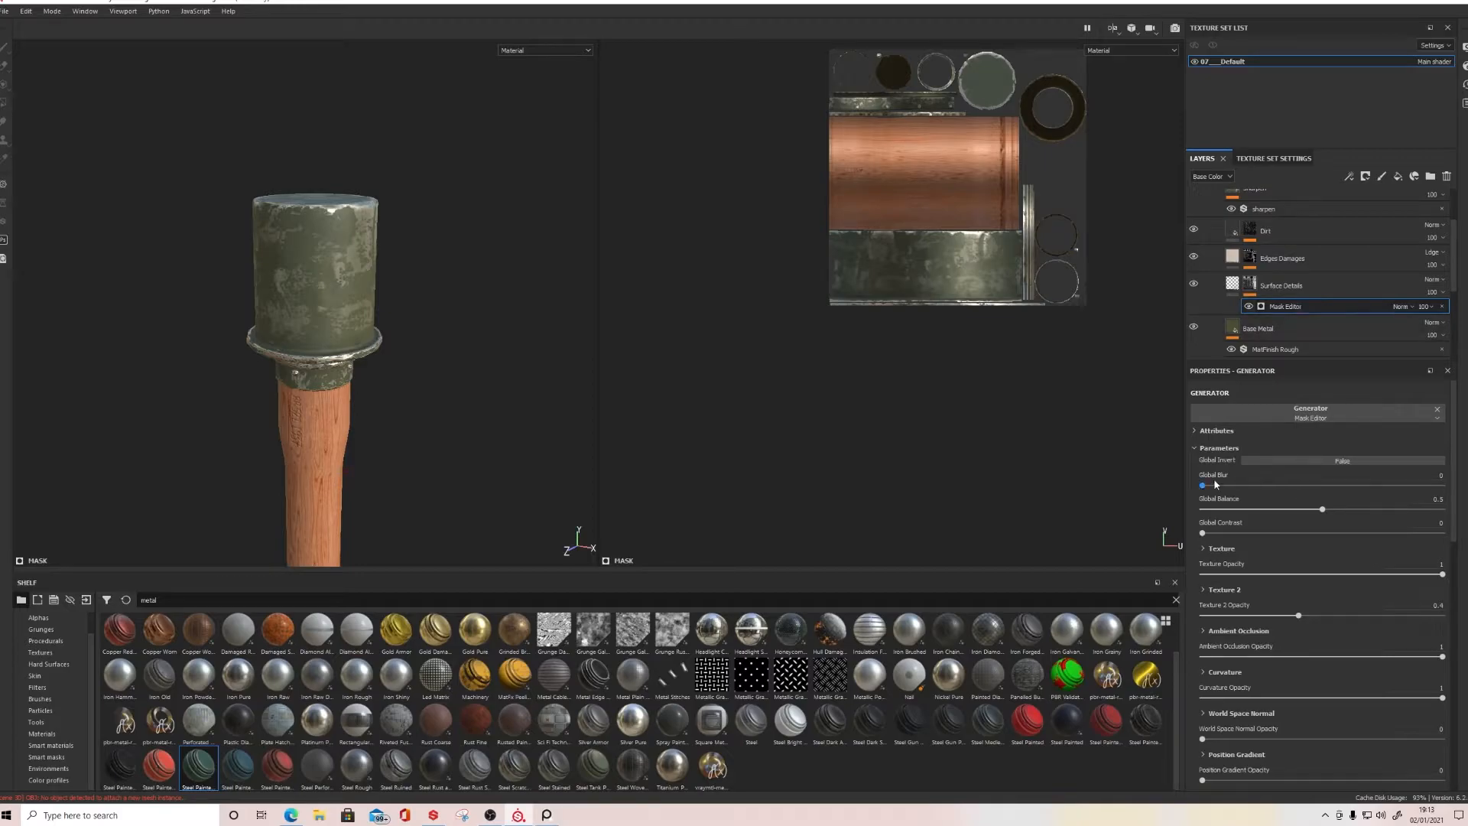
{"action": "left_click_drag", "start_coordinate": [1203, 485], "coordinate": [1370, 483]}
{"action": "scroll", "coordinate": [566, 263], "scroll_direction": "up", "scroll_amount": 5}
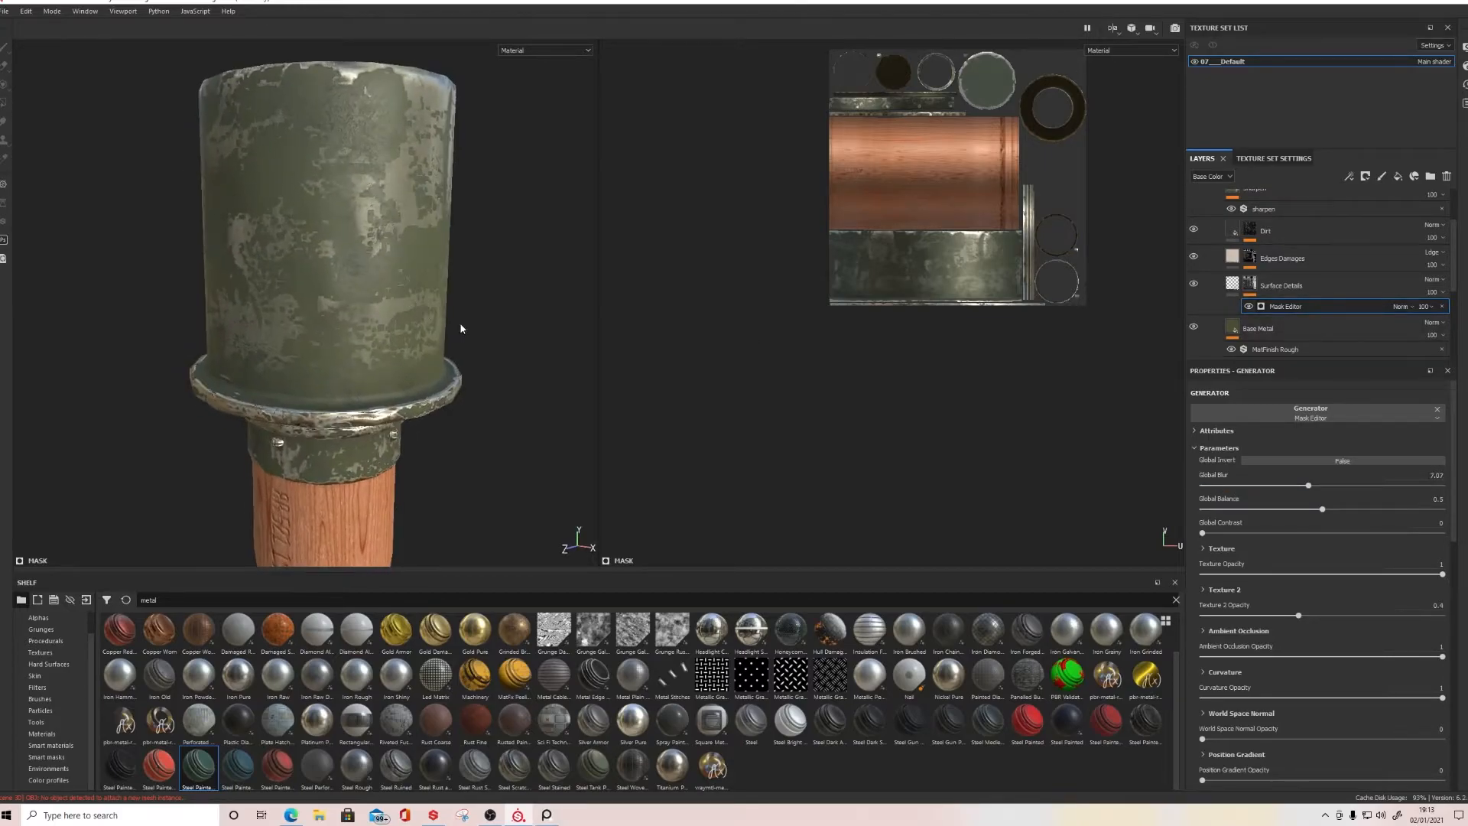
{"action": "left_click_drag", "start_coordinate": [1305, 510], "coordinate": [1407, 509]}
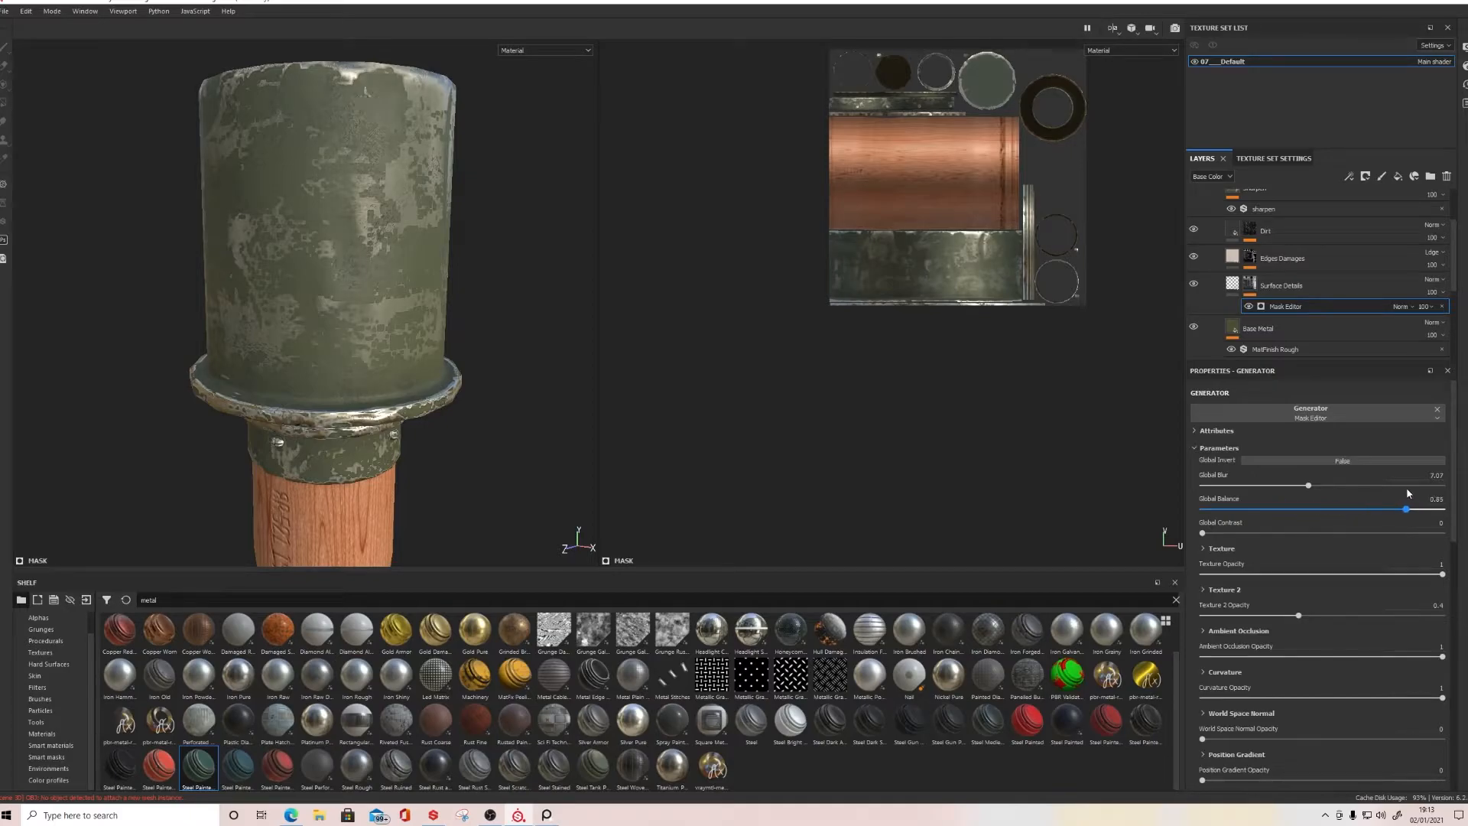
{"action": "left_click_drag", "start_coordinate": [1300, 508], "coordinate": [1269, 490]}
Step: Refine the Surface Details mask generator with Global Balance 0.45, Global Blur 7.84 and Global Contrast 0.85
{"action": "right_click_drag", "start_coordinate": [459, 99], "coordinate": [454, 206], "text": "alt"}
{"action": "left_click_drag", "start_coordinate": [454, 206], "coordinate": [583, 288], "text": "alt"}
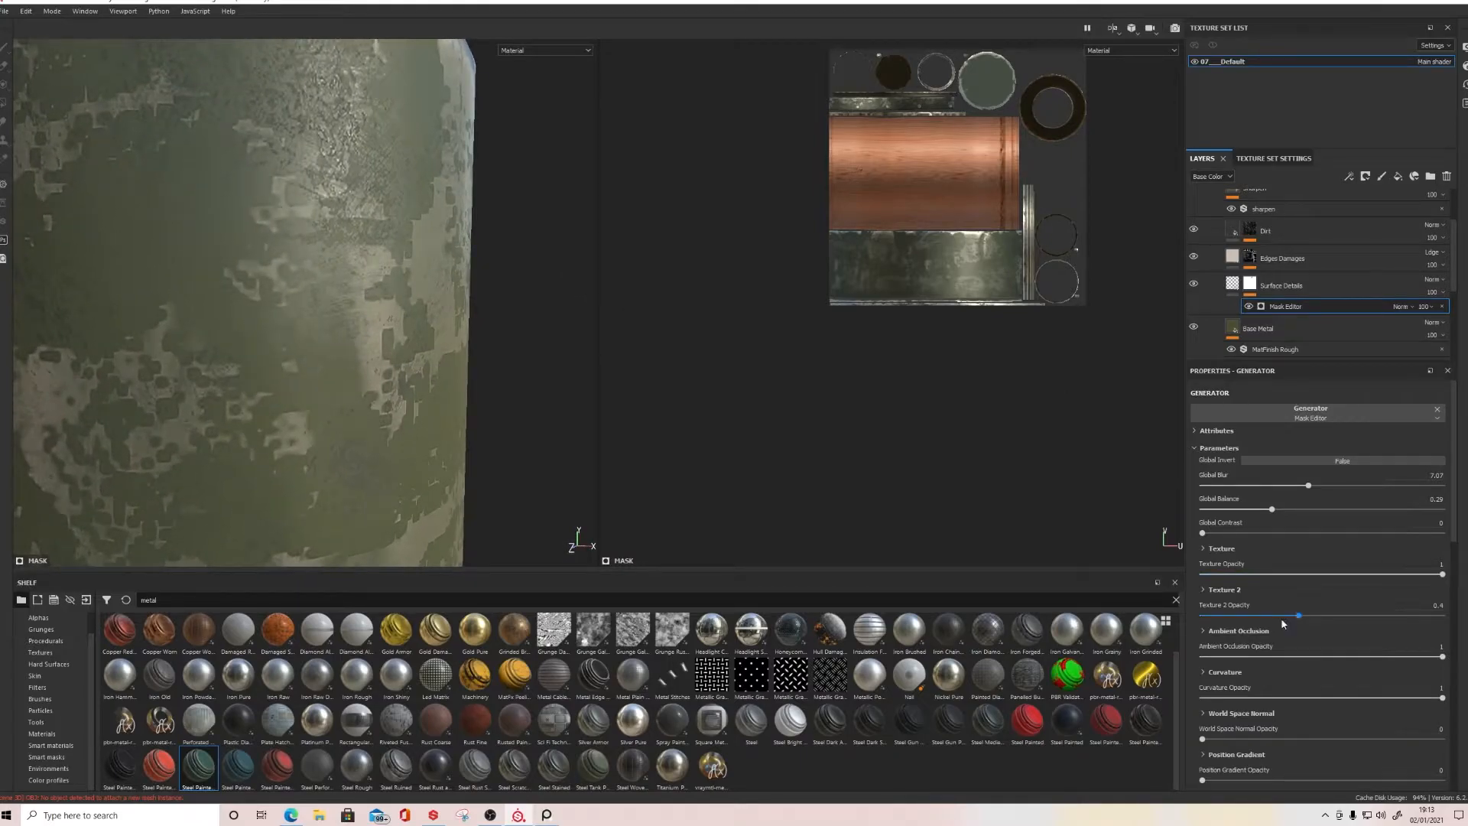
{"action": "mouse_move", "coordinate": [1271, 510]}
{"action": "left_mouse_down"}
{"action": "mouse_move", "coordinate": [1216, 510]}
{"action": "mouse_move", "coordinate": [1365, 511]}
{"action": "mouse_move", "coordinate": [1331, 517]}
{"action": "mouse_move", "coordinate": [1301, 510]}
{"action": "mouse_move", "coordinate": [1350, 487]}
{"action": "mouse_move", "coordinate": [1444, 487]}
{"action": "mouse_move", "coordinate": [1284, 487]}
{"action": "left_mouse_up"}
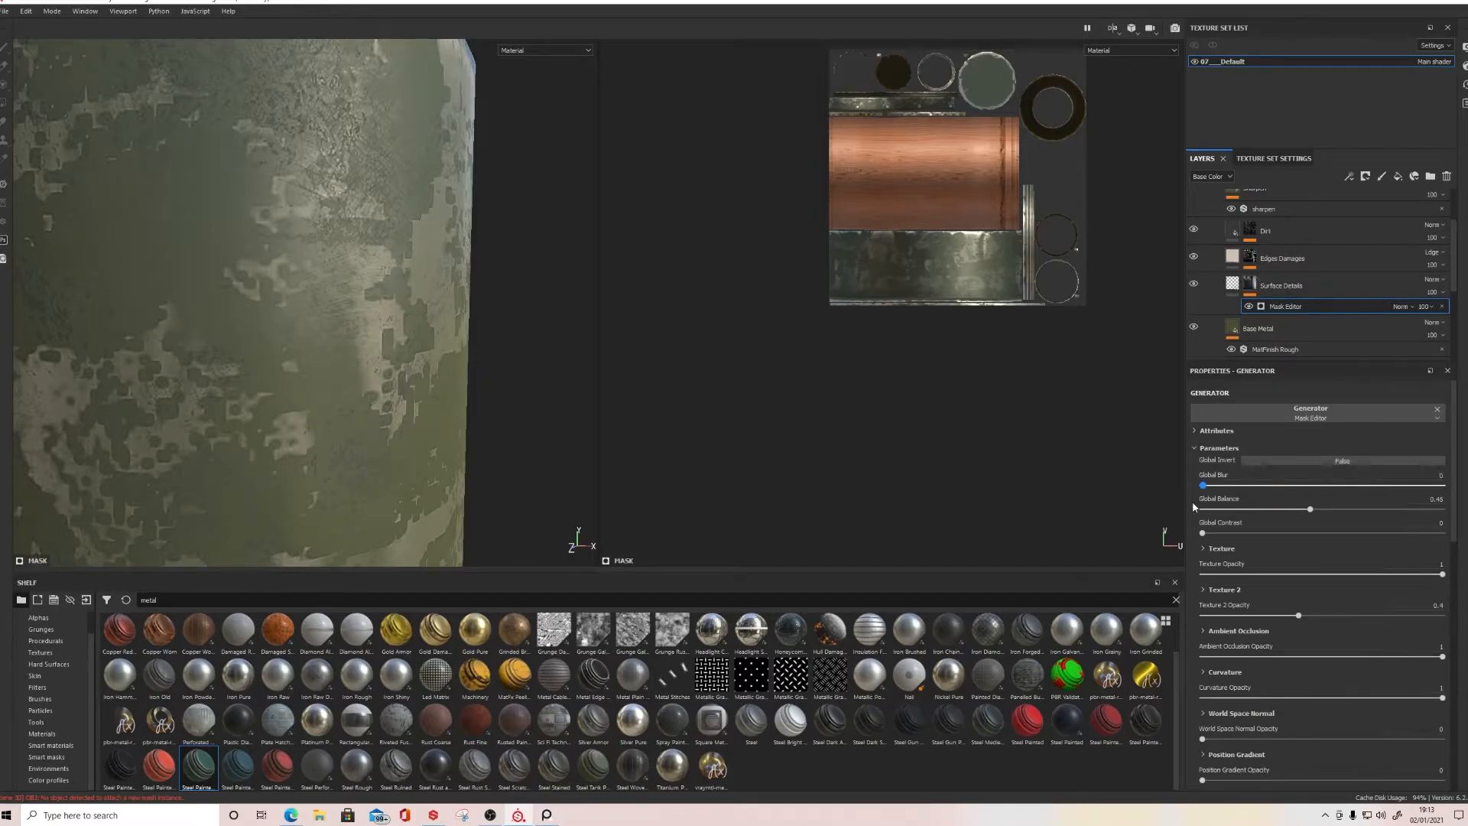
{"action": "left_click_drag", "start_coordinate": [1419, 488], "coordinate": [1369, 483]}
{"action": "left_click_drag", "start_coordinate": [1202, 533], "coordinate": [1406, 533]}
{"action": "scroll", "coordinate": [503, 445], "scroll_direction": "down", "scroll_amount": 6}
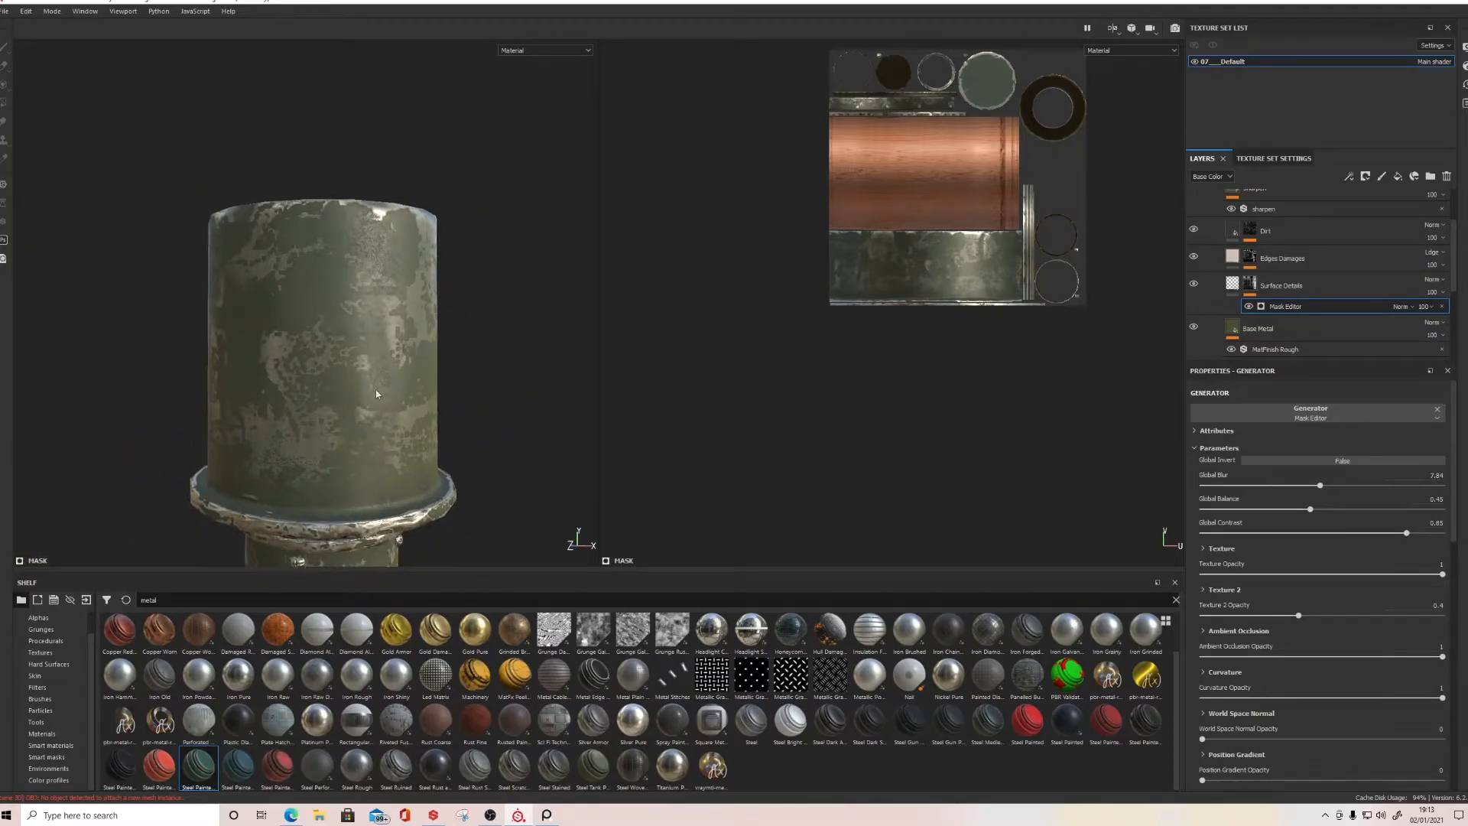
Step: Check the scraped paint on the head and set the Surface Details mask's Texture 2 Opacity to 0.5
{"action": "scroll", "coordinate": [317, 359], "scroll_direction": "up", "scroll_amount": 4}
{"action": "scroll", "coordinate": [315, 356], "scroll_direction": "down", "scroll_amount": 6}
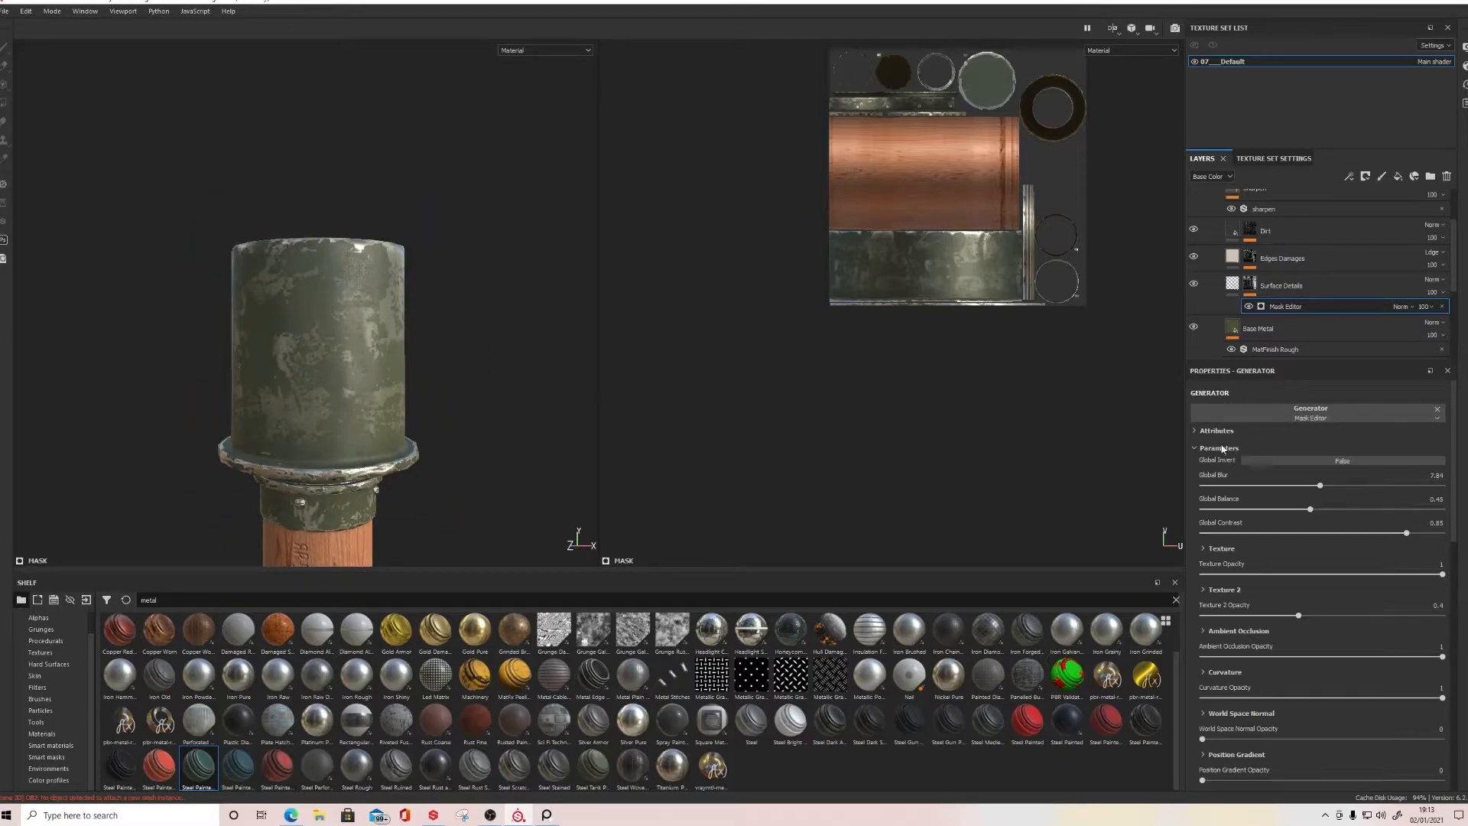
{"action": "left_click_drag", "start_coordinate": [1294, 618], "coordinate": [1374, 614]}
{"action": "left_click_drag", "start_coordinate": [1270, 629], "coordinate": [1253, 616]}
Step: In the Edges Damages mask's Curvature generator, set Global Blur to 0.31, Global Balance to 0.65 and Global Contrast to 0.53
{"action": "scroll", "coordinate": [1269, 276], "scroll_direction": "up", "scroll_amount": 1}
{"action": "left_click", "coordinate": [1253, 271]}
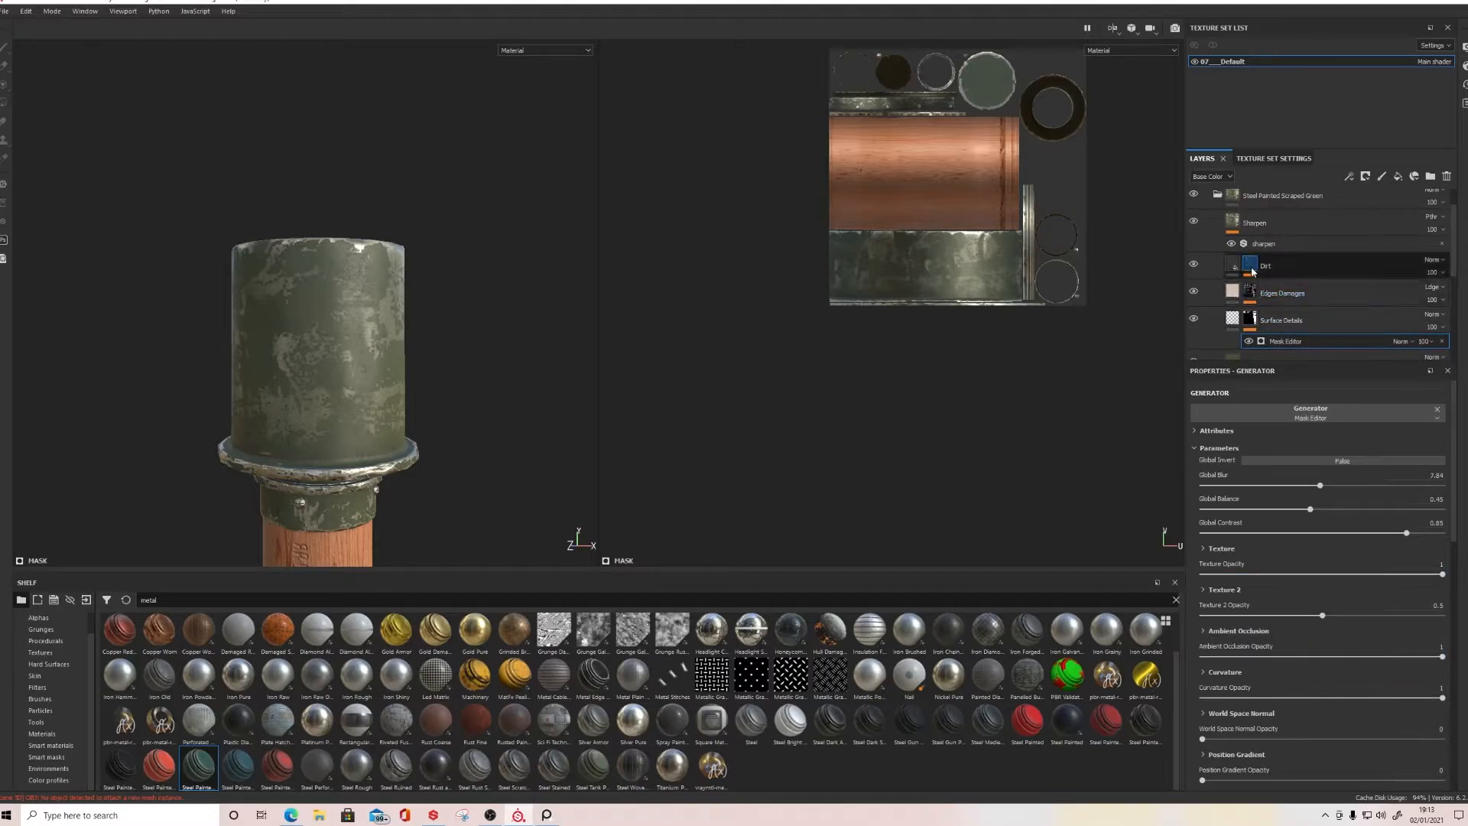
{"action": "left_click", "coordinate": [1251, 320]}
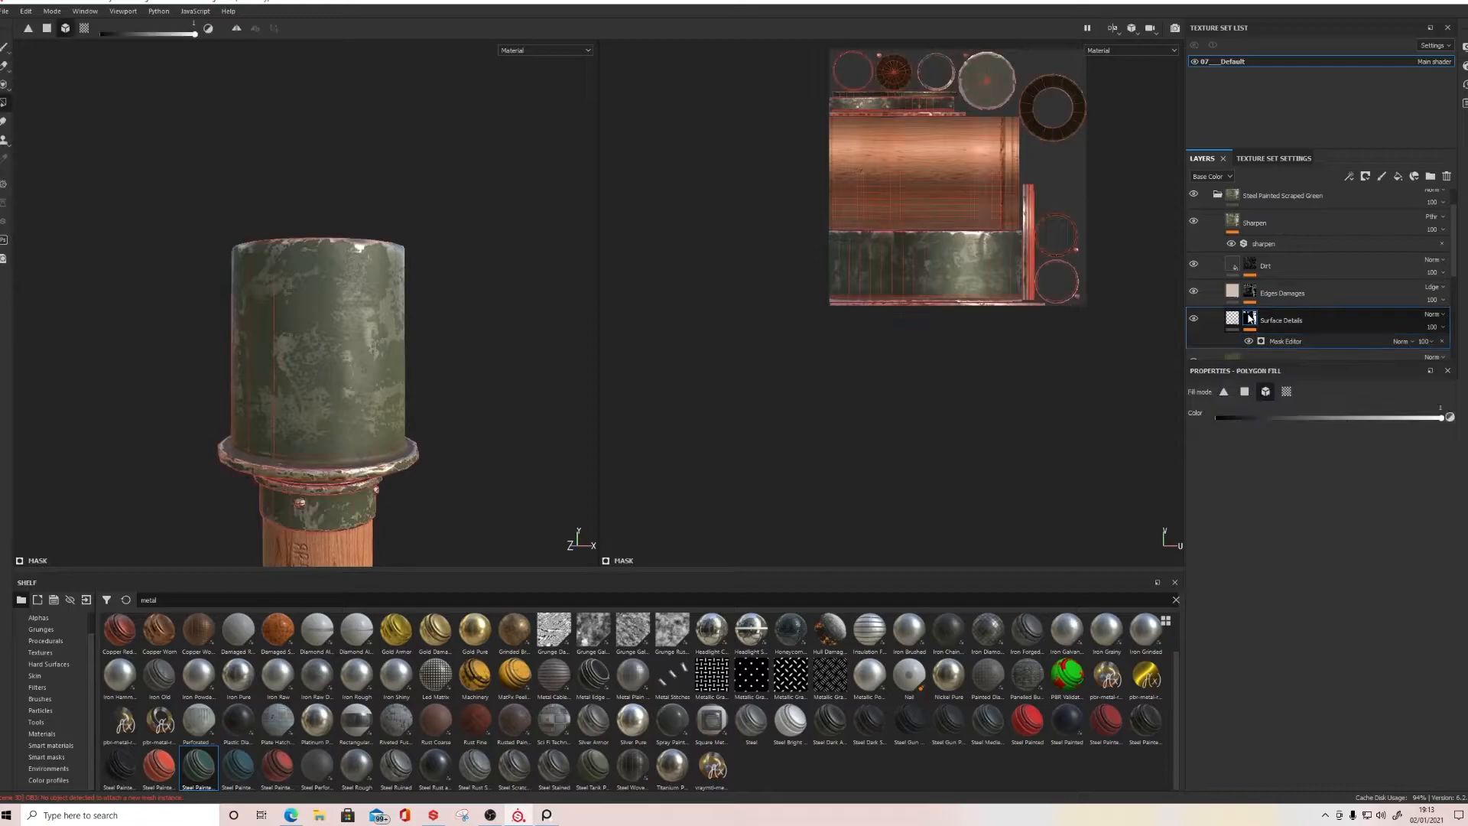
{"action": "left_click", "coordinate": [1250, 291]}
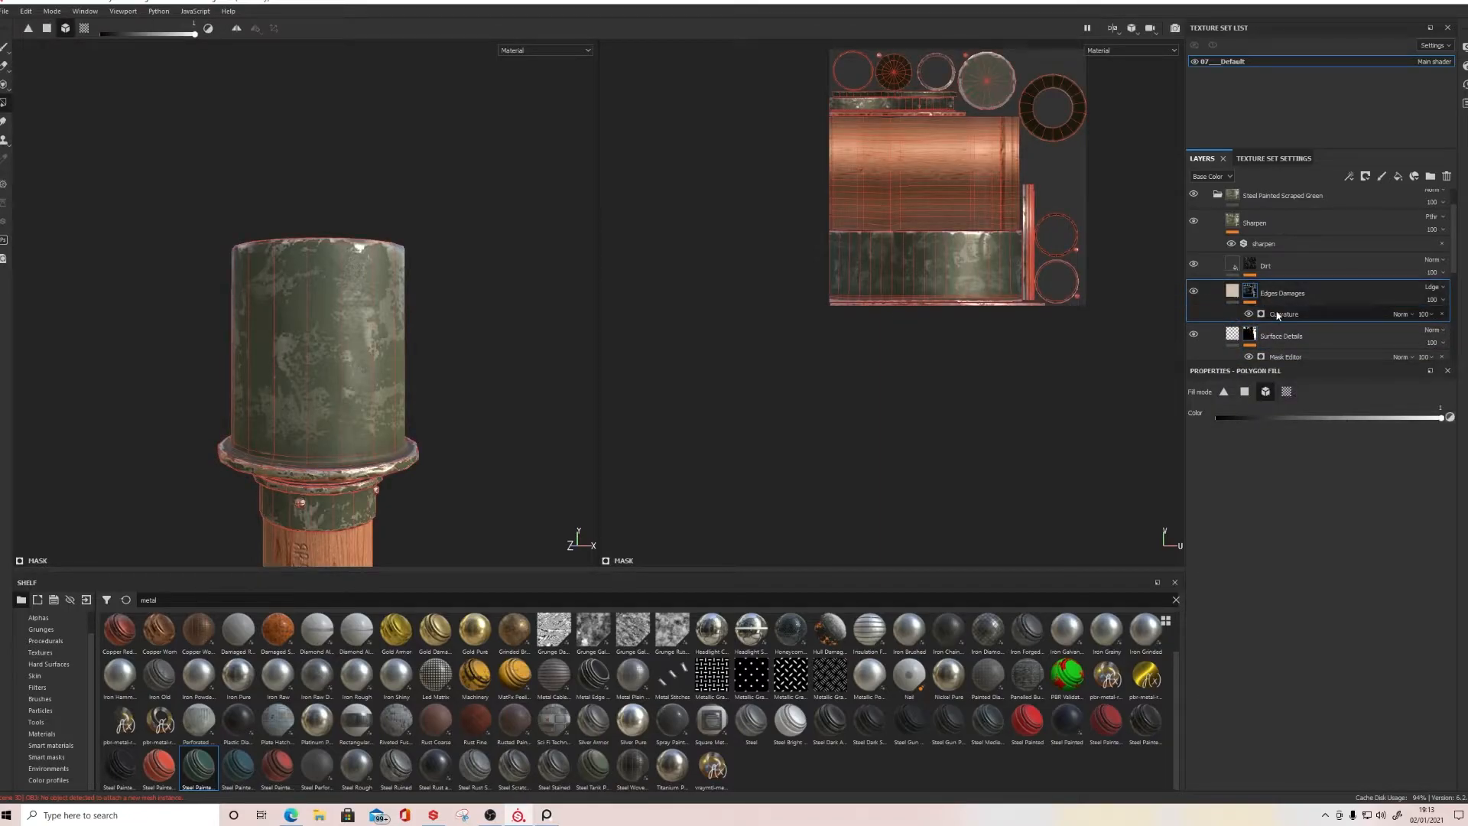
{"action": "left_click", "coordinate": [1277, 315]}
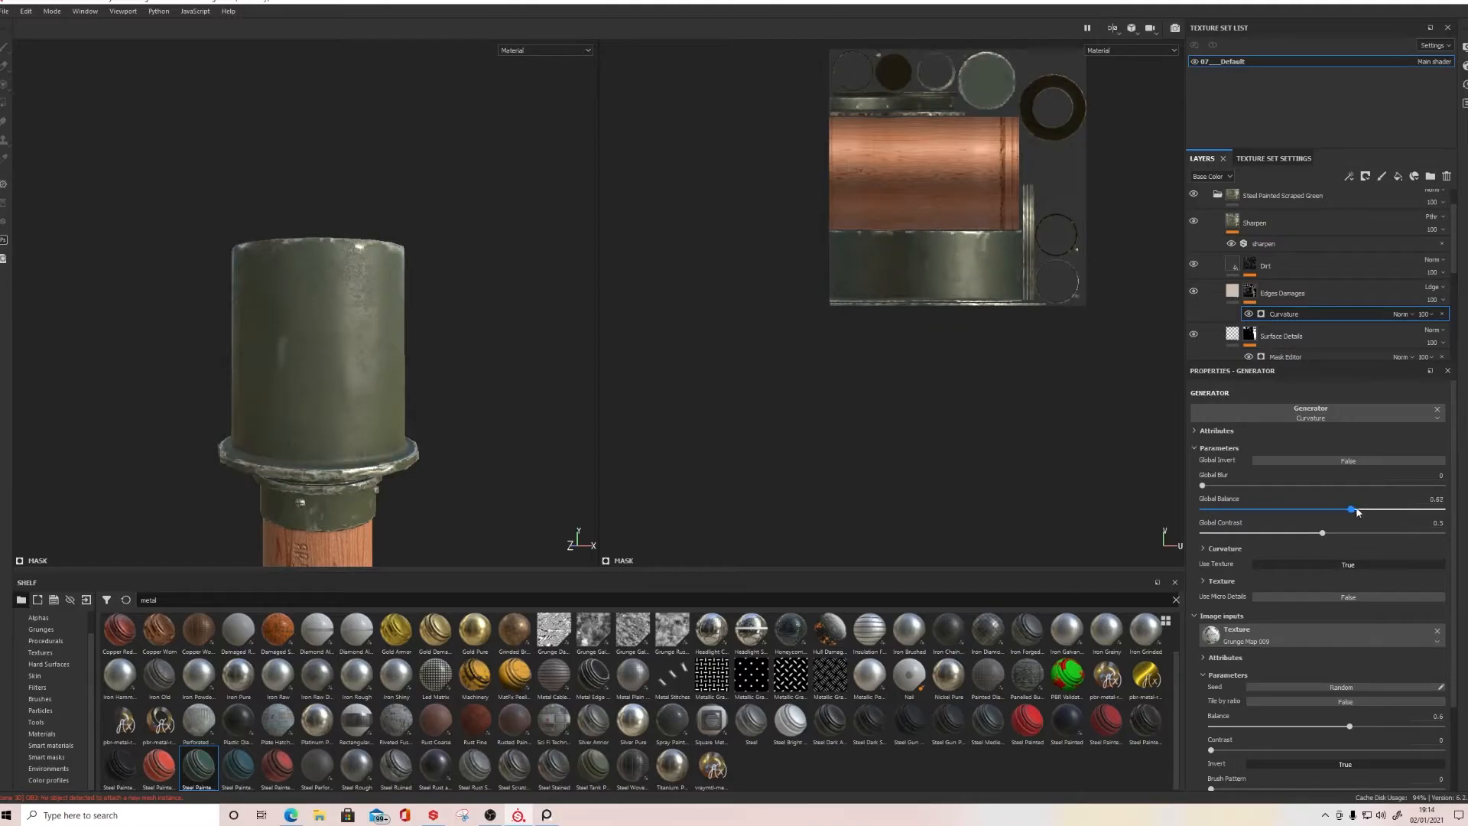
{"action": "left_click_drag", "start_coordinate": [1371, 512], "coordinate": [1402, 537]}
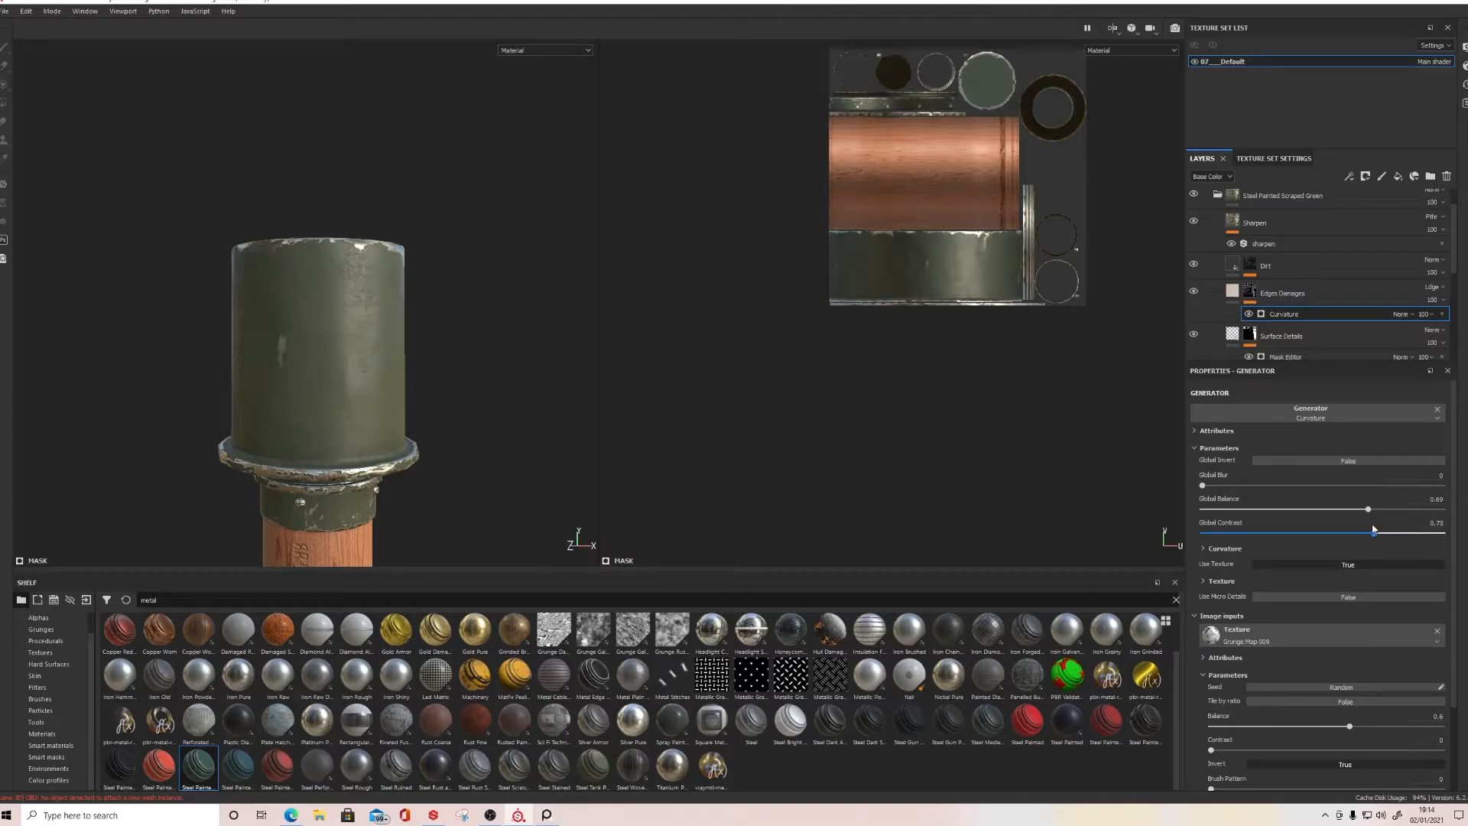
{"action": "mouse_move", "coordinate": [1340, 534]}
{"action": "left_mouse_down"}
{"action": "mouse_move", "coordinate": [1291, 539]}
{"action": "mouse_move", "coordinate": [1330, 535]}
{"action": "left_mouse_up"}
{"action": "mouse_move", "coordinate": [1223, 487]}
{"action": "left_mouse_down"}
{"action": "mouse_move", "coordinate": [1284, 498]}
{"action": "mouse_move", "coordinate": [1210, 500]}
{"action": "left_mouse_up"}
{"action": "left_click_drag", "start_coordinate": [1368, 509], "coordinate": [1339, 517]}
Step: Check the edge wear around the head and set the Balance of the Curvature generator's grunge texture to 0.68
{"action": "left_click_drag", "start_coordinate": [459, 391], "coordinate": [395, 381], "text": "alt"}
{"action": "middle_click_drag", "start_coordinate": [481, 396], "coordinate": [439, 351], "text": "alt"}
{"action": "left_click_drag", "start_coordinate": [438, 352], "coordinate": [321, 406], "text": "alt"}
{"action": "middle_click_drag", "start_coordinate": [489, 458], "coordinate": [413, 421], "text": "alt"}
{"action": "right_click_drag", "start_coordinate": [573, 452], "coordinate": [382, 452], "text": "alt"}
{"action": "left_click_drag", "start_coordinate": [382, 452], "coordinate": [180, 420], "text": "alt"}
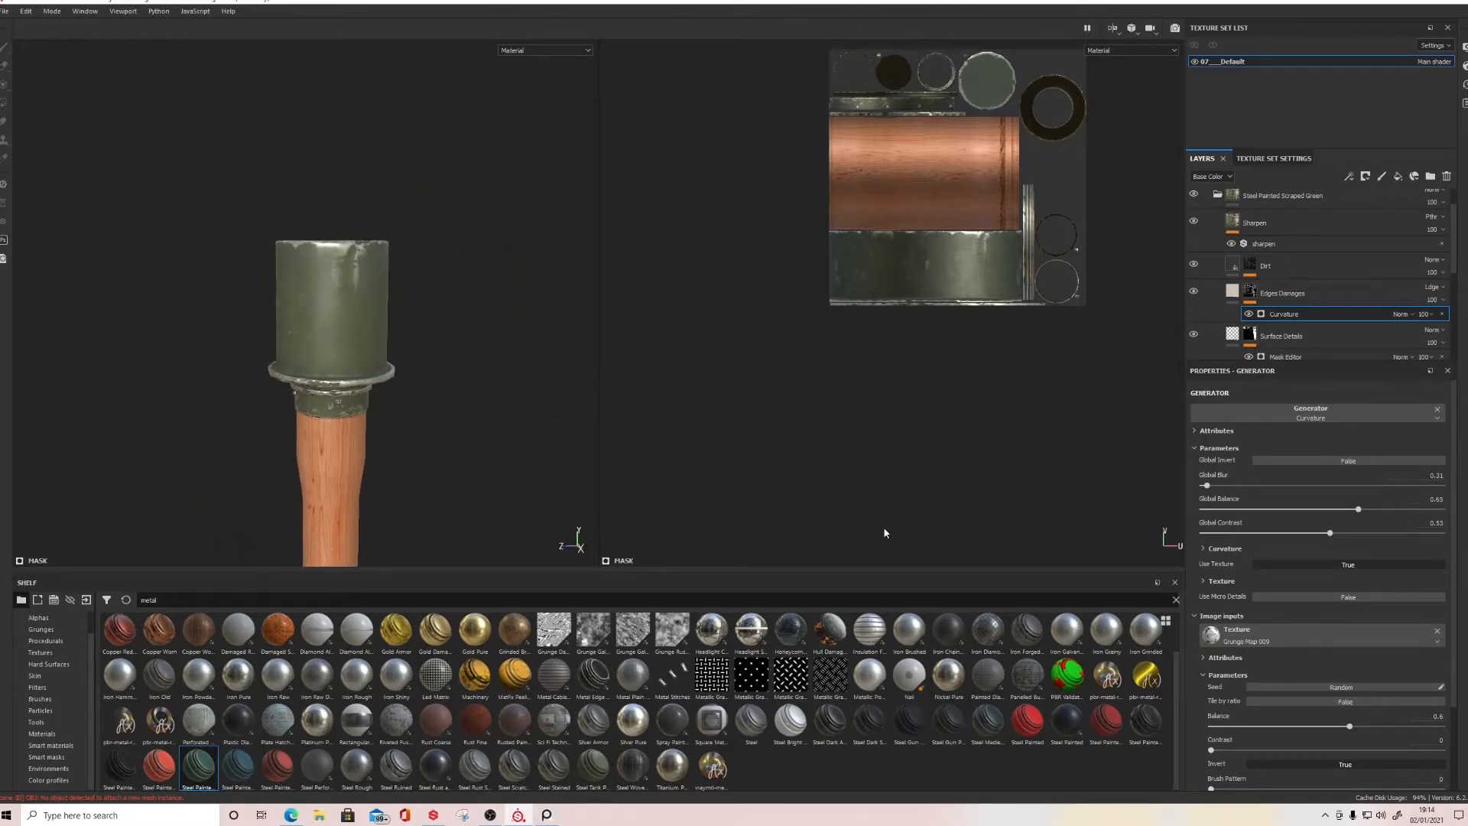
{"action": "scroll", "coordinate": [1230, 651], "scroll_direction": "down", "scroll_amount": 1}
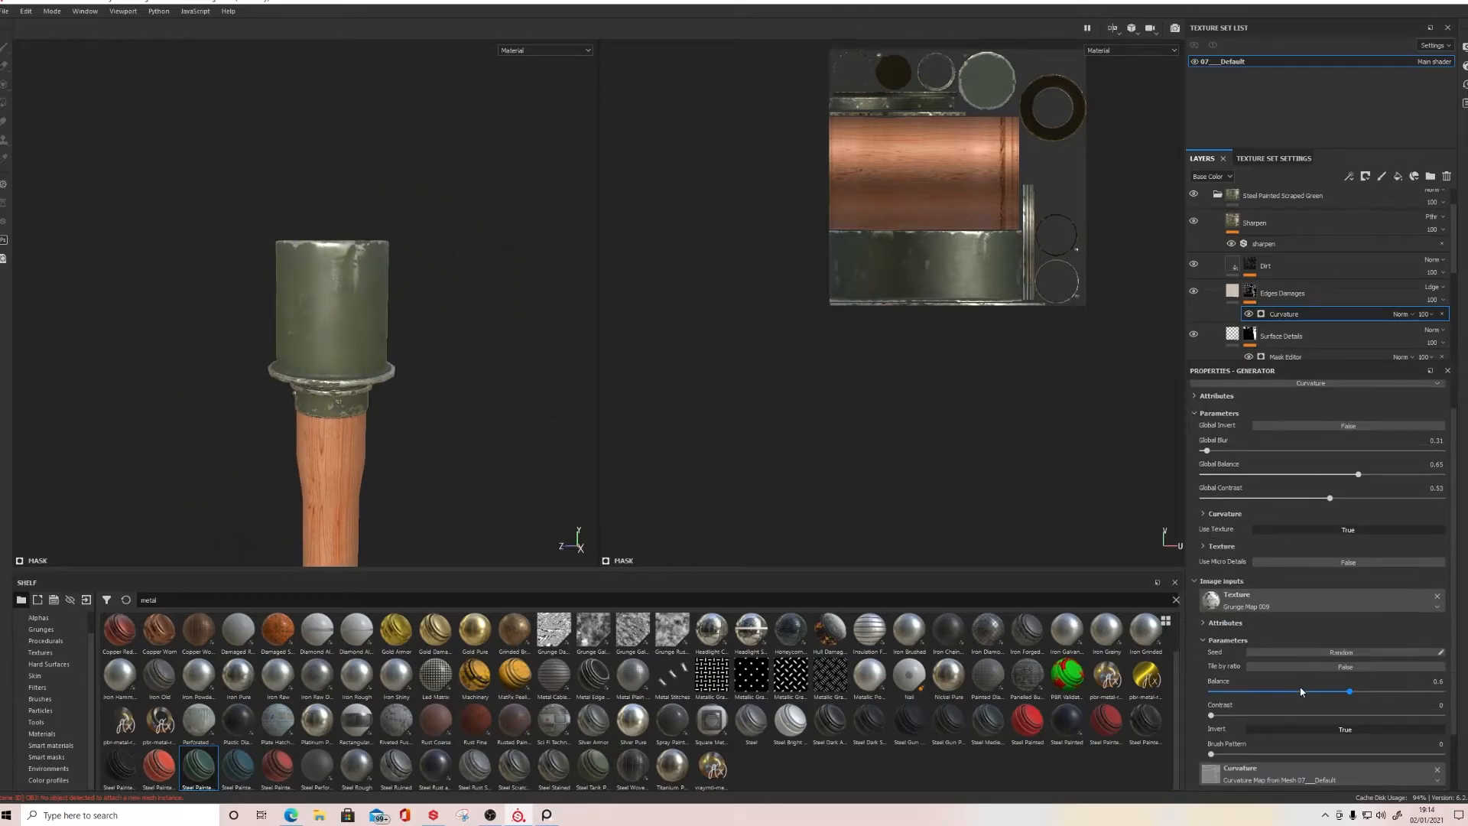
{"action": "mouse_move", "coordinate": [1349, 691]}
{"action": "left_mouse_down"}
{"action": "mouse_move", "coordinate": [1397, 692]}
{"action": "mouse_move", "coordinate": [1261, 692]}
{"action": "mouse_move", "coordinate": [1374, 703]}
{"action": "left_mouse_up"}
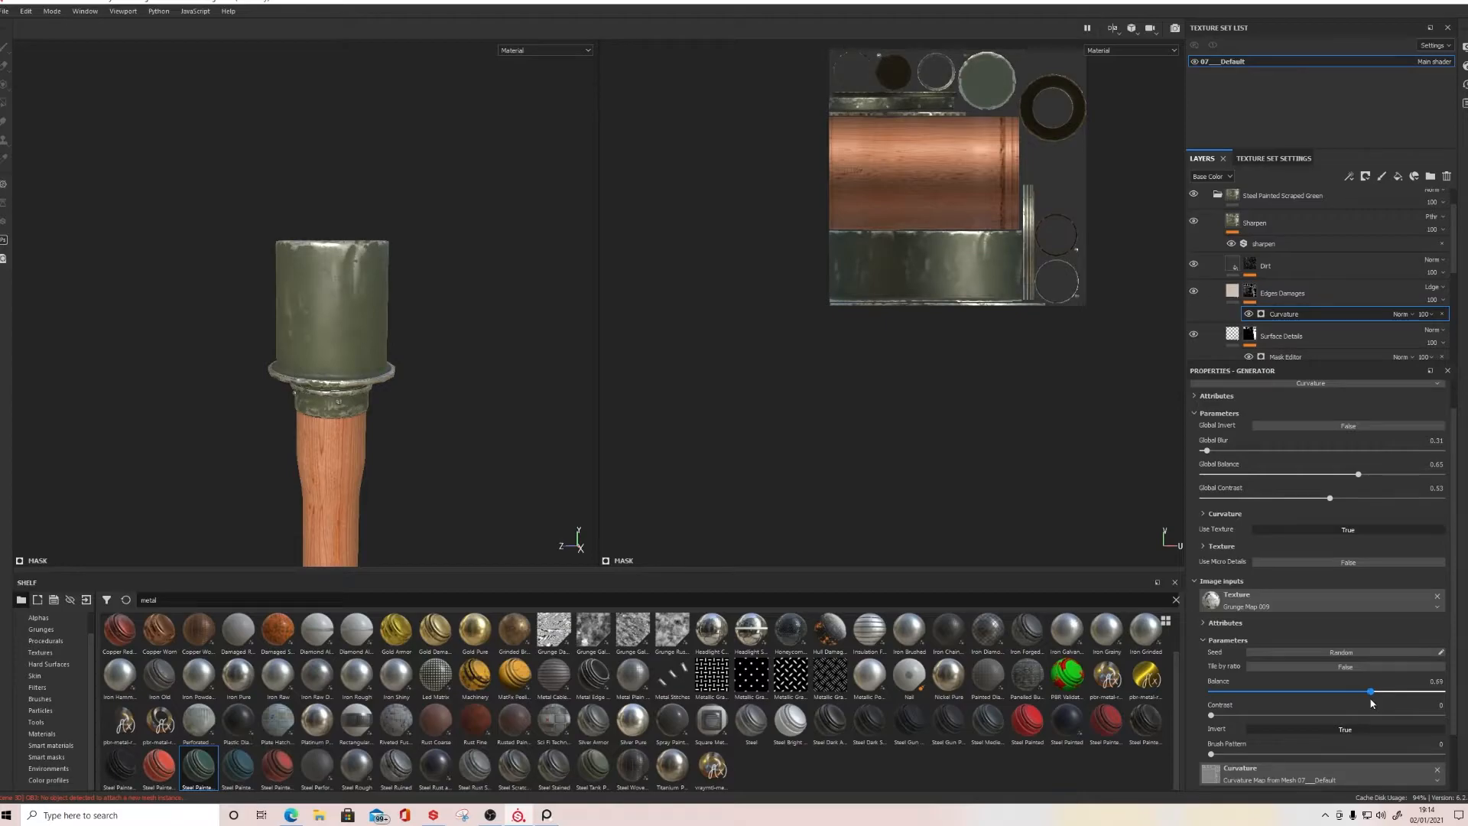
{"action": "scroll", "coordinate": [1305, 710], "scroll_direction": "down", "scroll_amount": 1}
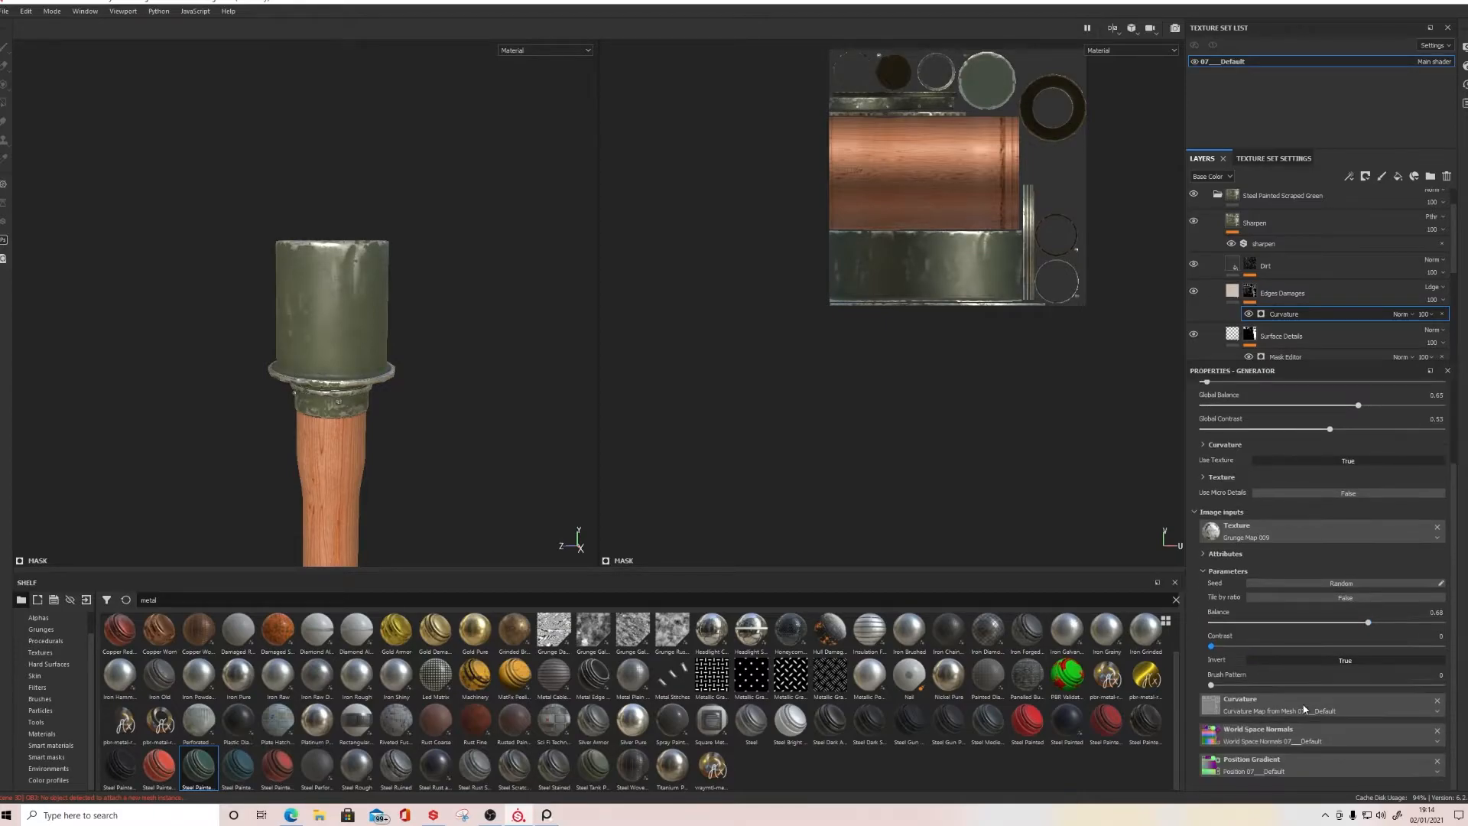
Step: In the Dirt mask's Grunge Scratches Rough fill, set Balance to 0.94, Contrast to 0.31 and Scratch Tiling to 1
{"action": "left_click", "coordinate": [1250, 268]}
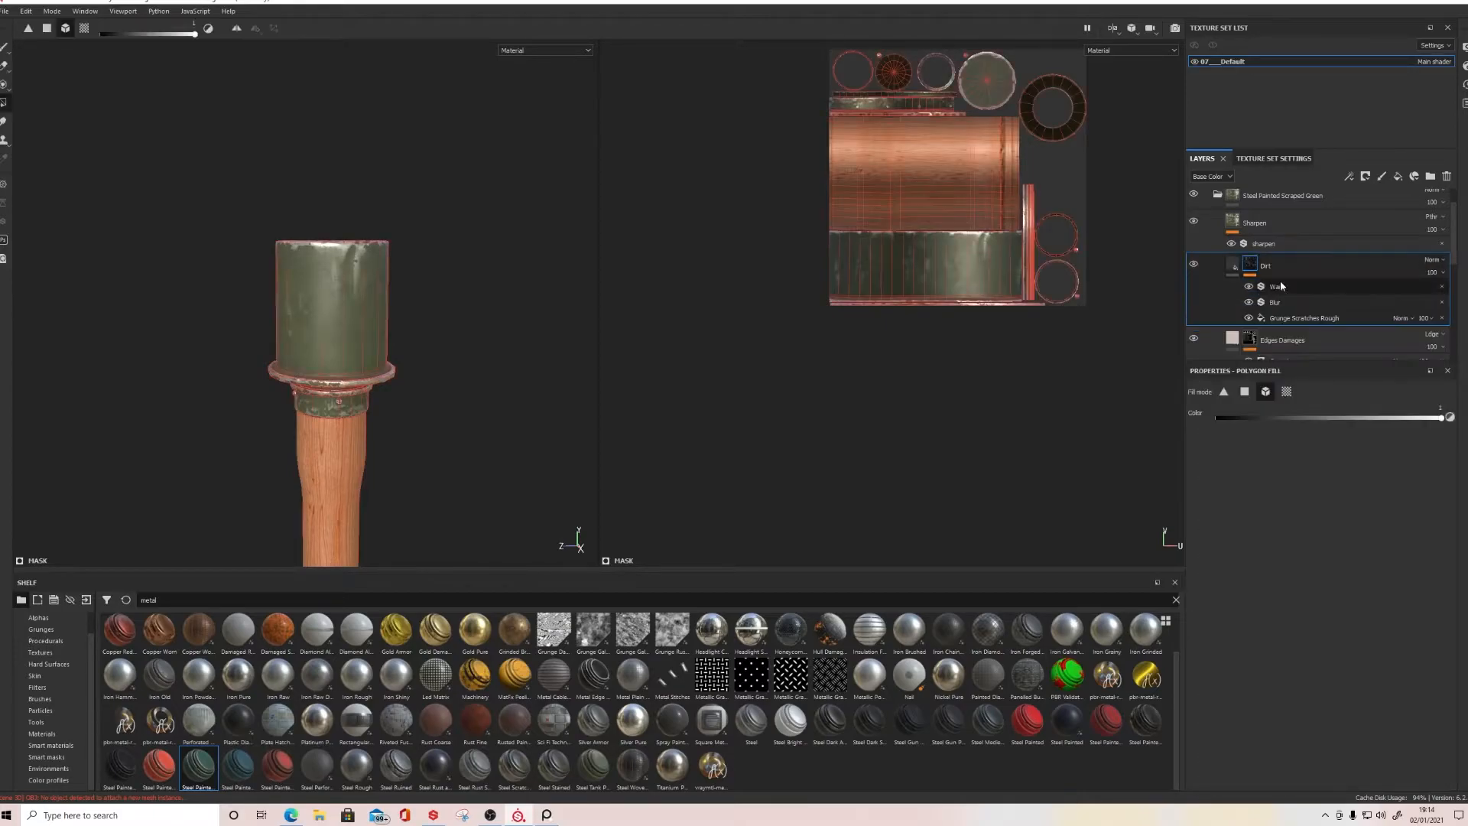
{"action": "left_click", "coordinate": [1302, 318]}
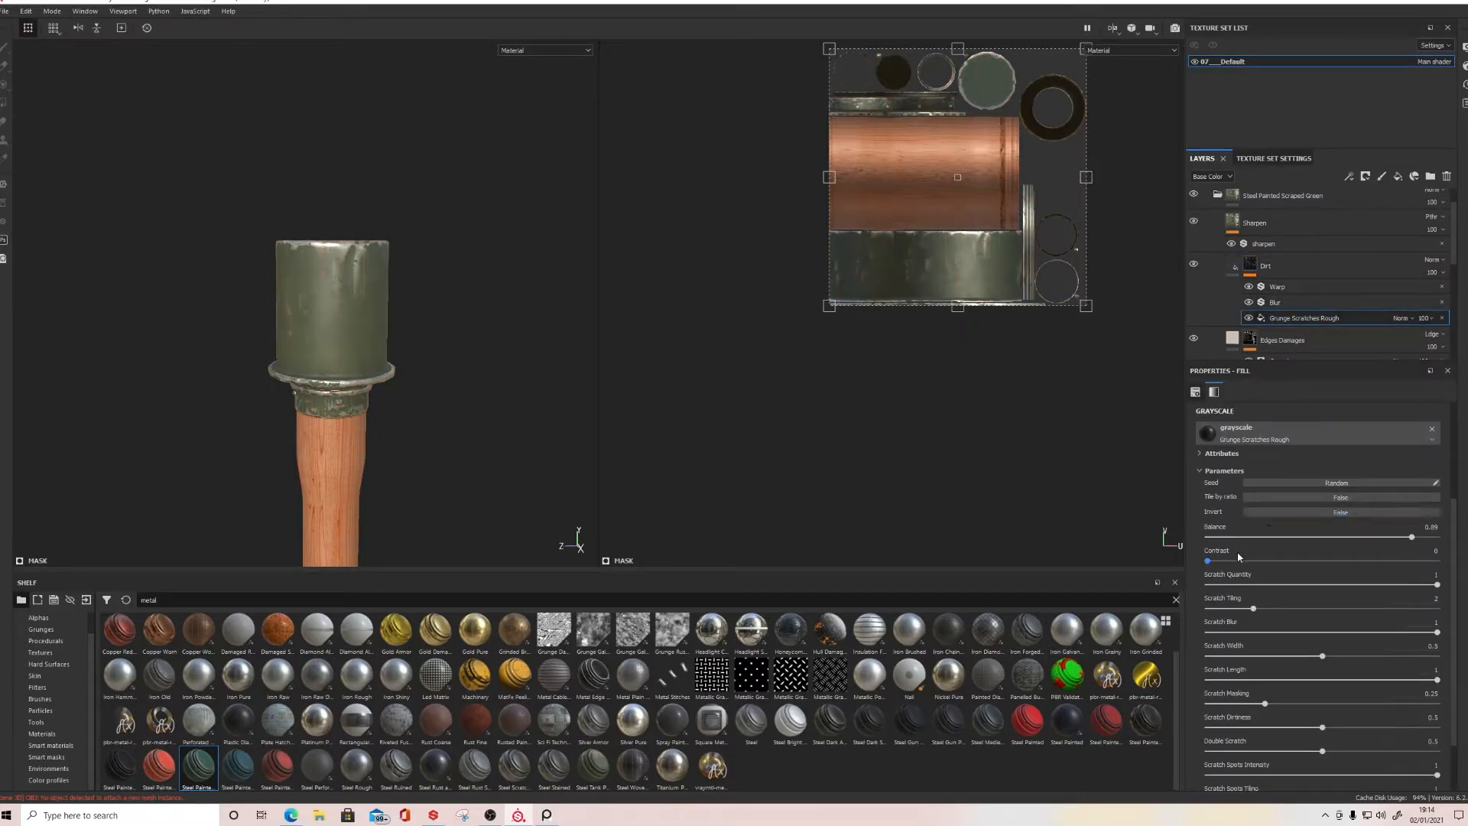
{"action": "left_click_drag", "start_coordinate": [1267, 573], "coordinate": [1431, 542]}
{"action": "left_click_drag", "start_coordinate": [1420, 562], "coordinate": [1279, 575]}
{"action": "mouse_move", "coordinate": [1208, 610]}
{"action": "left_mouse_down"}
{"action": "mouse_move", "coordinate": [1258, 611]}
{"action": "mouse_move", "coordinate": [1207, 609]}
{"action": "left_mouse_up"}
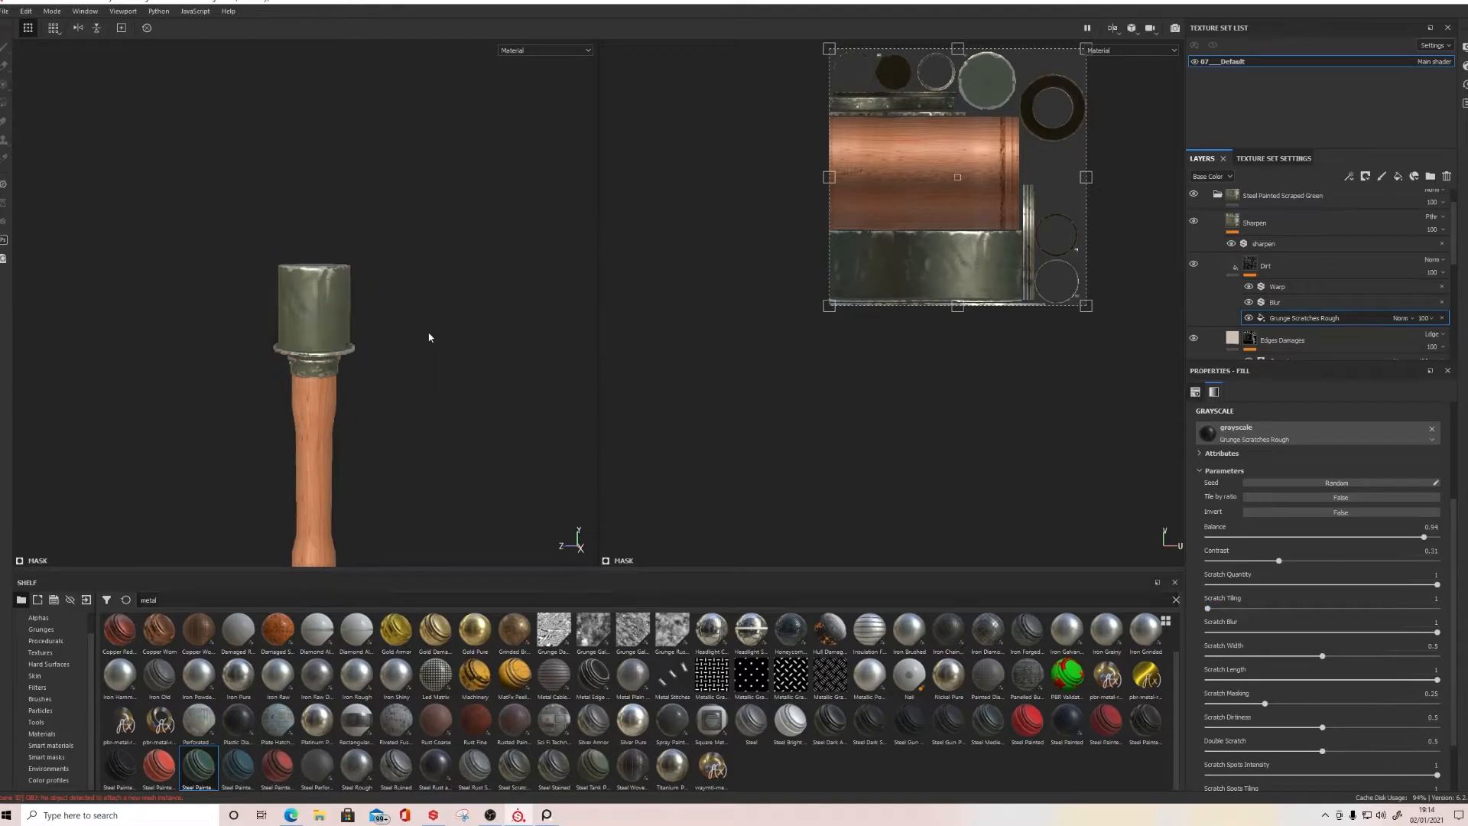
Step: Examine the dirt and scratches on the grenade's head and collar from several sides, near and far
{"action": "scroll", "coordinate": [429, 334], "scroll_direction": "up", "scroll_amount": 3}
{"action": "scroll", "coordinate": [264, 409], "scroll_direction": "down", "scroll_amount": 5}
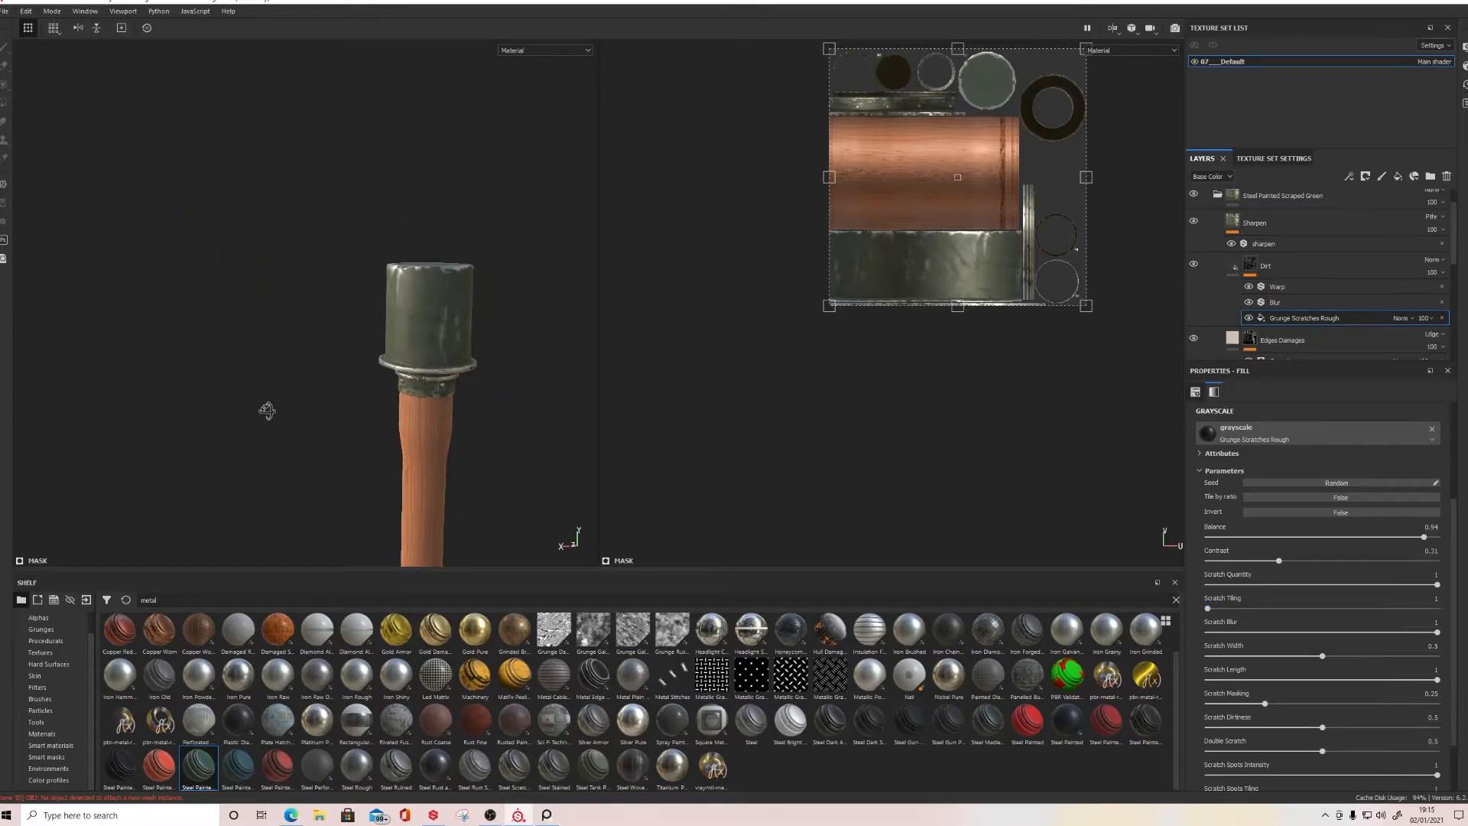
{"action": "left_click_drag", "start_coordinate": [259, 420], "coordinate": [558, 393], "text": "alt"}
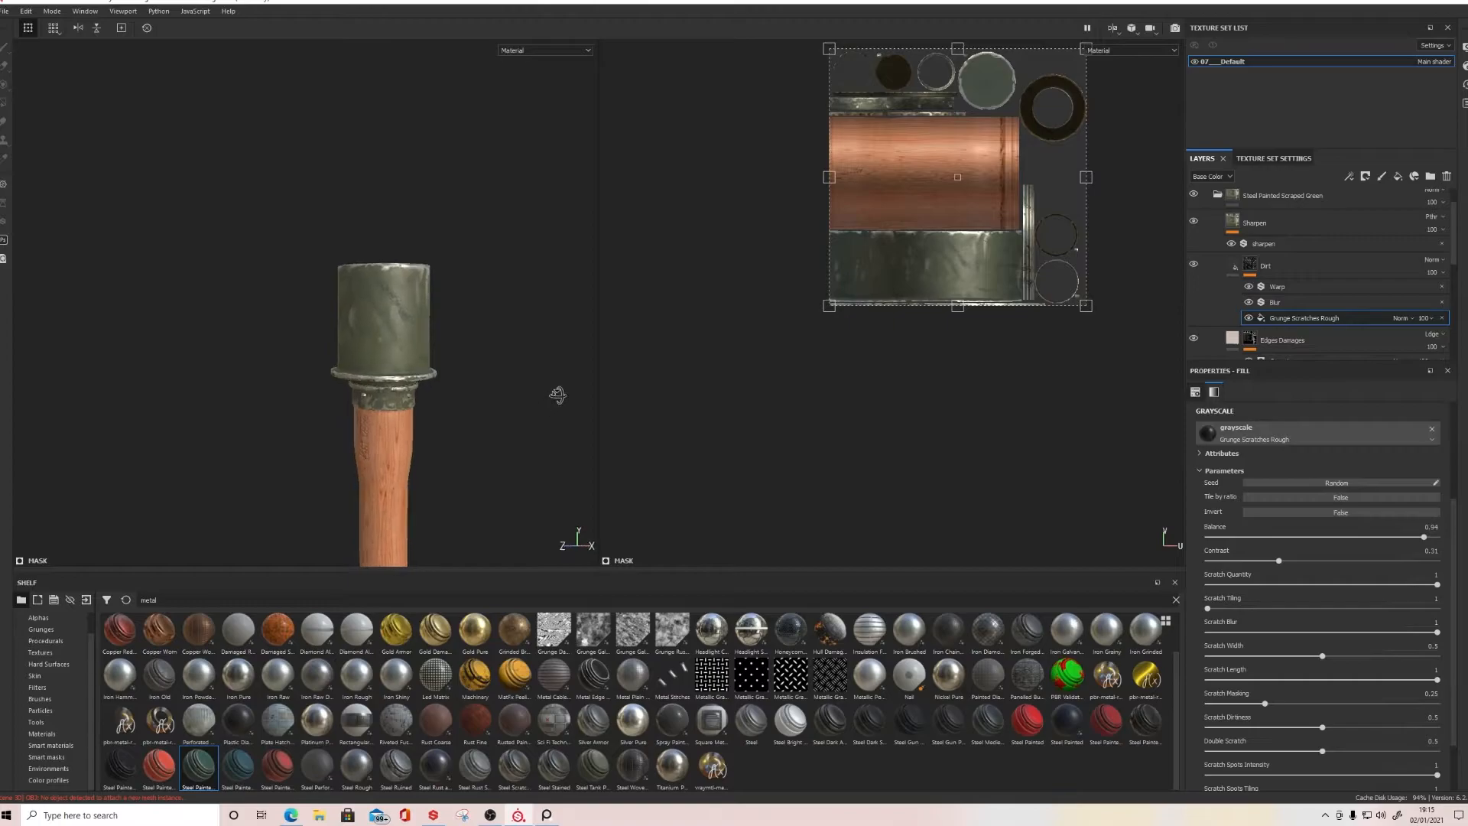
{"action": "scroll", "coordinate": [478, 445], "scroll_direction": "up", "scroll_amount": 5}
{"action": "left_click_drag", "start_coordinate": [478, 445], "coordinate": [564, 504], "text": "alt"}
{"action": "middle_click_drag", "start_coordinate": [530, 514], "coordinate": [497, 413], "text": "alt"}
{"action": "scroll", "coordinate": [496, 413], "scroll_direction": "down", "scroll_amount": 4}
{"action": "left_click_drag", "start_coordinate": [458, 417], "coordinate": [199, 396], "text": "alt"}
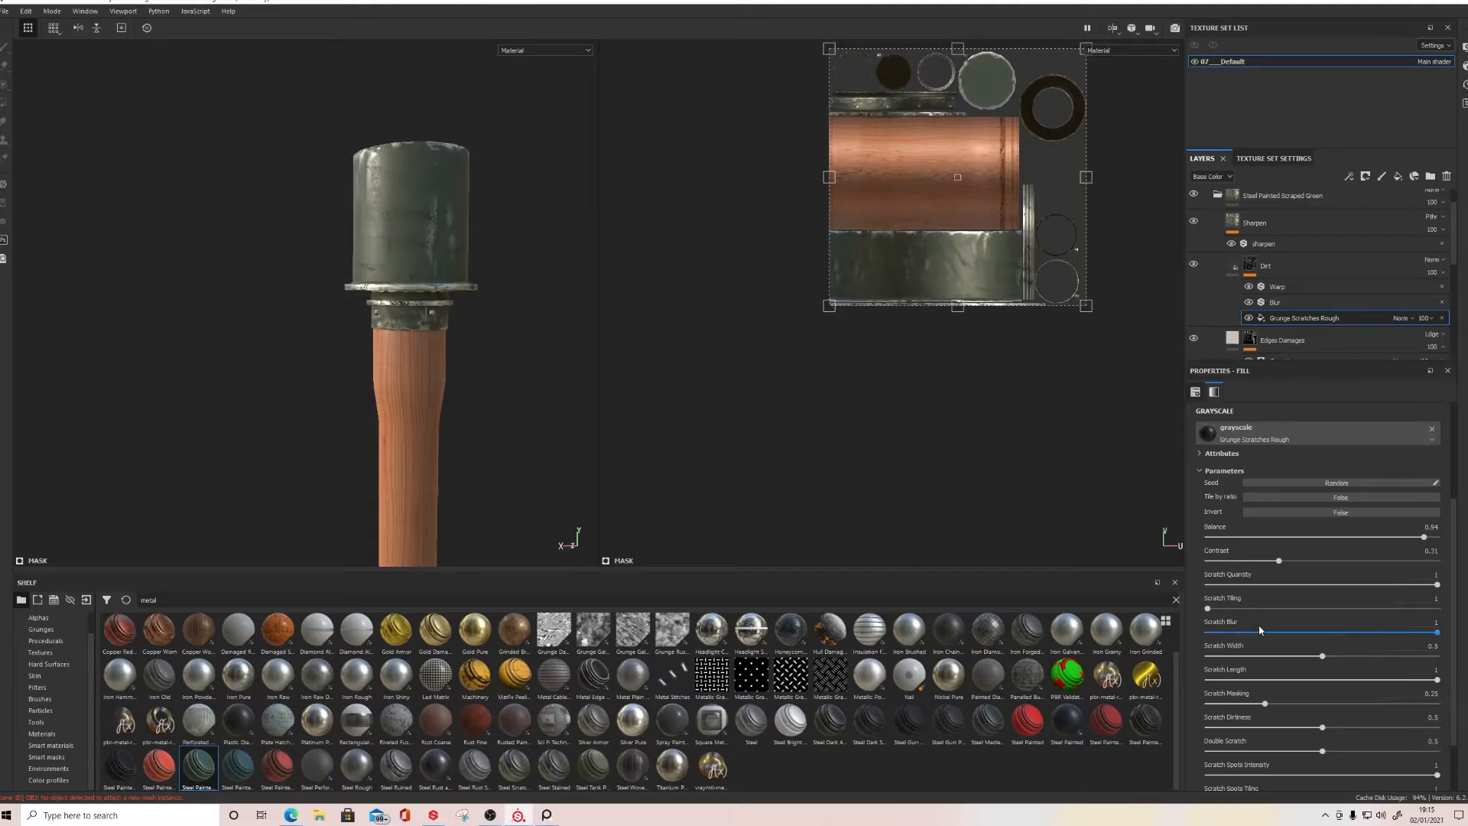
Step: Shrink the Grunge Scratches Rough fill's UV projection to the area covered by the handle and head cylinder islands
{"action": "scroll", "coordinate": [1043, 187], "scroll_direction": "down", "scroll_amount": 1}
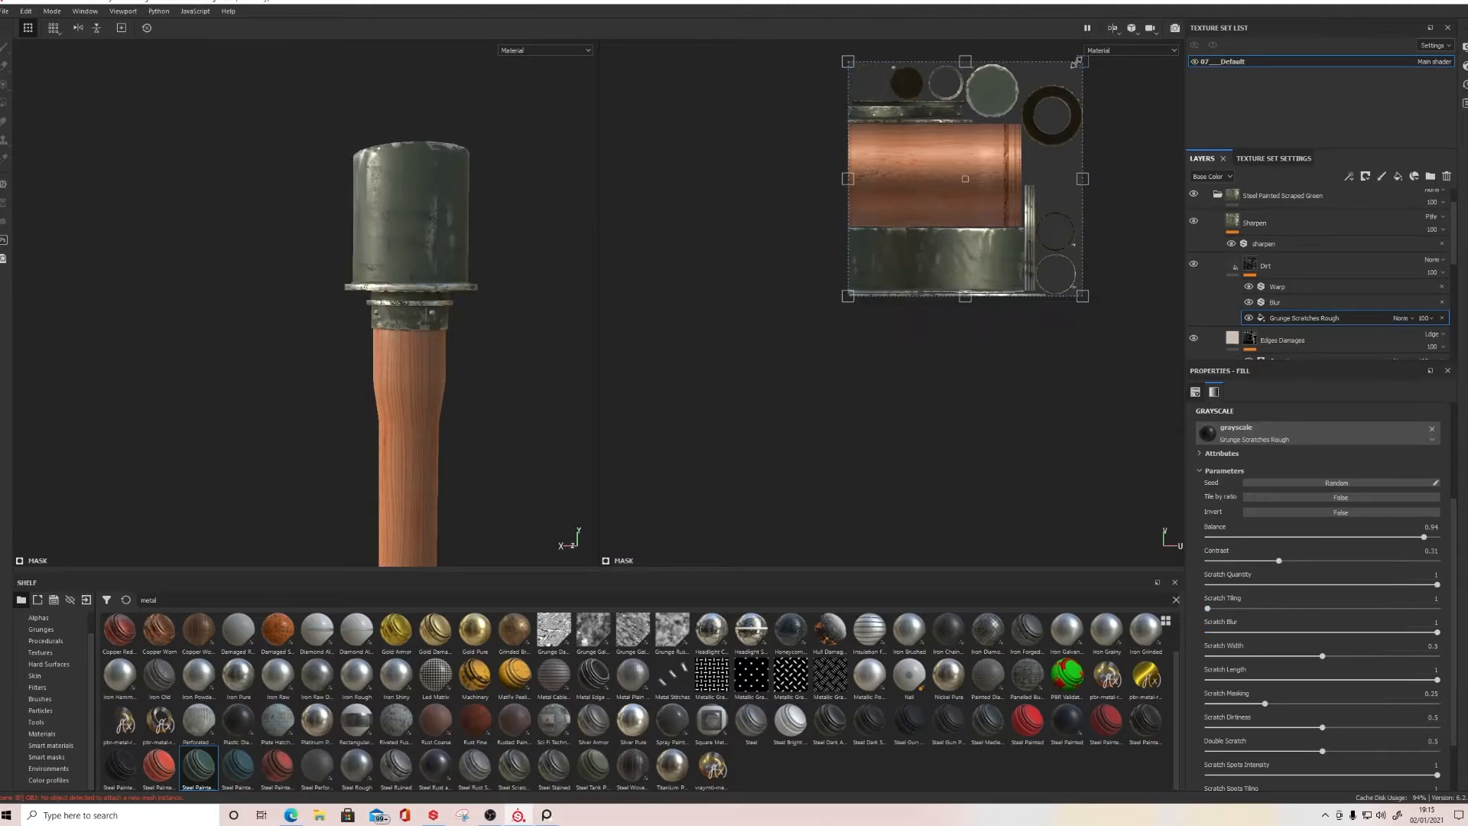
{"action": "left_click_drag", "start_coordinate": [1080, 67], "coordinate": [1023, 125]}
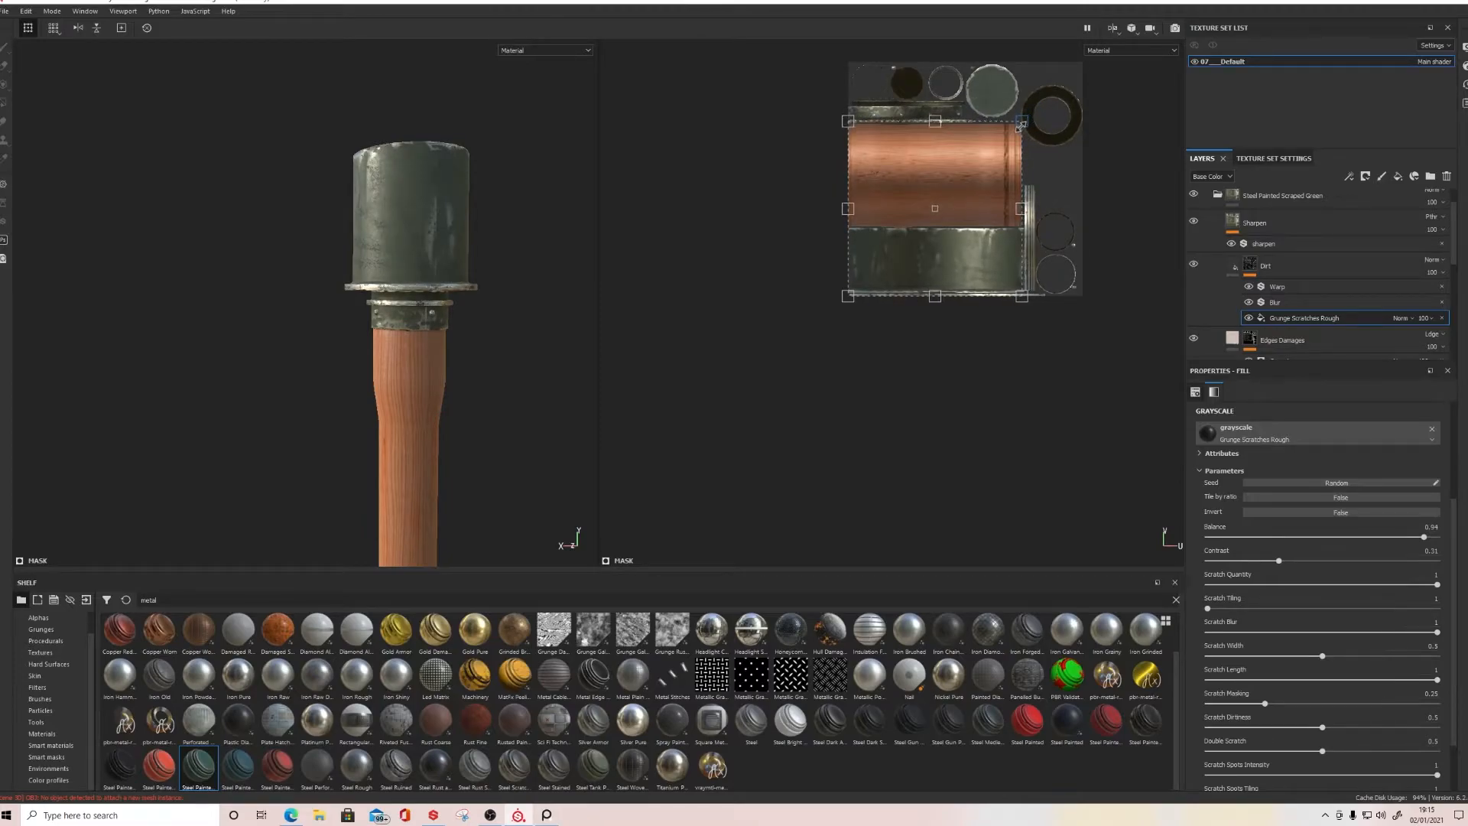
{"action": "scroll", "coordinate": [1263, 221], "scroll_direction": "up", "scroll_amount": 1}
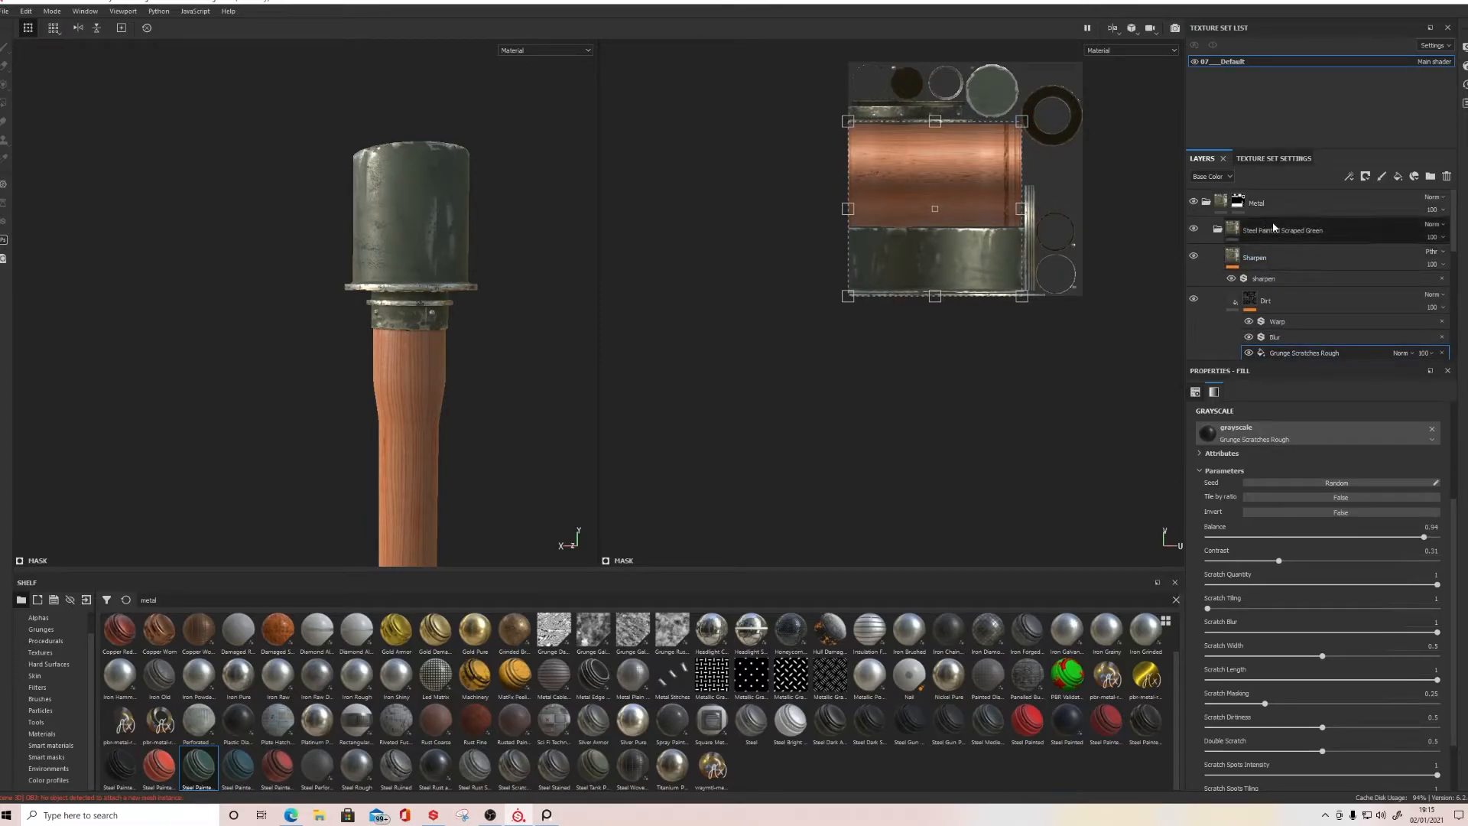
Step: Shrink the Dirt layer's own fill UV projection toward the area covered by the handle and head cylinder islands
{"action": "left_click", "coordinate": [1273, 227]}
{"action": "left_click", "coordinate": [1218, 229]}
{"action": "left_click", "coordinate": [1218, 229]}
{"action": "left_click", "coordinate": [1254, 303]}
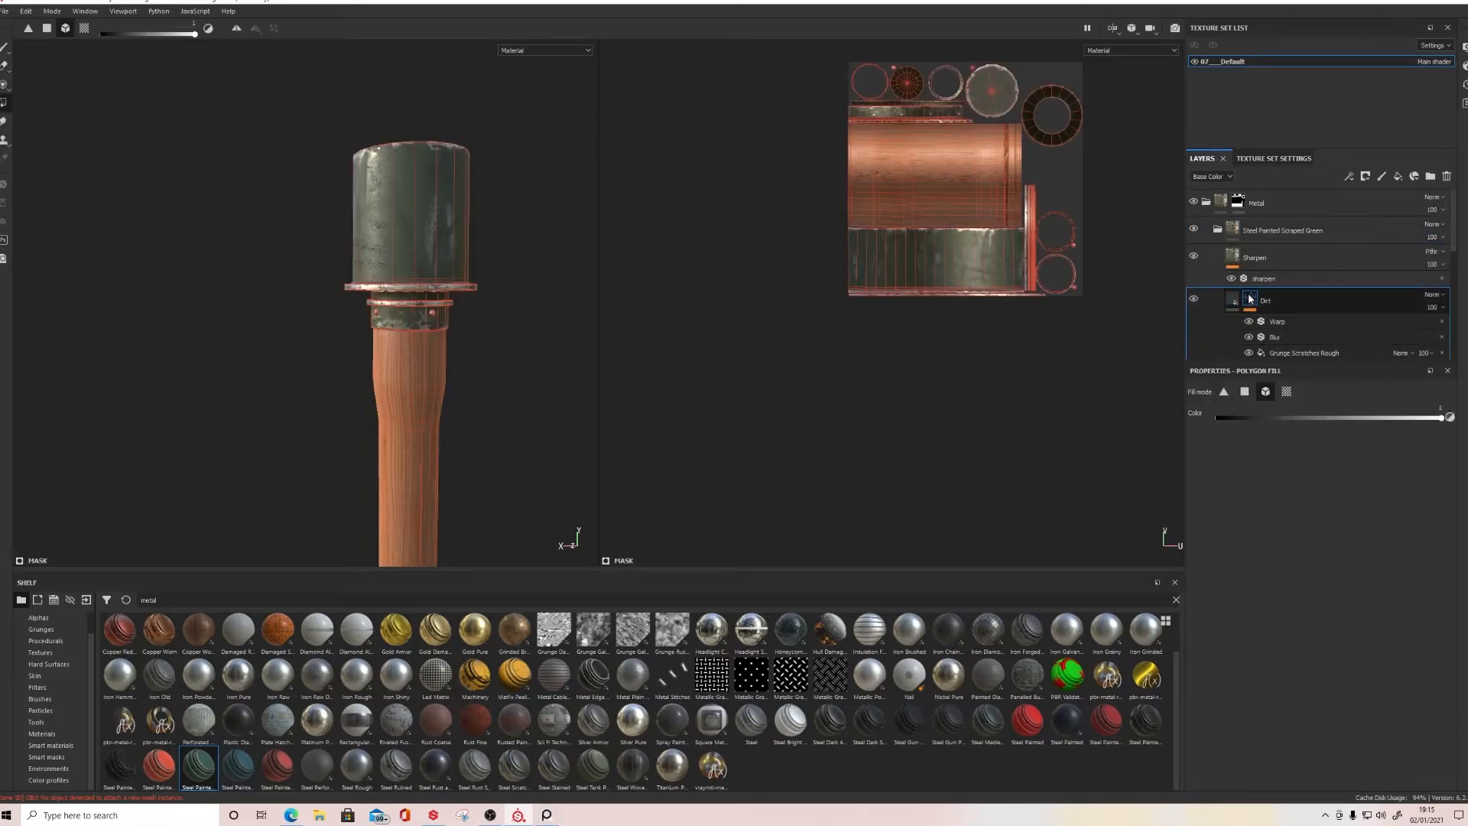
{"action": "left_click", "coordinate": [1235, 301]}
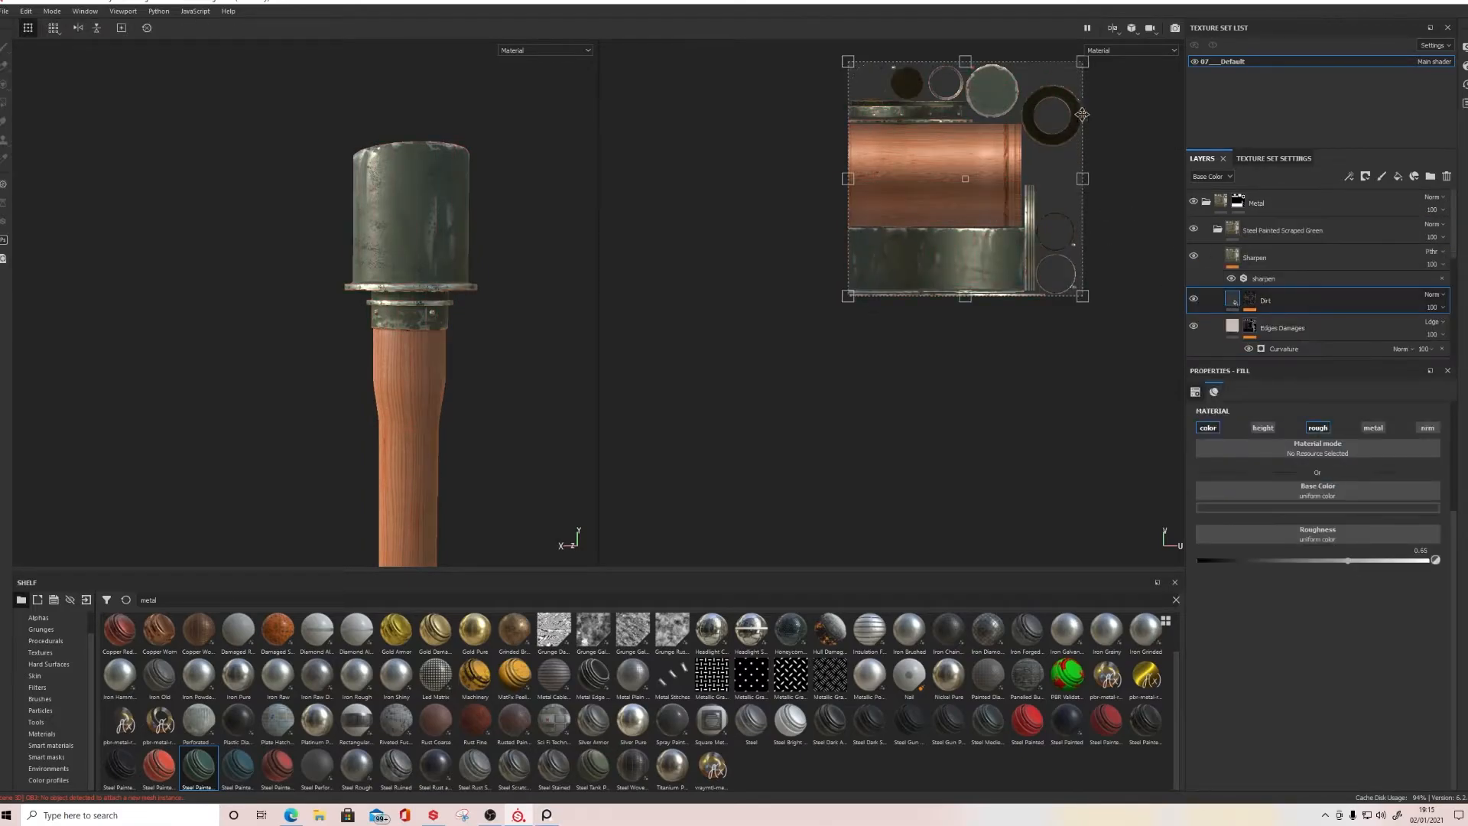
{"action": "left_click_drag", "start_coordinate": [1080, 64], "coordinate": [993, 122]}
Step: Move the Edges Damages fill's UV projection onto the border between the handle and head cylinder islands
{"action": "scroll", "coordinate": [1268, 281], "scroll_direction": "down", "scroll_amount": 2}
{"action": "left_click", "coordinate": [1250, 260]}
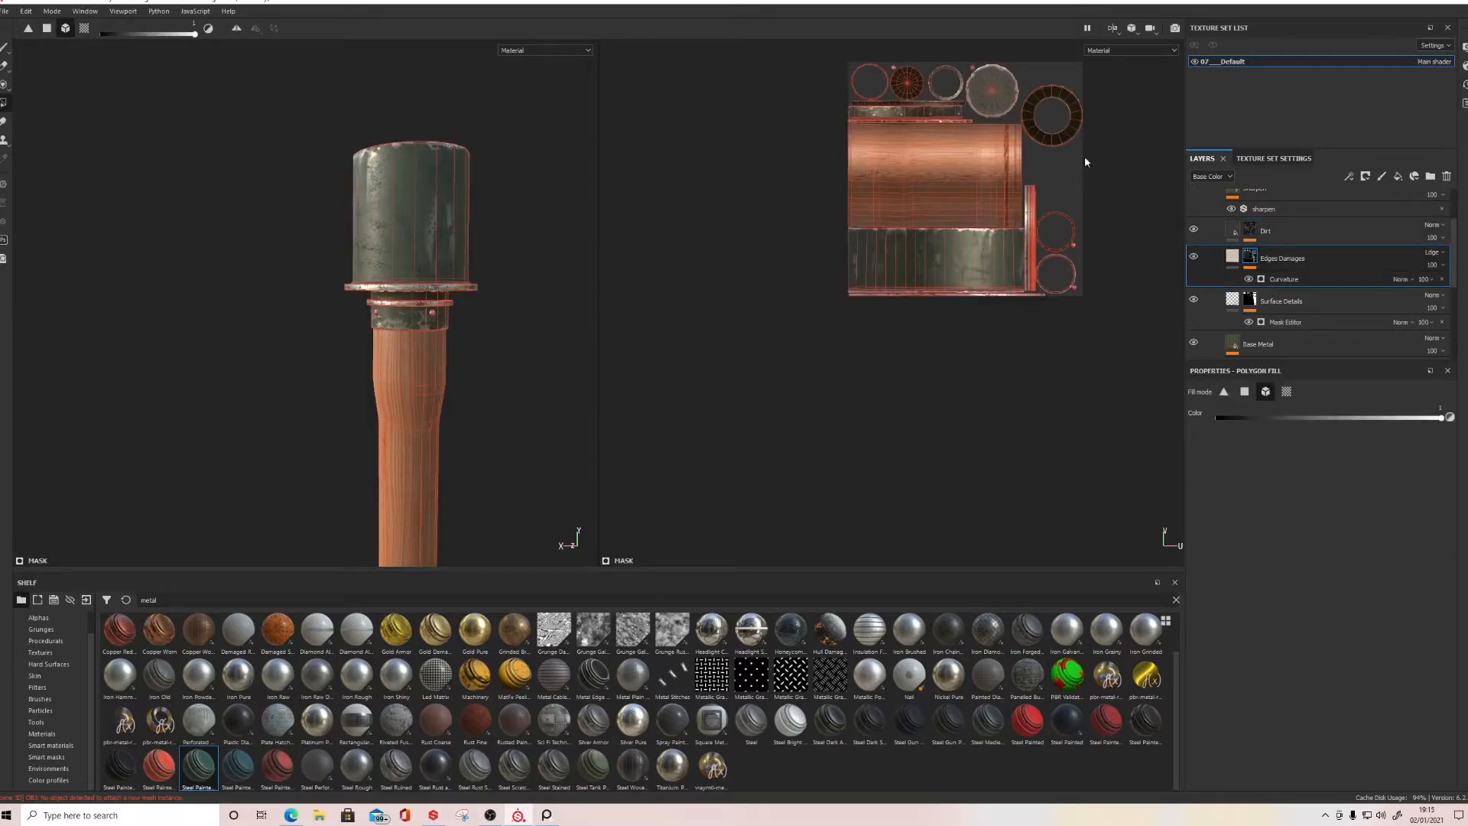
{"action": "left_click", "coordinate": [1232, 258]}
{"action": "left_click_drag", "start_coordinate": [999, 186], "coordinate": [966, 228]}
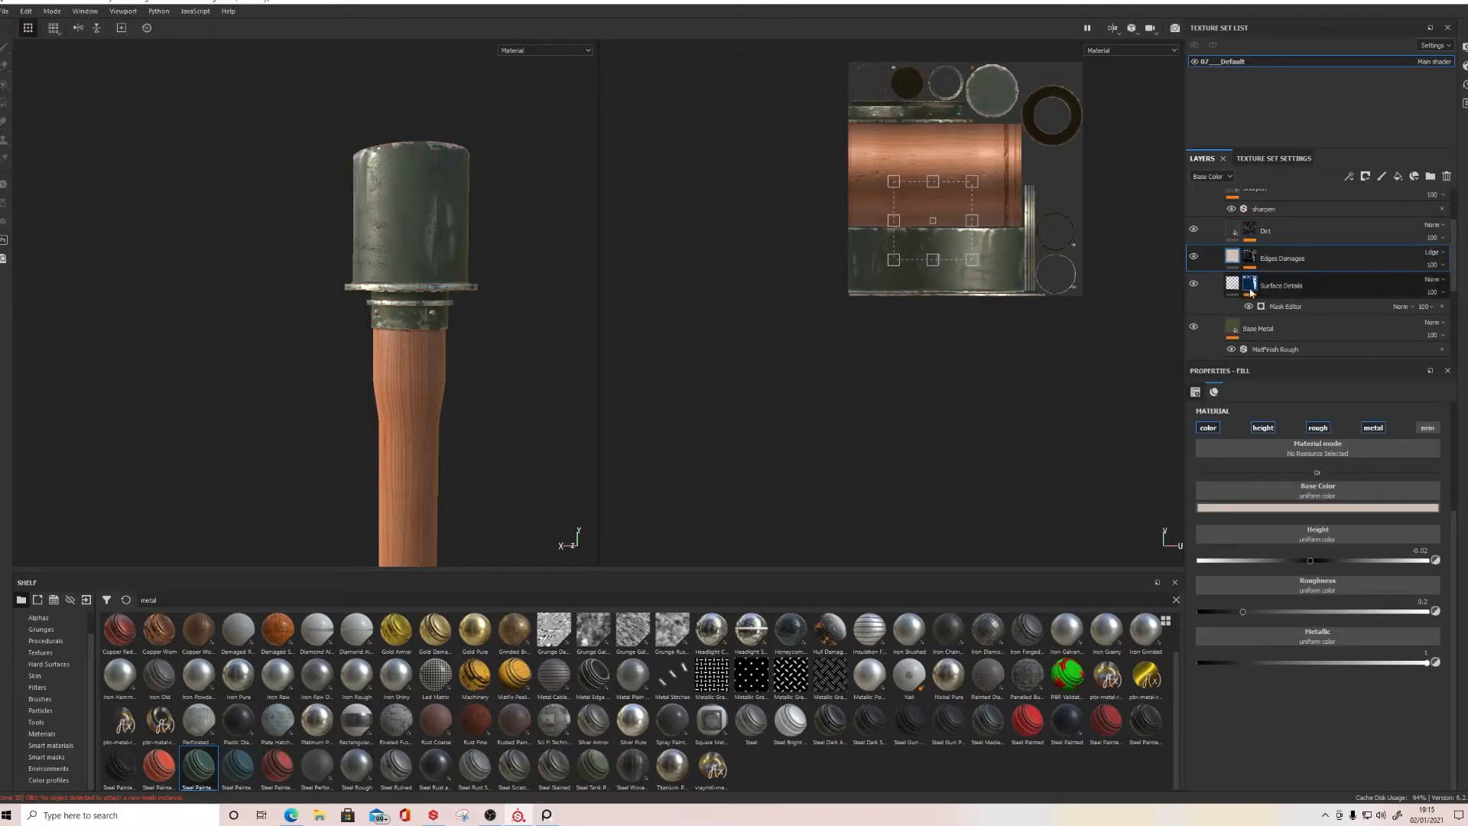
Step: Shrink the Surface Details fill's UV projection to the handle and head cylinder islands and check the head
{"action": "left_click", "coordinate": [1232, 286]}
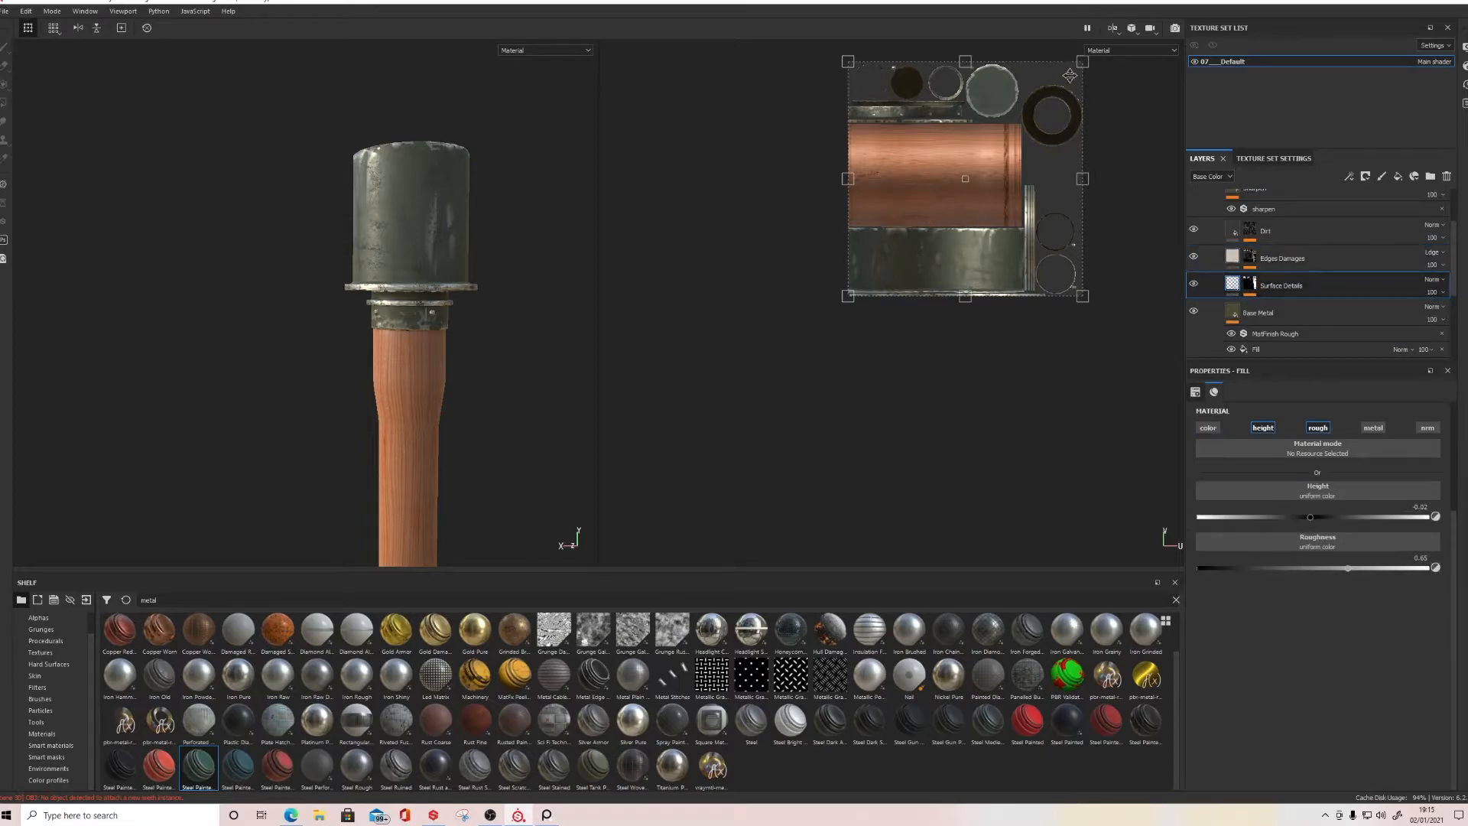
{"action": "left_click_drag", "start_coordinate": [1079, 66], "coordinate": [1021, 127]}
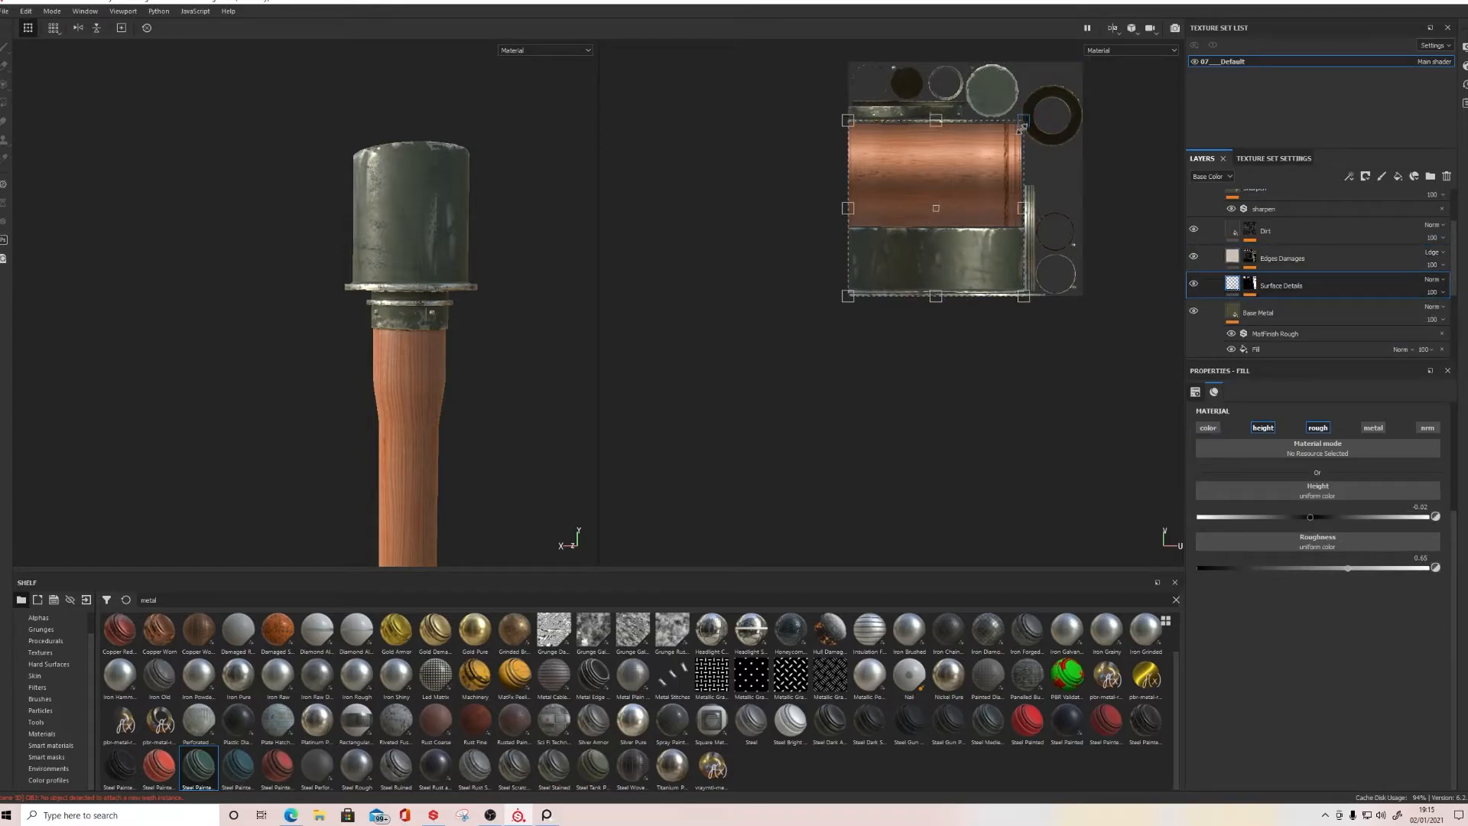
{"action": "scroll", "coordinate": [481, 274], "scroll_direction": "up", "scroll_amount": 5}
{"action": "left_click_drag", "start_coordinate": [482, 291], "coordinate": [448, 367], "text": "alt"}
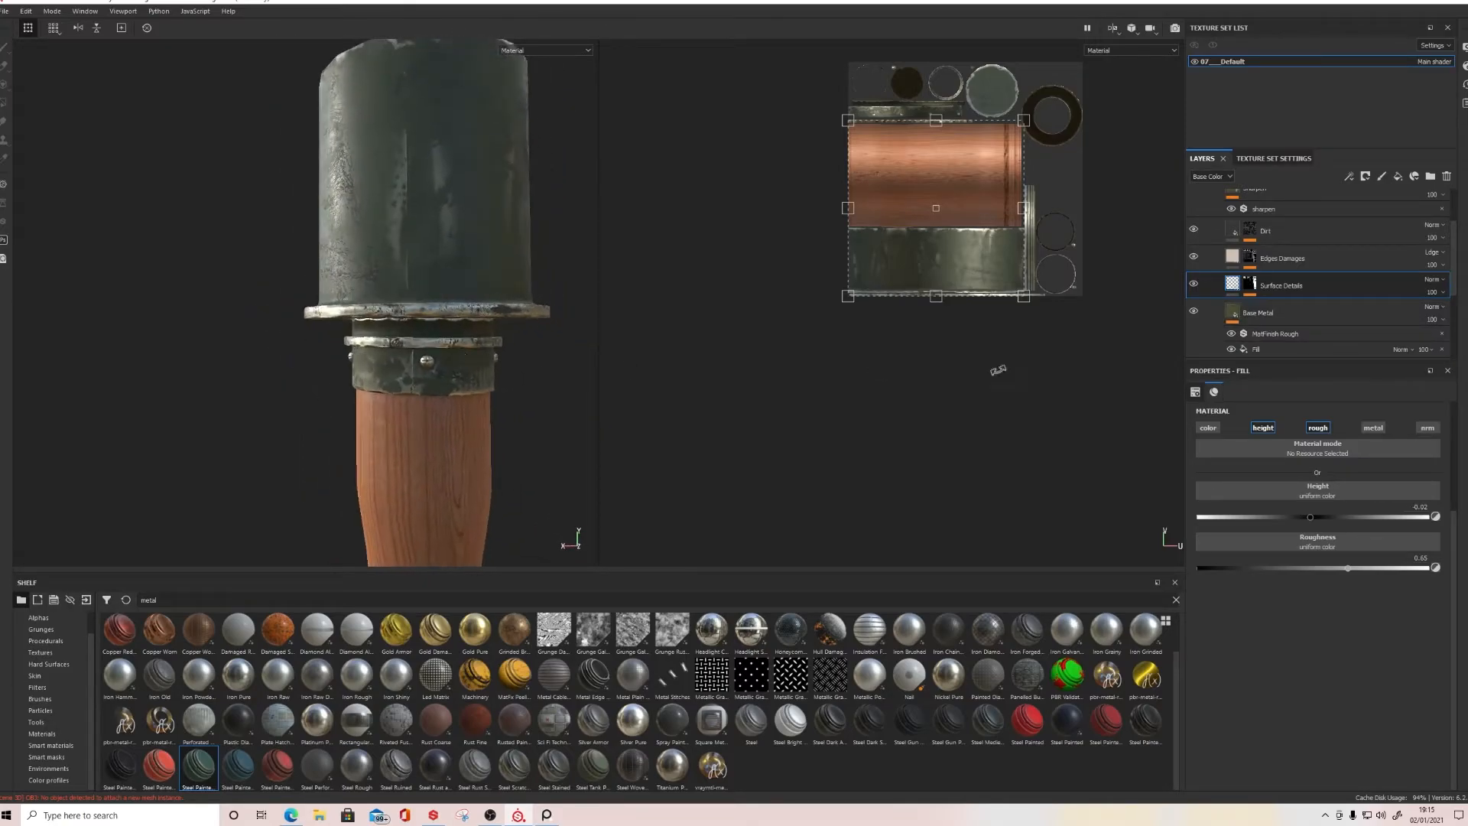
Step: Select the Base Metal layer and widen the 3D view
{"action": "left_click", "coordinate": [1282, 312]}
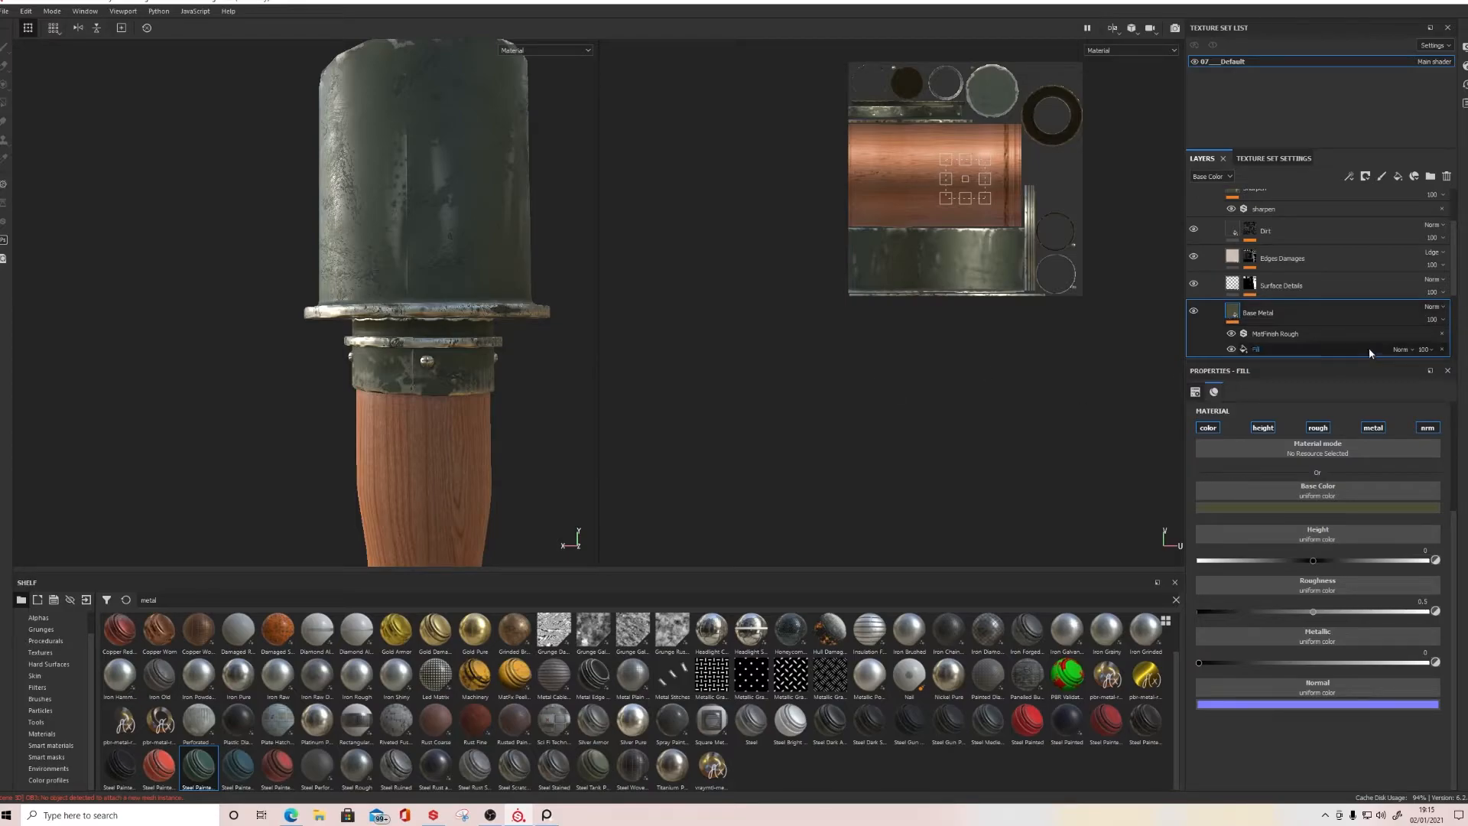
{"action": "scroll", "coordinate": [1323, 349], "scroll_direction": "down", "scroll_amount": 2}
{"action": "left_click_drag", "start_coordinate": [599, 348], "coordinate": [741, 332]}
Step: Examine the paint, scratches and edge wear on the head, flange and collar from several sides, near and far
{"action": "right_click_drag", "start_coordinate": [655, 391], "coordinate": [593, 367], "text": "alt"}
{"action": "left_click_drag", "start_coordinate": [593, 367], "coordinate": [564, 304], "text": "alt"}
{"action": "scroll", "coordinate": [564, 304], "scroll_direction": "down", "scroll_amount": 4}
{"action": "mouse_move", "coordinate": [585, 399]}
{"action": "middle_mouse_down", "text": "alt"}
{"action": "mouse_move", "coordinate": [586, 315]}
{"action": "mouse_move", "coordinate": [579, 388]}
{"action": "middle_mouse_up", "text": "alt"}
{"action": "scroll", "coordinate": [547, 292], "scroll_direction": "up", "scroll_amount": 7}
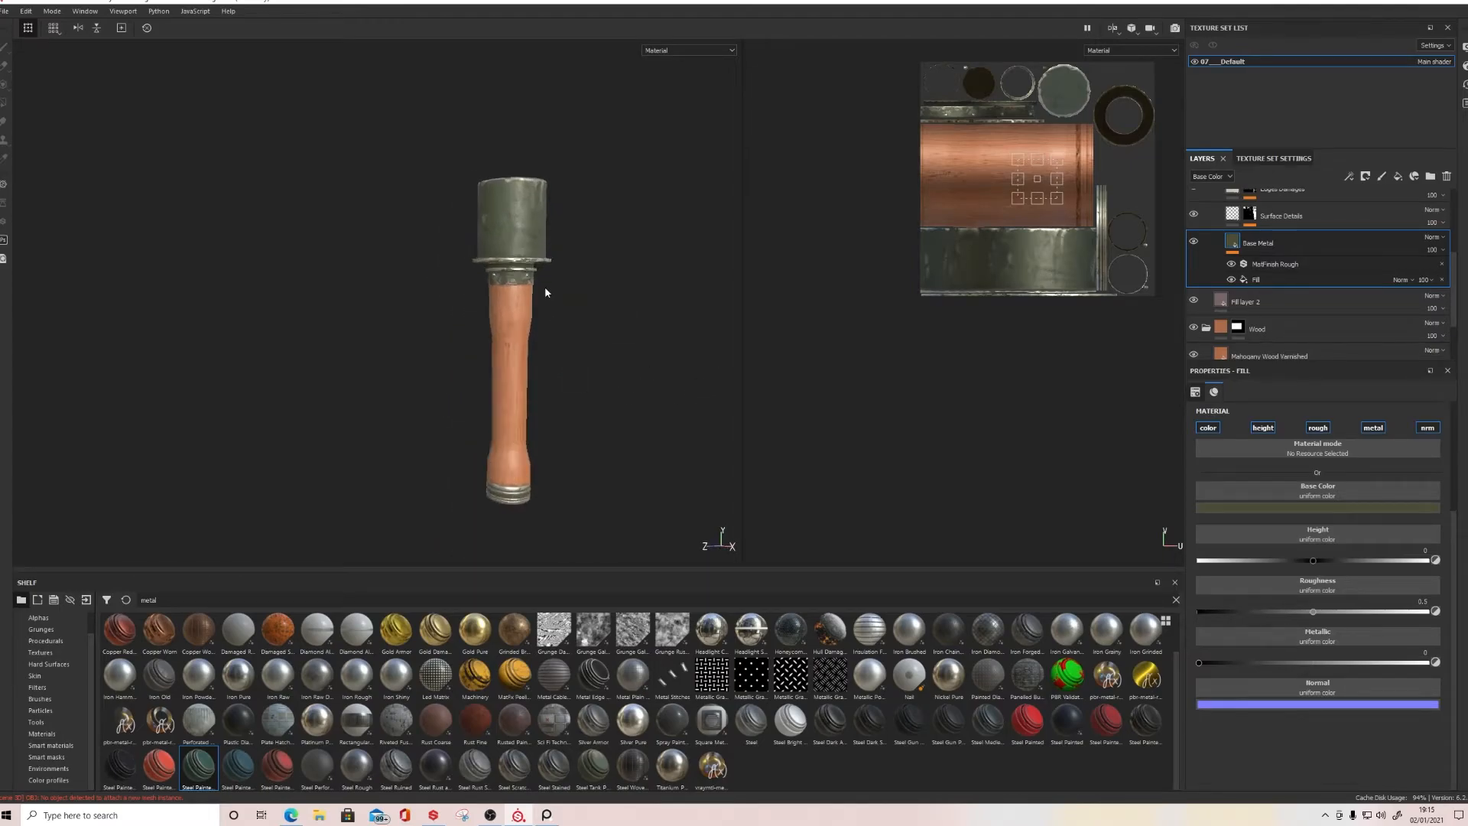
{"action": "scroll", "coordinate": [563, 314], "scroll_direction": "up", "scroll_amount": 3}
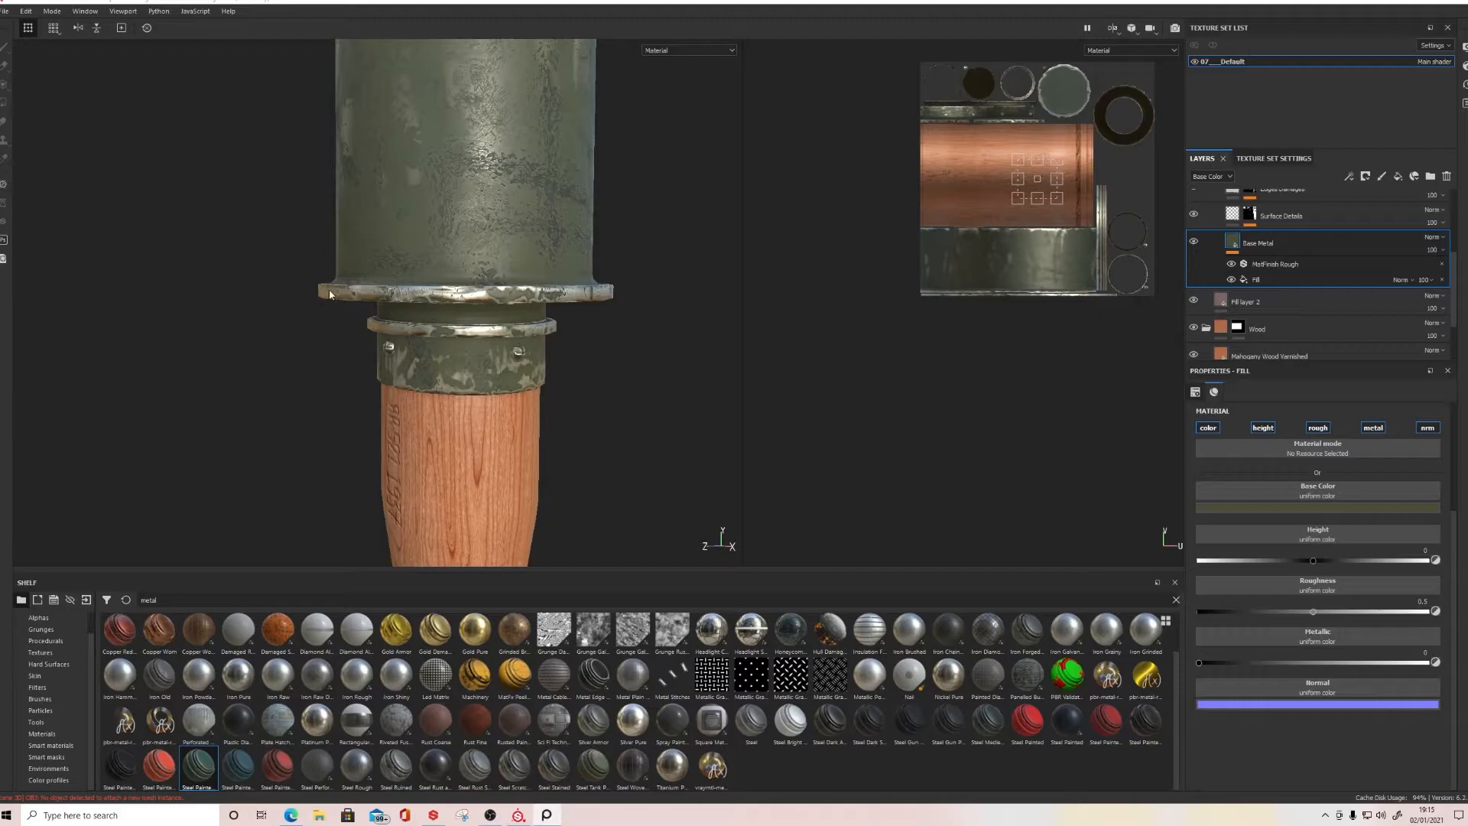
{"action": "scroll", "coordinate": [517, 249], "scroll_direction": "up", "scroll_amount": 3}
{"action": "scroll", "coordinate": [517, 249], "scroll_direction": "down", "scroll_amount": 6}
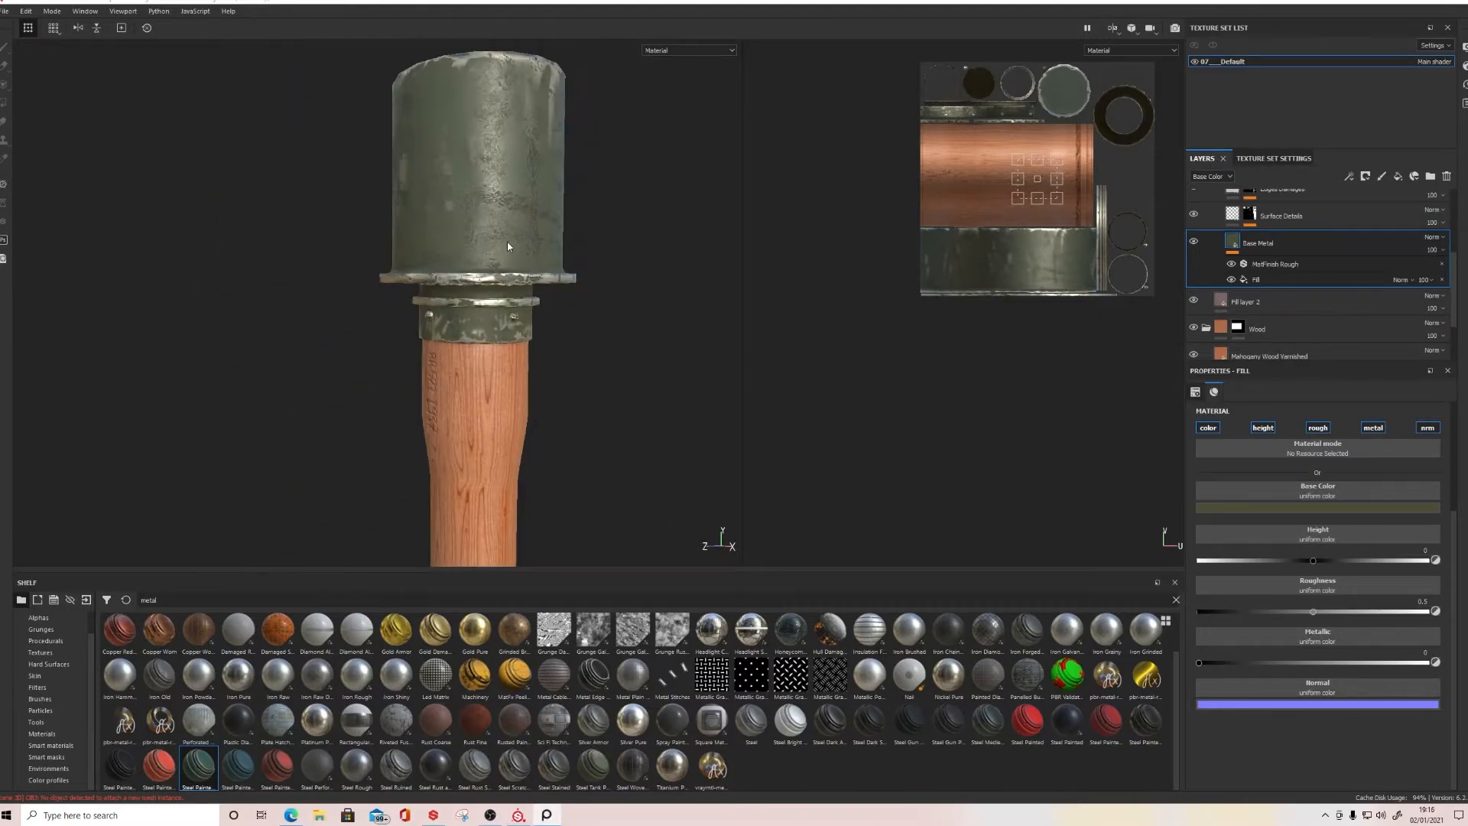
{"action": "middle_click_drag", "start_coordinate": [521, 294], "coordinate": [529, 347], "text": "alt"}
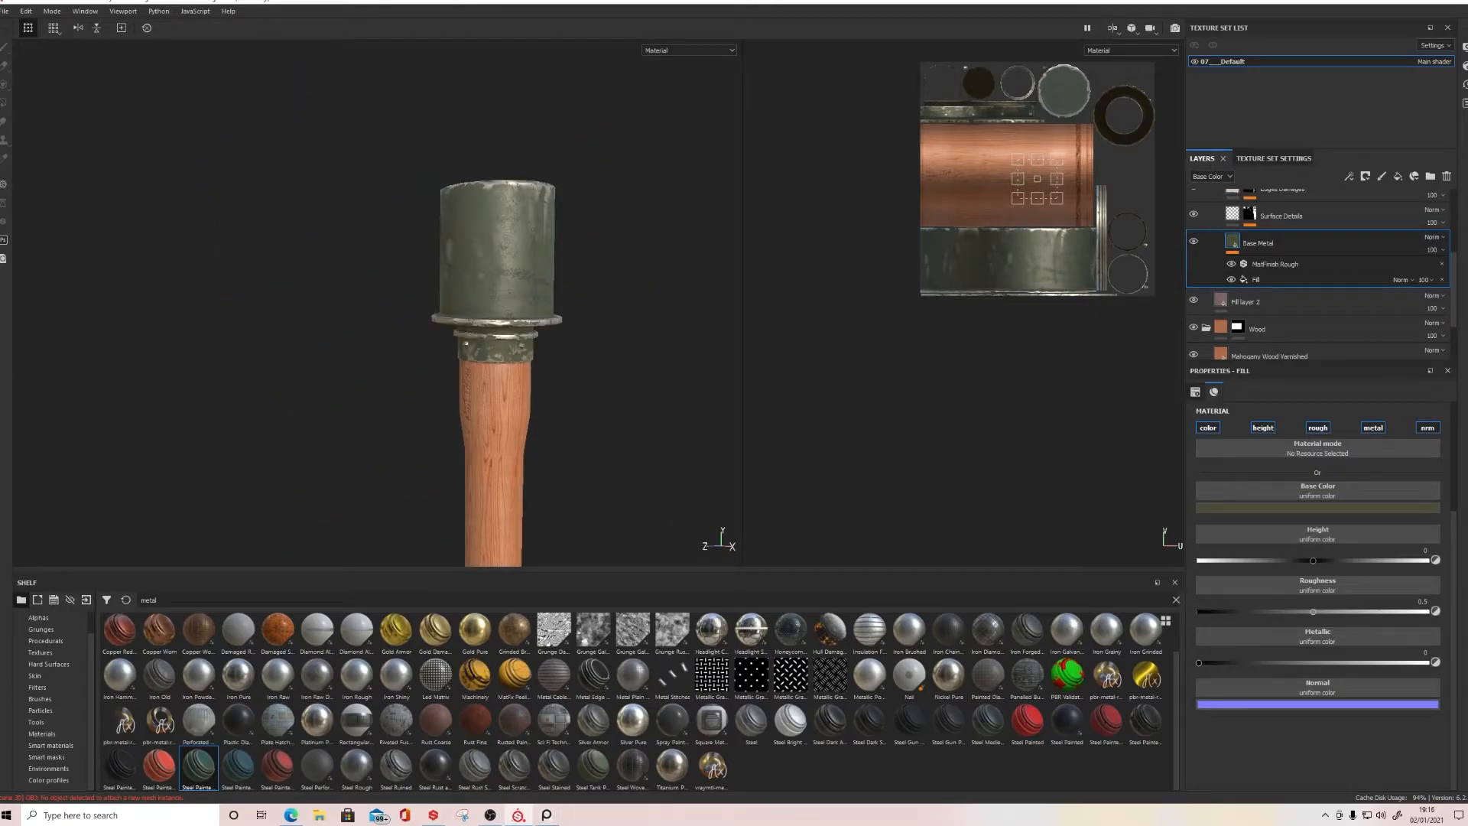
{"action": "scroll", "coordinate": [409, 360], "scroll_direction": "up", "scroll_amount": 5}
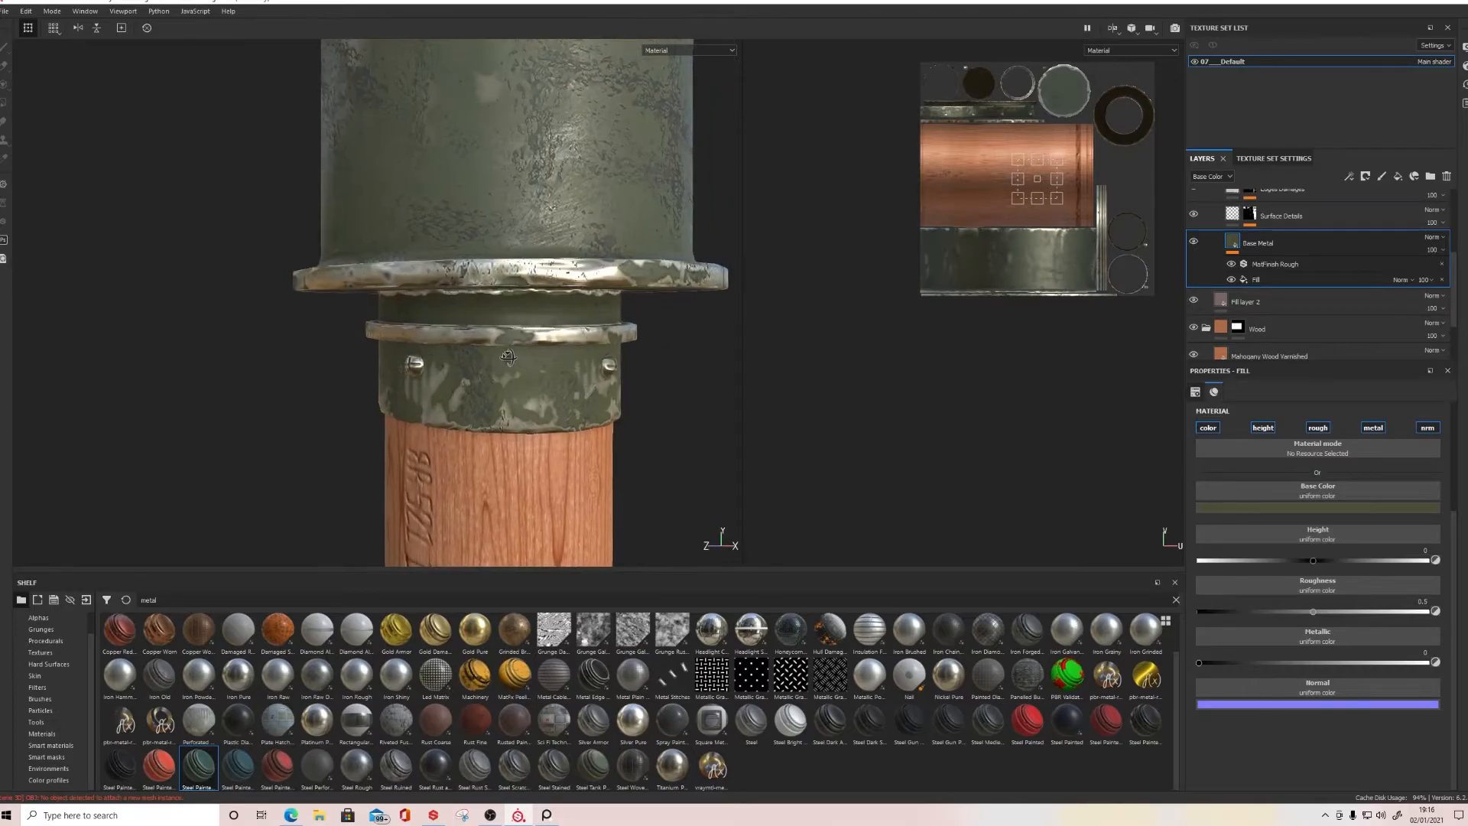
{"action": "left_click_drag", "start_coordinate": [545, 347], "coordinate": [482, 382], "text": "alt"}
{"action": "scroll", "coordinate": [482, 382], "scroll_direction": "down", "scroll_amount": 4}
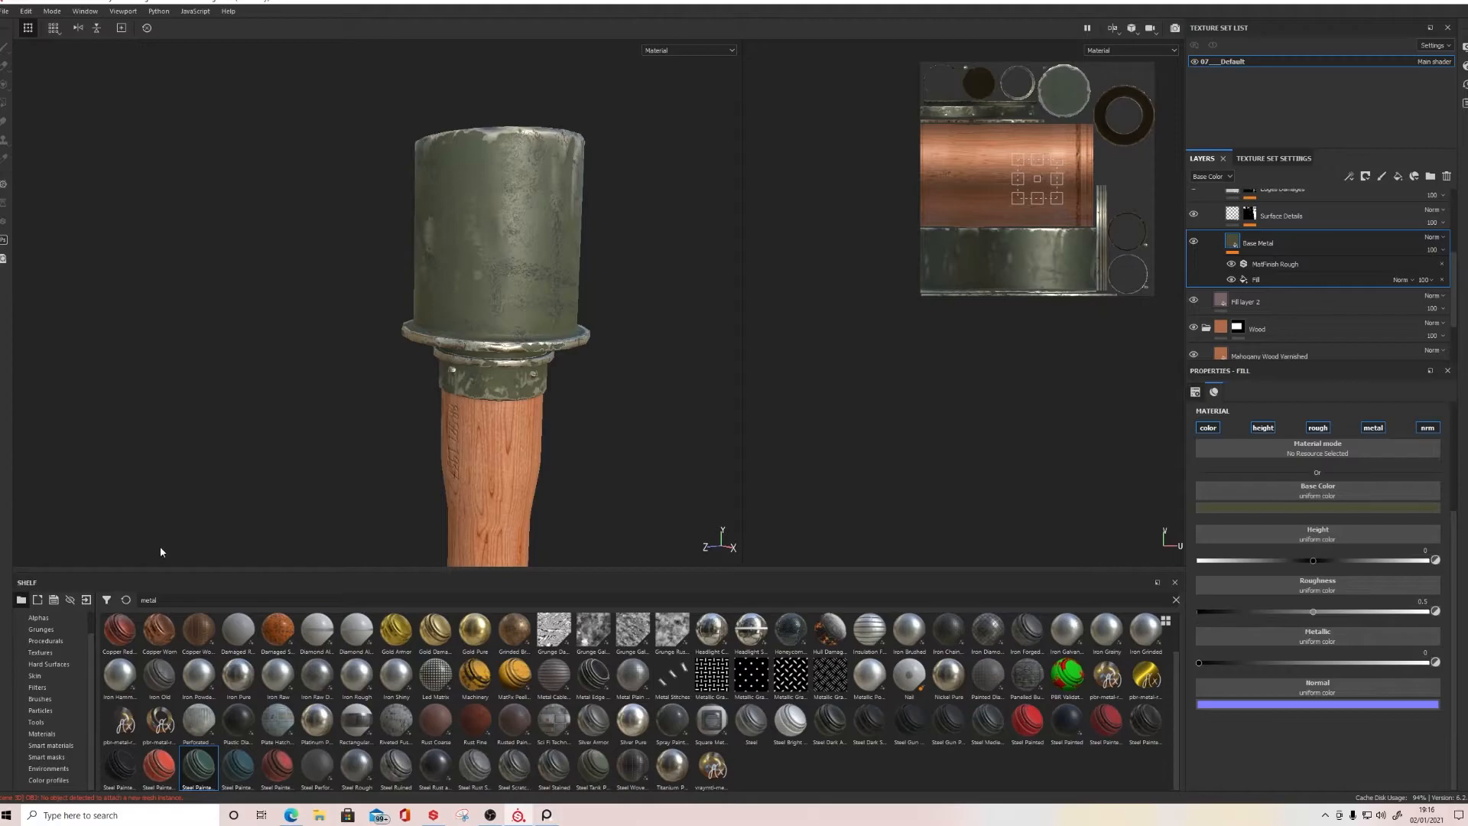
Step: Search the shelf for "rust" in place of the metal search
{"action": "key", "text": "BackSpace"}
{"action": "key", "text": "BackSpace"}
{"action": "key", "text": "BackSpace"}
{"action": "key", "text": "BackSpace"}
{"action": "key", "text": "BackSpace"}
{"action": "type", "text": "rust"}
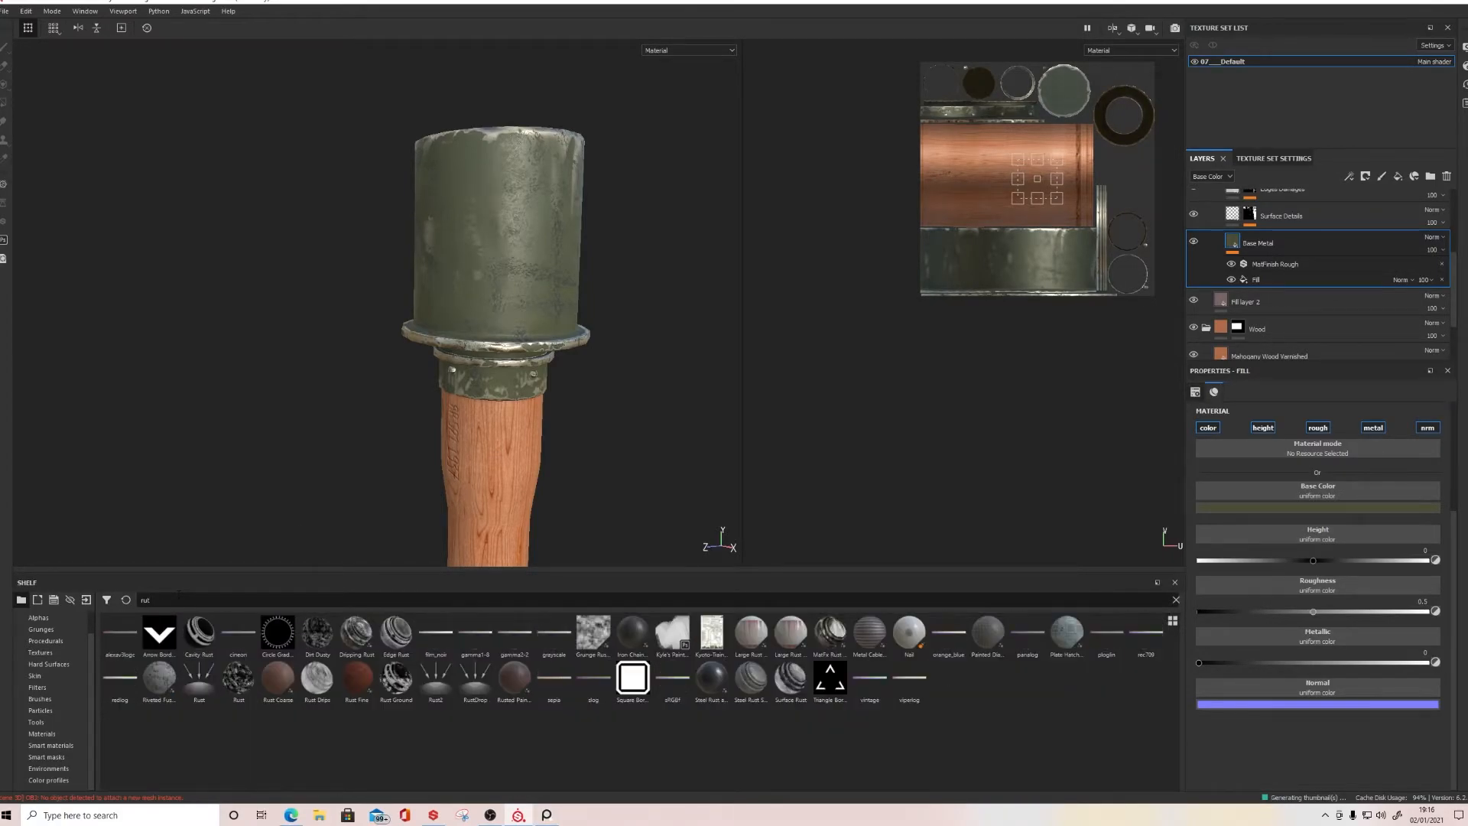
Step: Add the Rust Coarse material as a layer inside the Metal folder, above the collapsed Steel Painted Scraped Green folder
{"action": "mouse_move", "coordinate": [274, 685]}
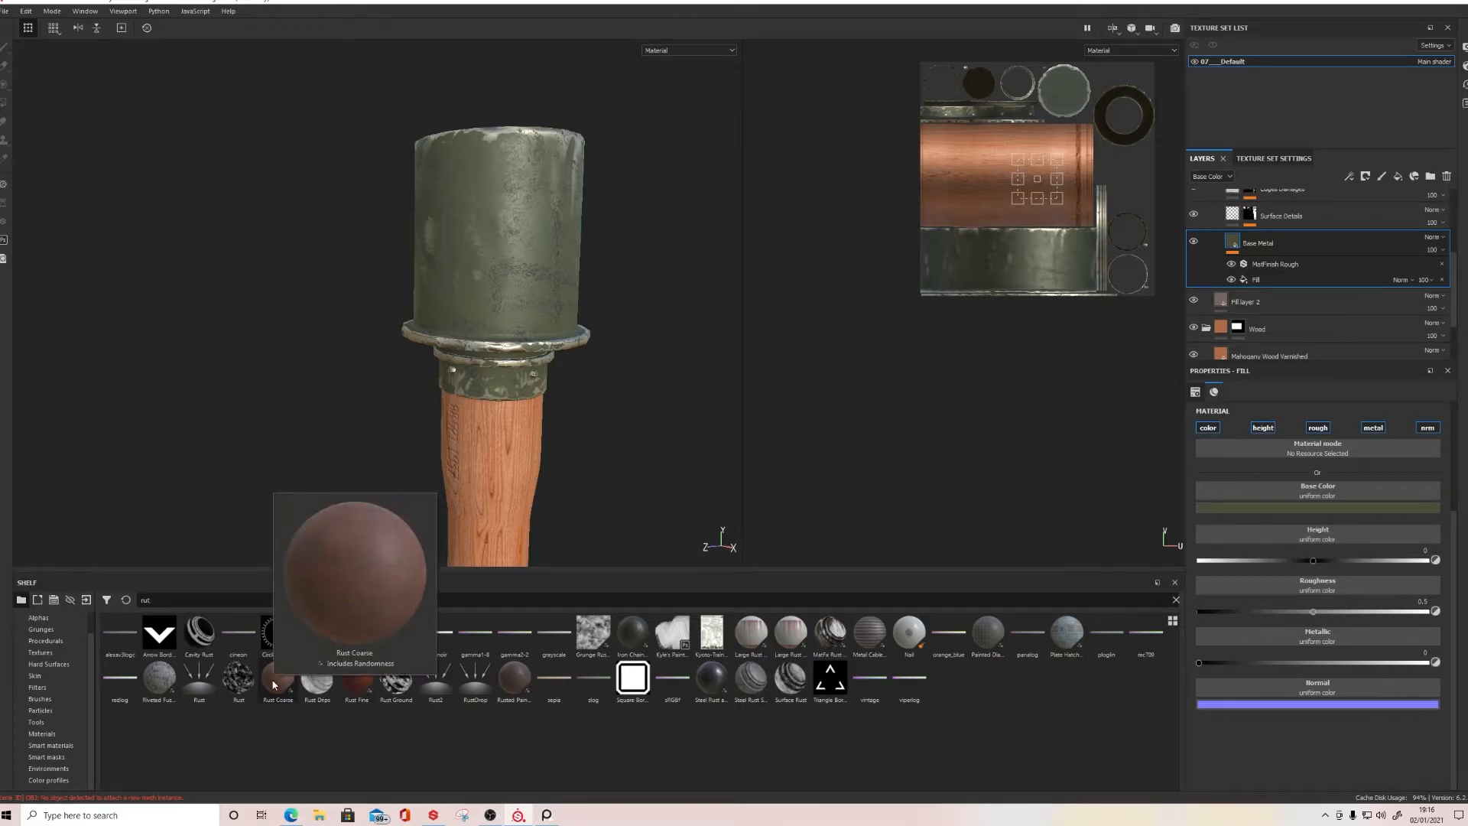
{"action": "left_click_drag", "start_coordinate": [273, 684], "coordinate": [506, 256]}
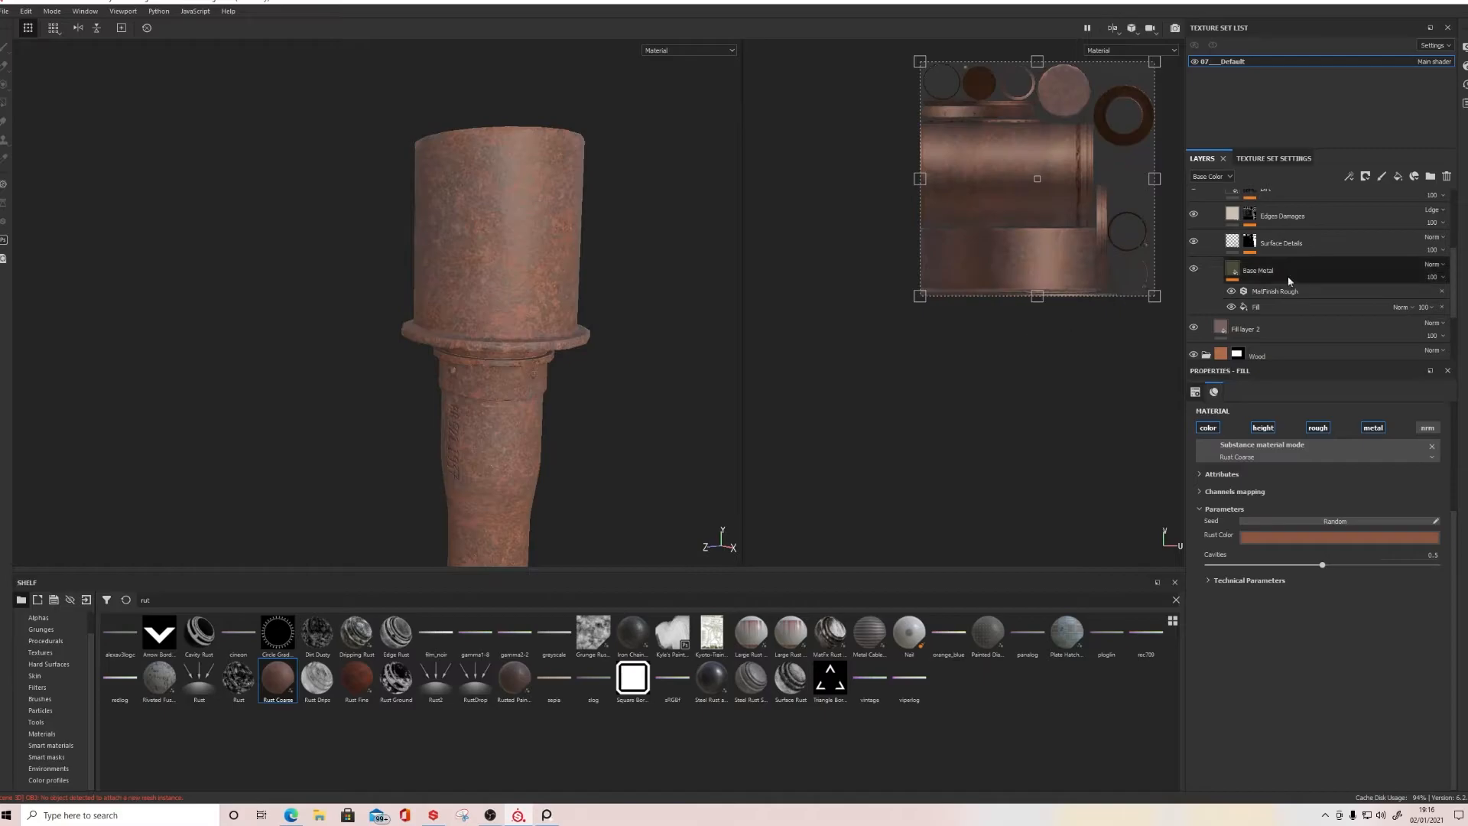
{"action": "left_click", "coordinate": [1217, 257]}
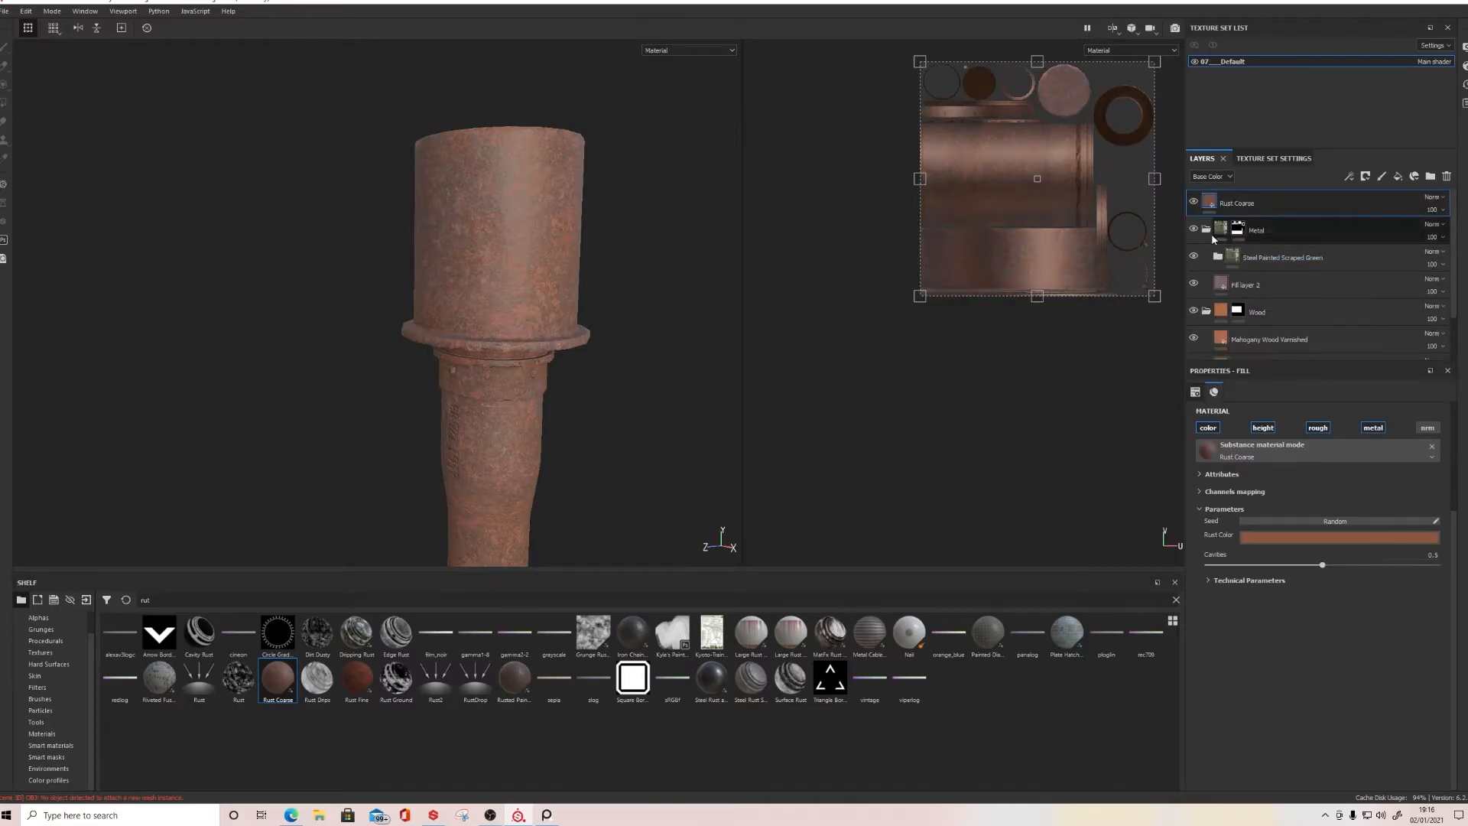
{"action": "left_click_drag", "start_coordinate": [1205, 203], "coordinate": [1252, 238]}
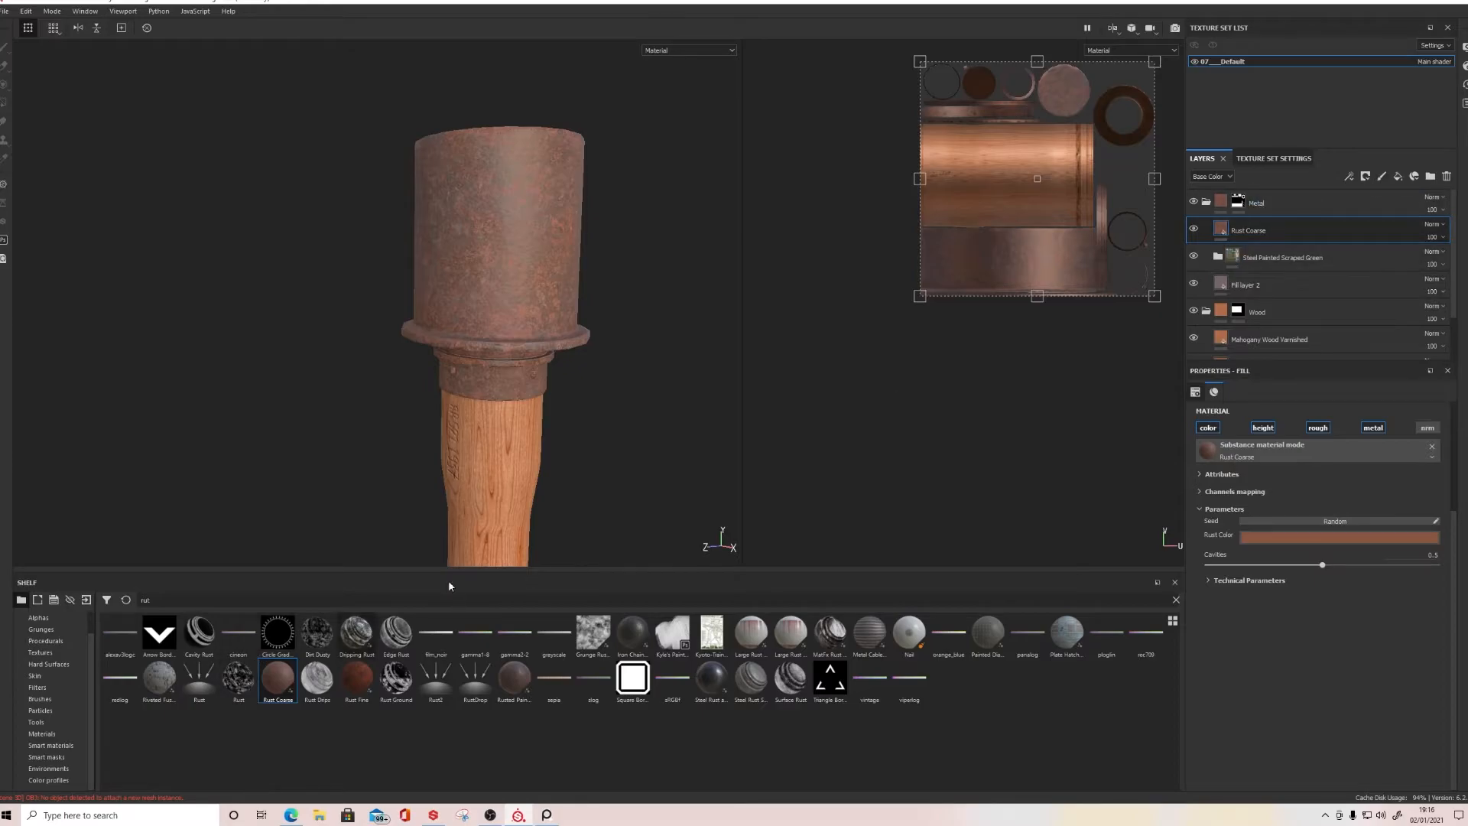
Step: Apply the Surface Rust smart mask to the Rust Coarse layer
{"action": "left_click", "coordinate": [64, 758]}
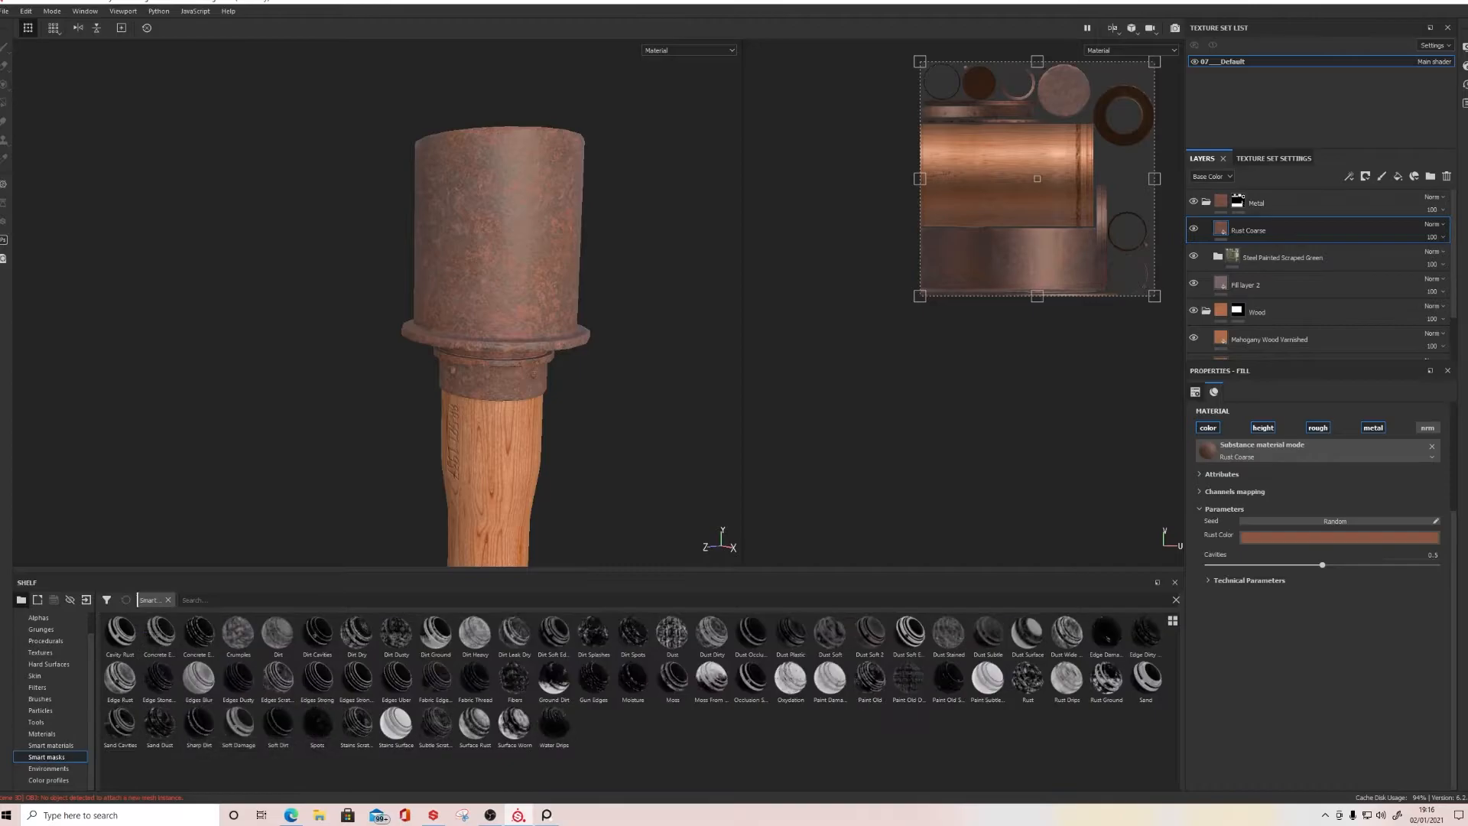
{"action": "mouse_move", "coordinate": [405, 673]}
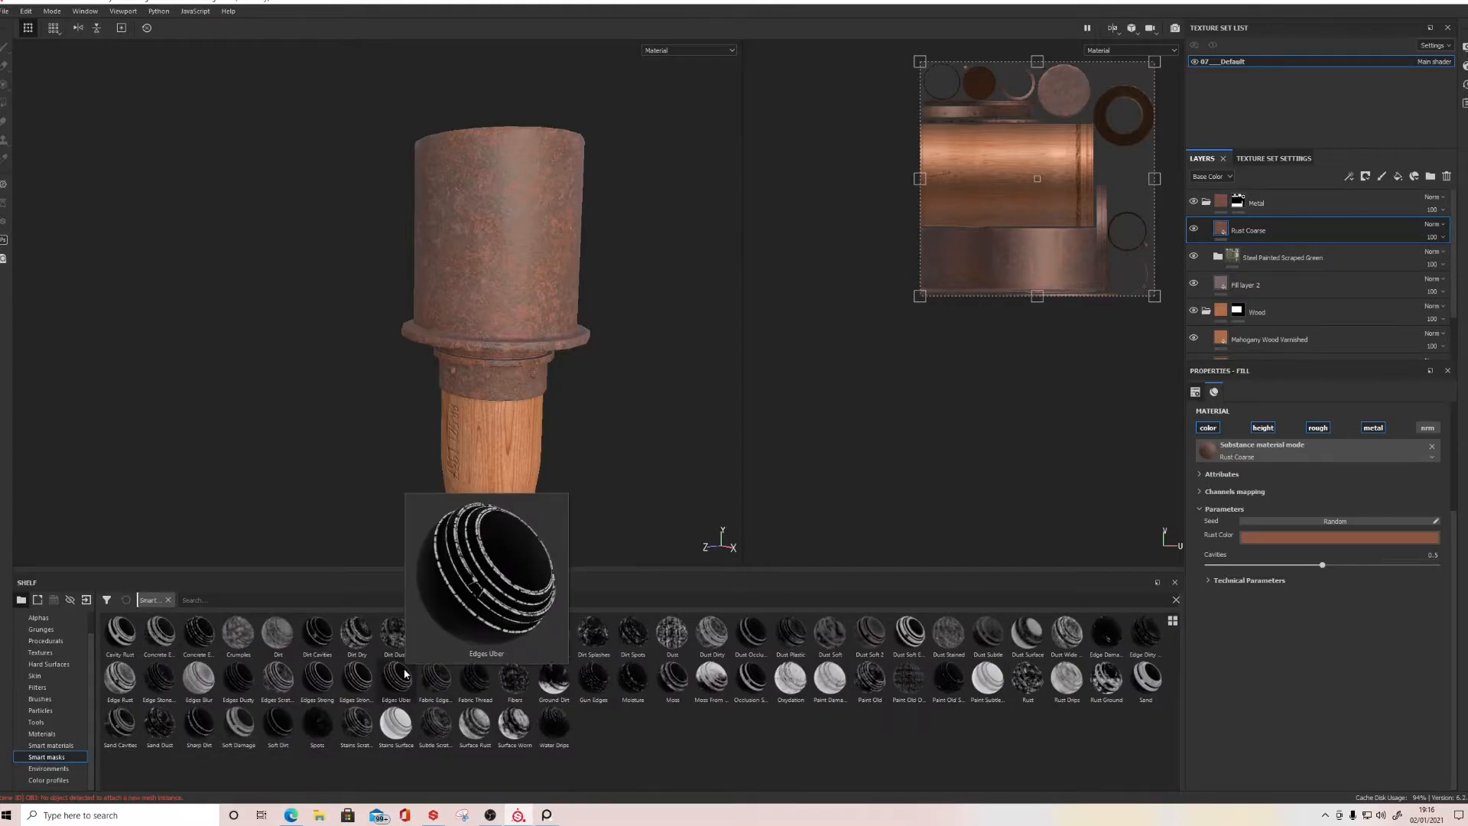
{"action": "mouse_move", "coordinate": [482, 734]}
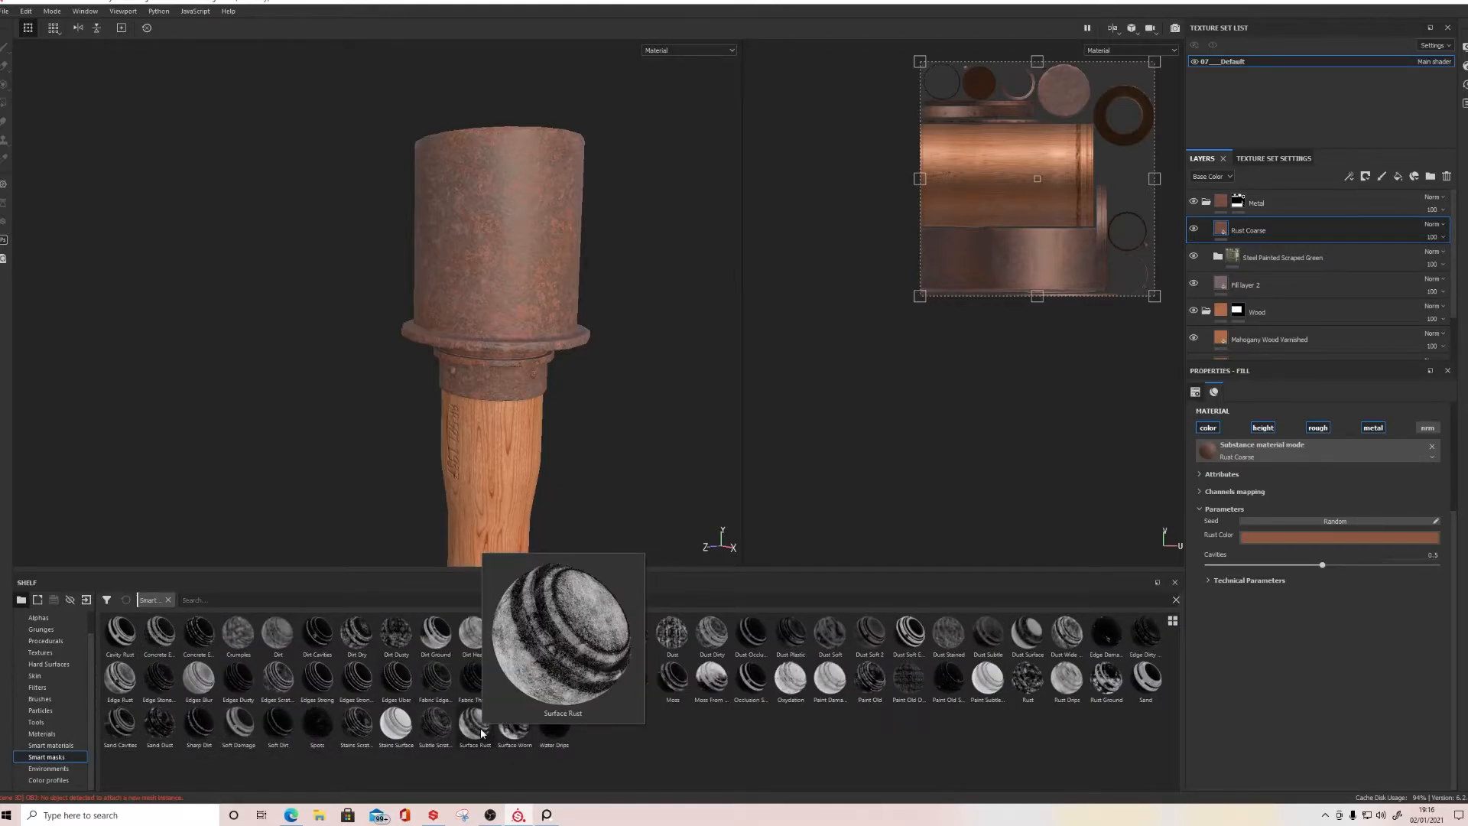
{"action": "left_click_drag", "start_coordinate": [478, 726], "coordinate": [1290, 234]}
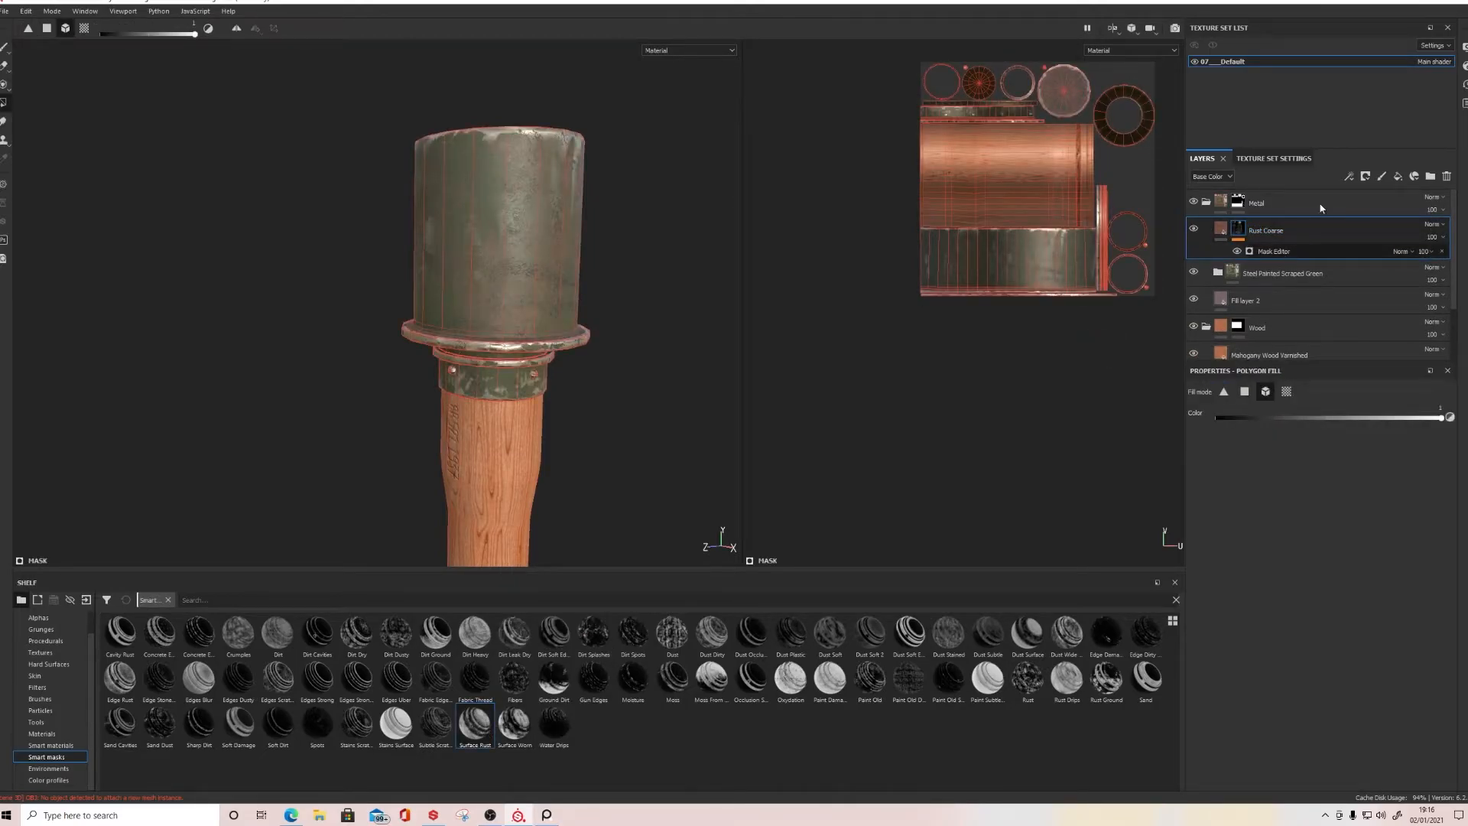
Step: In the Rust Coarse mask's Mask Editor, set Global Balance to 0.66 and Global Contrast to 0.64
{"action": "left_click", "coordinate": [1275, 252]}
{"action": "left_click_drag", "start_coordinate": [1292, 405], "coordinate": [1411, 403]}
{"action": "left_click_drag", "start_coordinate": [1270, 422], "coordinate": [1354, 426]}
{"action": "left_click_drag", "start_coordinate": [1320, 405], "coordinate": [1339, 412]}
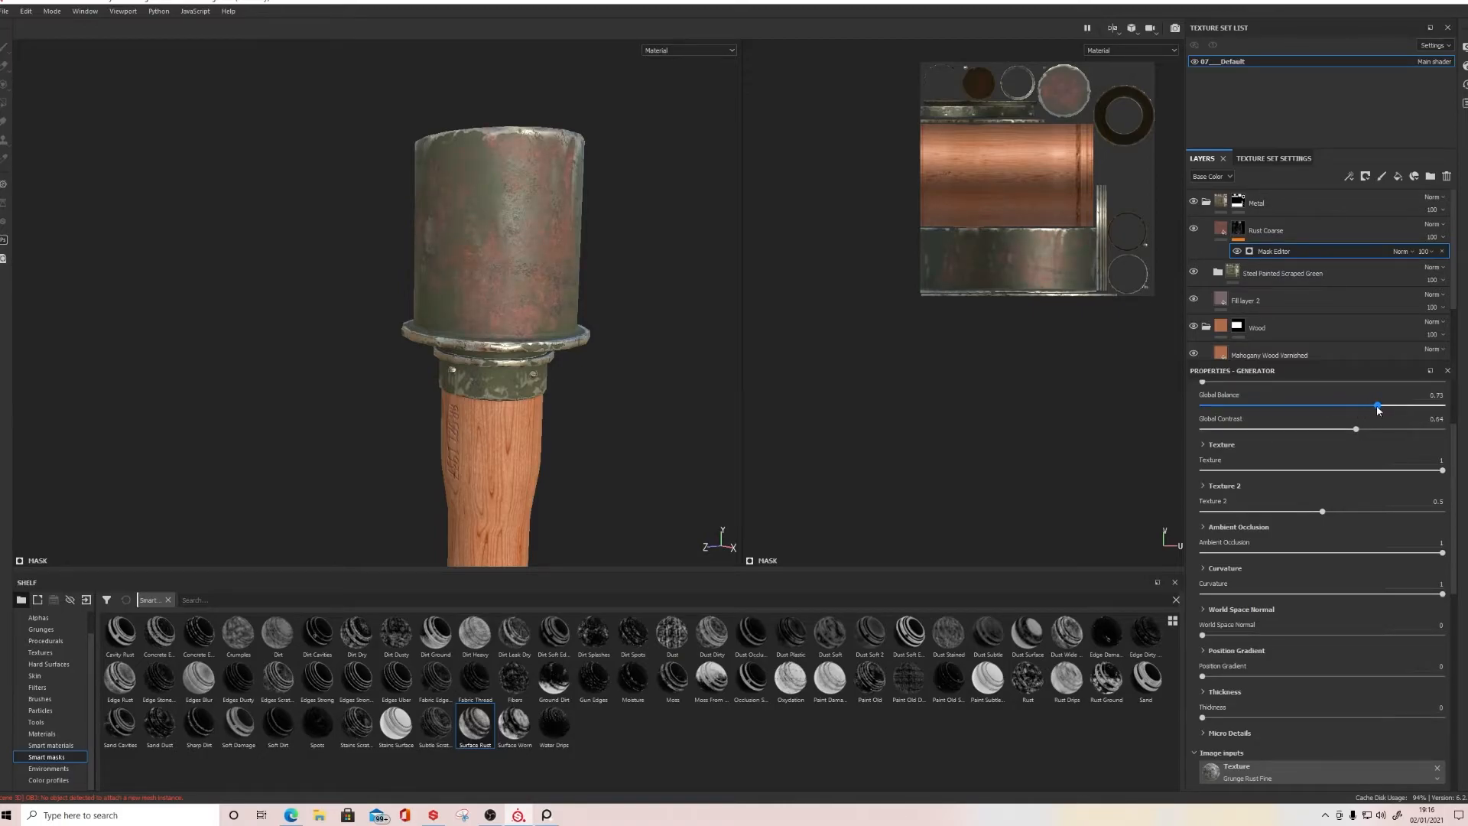
Step: Check the rust around the head and set the Mask Editor's Texture 2 to 0.66 and Curvature to 0.74
{"action": "scroll", "coordinate": [609, 289], "scroll_direction": "up", "scroll_amount": 3}
{"action": "left_click_drag", "start_coordinate": [609, 289], "coordinate": [535, 303], "text": "alt"}
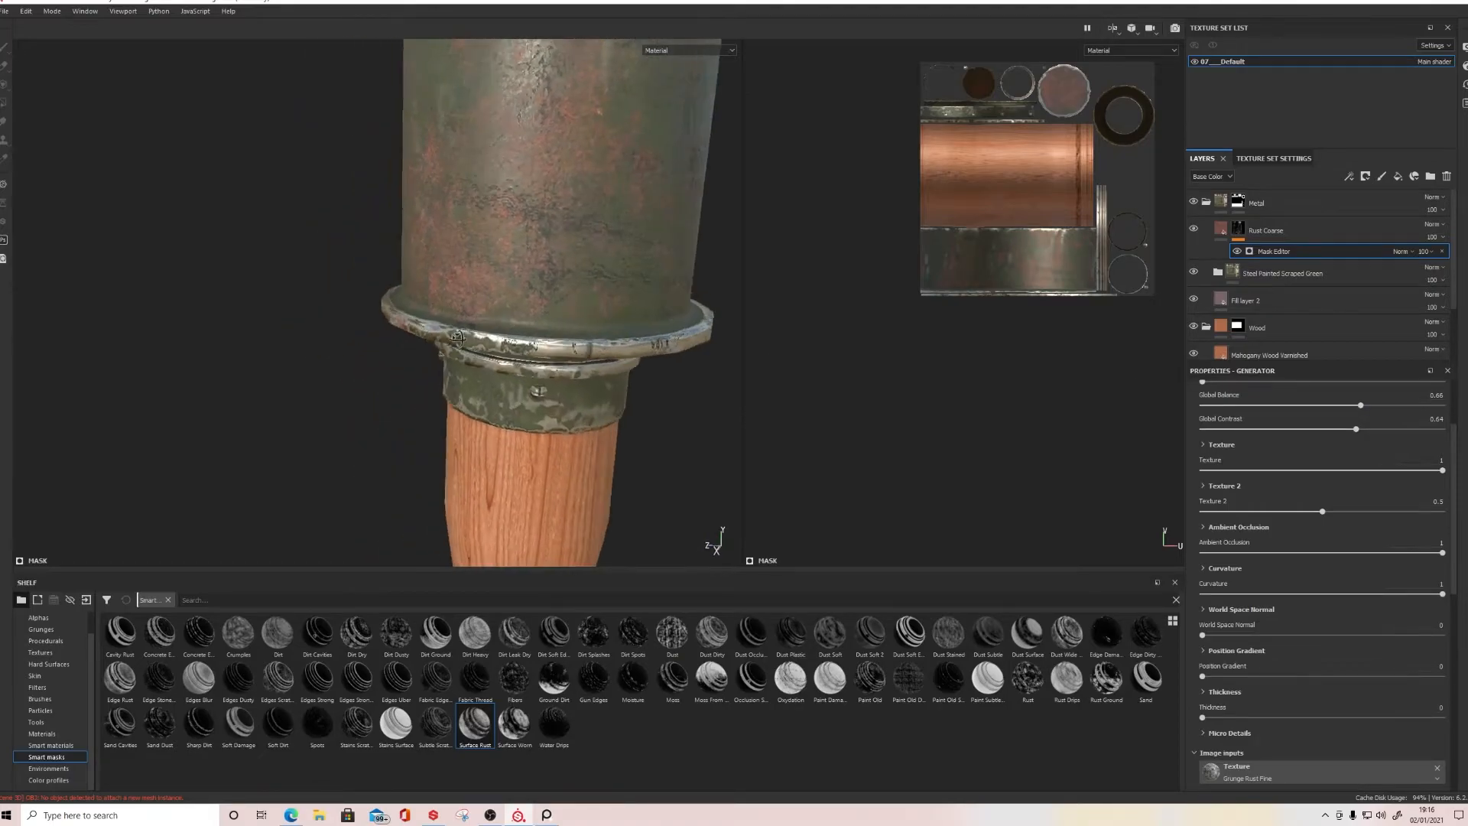
{"action": "middle_click_drag", "start_coordinate": [627, 253], "coordinate": [580, 360], "text": "alt"}
{"action": "left_click_drag", "start_coordinate": [580, 360], "coordinate": [547, 318], "text": "alt"}
{"action": "middle_click_drag", "start_coordinate": [547, 318], "coordinate": [477, 344], "text": "alt"}
{"action": "left_click_drag", "start_coordinate": [478, 345], "coordinate": [581, 375], "text": "alt"}
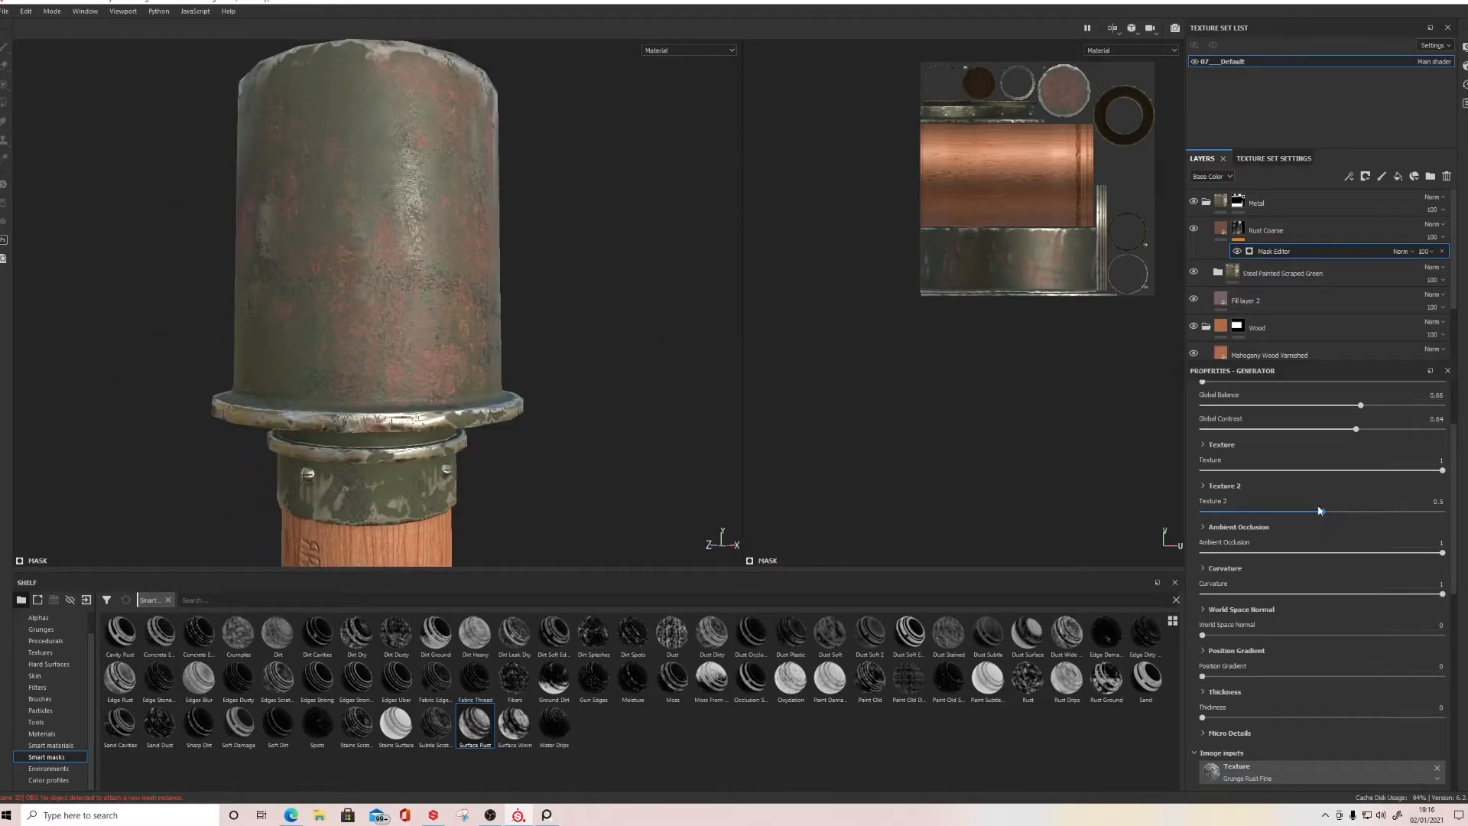
{"action": "mouse_move", "coordinate": [1352, 514]}
{"action": "left_mouse_down"}
{"action": "mouse_move", "coordinate": [1403, 509]}
{"action": "mouse_move", "coordinate": [1351, 518]}
{"action": "left_mouse_up"}
{"action": "left_click_drag", "start_coordinate": [1340, 596], "coordinate": [1445, 582]}
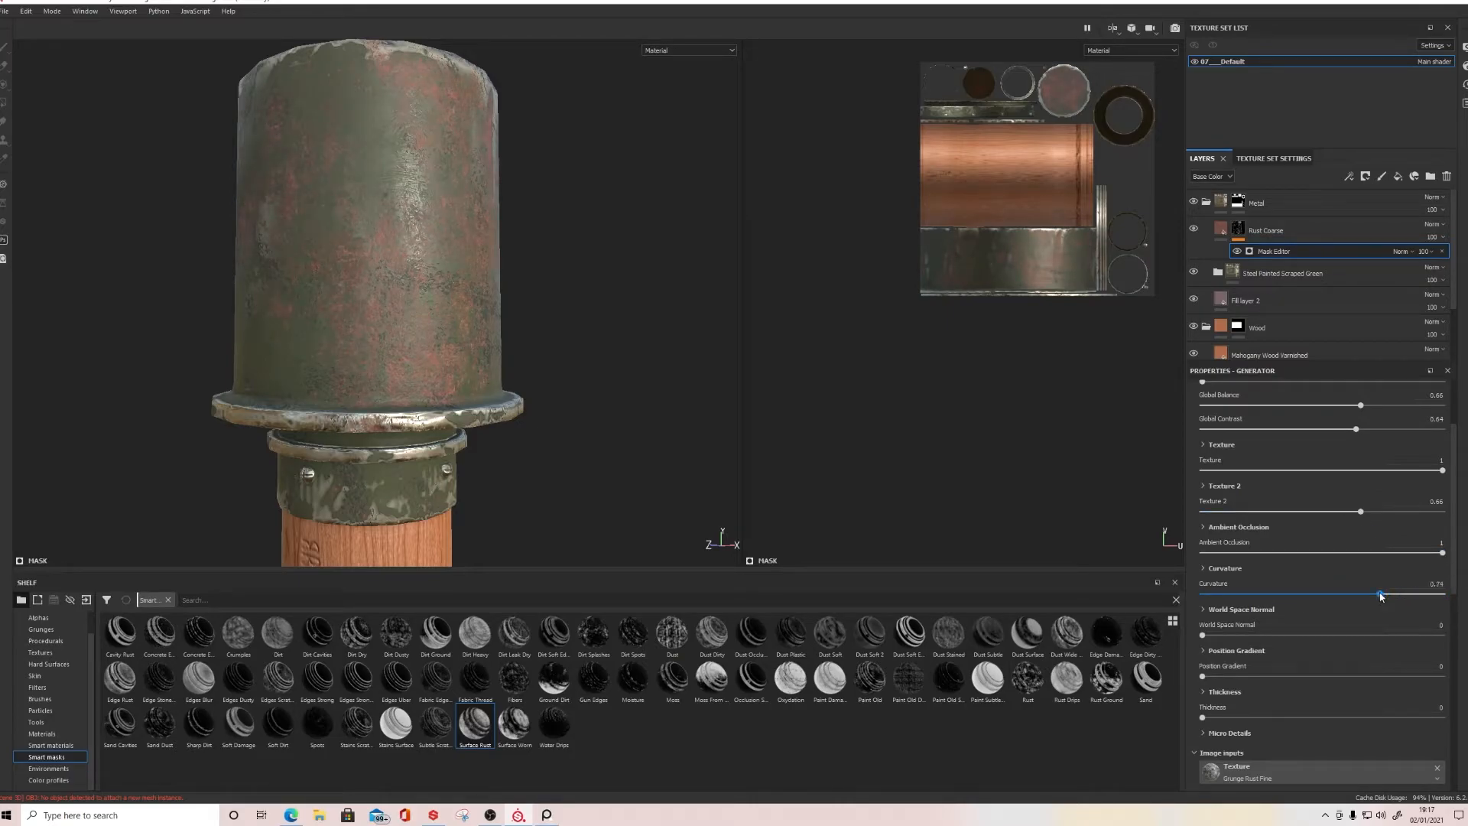
Step: Examine the rust and wear on the head, flange and ribbed base cap, and the overall look of the grenade
{"action": "scroll", "coordinate": [656, 455], "scroll_direction": "down", "scroll_amount": 3}
{"action": "left_click_drag", "start_coordinate": [650, 456], "coordinate": [520, 461], "text": "alt"}
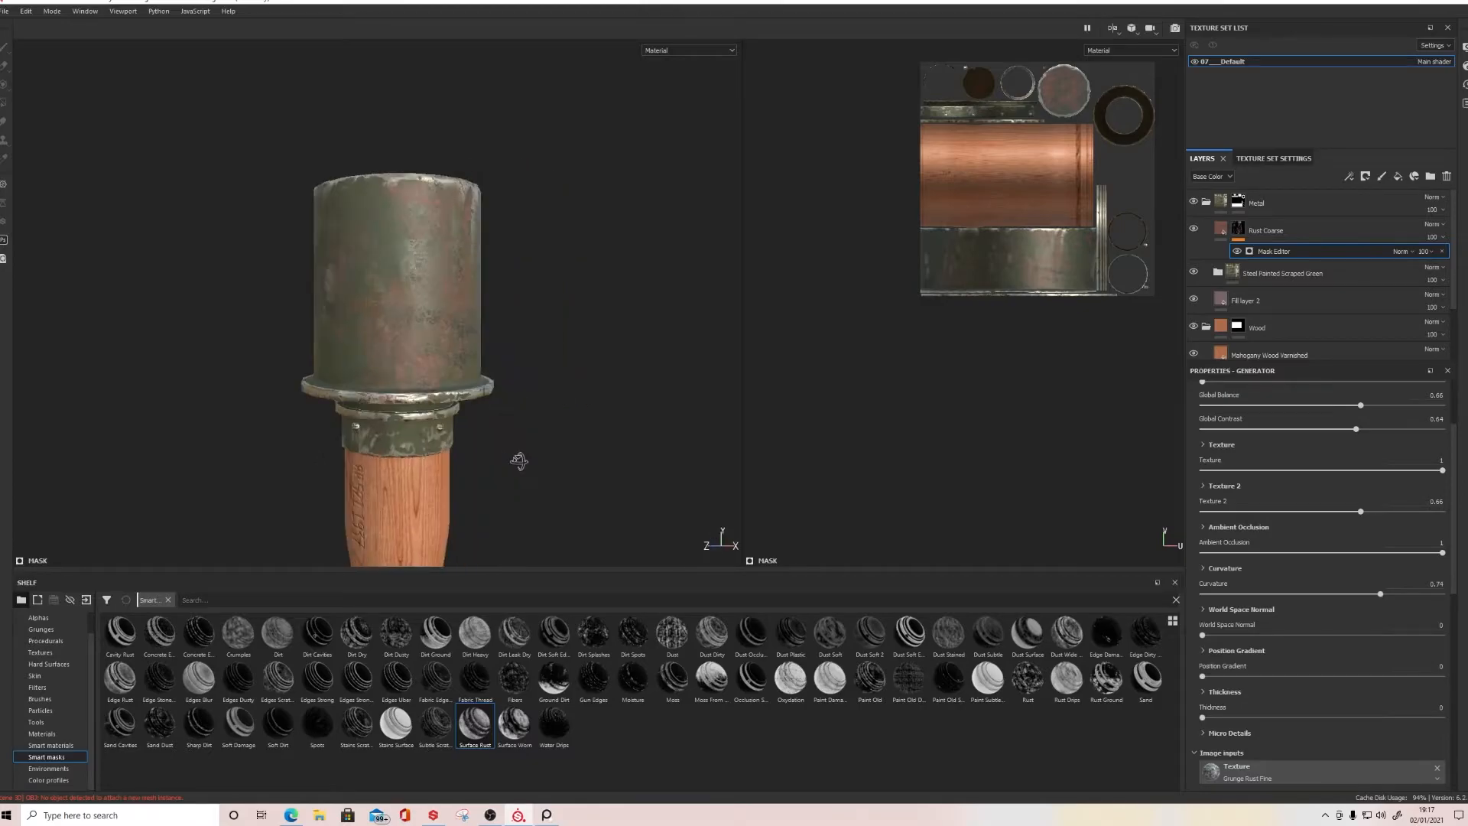
{"action": "scroll", "coordinate": [519, 460], "scroll_direction": "up", "scroll_amount": 5}
{"action": "scroll", "coordinate": [577, 475], "scroll_direction": "up", "scroll_amount": 5}
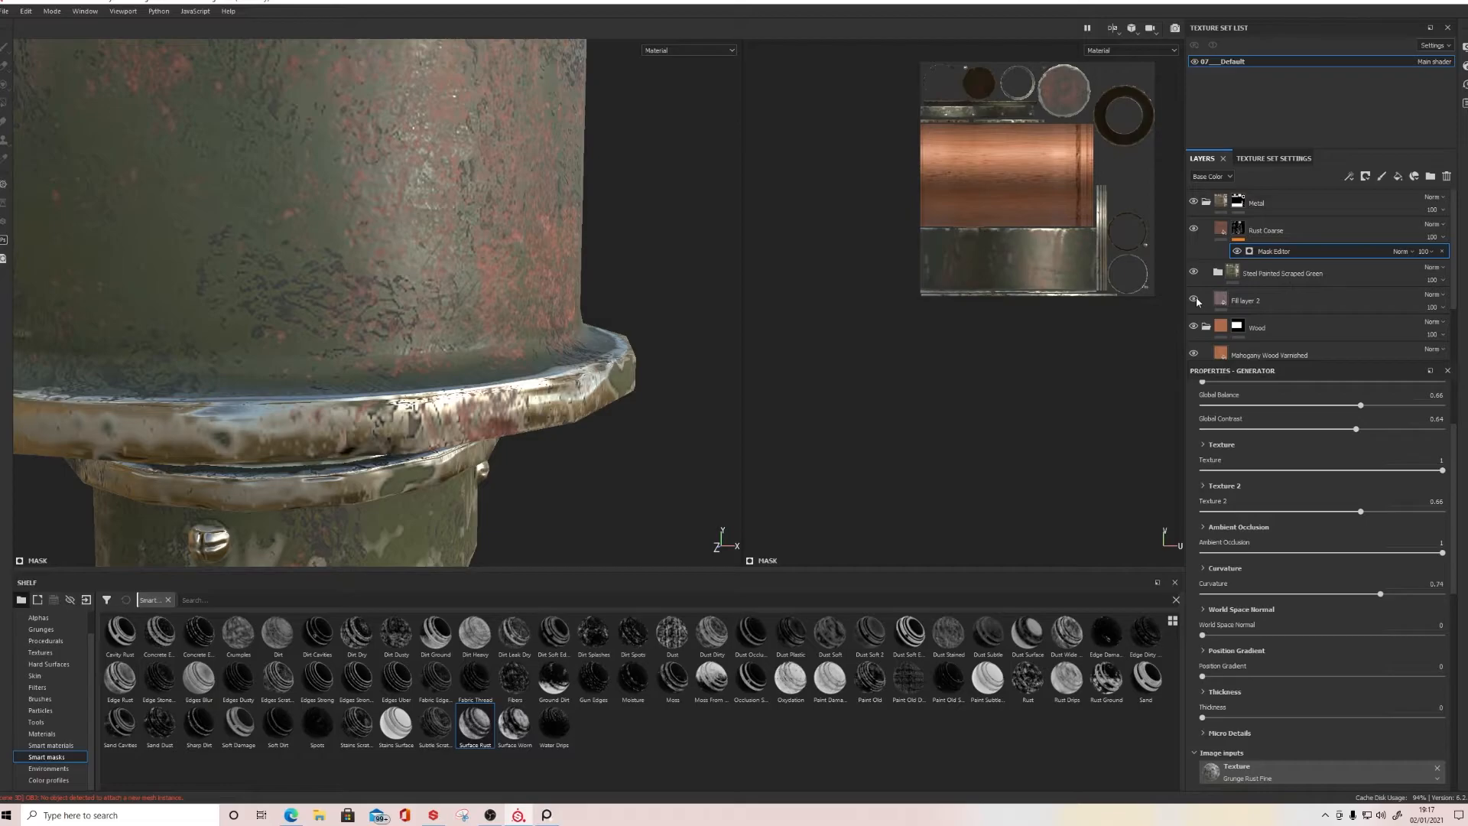
{"action": "scroll", "coordinate": [653, 347], "scroll_direction": "down", "scroll_amount": 10}
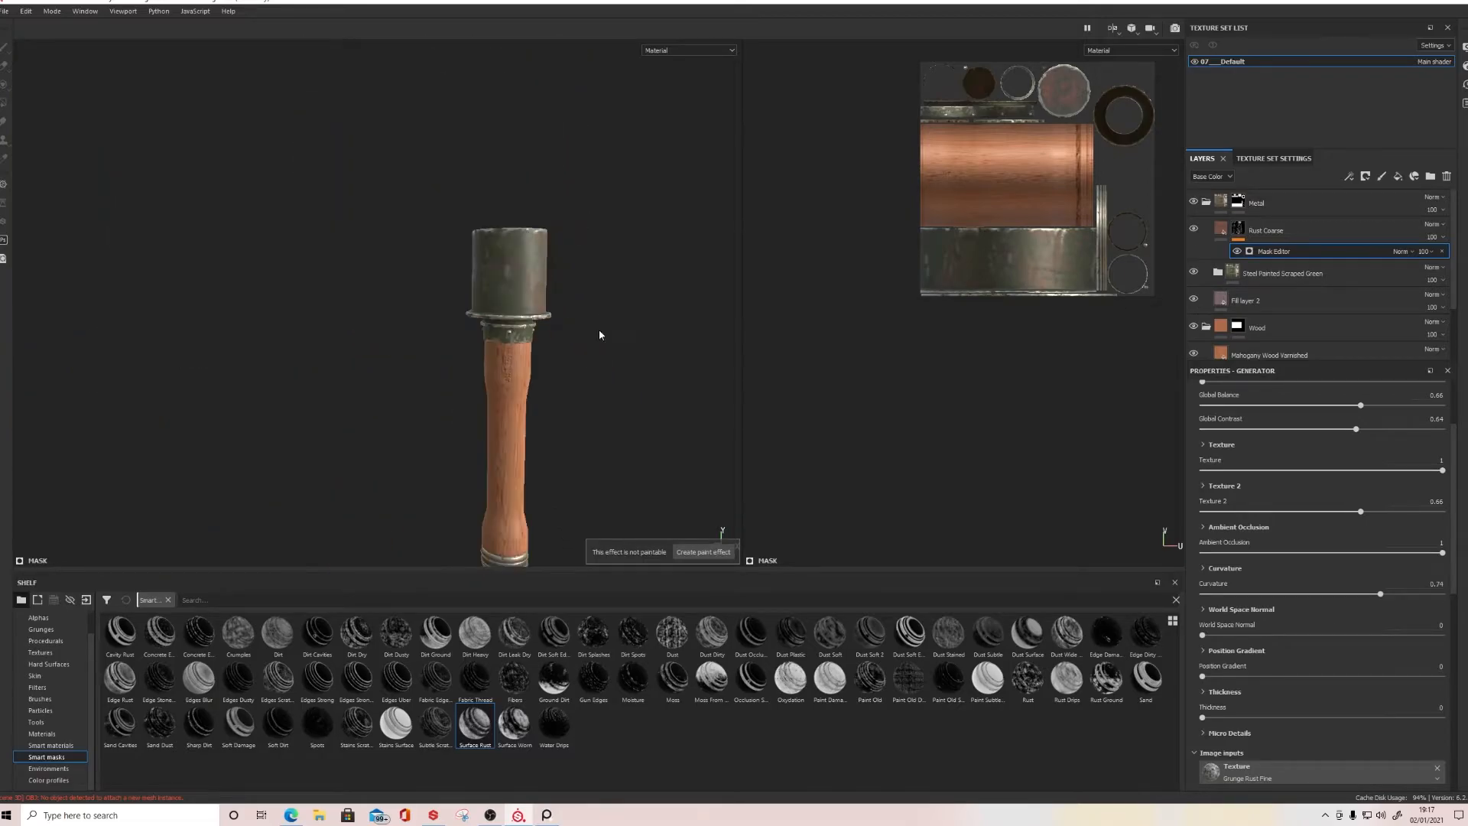
{"action": "mouse_move", "coordinate": [646, 368]}
{"action": "left_mouse_down", "text": "alt"}
{"action": "mouse_move", "coordinate": [584, 318]}
{"action": "mouse_move", "coordinate": [413, 324]}
{"action": "mouse_move", "coordinate": [534, 249]}
{"action": "mouse_move", "coordinate": [485, 494]}
{"action": "left_mouse_up", "text": "alt"}
{"action": "scroll", "coordinate": [484, 494], "scroll_direction": "up", "scroll_amount": 10}
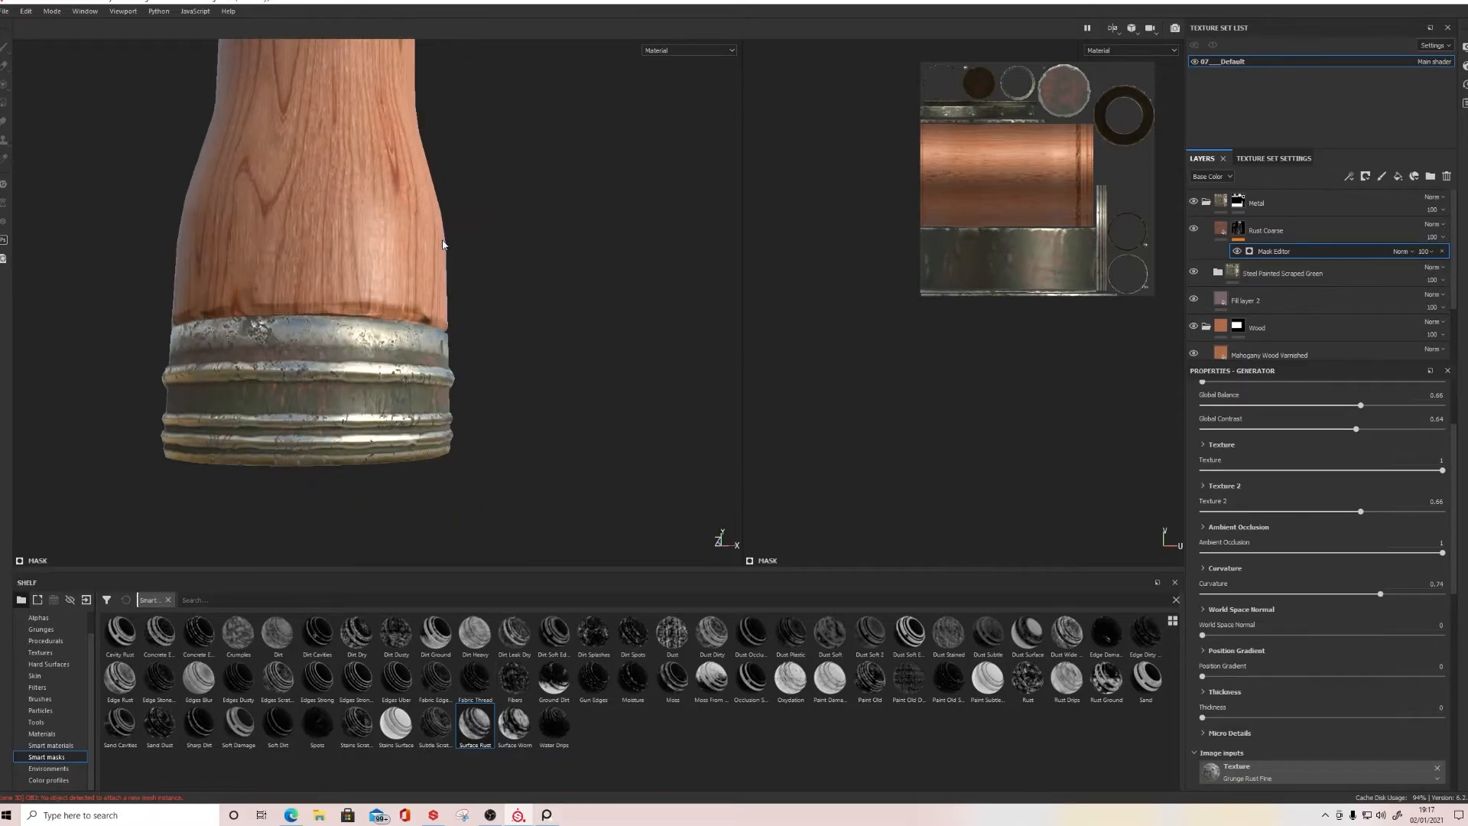
{"action": "left_click_drag", "start_coordinate": [466, 391], "coordinate": [428, 374], "text": "alt"}
{"action": "scroll", "coordinate": [445, 368], "scroll_direction": "down", "scroll_amount": 10}
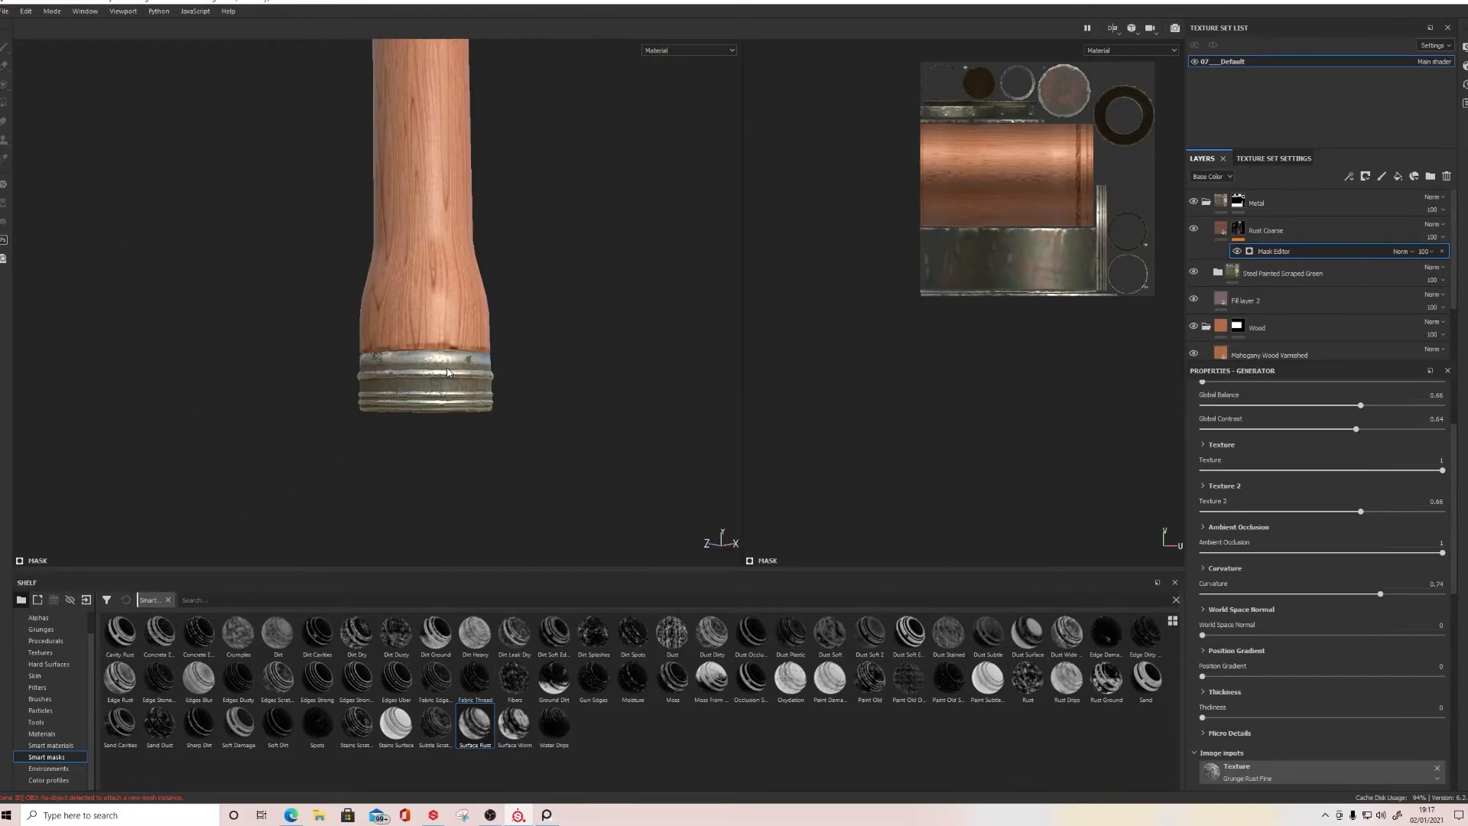
{"action": "middle_click_drag", "start_coordinate": [445, 368], "coordinate": [484, 493], "text": "alt"}
{"action": "left_click_drag", "start_coordinate": [520, 341], "coordinate": [529, 377], "text": "alt"}
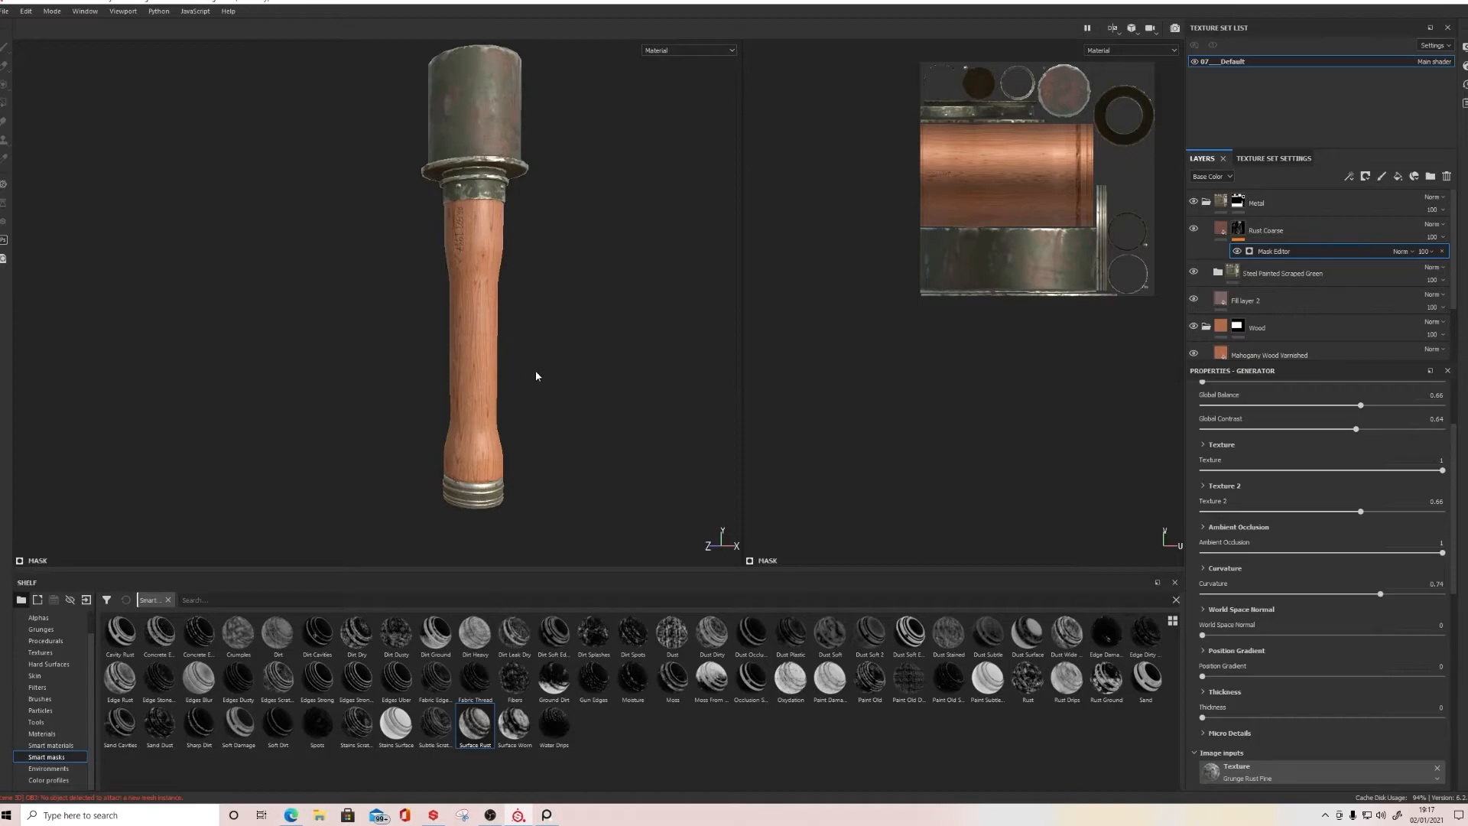
{"action": "scroll", "coordinate": [524, 479], "scroll_direction": "up", "scroll_amount": 8}
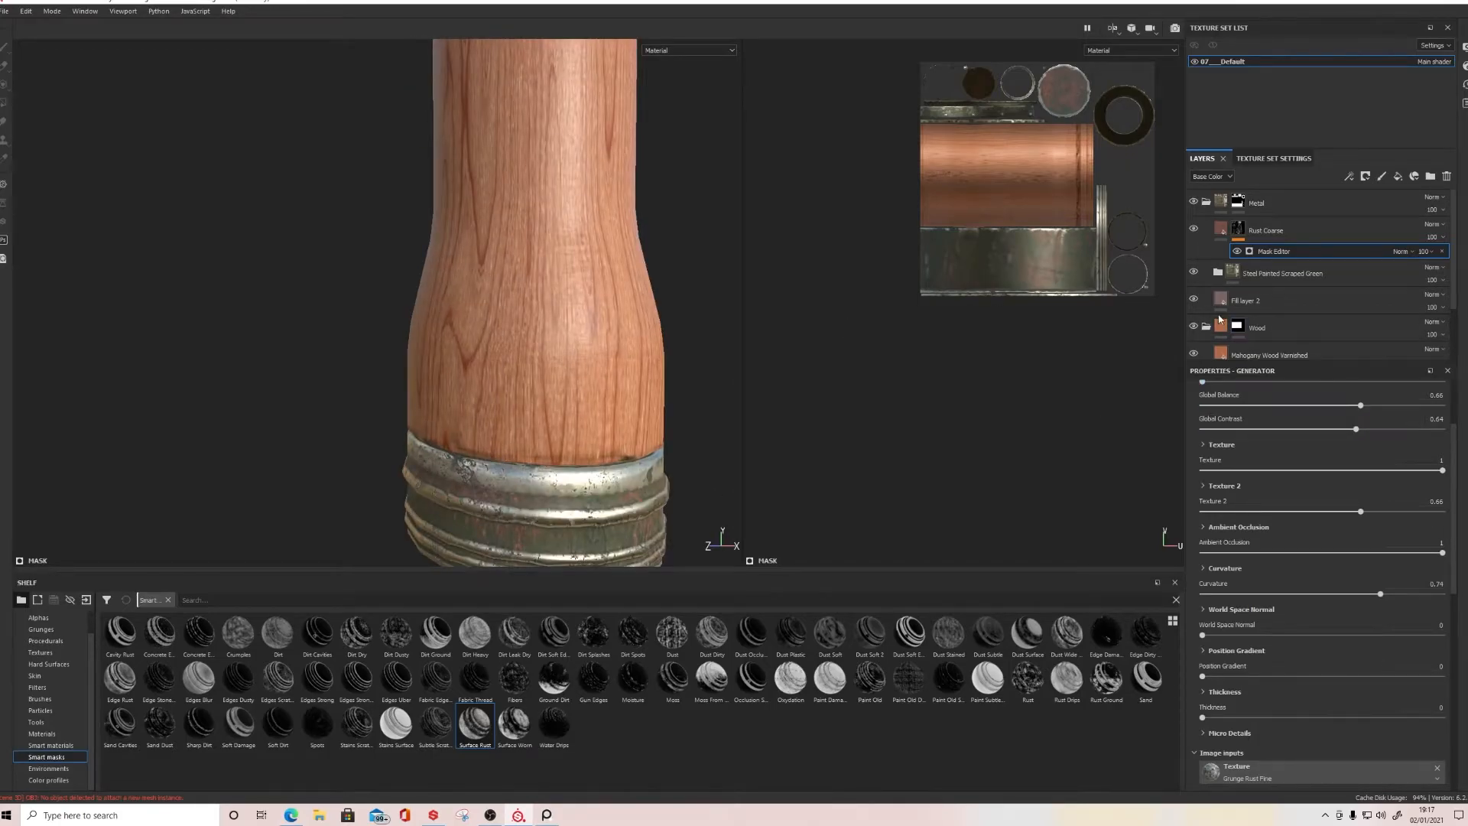
Step: In the Edges Damages layer's Curvature generator inside Steel Painted Scraped Green, set Global Contrast to 1 and Global Balance to 0.42
{"action": "left_click", "coordinate": [1219, 272]}
{"action": "scroll", "coordinate": [1261, 283], "scroll_direction": "down", "scroll_amount": 3}
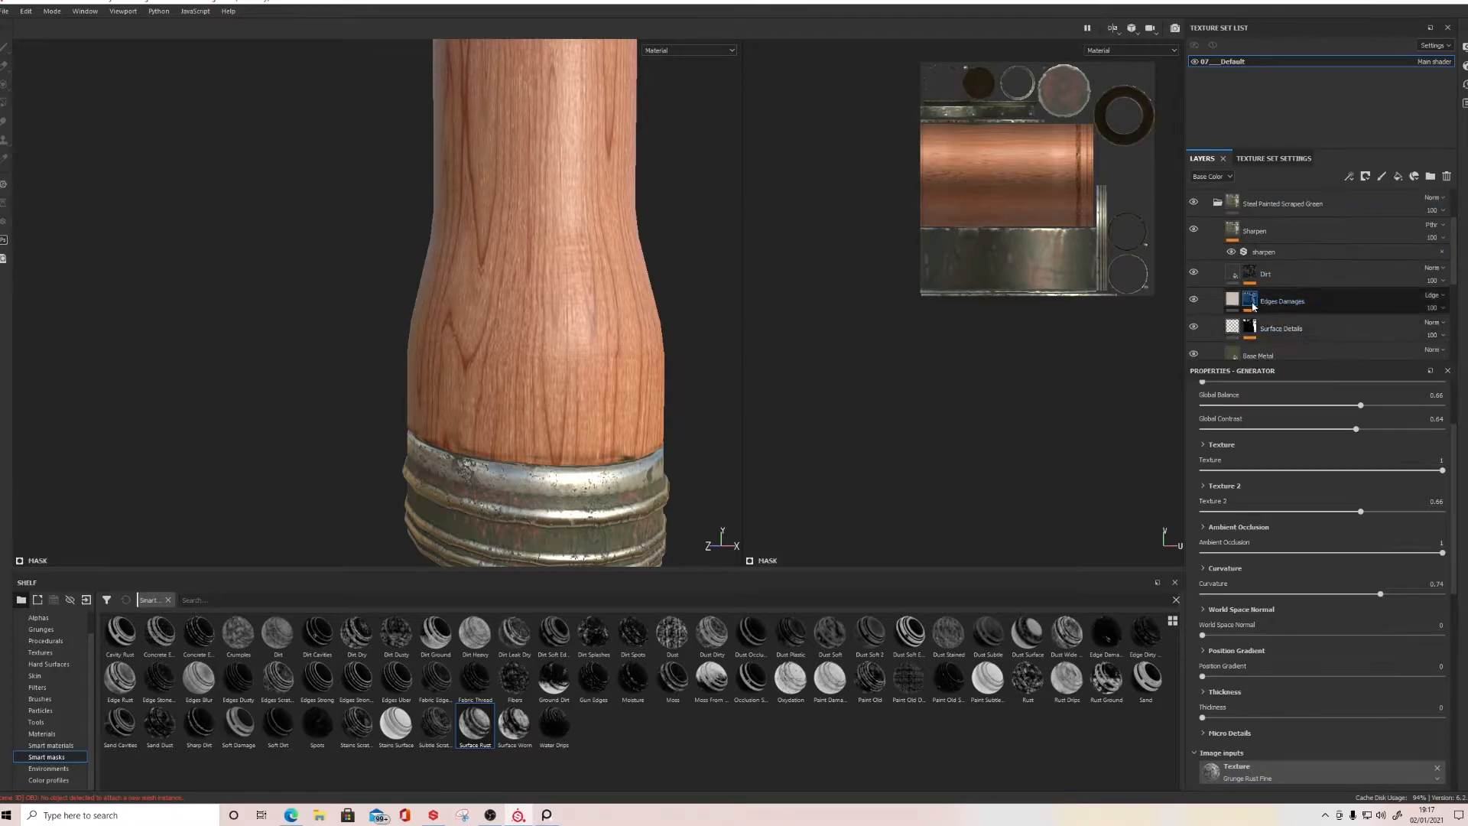
{"action": "left_click", "coordinate": [1250, 300]}
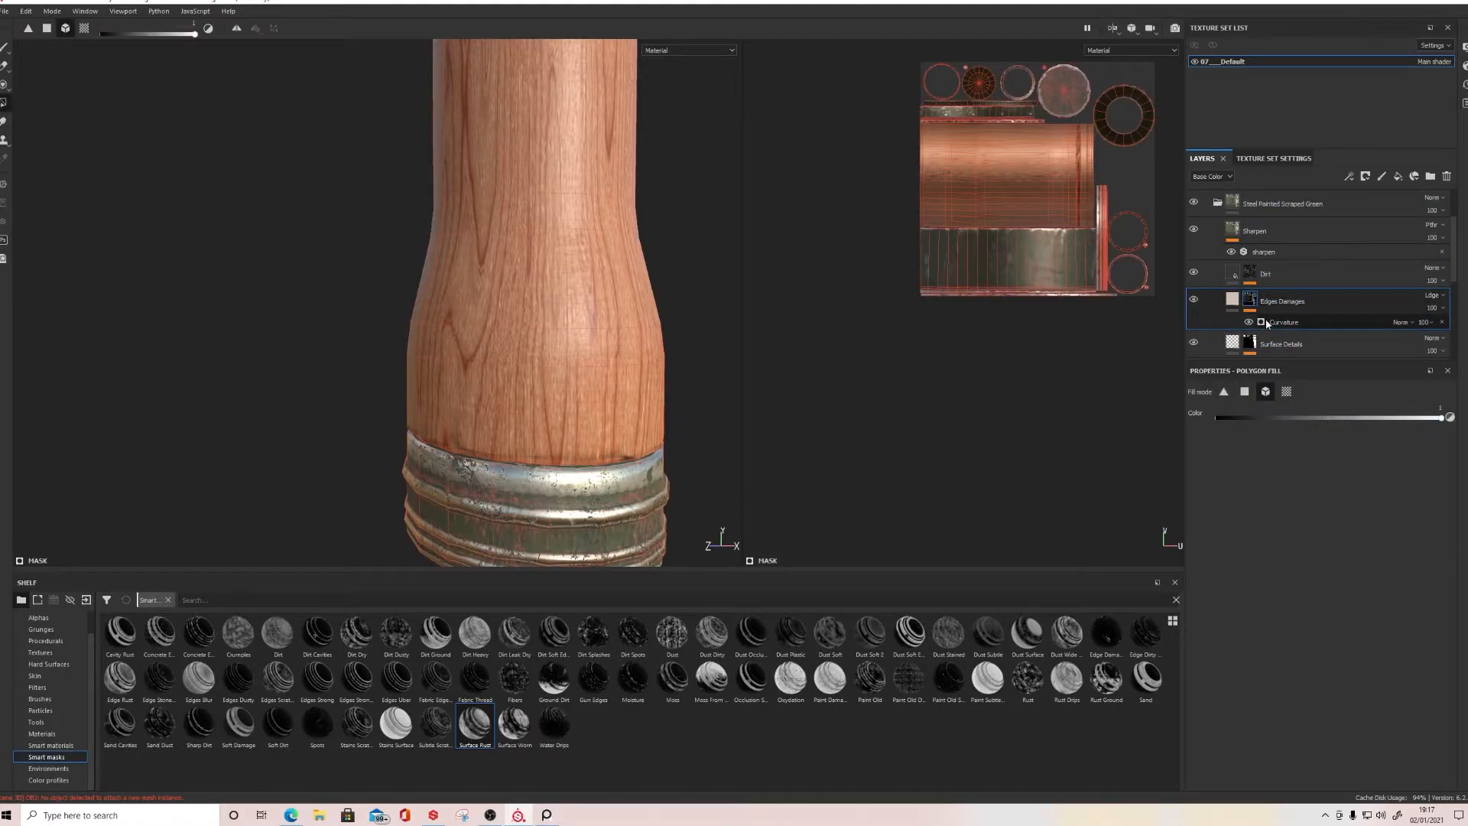
{"action": "left_click", "coordinate": [1266, 322]}
{"action": "mouse_move", "coordinate": [1299, 485]}
{"action": "left_mouse_down"}
{"action": "mouse_move", "coordinate": [1272, 481]}
{"action": "mouse_move", "coordinate": [1298, 460]}
{"action": "mouse_move", "coordinate": [1319, 506]}
{"action": "mouse_move", "coordinate": [1223, 502]}
{"action": "mouse_move", "coordinate": [1445, 504]}
{"action": "left_mouse_up"}
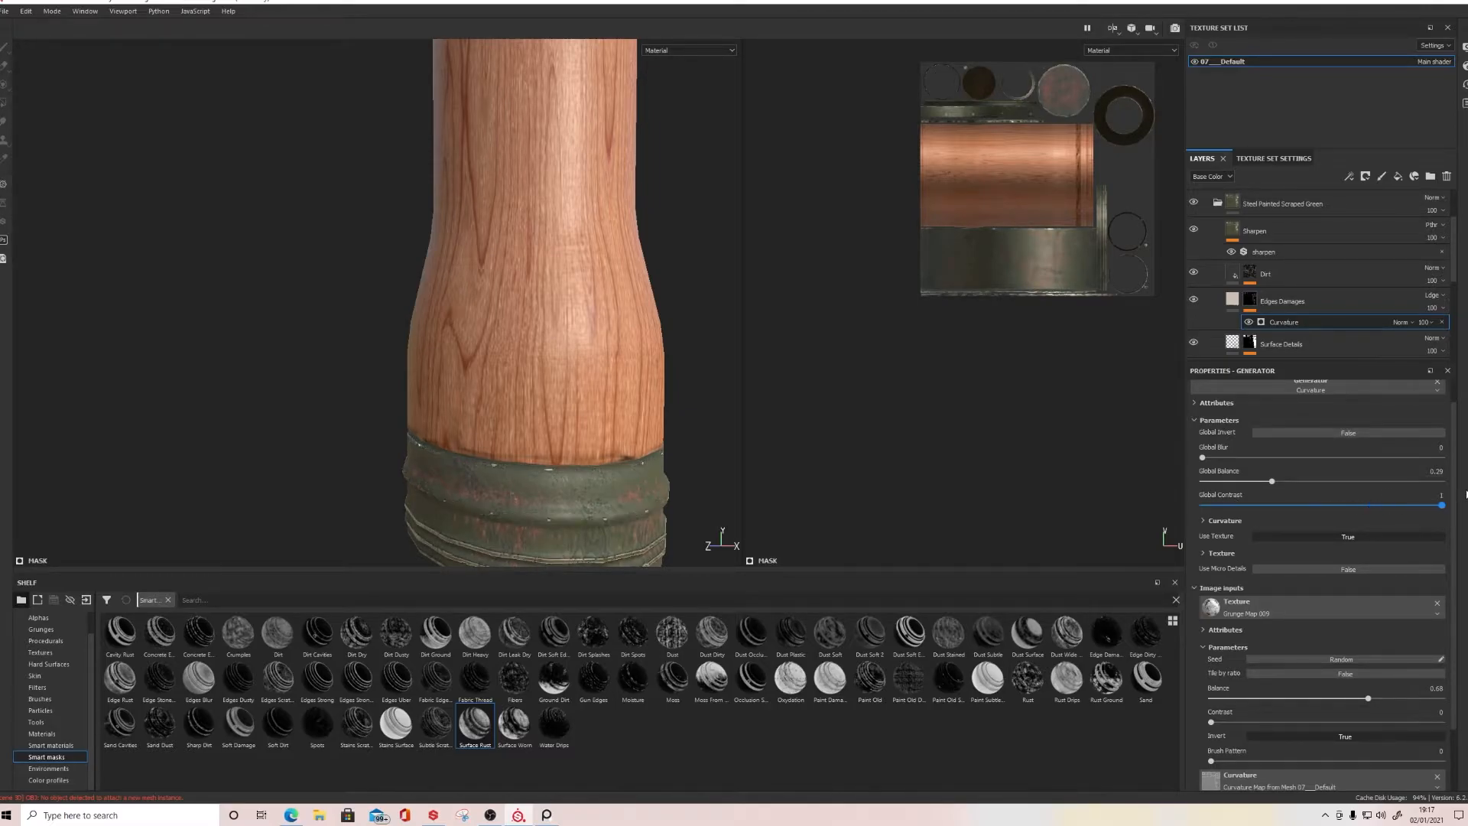
{"action": "scroll", "coordinate": [549, 249], "scroll_direction": "down", "scroll_amount": 5}
{"action": "middle_click_drag", "start_coordinate": [549, 249], "coordinate": [552, 535], "text": "alt"}
{"action": "left_click_drag", "start_coordinate": [552, 382], "coordinate": [673, 489], "text": "alt"}
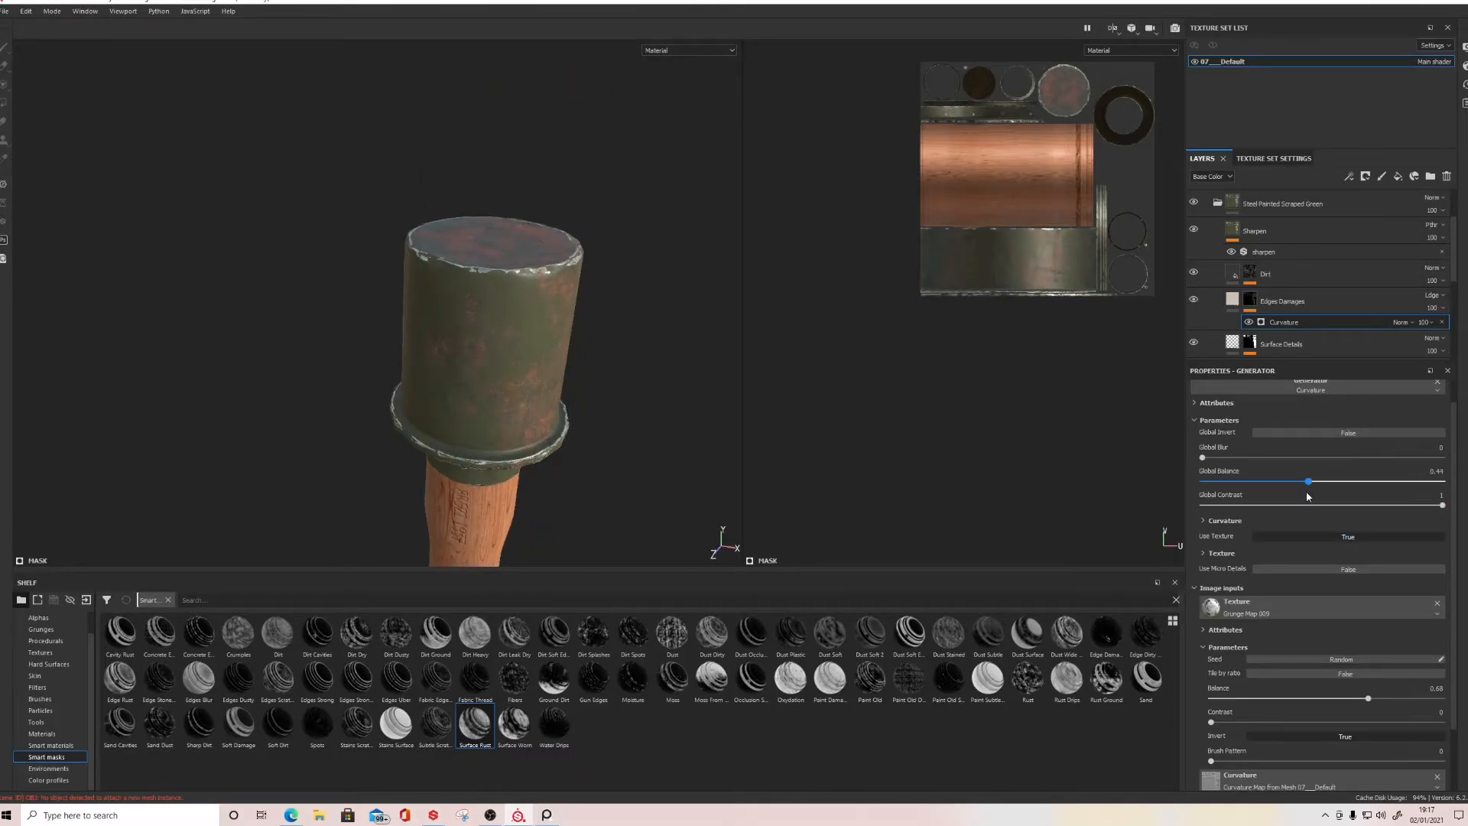
{"action": "scroll", "coordinate": [603, 276], "scroll_direction": "down", "scroll_amount": 4}
{"action": "left_click_drag", "start_coordinate": [550, 476], "coordinate": [502, 398], "text": "alt"}
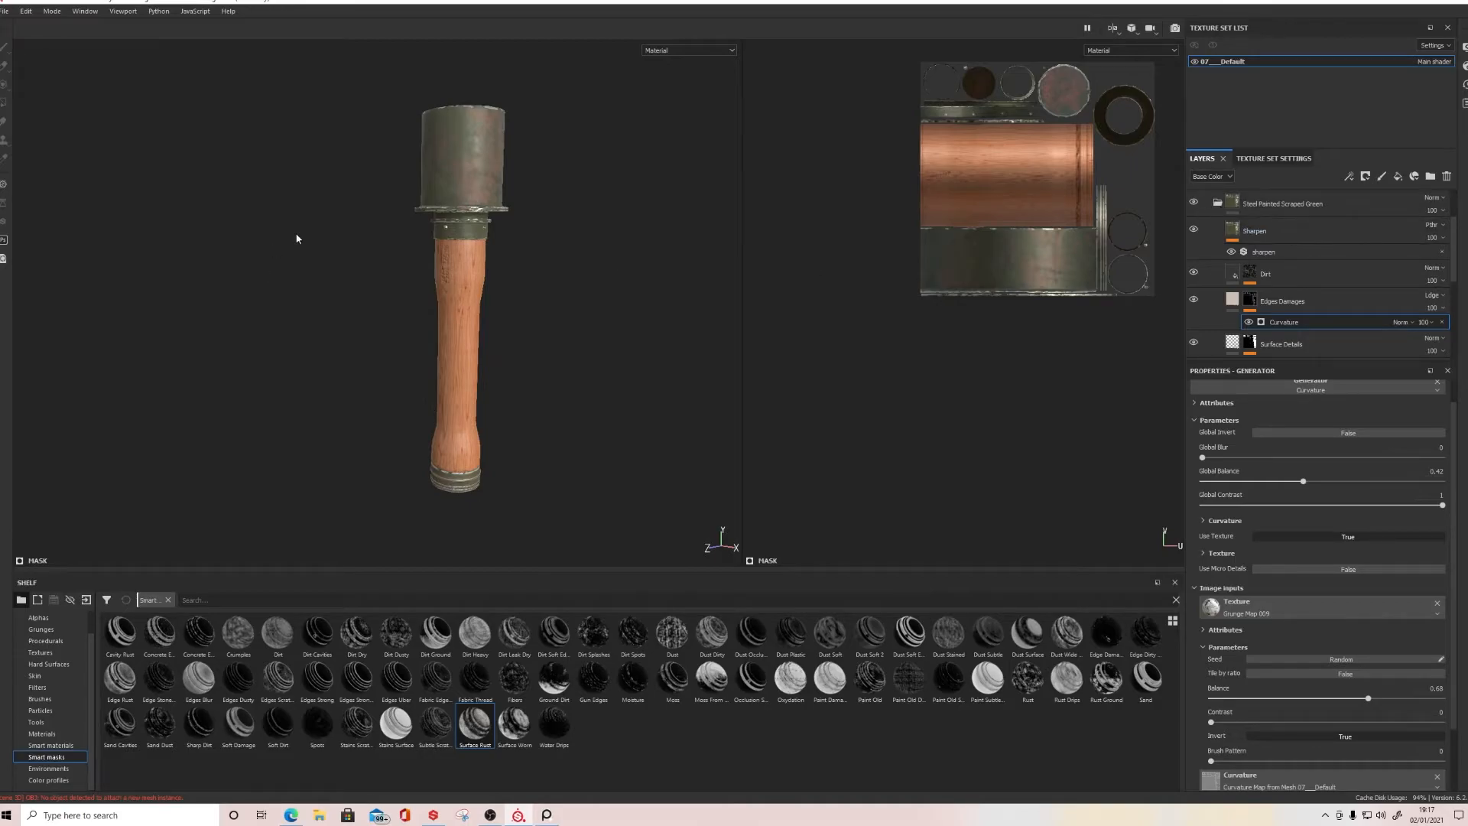
Step: Examine the edge wear on the head, flange and ribbed base cap, and the overall look of the grenade
{"action": "scroll", "coordinate": [488, 475], "scroll_direction": "up", "scroll_amount": 4}
{"action": "middle_click_drag", "start_coordinate": [532, 168], "coordinate": [541, 324], "text": "alt"}
{"action": "middle_click_drag", "start_coordinate": [544, 237], "coordinate": [550, 298], "text": "alt"}
{"action": "left_click_drag", "start_coordinate": [551, 298], "coordinate": [560, 229], "text": "alt"}
{"action": "middle_click_drag", "start_coordinate": [526, 497], "coordinate": [475, 184], "text": "alt"}
{"action": "scroll", "coordinate": [373, 481], "scroll_direction": "up", "scroll_amount": 4}
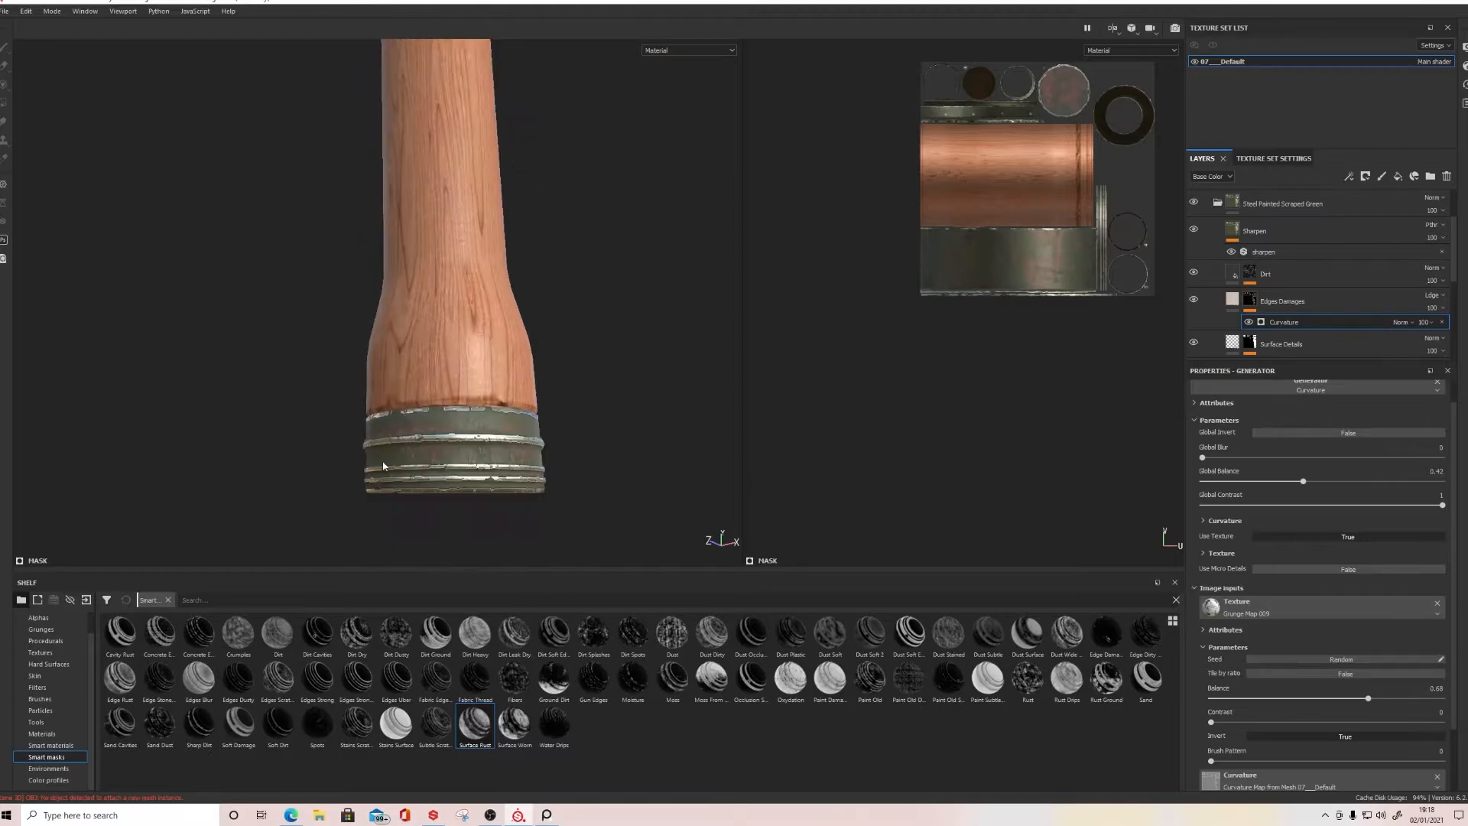
{"action": "left_click_drag", "start_coordinate": [308, 469], "coordinate": [295, 511], "text": "alt"}
{"action": "scroll", "coordinate": [279, 459], "scroll_direction": "down", "scroll_amount": 5}
{"action": "scroll", "coordinate": [277, 457], "scroll_direction": "down", "scroll_amount": 5}
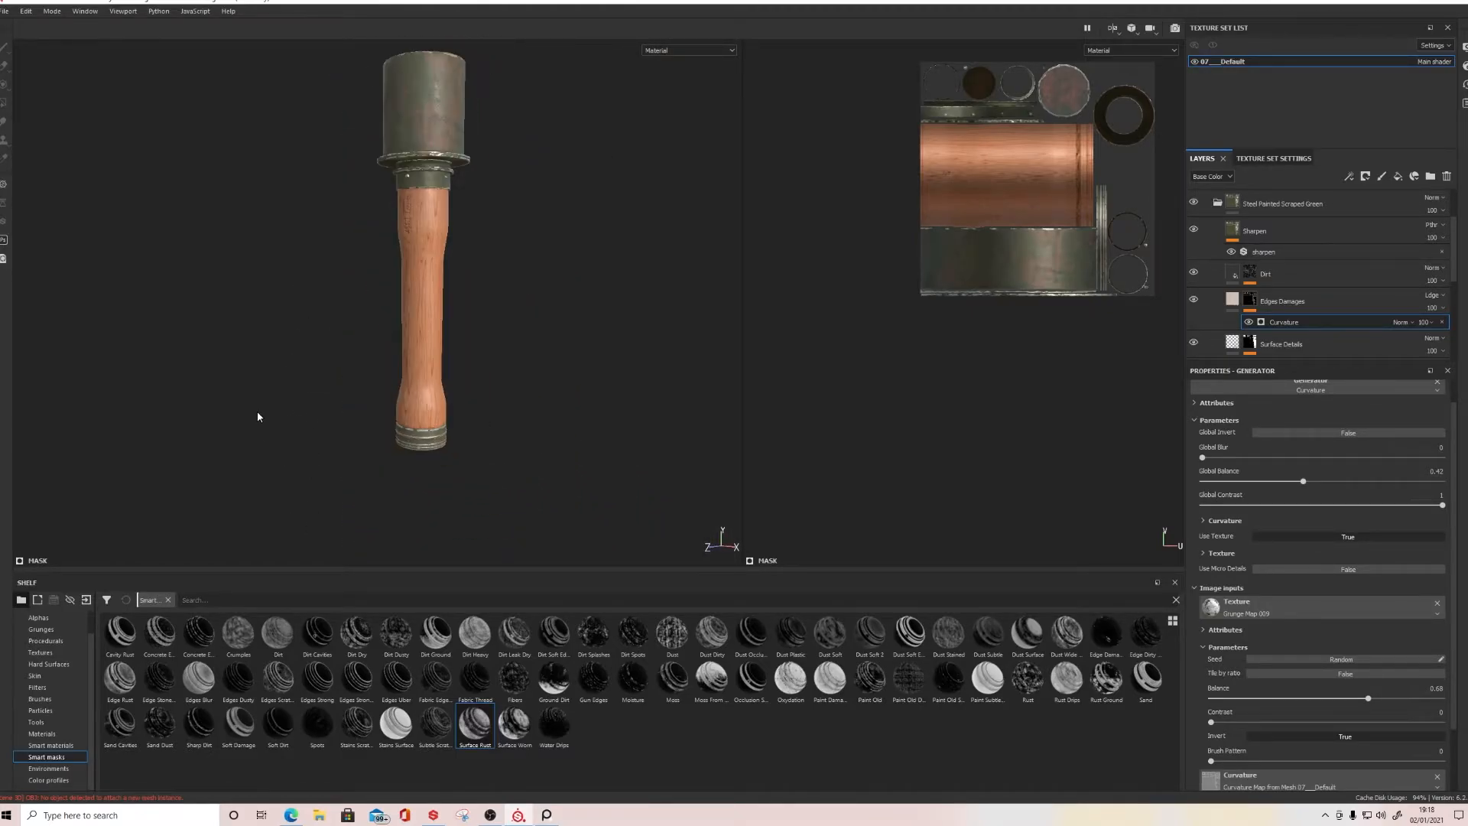
{"action": "middle_click_drag", "start_coordinate": [272, 393], "coordinate": [309, 405], "text": "alt"}
{"action": "scroll", "coordinate": [432, 245], "scroll_direction": "up", "scroll_amount": 3}
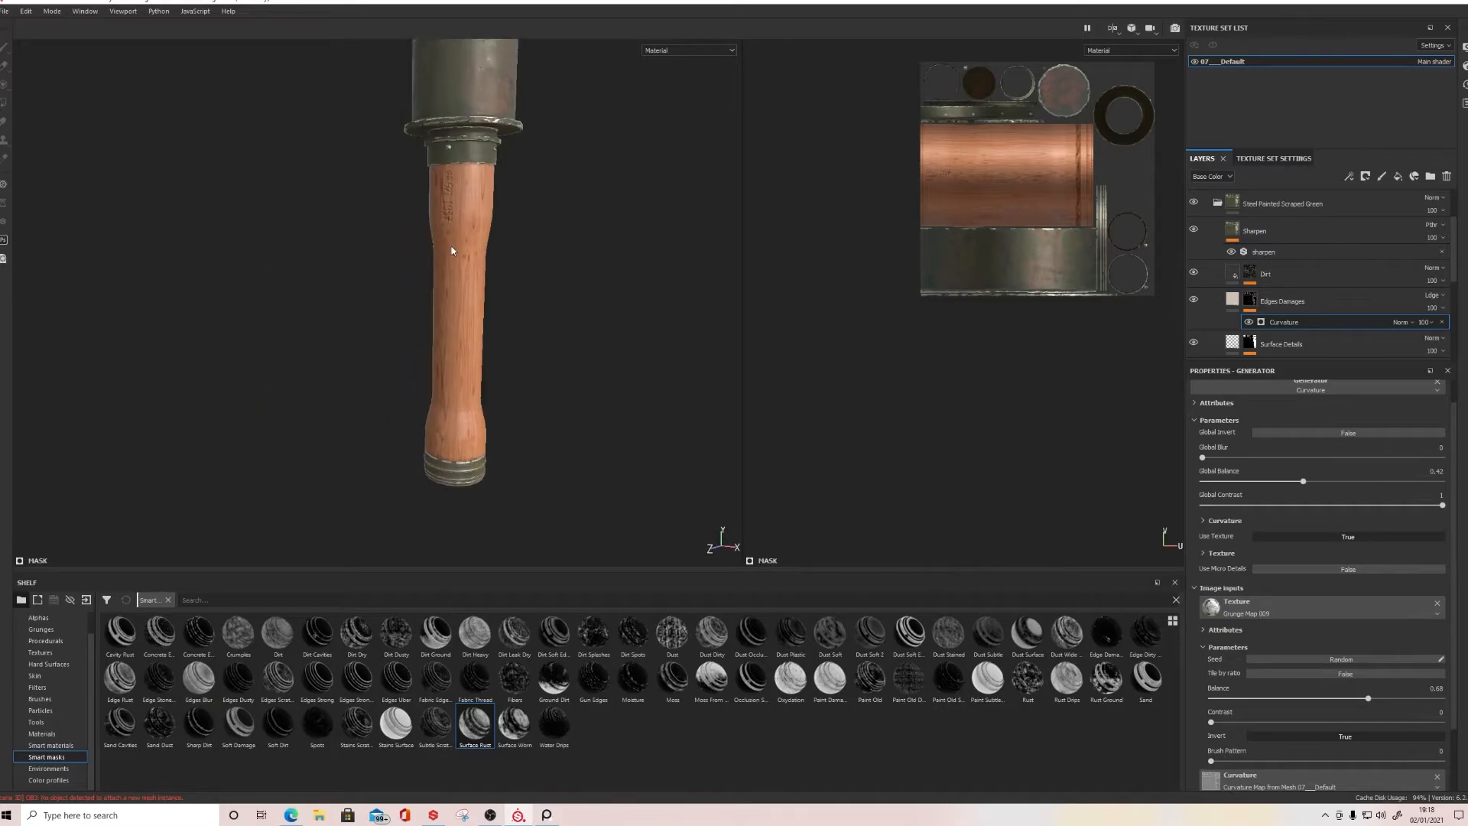
{"action": "scroll", "coordinate": [513, 265], "scroll_direction": "down", "scroll_amount": 5}
{"action": "left_click_drag", "start_coordinate": [524, 281], "coordinate": [596, 268], "text": "alt"}
{"action": "scroll", "coordinate": [1240, 234], "scroll_direction": "up", "scroll_amount": 3}
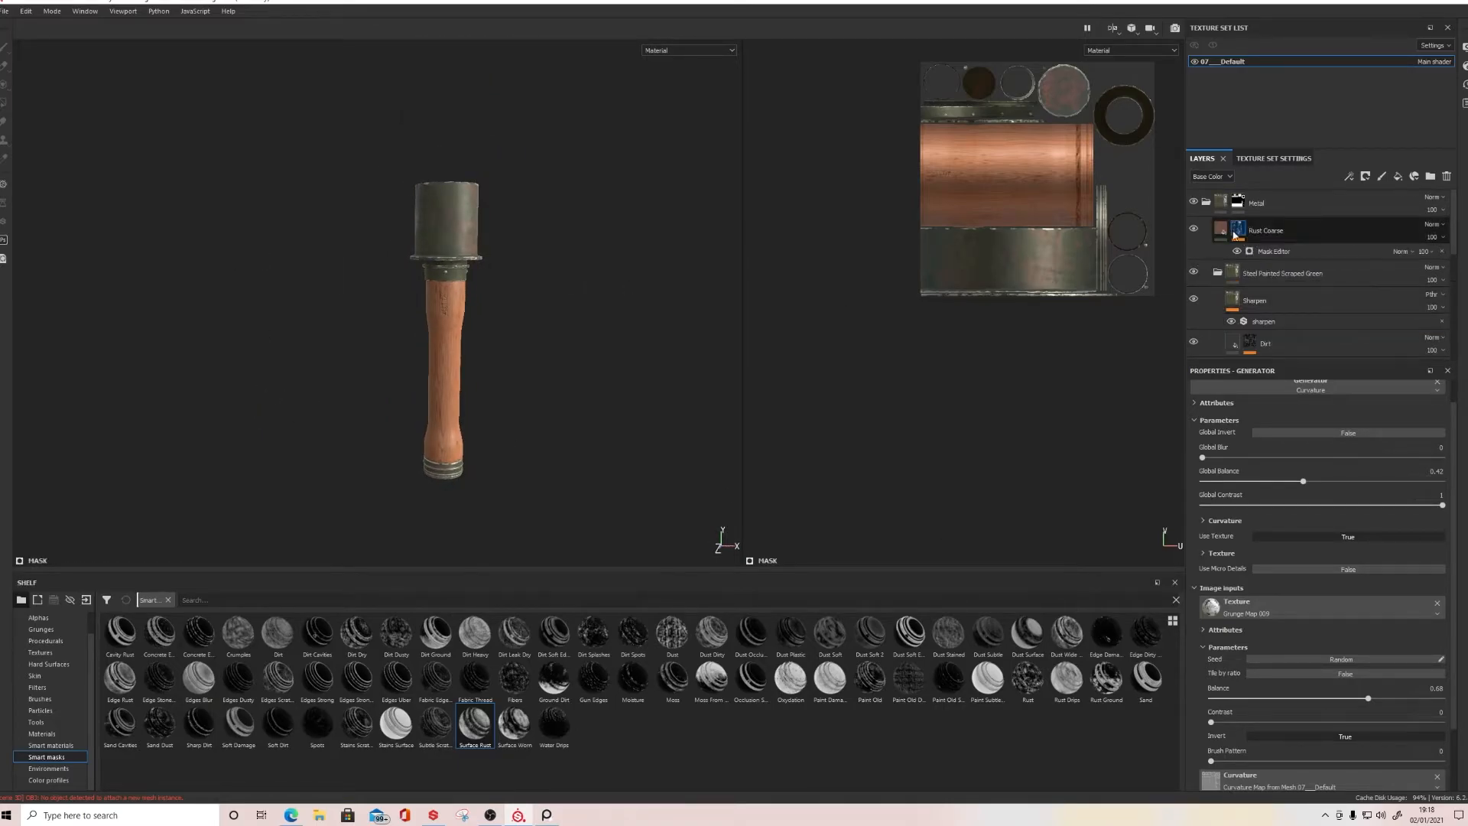
Step: Collapse the Metal folder and select the Mahogany Wood Varnished layer in the Wood folder
{"action": "left_click", "coordinate": [1207, 203]}
{"action": "scroll", "coordinate": [531, 383], "scroll_direction": "up", "scroll_amount": 5}
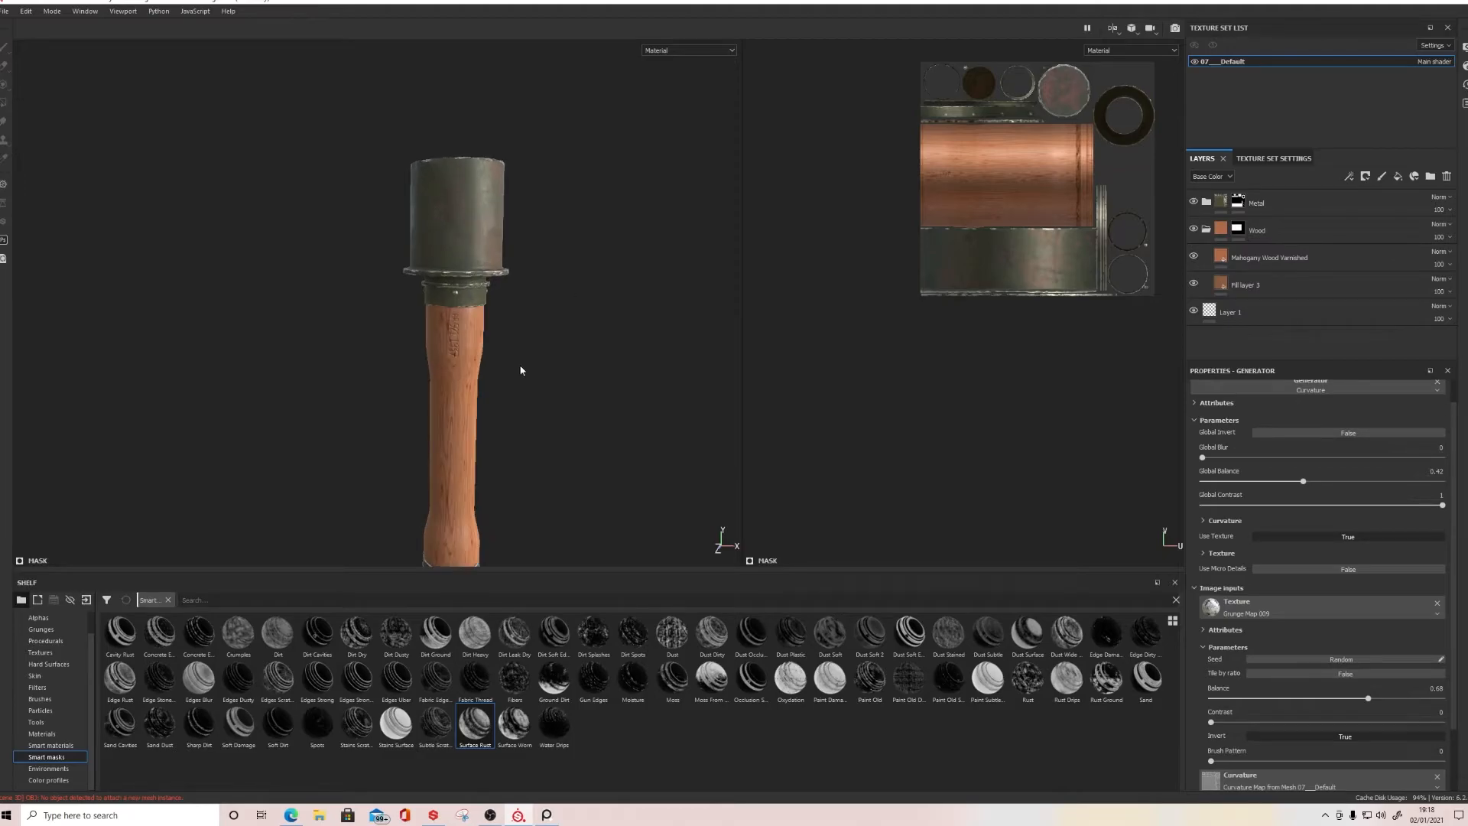
{"action": "left_click", "coordinate": [1206, 229]}
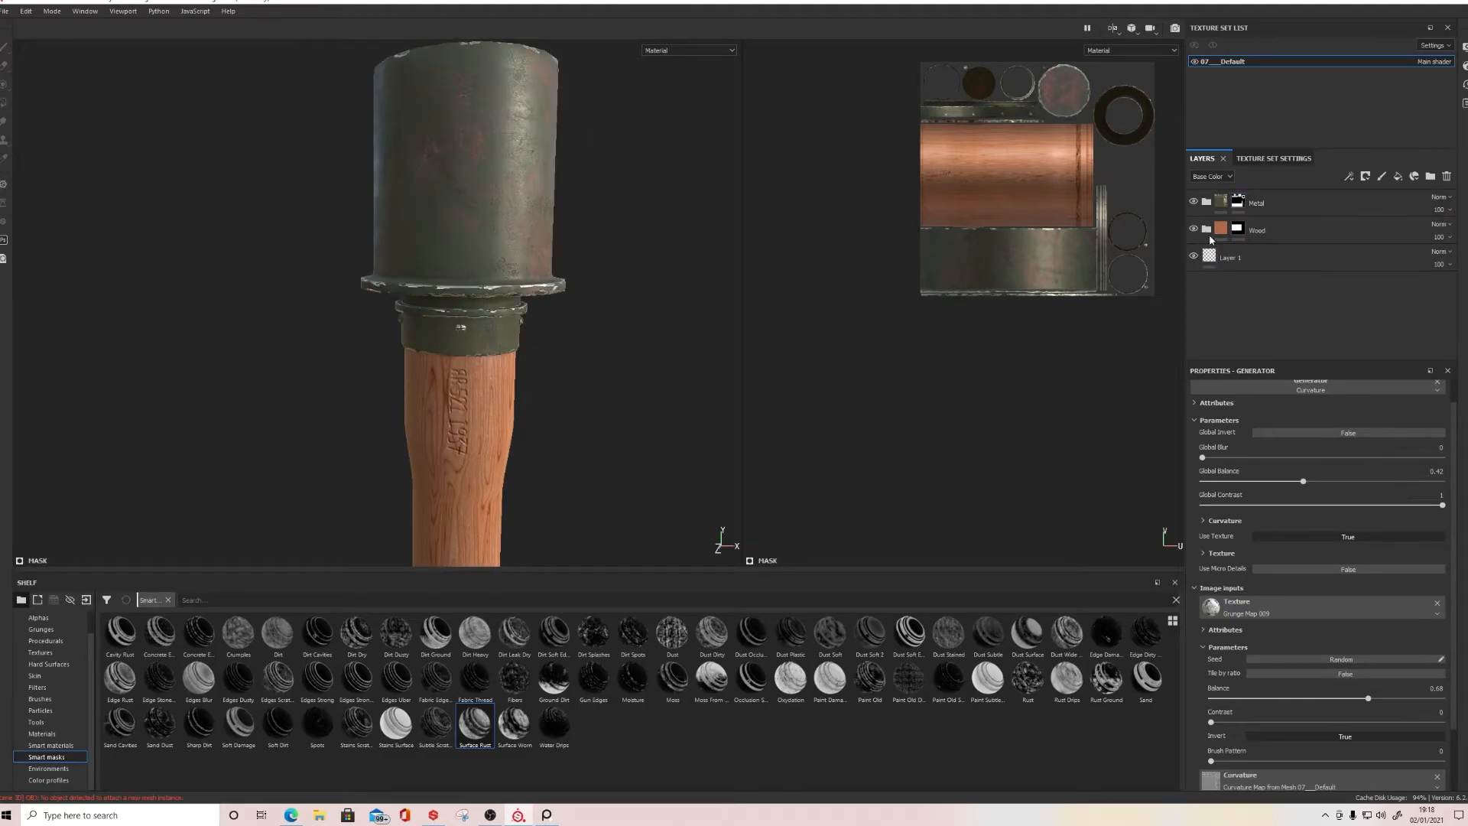
{"action": "left_click", "coordinate": [1207, 230]}
{"action": "left_click", "coordinate": [1388, 178]}
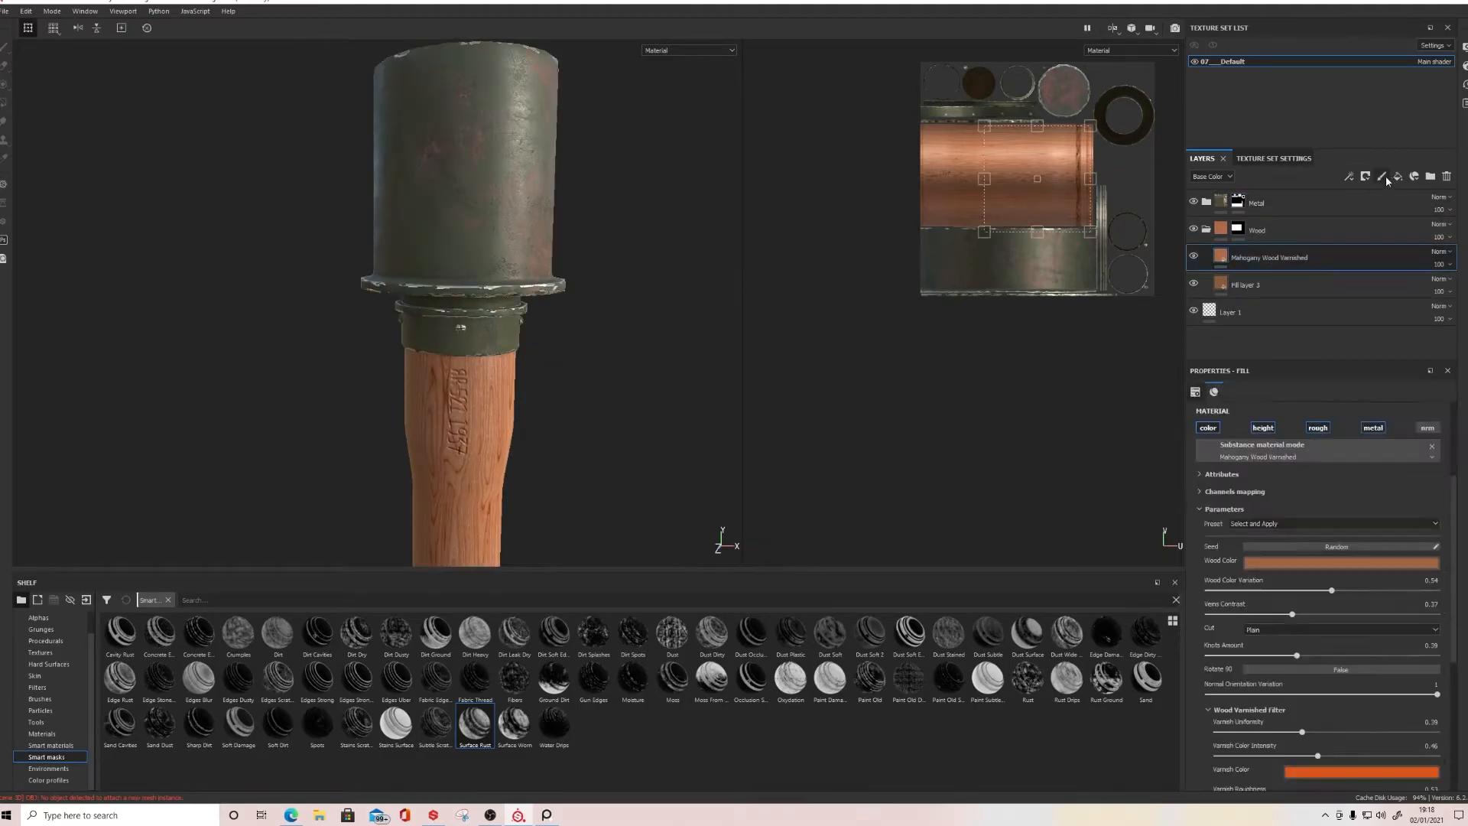
{"action": "scroll", "coordinate": [1283, 647], "scroll_direction": "down", "scroll_amount": 4}
{"action": "left_click", "coordinate": [1267, 653]}
{"action": "left_click", "coordinate": [1318, 653]}
{"action": "left_click", "coordinate": [1373, 653]}
{"action": "left_click", "coordinate": [1427, 653]}
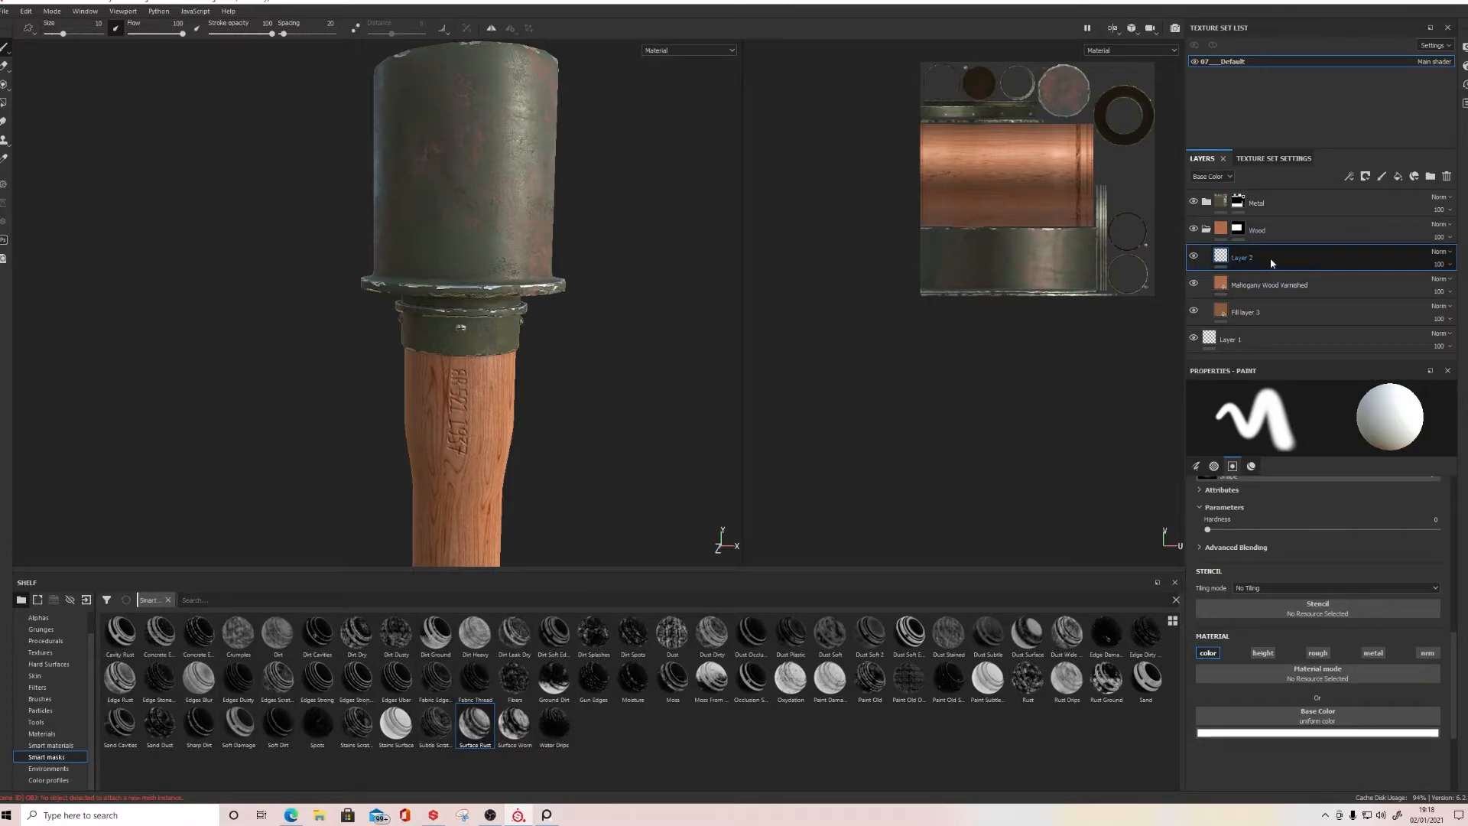
{"action": "key", "text": "Delete"}
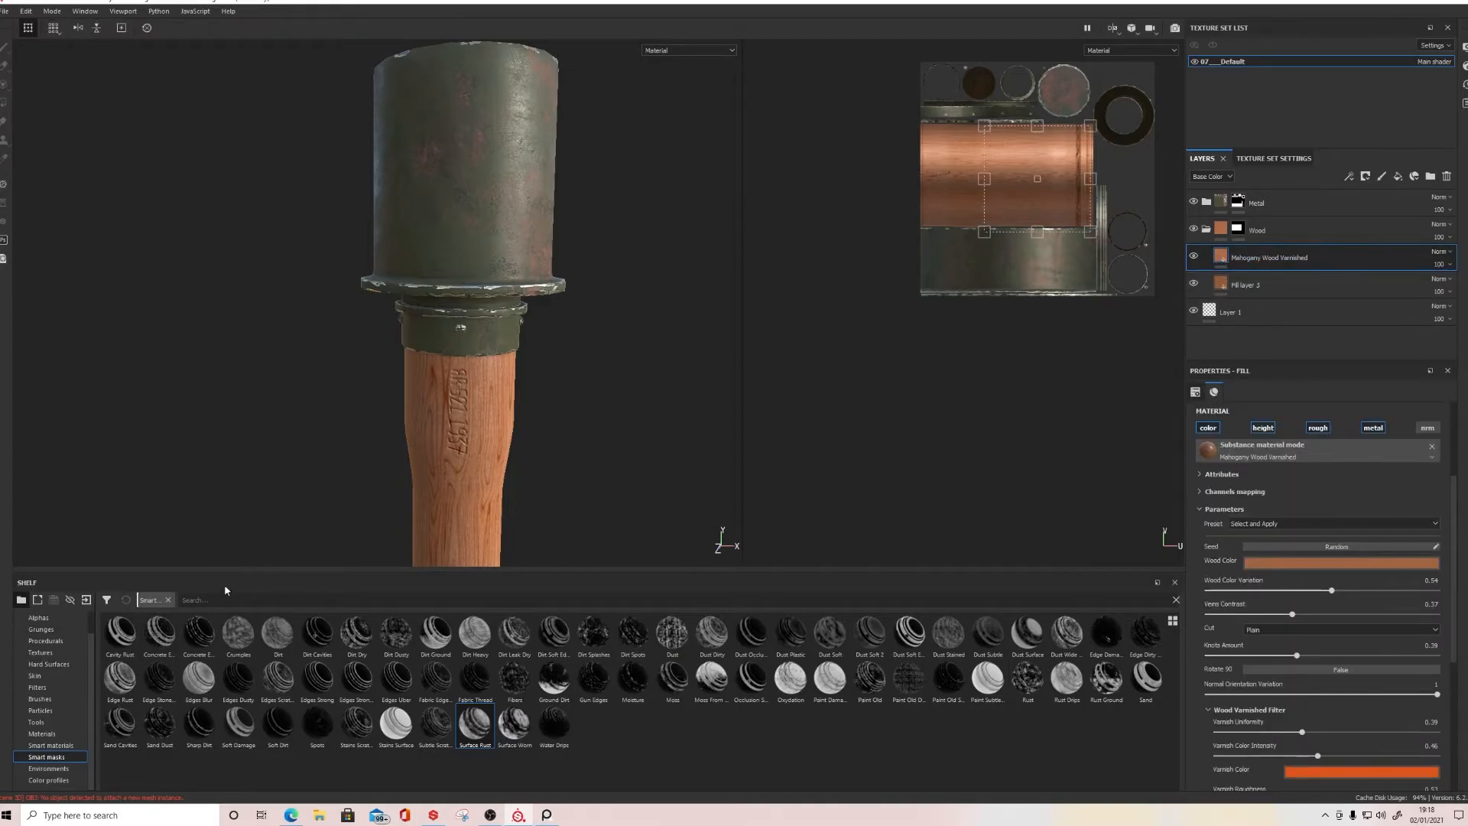
Step: Search all shelf categories for "dirt" and look through the dirt materials, masks and brushes
{"action": "left_click", "coordinate": [222, 593]}
{"action": "type", "text": "dirt"}
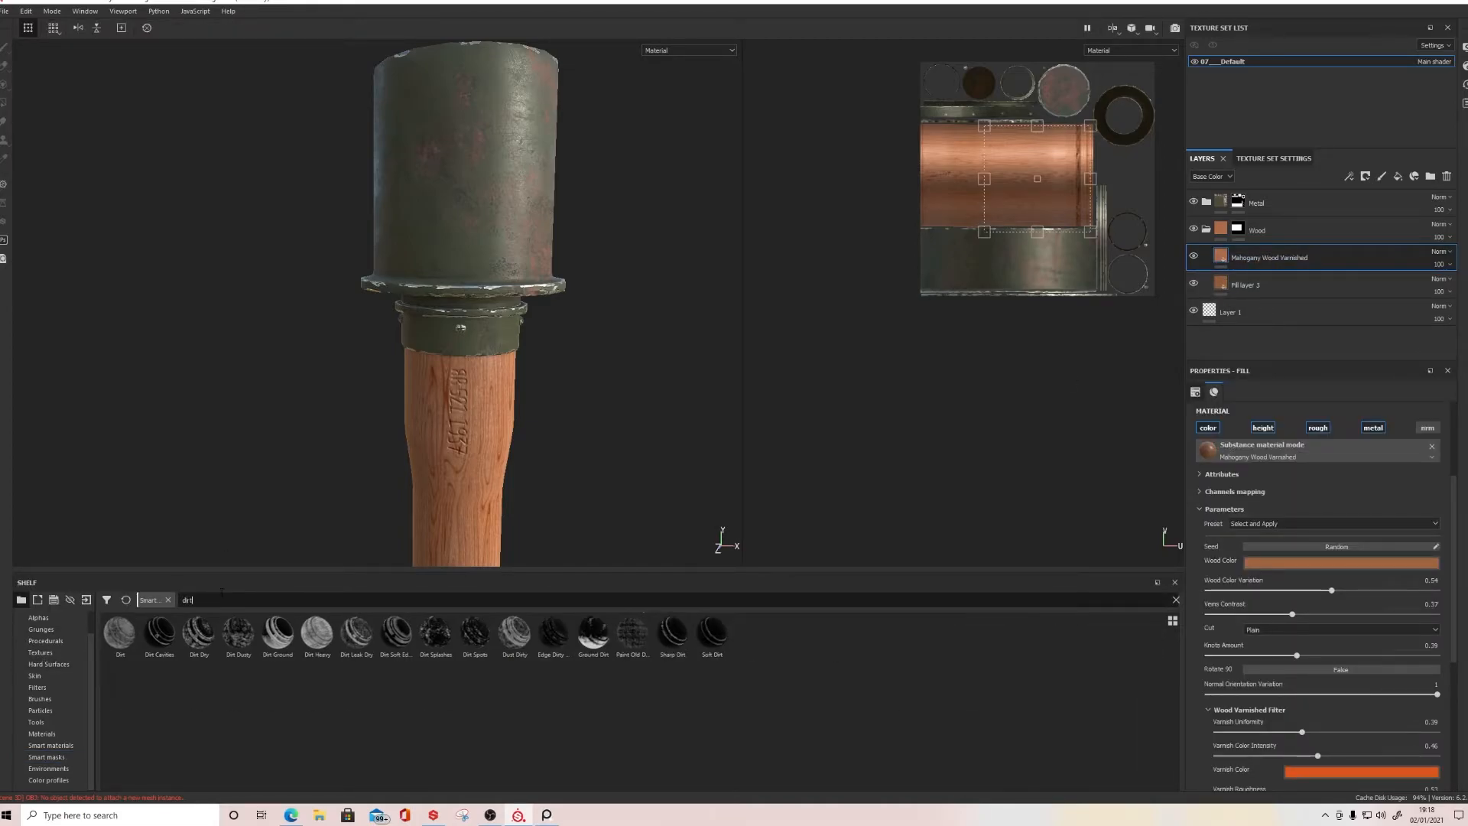
{"action": "left_click", "coordinate": [168, 600]}
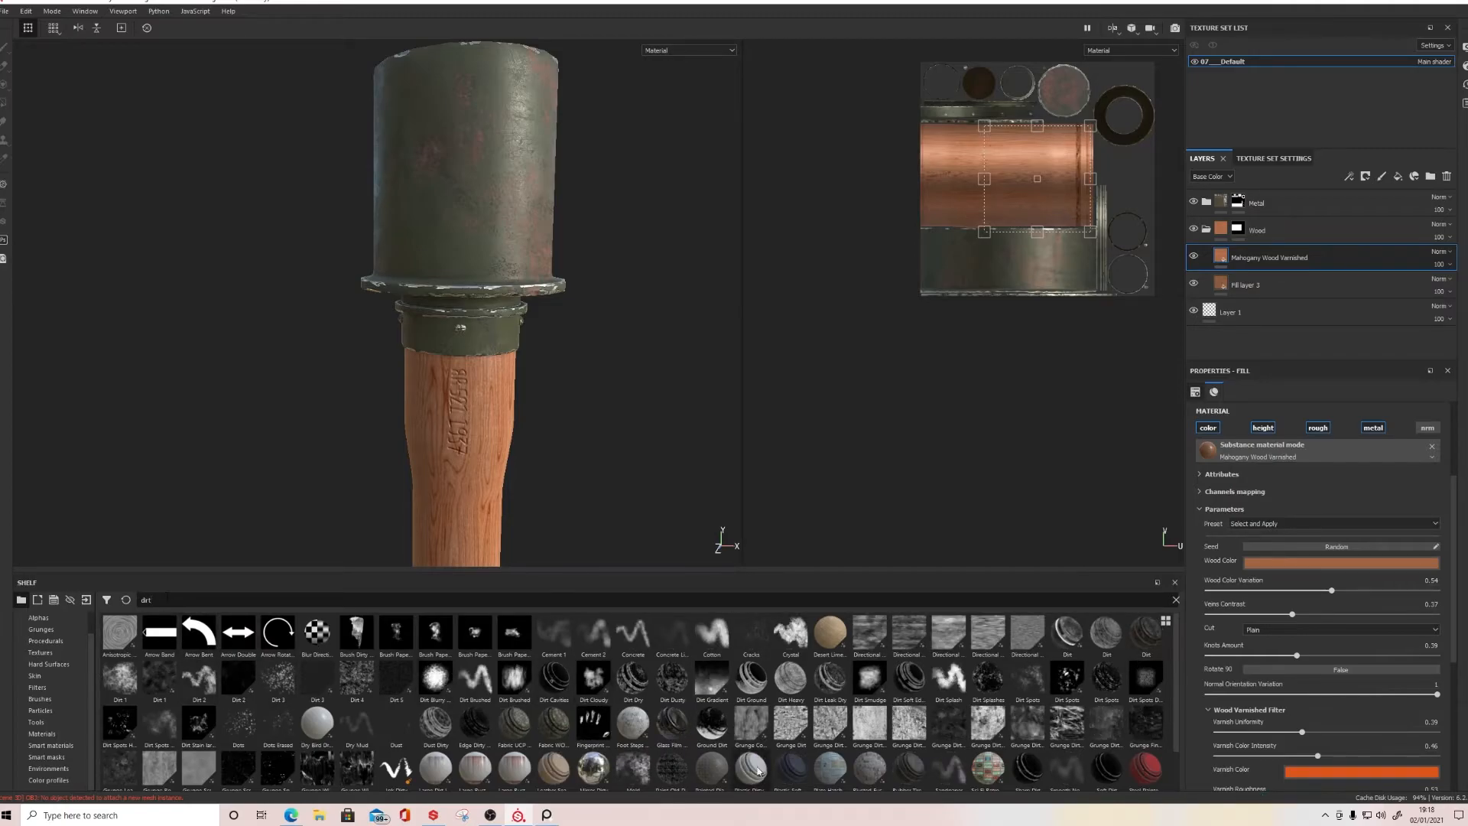
{"action": "scroll", "coordinate": [696, 772], "scroll_direction": "down", "scroll_amount": 1}
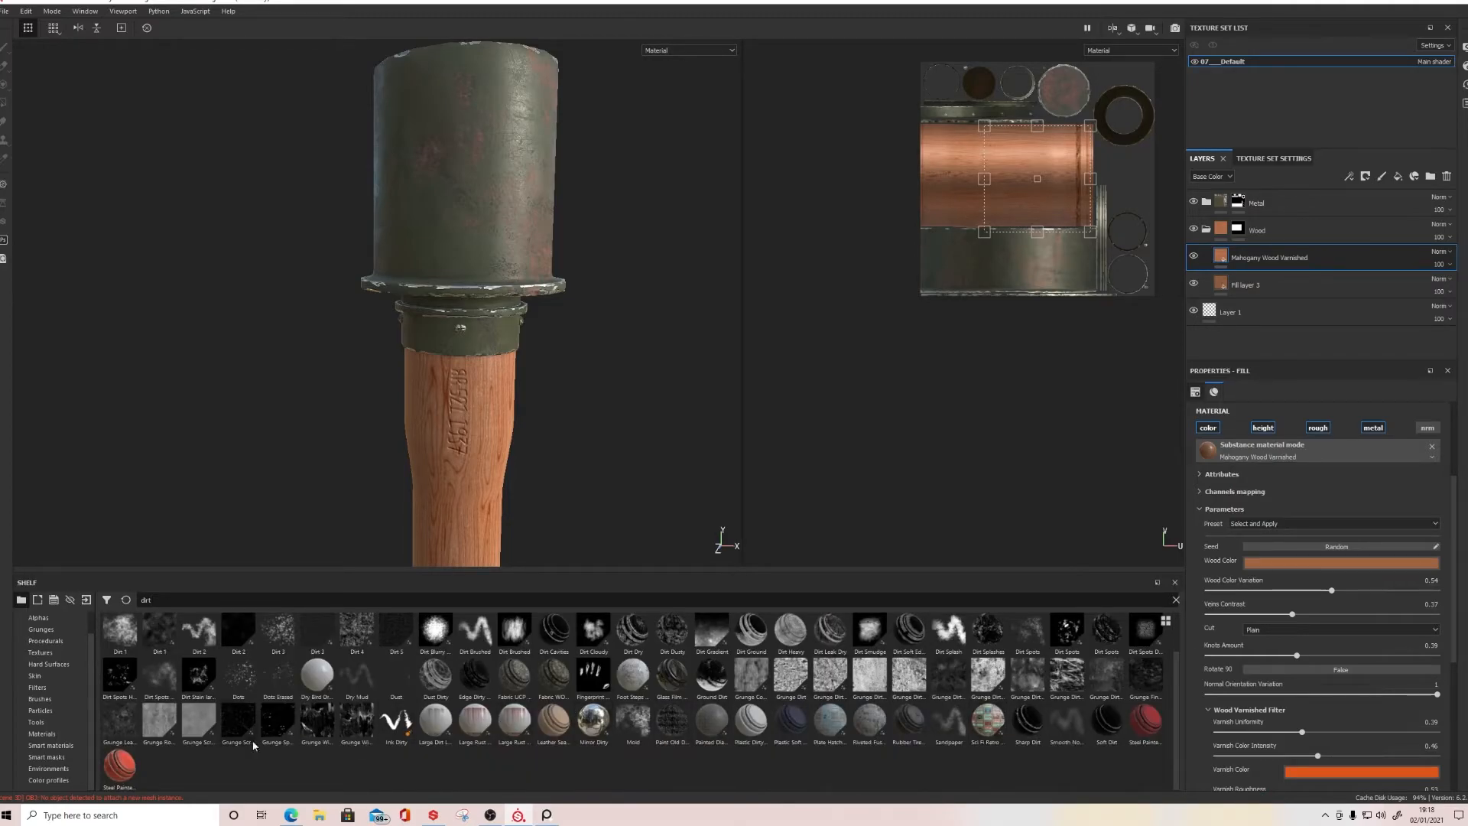
{"action": "scroll", "coordinate": [767, 739], "scroll_direction": "up", "scroll_amount": 1}
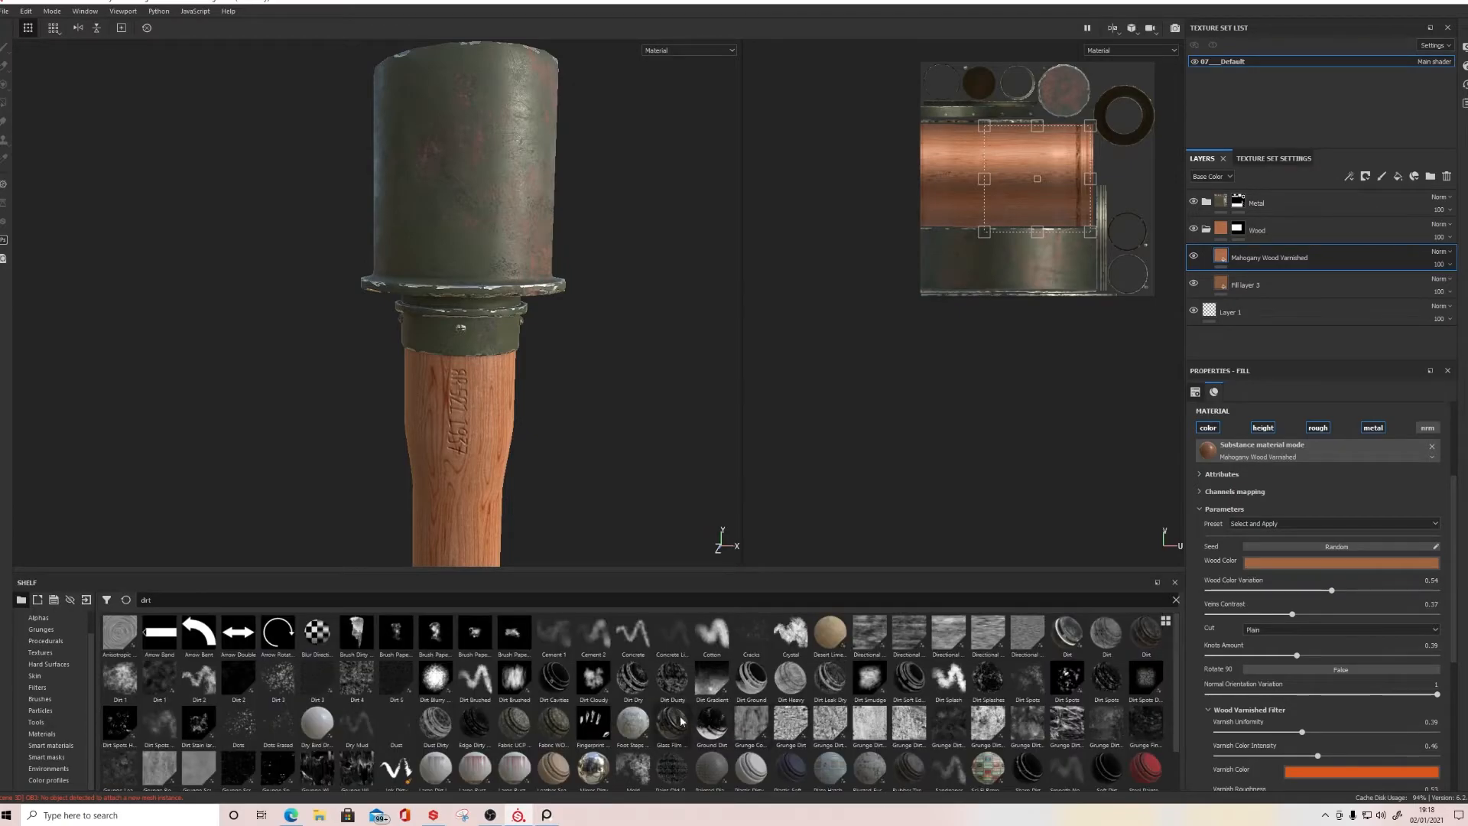
{"action": "scroll", "coordinate": [524, 729], "scroll_direction": "down", "scroll_amount": 1}
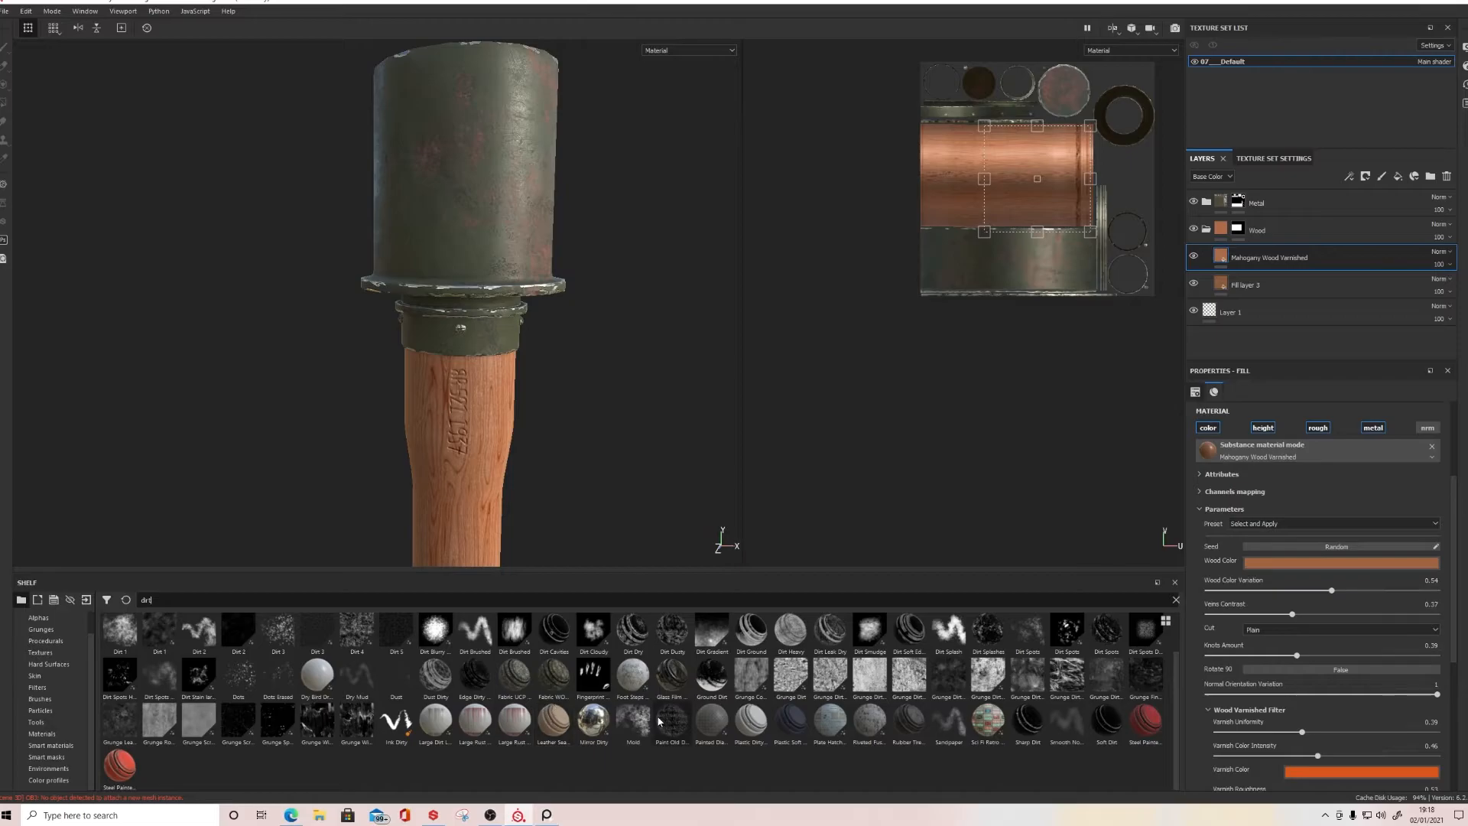
{"action": "scroll", "coordinate": [470, 730], "scroll_direction": "up", "scroll_amount": 1}
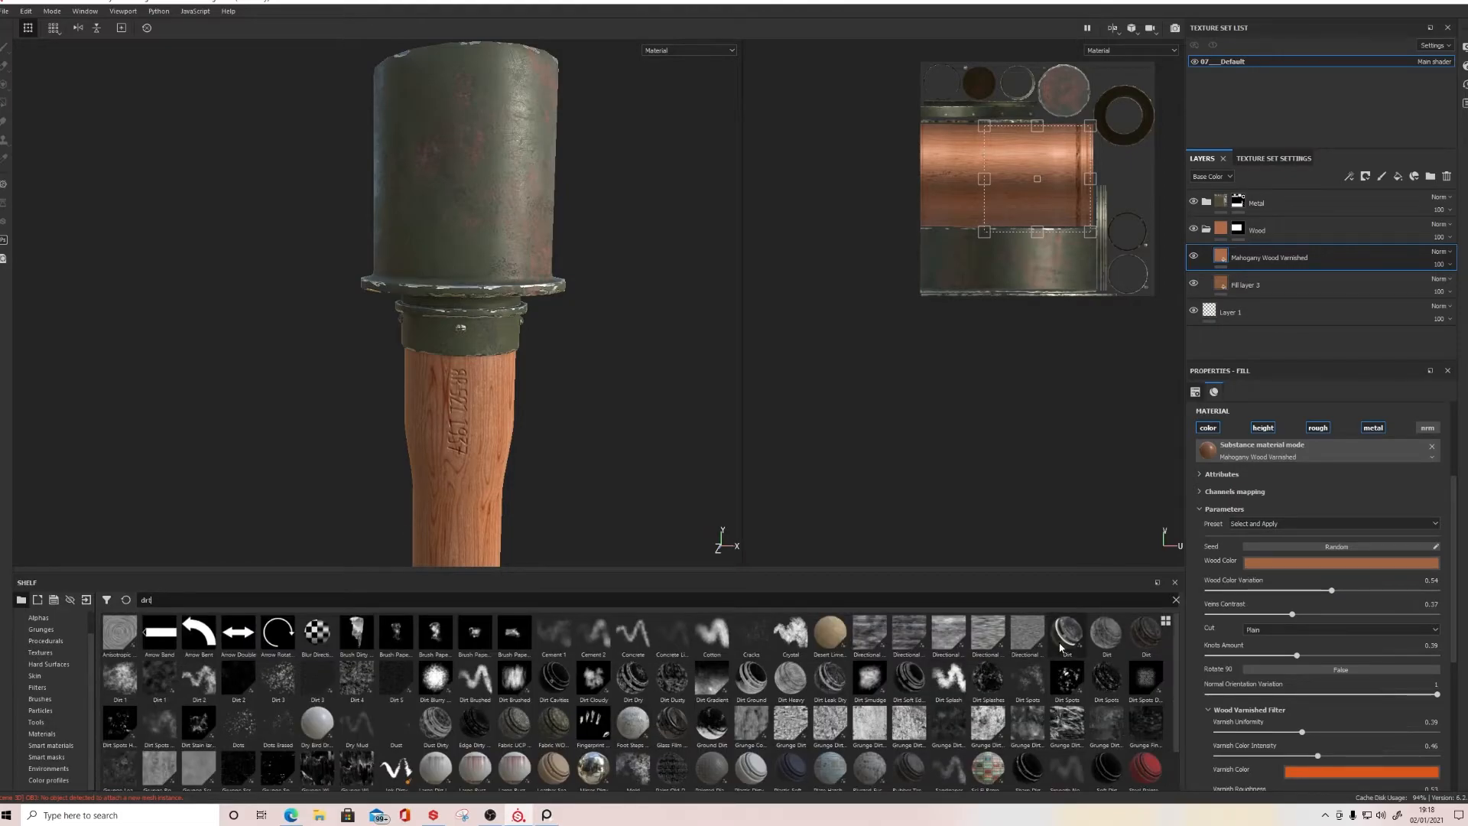
Step: Add the Dirt smart material inside the Wood folder, above the Mahogany Wood Varnished layer
{"action": "mouse_move", "coordinate": [1068, 641]}
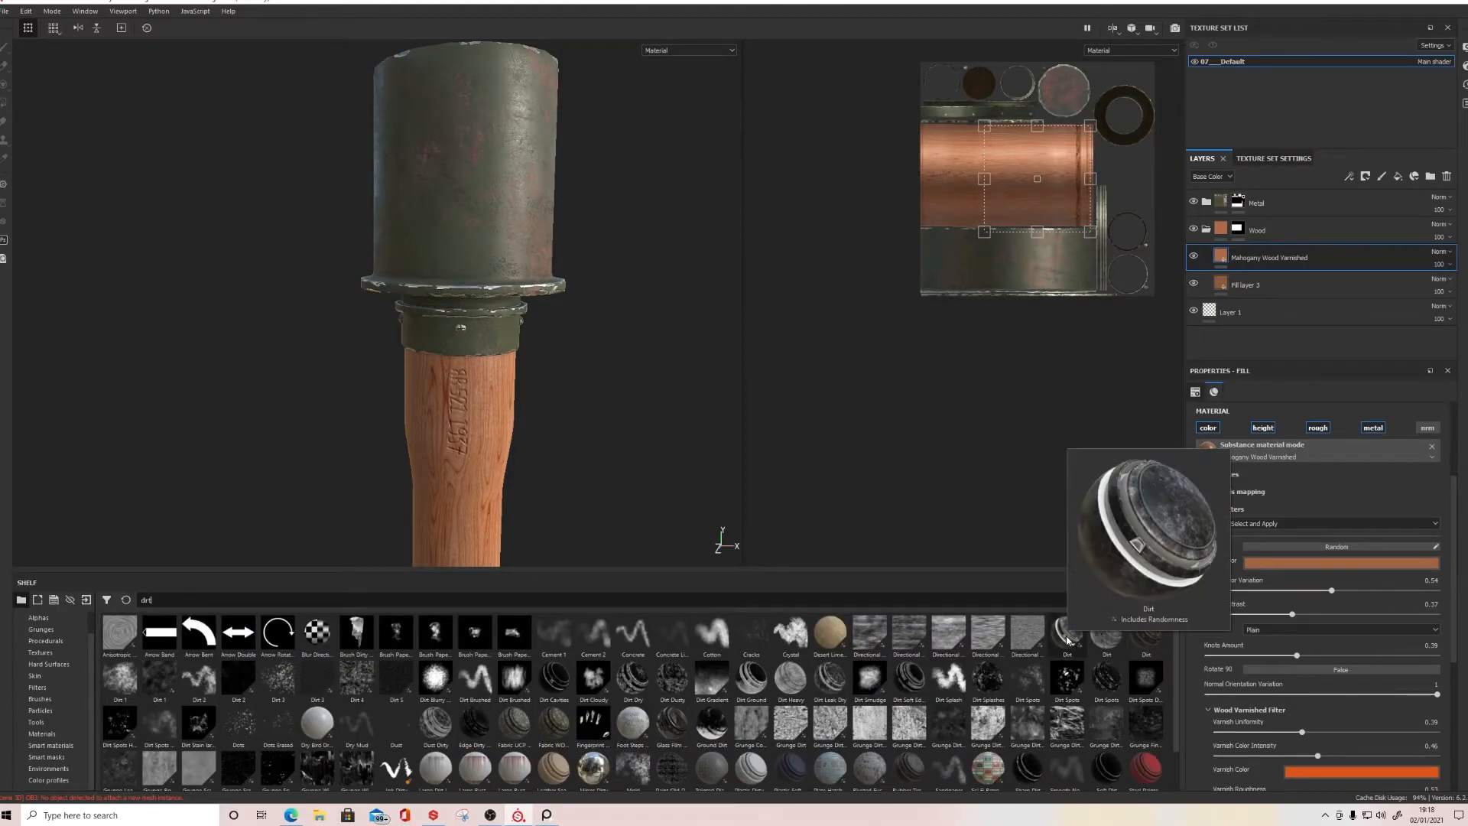
{"action": "left_click_drag", "start_coordinate": [1067, 641], "coordinate": [566, 505]}
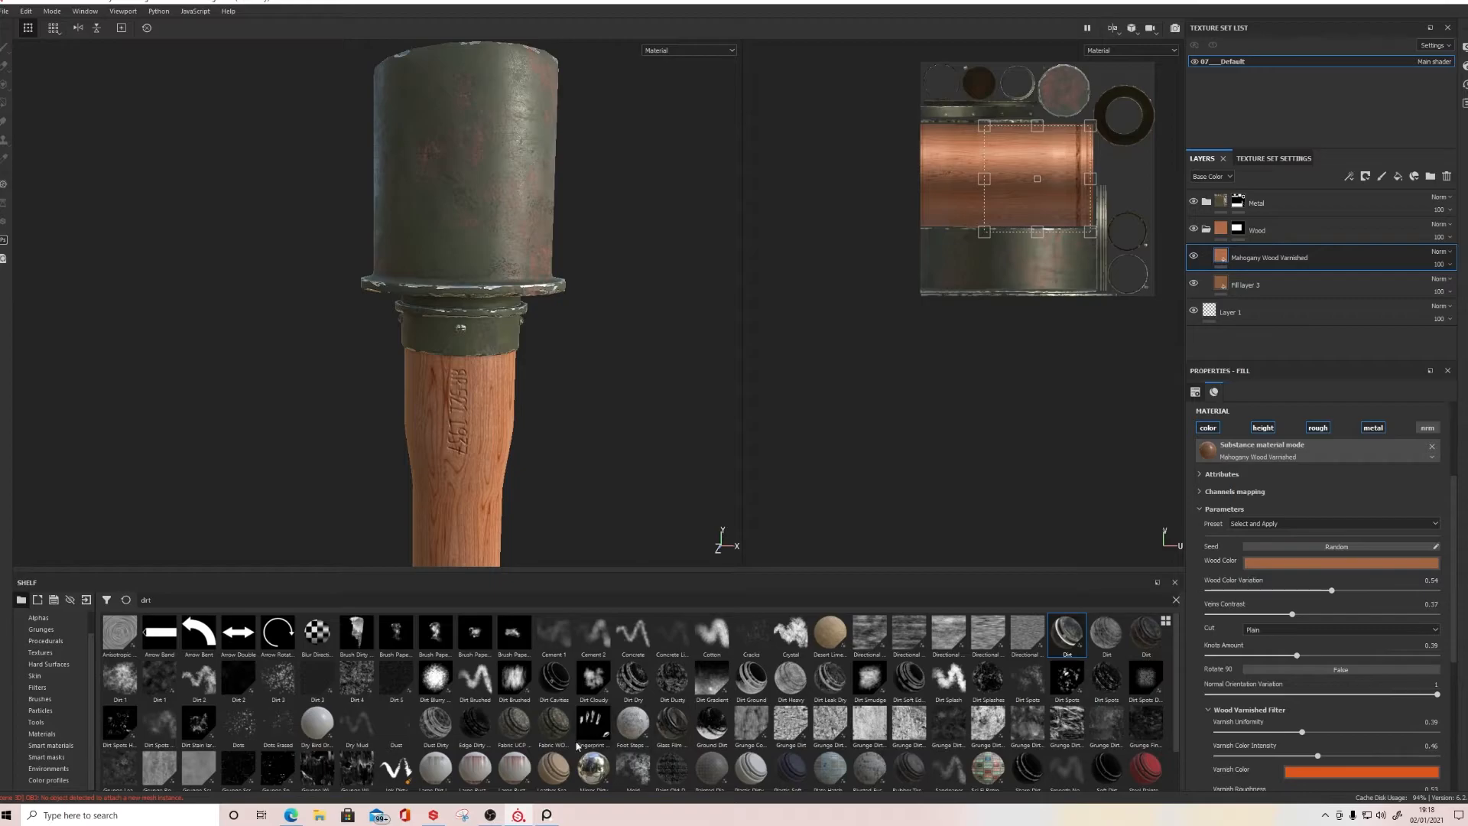
{"action": "scroll", "coordinate": [844, 761], "scroll_direction": "down", "scroll_amount": 1}
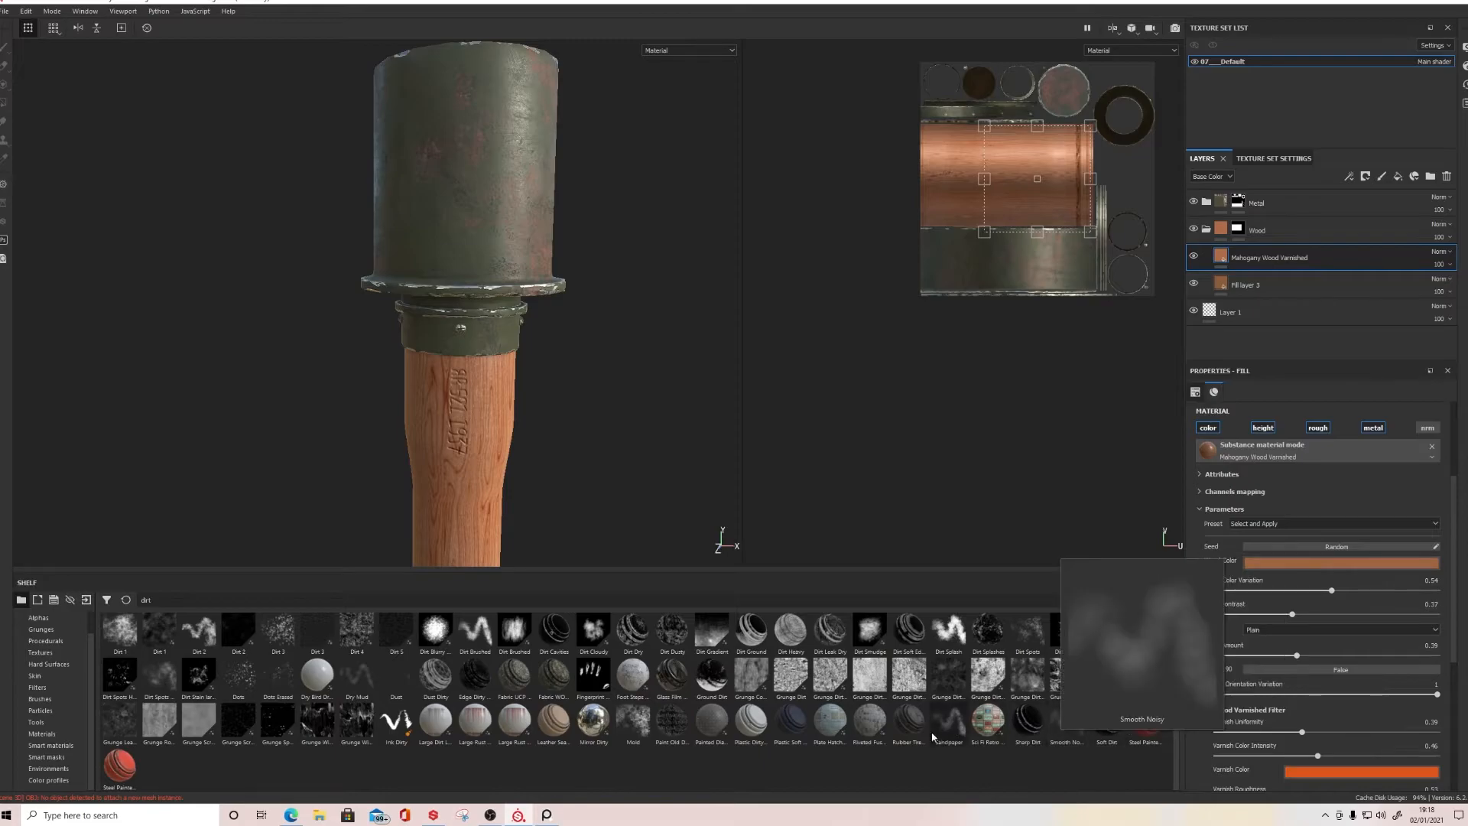
{"action": "scroll", "coordinate": [385, 719], "scroll_direction": "up", "scroll_amount": 1}
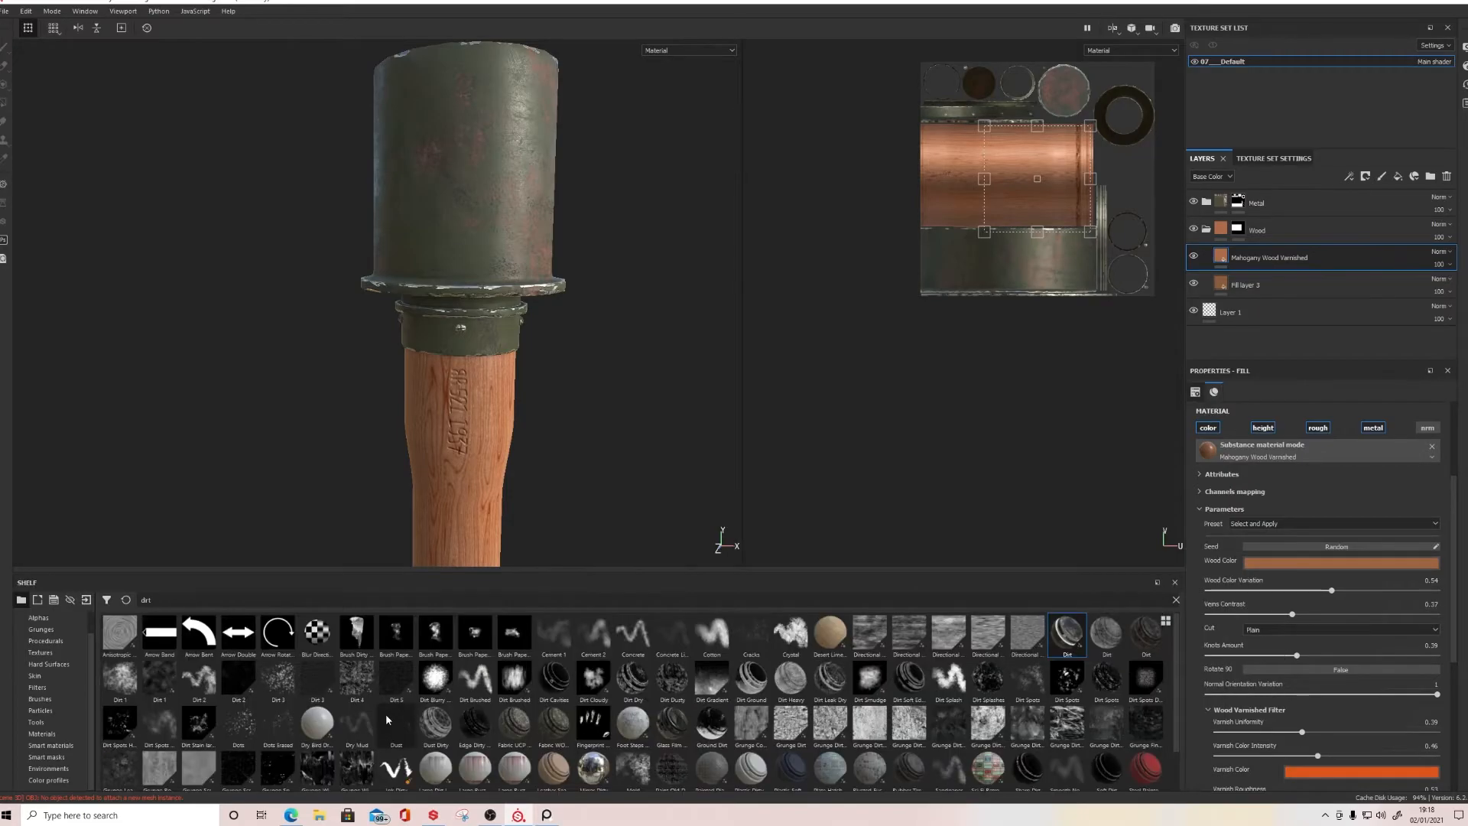
{"action": "left_click_drag", "start_coordinate": [1146, 635], "coordinate": [461, 426]}
{"action": "left_click_drag", "start_coordinate": [1240, 203], "coordinate": [1265, 268]}
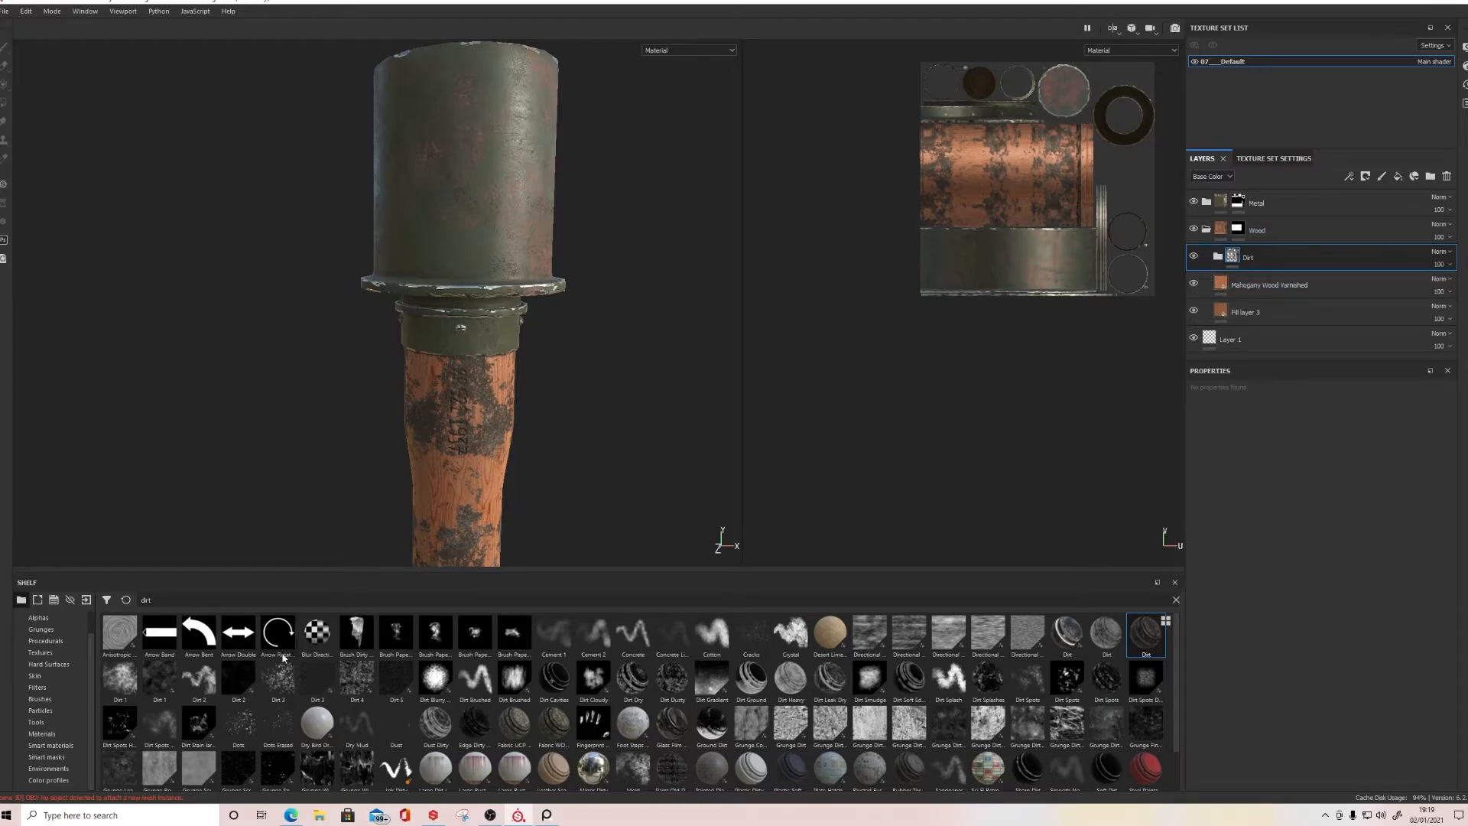
Step: Apply the Surface Worn smart mask to the Dirt folder on the wood
{"action": "left_click", "coordinate": [44, 732]}
{"action": "left_click", "coordinate": [46, 757]}
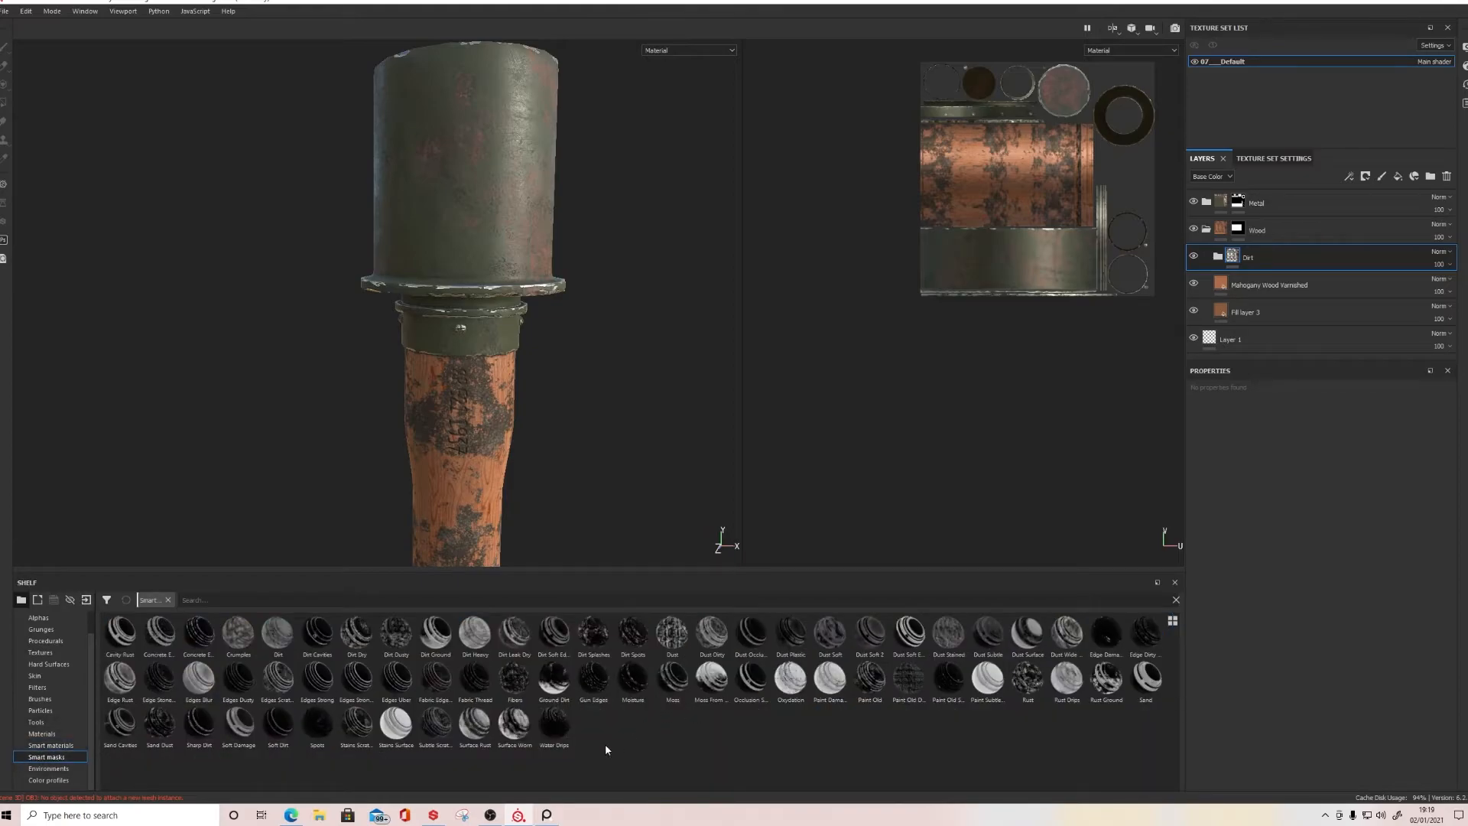
{"action": "left_click_drag", "start_coordinate": [512, 733], "coordinate": [1261, 256]}
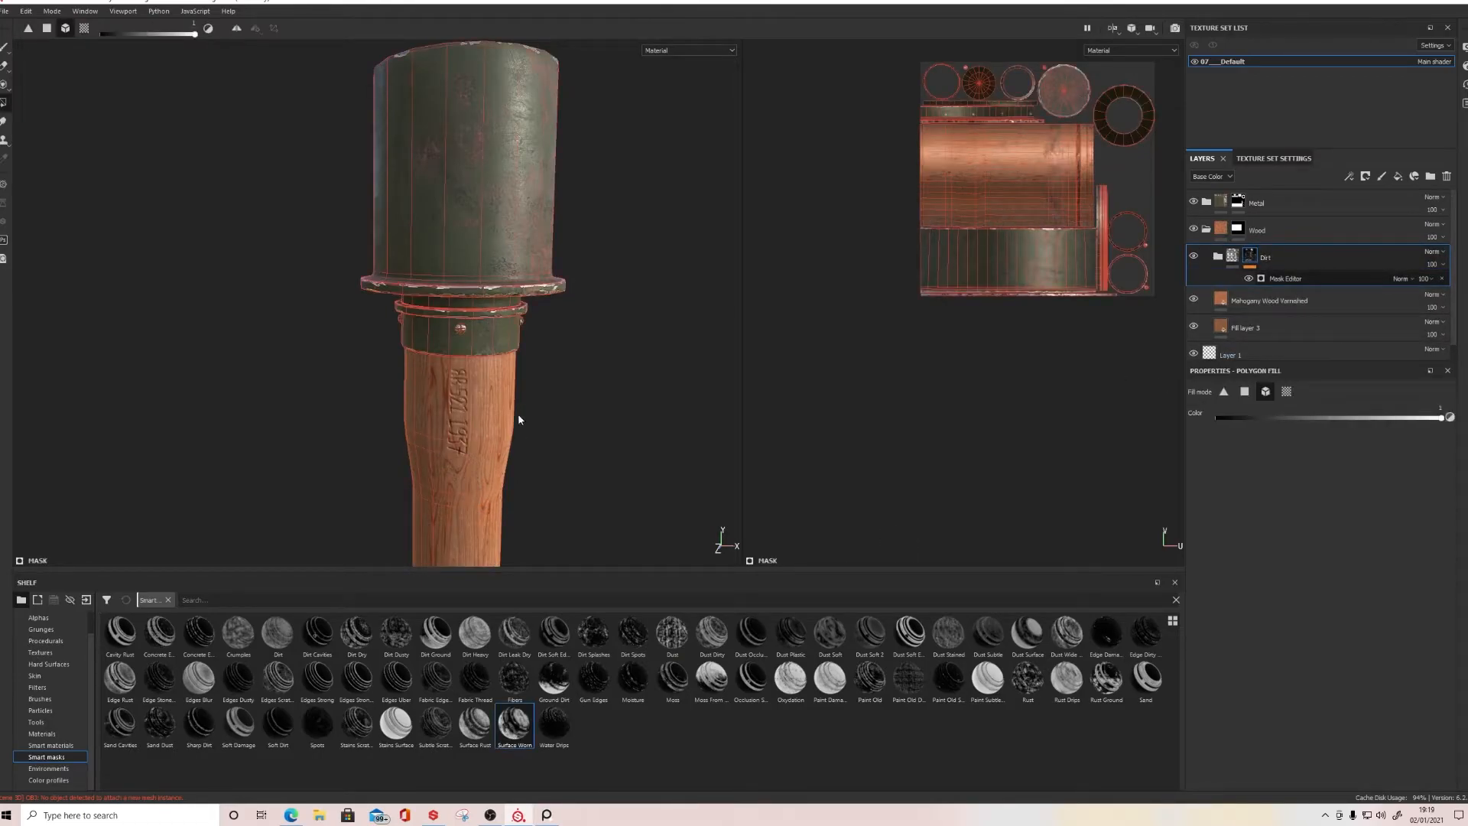
Step: In the Dirt mask's Mask Editor, set Global Balance to 0.59, Global Contrast to 0 and Global Blur to 4.31
{"action": "left_click", "coordinate": [1290, 280]}
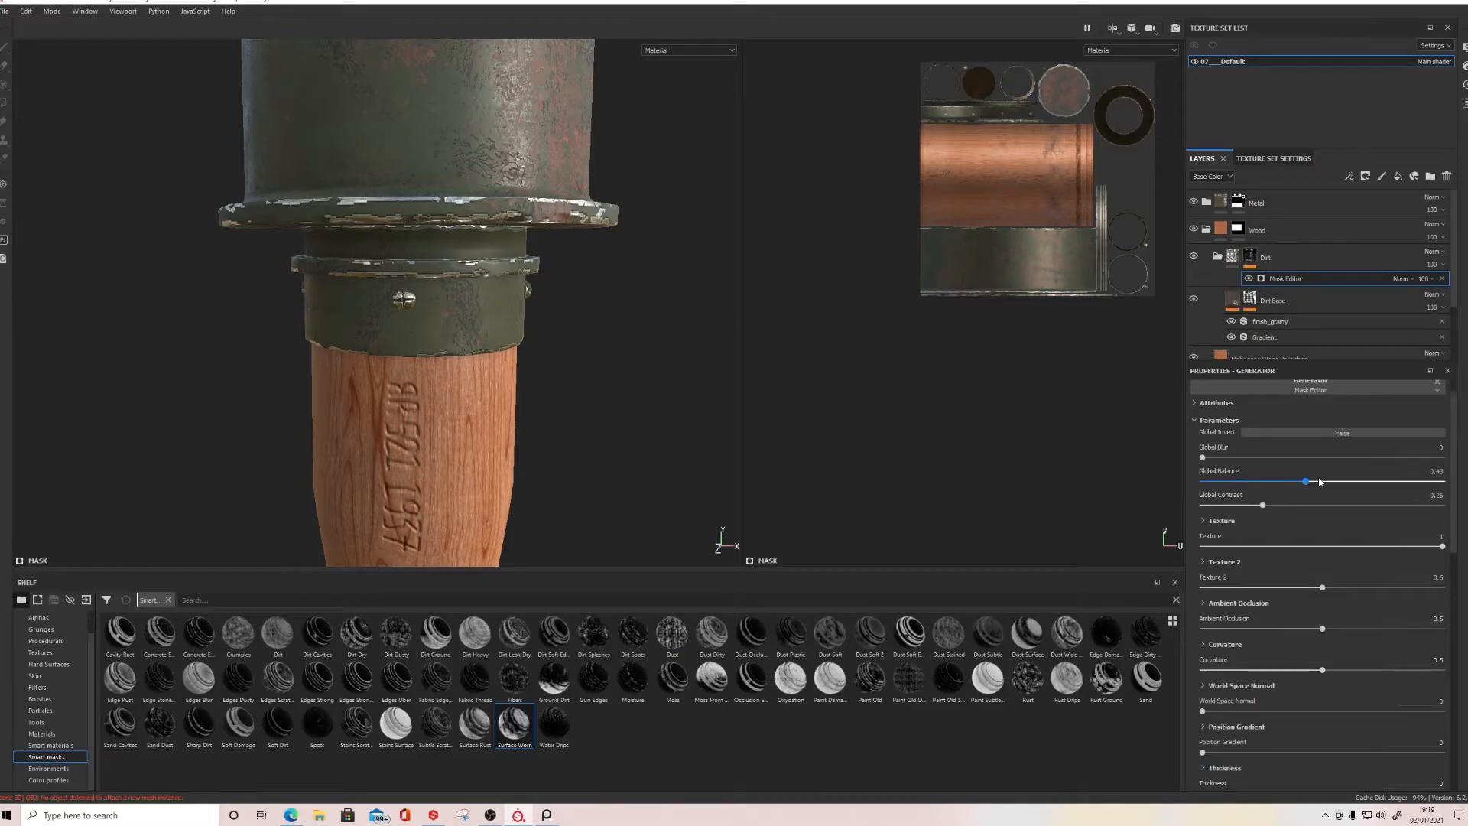
{"action": "left_click_drag", "start_coordinate": [1319, 482], "coordinate": [1369, 471]}
{"action": "scroll", "coordinate": [581, 450], "scroll_direction": "down", "scroll_amount": 5}
{"action": "middle_click_drag", "start_coordinate": [567, 430], "coordinate": [551, 237], "text": "alt"}
{"action": "left_click_drag", "start_coordinate": [557, 364], "coordinate": [486, 344], "text": "alt"}
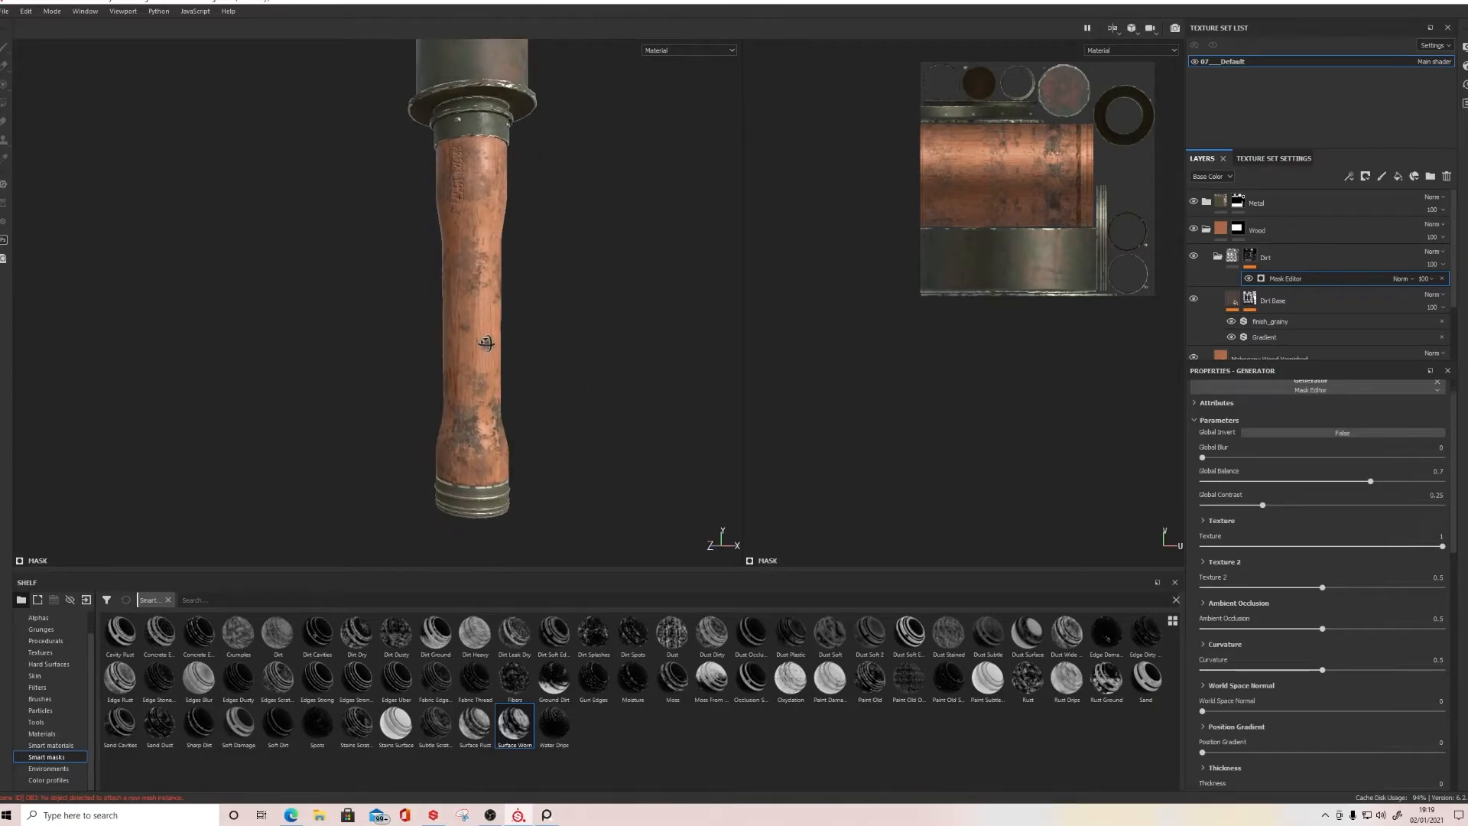
{"action": "mouse_move", "coordinate": [1262, 505]}
{"action": "left_mouse_down"}
{"action": "mouse_move", "coordinate": [1442, 505]}
{"action": "mouse_move", "coordinate": [1241, 506]}
{"action": "left_mouse_up"}
{"action": "mouse_move", "coordinate": [1342, 480]}
{"action": "left_mouse_down"}
{"action": "mouse_move", "coordinate": [1326, 483]}
{"action": "mouse_move", "coordinate": [1344, 482]}
{"action": "left_mouse_up"}
{"action": "left_click_drag", "start_coordinate": [1226, 459], "coordinate": [1236, 461]}
{"action": "left_click_drag", "start_coordinate": [1387, 464], "coordinate": [1446, 463]}
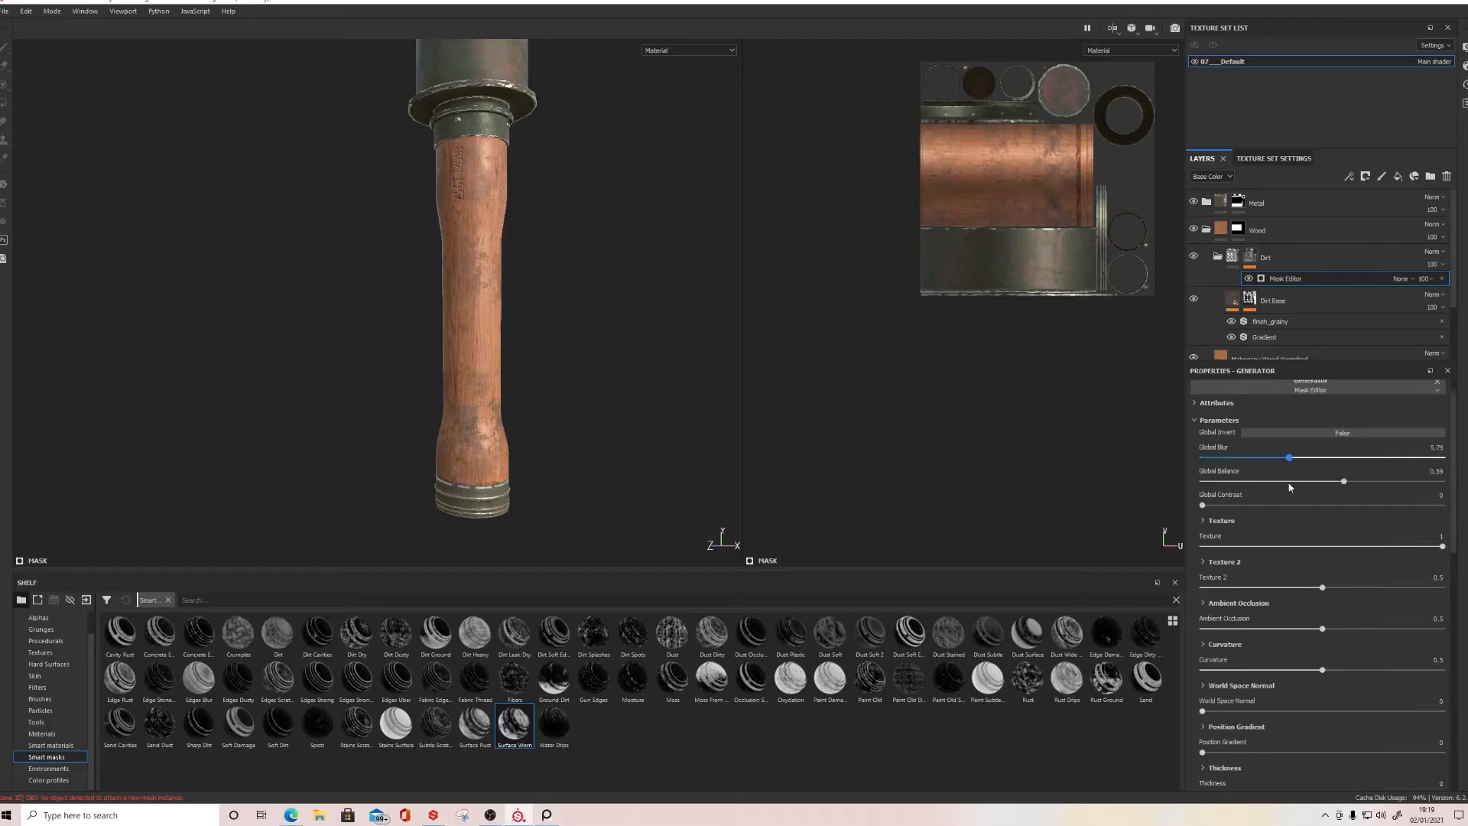
{"action": "left_click_drag", "start_coordinate": [1270, 480], "coordinate": [1264, 480]}
Step: Check the dirt around the handle's engraved lettering and add a paint layer directly above Mahogany Wood Varnished
{"action": "scroll", "coordinate": [544, 196], "scroll_direction": "down", "scroll_amount": 3}
{"action": "left_click_drag", "start_coordinate": [544, 197], "coordinate": [580, 187], "text": "alt"}
{"action": "middle_click_drag", "start_coordinate": [579, 187], "coordinate": [525, 321], "text": "alt"}
{"action": "scroll", "coordinate": [524, 321], "scroll_direction": "up", "scroll_amount": 5}
{"action": "scroll", "coordinate": [524, 321], "scroll_direction": "up", "scroll_amount": 5}
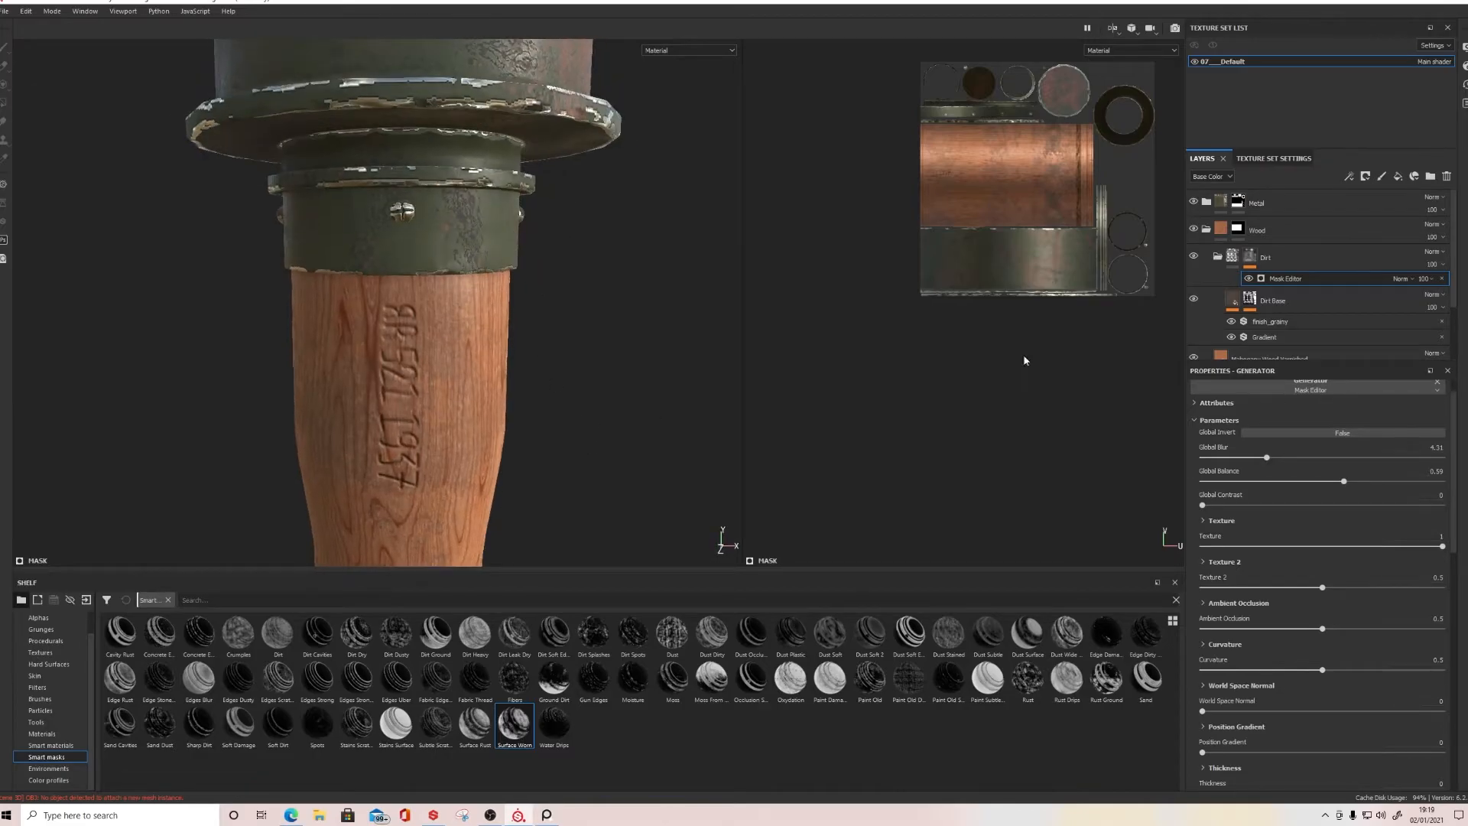
{"action": "left_click", "coordinate": [1218, 258]}
{"action": "left_click", "coordinate": [1285, 300]}
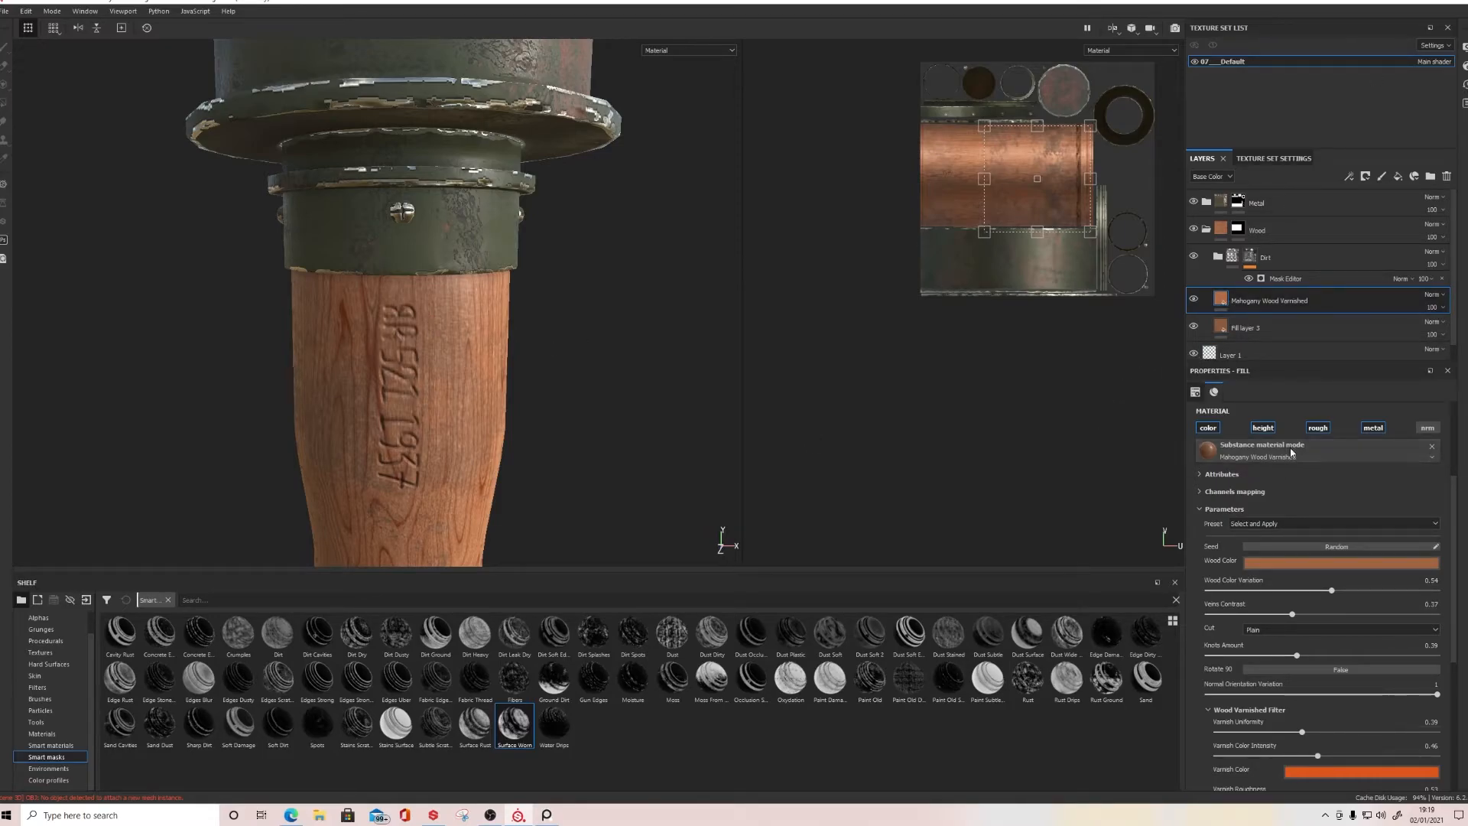
{"action": "left_click", "coordinate": [1382, 177]}
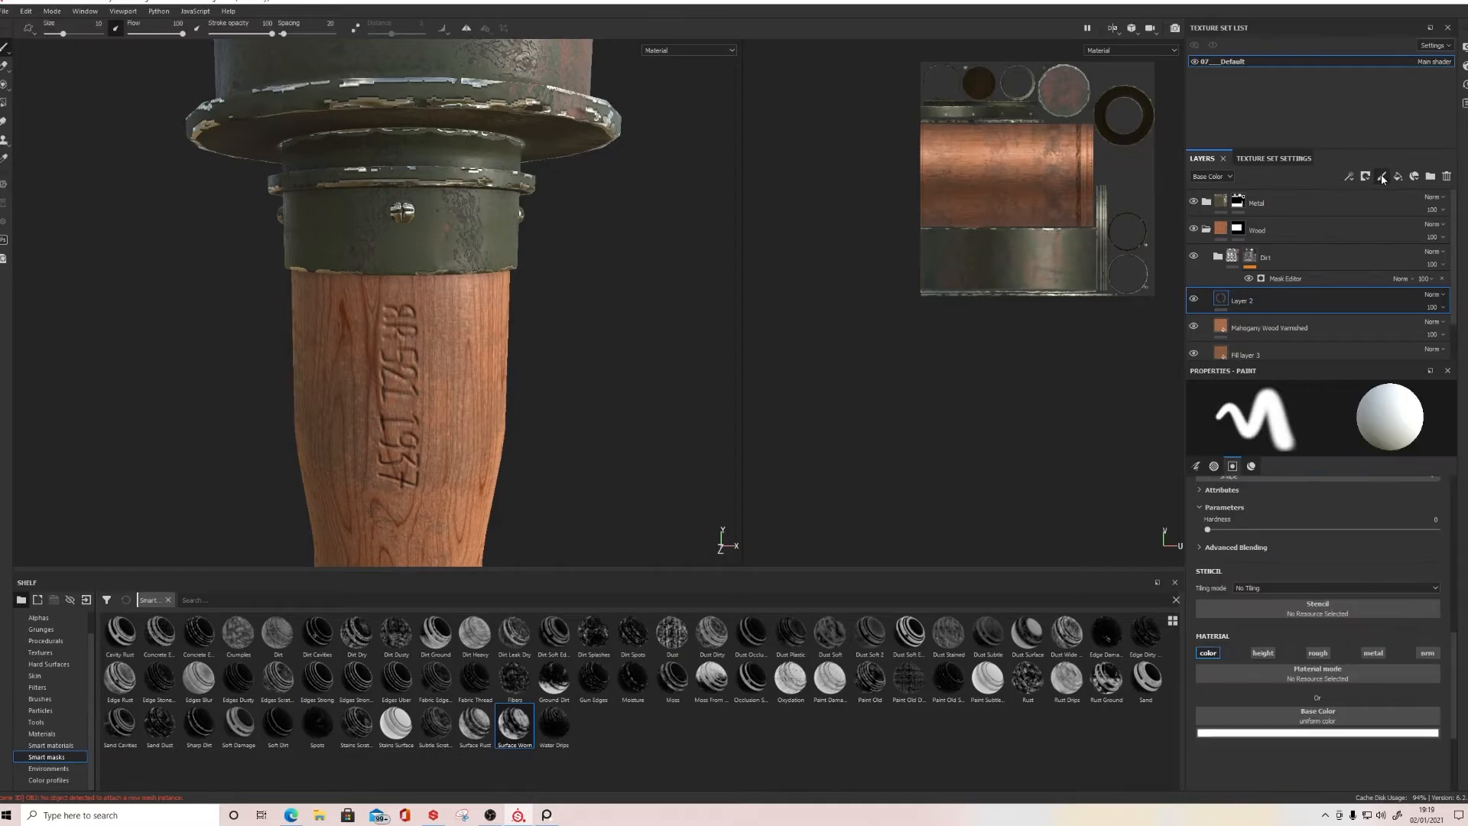
Step: Set the brush's base color to a dark brown sampled from the engraved lettering on the handle
{"action": "left_click", "coordinate": [1283, 734]}
{"action": "left_click", "coordinate": [621, 543]}
{"action": "left_click", "coordinate": [1201, 732]}
{"action": "left_click", "coordinate": [1268, 604]}
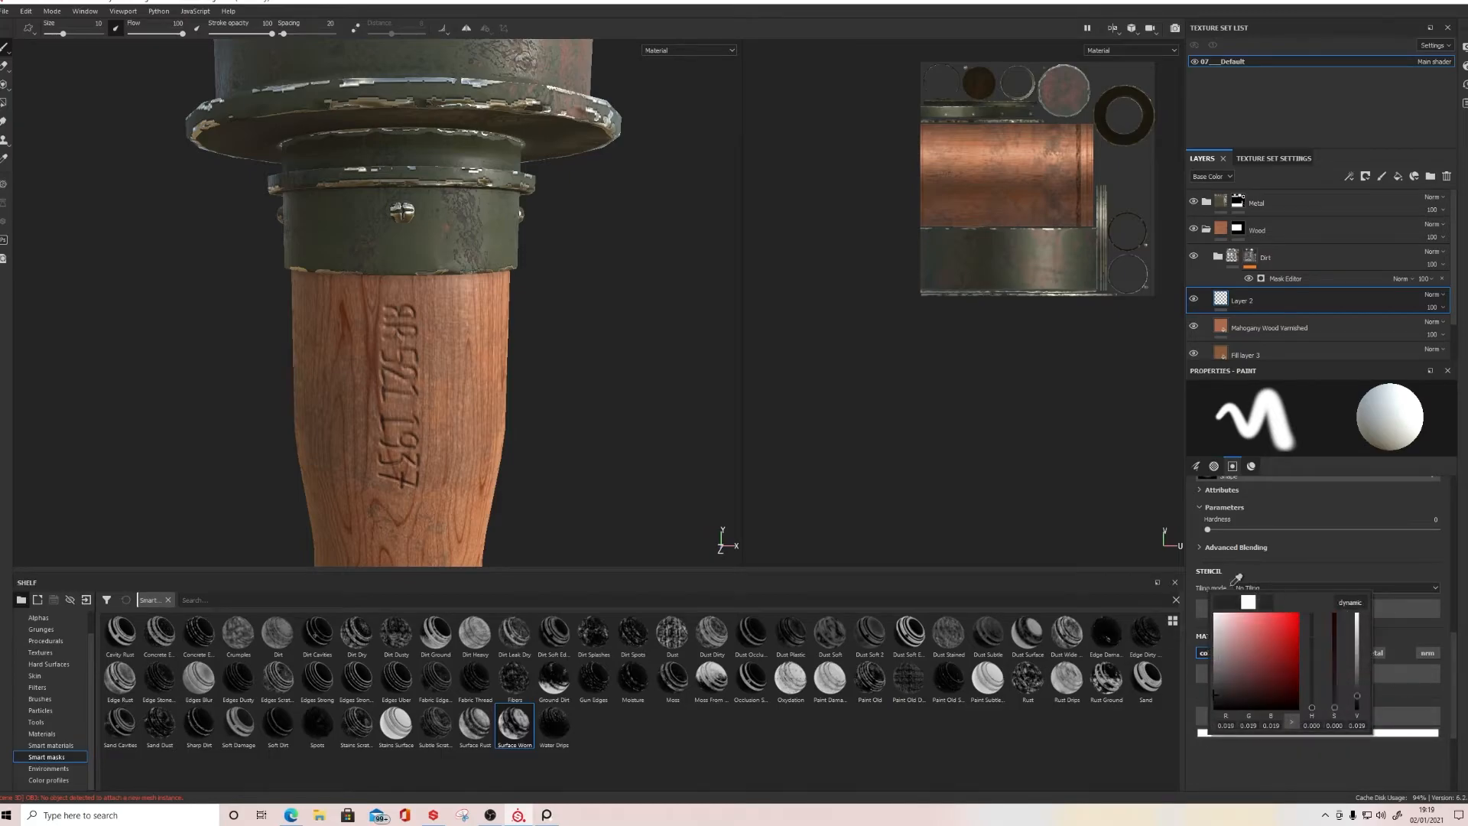
{"action": "left_click", "coordinate": [422, 346]}
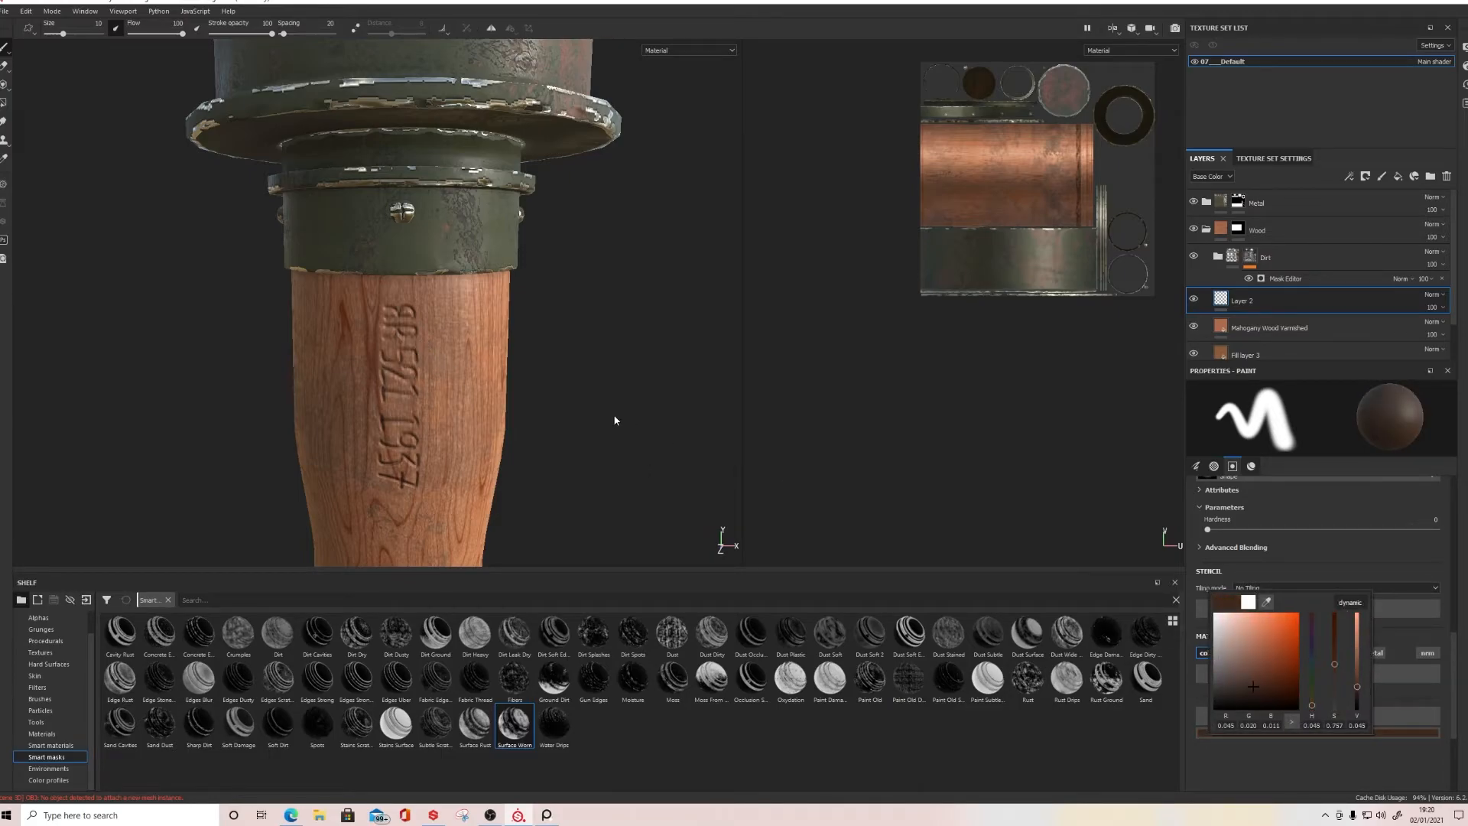
Step: Undo the oversized test dab on the engraved lettering and reduce the brush size to 0.31
{"action": "left_click", "coordinate": [417, 373]}
{"action": "key", "text": "bracketleft"}
{"action": "key", "text": "bracketleft"}
{"action": "key", "text": "bracketleft"}
{"action": "key", "text": "bracketleft"}
{"action": "key", "text": "bracketleft"}
{"action": "key", "text": "bracketleft"}
{"action": "key", "text": "bracketleft"}
{"action": "key", "text": "bracketleft"}
{"action": "key", "text": "bracketleft"}
{"action": "key", "text": "bracketleft"}
{"action": "key", "text": "bracketleft"}
{"action": "key", "text": "bracketleft"}
{"action": "key", "text": "bracketleft"}
{"action": "key", "text": "bracketleft"}
{"action": "key", "text": "bracketleft"}
{"action": "key", "text": "bracketleft"}
{"action": "key", "text": "bracketleft"}
{"action": "key", "text": "bracketleft"}
{"action": "key", "text": "bracketleft"}
{"action": "key", "text": "bracketleft"}
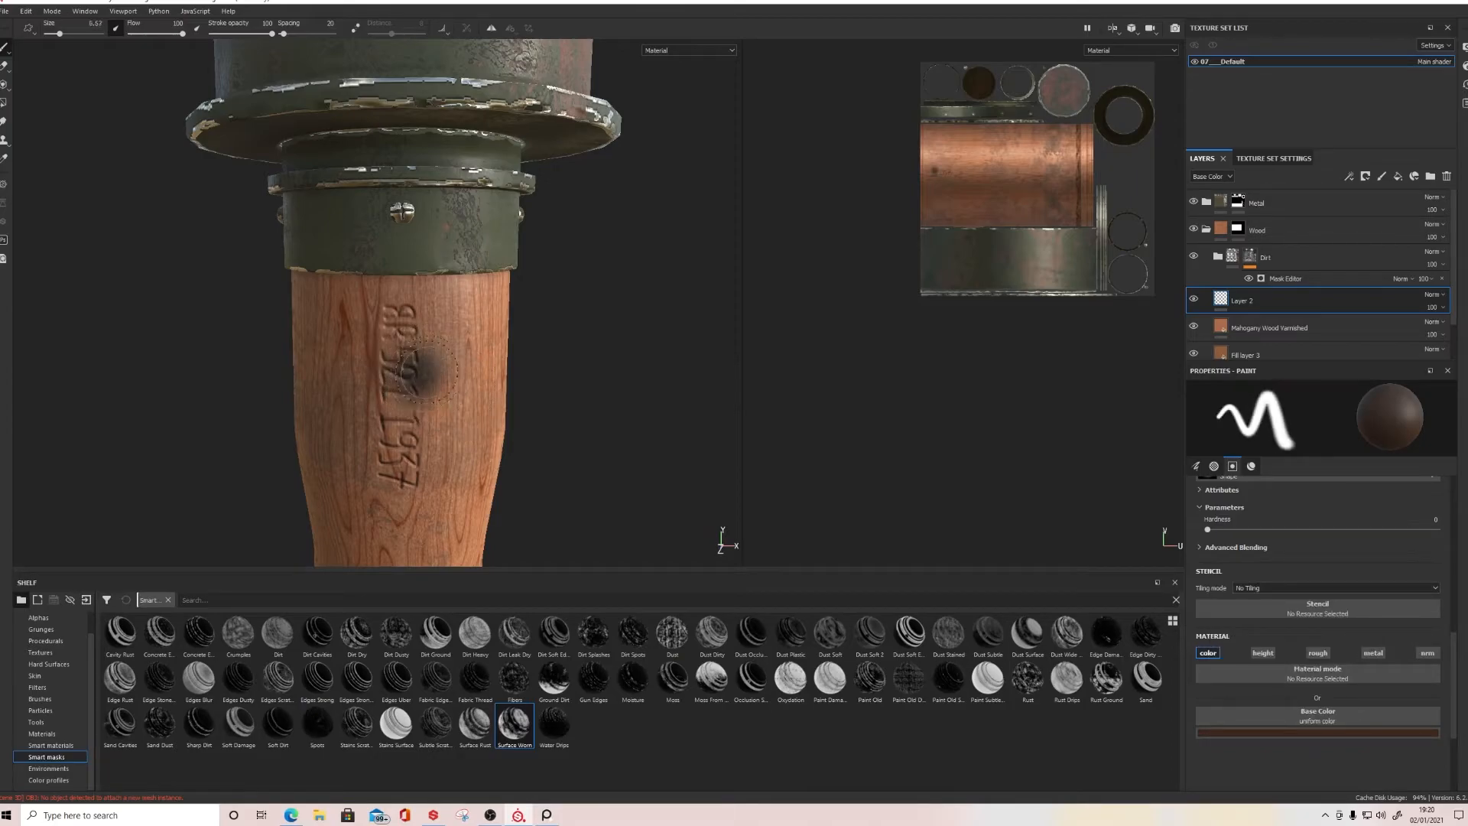
{"action": "key", "text": "ctrl+z"}
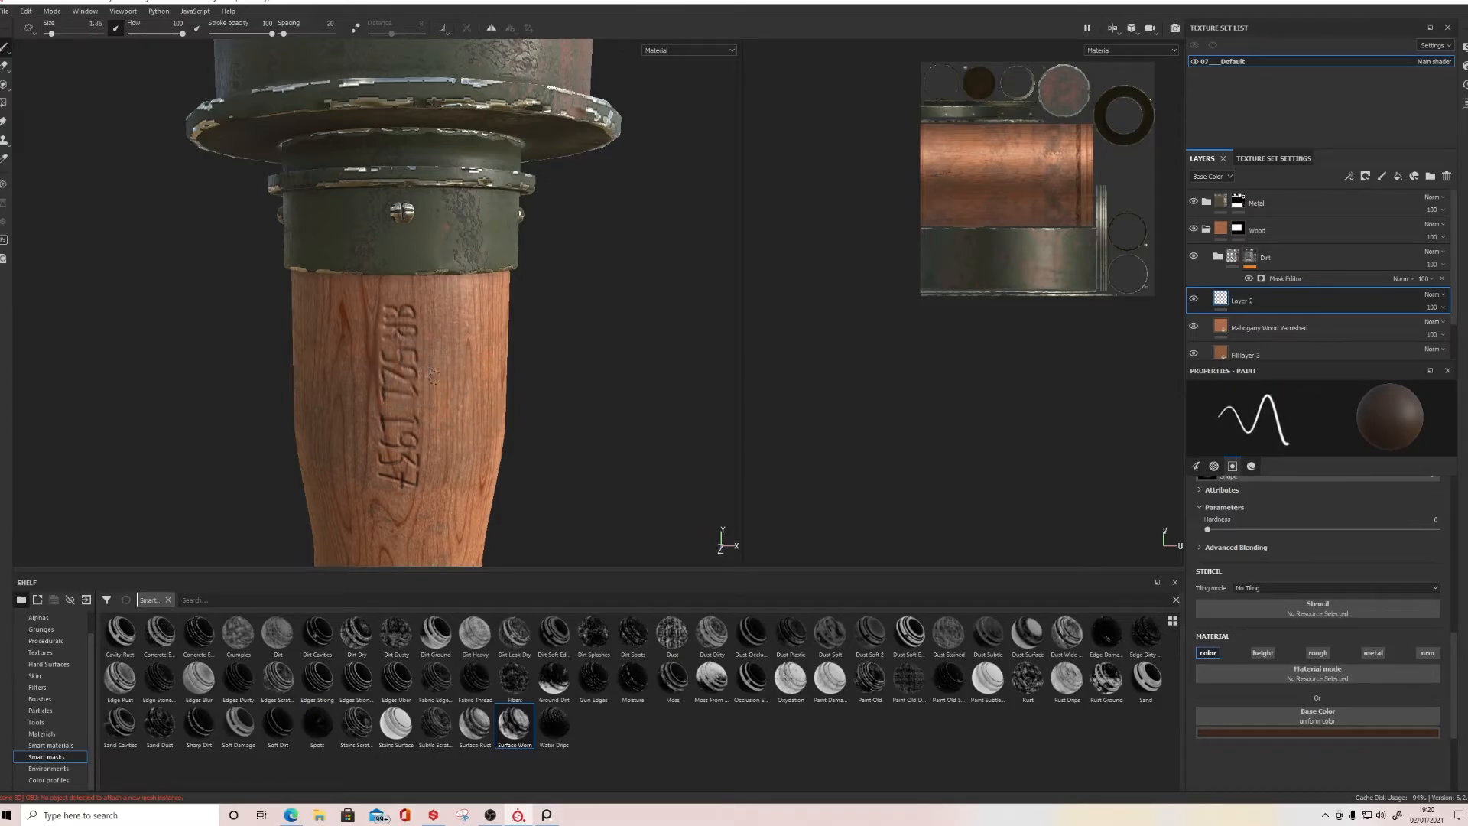
{"action": "key", "text": "bracketleft"}
{"action": "key", "text": "bracketleft"}
{"action": "key", "text": "bracketleft"}
{"action": "scroll", "coordinate": [382, 311], "scroll_direction": "up", "scroll_amount": 10}
{"action": "key", "text": "bracketleft"}
{"action": "key", "text": "bracketleft"}
Step: Set the paint brush's flow to 34 for darkening the handle's engraved lettering
{"action": "mouse_move", "coordinate": [382, 271]}
{"action": "left_mouse_down"}
{"action": "mouse_move", "coordinate": [457, 281]}
{"action": "mouse_move", "coordinate": [474, 346]}
{"action": "left_mouse_up"}
{"action": "mouse_move", "coordinate": [585, 349]}
{"action": "left_mouse_down", "text": "shift"}
{"action": "mouse_move", "coordinate": [570, 288]}
{"action": "mouse_move", "coordinate": [528, 265]}
{"action": "mouse_move", "coordinate": [477, 293]}
{"action": "left_mouse_up", "text": "shift"}
{"action": "scroll", "coordinate": [500, 334], "scroll_direction": "down", "scroll_amount": 10}
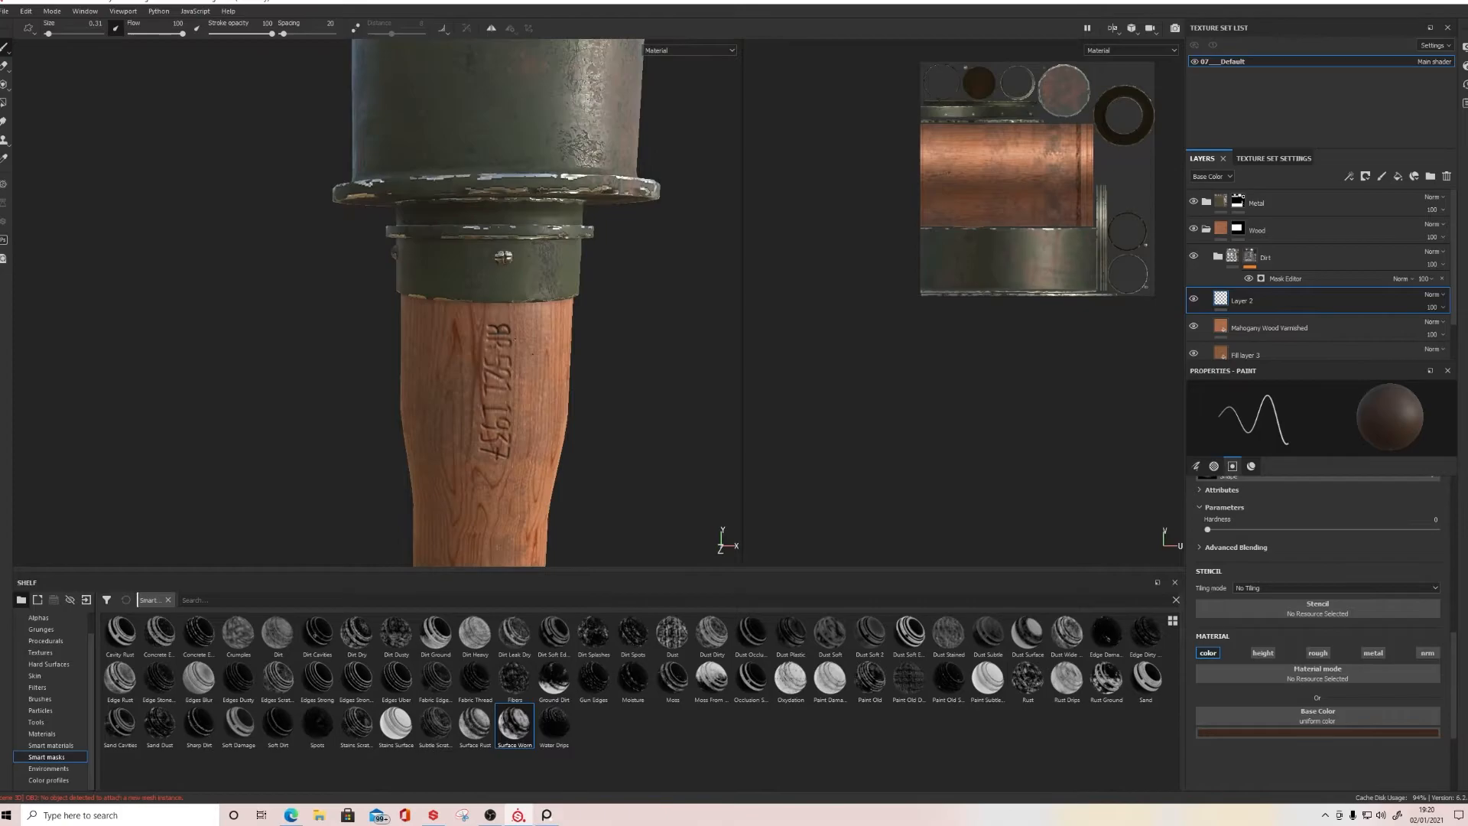
{"action": "scroll", "coordinate": [501, 334], "scroll_direction": "up", "scroll_amount": 8}
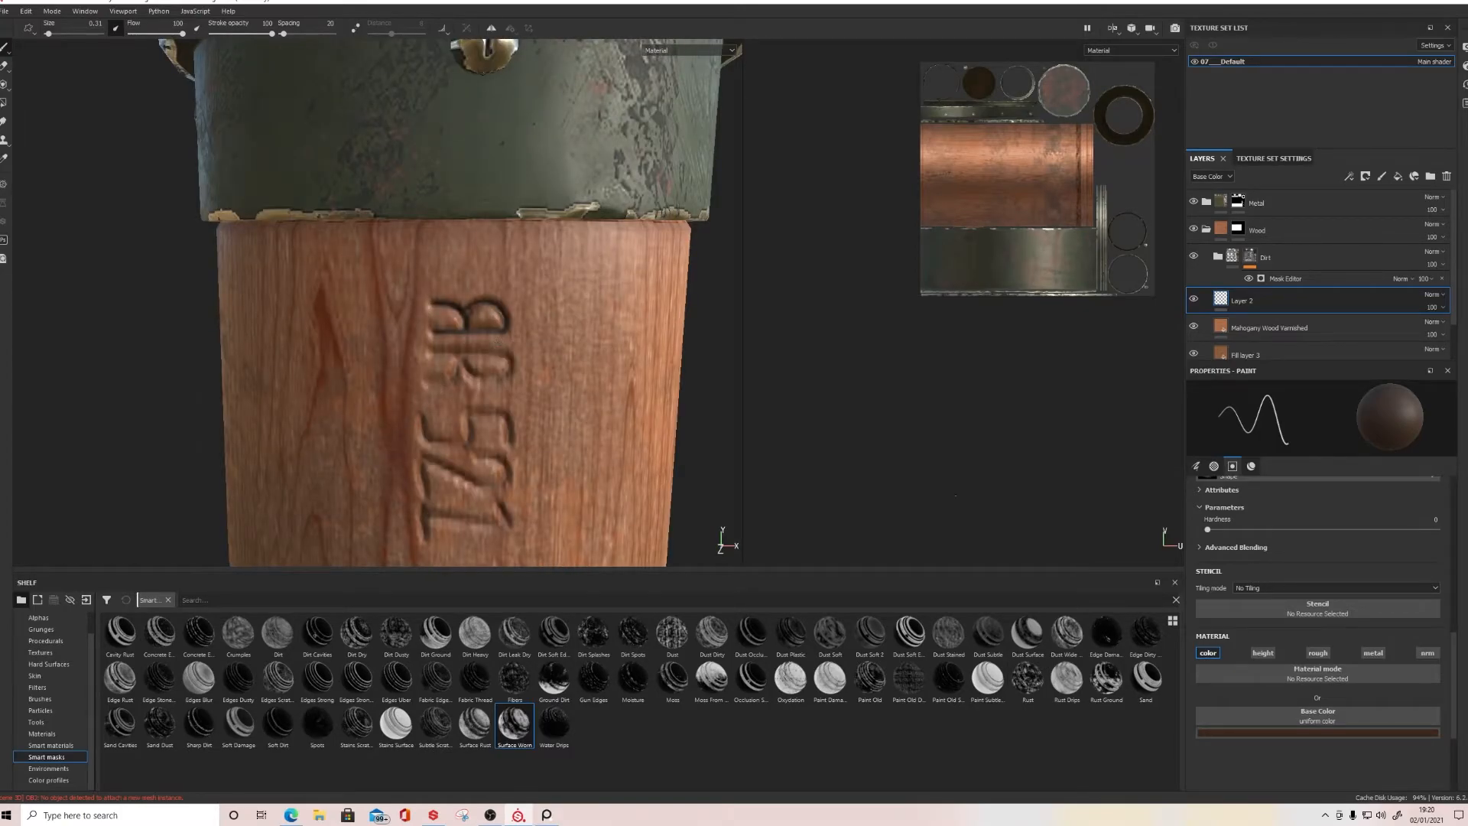
{"action": "scroll", "coordinate": [1345, 620], "scroll_direction": "up", "scroll_amount": 10}
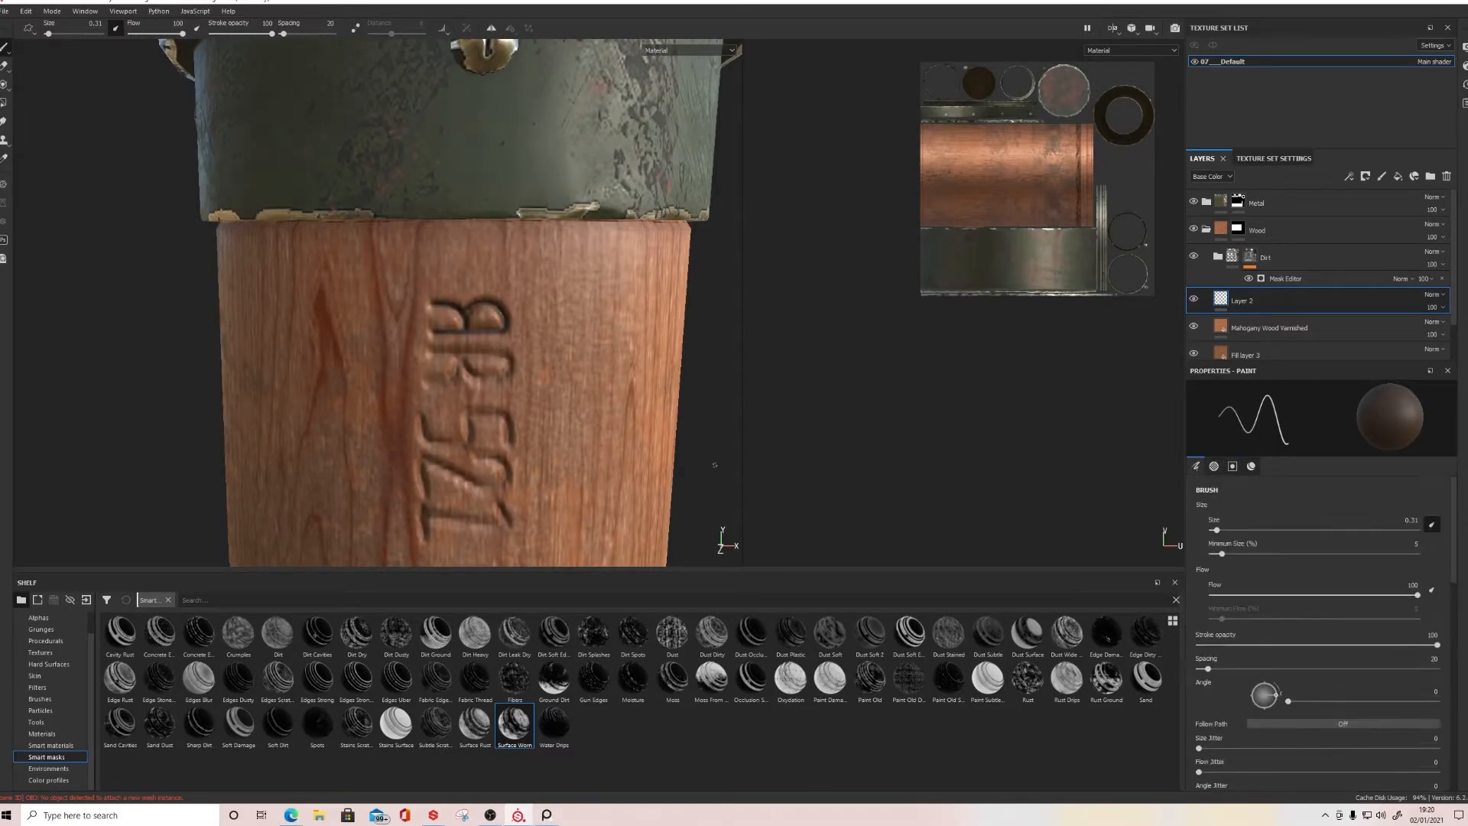
{"action": "scroll", "coordinate": [714, 464], "scroll_direction": "up", "scroll_amount": 3}
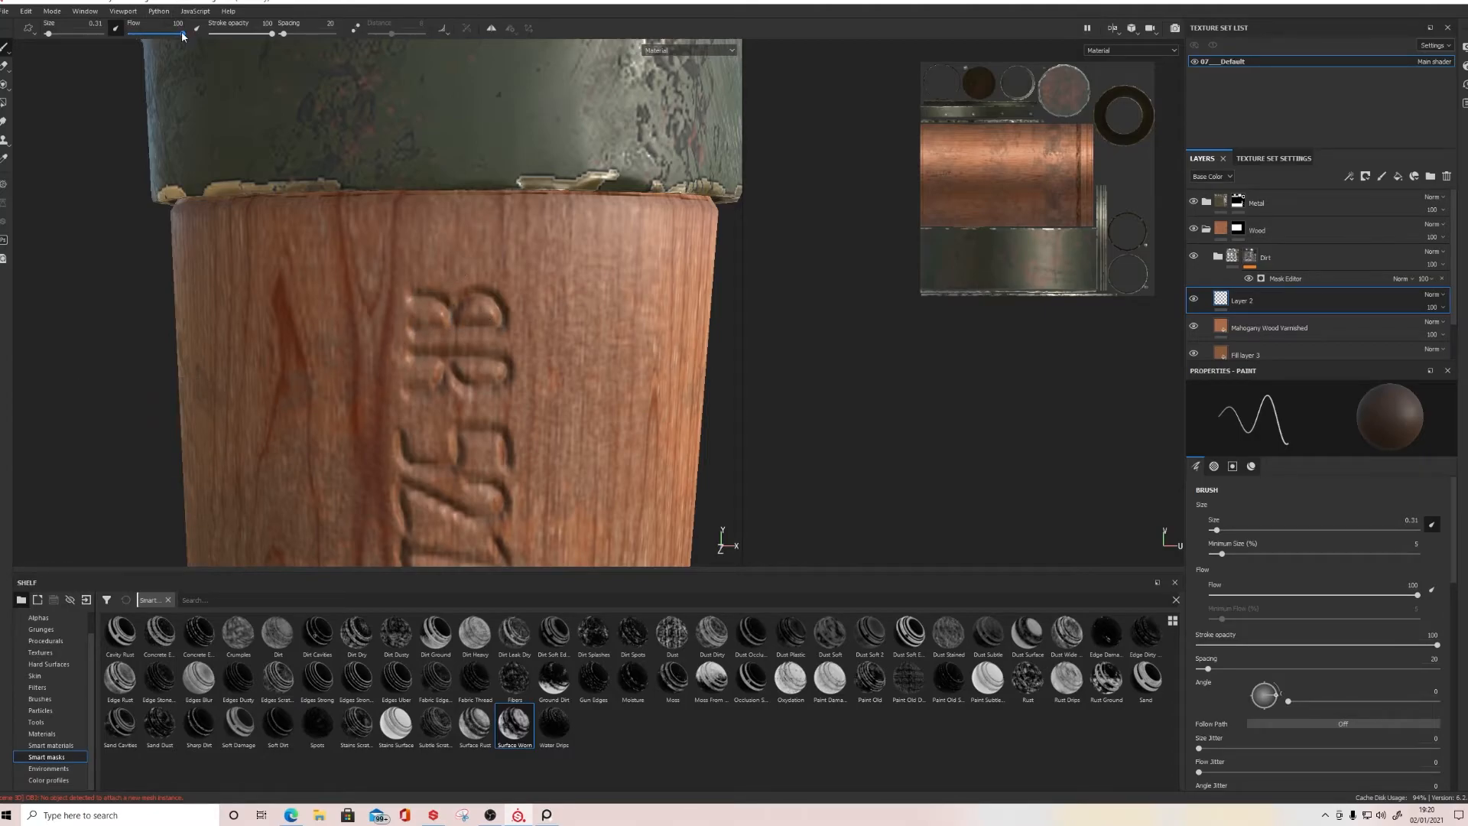
{"action": "left_click_drag", "start_coordinate": [168, 34], "coordinate": [148, 33]}
Step: Paint dark brown into the grooves of the first two engraved letters below the metal collar
{"action": "scroll", "coordinate": [489, 280], "scroll_direction": "up", "scroll_amount": 5}
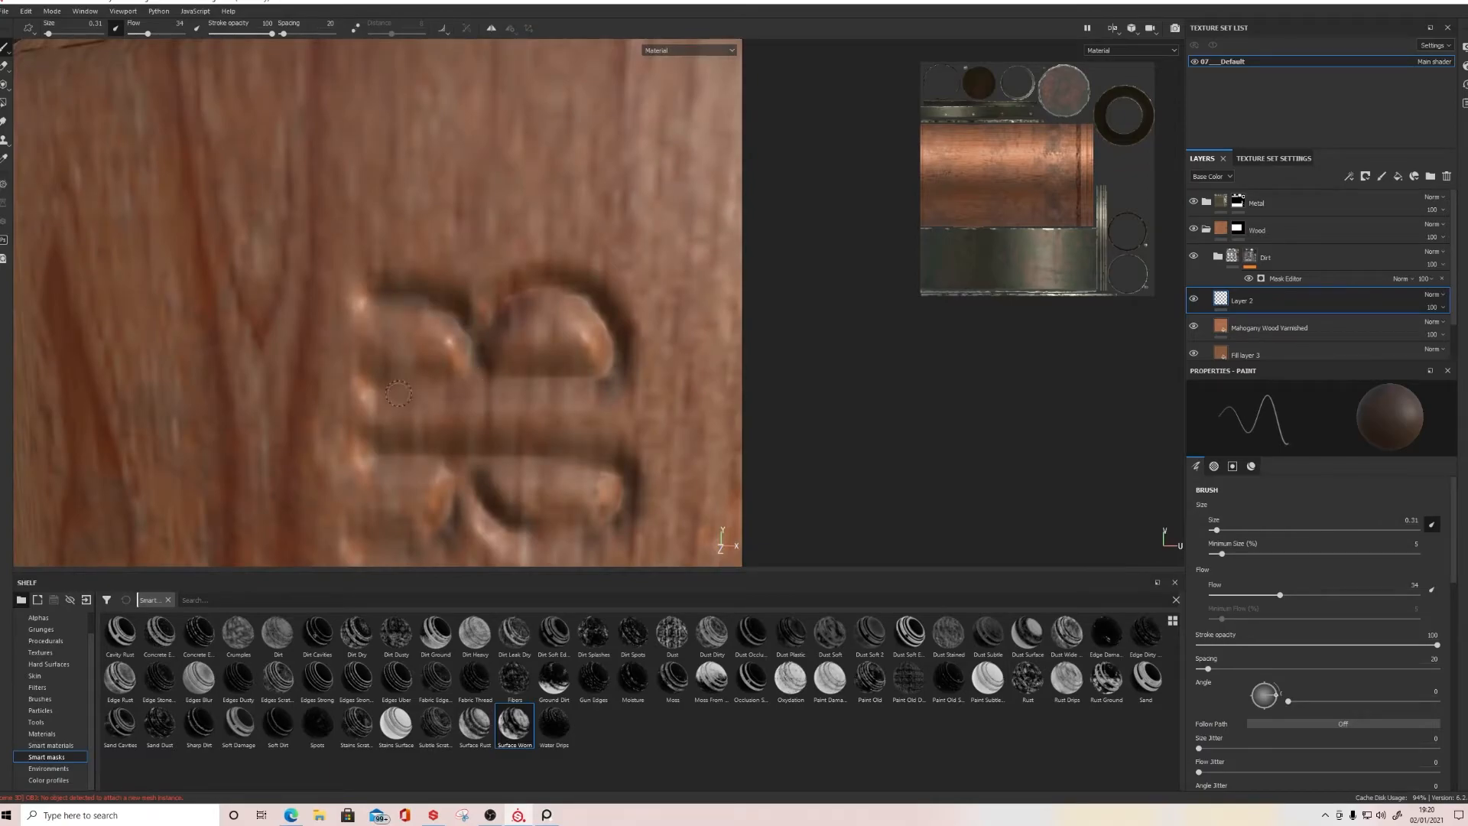
{"action": "left_click", "coordinate": [610, 379], "text": "shift"}
{"action": "mouse_move", "coordinate": [611, 377]}
{"action": "left_mouse_down"}
{"action": "mouse_move", "coordinate": [604, 332]}
{"action": "mouse_move", "coordinate": [530, 291]}
{"action": "mouse_move", "coordinate": [480, 317]}
{"action": "left_mouse_up"}
{"action": "scroll", "coordinate": [495, 401], "scroll_direction": "down", "scroll_amount": 5}
{"action": "scroll", "coordinate": [480, 441], "scroll_direction": "up", "scroll_amount": 5}
{"action": "left_click_drag", "start_coordinate": [481, 440], "coordinate": [462, 332], "text": "alt"}
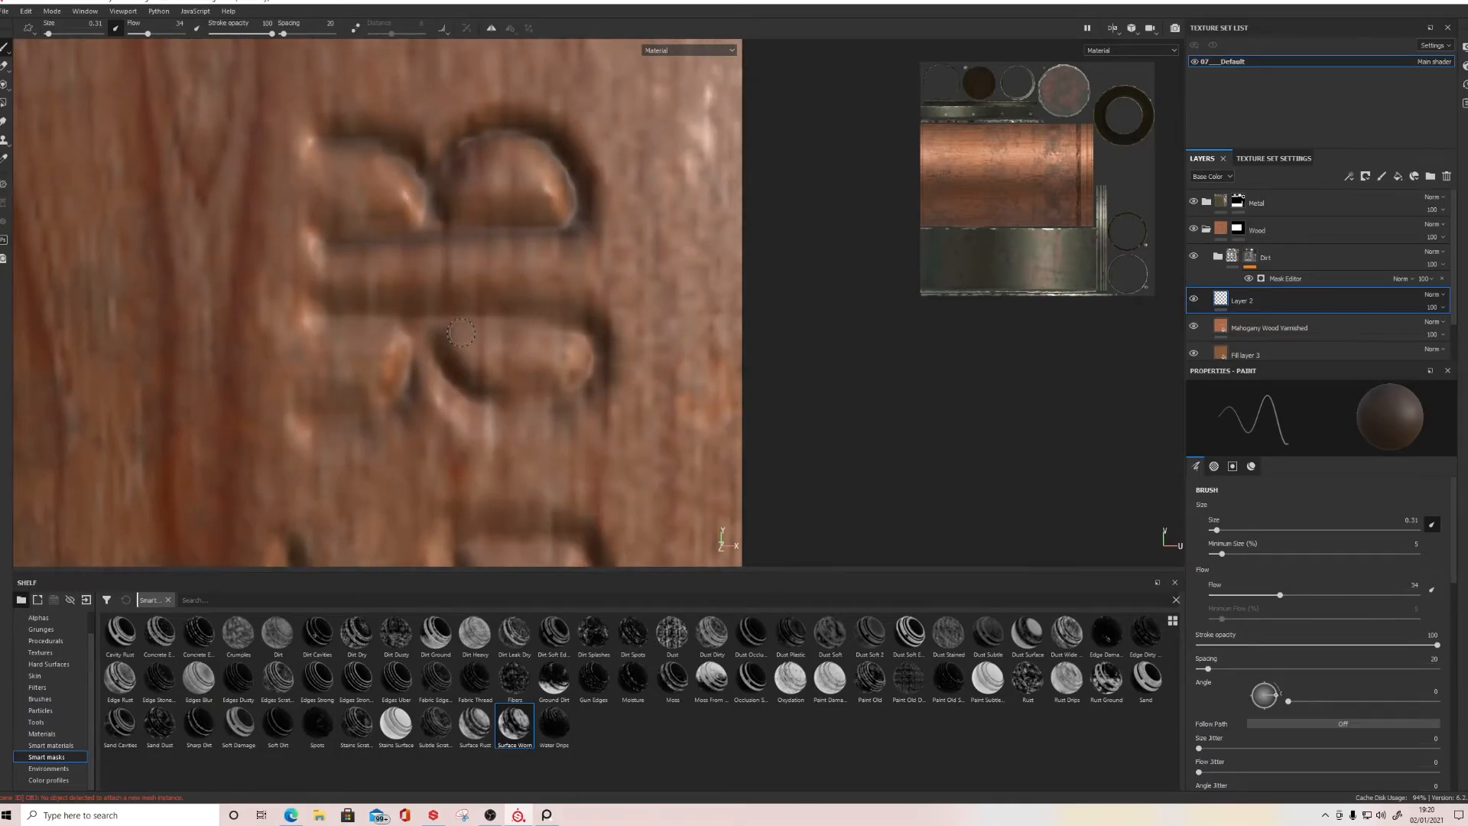
{"action": "mouse_move", "coordinate": [314, 317]}
{"action": "left_mouse_down"}
{"action": "mouse_move", "coordinate": [593, 340]}
{"action": "mouse_move", "coordinate": [520, 417]}
{"action": "mouse_move", "coordinate": [425, 342]}
{"action": "mouse_move", "coordinate": [374, 423]}
{"action": "mouse_move", "coordinate": [294, 413]}
{"action": "left_mouse_up"}
{"action": "scroll", "coordinate": [449, 316], "scroll_direction": "down", "scroll_amount": 5}
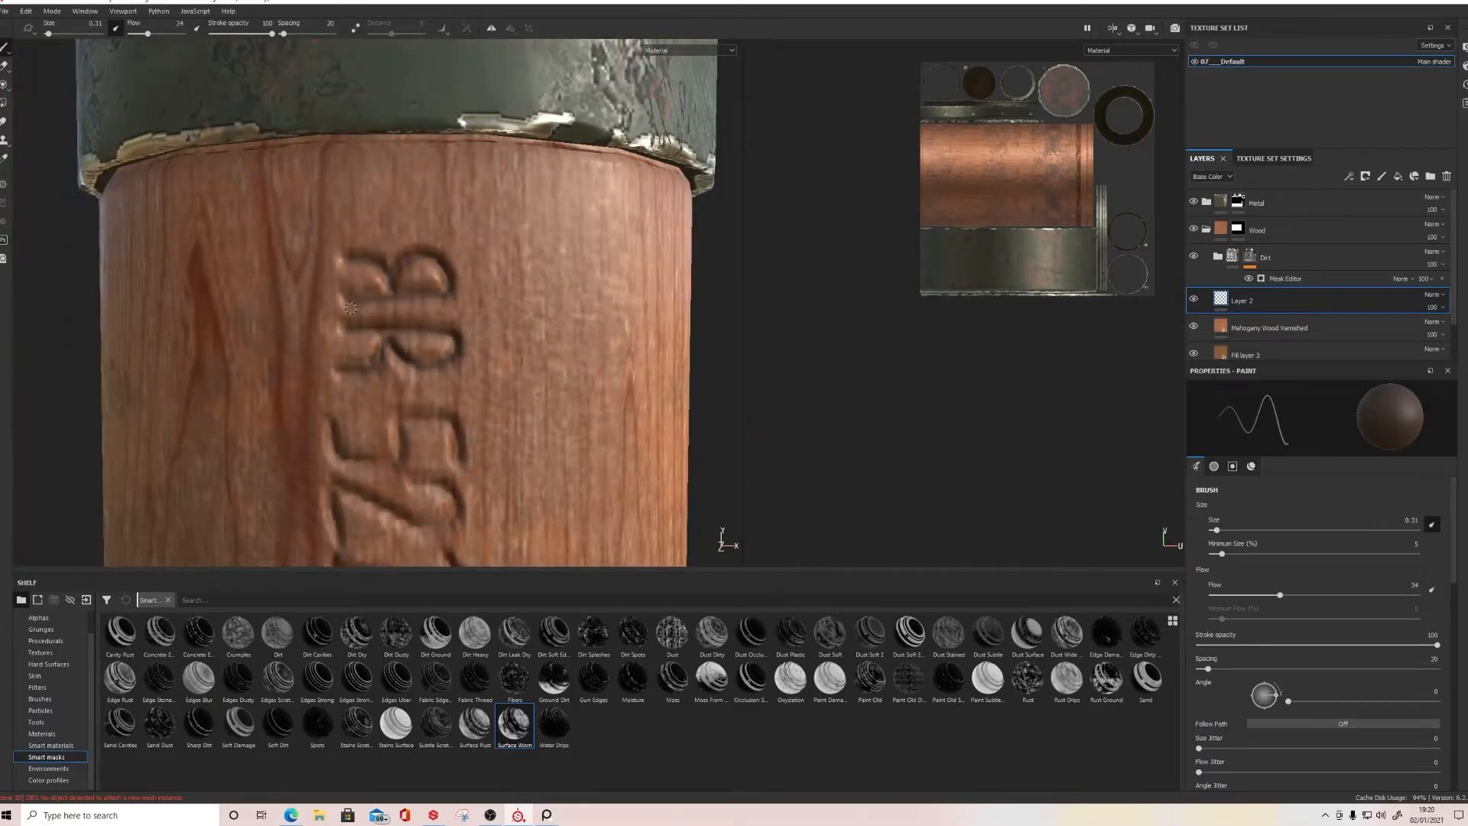
Step: Paint dark brown along the grooves of the engraved number 521 on the wood handle
{"action": "scroll", "coordinate": [449, 316], "scroll_direction": "up", "scroll_amount": 2}
{"action": "scroll", "coordinate": [449, 316], "scroll_direction": "up", "scroll_amount": 3}
{"action": "mouse_move", "coordinate": [513, 369]}
{"action": "left_mouse_down"}
{"action": "mouse_move", "coordinate": [483, 307]}
{"action": "mouse_move", "coordinate": [394, 337]}
{"action": "mouse_move", "coordinate": [368, 390]}
{"action": "mouse_move", "coordinate": [274, 380]}
{"action": "mouse_move", "coordinate": [253, 322]}
{"action": "left_mouse_up"}
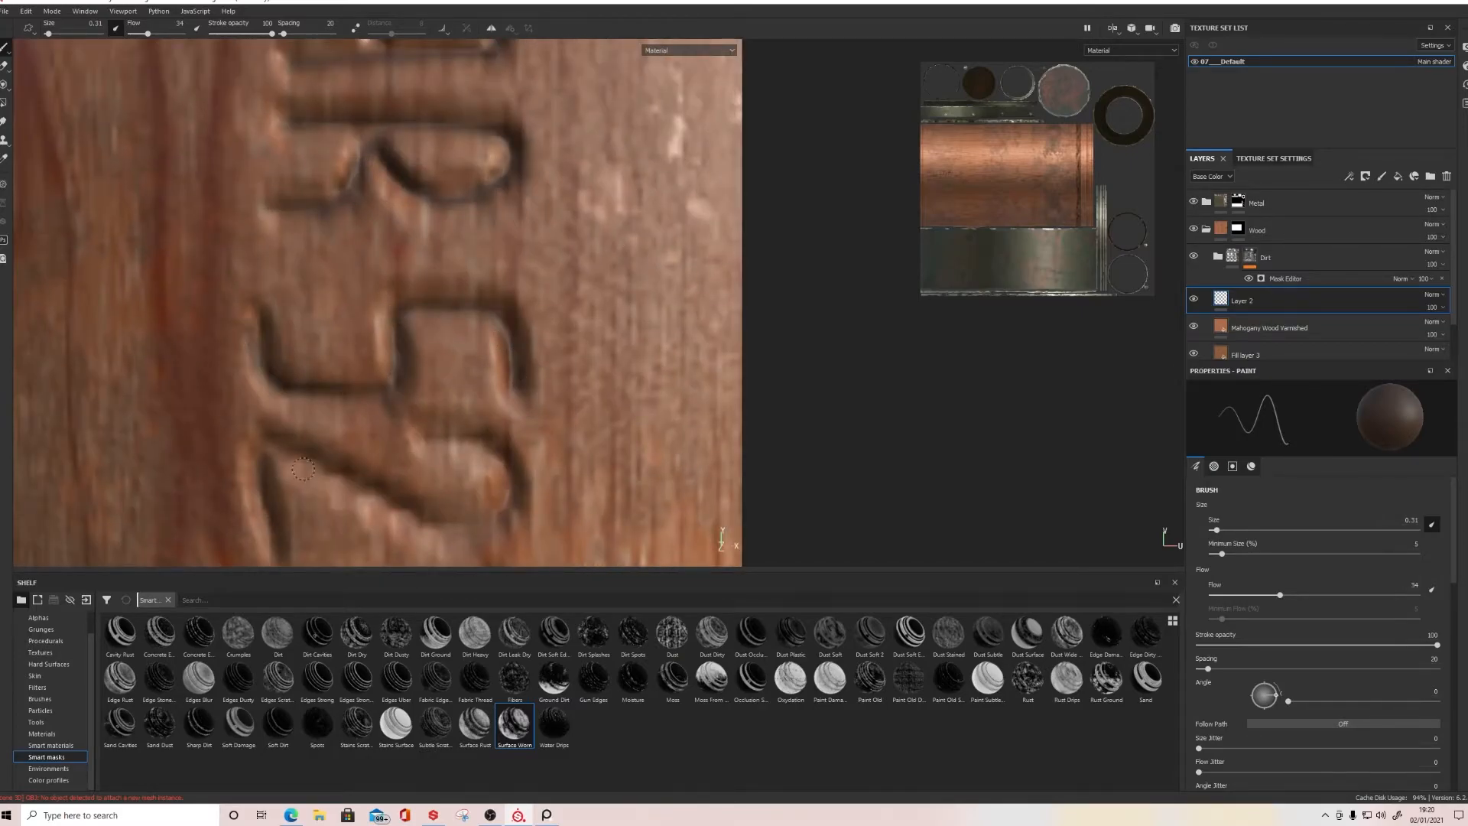
{"action": "mouse_move", "coordinate": [274, 537]}
{"action": "left_mouse_down"}
{"action": "mouse_move", "coordinate": [261, 444]}
{"action": "mouse_move", "coordinate": [418, 505]}
{"action": "left_mouse_up"}
{"action": "scroll", "coordinate": [444, 436], "scroll_direction": "down", "scroll_amount": 6}
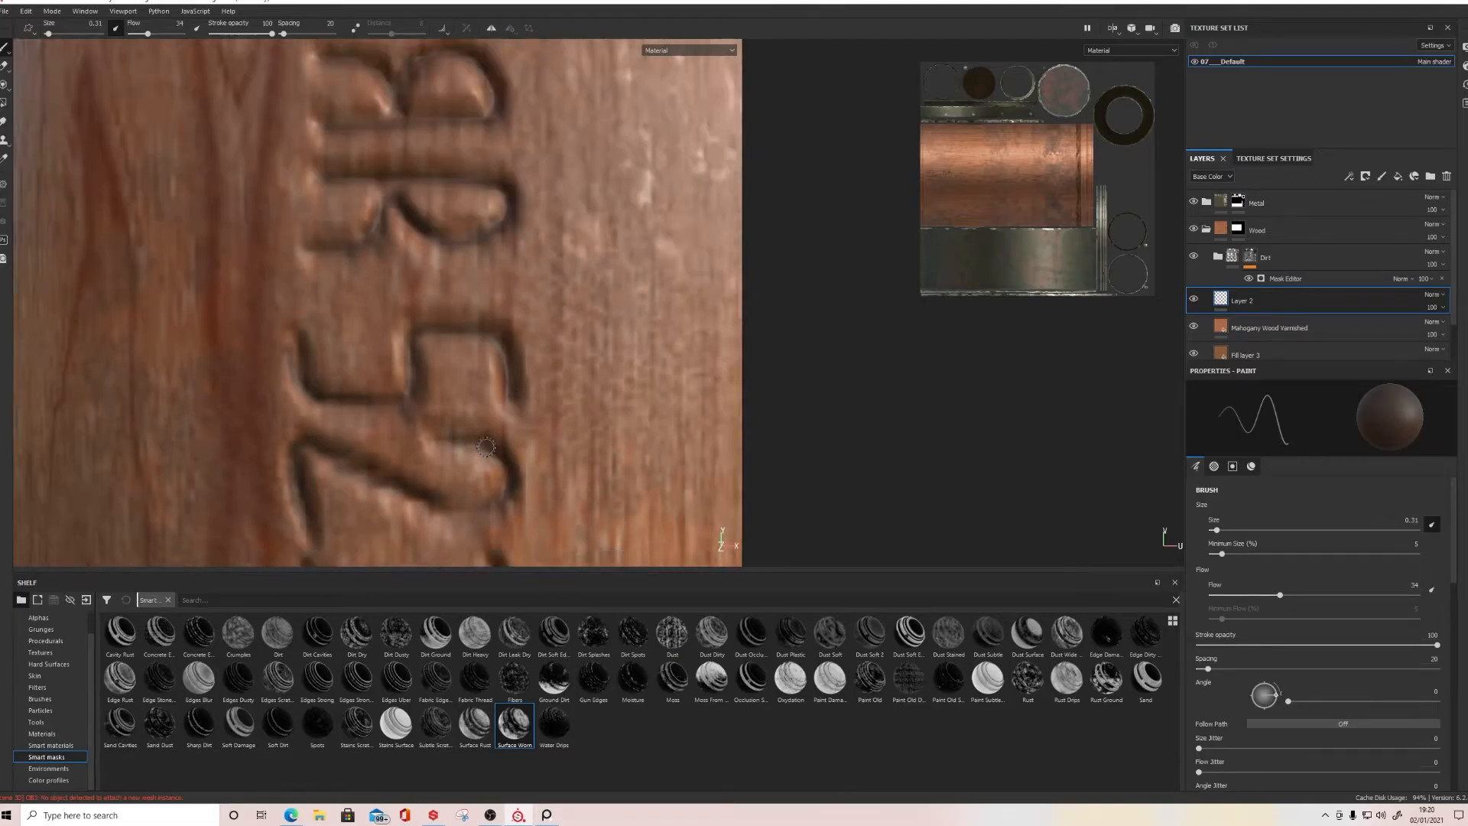
{"action": "scroll", "coordinate": [451, 291], "scroll_direction": "up", "scroll_amount": 5}
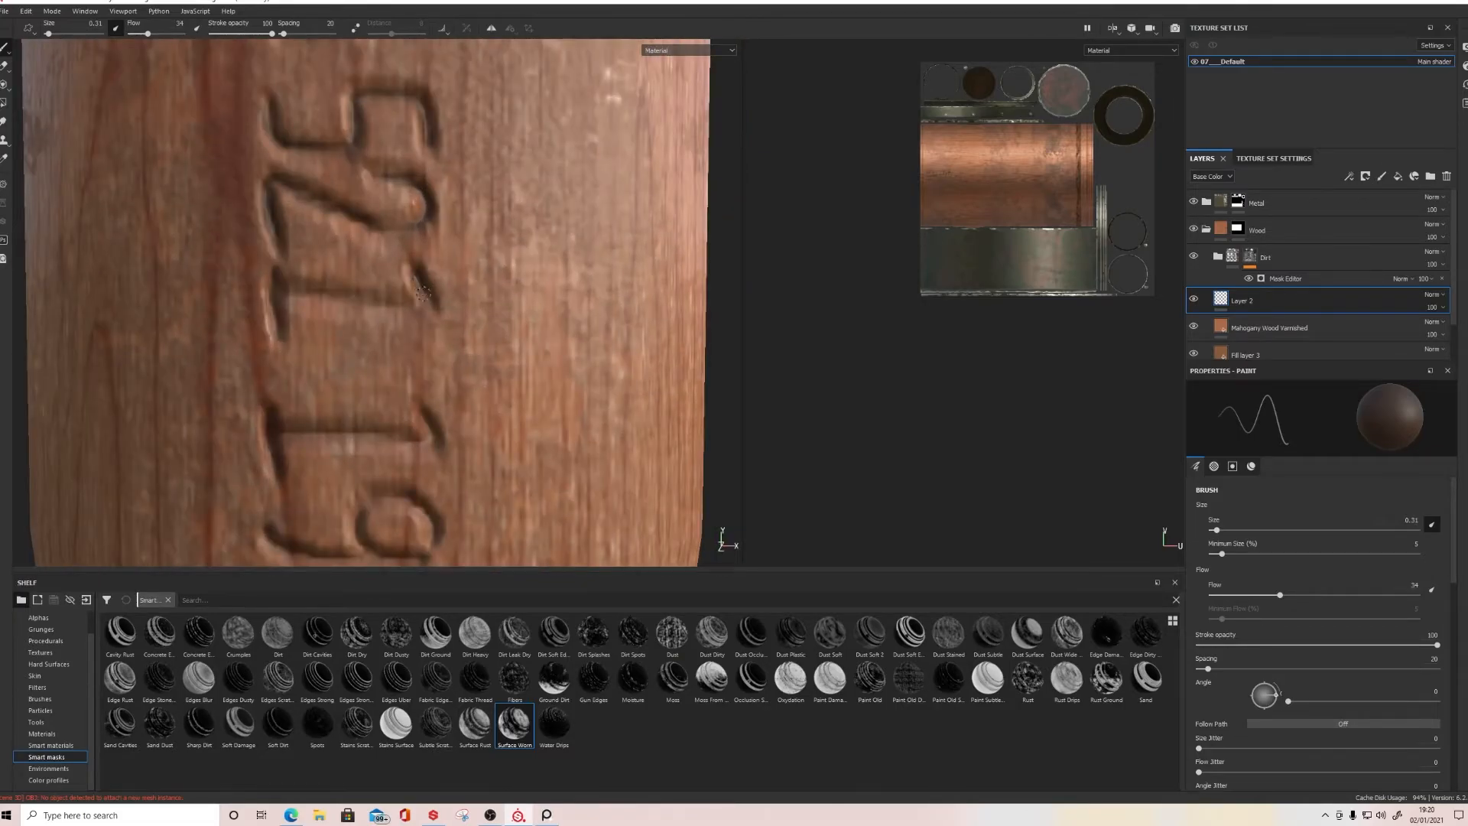
{"action": "left_click", "coordinate": [289, 293], "text": "shift"}
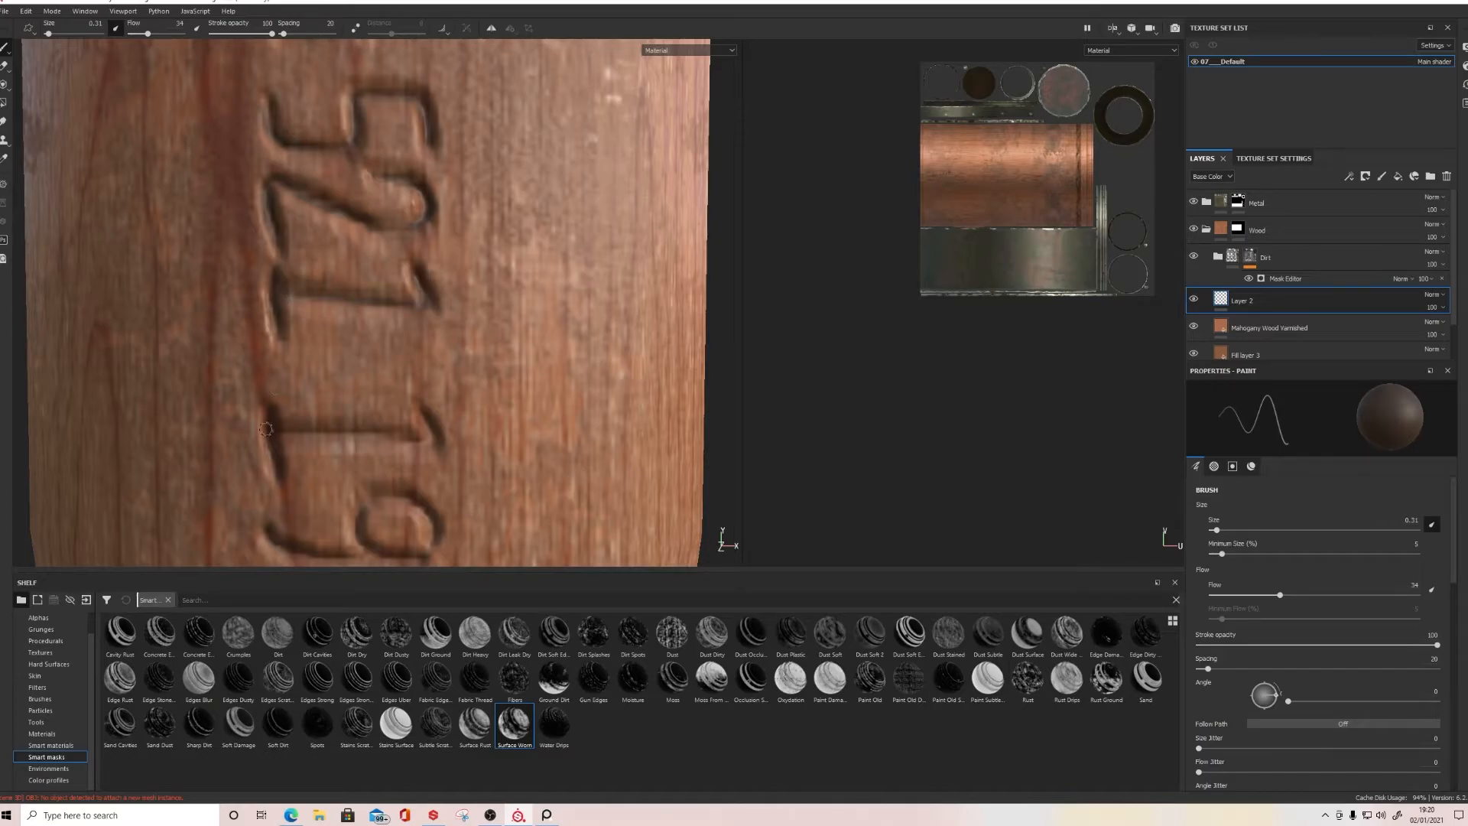
Step: Paint dark brown along the grooves of all four digits of the engraved year 1937
{"action": "left_click", "coordinate": [429, 432], "text": "shift"}
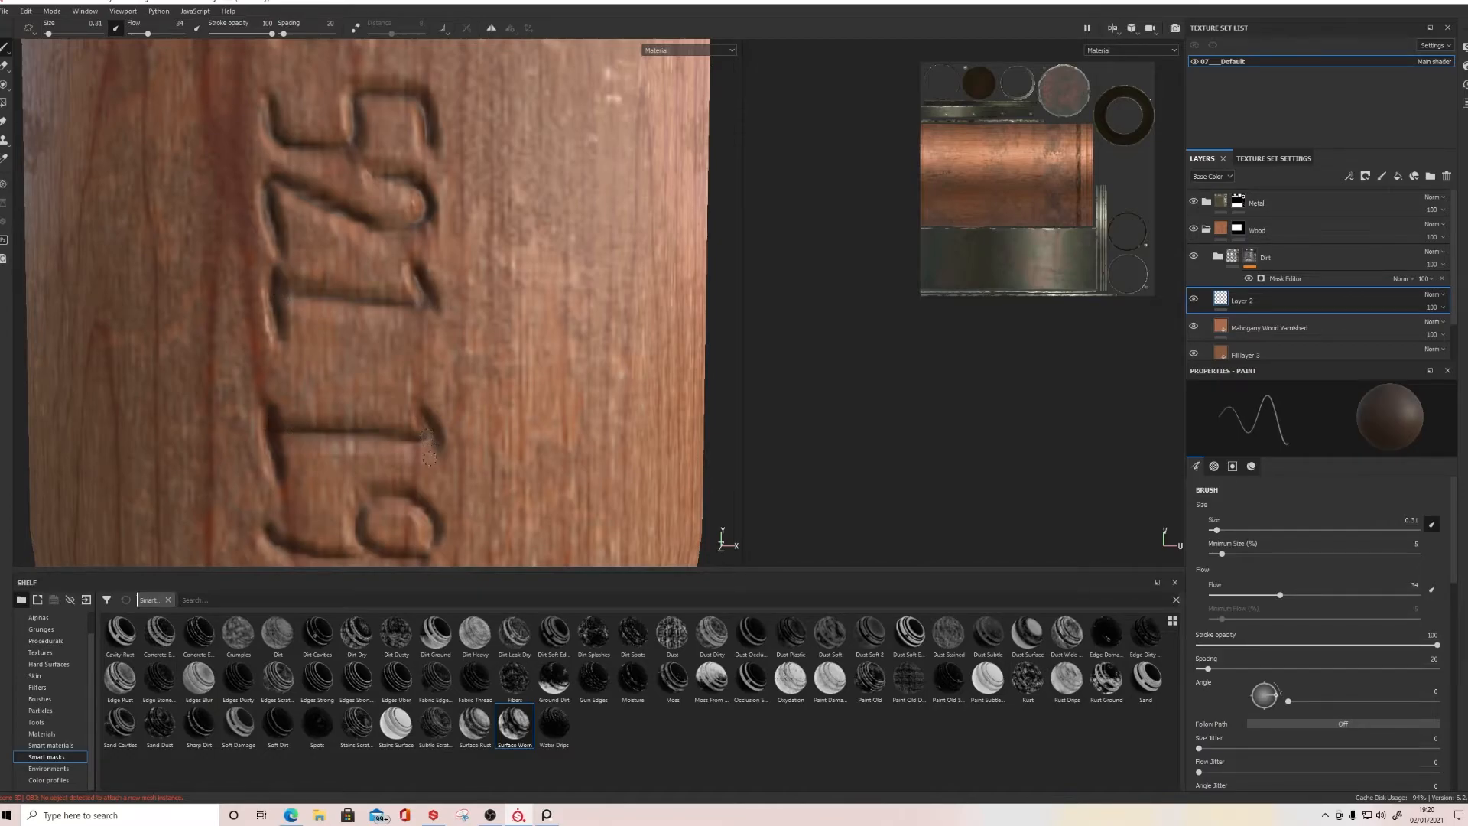
{"action": "scroll", "coordinate": [434, 446], "scroll_direction": "down", "scroll_amount": 2}
{"action": "middle_click_drag", "start_coordinate": [434, 447], "coordinate": [461, 289], "text": "alt"}
{"action": "scroll", "coordinate": [461, 290], "scroll_direction": "up", "scroll_amount": 3}
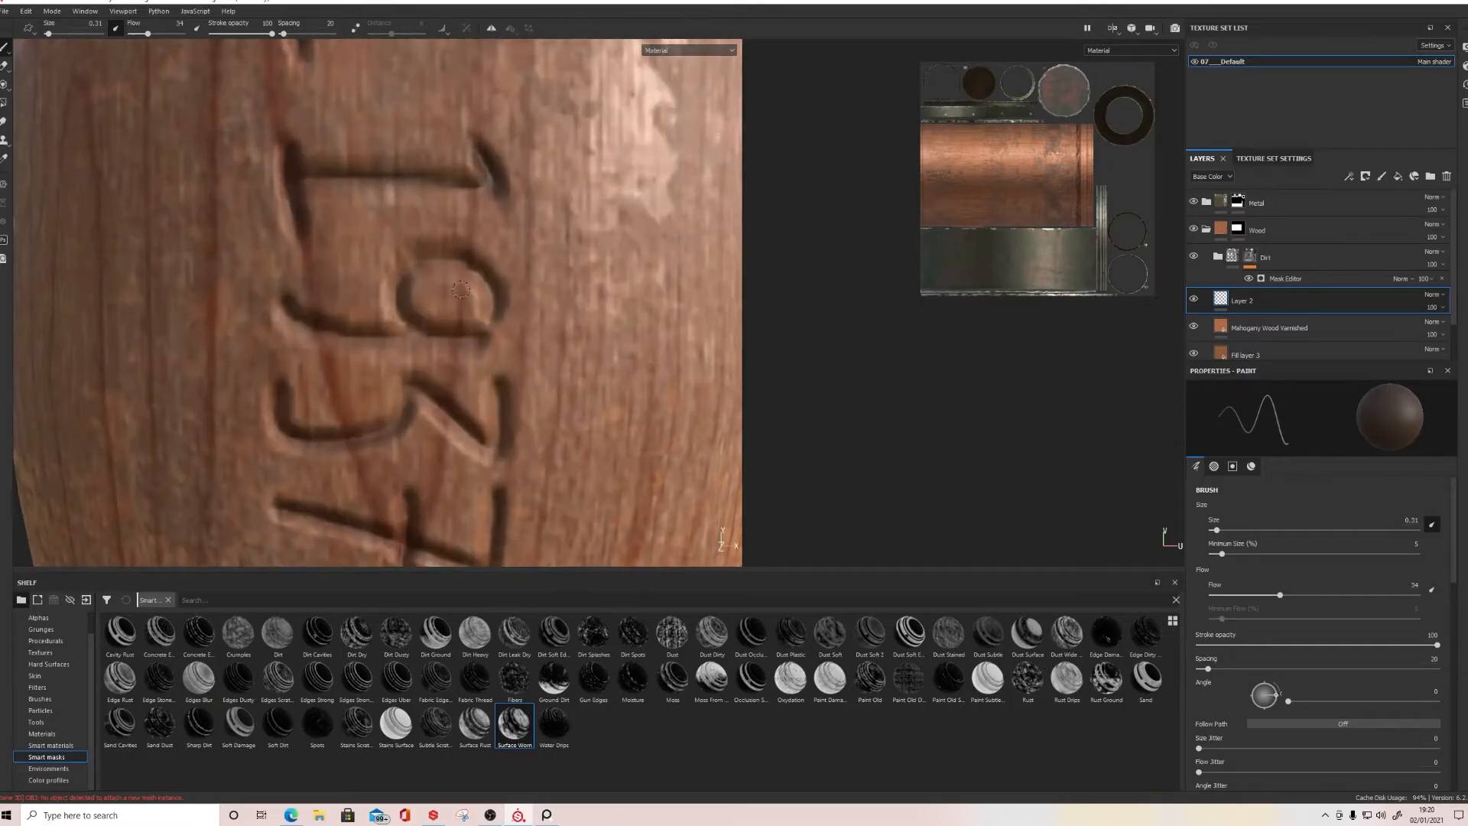
{"action": "mouse_move", "coordinate": [411, 320]}
{"action": "left_mouse_down"}
{"action": "mouse_move", "coordinate": [392, 281]}
{"action": "mouse_move", "coordinate": [465, 255]}
{"action": "mouse_move", "coordinate": [490, 325]}
{"action": "mouse_move", "coordinate": [381, 336]}
{"action": "mouse_move", "coordinate": [284, 299]}
{"action": "left_mouse_up"}
{"action": "scroll", "coordinate": [341, 417], "scroll_direction": "down", "scroll_amount": 2}
{"action": "middle_click_drag", "start_coordinate": [341, 419], "coordinate": [342, 294], "text": "alt"}
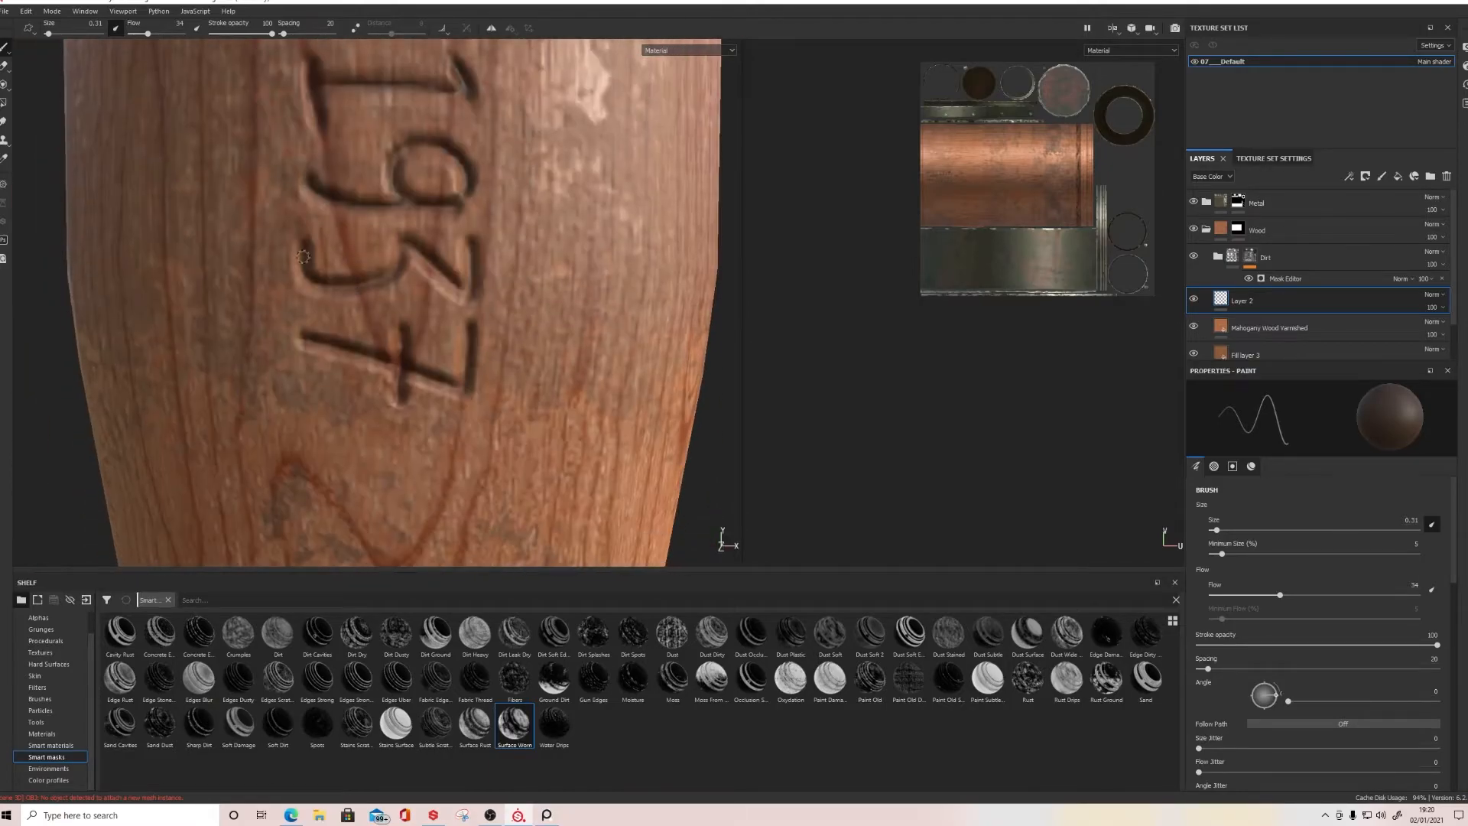
{"action": "left_click_drag", "start_coordinate": [302, 267], "coordinate": [457, 284]}
{"action": "left_click_drag", "start_coordinate": [471, 349], "coordinate": [462, 383]}
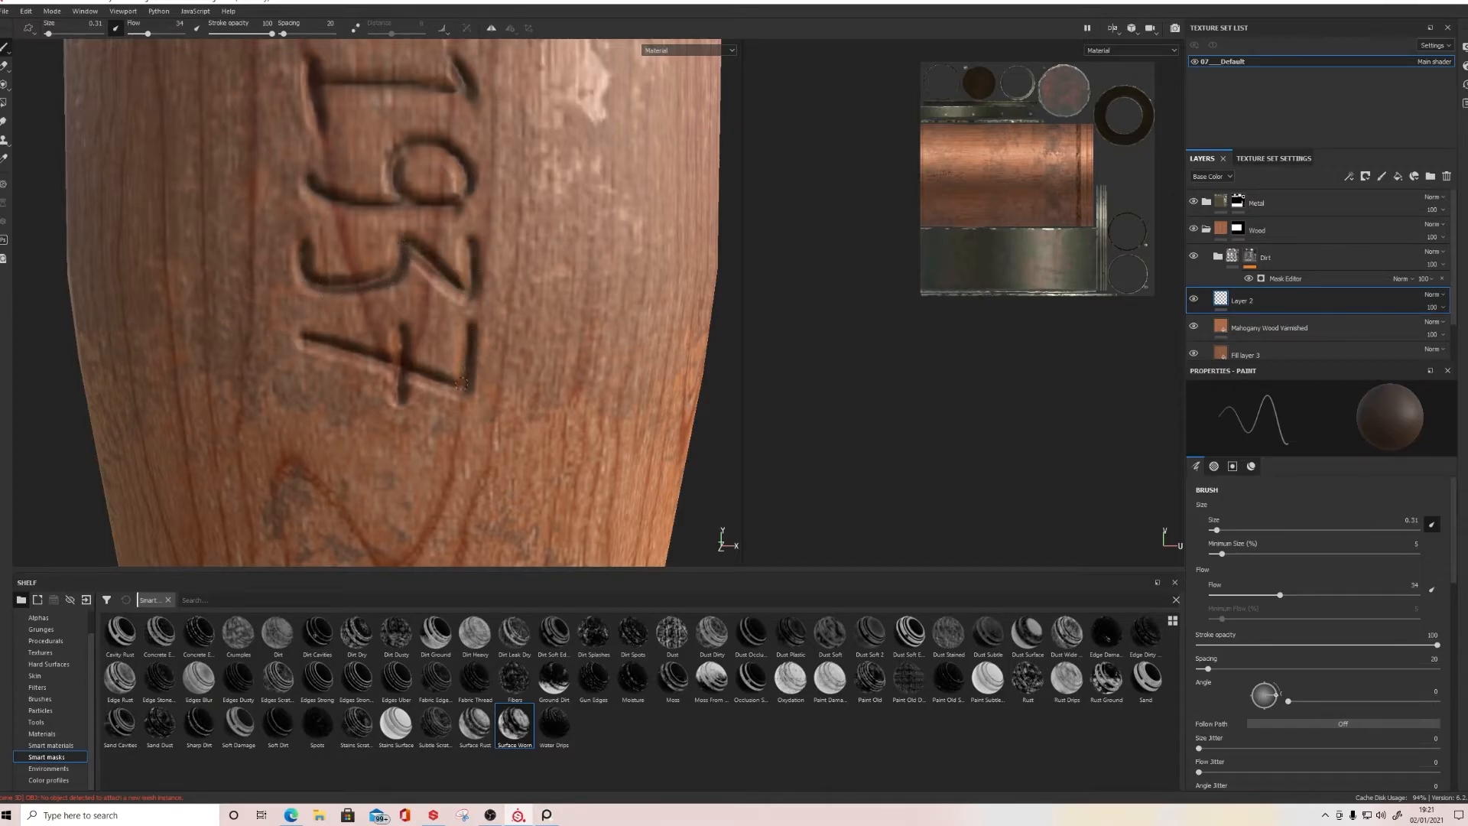
{"action": "left_click", "coordinate": [327, 343], "text": "shift"}
Step: Examine the whole grenade, the painted metal head and the head's area in the UV view
{"action": "right_click_drag", "start_coordinate": [459, 352], "coordinate": [330, 356], "text": "alt"}
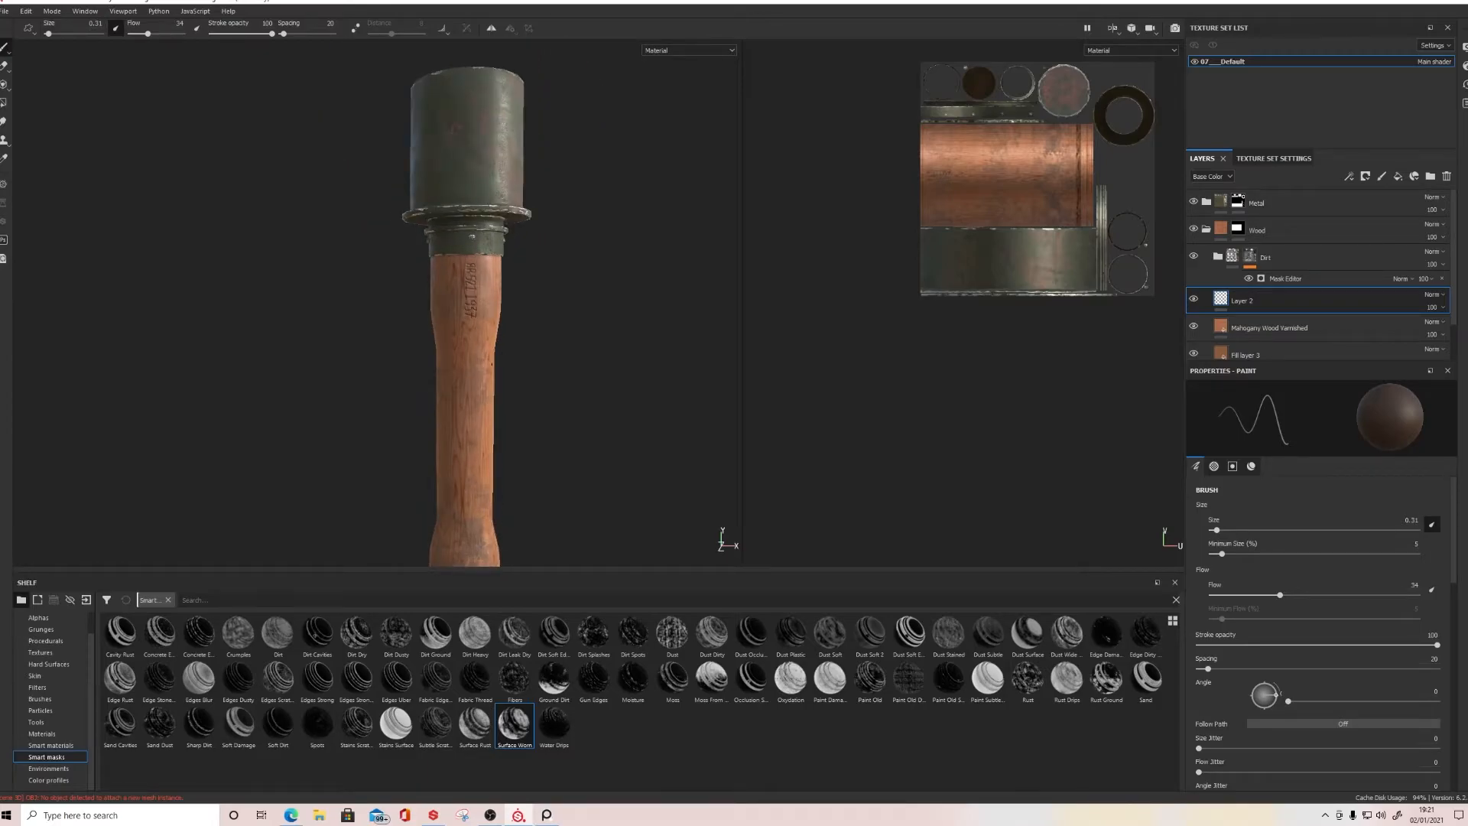
{"action": "scroll", "coordinate": [490, 358], "scroll_direction": "down", "scroll_amount": 3}
{"action": "mouse_move", "coordinate": [545, 257]}
{"action": "left_mouse_down", "text": "alt"}
{"action": "mouse_move", "coordinate": [606, 259]}
{"action": "mouse_move", "coordinate": [561, 249]}
{"action": "left_mouse_up", "text": "alt"}
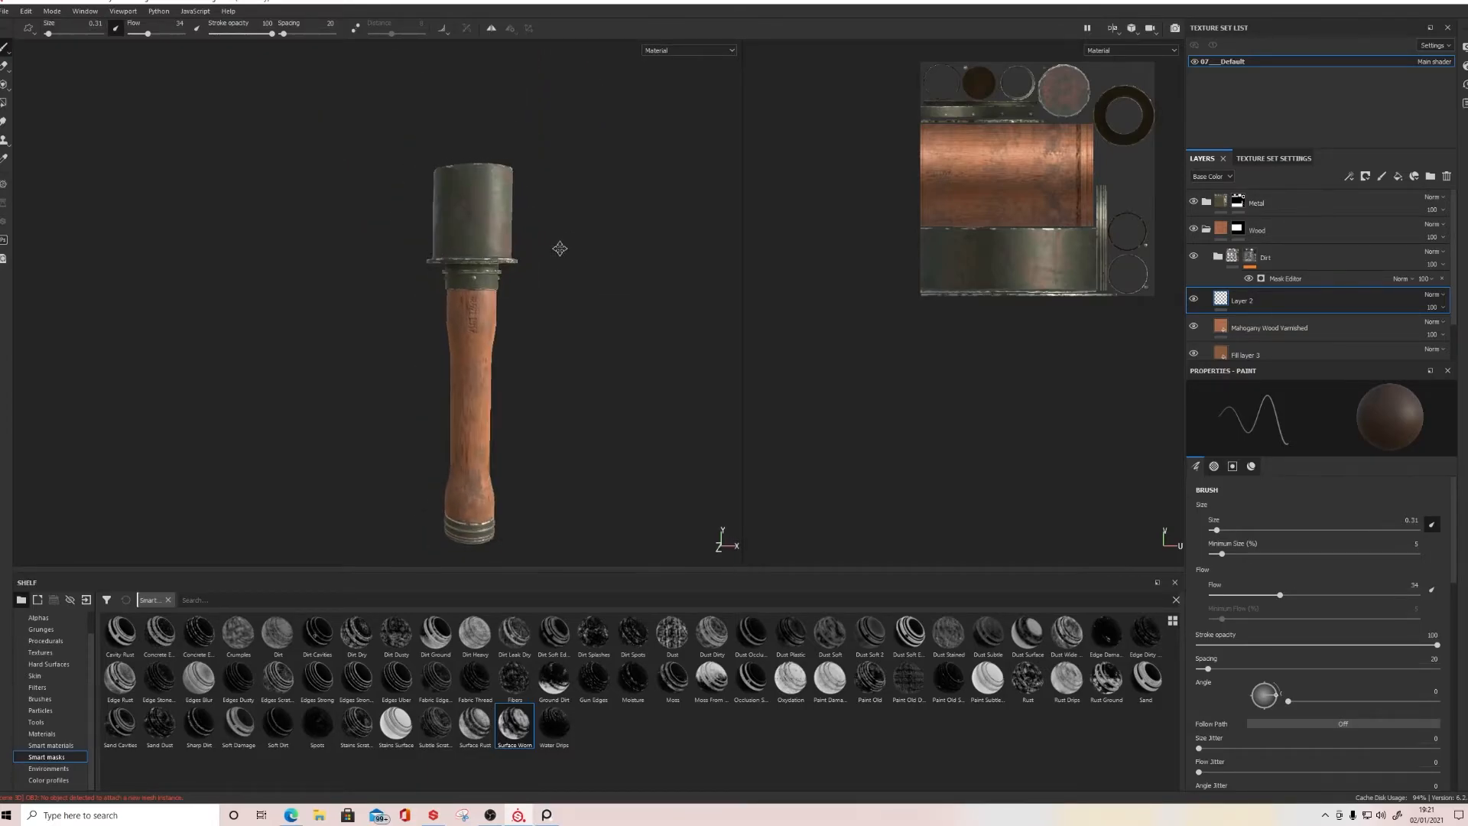
{"action": "middle_click_drag", "start_coordinate": [483, 170], "coordinate": [454, 323], "text": "alt"}
{"action": "scroll", "coordinate": [454, 323], "scroll_direction": "up", "scroll_amount": 5}
{"action": "scroll", "coordinate": [688, 290], "scroll_direction": "up", "scroll_amount": 2}
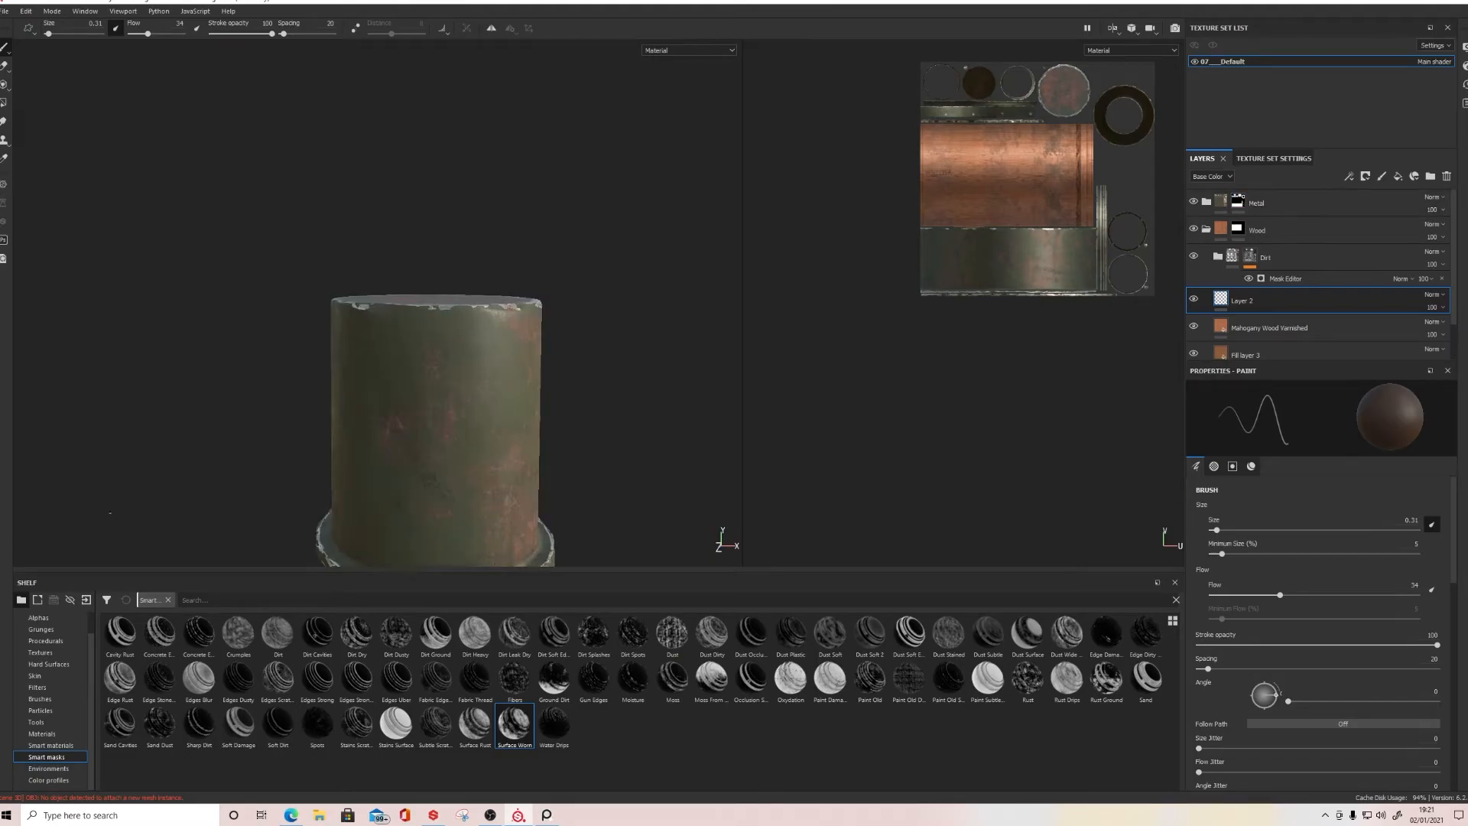
{"action": "scroll", "coordinate": [688, 290], "scroll_direction": "up", "scroll_amount": 2}
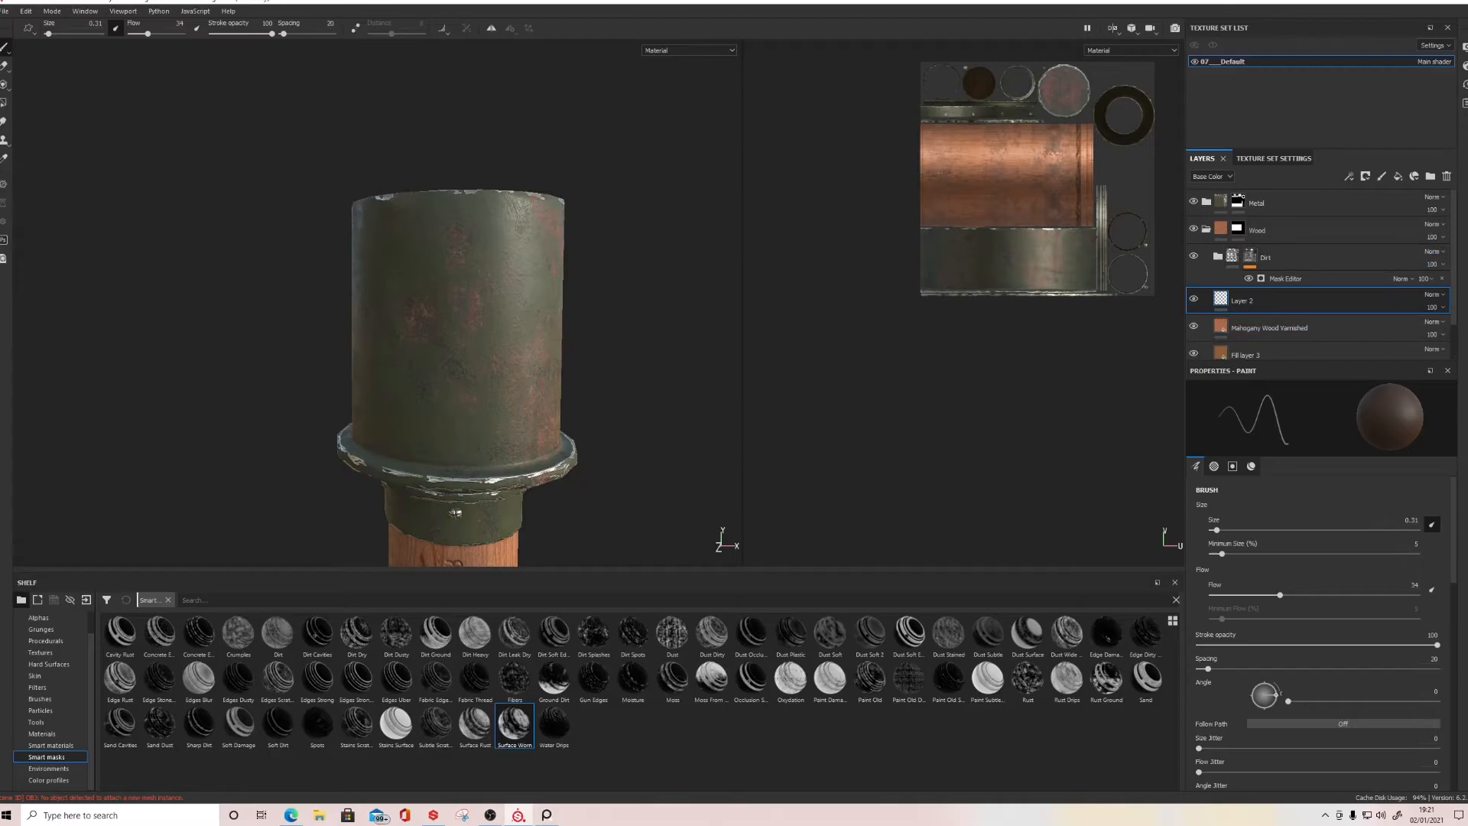
{"action": "scroll", "coordinate": [939, 259], "scroll_direction": "up", "scroll_amount": 5}
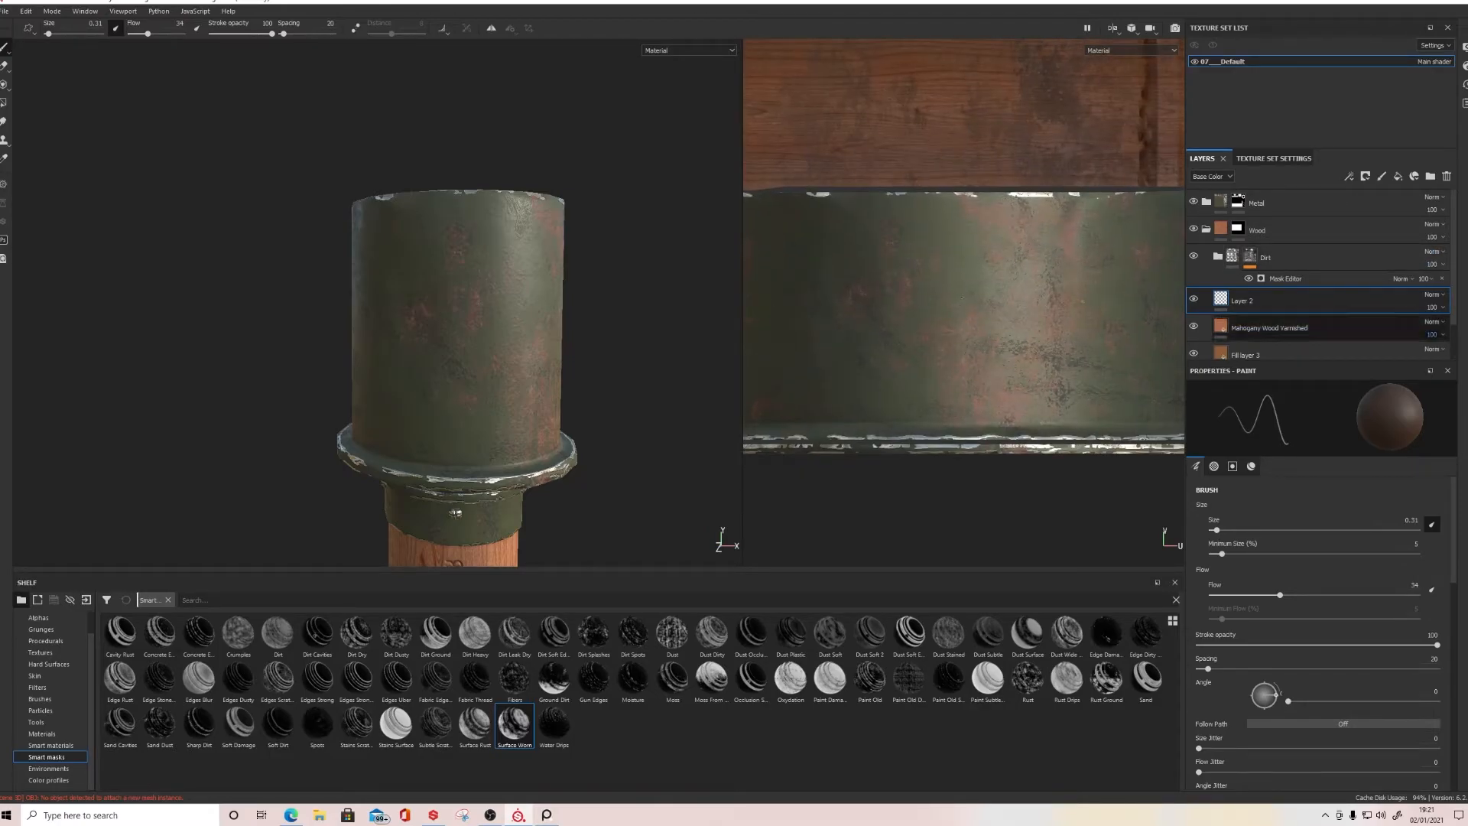
Step: Collapse the Wood folder and add a paint layer above Rust Coarse in the Metal folder
{"action": "left_click", "coordinate": [1207, 229]}
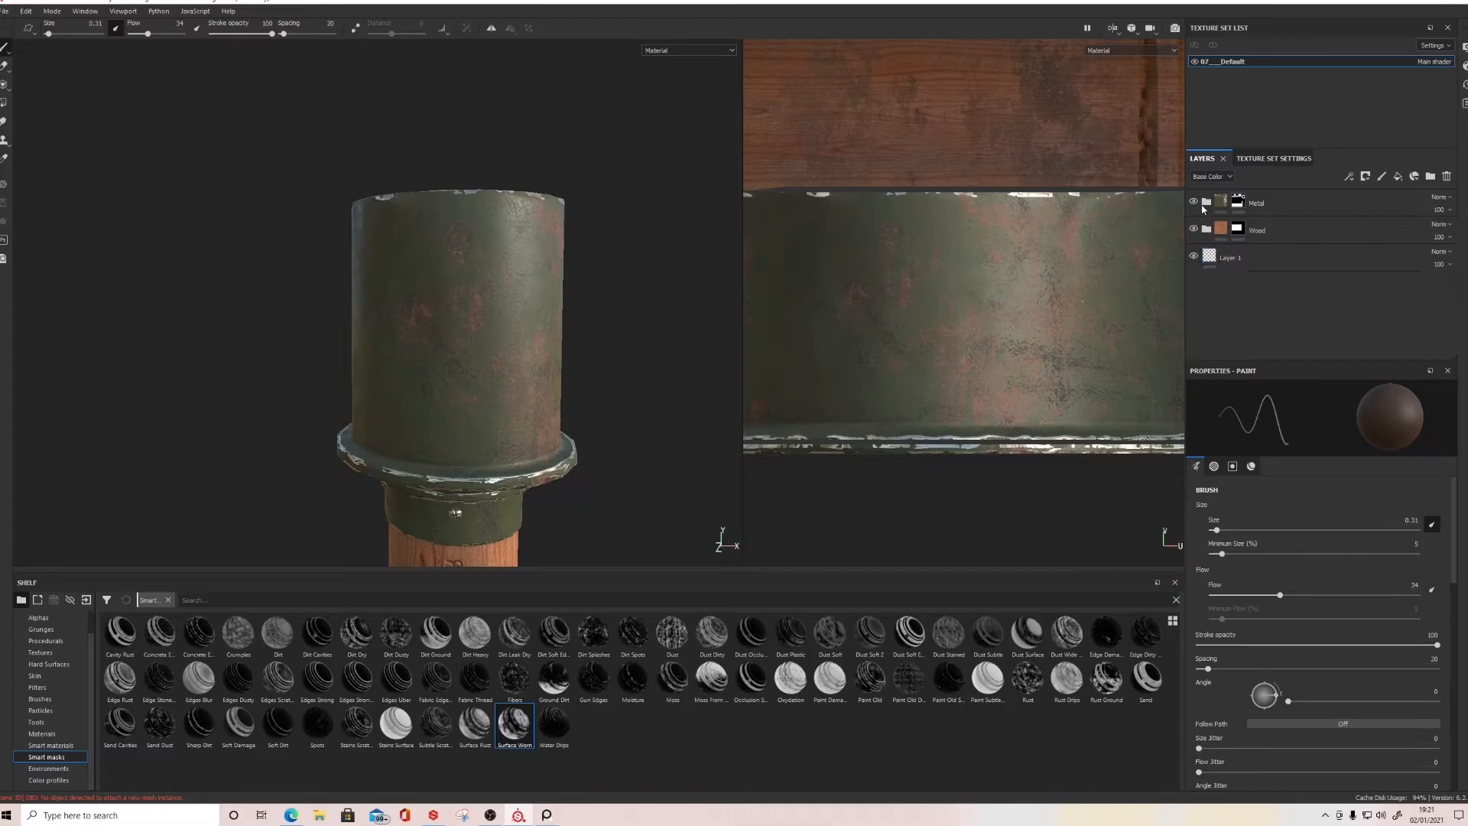
{"action": "left_click", "coordinate": [1206, 203]}
{"action": "left_click", "coordinate": [1265, 233]}
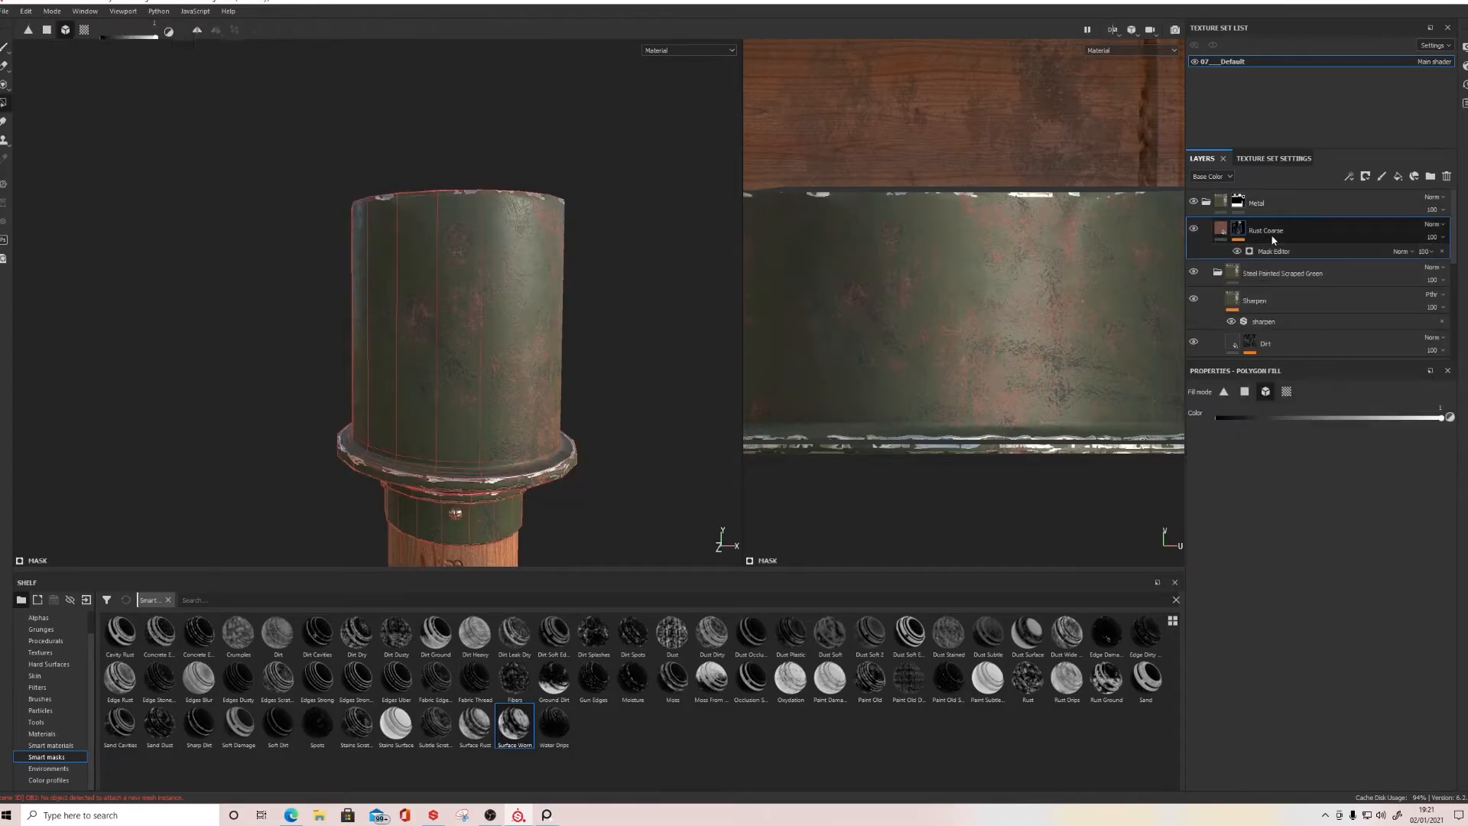
{"action": "left_click", "coordinate": [1382, 179]}
Step: Compare the font alphas in the shelf and assign Font Chathura as the brush's alpha
{"action": "scroll", "coordinate": [1347, 635], "scroll_direction": "down", "scroll_amount": 5}
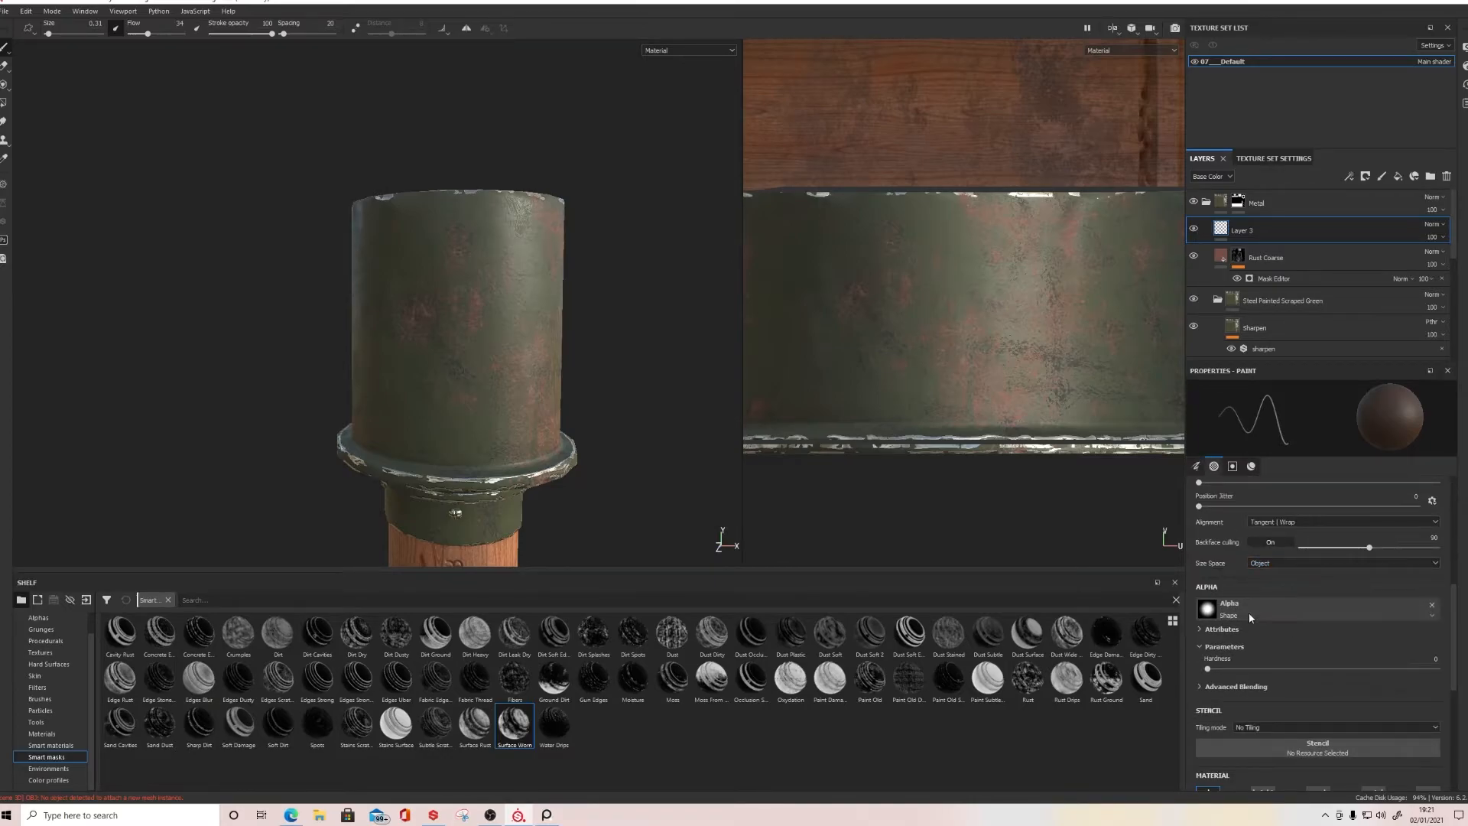
{"action": "scroll", "coordinate": [1251, 618], "scroll_direction": "down", "scroll_amount": 1}
{"action": "left_click", "coordinate": [1279, 576]}
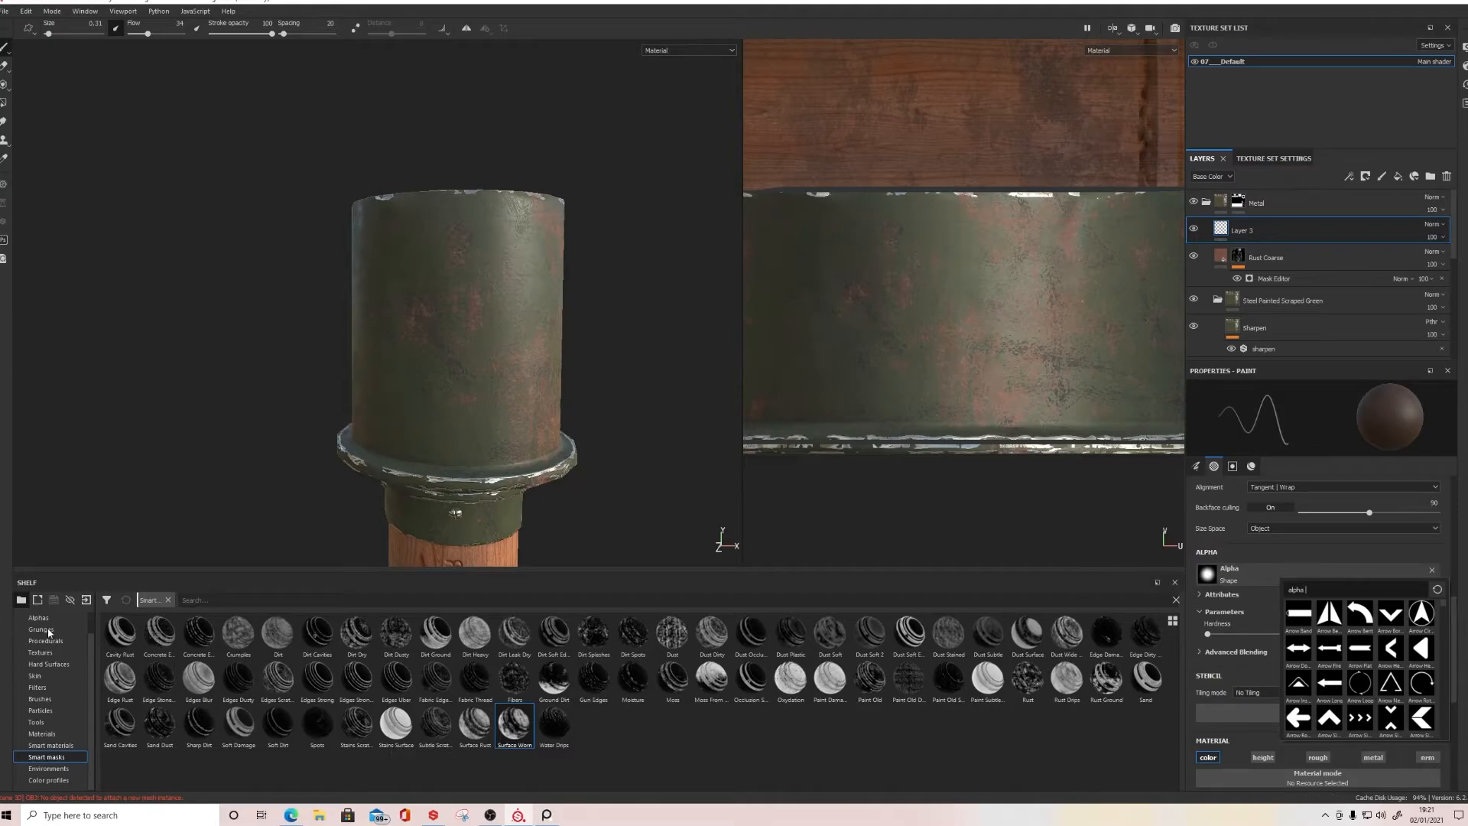
{"action": "left_click", "coordinate": [39, 618]}
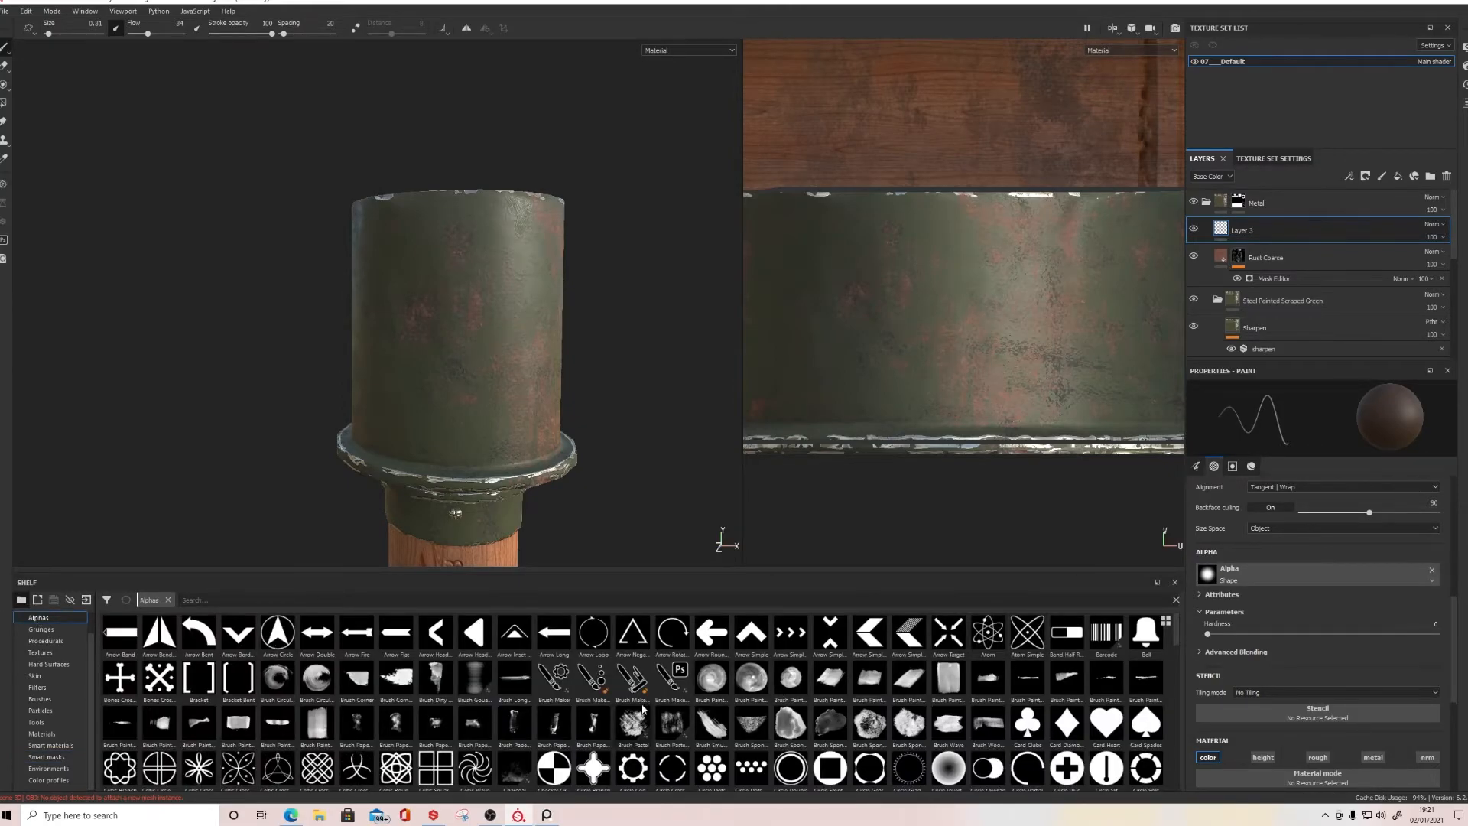
{"action": "scroll", "coordinate": [642, 708], "scroll_direction": "down", "scroll_amount": 5}
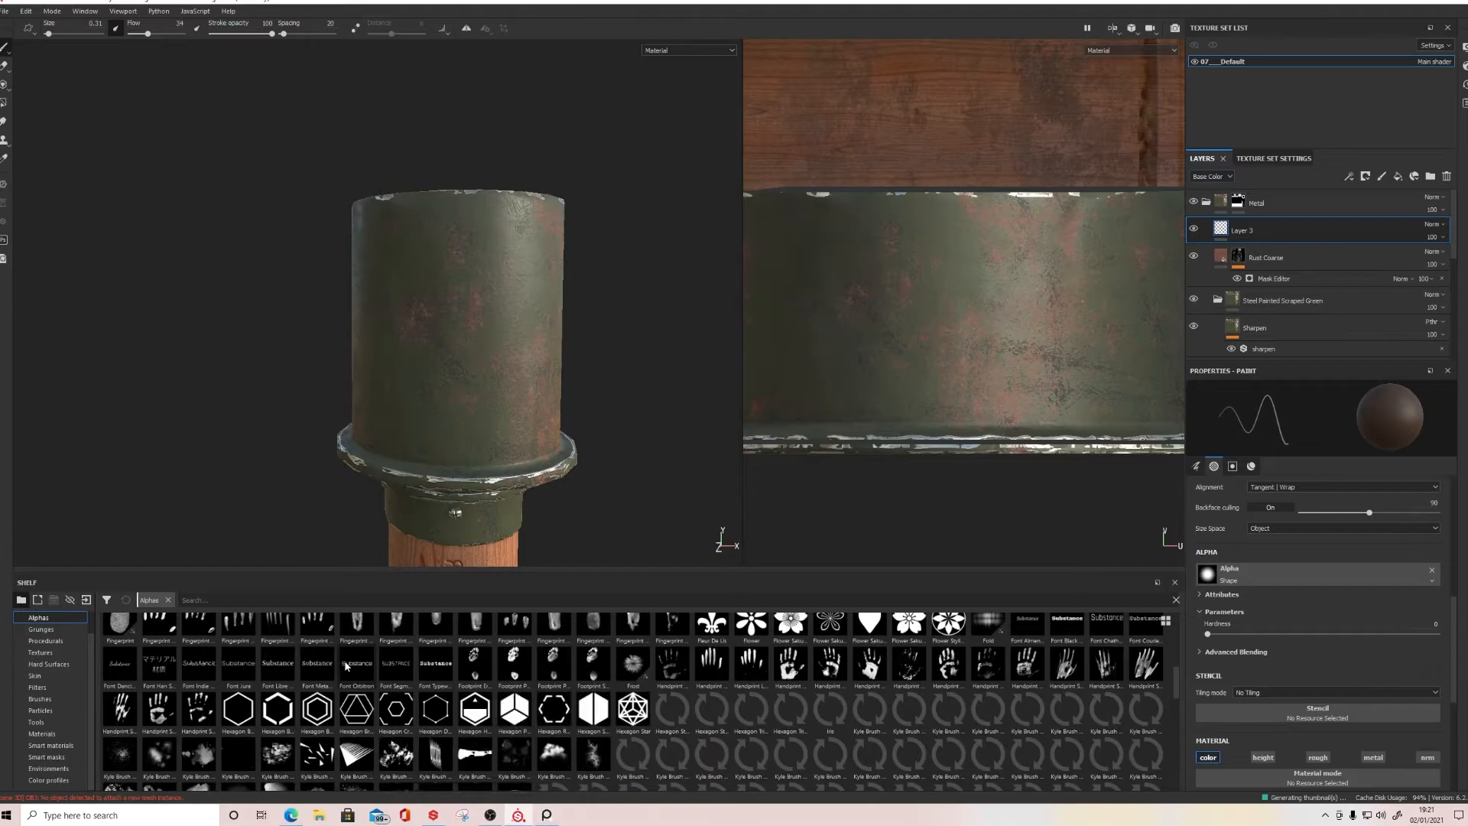
{"action": "mouse_move", "coordinate": [359, 665]}
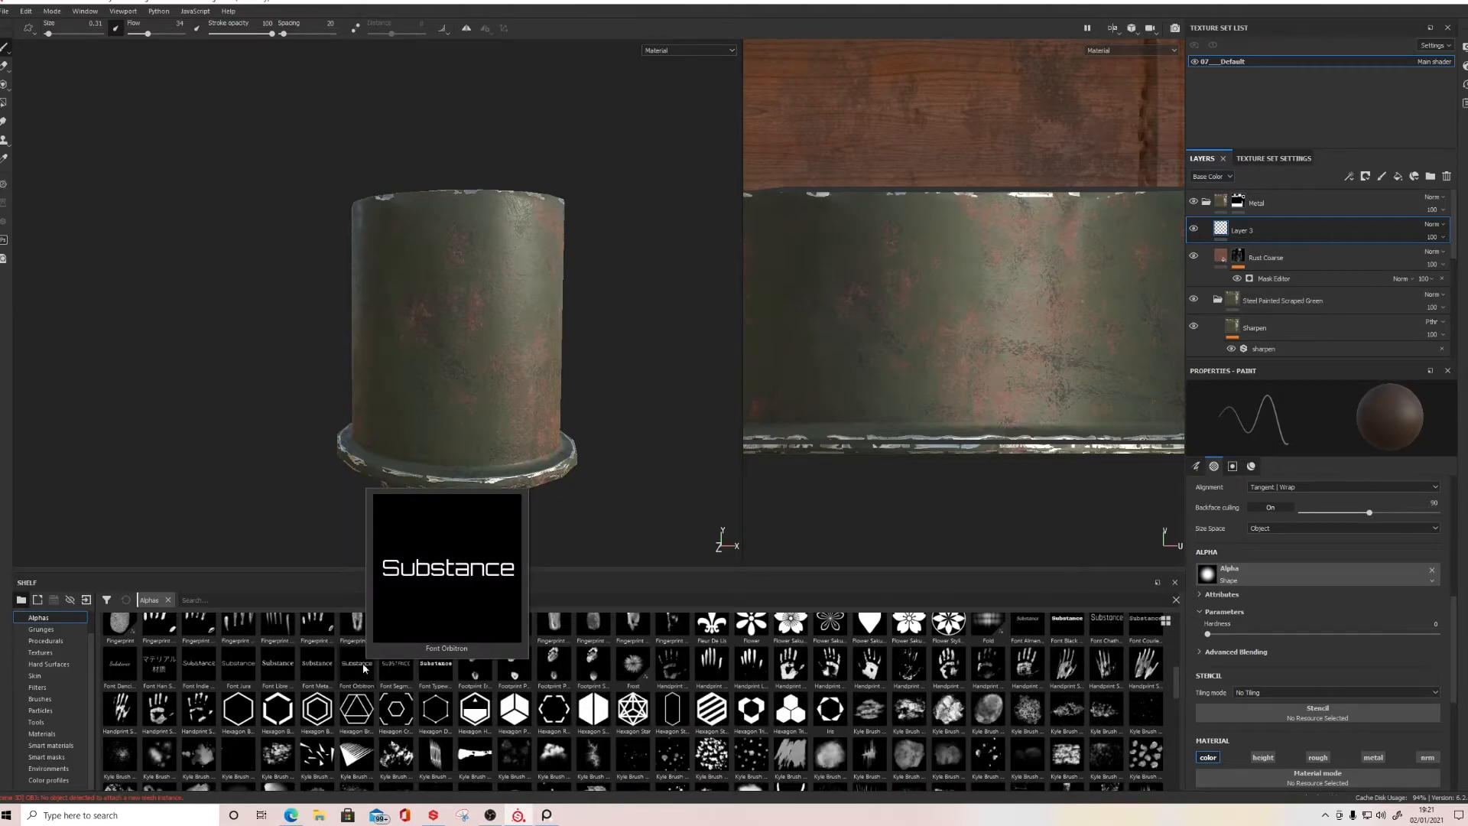
{"action": "mouse_move", "coordinate": [263, 667]}
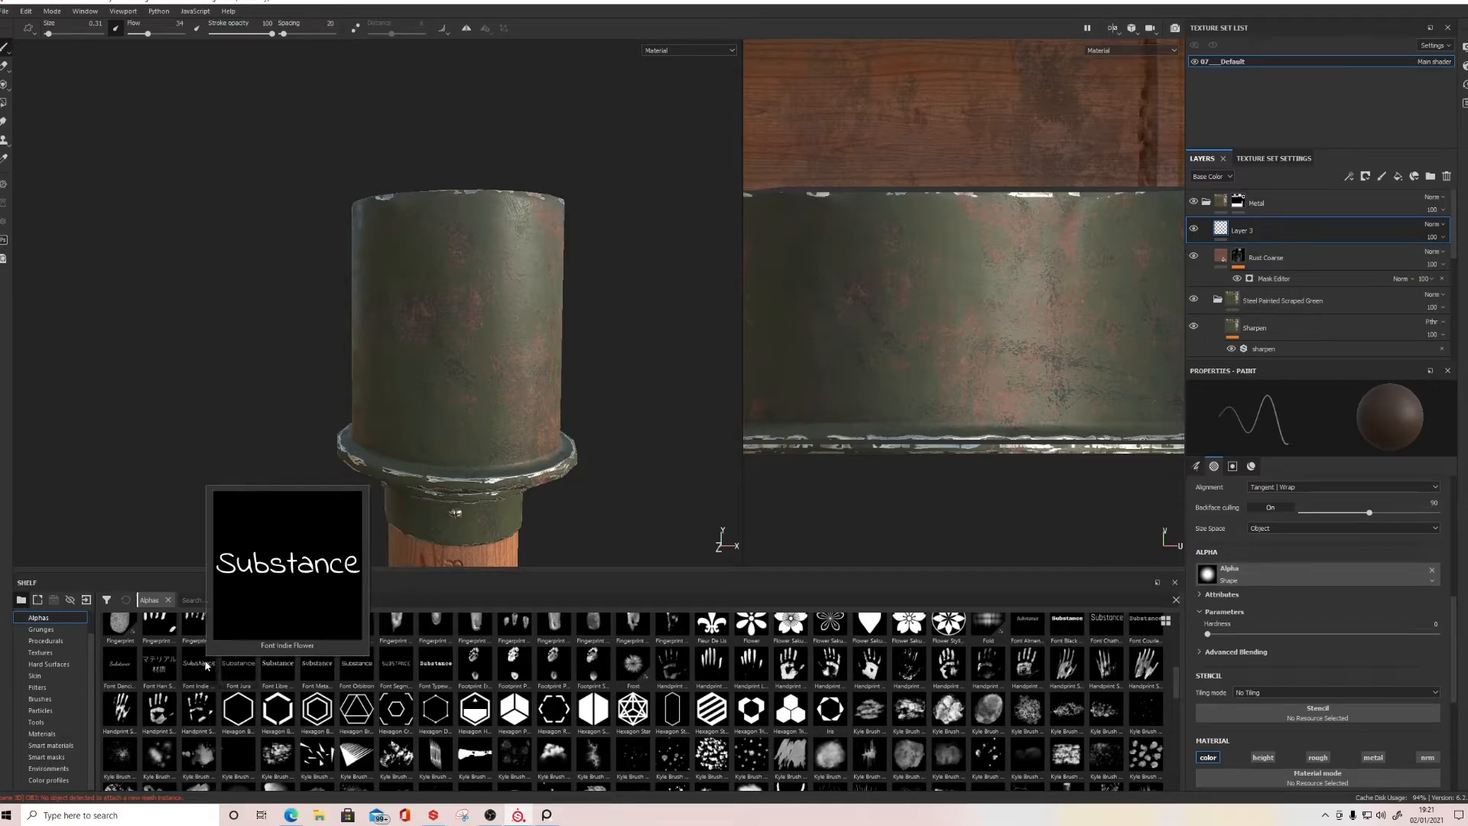
{"action": "mouse_move", "coordinate": [159, 671]}
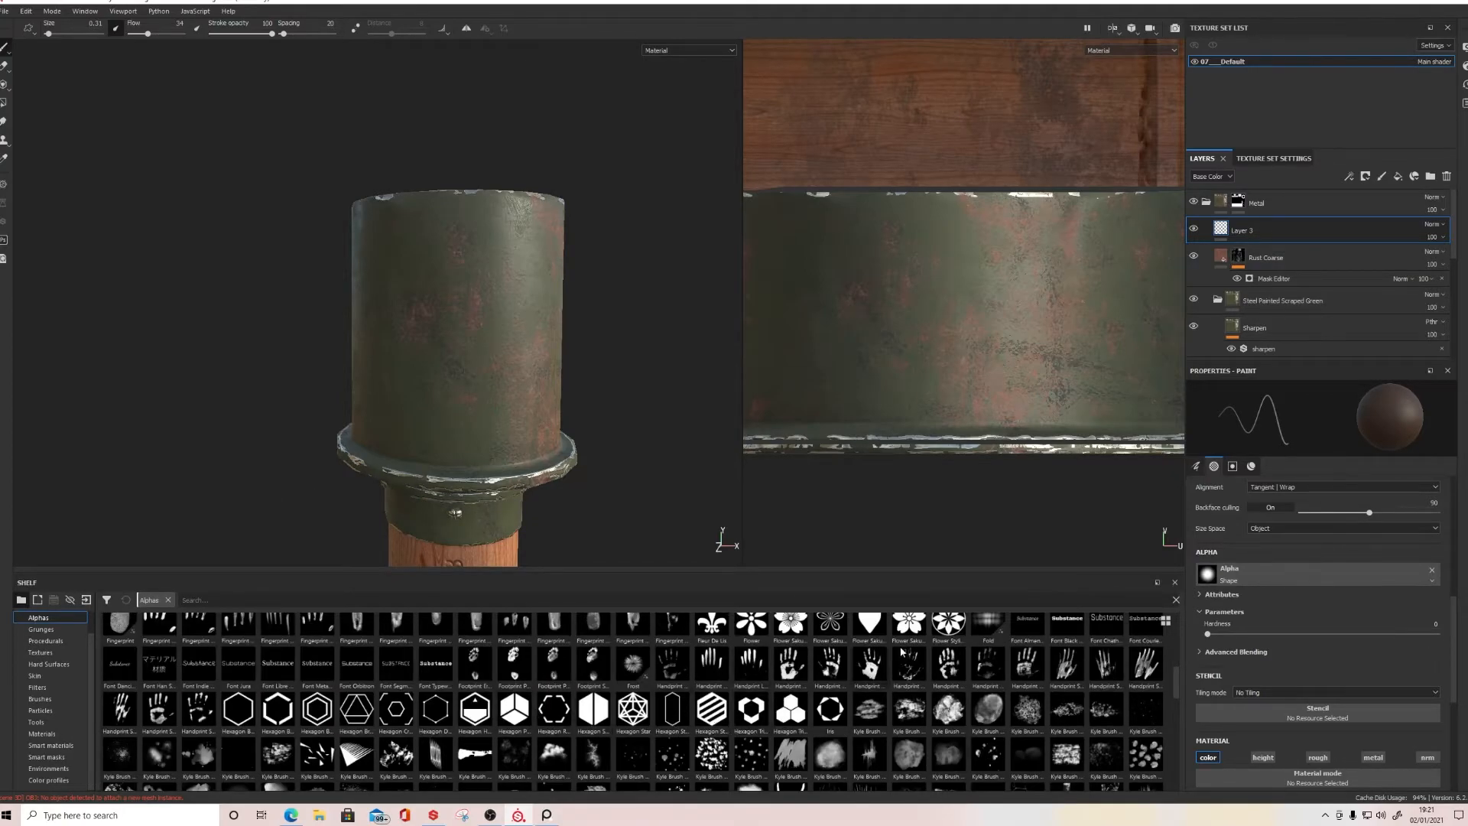
{"action": "mouse_move", "coordinate": [1068, 628]}
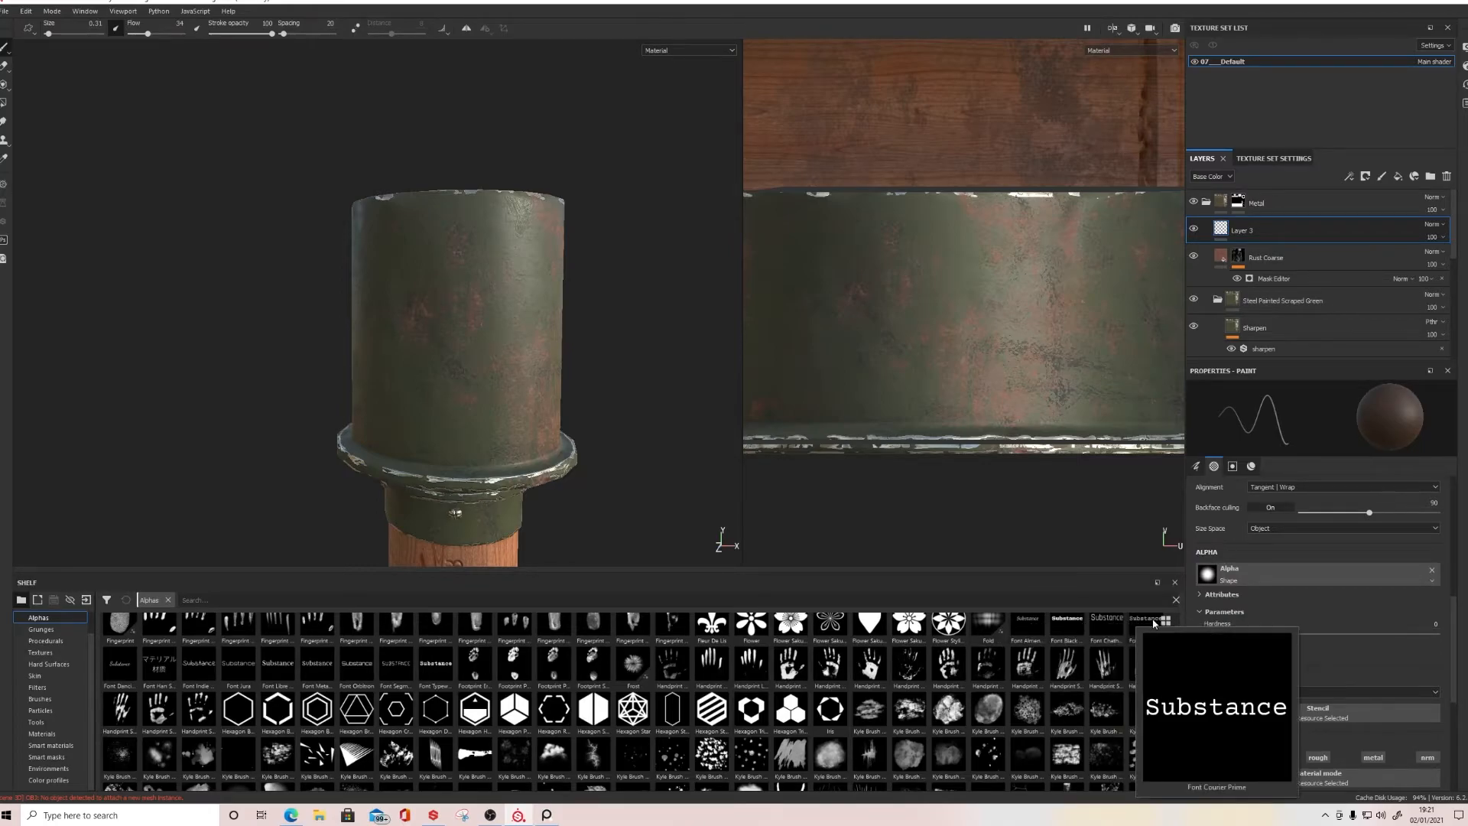
{"action": "left_click", "coordinate": [1099, 622]}
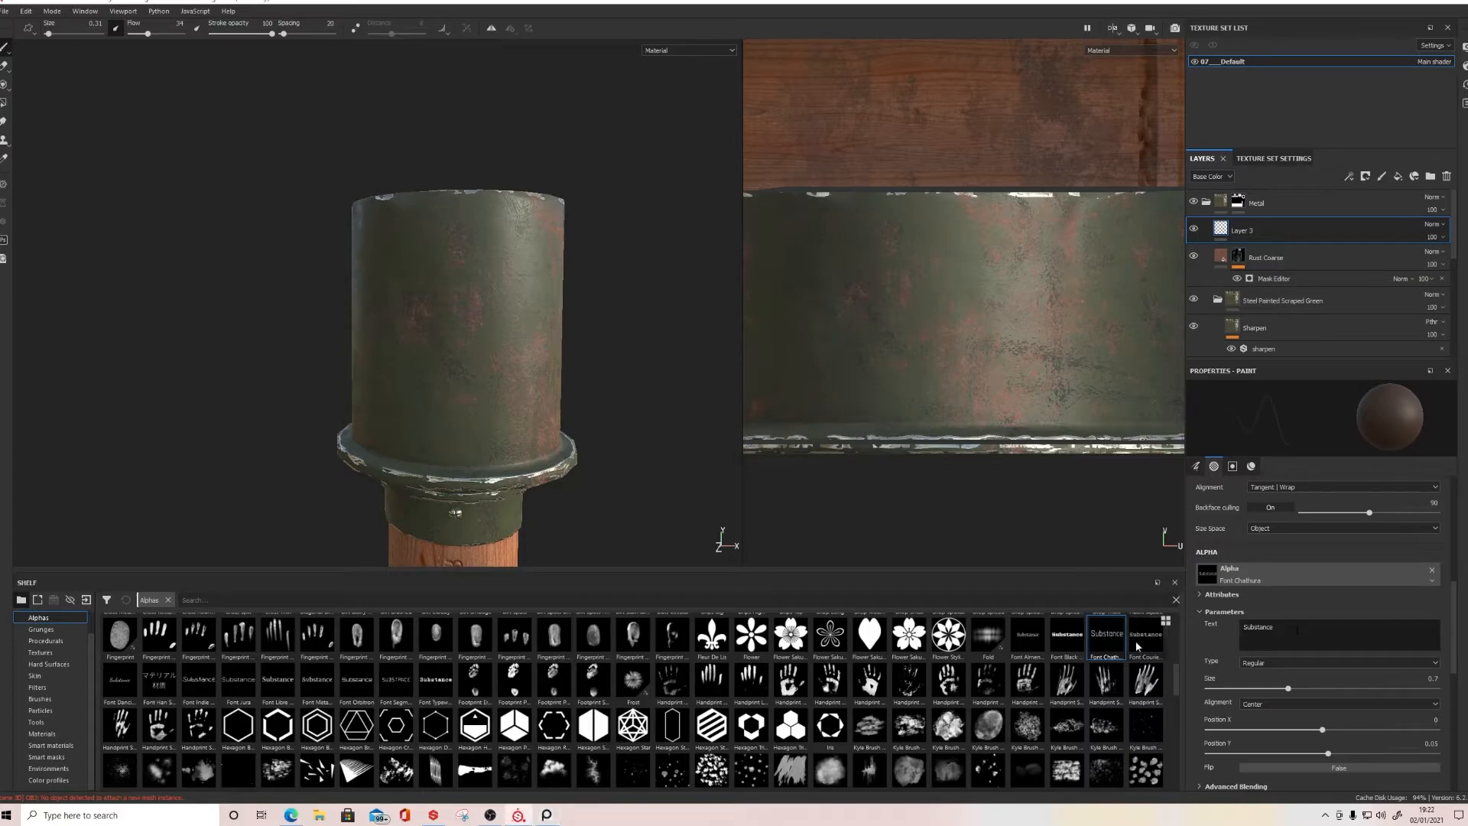
Step: Replace the font alpha's text with VOR GEBRAUCH, SPRENGKAPSEL and EINSETZEN on three lines, aligned to the center
{"action": "left_click_drag", "start_coordinate": [1278, 627], "coordinate": [1216, 628]}
{"action": "type", "text": "VOR GEBRAUCH"}
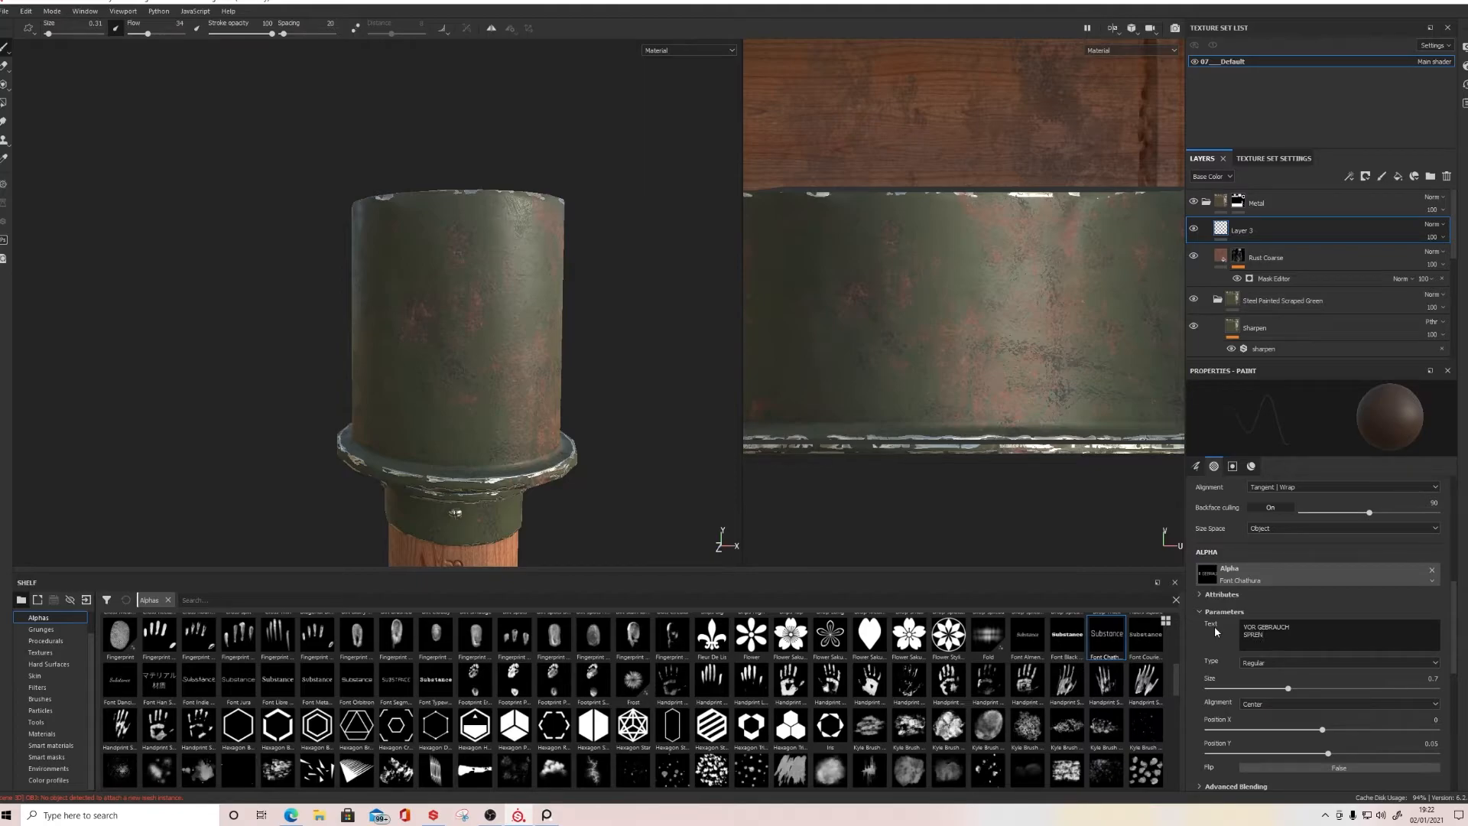
{"action": "type", "text": "KAPSEL"}
{"action": "left_click", "coordinate": [1296, 704]}
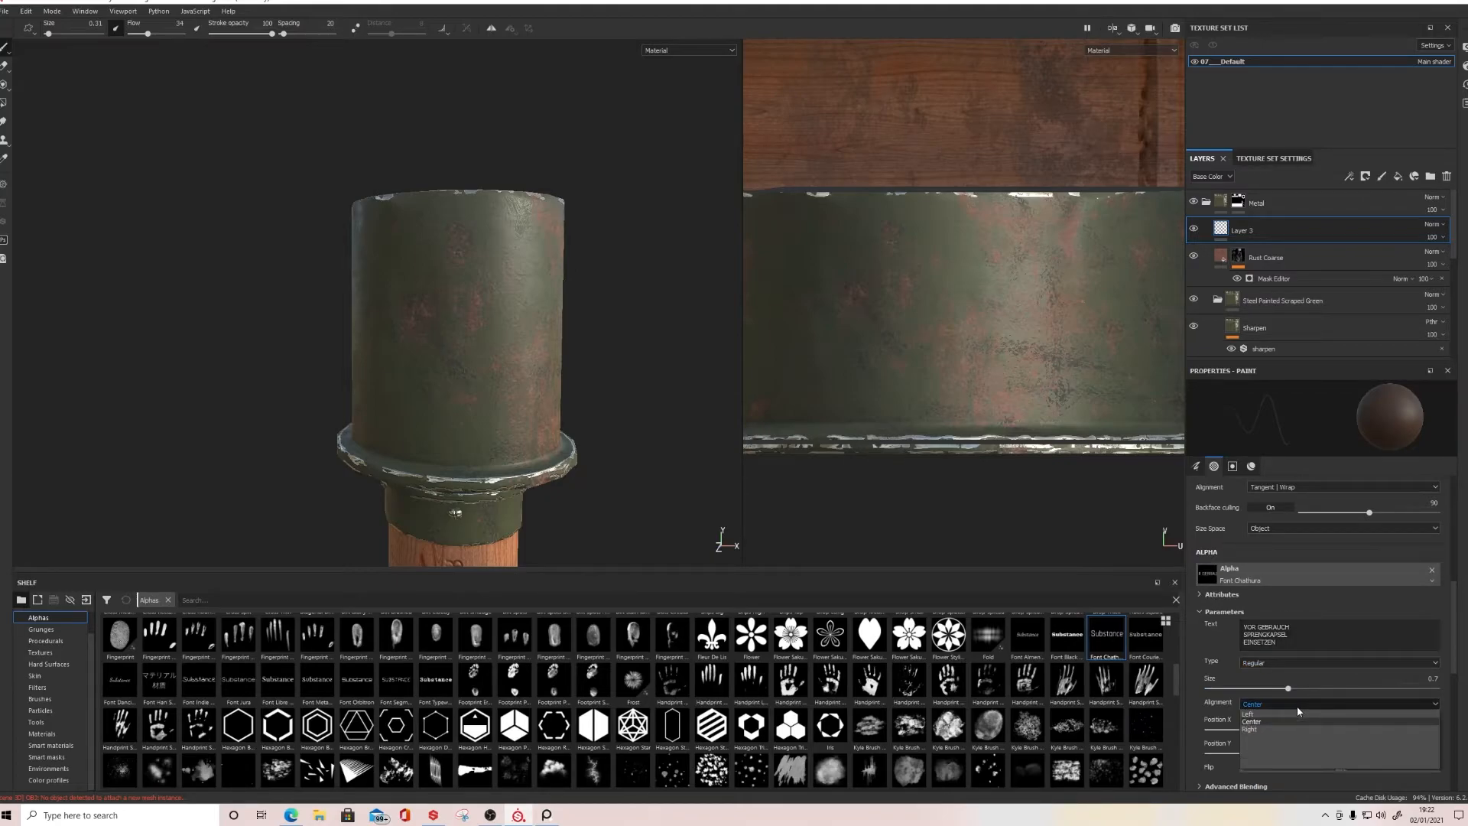
{"action": "left_click", "coordinate": [1260, 722]}
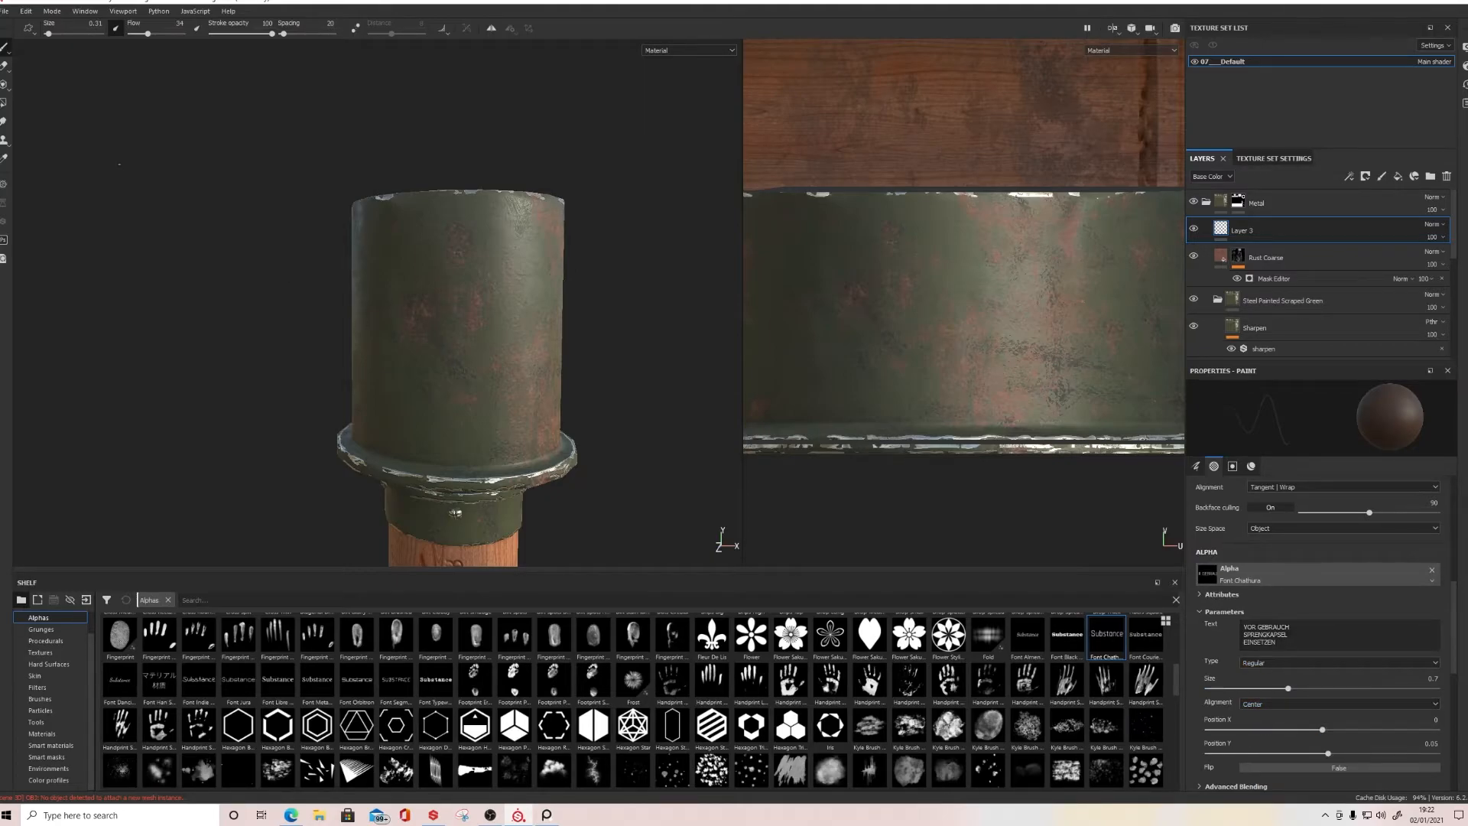
Step: Set the alpha's font size to 0.2 and the brush spacing to 5, with a brush size of about 46
{"action": "key", "text": "bracketright"}
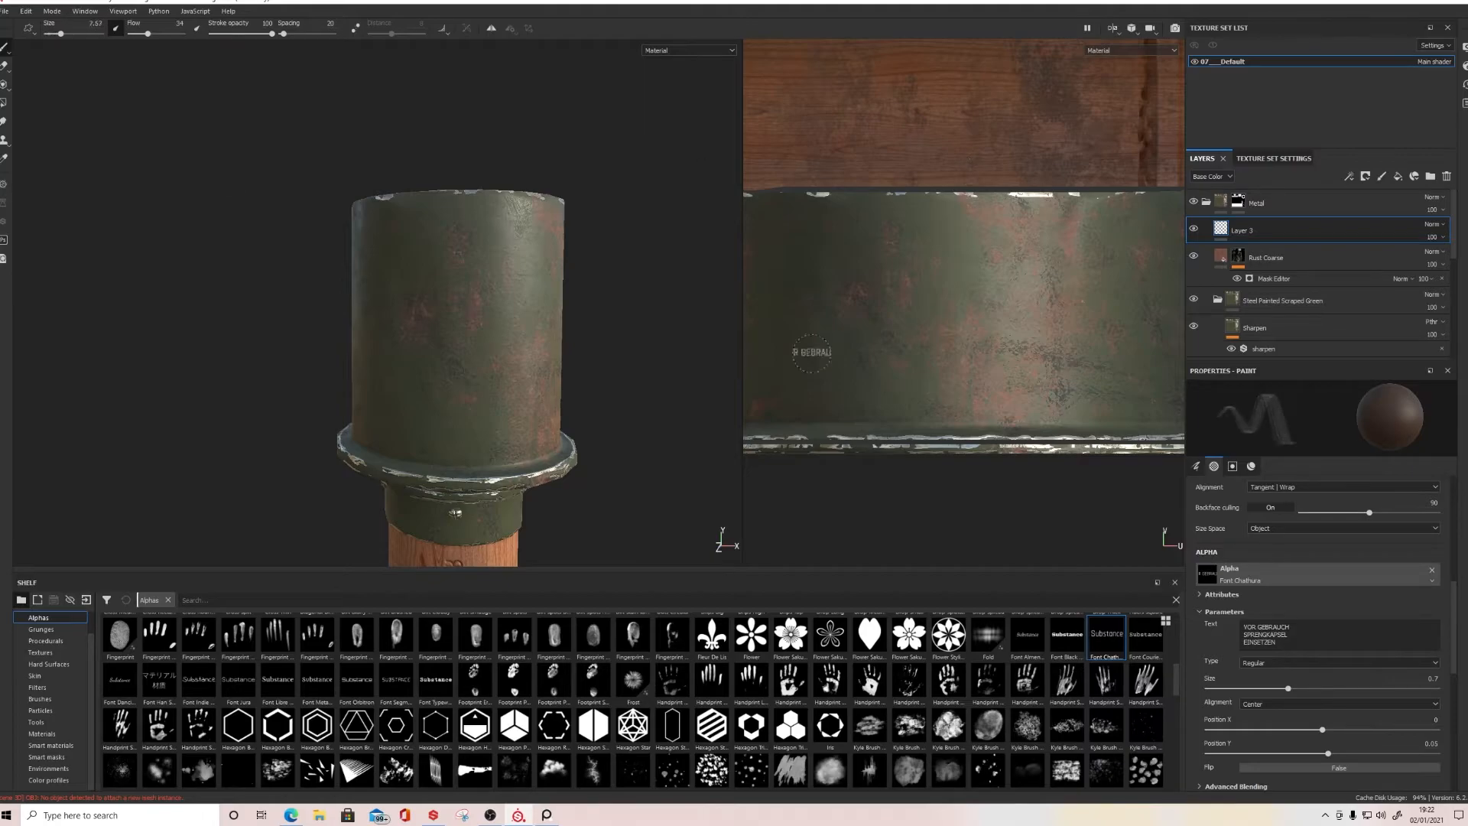
{"action": "left_click_drag", "start_coordinate": [1288, 688], "coordinate": [1231, 690]}
{"action": "scroll", "coordinate": [1252, 563], "scroll_direction": "up", "scroll_amount": 10}
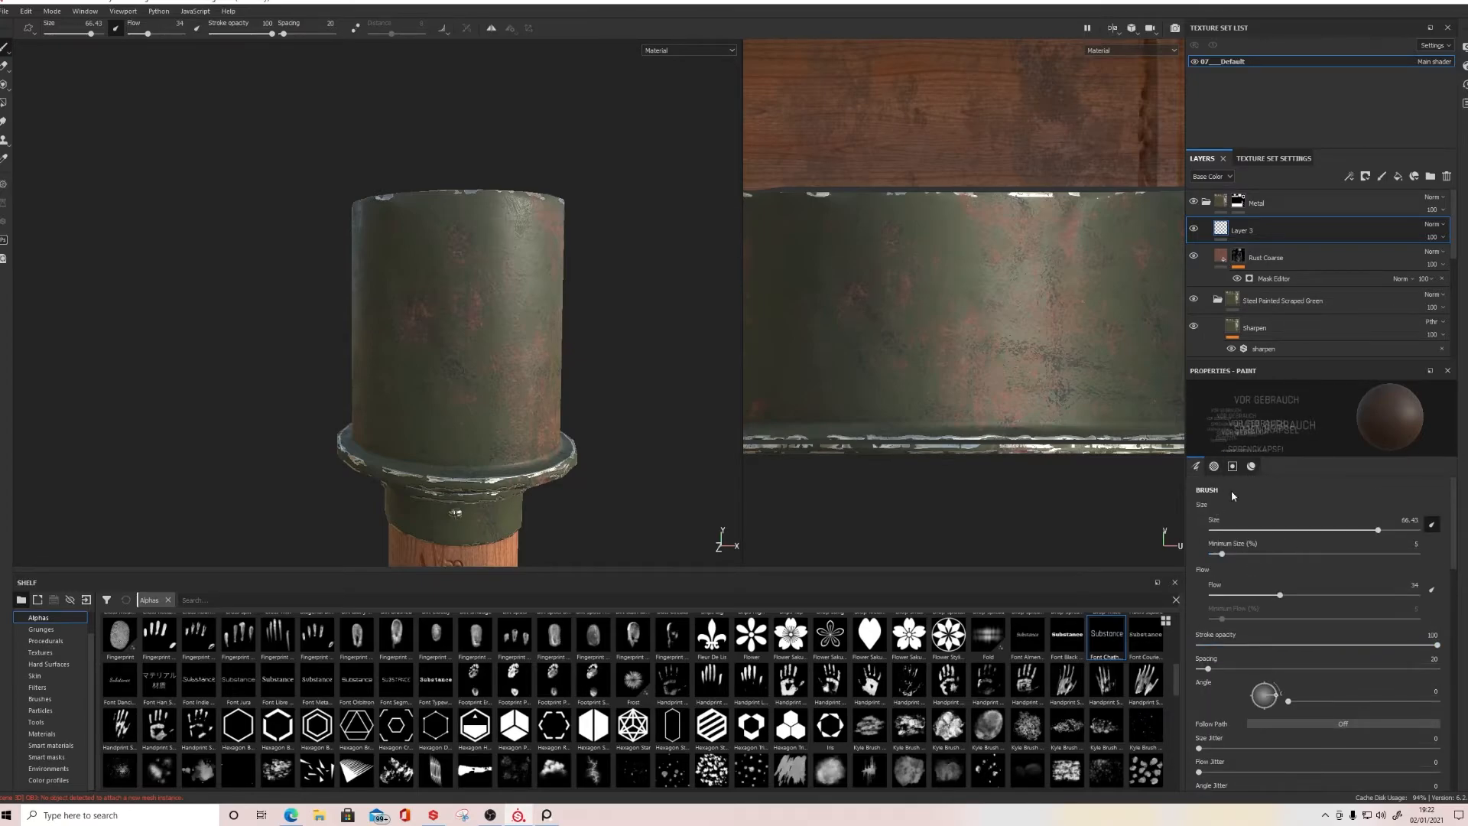
{"action": "scroll", "coordinate": [1235, 758], "scroll_direction": "down", "scroll_amount": 2}
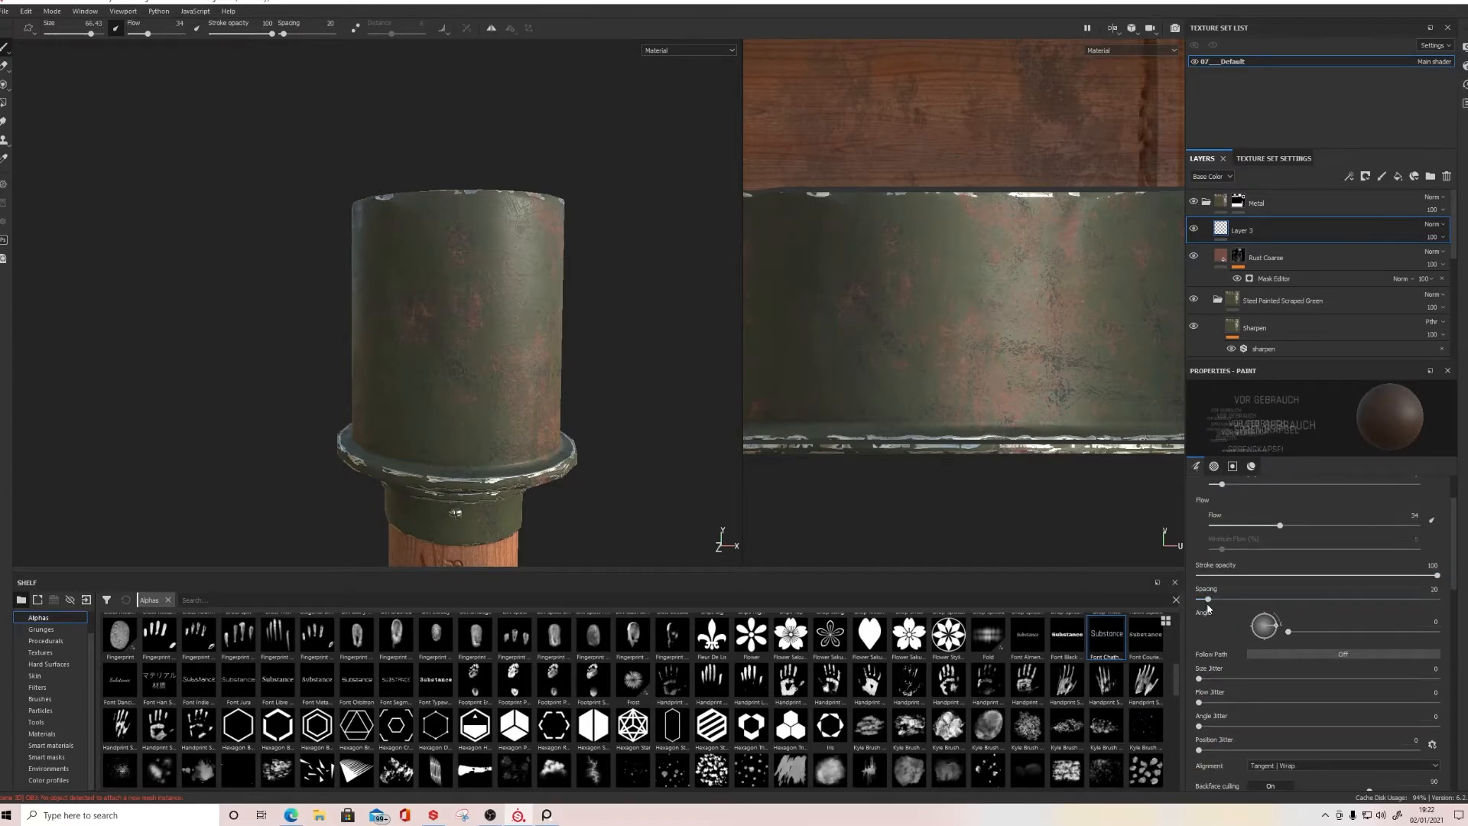
{"action": "left_click_drag", "start_coordinate": [1207, 601], "coordinate": [1199, 601]}
{"action": "scroll", "coordinate": [1228, 679], "scroll_direction": "down", "scroll_amount": 2}
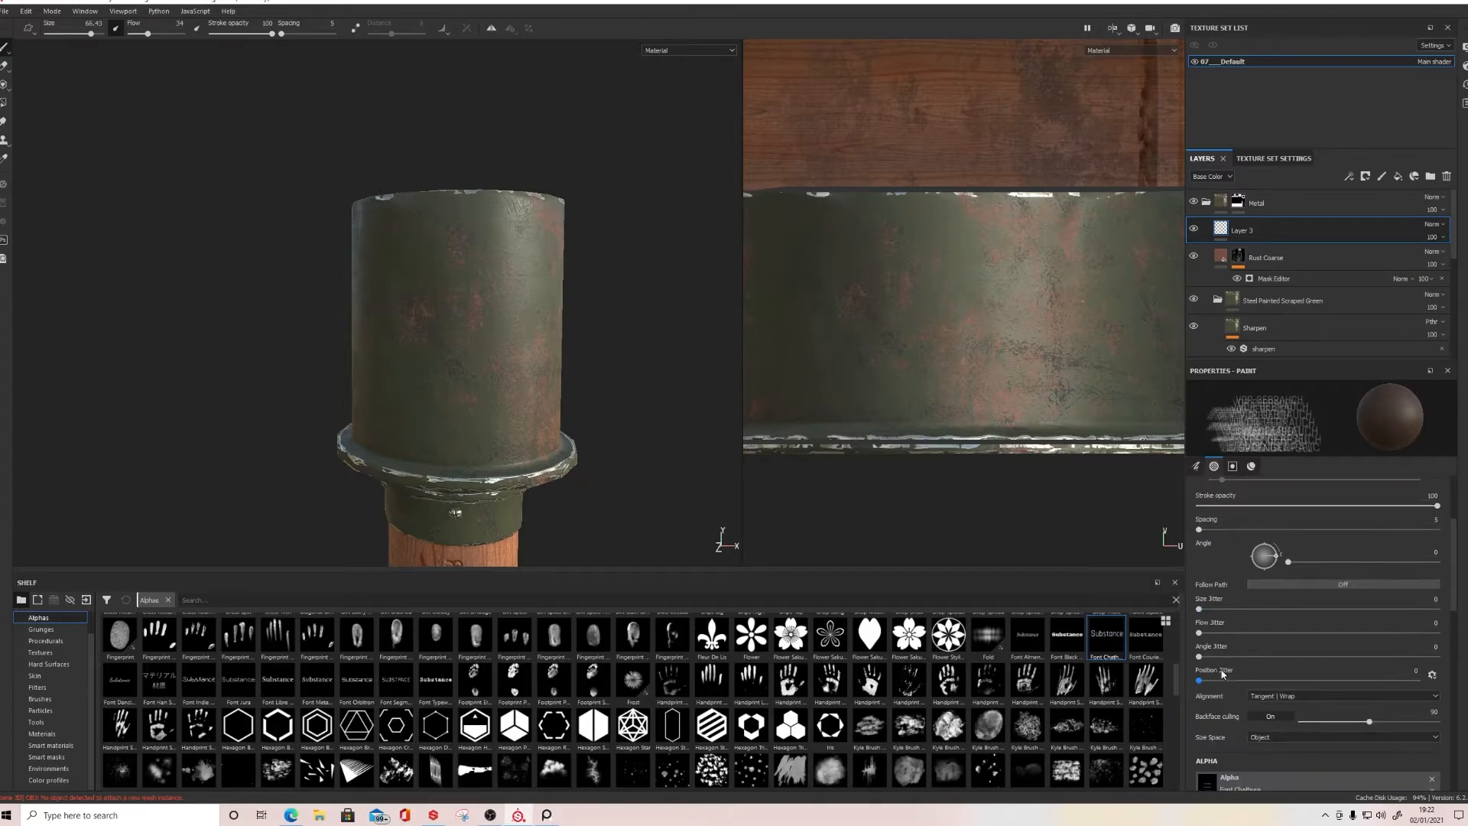
{"action": "scroll", "coordinate": [1226, 665], "scroll_direction": "down", "scroll_amount": 2}
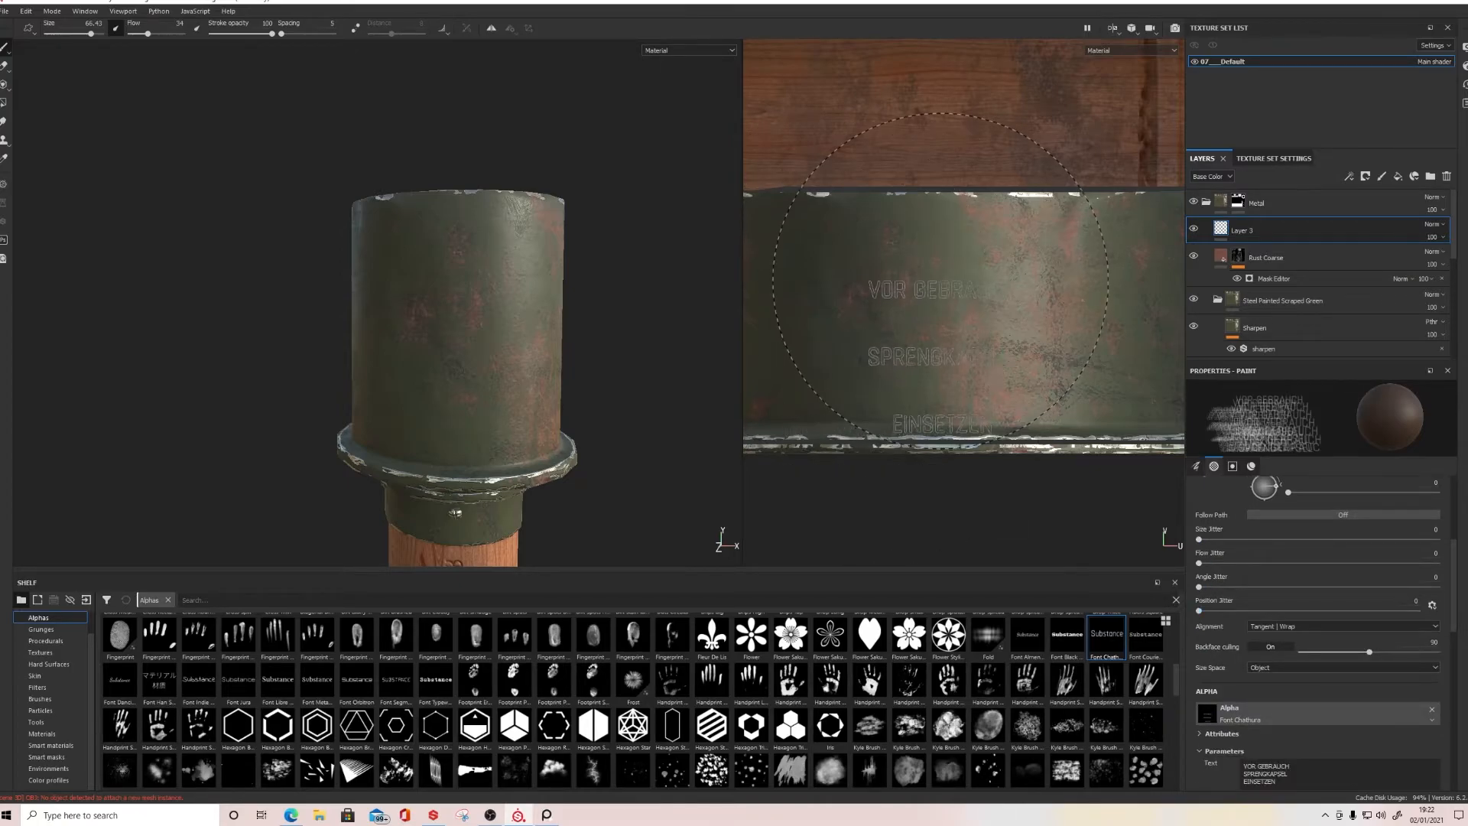
{"action": "right_click_drag", "start_coordinate": [914, 247], "coordinate": [871, 247], "text": "ctrl"}
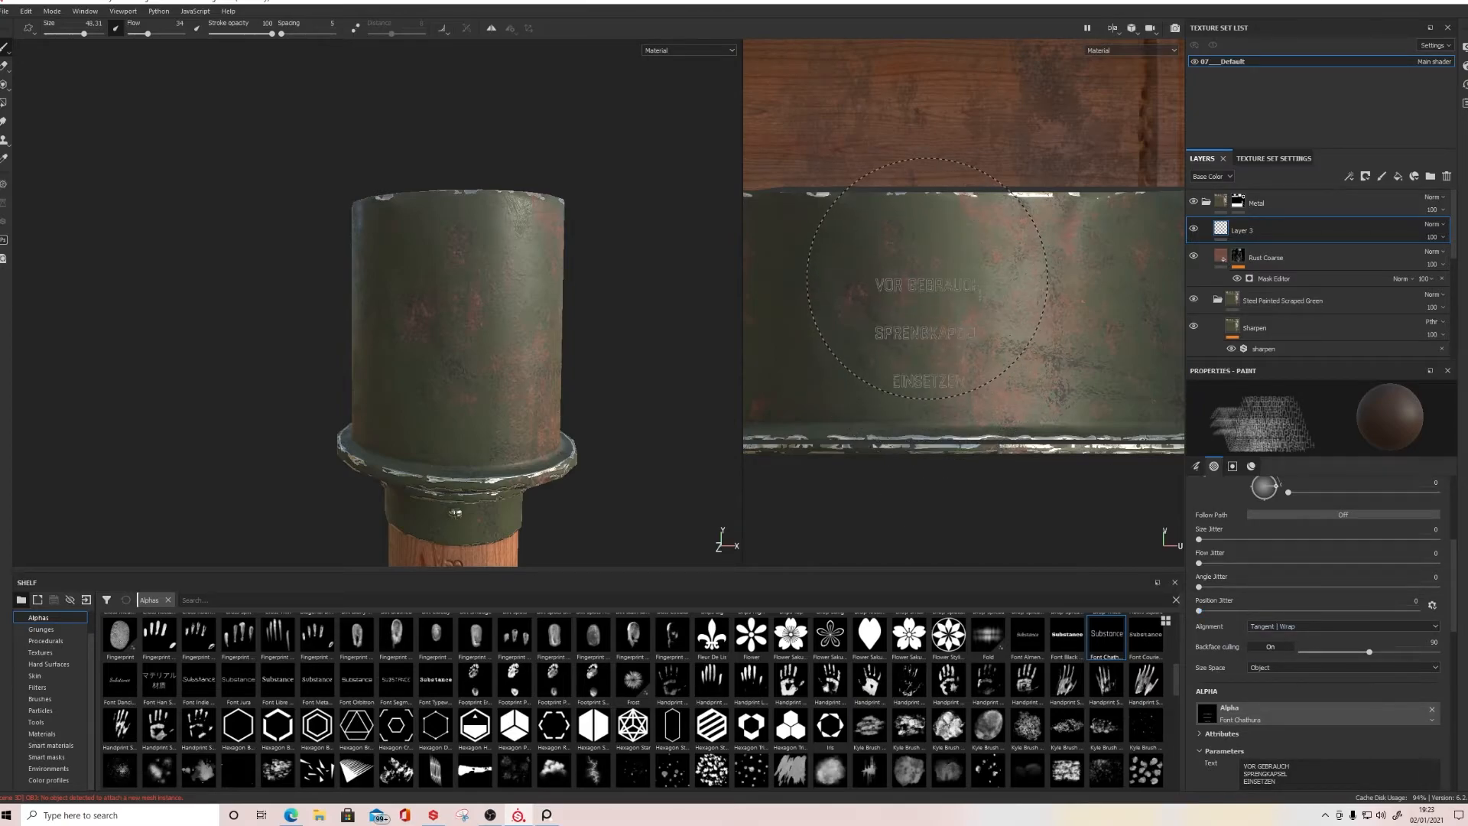
Step: Set the brush's base color to white and try stamping the three-line text on the head in the UV view
{"action": "scroll", "coordinate": [1287, 725], "scroll_direction": "down", "scroll_amount": 8}
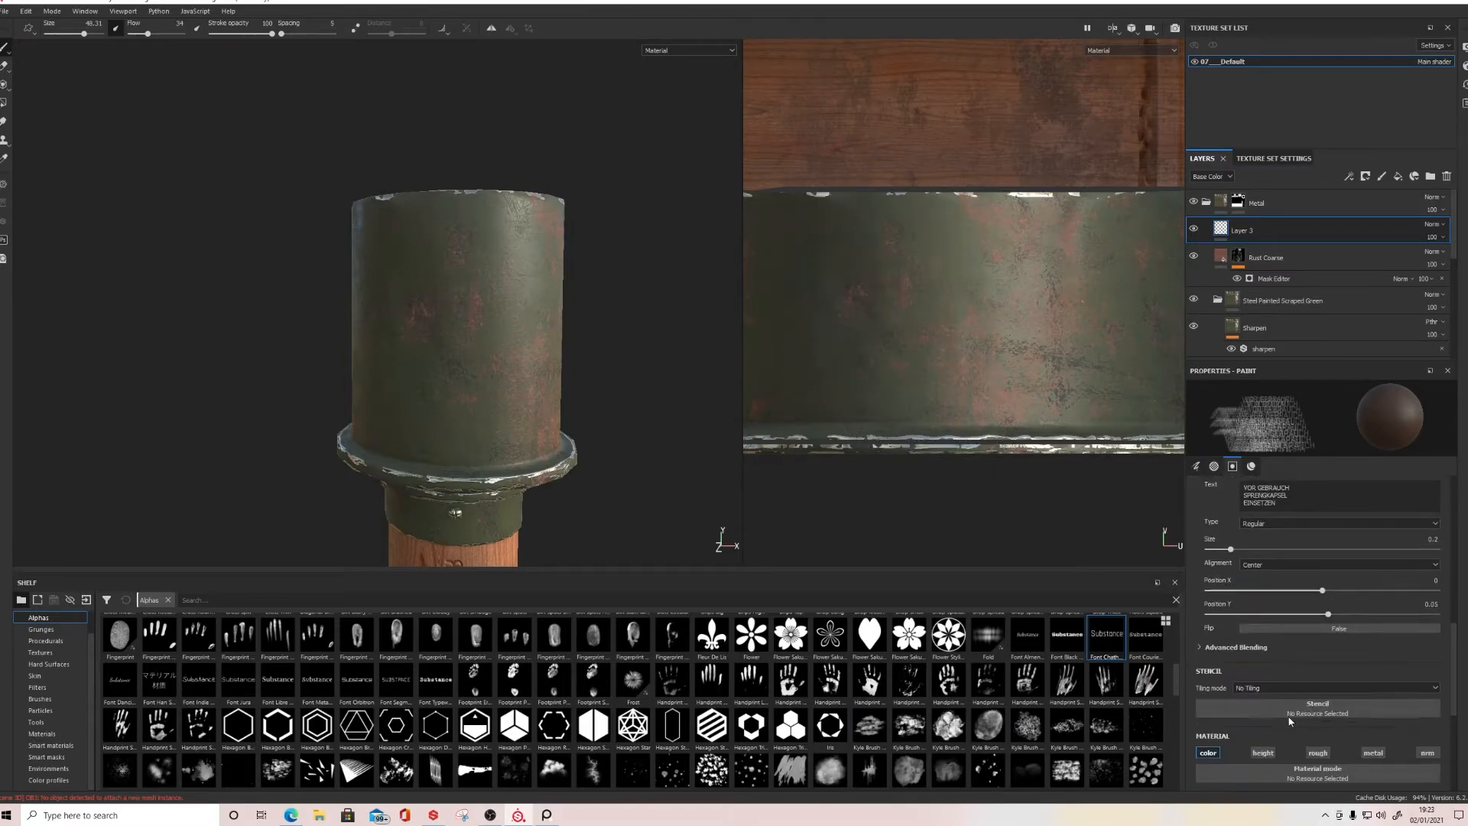
{"action": "scroll", "coordinate": [1289, 713], "scroll_direction": "down", "scroll_amount": 3}
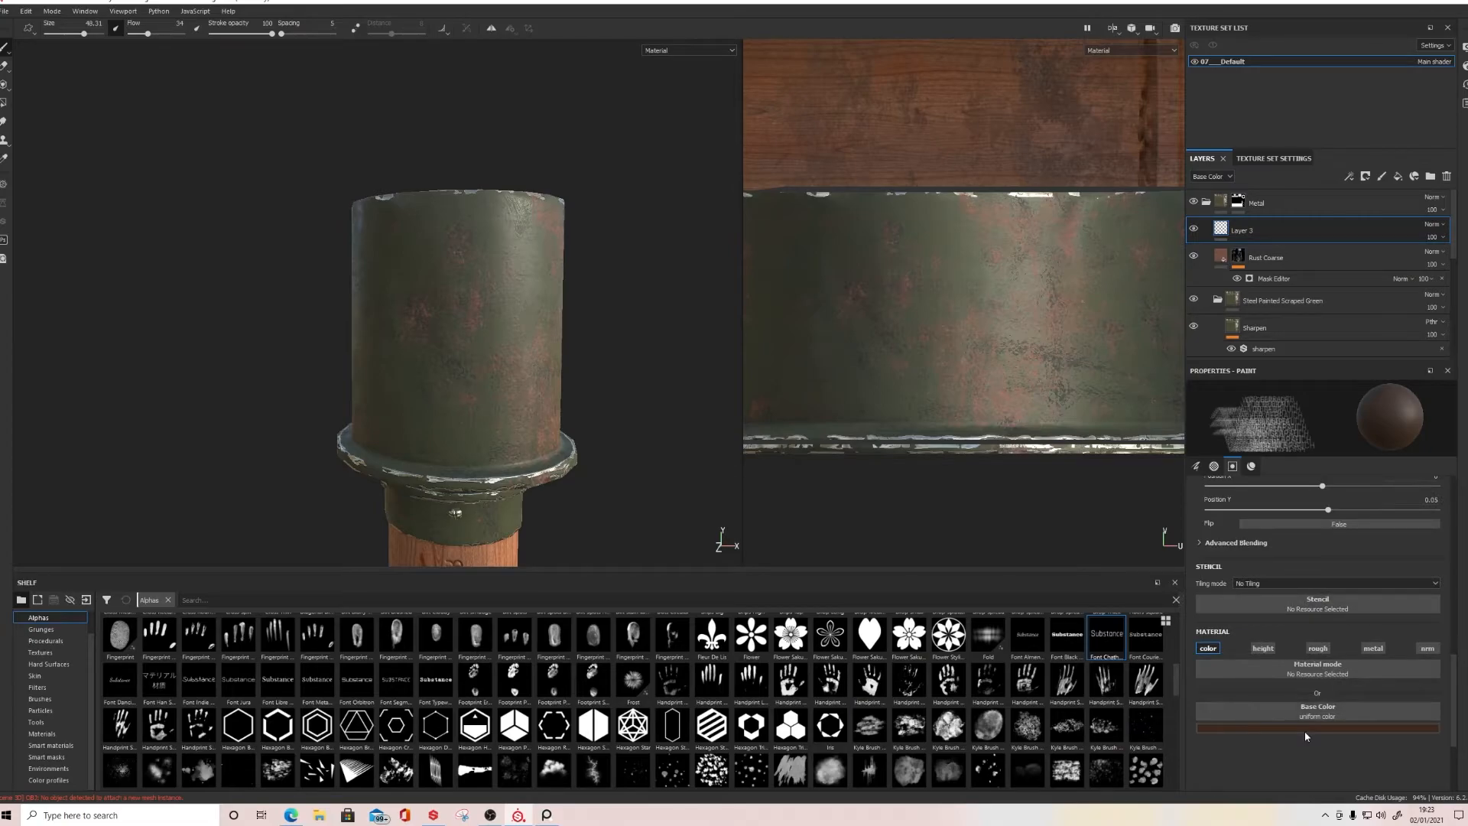
{"action": "left_click", "coordinate": [1304, 727]}
{"action": "left_click", "coordinate": [1312, 636]}
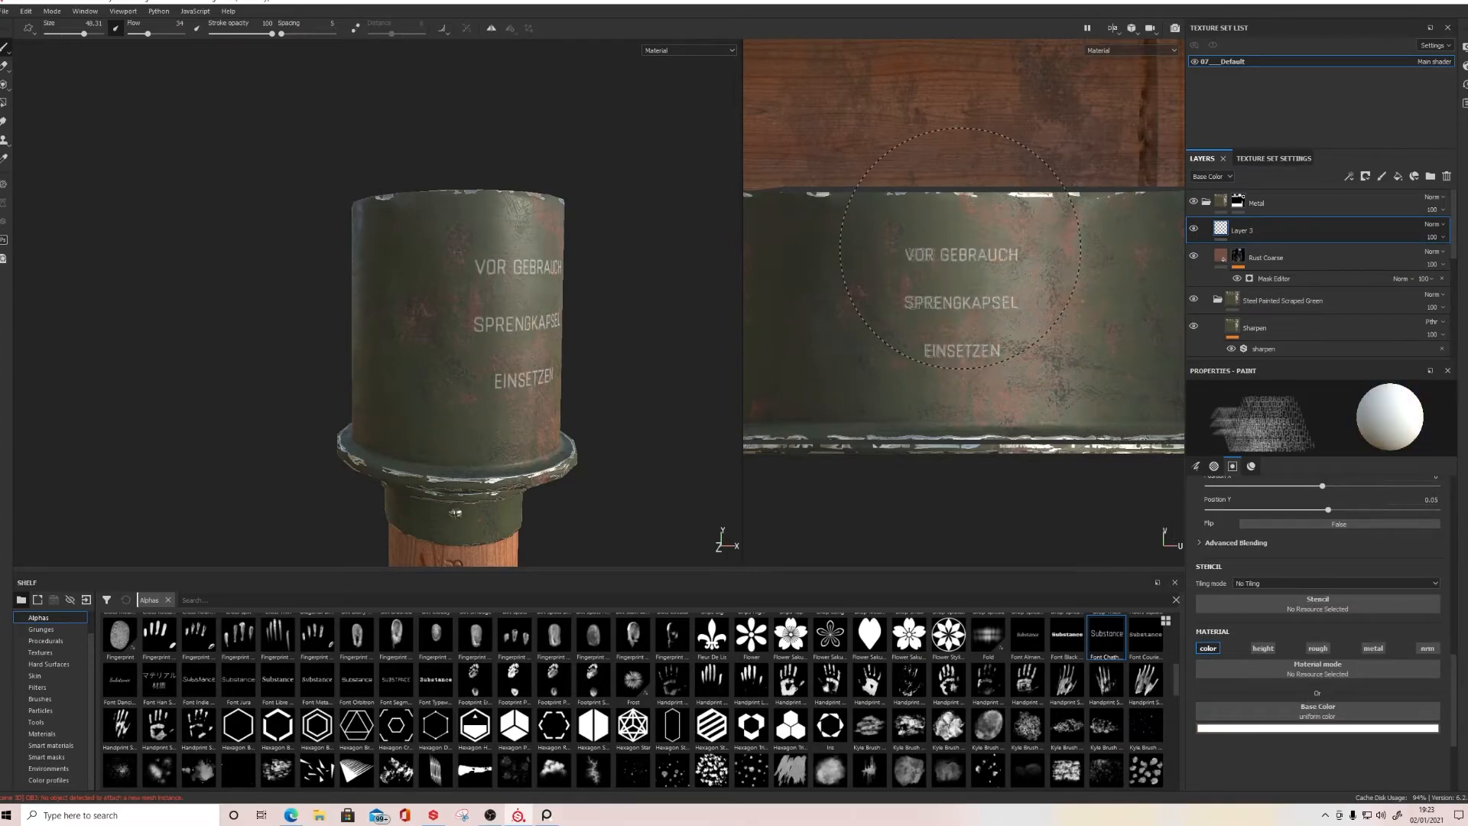
Step: Enlarge the brush to size 100 and set the text alpha's font type to Bold, keeping center alignment
{"action": "key", "text": "bracketright"}
{"action": "key", "text": "bracketright"}
{"action": "key", "text": "bracketright"}
{"action": "key", "text": "bracketright"}
{"action": "key", "text": "bracketright"}
{"action": "key", "text": "bracketright"}
{"action": "key", "text": "bracketright"}
{"action": "key", "text": "bracketright"}
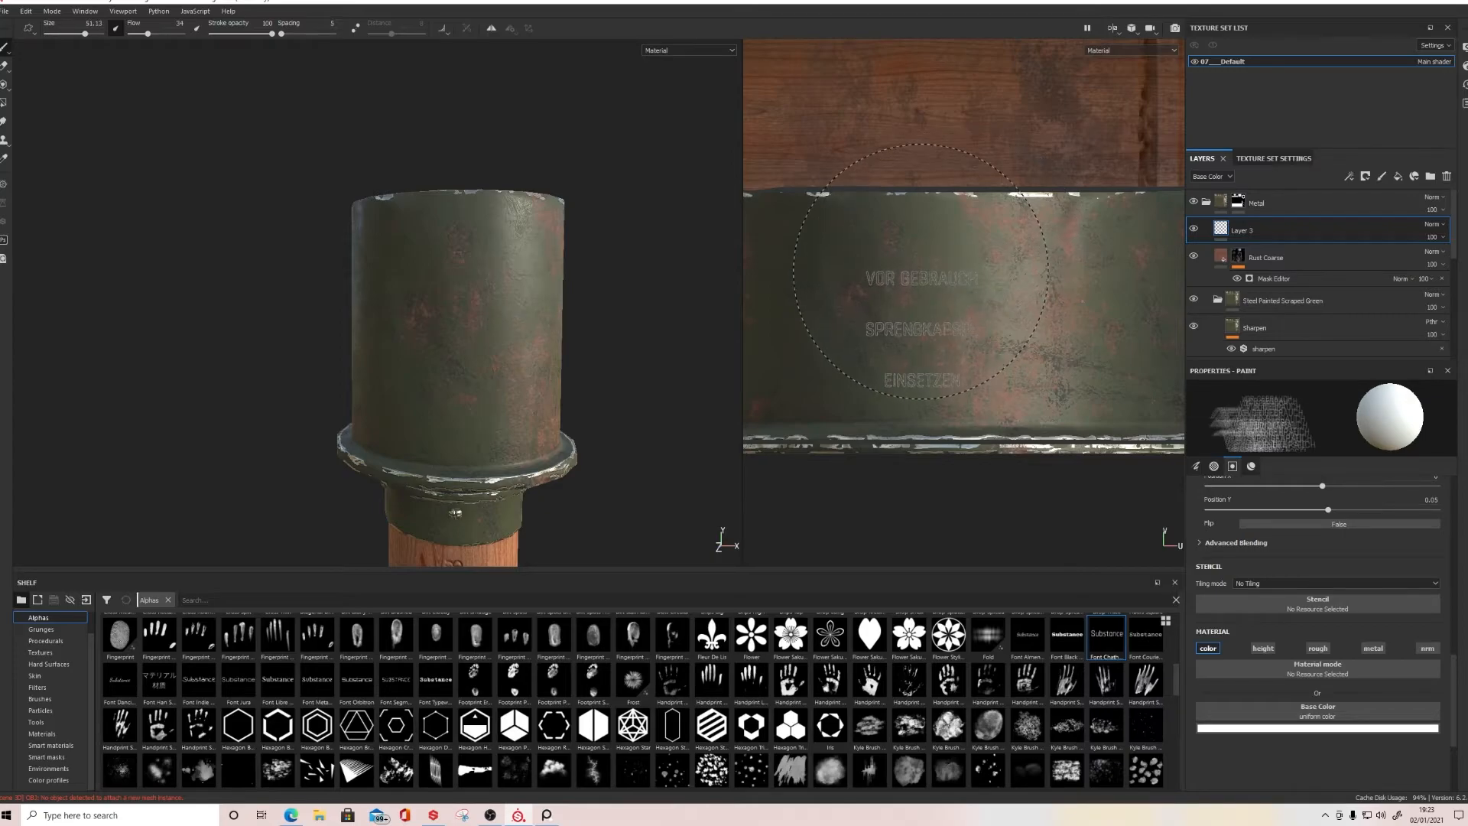
{"action": "scroll", "coordinate": [1365, 676], "scroll_direction": "up", "scroll_amount": 4}
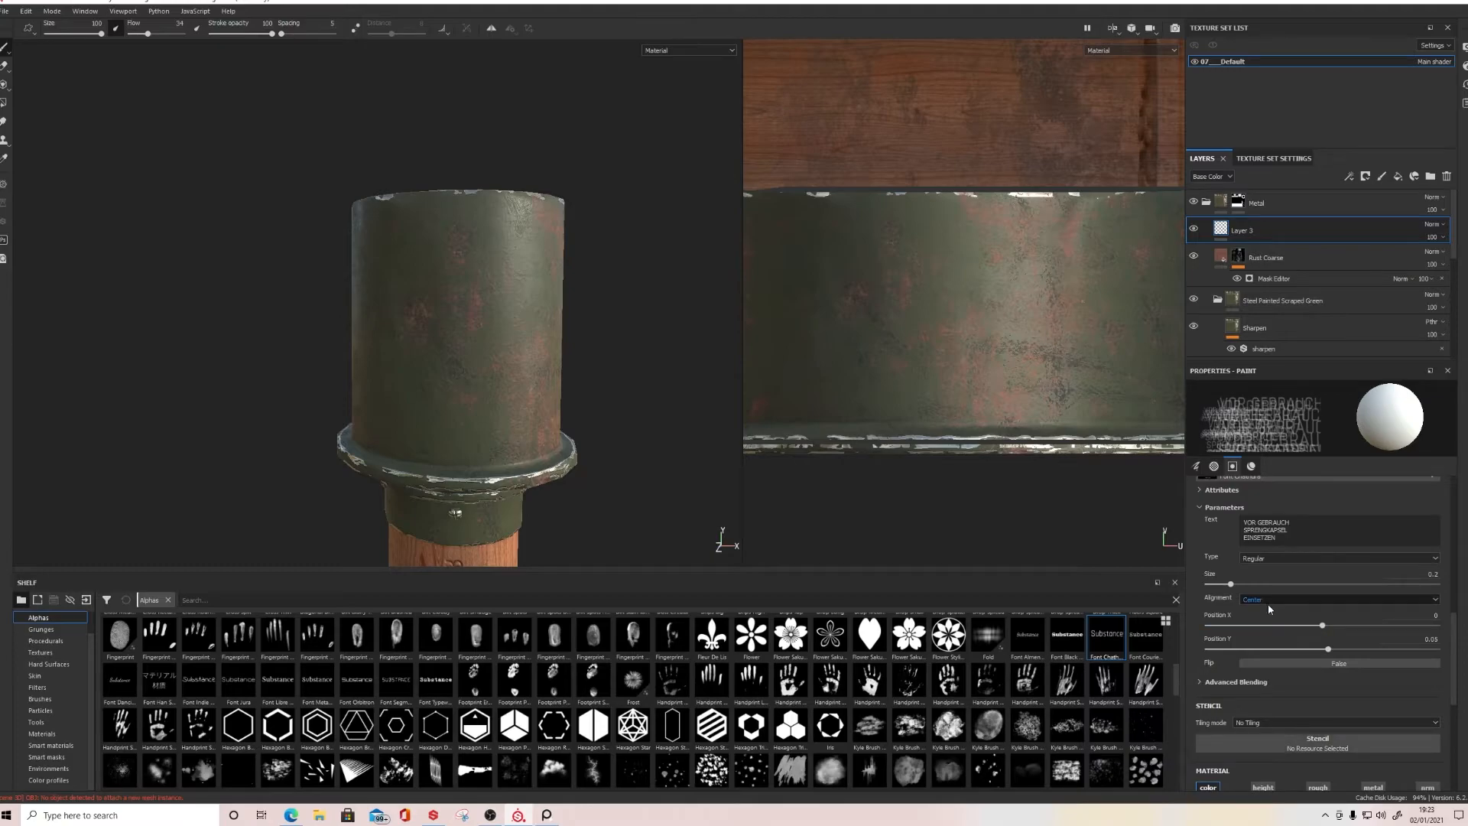
{"action": "left_click", "coordinate": [1268, 601]}
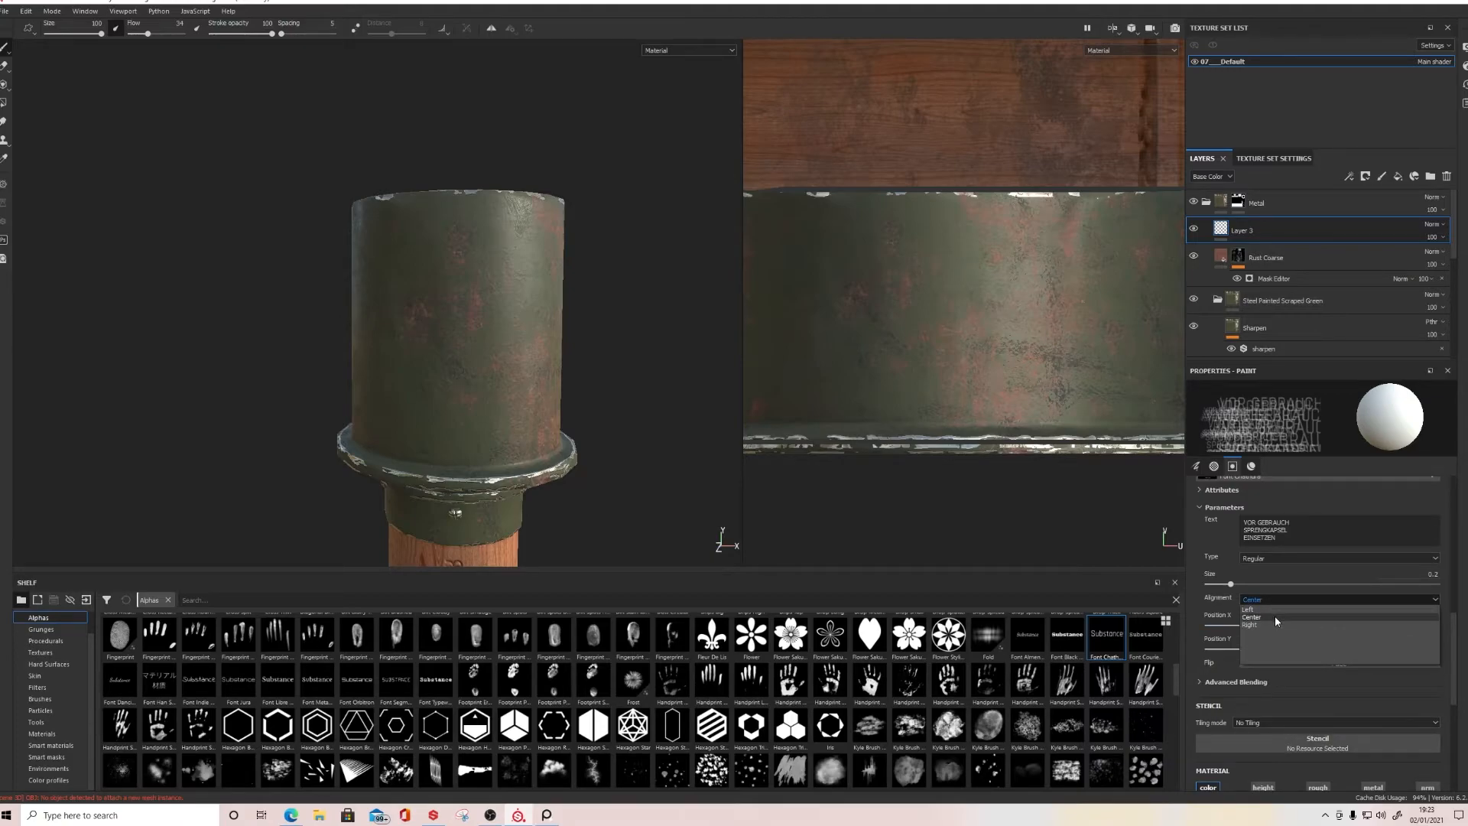
{"action": "left_click", "coordinate": [1274, 617]}
{"action": "left_click", "coordinate": [1300, 558]}
{"action": "left_click", "coordinate": [1263, 575]}
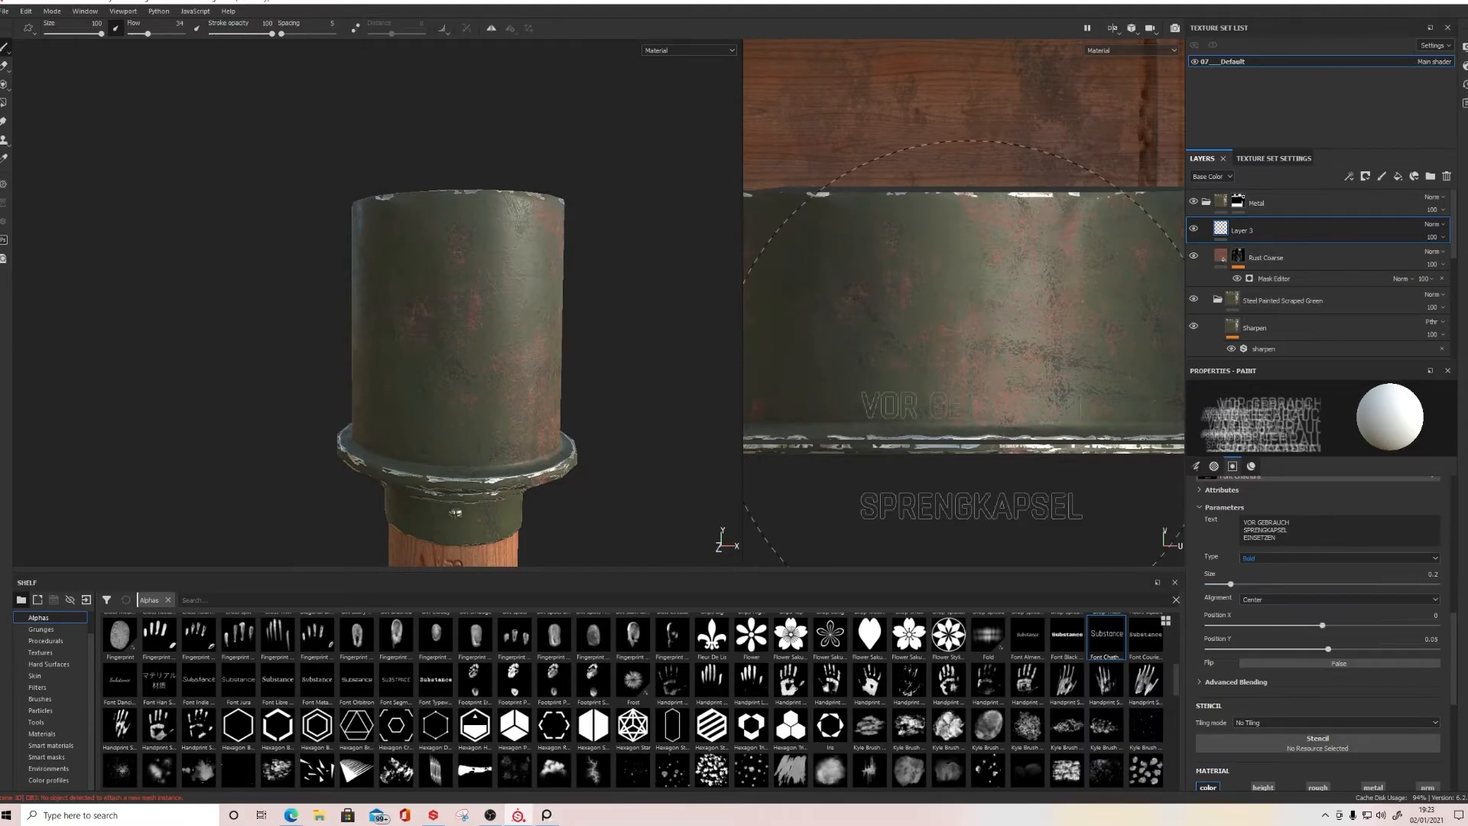
Step: Reduce the brush size to about 77, try one stamp of the bold warning text on the head, and undo it
{"action": "mouse_move", "coordinate": [959, 205]}
{"action": "right_mouse_down", "text": "ctrl"}
{"action": "mouse_move", "coordinate": [929, 205]}
{"action": "mouse_move", "coordinate": [956, 222]}
{"action": "right_mouse_up", "text": "ctrl"}
{"action": "left_click", "coordinate": [954, 227]}
{"action": "key", "text": "ctrl+z"}
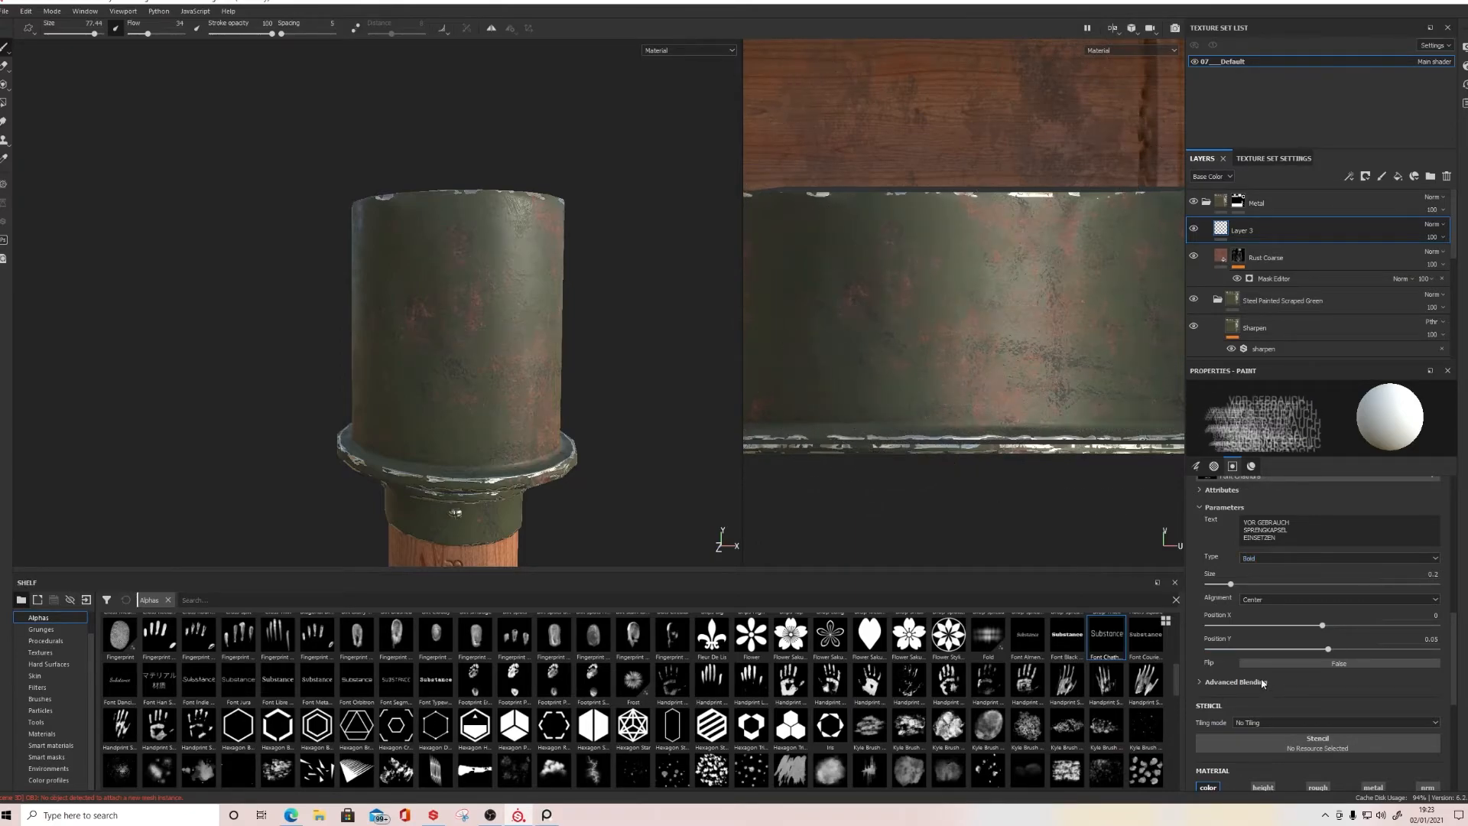
Step: Set the alpha's Position X to -0.137, restore the paint layer removed by undoing, and select it
{"action": "left_click_drag", "start_coordinate": [1322, 625], "coordinate": [1311, 626]}
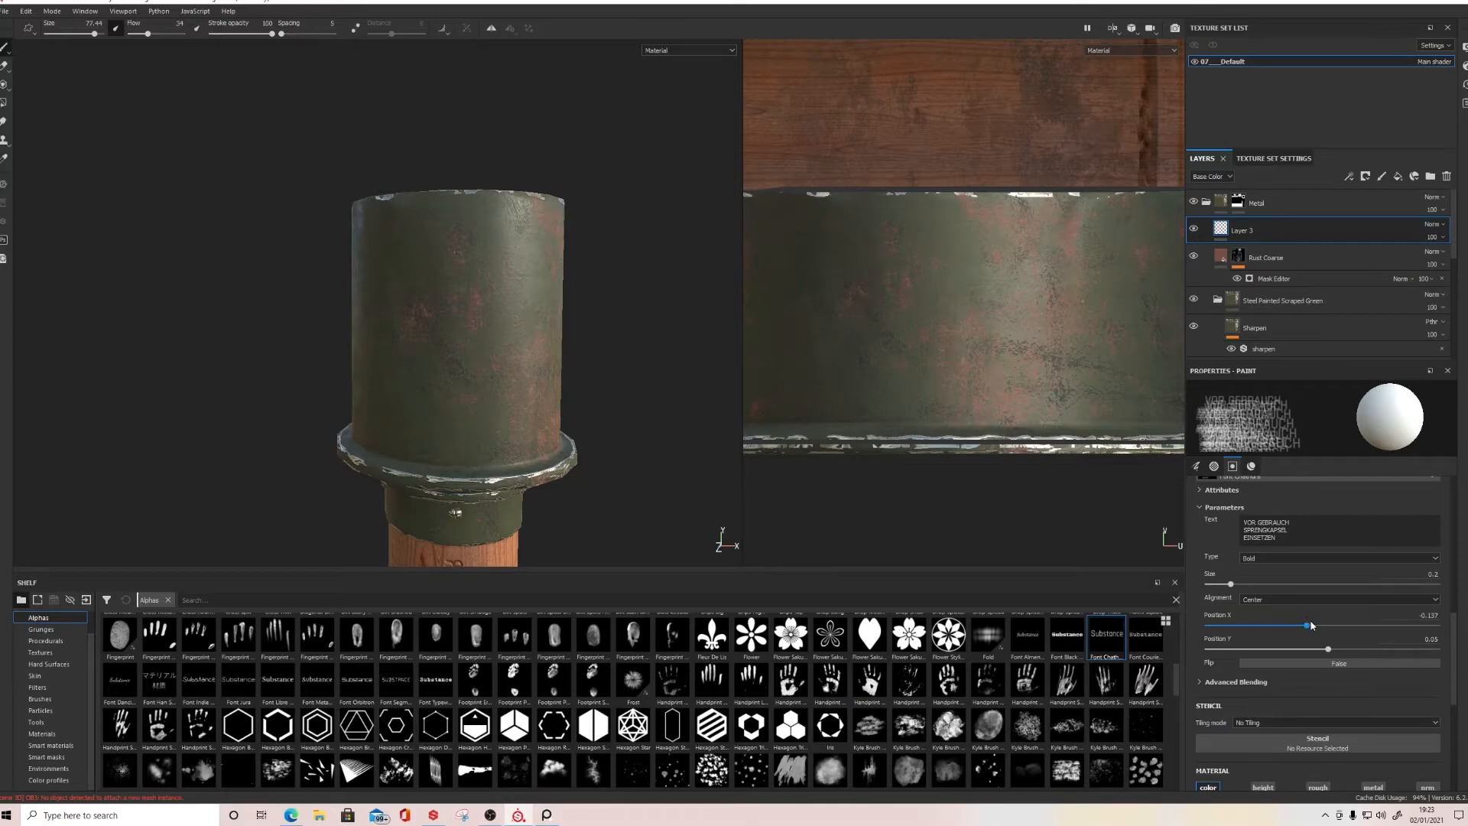
{"action": "key", "text": "ctrl+z"}
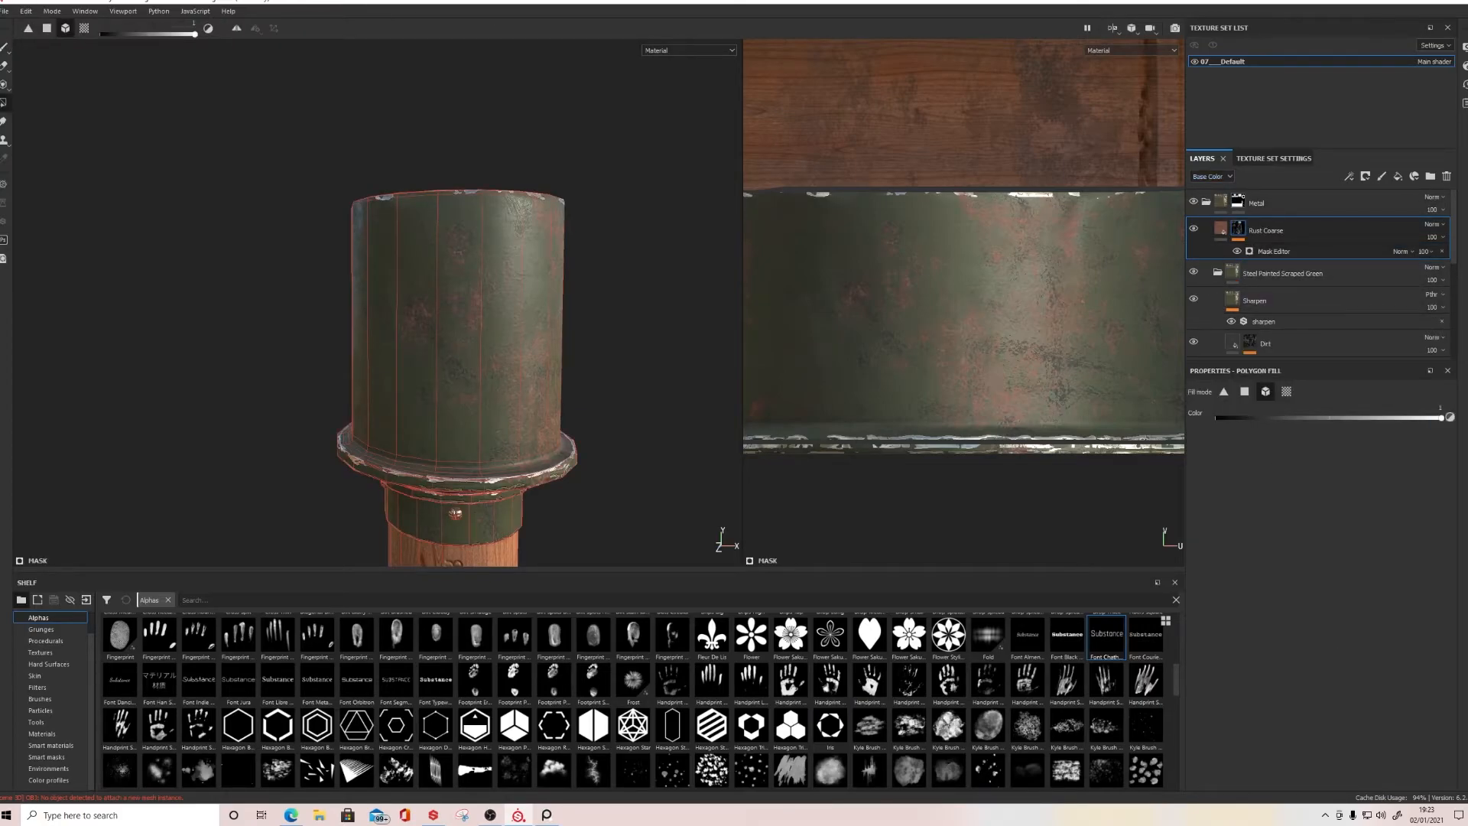
{"action": "left_click", "coordinate": [26, 11]}
{"action": "left_click", "coordinate": [39, 37]}
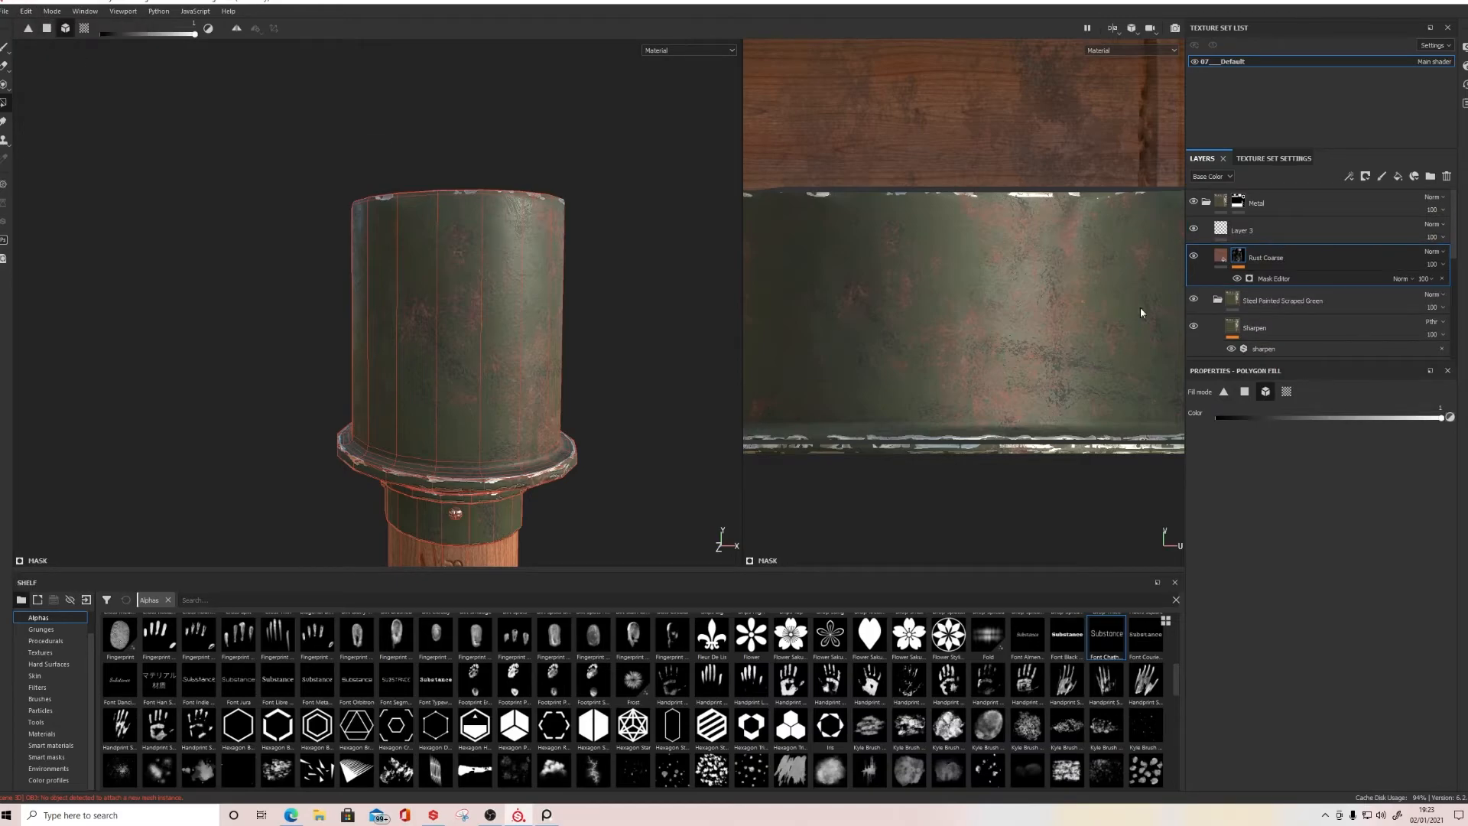
{"action": "left_click", "coordinate": [1369, 223]}
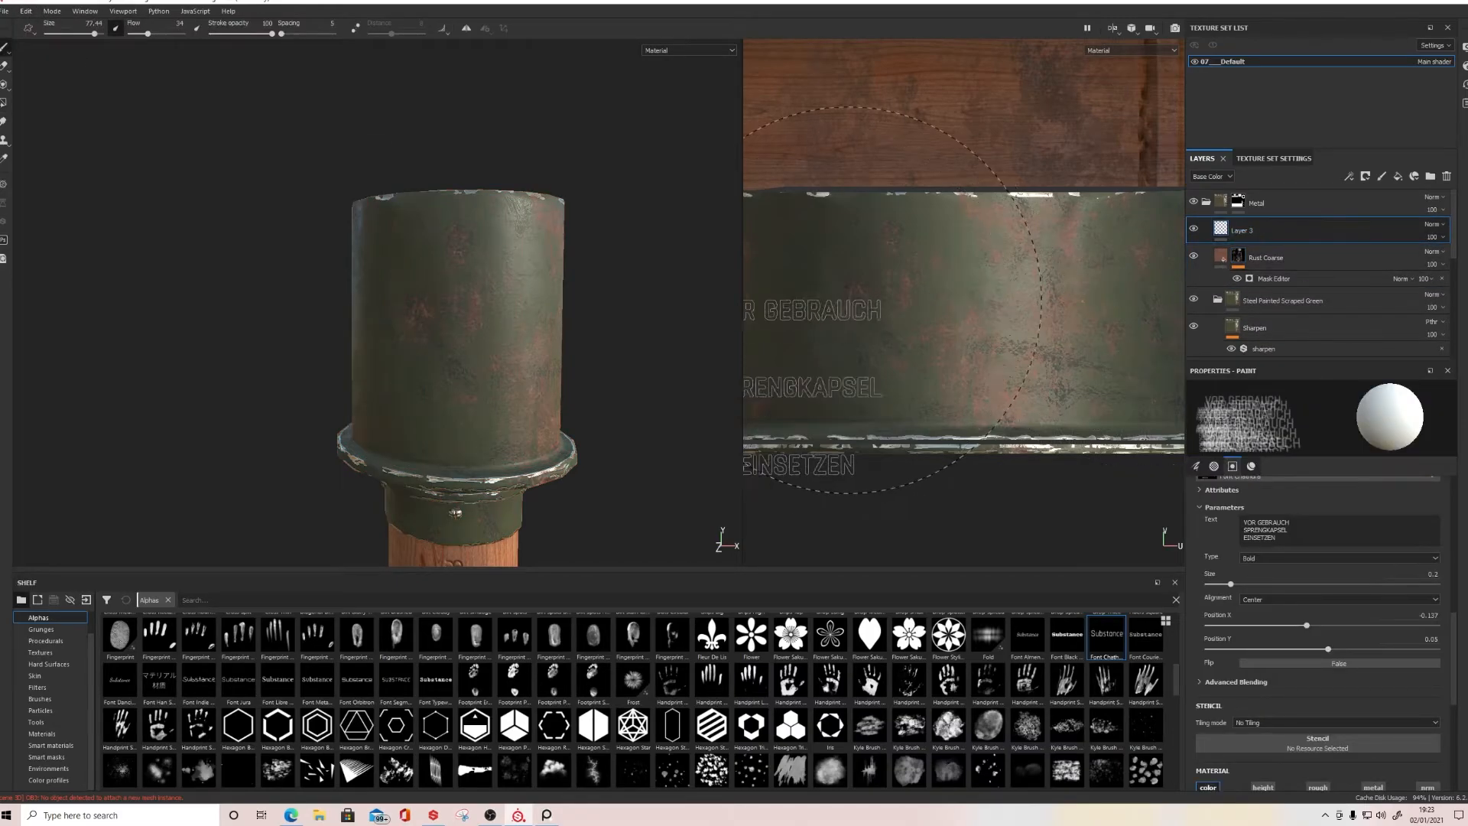
Step: Try stamping the shifted three-line text at several spots on the head in the UV view, undoing each stamp
{"action": "left_click", "coordinate": [965, 238]}
{"action": "key", "text": "ctrl+z"}
{"action": "left_click", "coordinate": [1032, 223]}
{"action": "key", "text": "ctrl+z"}
{"action": "left_click", "coordinate": [1068, 230]}
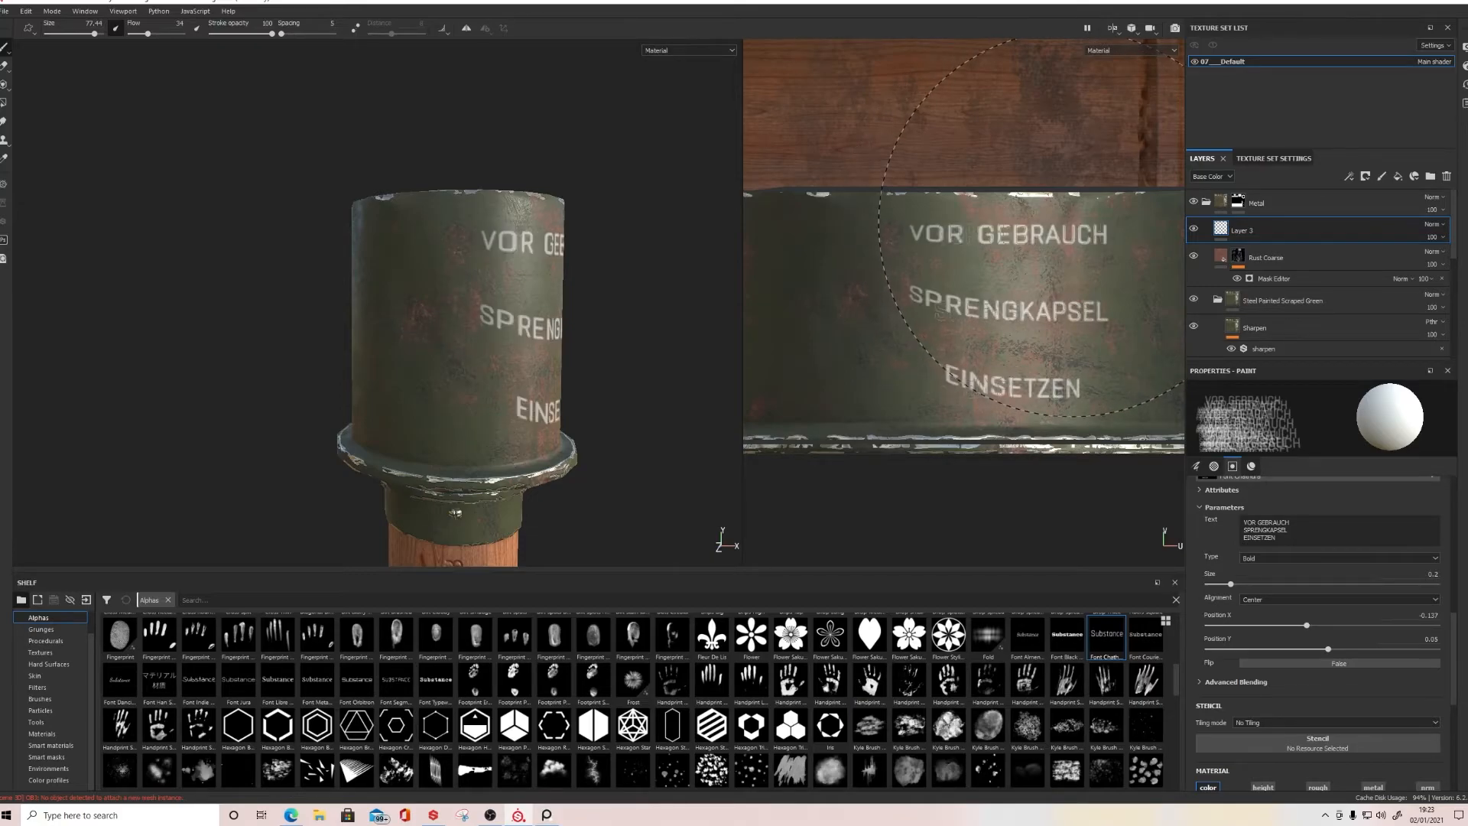
{"action": "key", "text": "ctrl+z"}
Step: Set the alpha's Position Y to -0.142 and Position X to 0, try stamping the three-line text on the head, and undo it
{"action": "left_click_drag", "start_coordinate": [1328, 649], "coordinate": [1306, 649]}
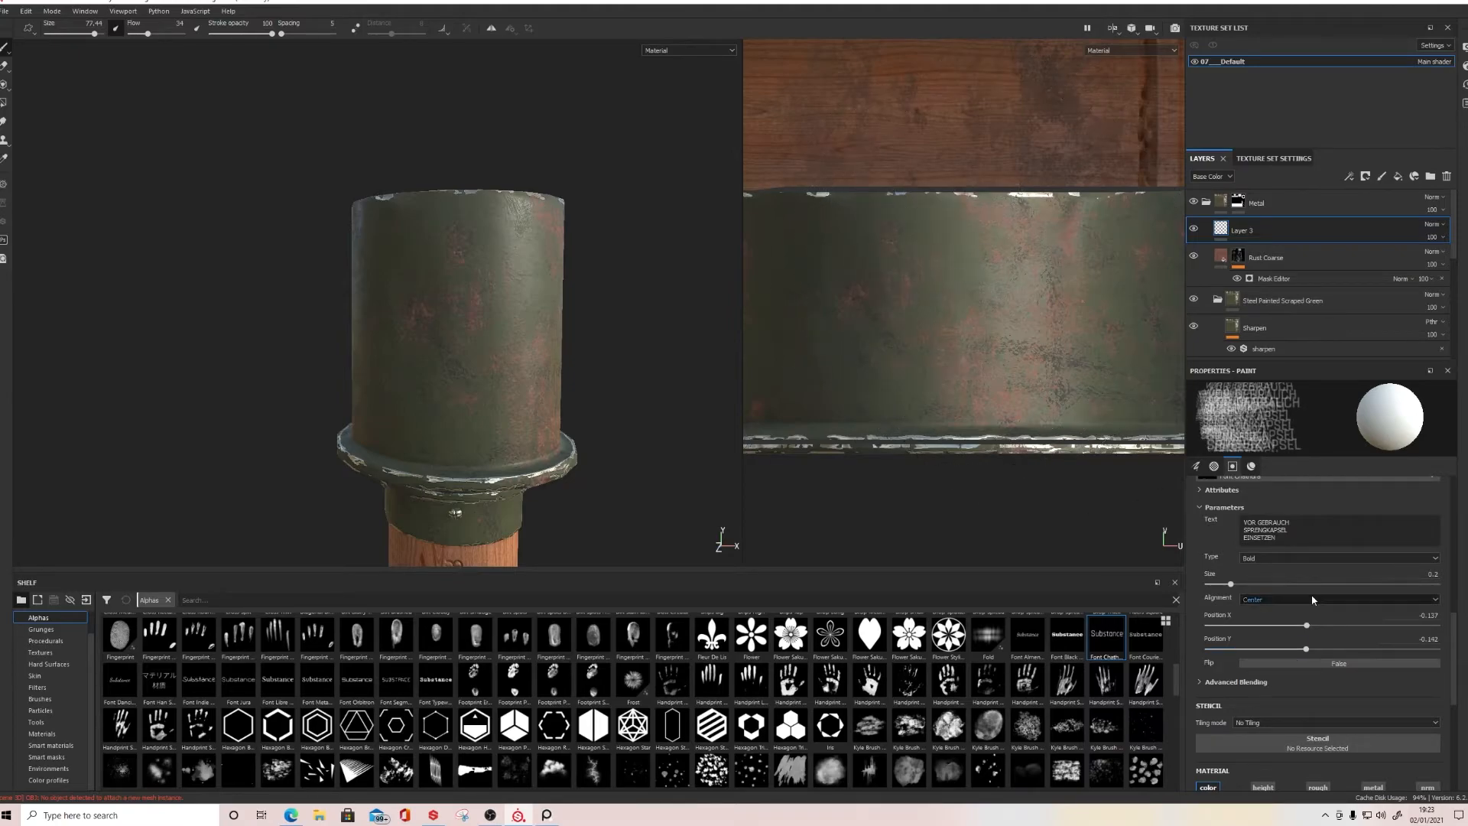
{"action": "type", "text": "0"}
{"action": "key", "text": "Return"}
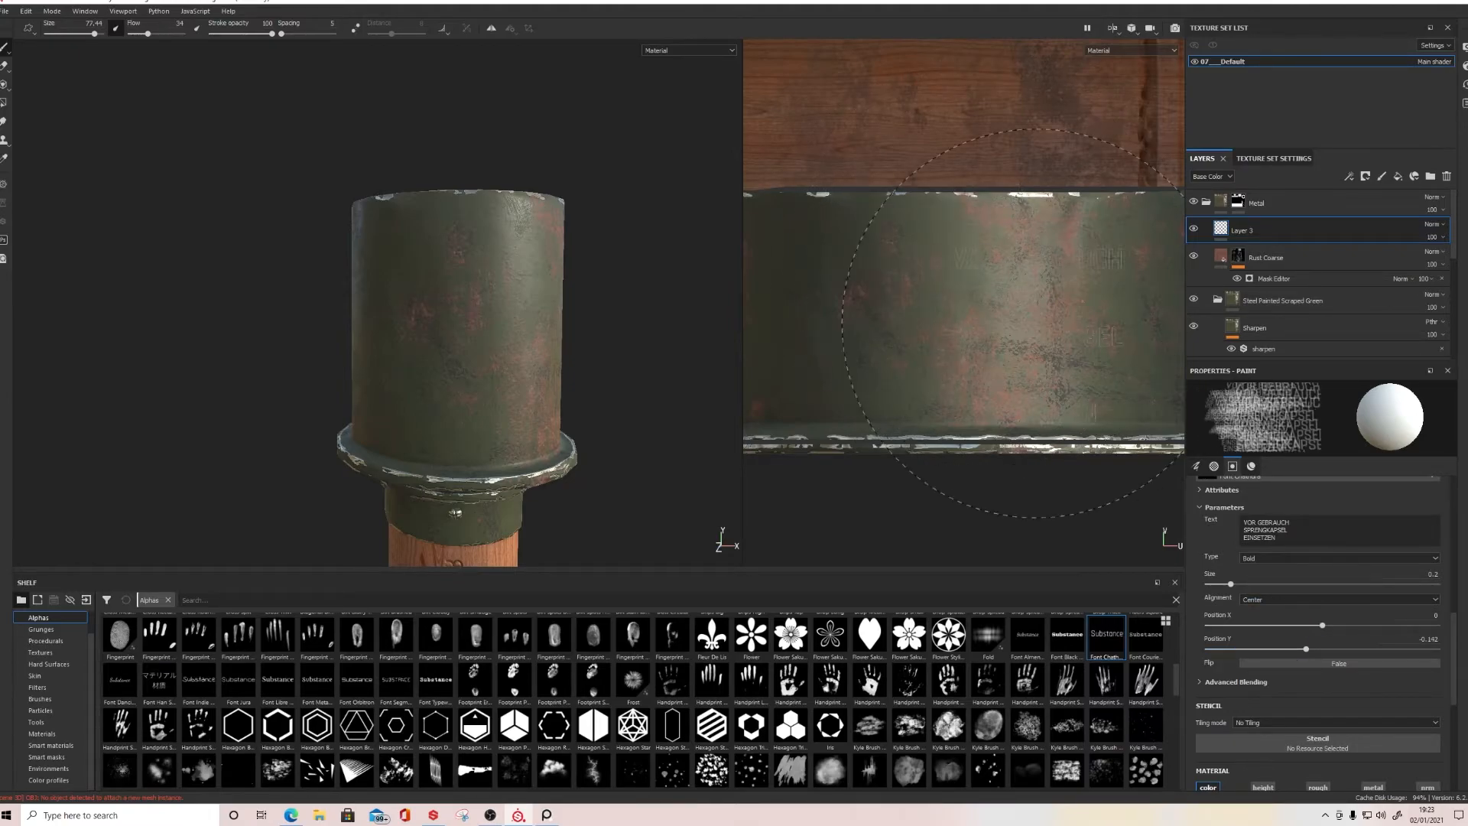
{"action": "left_click", "coordinate": [989, 288]}
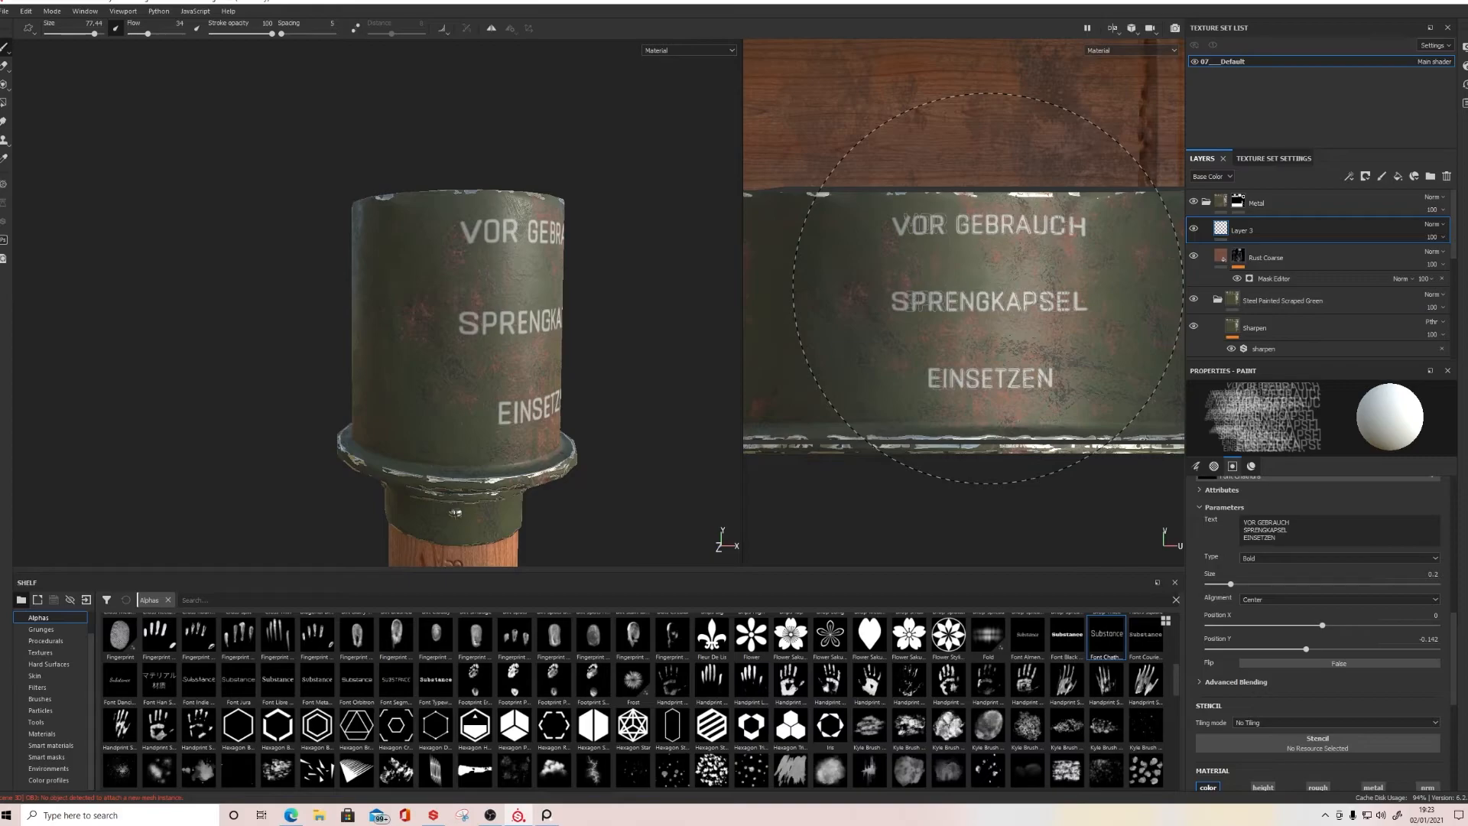
{"action": "key", "text": "ctrl+z"}
Step: Shorten the alpha's text to VOR GEBRAUCH, try stamping it on the head, and undo the stamp
{"action": "left_click_drag", "start_coordinate": [1293, 539], "coordinate": [1244, 530]}
{"action": "key", "text": "BackSpace"}
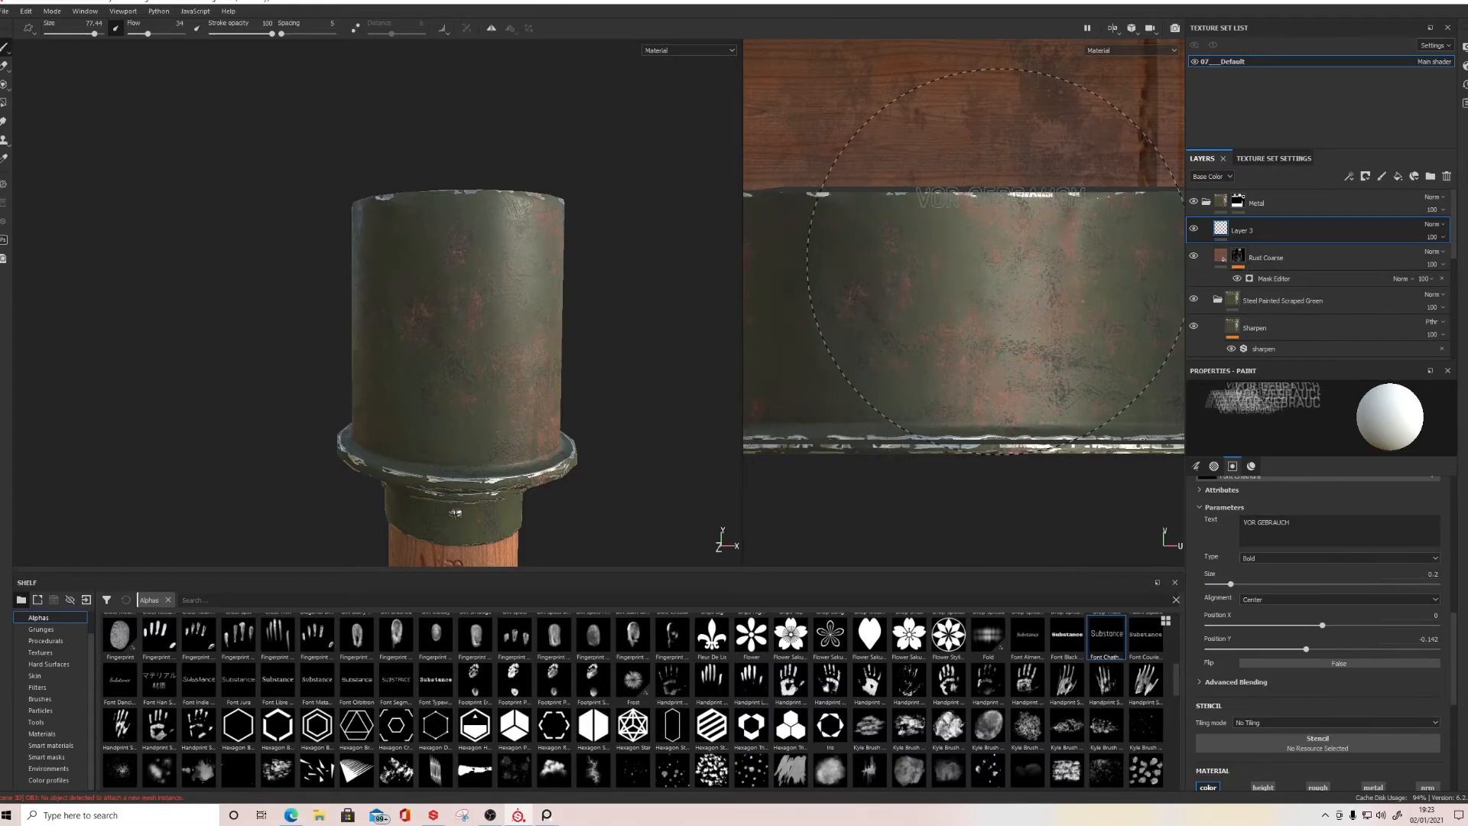
{"action": "left_click", "coordinate": [968, 306]}
{"action": "key", "text": "ctrl+z"}
Step: Set the alpha's Position Y to 0, test the VOR GEBRAUCH stamp on the middle of the head, and undo it
{"action": "left_click", "coordinate": [1423, 639]}
{"action": "key", "text": "BackSpace"}
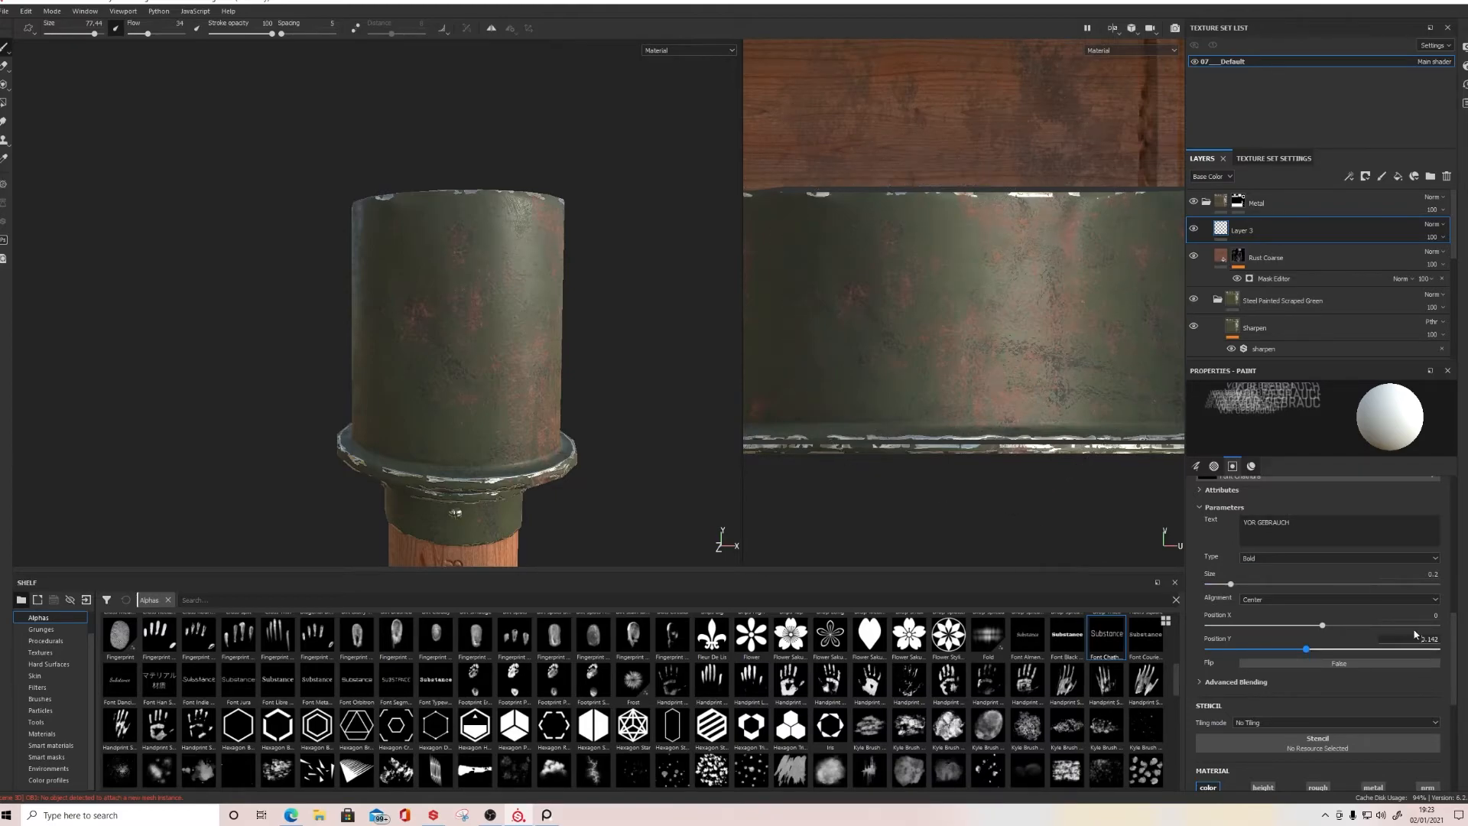
{"action": "double_click", "coordinate": [1432, 639]}
{"action": "type", "text": "0"}
{"action": "key", "text": "Return"}
{"action": "left_click", "coordinate": [983, 321]}
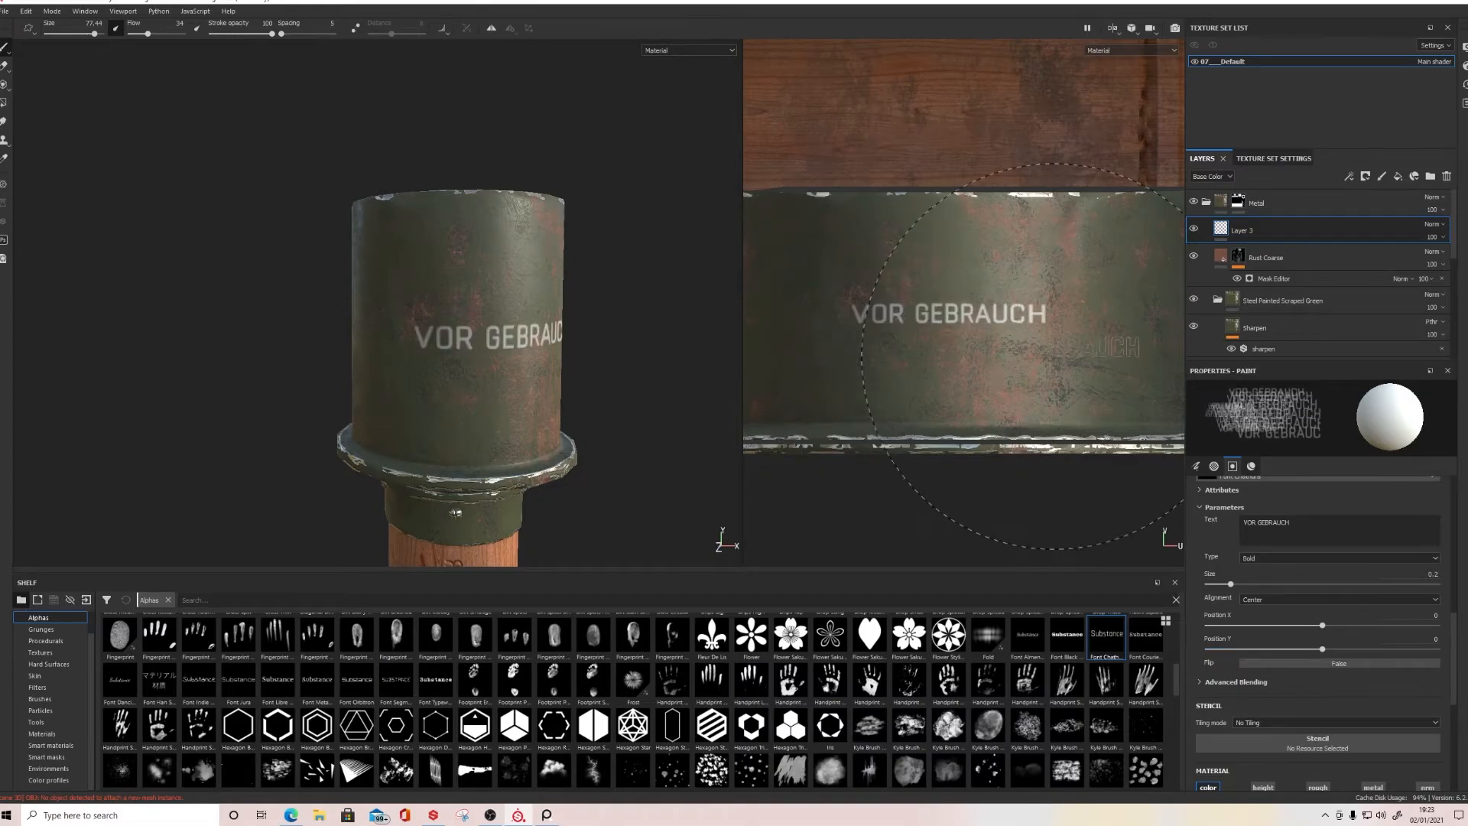
{"action": "key", "text": "ctrl+z"}
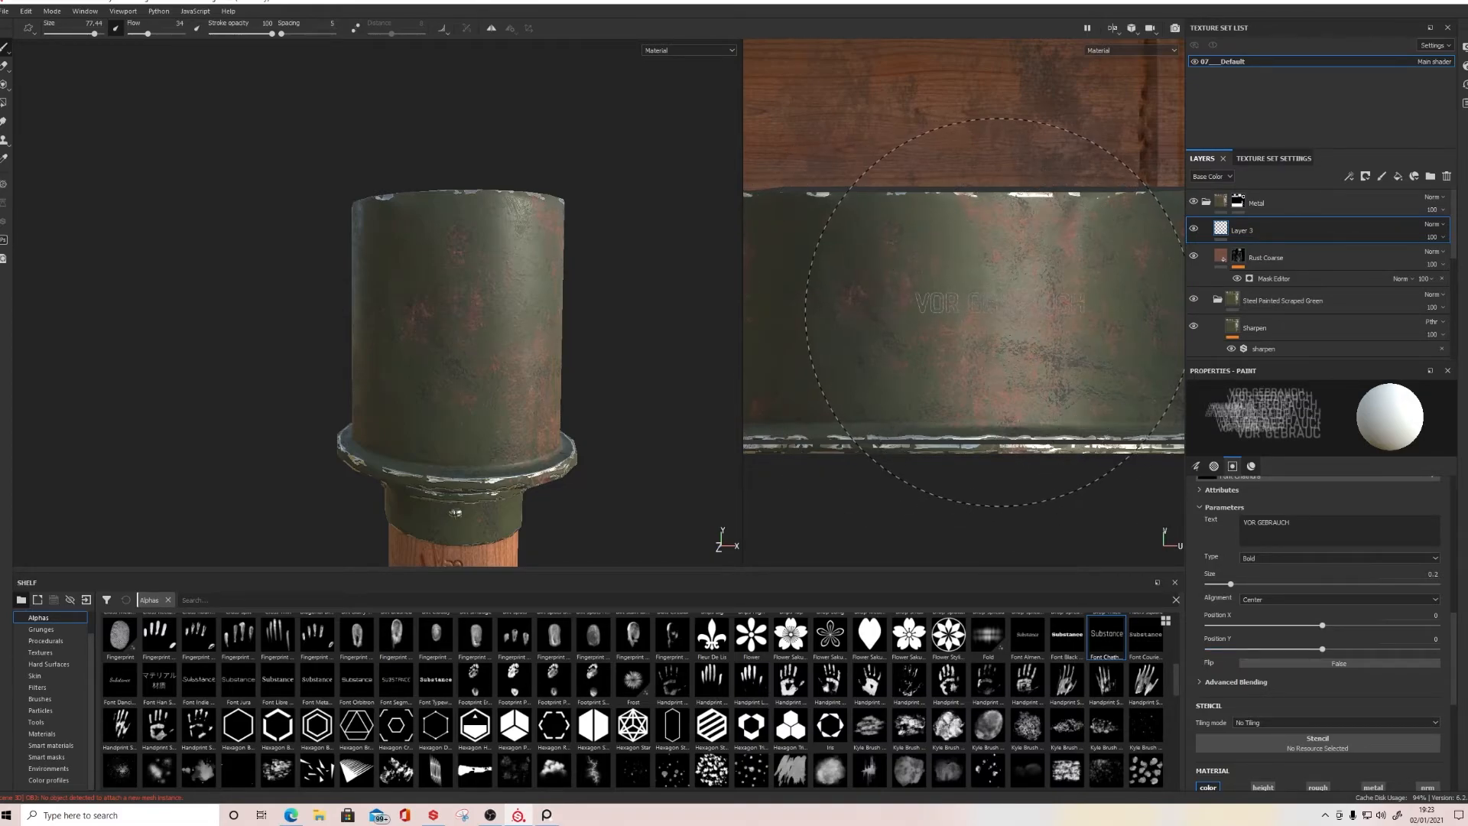
Step: Set the alpha's font size to 0.3 and test the VOR GEBRAUCH stamp on the head, undoing each attempt
{"action": "left_click_drag", "start_coordinate": [1230, 585], "coordinate": [1242, 585]}
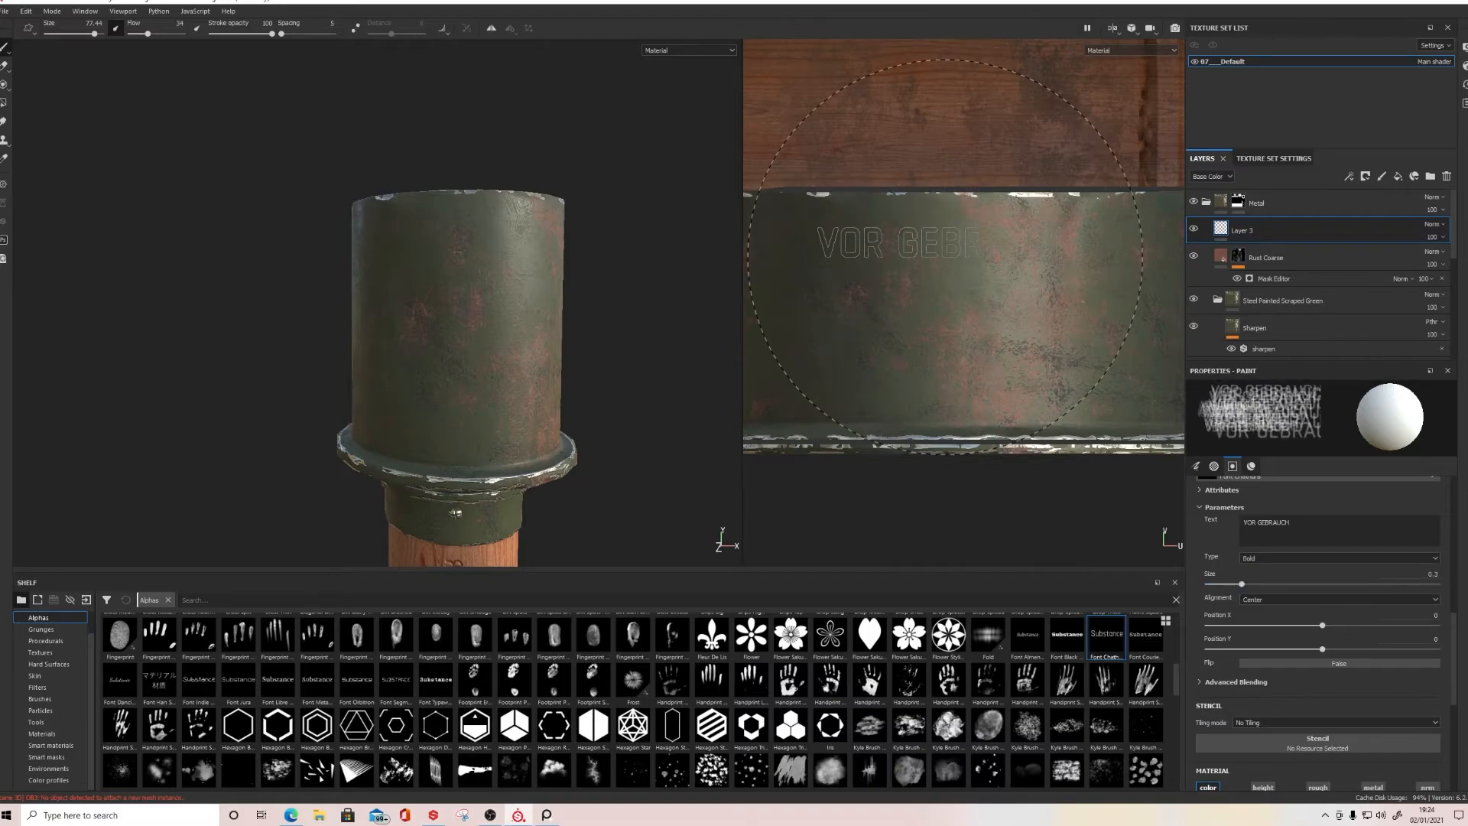
{"action": "left_click", "coordinate": [956, 259]}
{"action": "key", "text": "ctrl+z"}
{"action": "scroll", "coordinate": [971, 274], "scroll_direction": "down", "scroll_amount": 2}
{"action": "left_click_drag", "start_coordinate": [985, 296], "coordinate": [989, 301], "text": "alt"}
{"action": "scroll", "coordinate": [955, 291], "scroll_direction": "up", "scroll_amount": 2}
{"action": "left_click", "coordinate": [918, 276]}
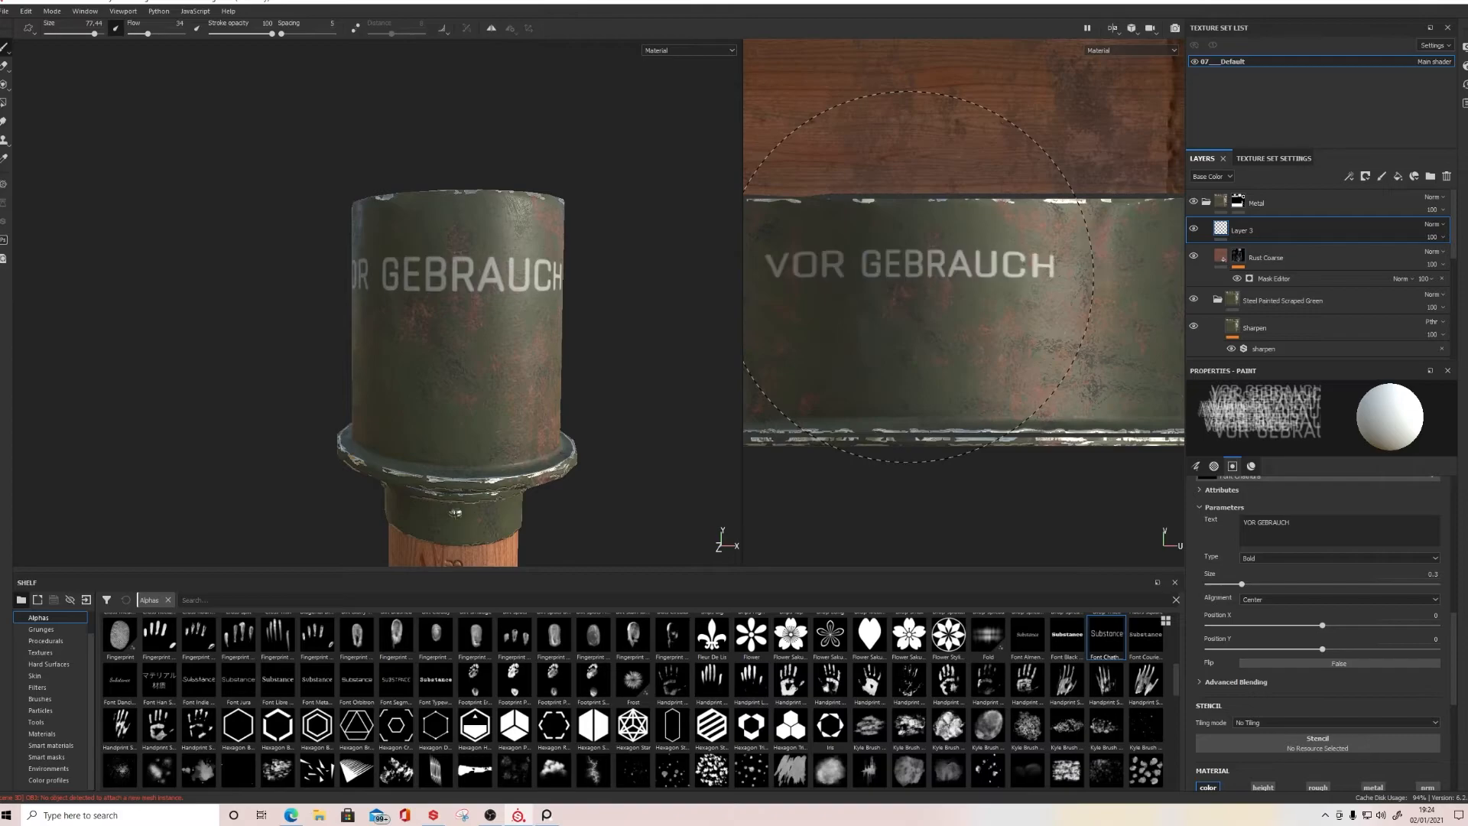
{"action": "key", "text": "ctrl+z"}
Step: Reduce the brush size to about 55 and stamp VOR GEBRAUCH in white across the upper part of the metal head
{"action": "key", "text": "bracketleft"}
{"action": "key", "text": "bracketleft"}
{"action": "key", "text": "bracketleft"}
{"action": "key", "text": "bracketleft"}
{"action": "key", "text": "bracketleft"}
{"action": "key", "text": "bracketleft"}
{"action": "key", "text": "bracketleft"}
{"action": "left_click", "coordinate": [925, 252]}
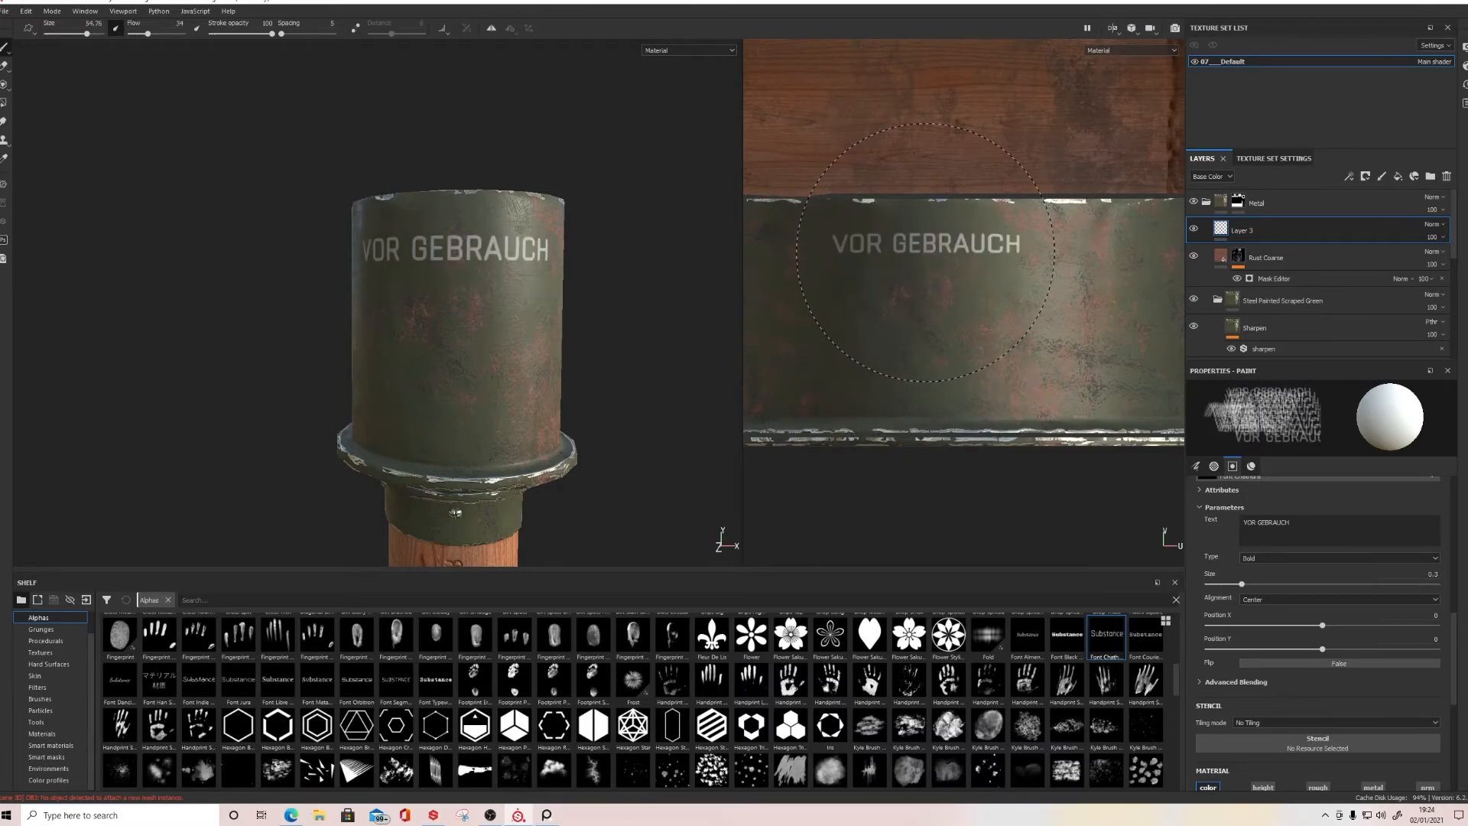
{"action": "key", "text": "ctrl+z"}
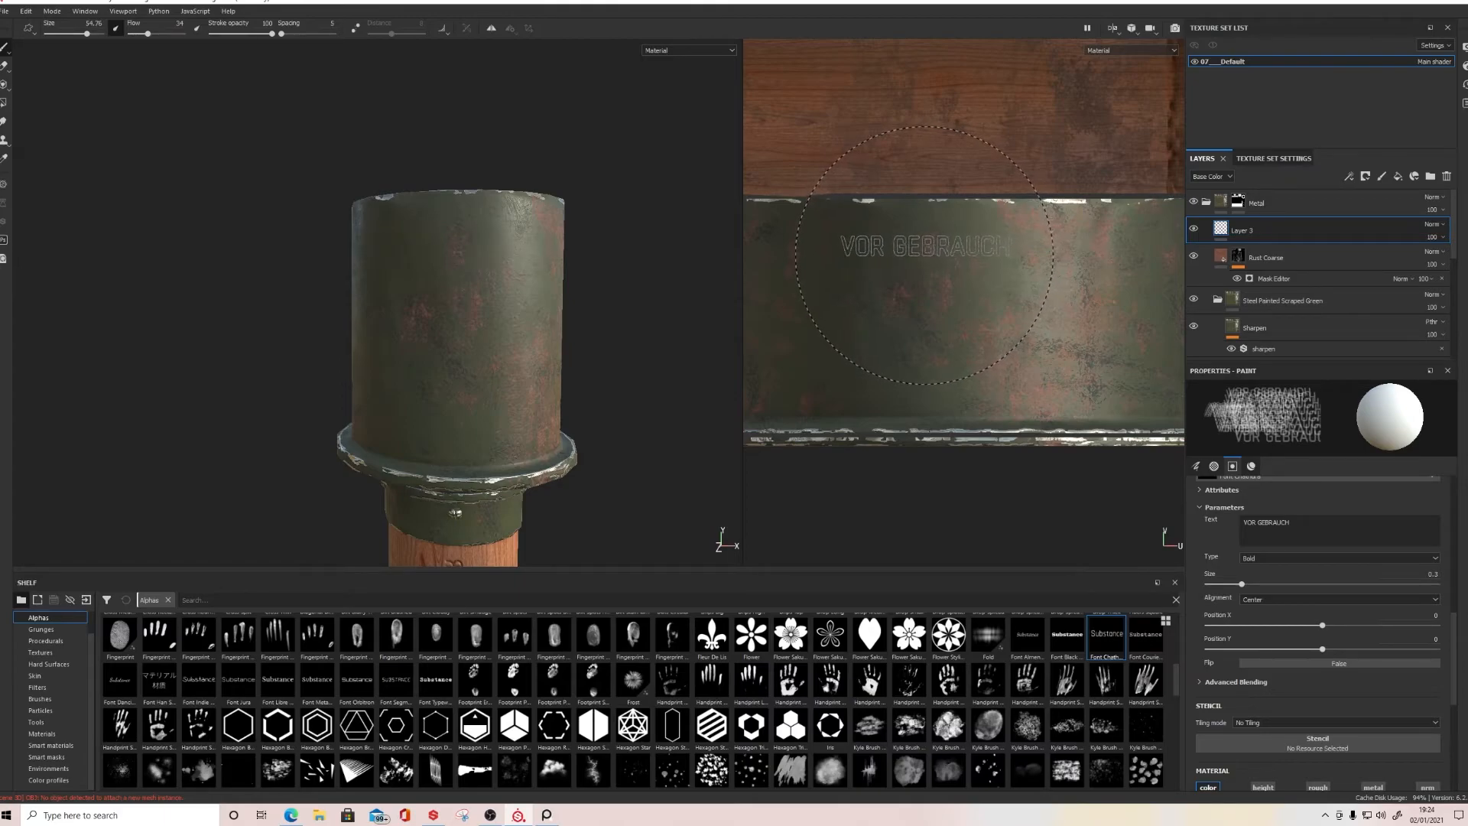
{"action": "left_click", "coordinate": [925, 254]}
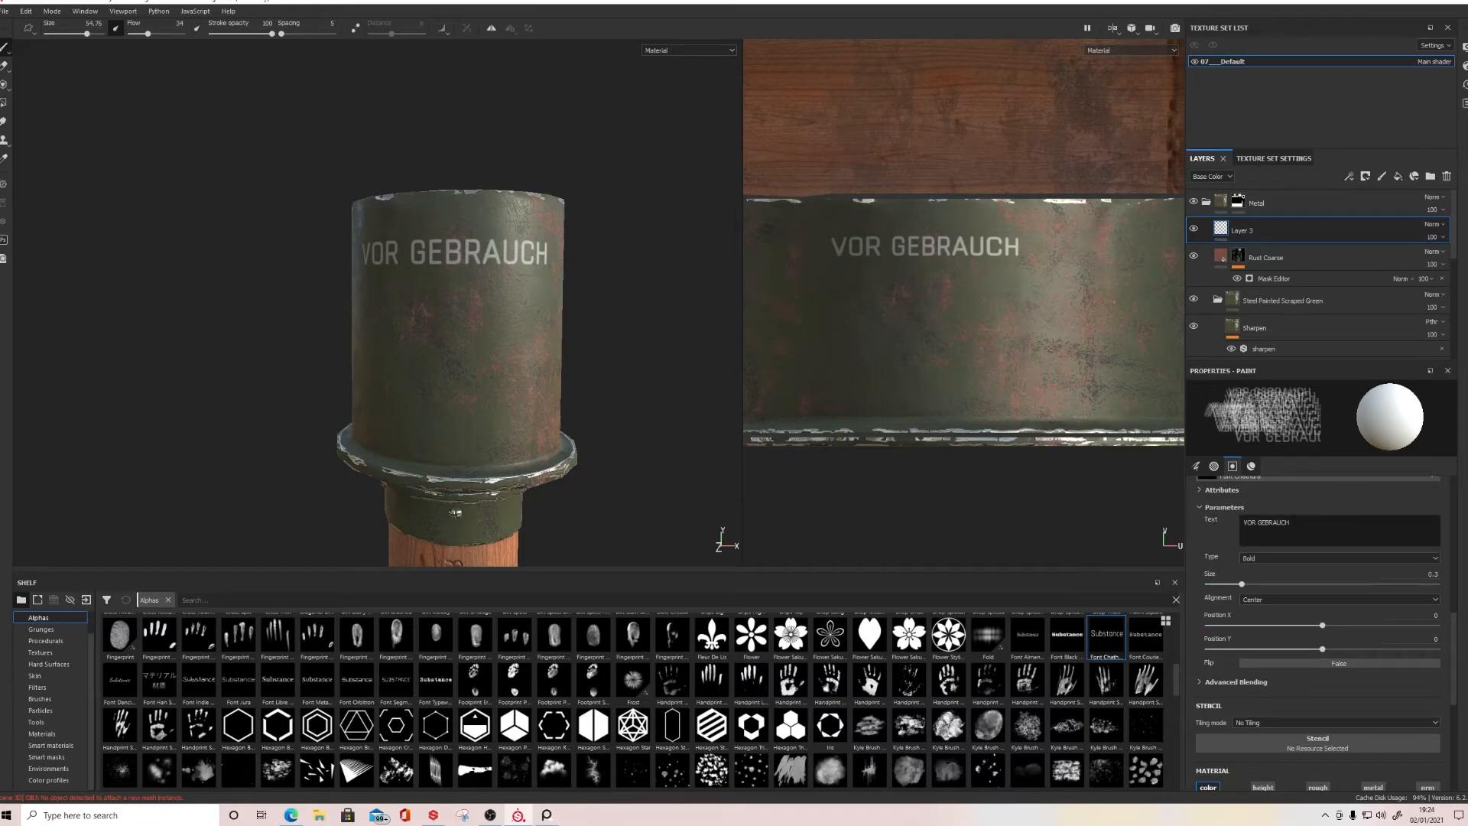
Step: Replace the alpha's text with SPRENGKAPSEL and stamp it on the metal head directly below VOR GEBRAUCH
{"action": "key", "text": "BackSpace"}
{"action": "key", "text": "BackSpace"}
{"action": "key", "text": "BackSpace"}
{"action": "key", "text": "BackSpace"}
{"action": "key", "text": "BackSpace"}
{"action": "key", "text": "BackSpace"}
{"action": "key", "text": "BackSpace"}
{"action": "key", "text": "BackSpace"}
{"action": "key", "text": "BackSpace"}
{"action": "key", "text": "BackSpace"}
{"action": "key", "text": "BackSpace"}
{"action": "key", "text": "BackSpace"}
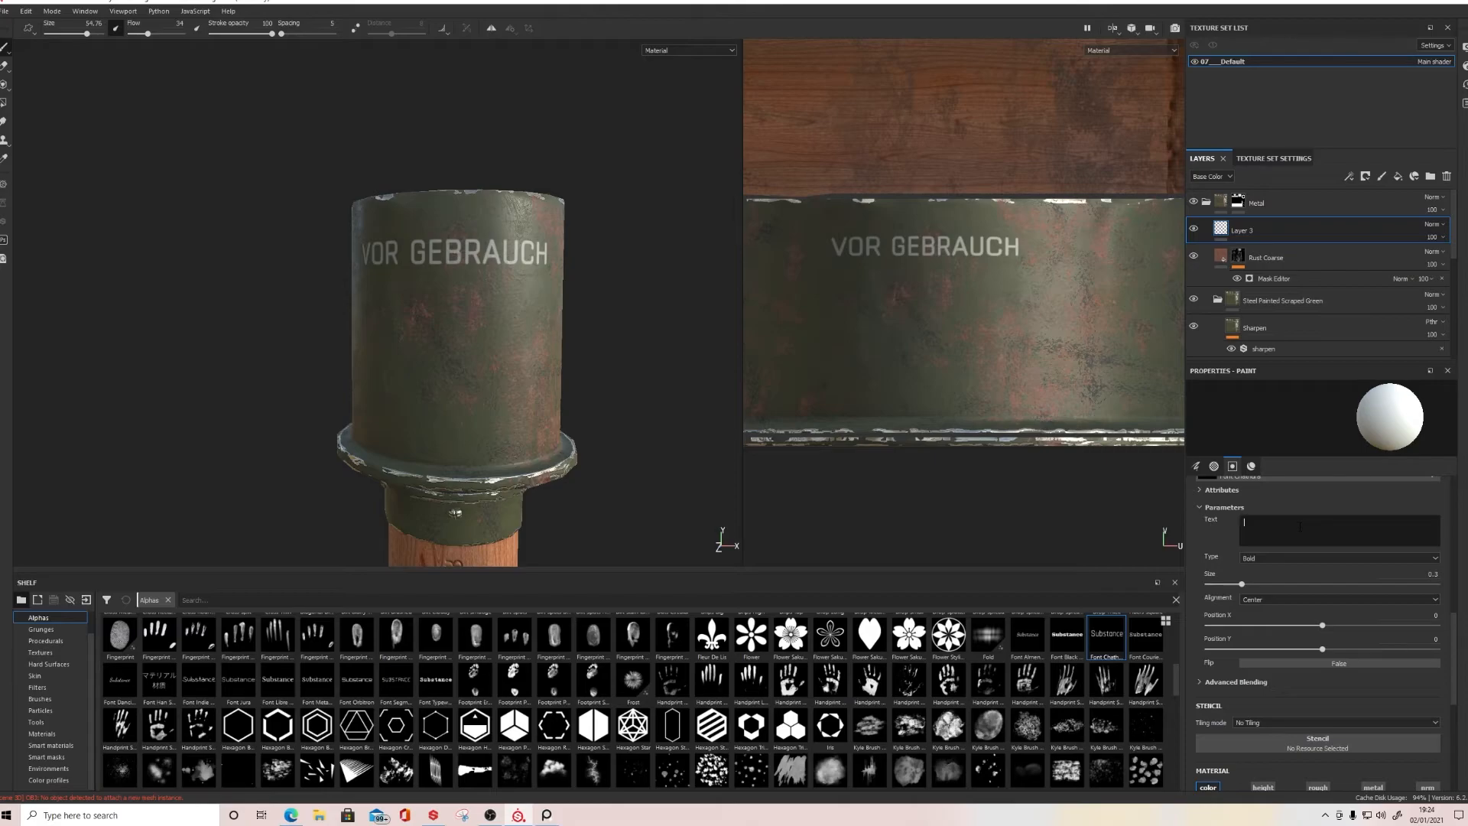
{"action": "type", "text": "SPREN"}
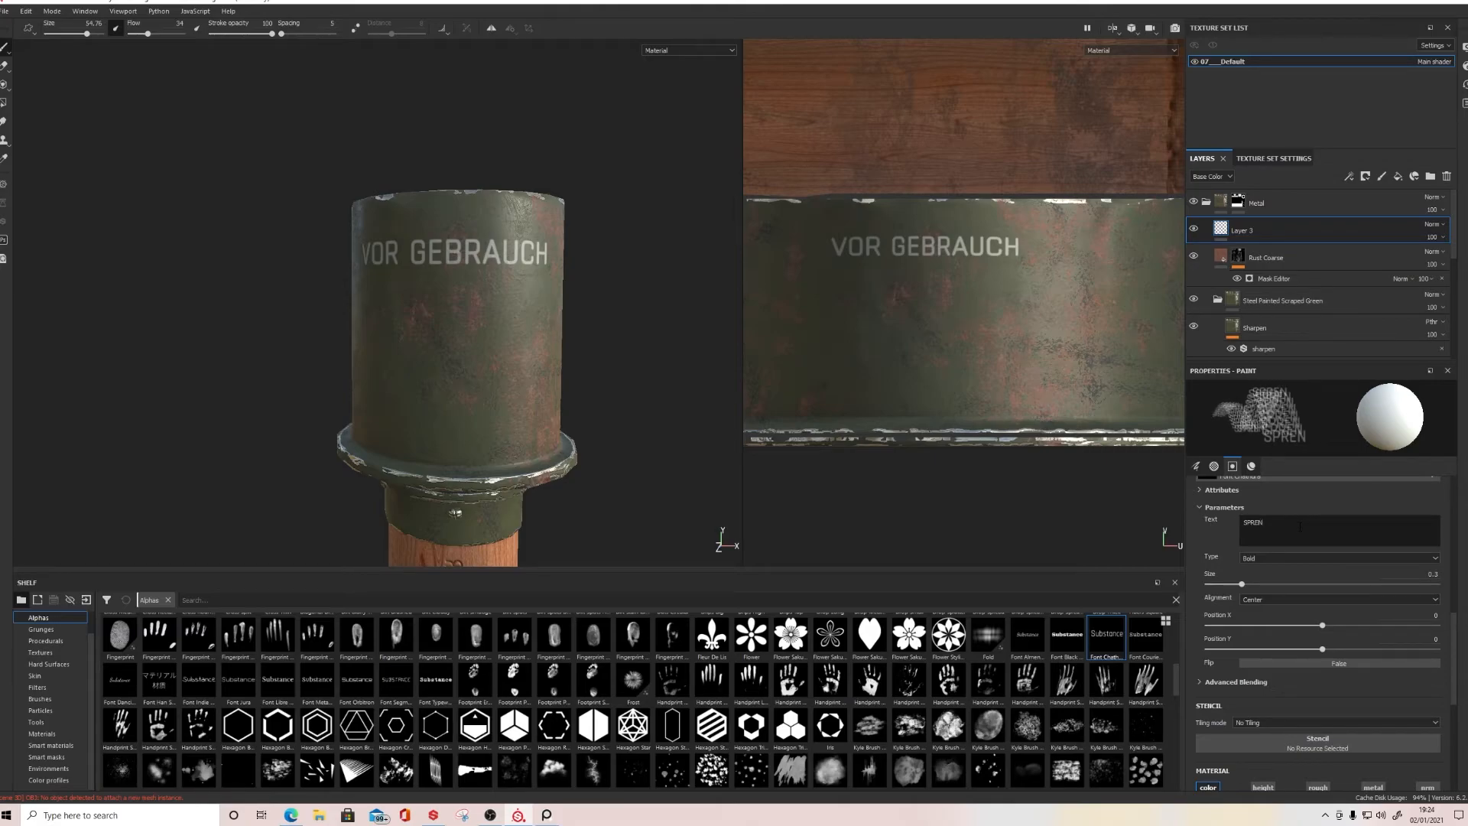
{"action": "type", "text": "GKAPSEL"}
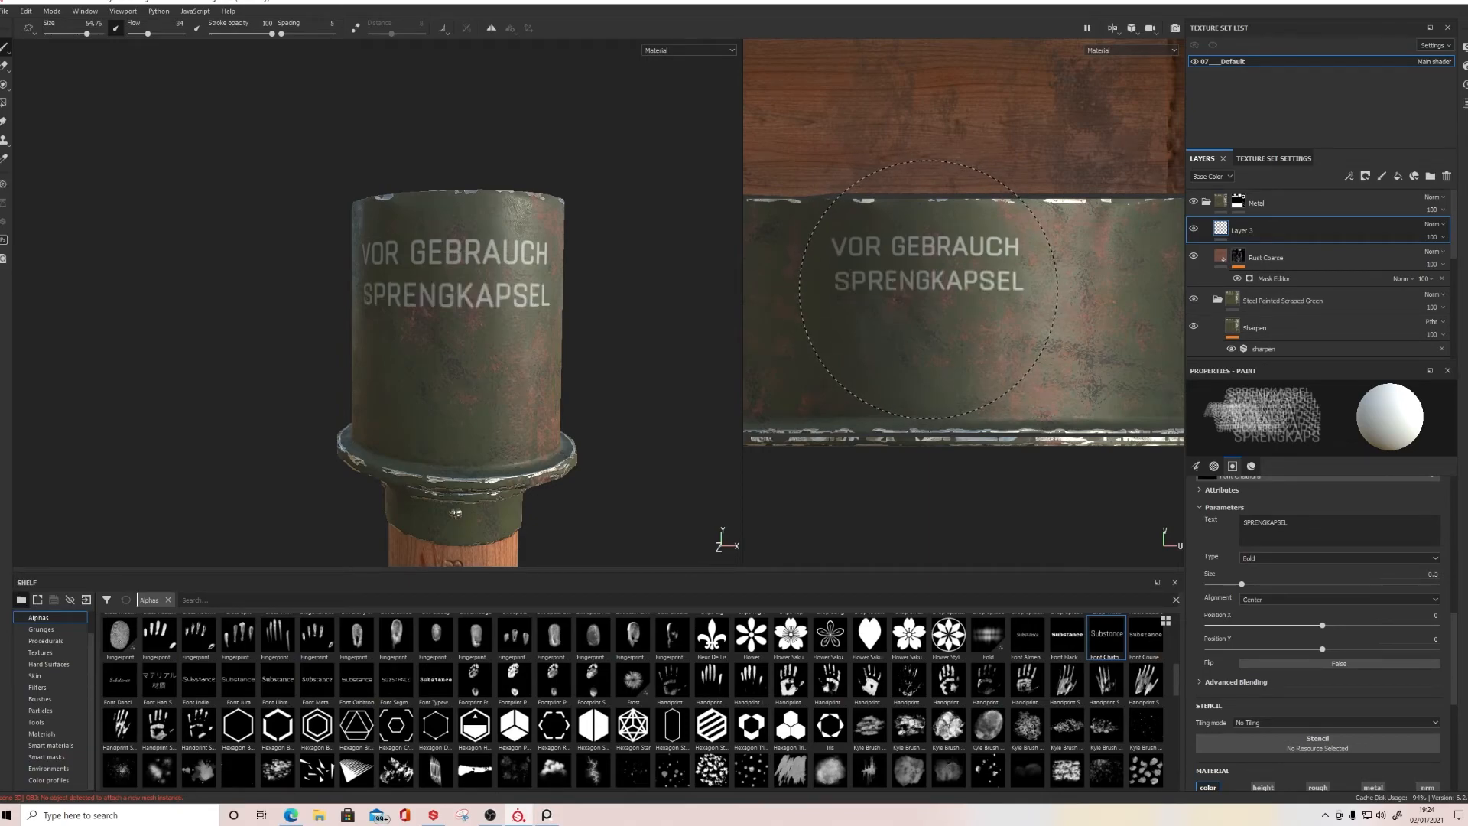
Step: Change the alpha's text to EINSETZEN and stamp it centred below the SPRENGKAPSEL line
{"action": "left_click_drag", "start_coordinate": [1298, 523], "coordinate": [1240, 522]}
{"action": "type", "text": "E"}
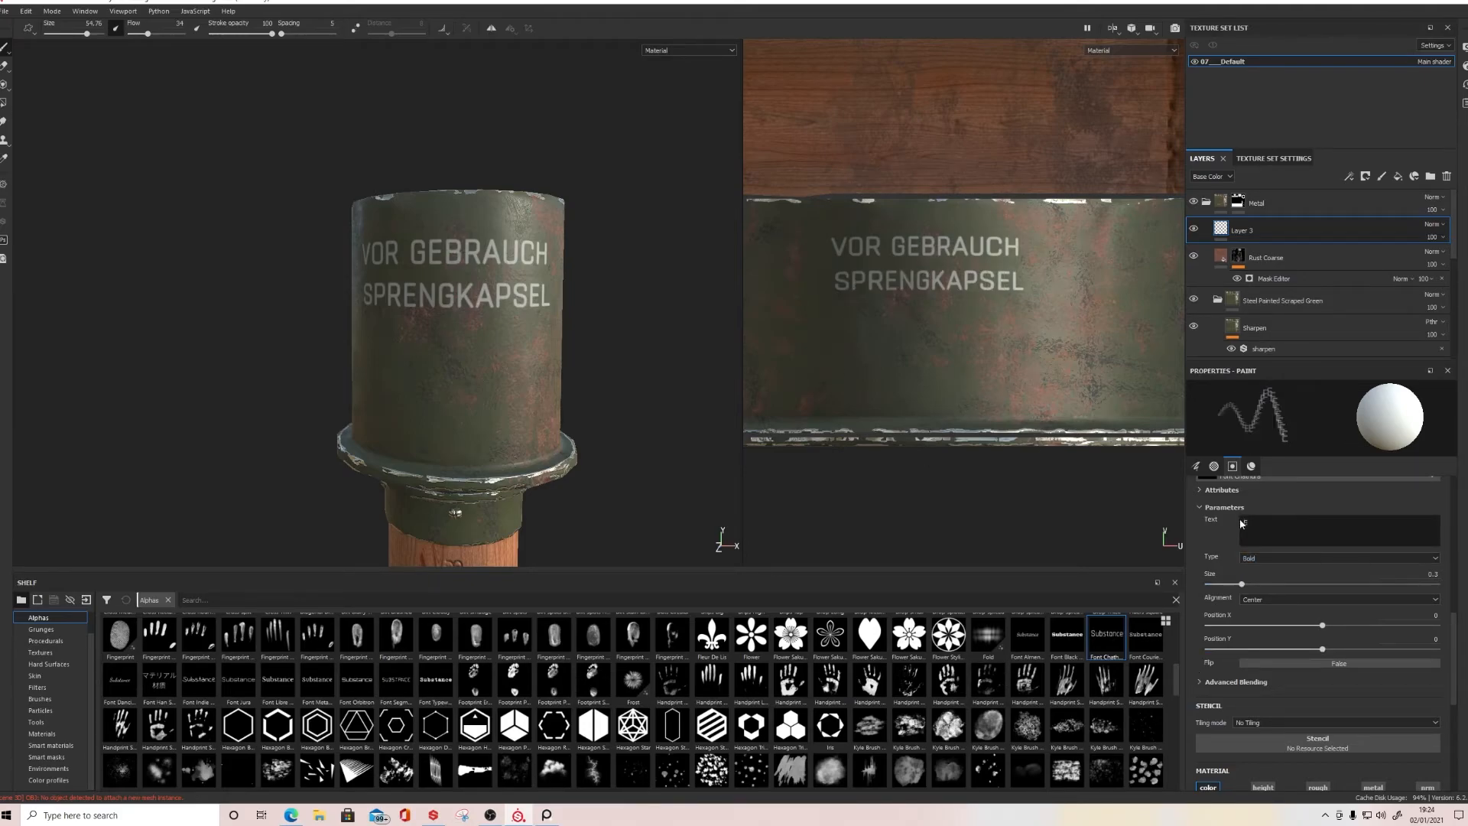
{"action": "type", "text": "INSET"}
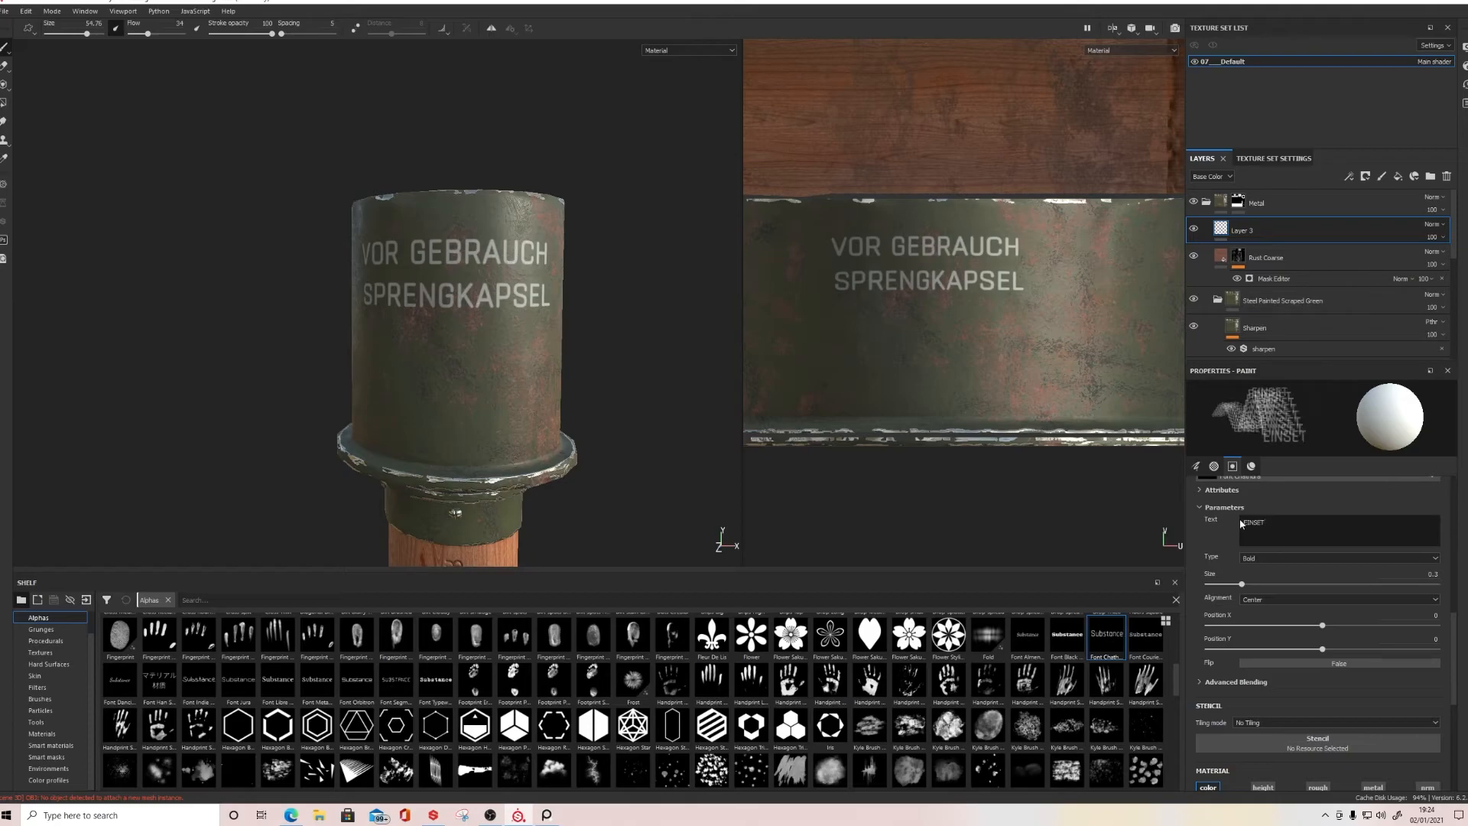
{"action": "type", "text": "ZEN"}
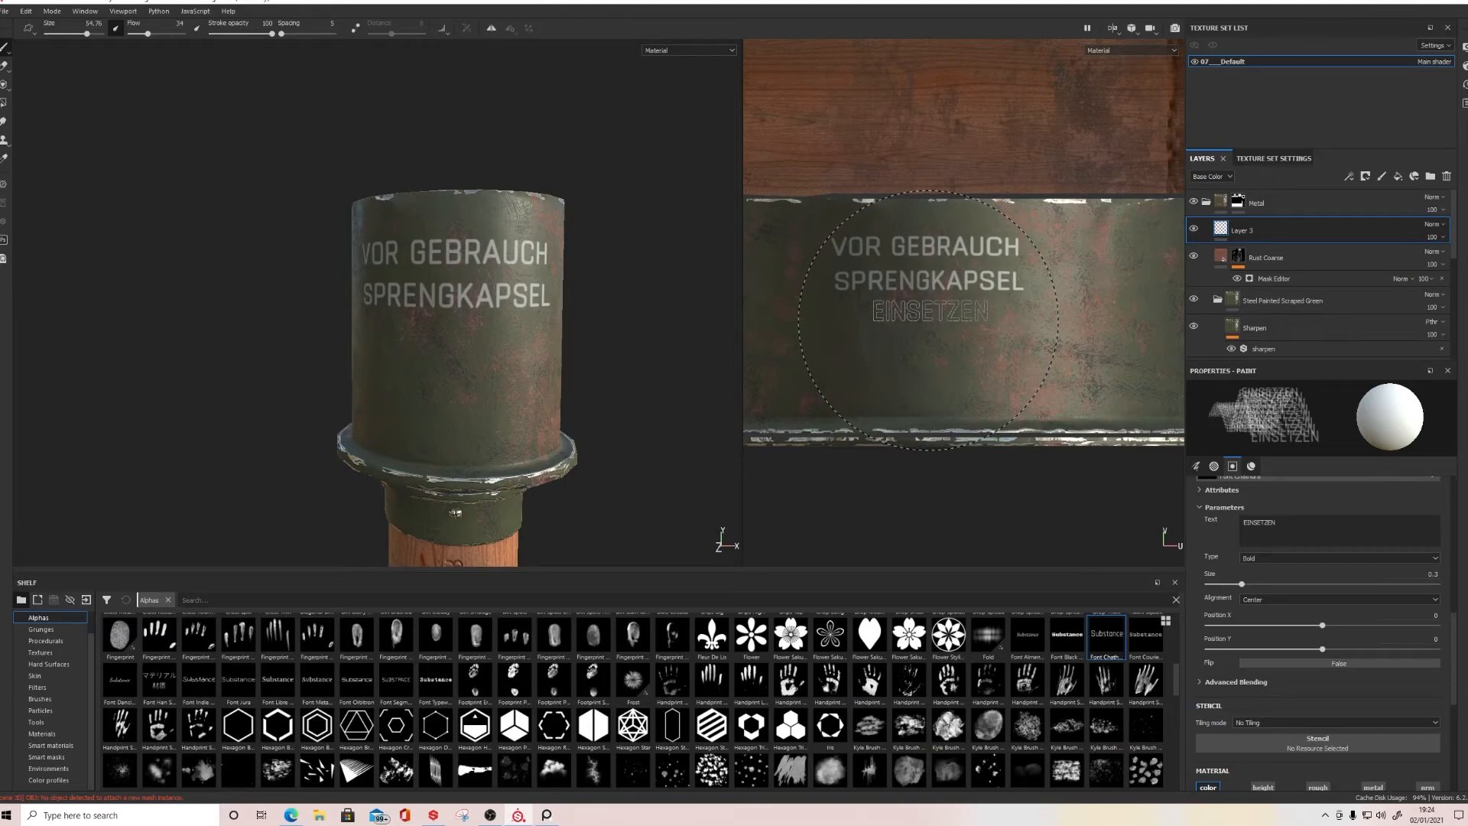
{"action": "left_click", "coordinate": [928, 319]}
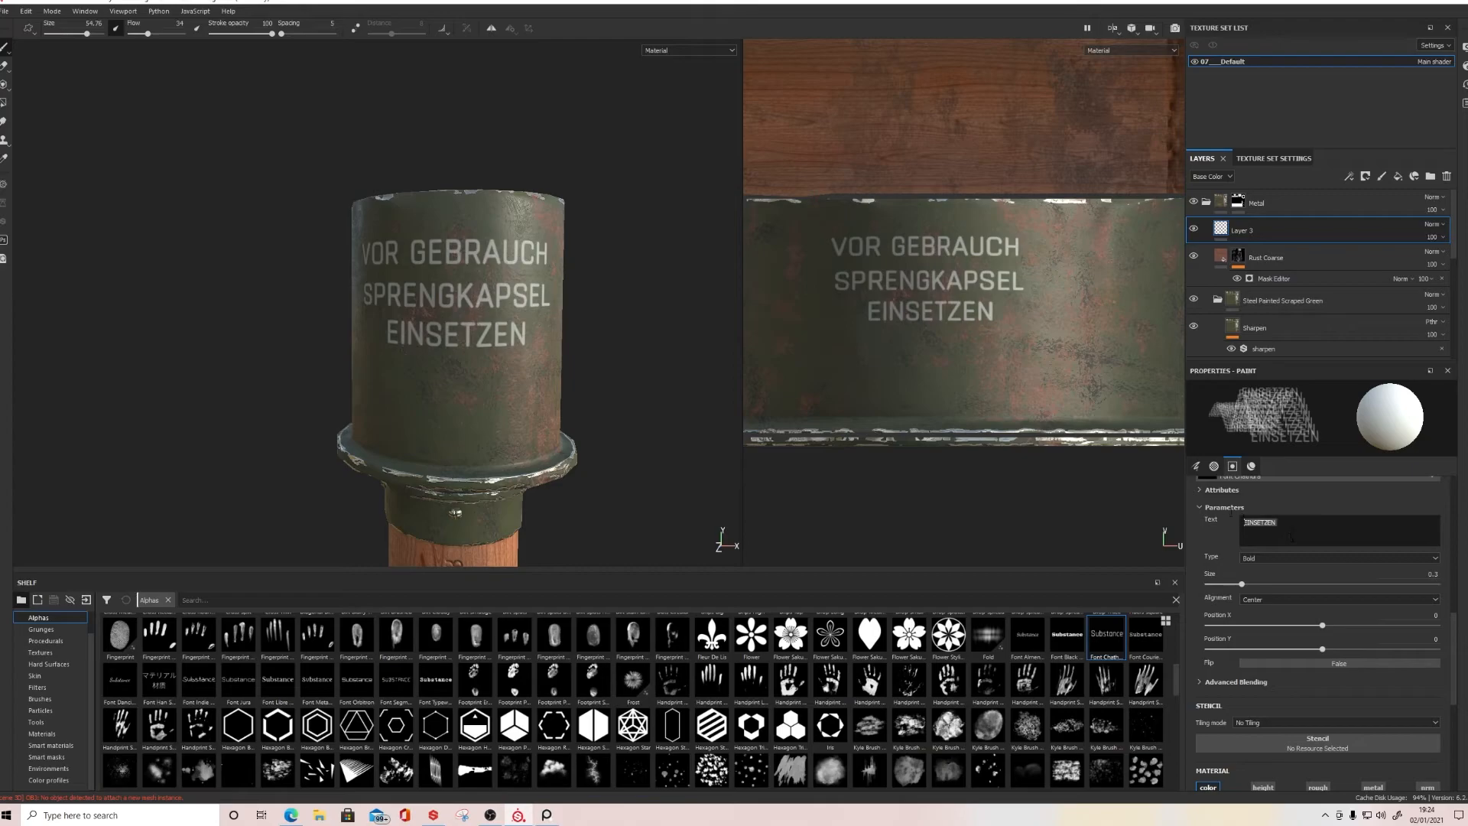
Step: Set the alpha's text to Sk. Do 11.12., reduce the brush size to about 46, and stamp it near the head's lower rim
{"action": "key", "text": "BackSpace"}
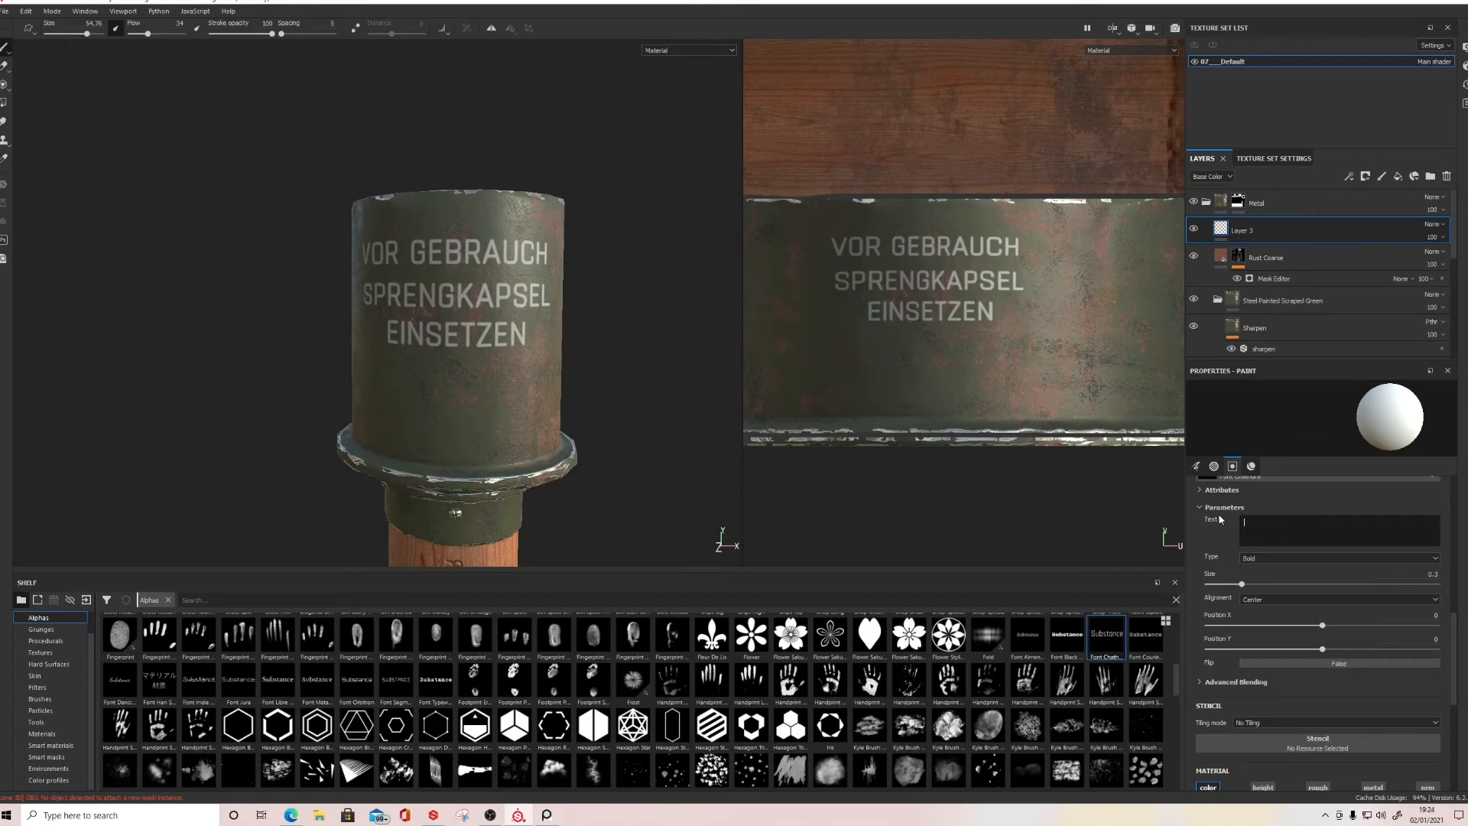
{"action": "type", "text": "Sk. Do"}
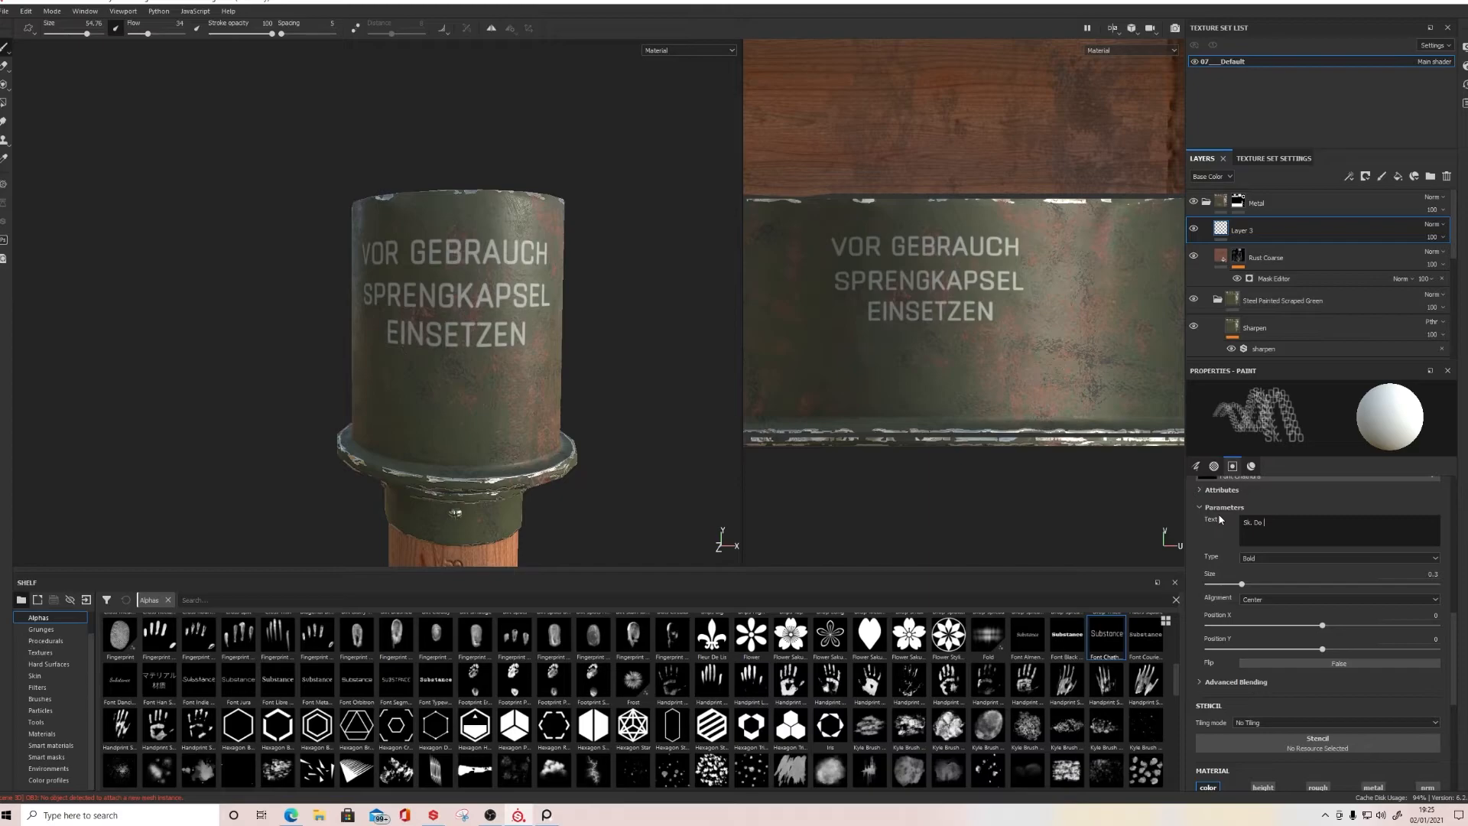
{"action": "type", "text": " 11"}
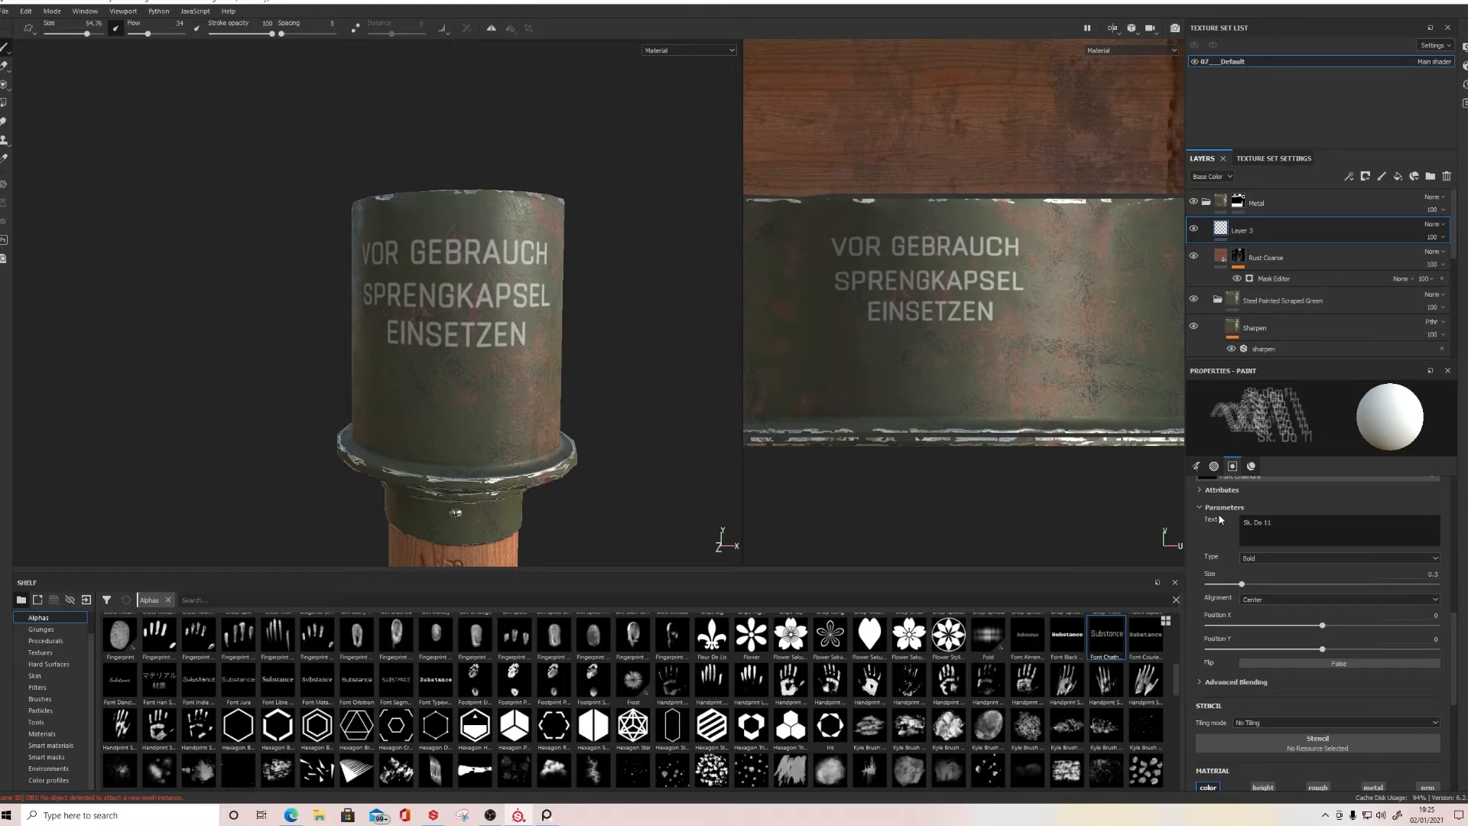
{"action": "type", "text": ".12."}
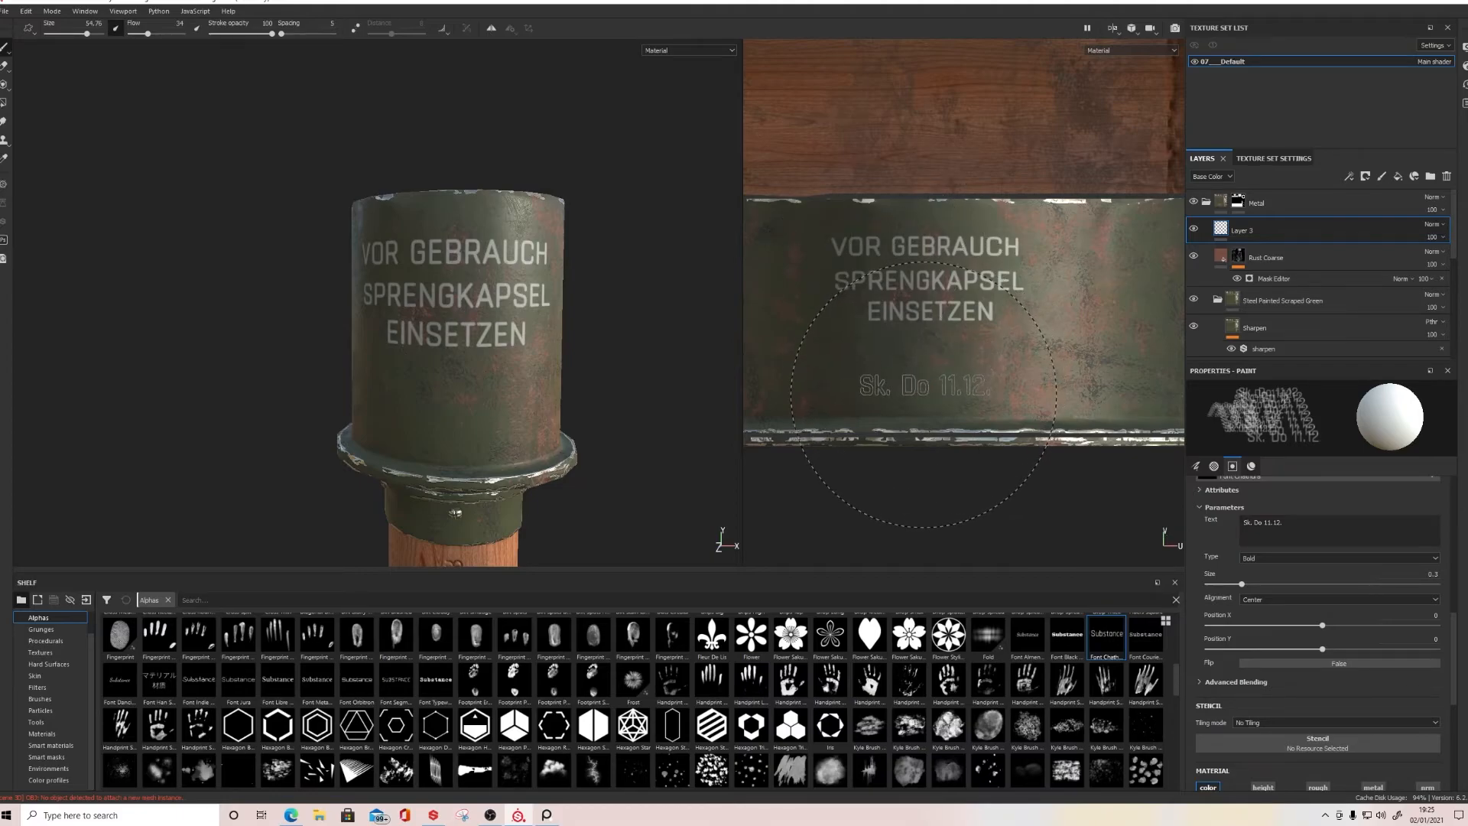
{"action": "key", "text": "bracketleft"}
{"action": "key", "text": "bracketleft"}
{"action": "key", "text": "bracketleft"}
{"action": "left_click", "coordinate": [933, 387]}
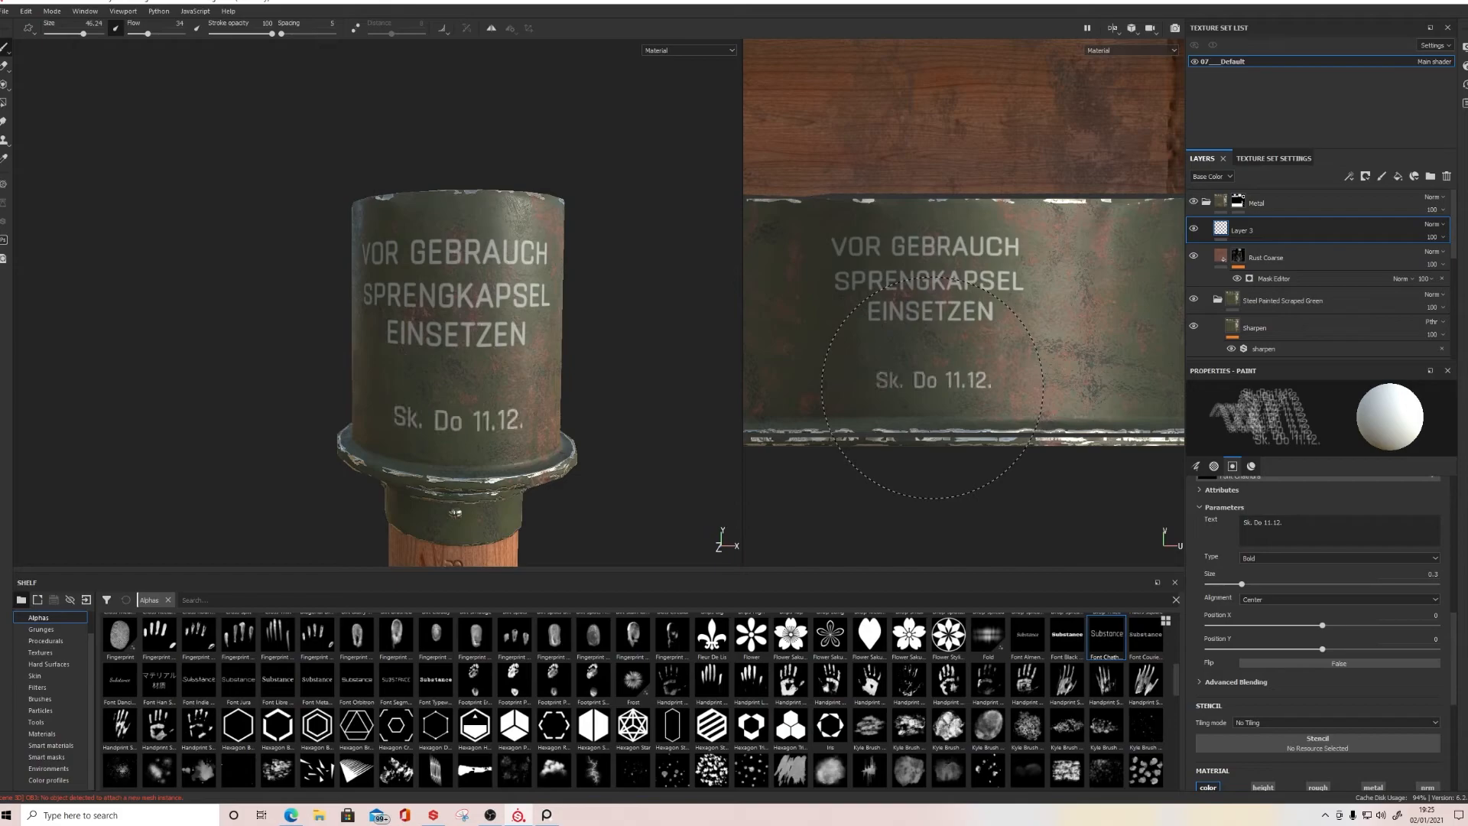
Step: Apply the Surface Worn smart mask to Layer 3, which holds the stamped lettering
{"action": "scroll", "coordinate": [353, 341], "scroll_direction": "down", "scroll_amount": 5}
{"action": "mouse_move", "coordinate": [273, 399]}
{"action": "left_mouse_down", "text": "alt"}
{"action": "mouse_move", "coordinate": [459, 390]}
{"action": "mouse_move", "coordinate": [311, 377]}
{"action": "left_mouse_up", "text": "alt"}
{"action": "scroll", "coordinate": [422, 324], "scroll_direction": "up", "scroll_amount": 5}
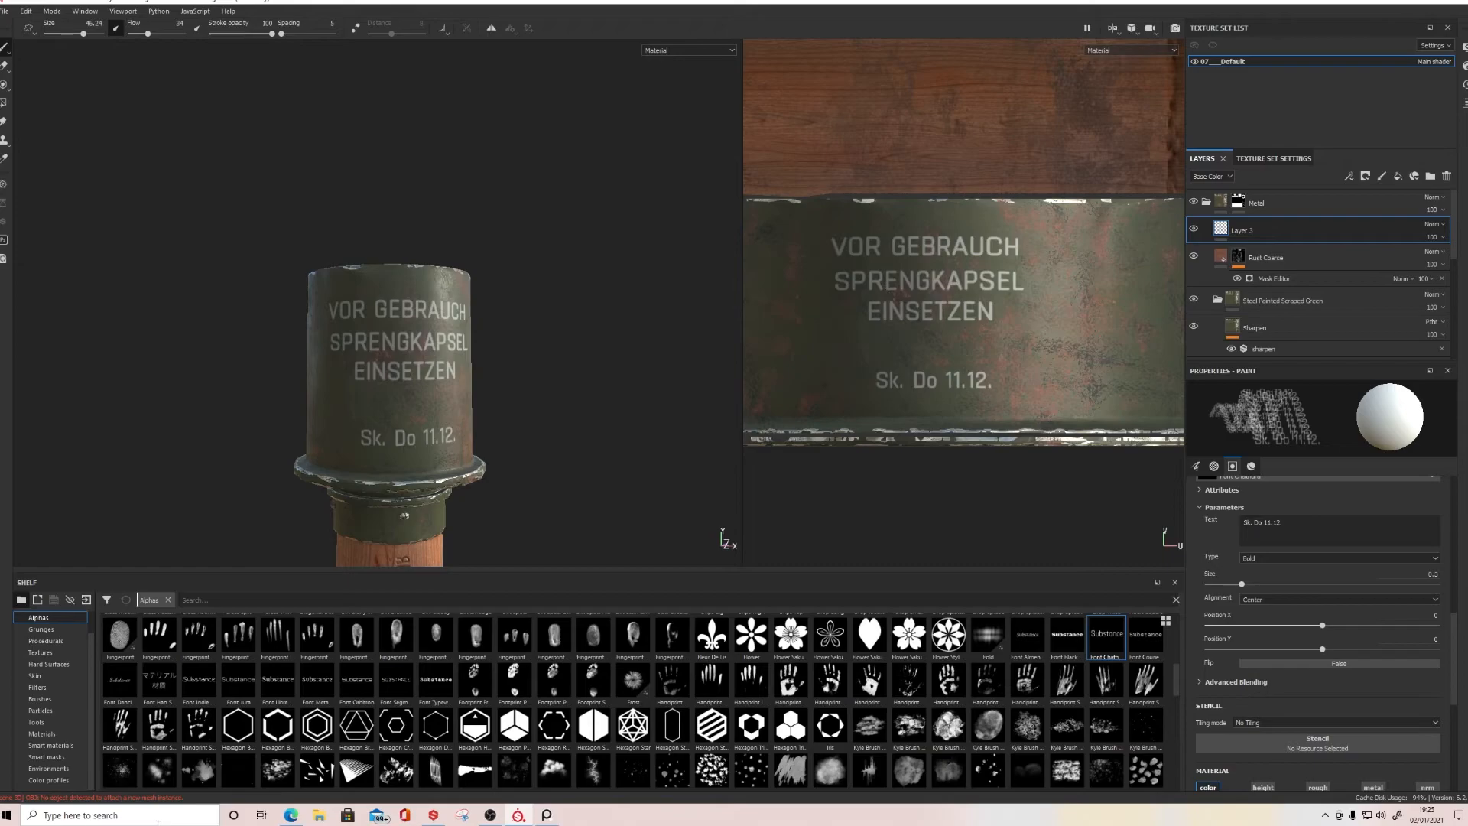
{"action": "left_click", "coordinate": [51, 745]}
{"action": "left_click", "coordinate": [57, 666]}
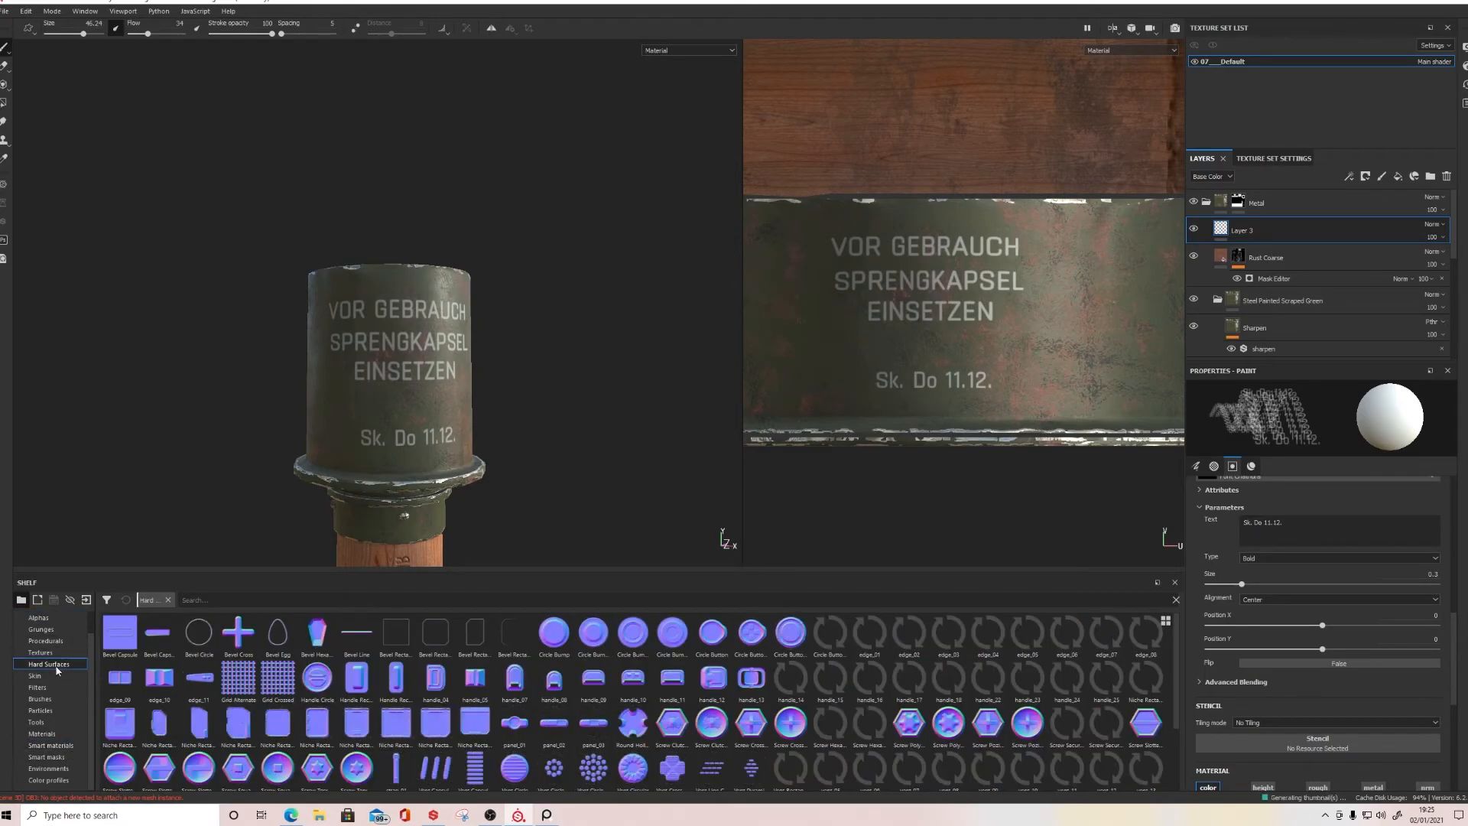
{"action": "left_click", "coordinate": [62, 757]}
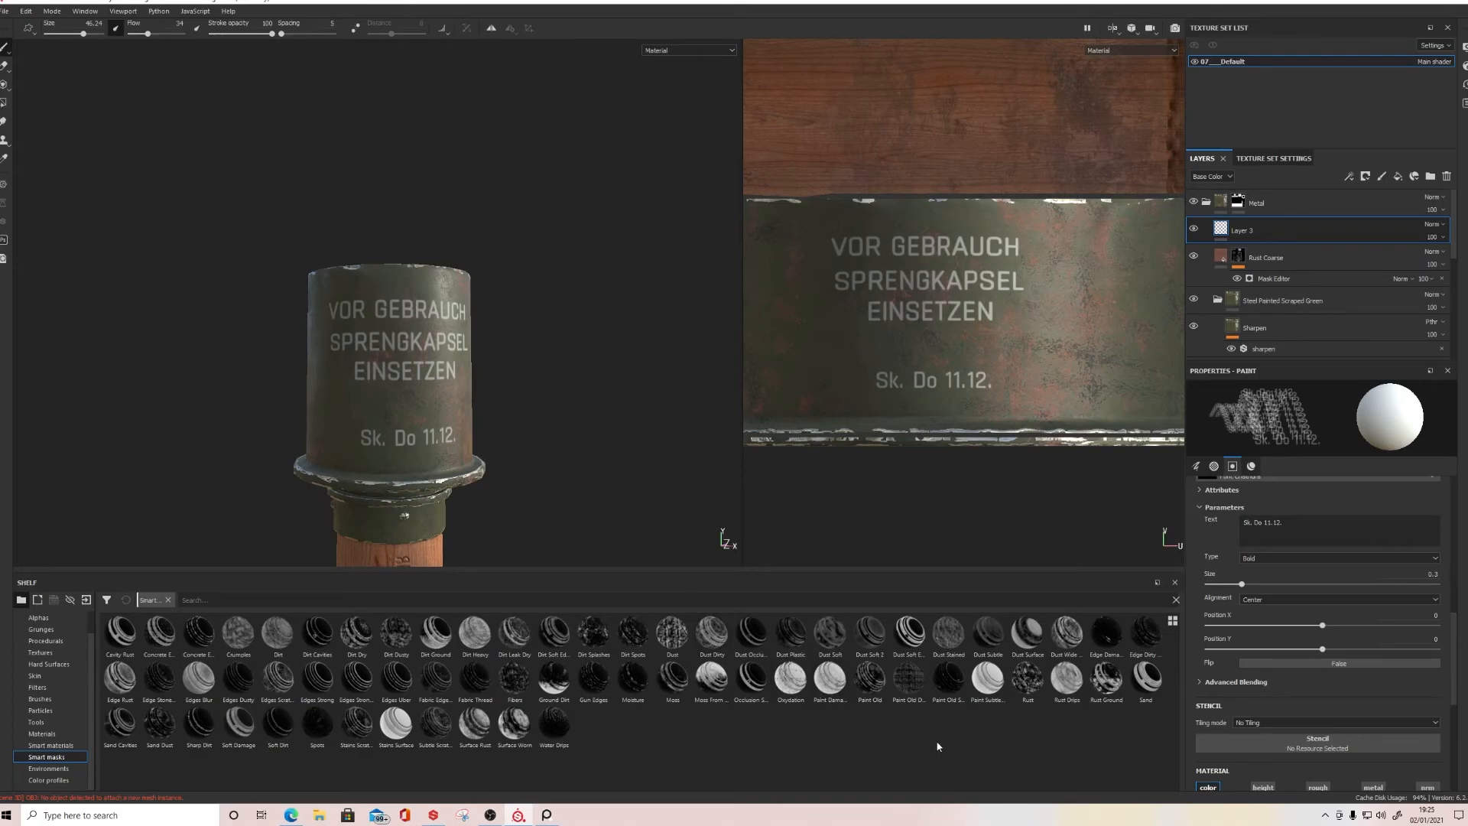
{"action": "left_click_drag", "start_coordinate": [514, 722], "coordinate": [1272, 226]}
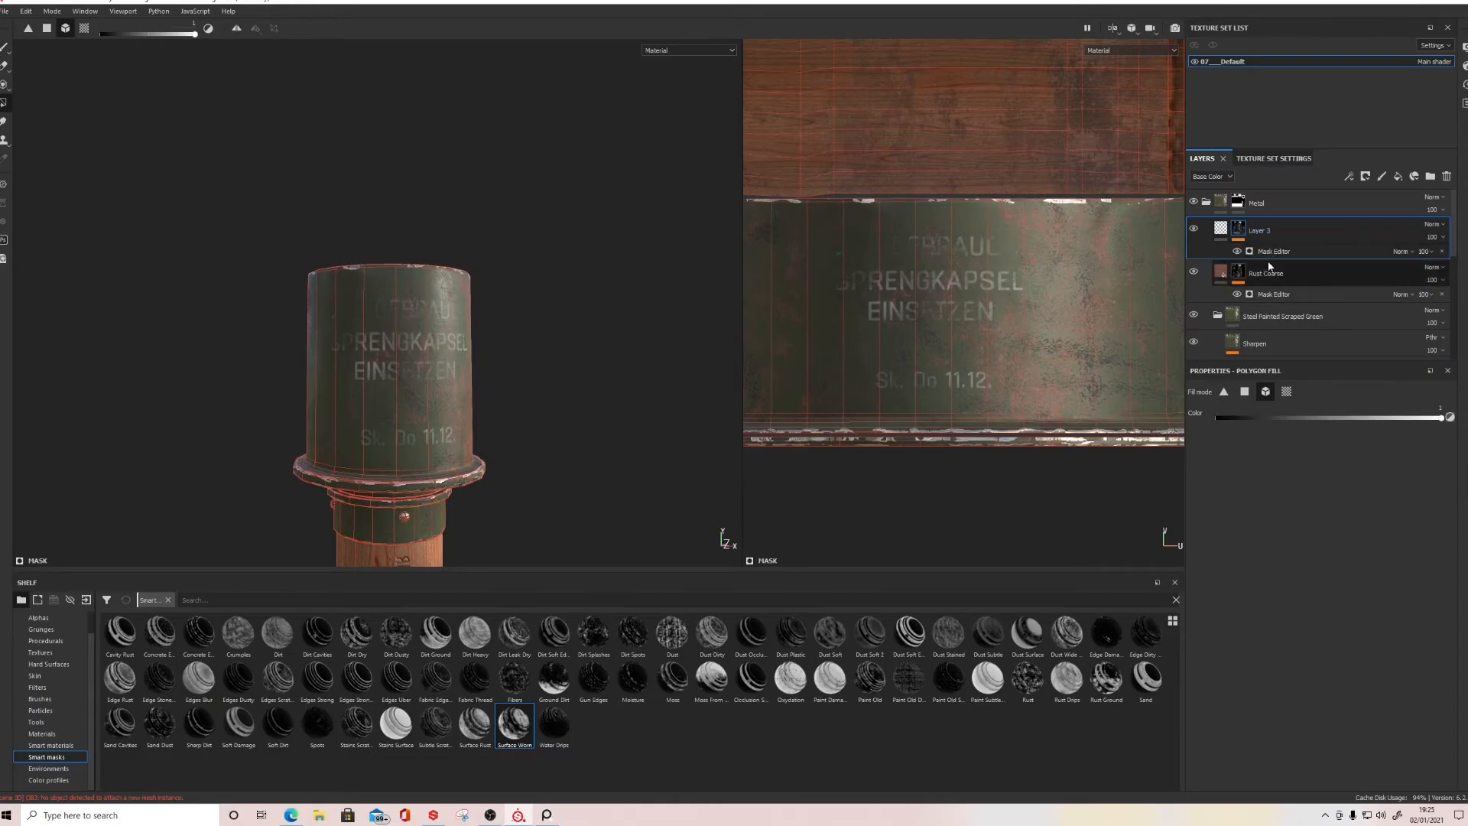
Step: In the lettering layer's Mask Editor, set Global Contrast to 1 and Global Balance to 0.81
{"action": "left_click", "coordinate": [1294, 252]}
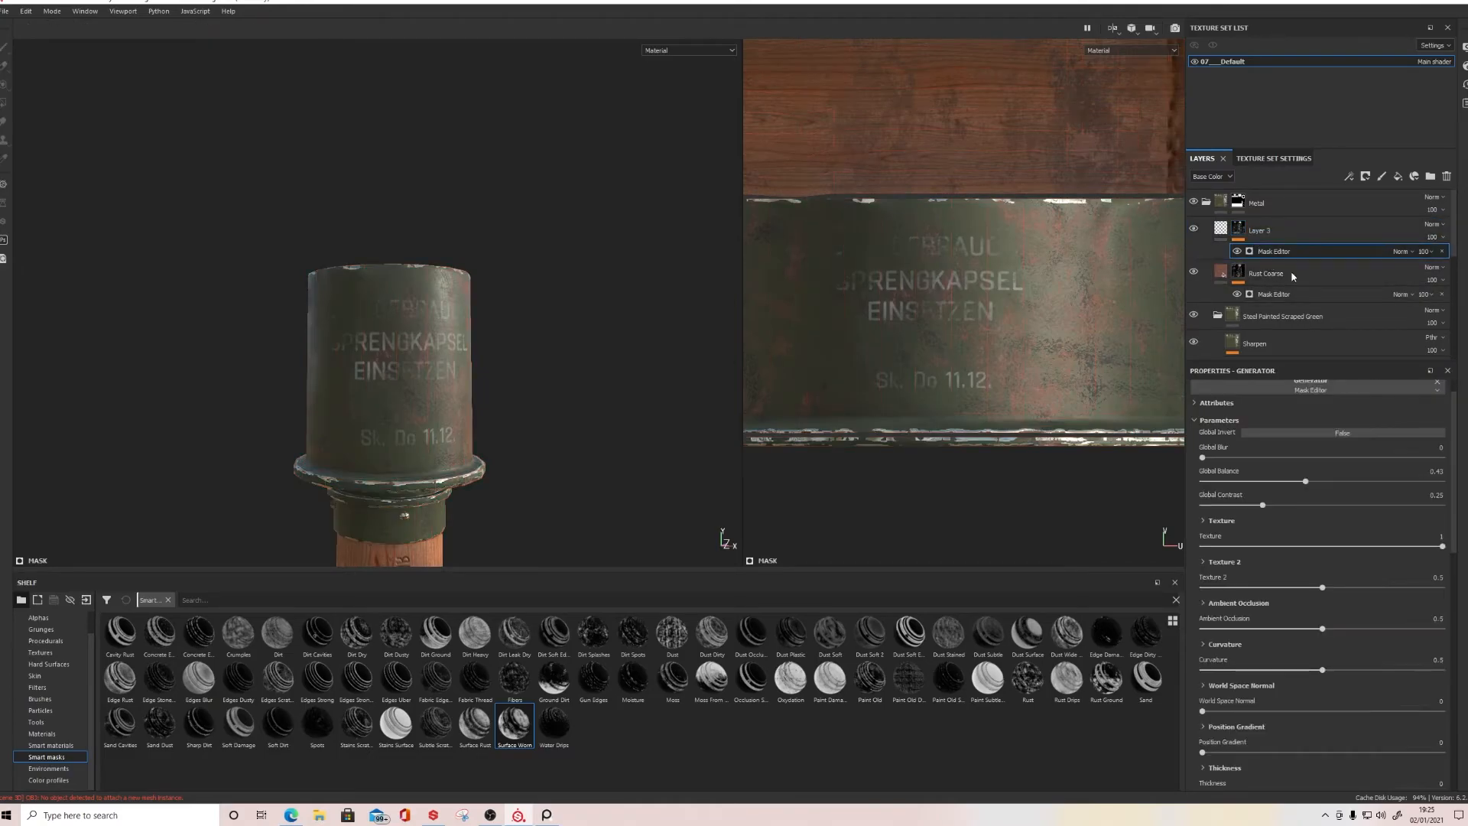
{"action": "left_click_drag", "start_coordinate": [1265, 506], "coordinate": [1442, 506]}
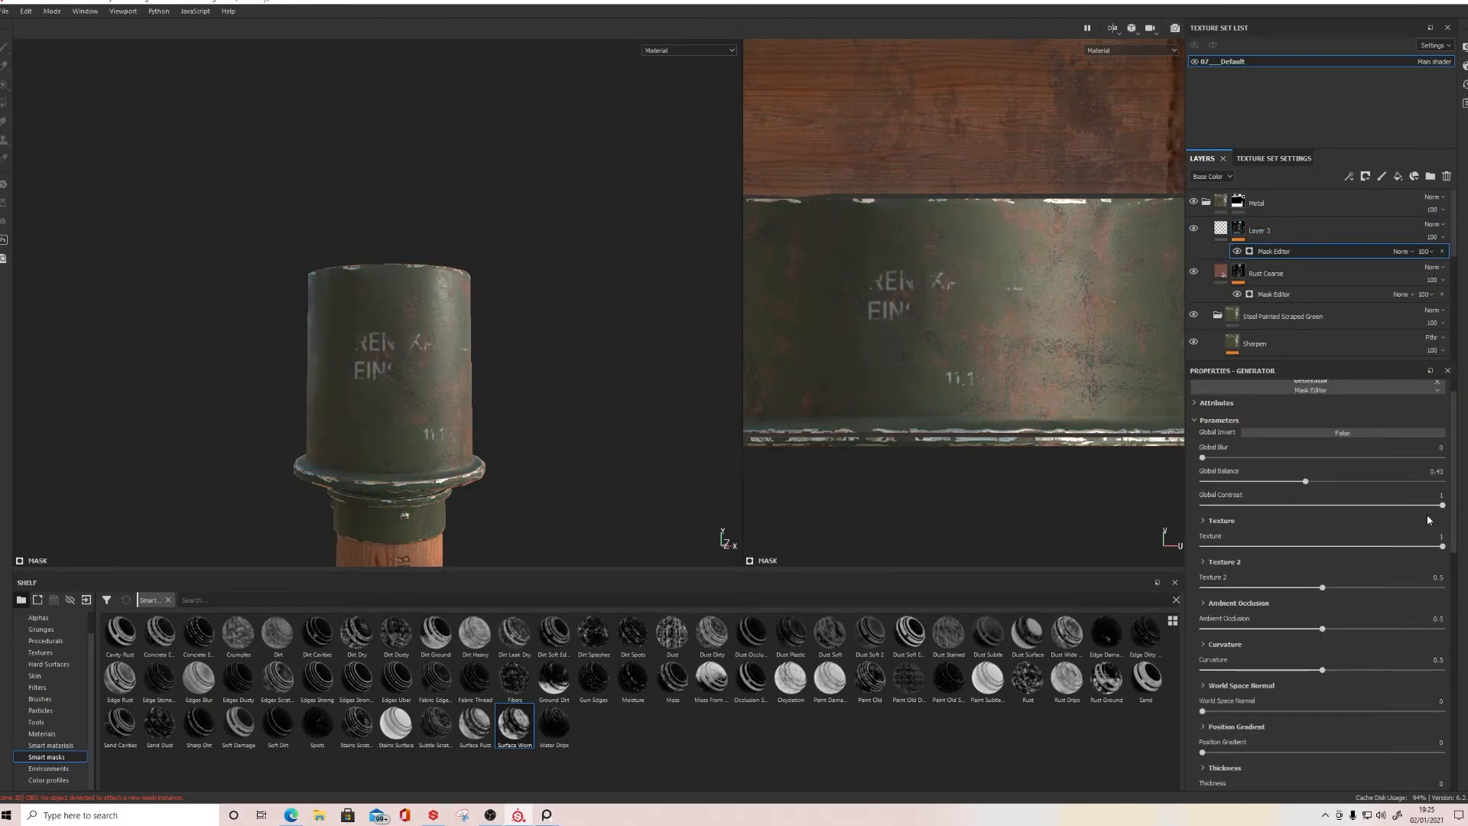
{"action": "mouse_move", "coordinate": [1202, 457]}
{"action": "left_mouse_down"}
{"action": "mouse_move", "coordinate": [1225, 459]}
{"action": "mouse_move", "coordinate": [1202, 459]}
{"action": "left_mouse_up"}
{"action": "left_click_drag", "start_coordinate": [1305, 482], "coordinate": [1446, 505]}
Step: Set the mask's Texture to 0.98, Texture 2 to 0.6, Ambient Occlusion to 0.48, Curvature to 0.79 and World Space Normal to 0.3
{"action": "left_click_drag", "start_coordinate": [1328, 545], "coordinate": [1438, 545]}
{"action": "left_click_drag", "start_coordinate": [1322, 586], "coordinate": [1392, 670]}
{"action": "left_click_drag", "start_coordinate": [1203, 712], "coordinate": [1214, 712]}
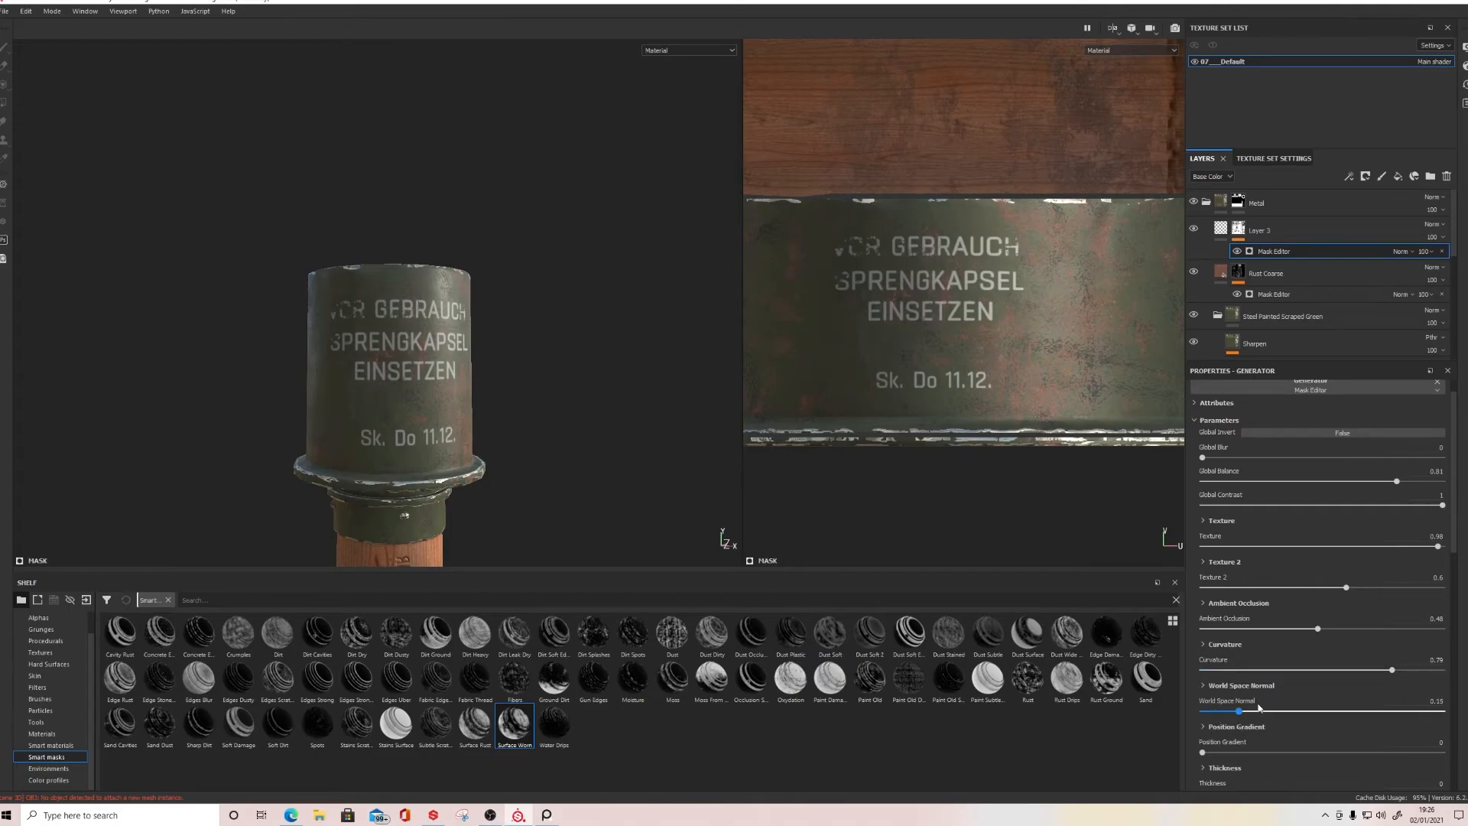
{"action": "left_click_drag", "start_coordinate": [1368, 711], "coordinate": [1274, 712]}
{"action": "left_click_drag", "start_coordinate": [1220, 753], "coordinate": [1275, 752]}
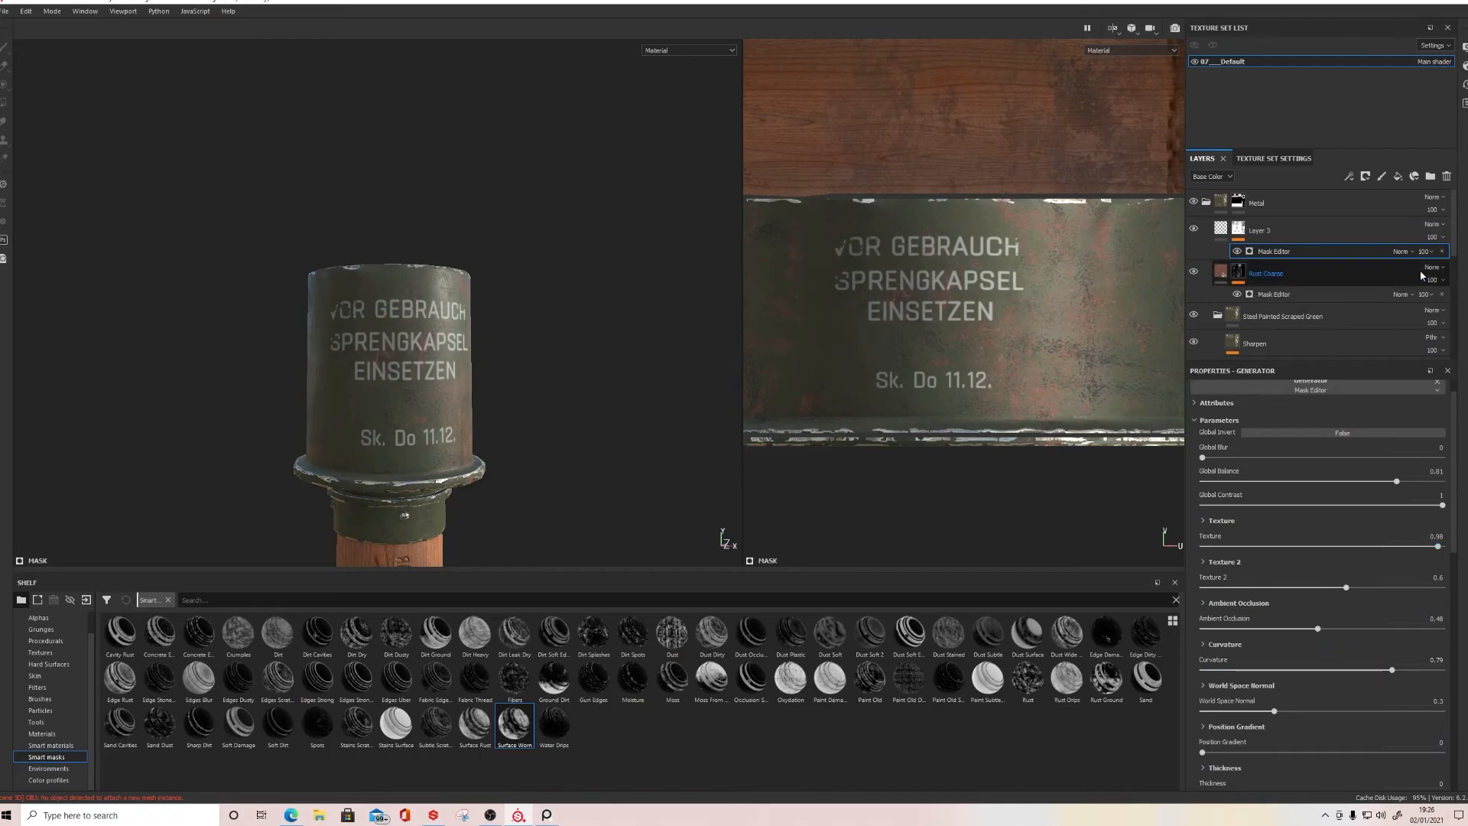
Step: Target the paint content of Layer 3 and set up the Eraser with the Kyle Brush Presets alpha 12
{"action": "left_click", "coordinate": [1221, 228]}
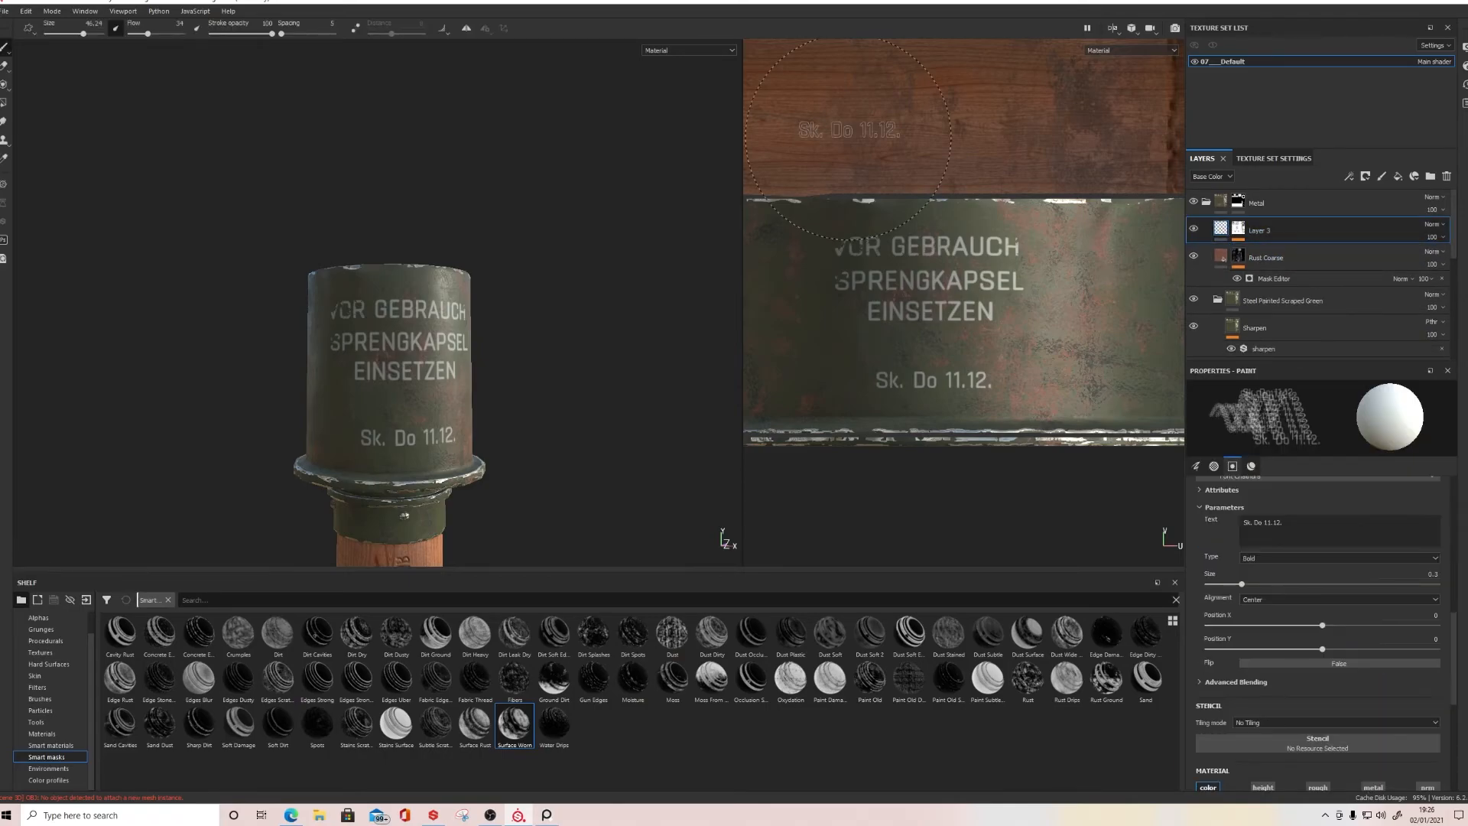
{"action": "left_click", "coordinate": [4, 65]}
{"action": "scroll", "coordinate": [1301, 598], "scroll_direction": "down", "scroll_amount": 3}
{"action": "scroll", "coordinate": [1291, 582], "scroll_direction": "down", "scroll_amount": 2}
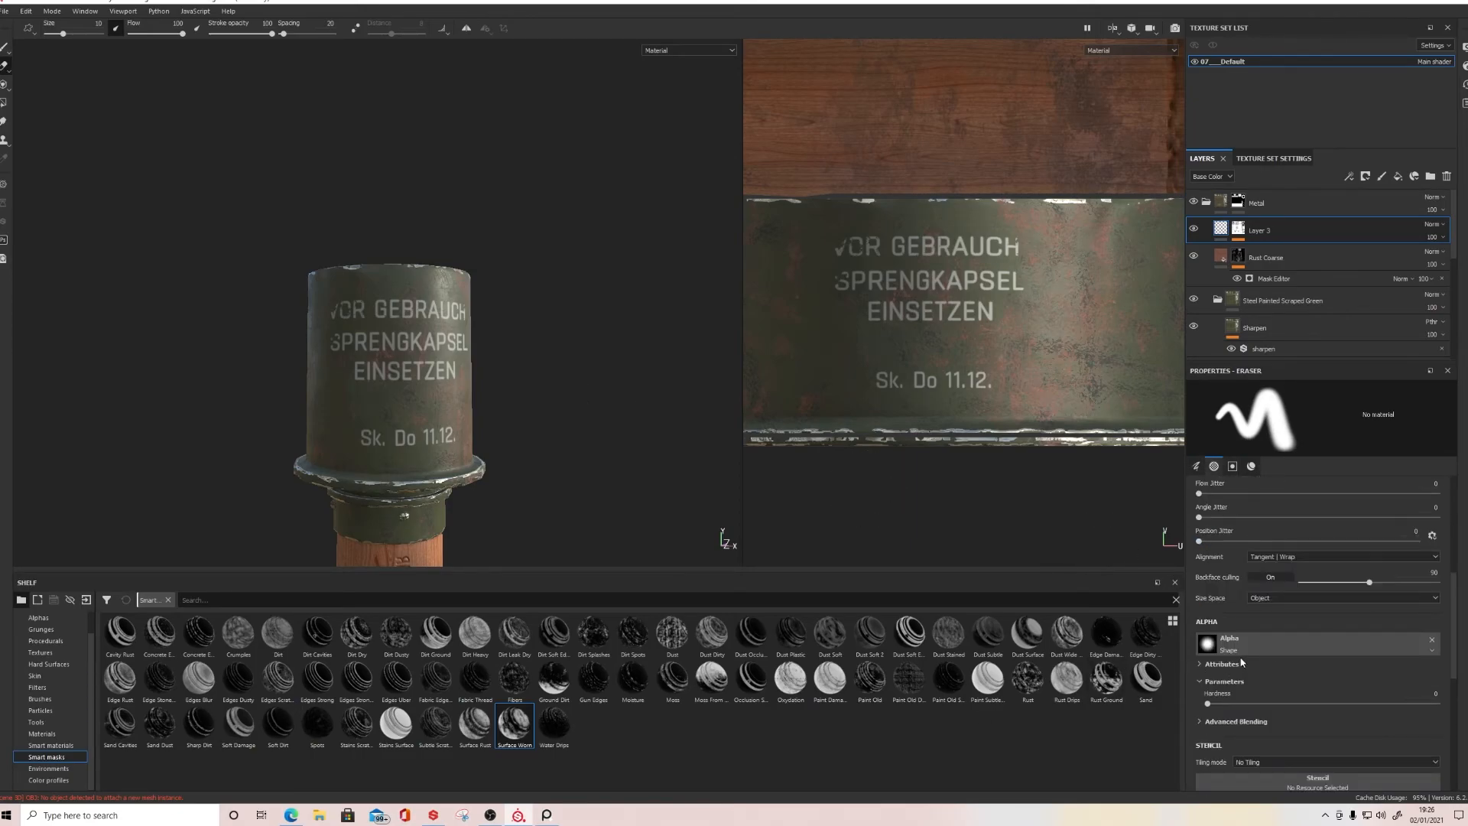
{"action": "left_click", "coordinate": [39, 617]}
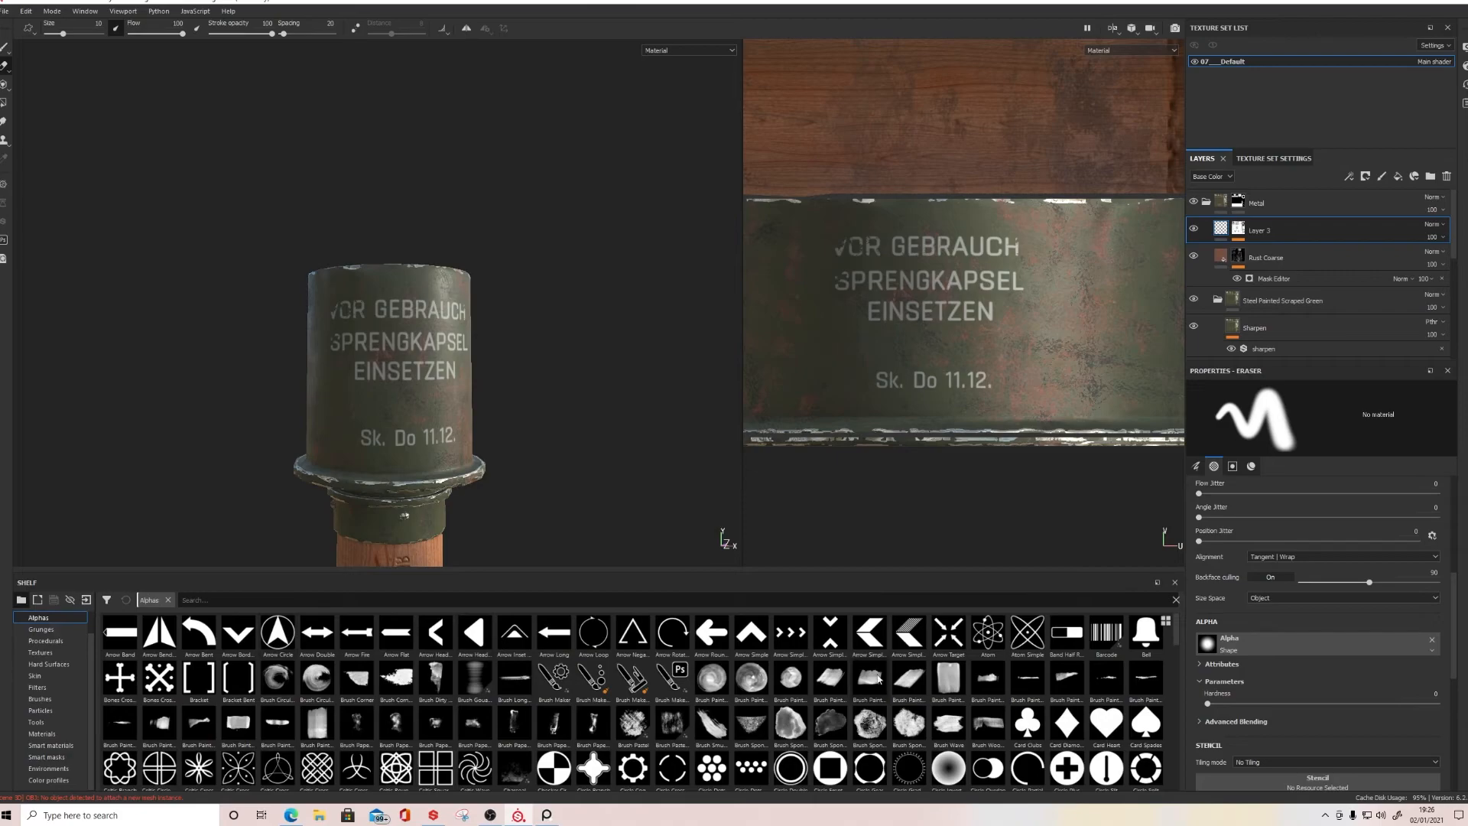
{"action": "scroll", "coordinate": [877, 678], "scroll_direction": "down", "scroll_amount": 5}
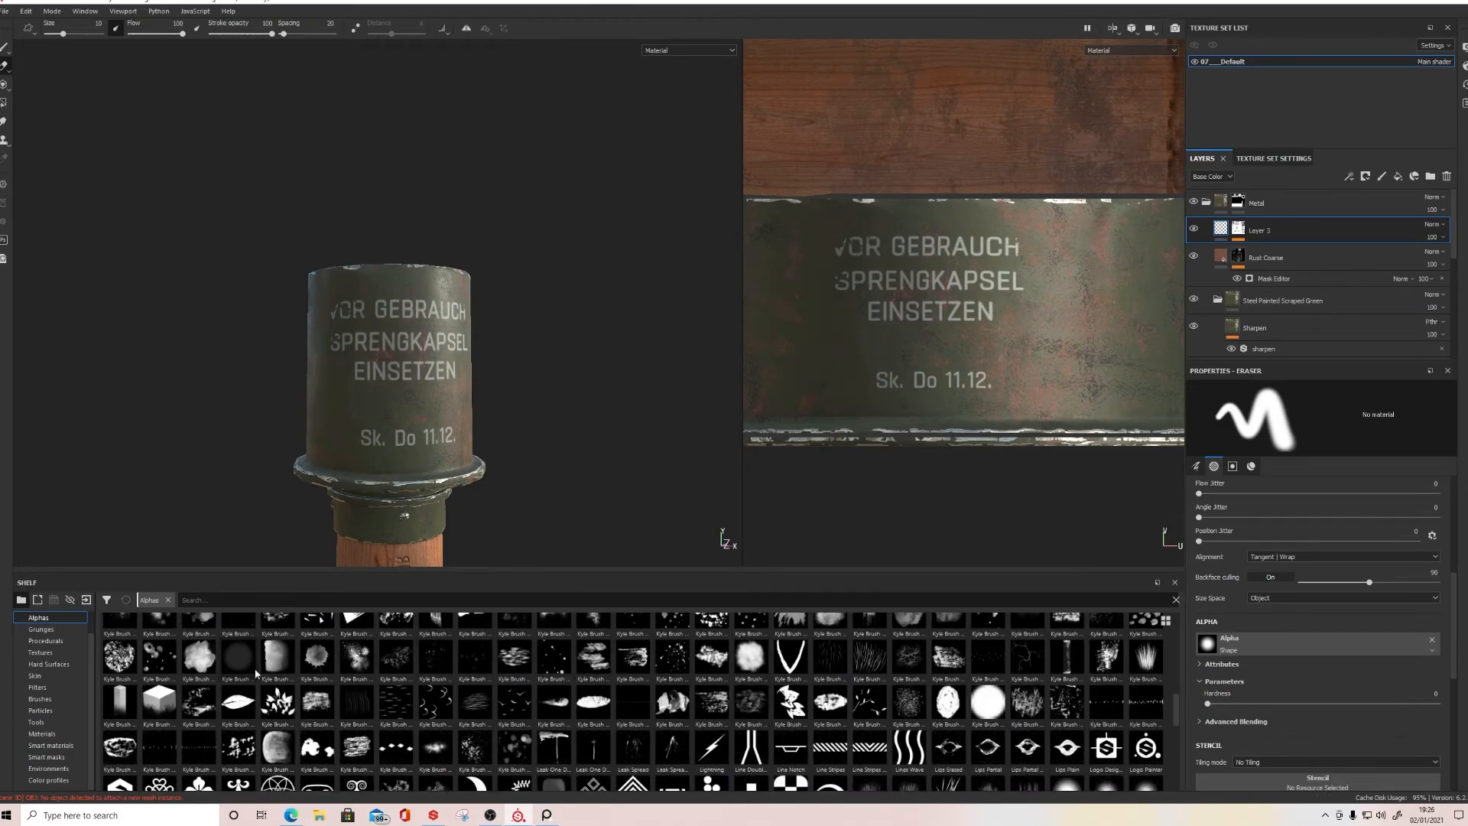
{"action": "scroll", "coordinate": [784, 691], "scroll_direction": "up", "scroll_amount": 3}
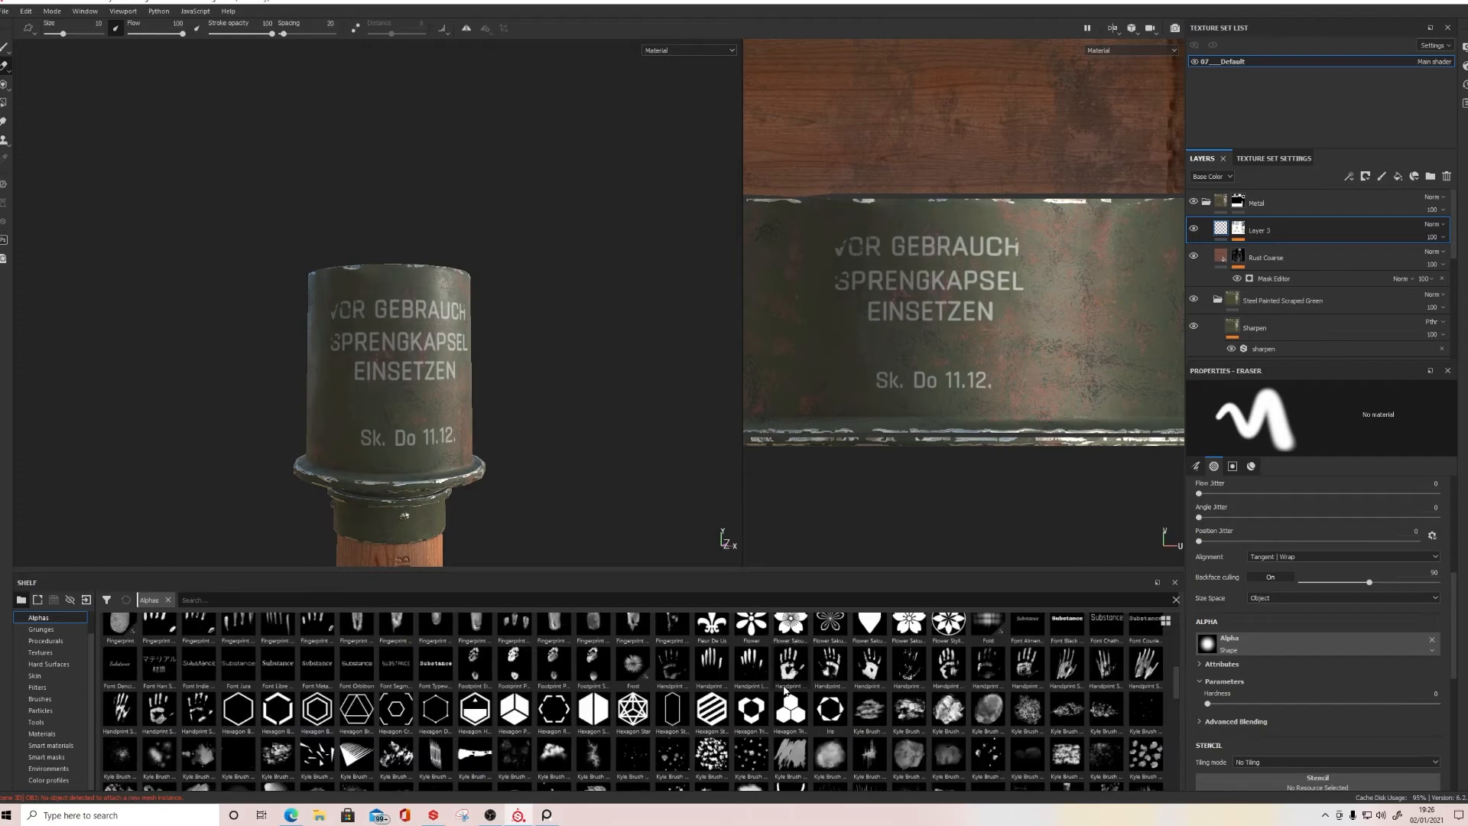
{"action": "left_click", "coordinate": [1033, 717]}
Step: Wear away parts of the EINSETZEN and Sk. Do 11.12. lines with the textured eraser, reducing its size to about 3.1
{"action": "scroll", "coordinate": [369, 411], "scroll_direction": "up", "scroll_amount": 4}
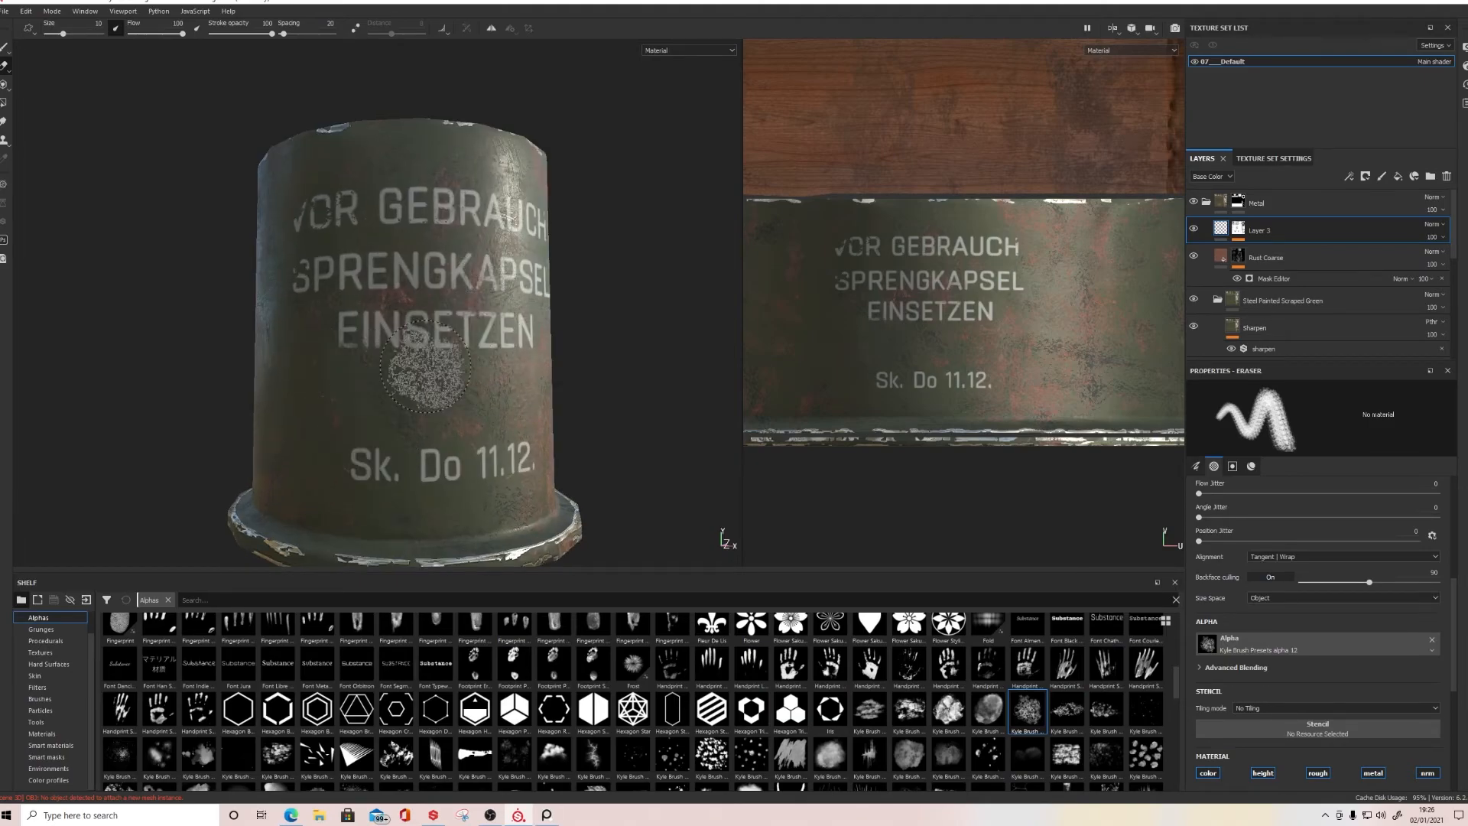
{"action": "left_click_drag", "start_coordinate": [528, 386], "coordinate": [472, 403], "text": "alt"}
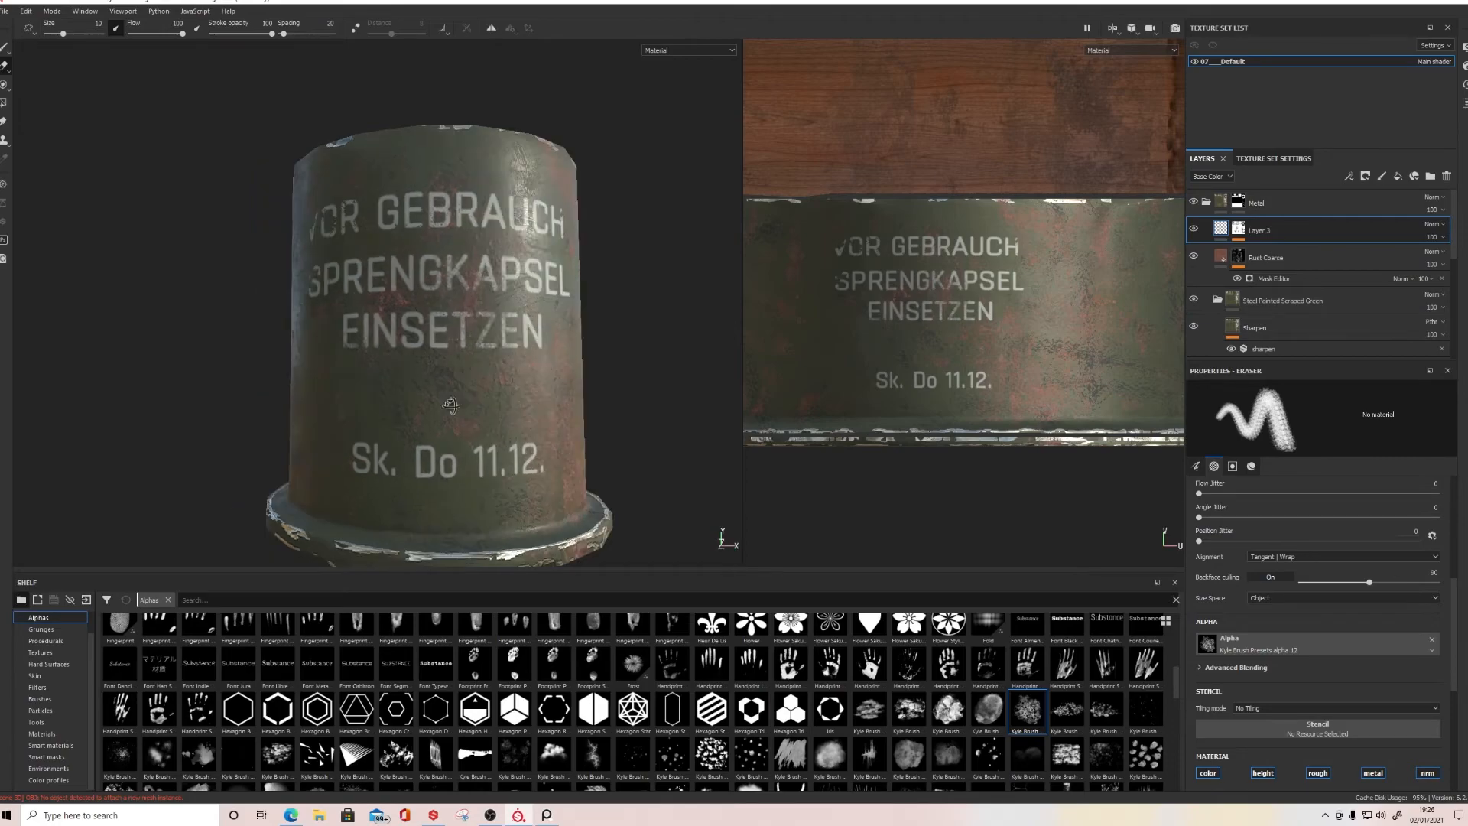
{"action": "scroll", "coordinate": [472, 403], "scroll_direction": "up", "scroll_amount": 3}
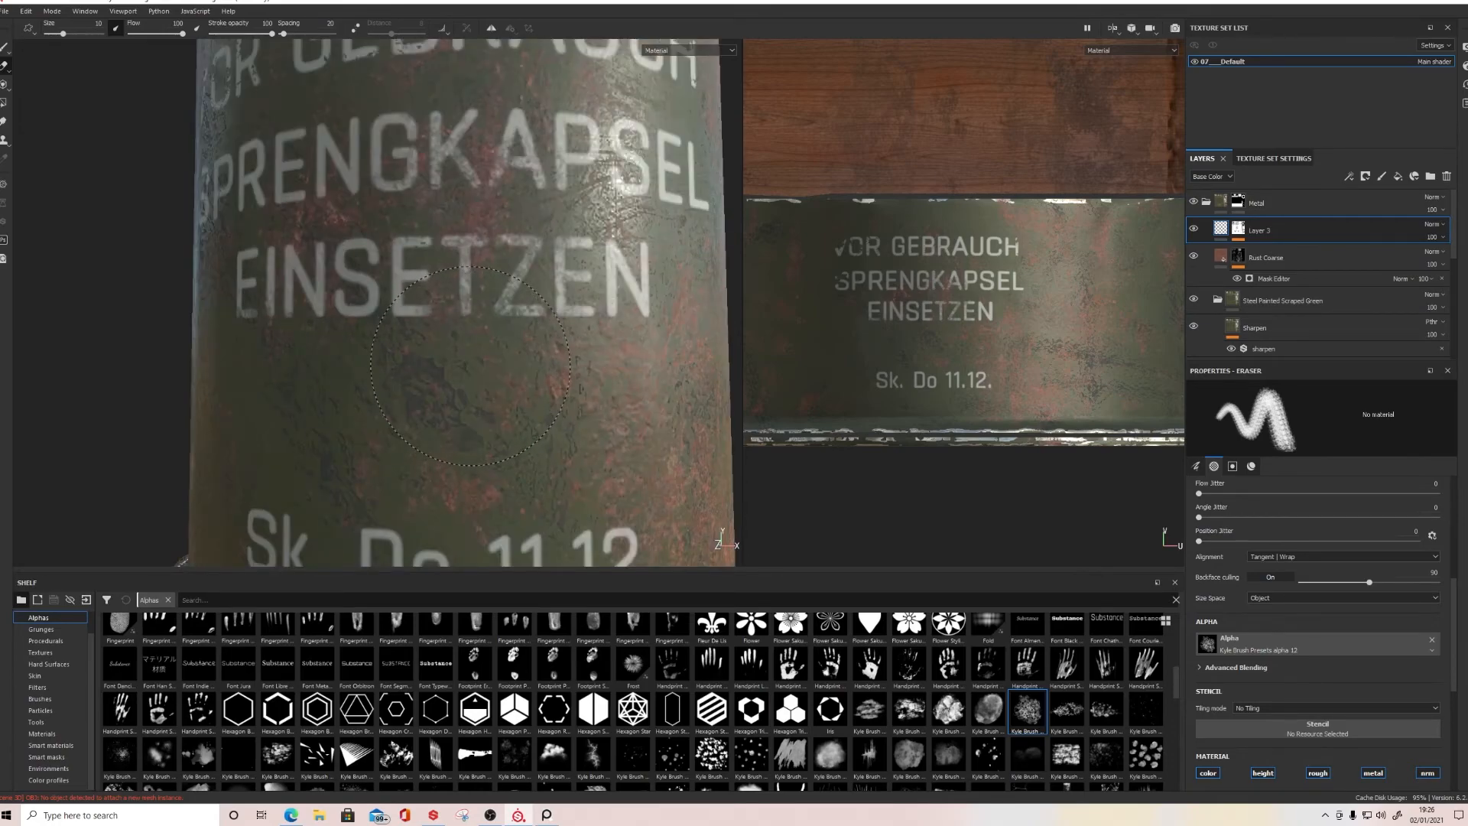
{"action": "mouse_move", "coordinate": [549, 442]}
{"action": "middle_mouse_down", "text": "alt"}
{"action": "mouse_move", "coordinate": [493, 528]}
{"action": "mouse_move", "coordinate": [481, 358]}
{"action": "middle_mouse_up", "text": "alt"}
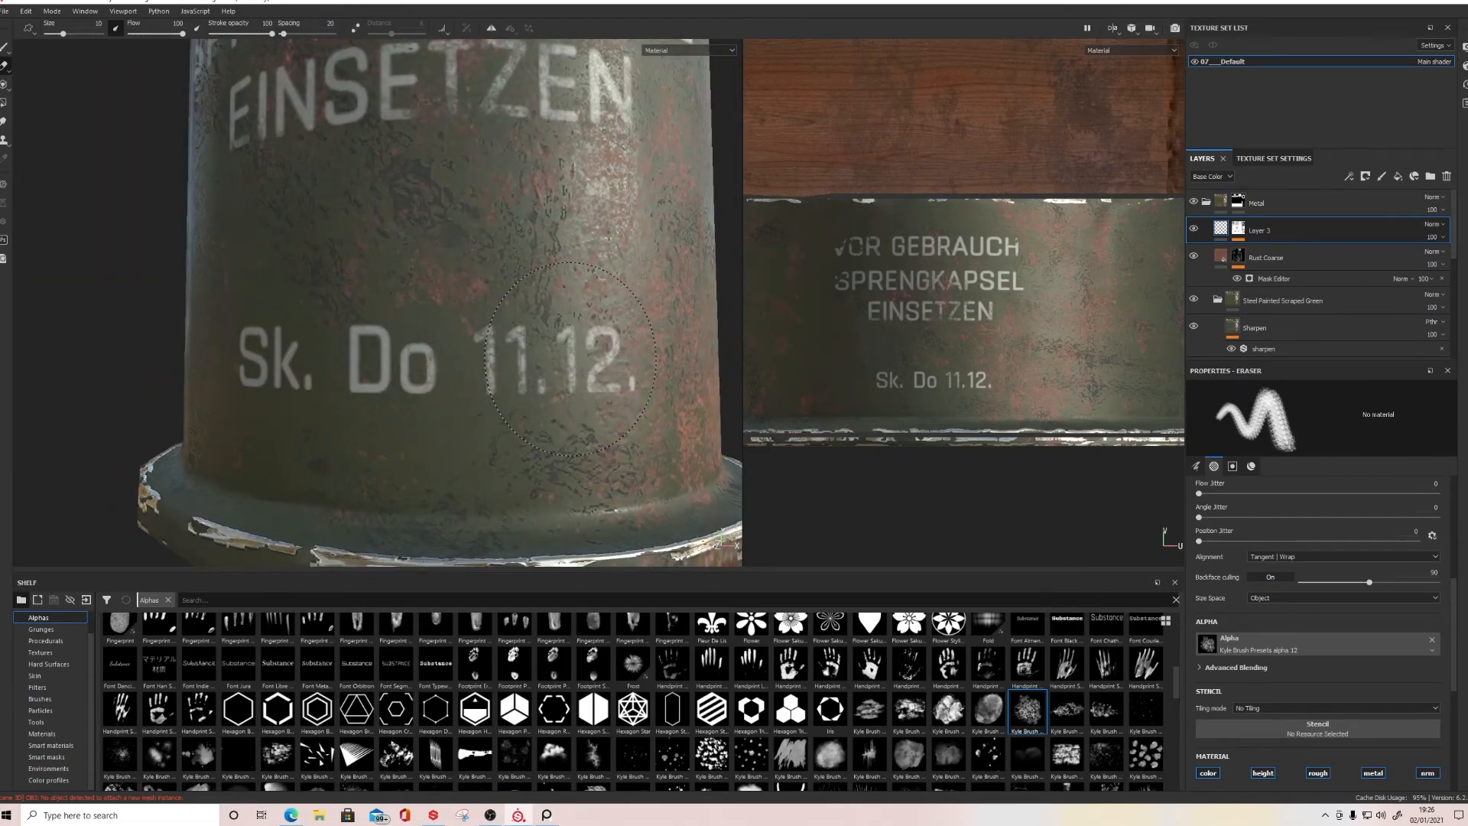
{"action": "left_click_drag", "start_coordinate": [201, 415], "coordinate": [290, 415], "text": "alt"}
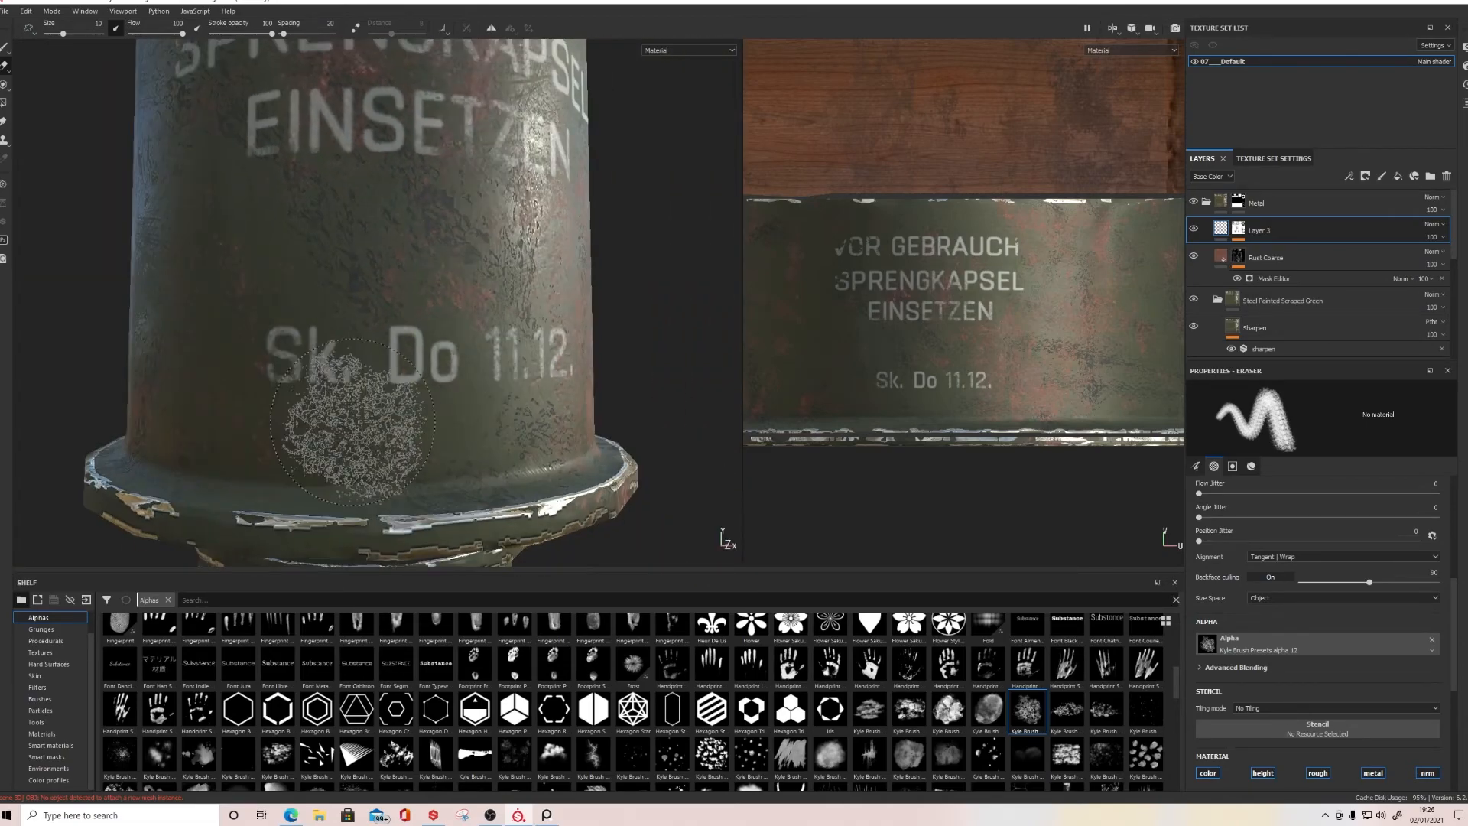
{"action": "right_click_drag", "start_coordinate": [388, 416], "coordinate": [393, 383], "text": "ctrl"}
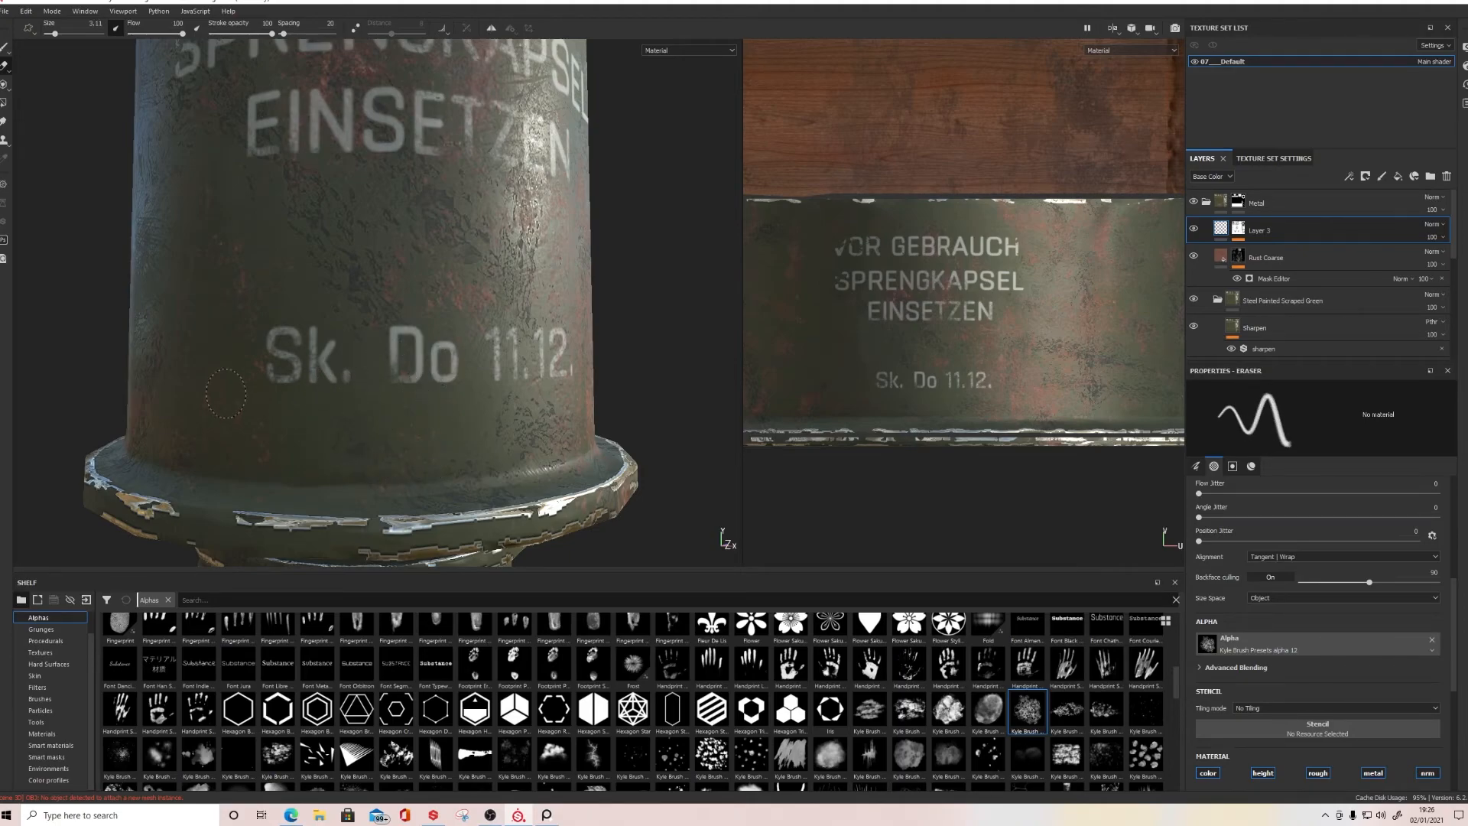
{"action": "scroll", "coordinate": [374, 260], "scroll_direction": "down", "scroll_amount": 3}
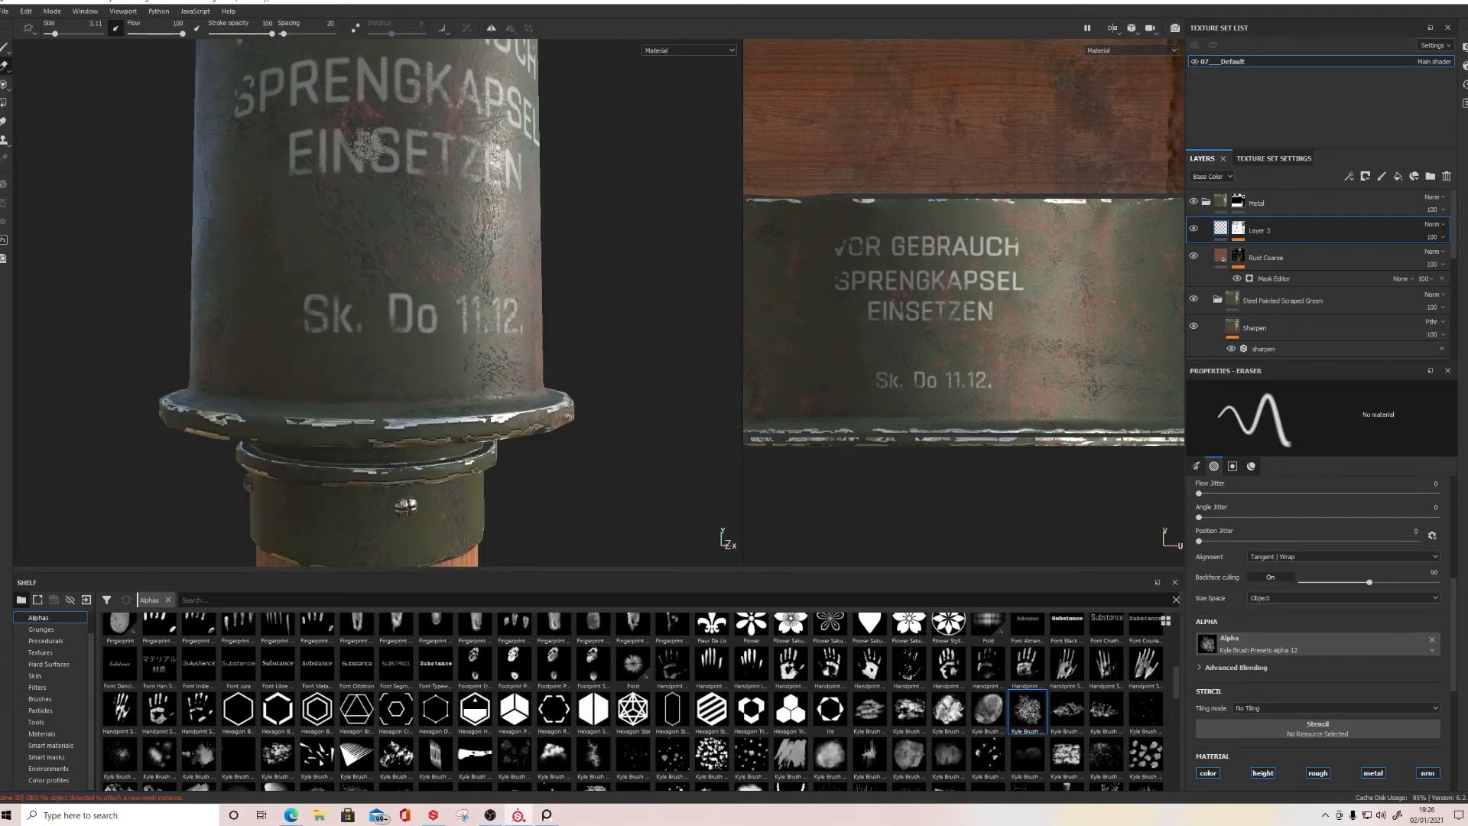
{"action": "left_click_drag", "start_coordinate": [376, 218], "coordinate": [356, 192], "text": "alt"}
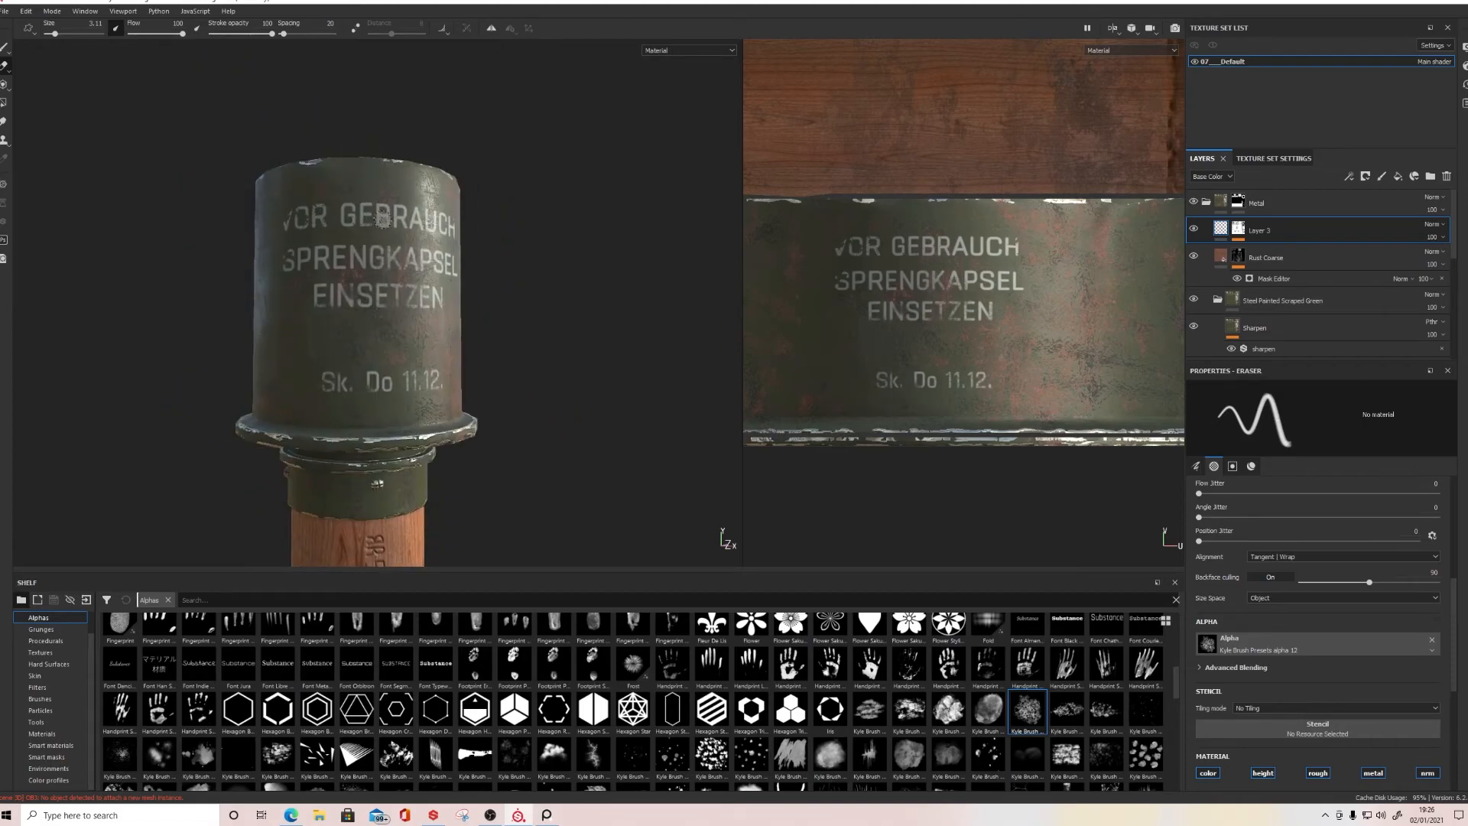
Step: Enlarge the eraser to about 8, lightly wear the stamped lettering further, and check the grenade as a whole
{"action": "key", "text": "bracketright"}
{"action": "key", "text": "bracketright"}
{"action": "key", "text": "bracketright"}
{"action": "key", "text": "bracketright"}
{"action": "key", "text": "bracketright"}
{"action": "key", "text": "bracketright"}
{"action": "key", "text": "bracketright"}
{"action": "key", "text": "bracketright"}
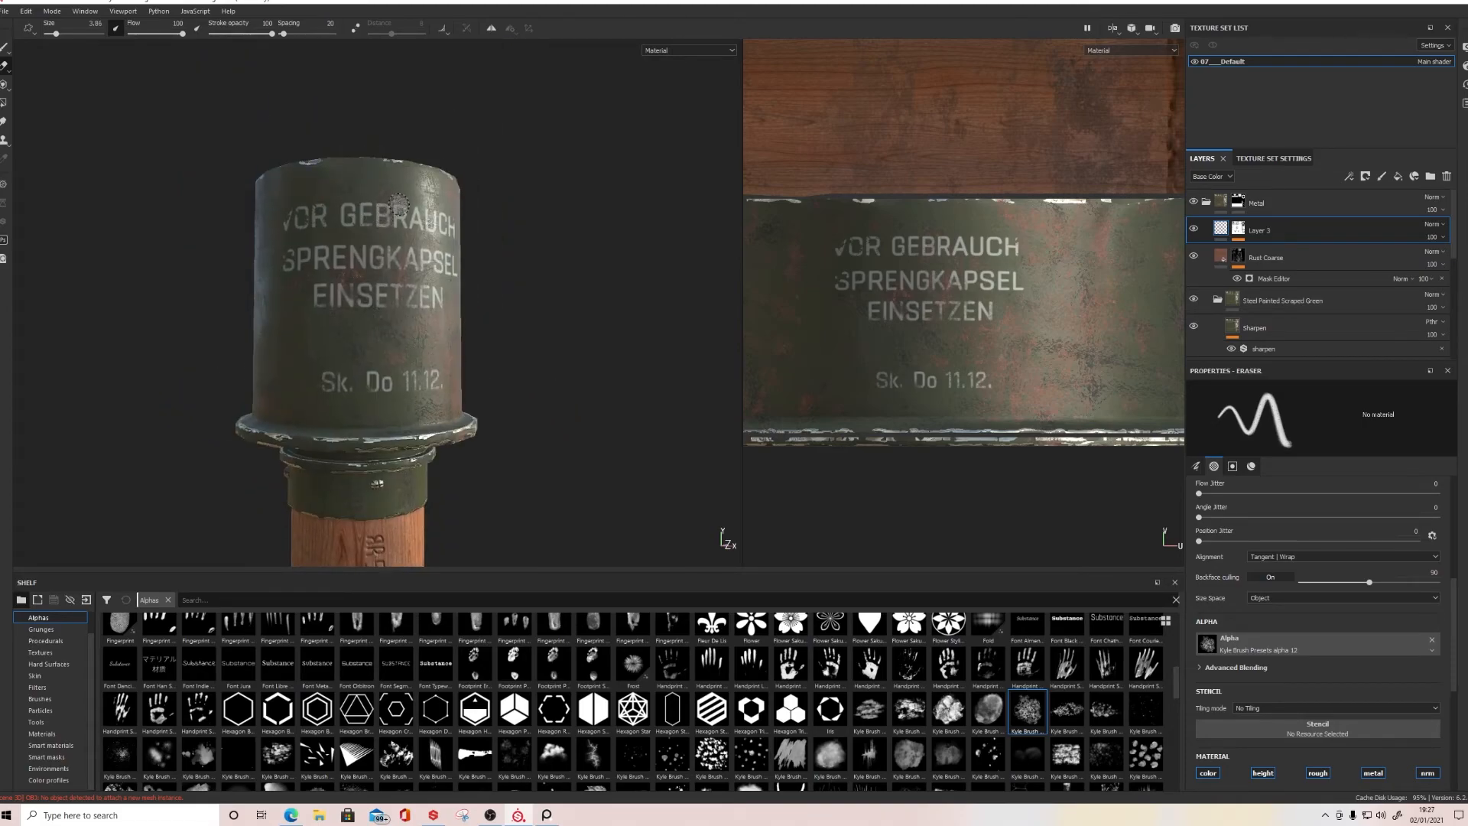
{"action": "scroll", "coordinate": [369, 315], "scroll_direction": "down", "scroll_amount": 5}
{"action": "left_click_drag", "start_coordinate": [497, 338], "coordinate": [709, 395], "text": "alt"}
{"action": "scroll", "coordinate": [309, 311], "scroll_direction": "up", "scroll_amount": 6}
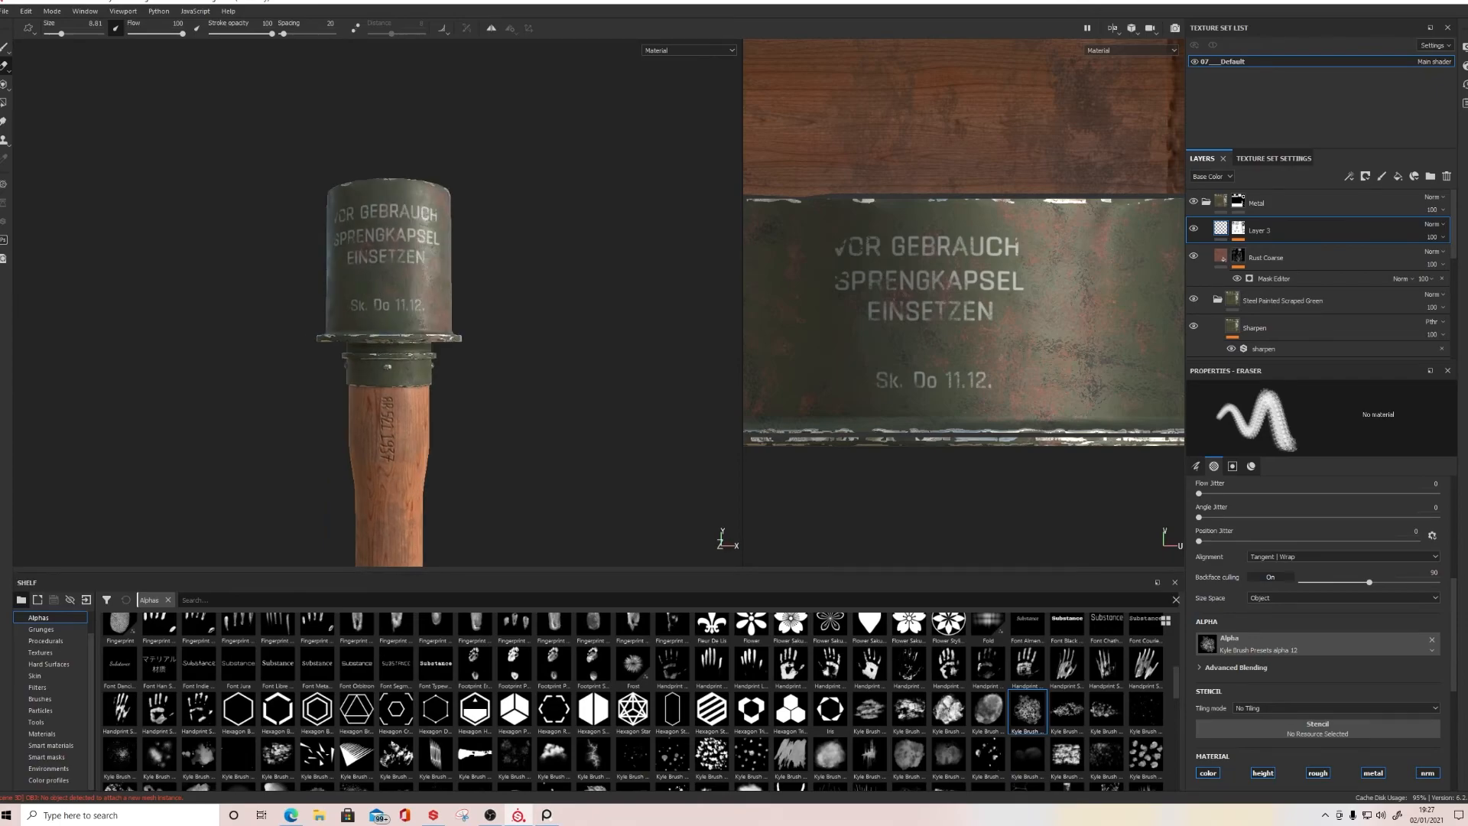
Step: Raise the texture set's resolution to 4096
{"action": "scroll", "coordinate": [370, 292], "scroll_direction": "down", "scroll_amount": 5}
{"action": "left_click_drag", "start_coordinate": [485, 275], "coordinate": [420, 338], "text": "alt"}
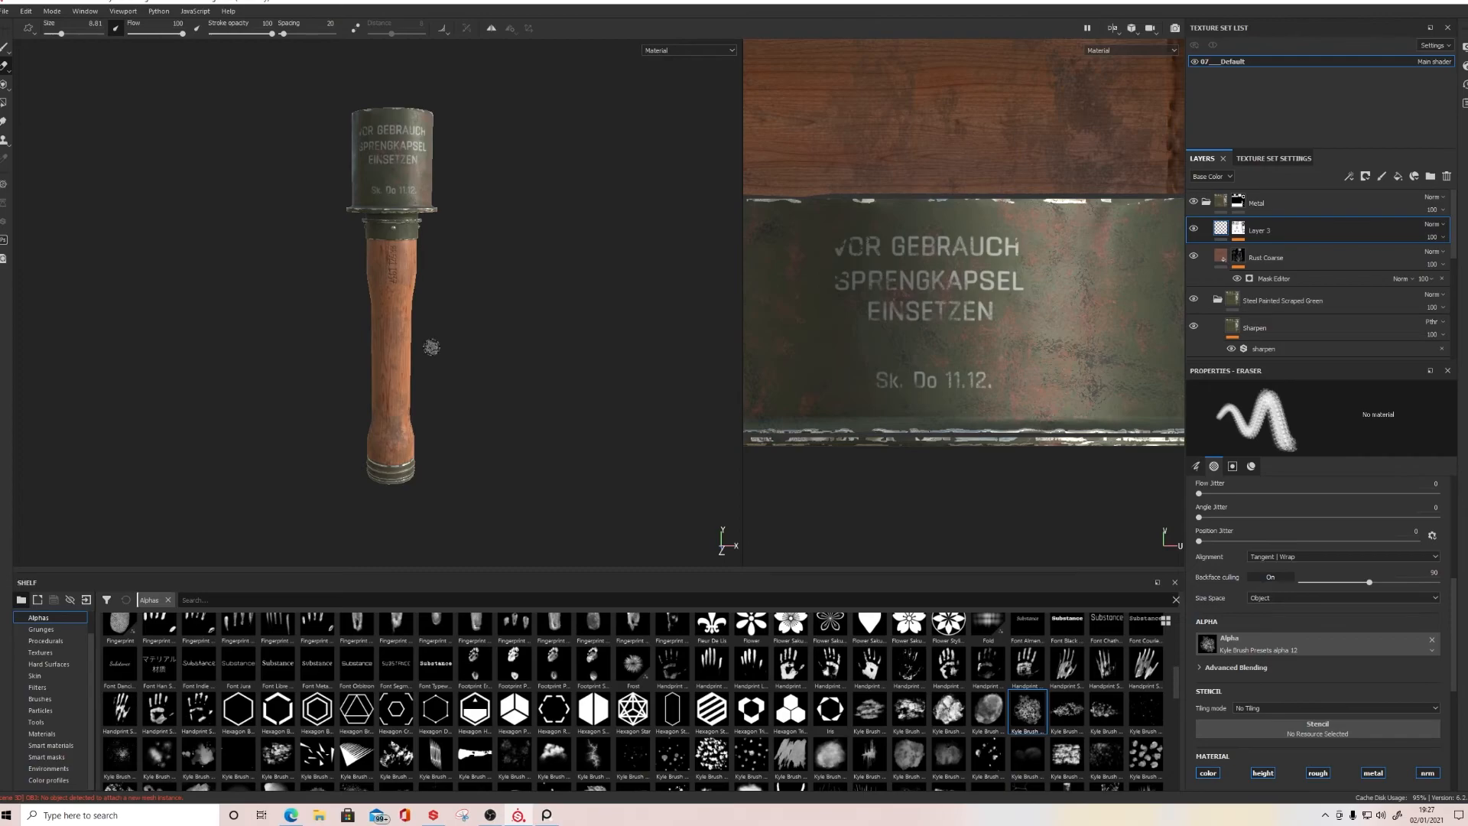
{"action": "left_click", "coordinate": [1252, 161]}
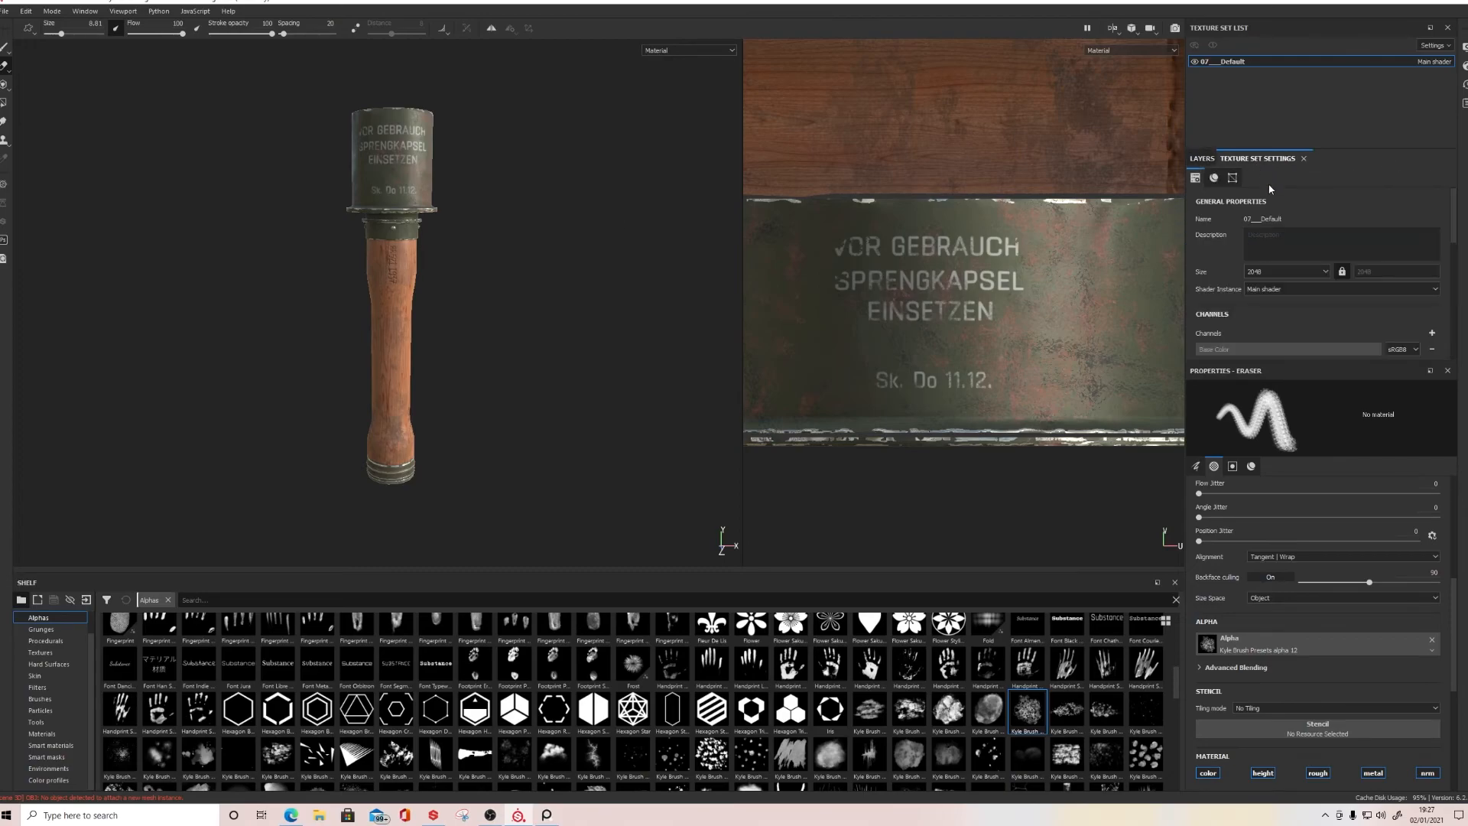
{"action": "left_click", "coordinate": [1284, 272]}
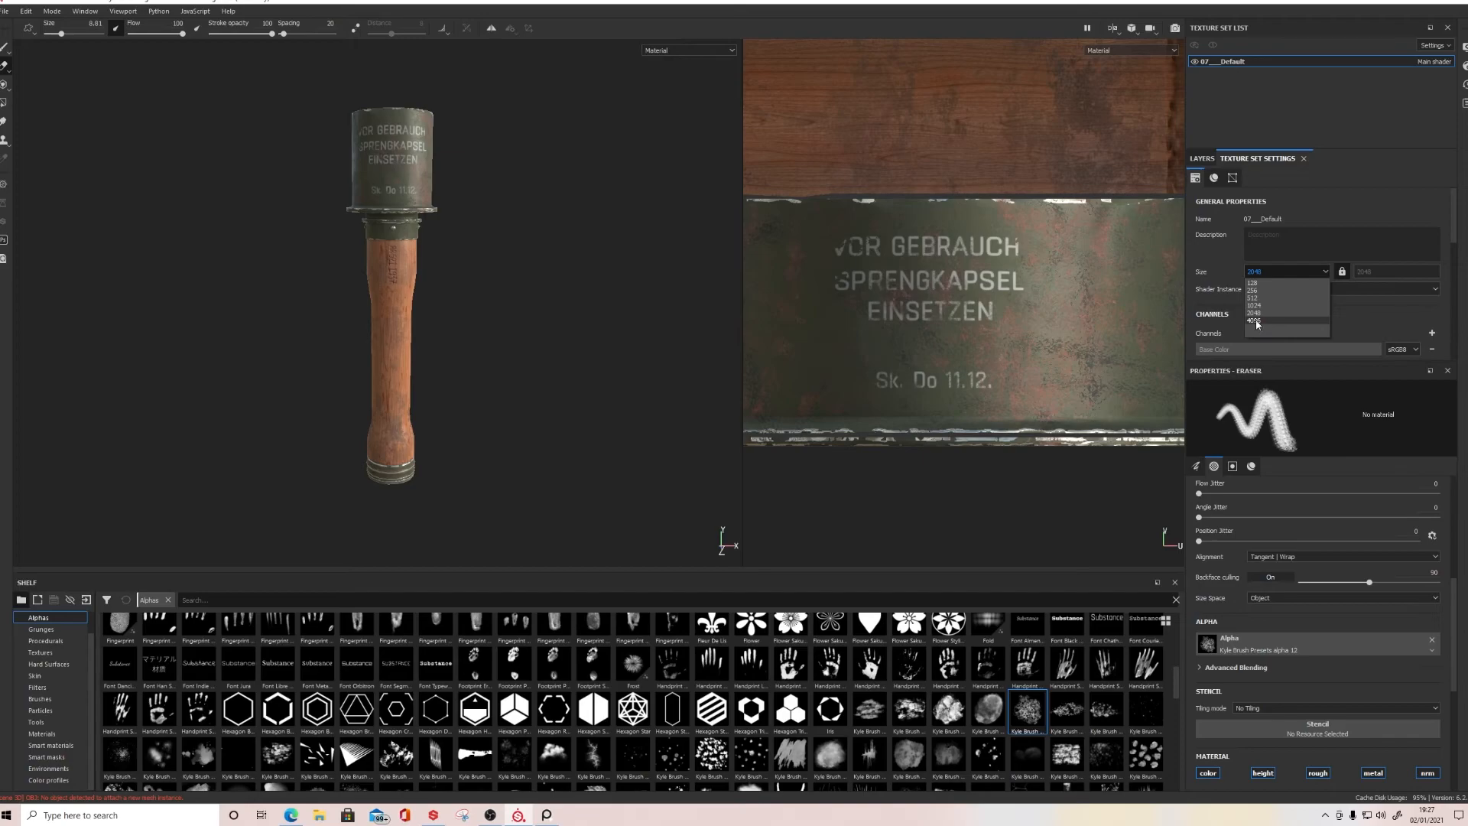
{"action": "left_click", "coordinate": [1256, 321]}
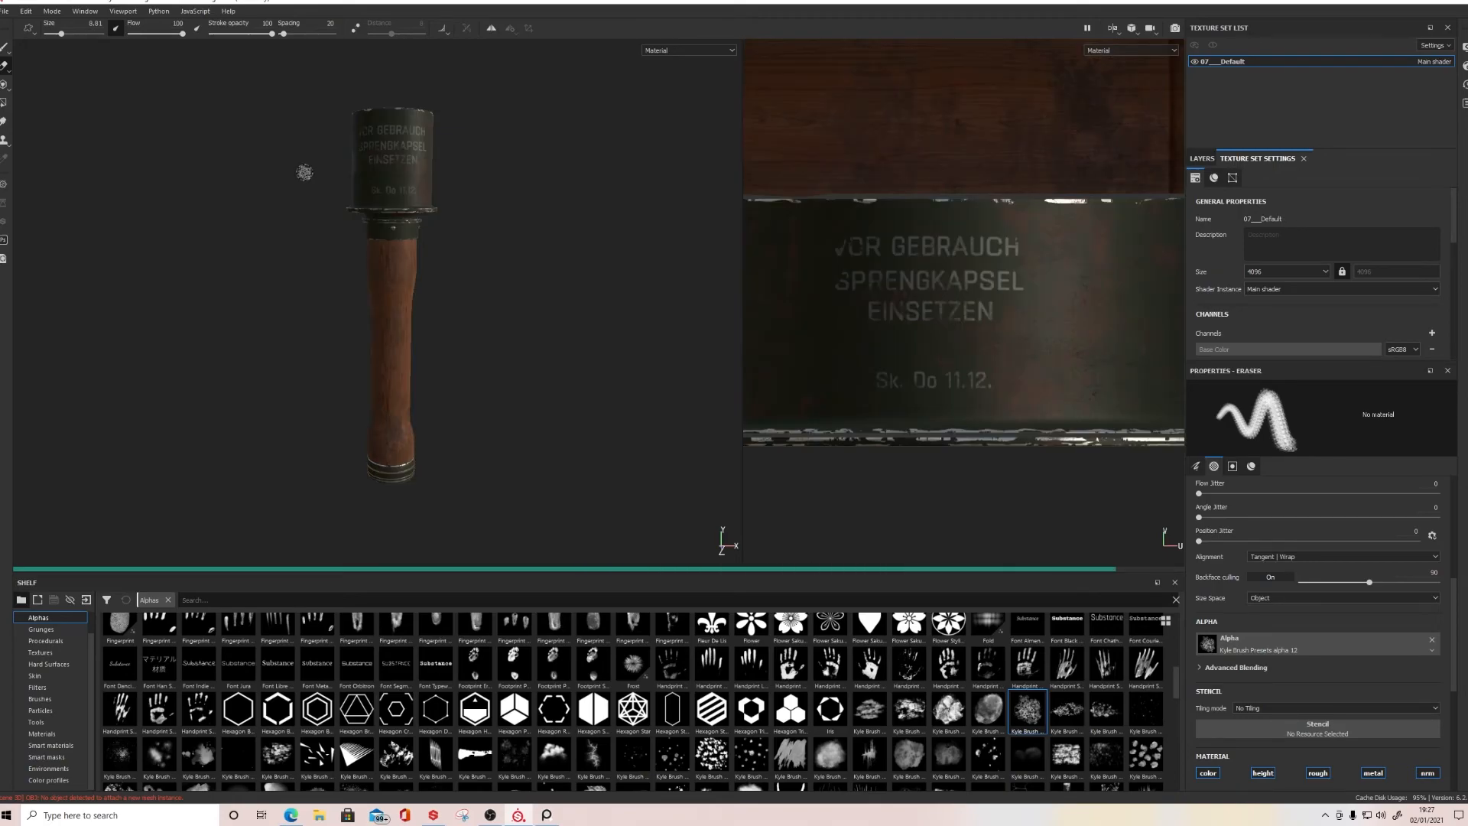
Step: Examine the grenade's wood grain, engraved handle lettering, metal edges and stamped head text up close and as a whole
{"action": "left_click_drag", "start_coordinate": [475, 210], "coordinate": [518, 215], "text": "alt"}
{"action": "scroll", "coordinate": [474, 214], "scroll_direction": "up", "scroll_amount": 6}
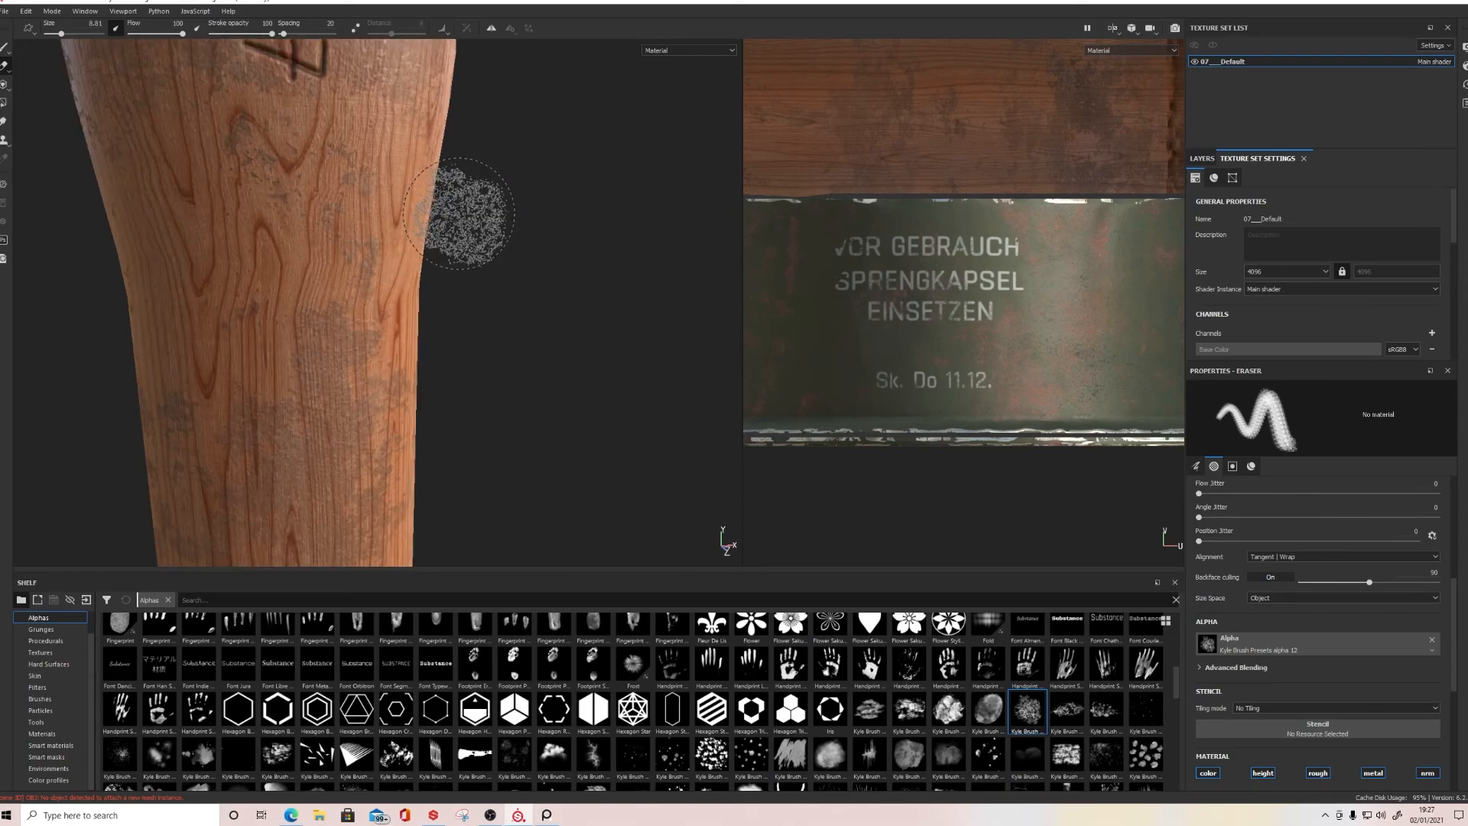
{"action": "middle_click_drag", "start_coordinate": [515, 219], "coordinate": [587, 372], "text": "alt"}
{"action": "middle_click_drag", "start_coordinate": [592, 92], "coordinate": [597, 324], "text": "alt"}
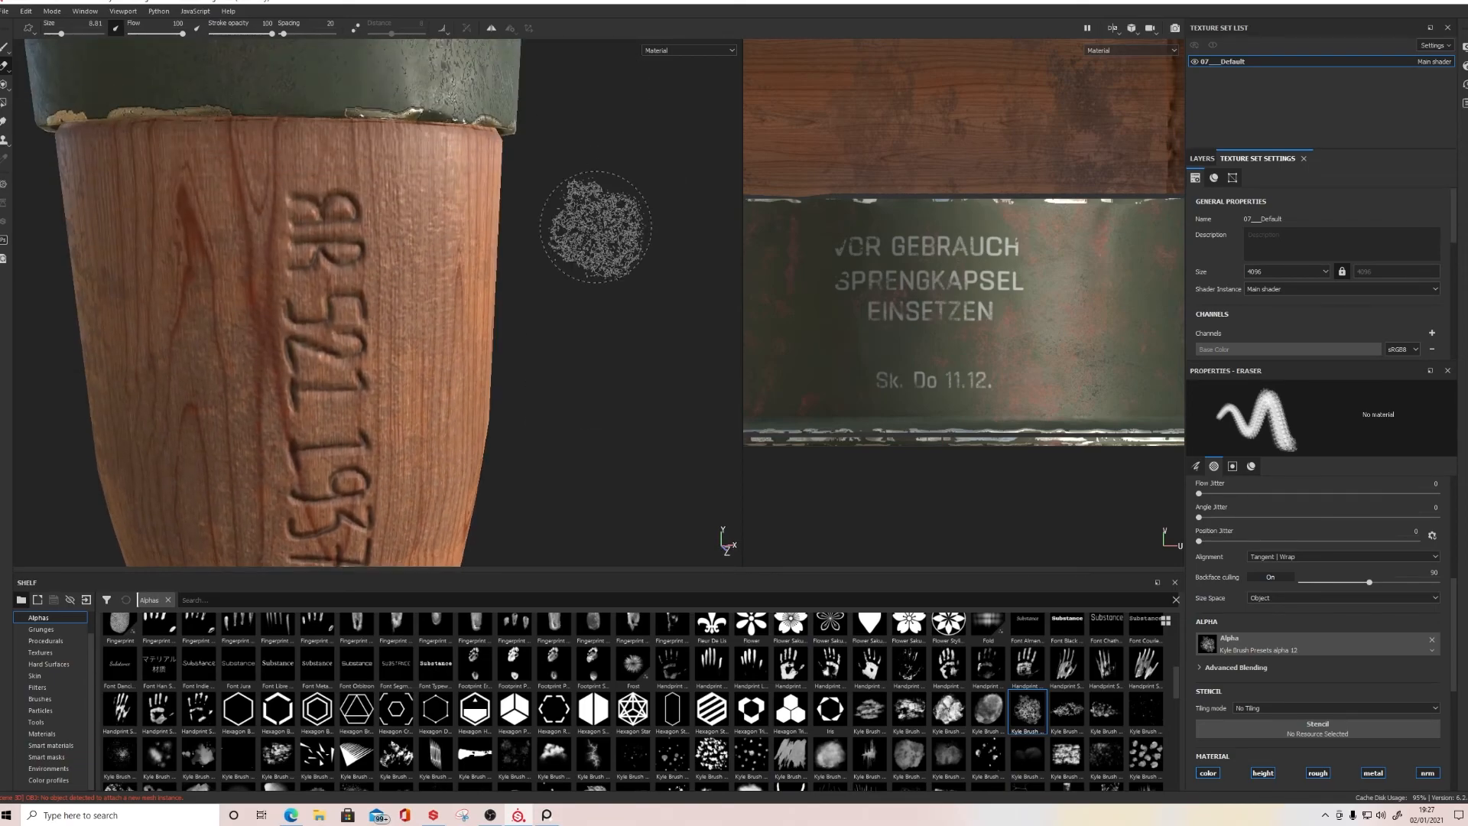
{"action": "scroll", "coordinate": [599, 230], "scroll_direction": "down", "scroll_amount": 4}
{"action": "middle_click_drag", "start_coordinate": [574, 57], "coordinate": [600, 234], "text": "alt"}
{"action": "left_click_drag", "start_coordinate": [607, 393], "coordinate": [641, 363], "text": "alt"}
{"action": "scroll", "coordinate": [641, 363], "scroll_direction": "down", "scroll_amount": 4}
{"action": "middle_click_drag", "start_coordinate": [622, 209], "coordinate": [611, 282], "text": "alt"}
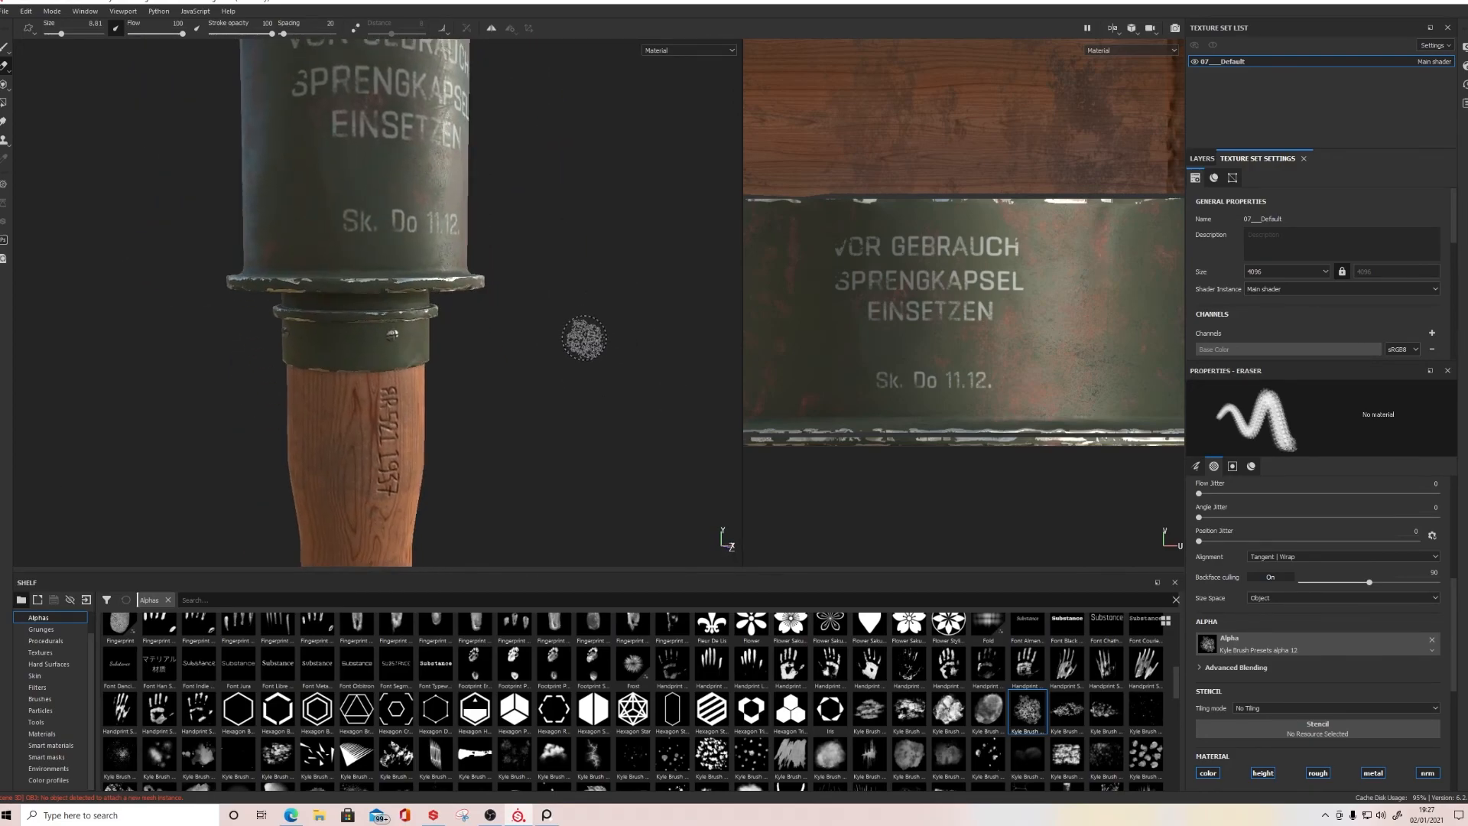
{"action": "scroll", "coordinate": [501, 298], "scroll_direction": "up", "scroll_amount": 2}
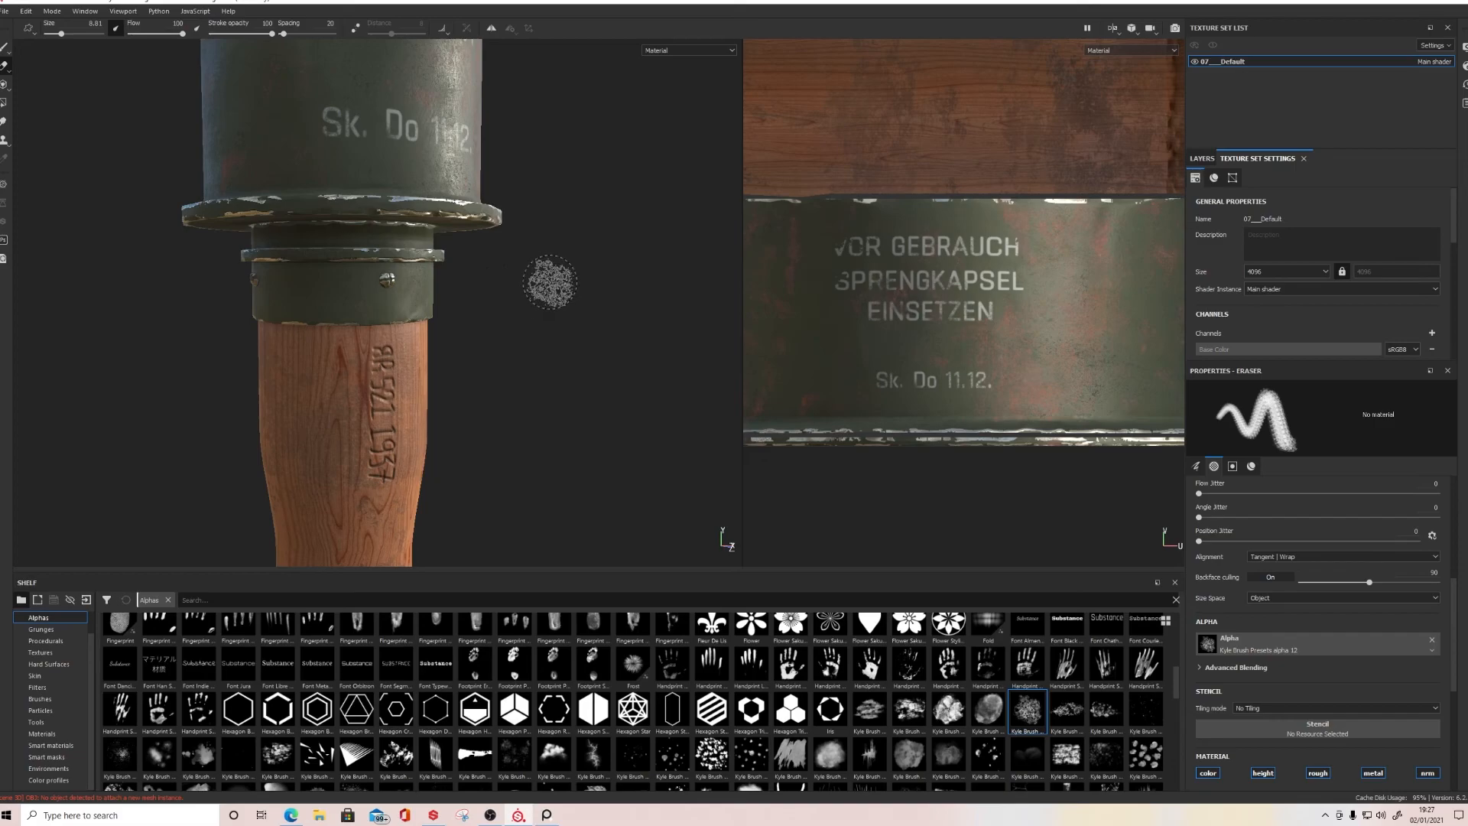
{"action": "middle_click_drag", "start_coordinate": [550, 282], "coordinate": [586, 461], "text": "alt"}
{"action": "scroll", "coordinate": [588, 462], "scroll_direction": "down", "scroll_amount": 4}
{"action": "left_click_drag", "start_coordinate": [508, 279], "coordinate": [673, 341], "text": "alt"}
{"action": "left_click_drag", "start_coordinate": [486, 330], "coordinate": [516, 315], "text": "alt"}
{"action": "middle_click_drag", "start_coordinate": [562, 351], "coordinate": [524, 285], "text": "alt"}
{"action": "right_click_drag", "start_coordinate": [524, 286], "coordinate": [503, 289], "text": "alt"}
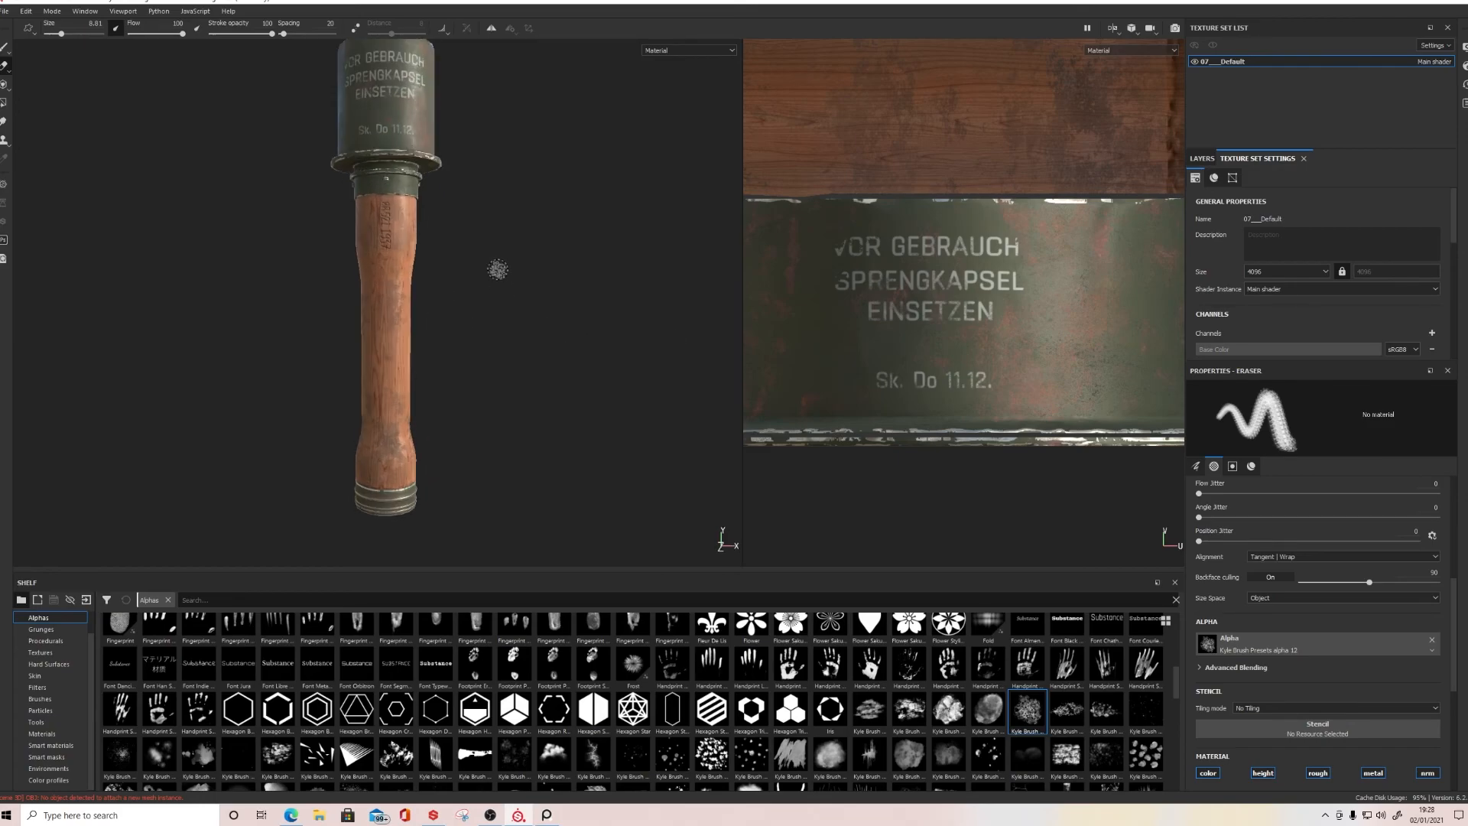
{"action": "middle_click_drag", "start_coordinate": [498, 269], "coordinate": [506, 298], "text": "alt"}
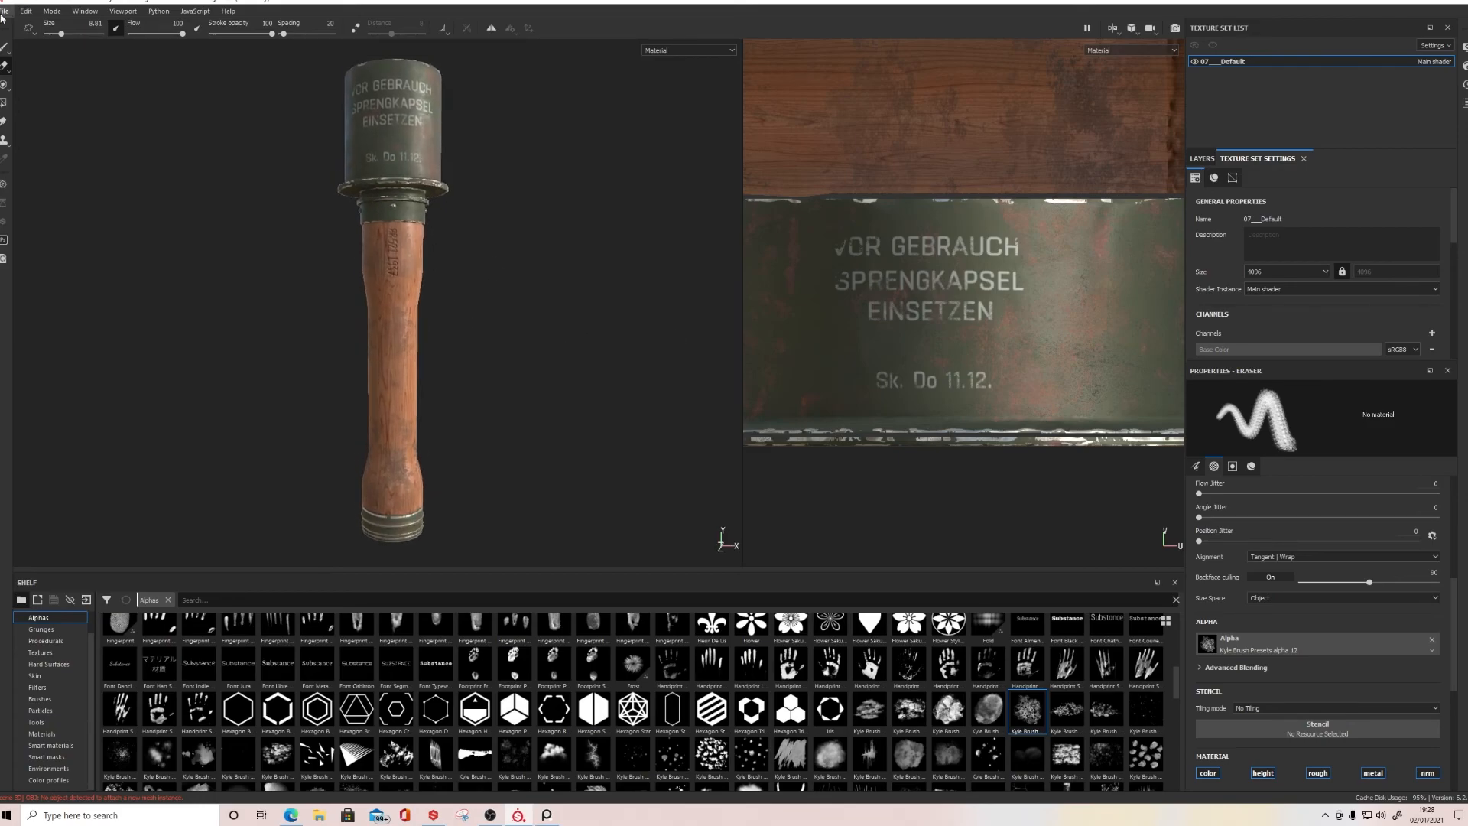
Step: Start a texture export and browse to the German Grenade folder for the output directory
{"action": "left_click", "coordinate": [3, 11]}
{"action": "left_click", "coordinate": [39, 215]}
{"action": "left_click", "coordinate": [967, 258]}
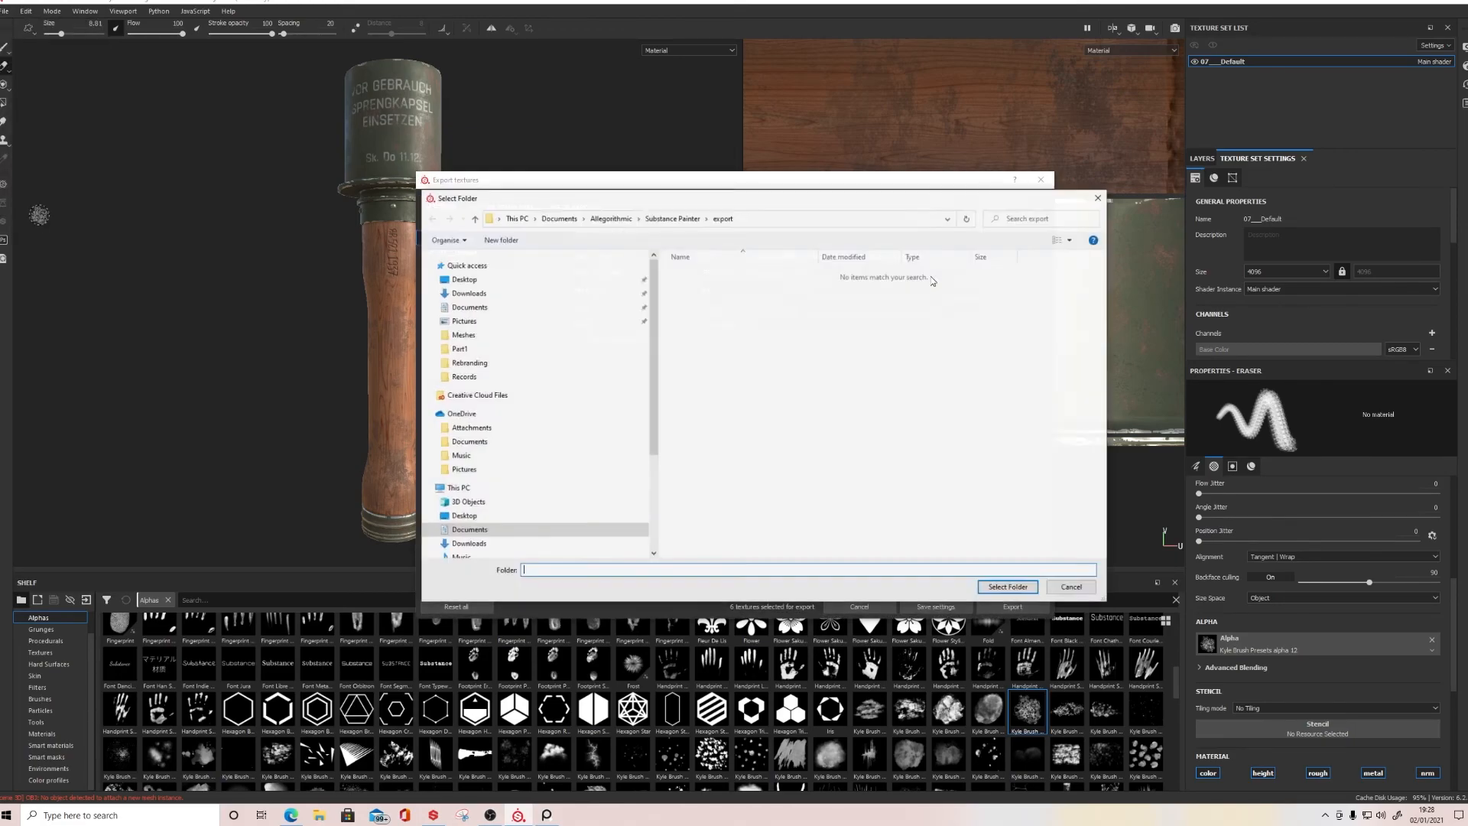
{"action": "left_click", "coordinate": [468, 335]}
{"action": "left_click", "coordinate": [804, 219]}
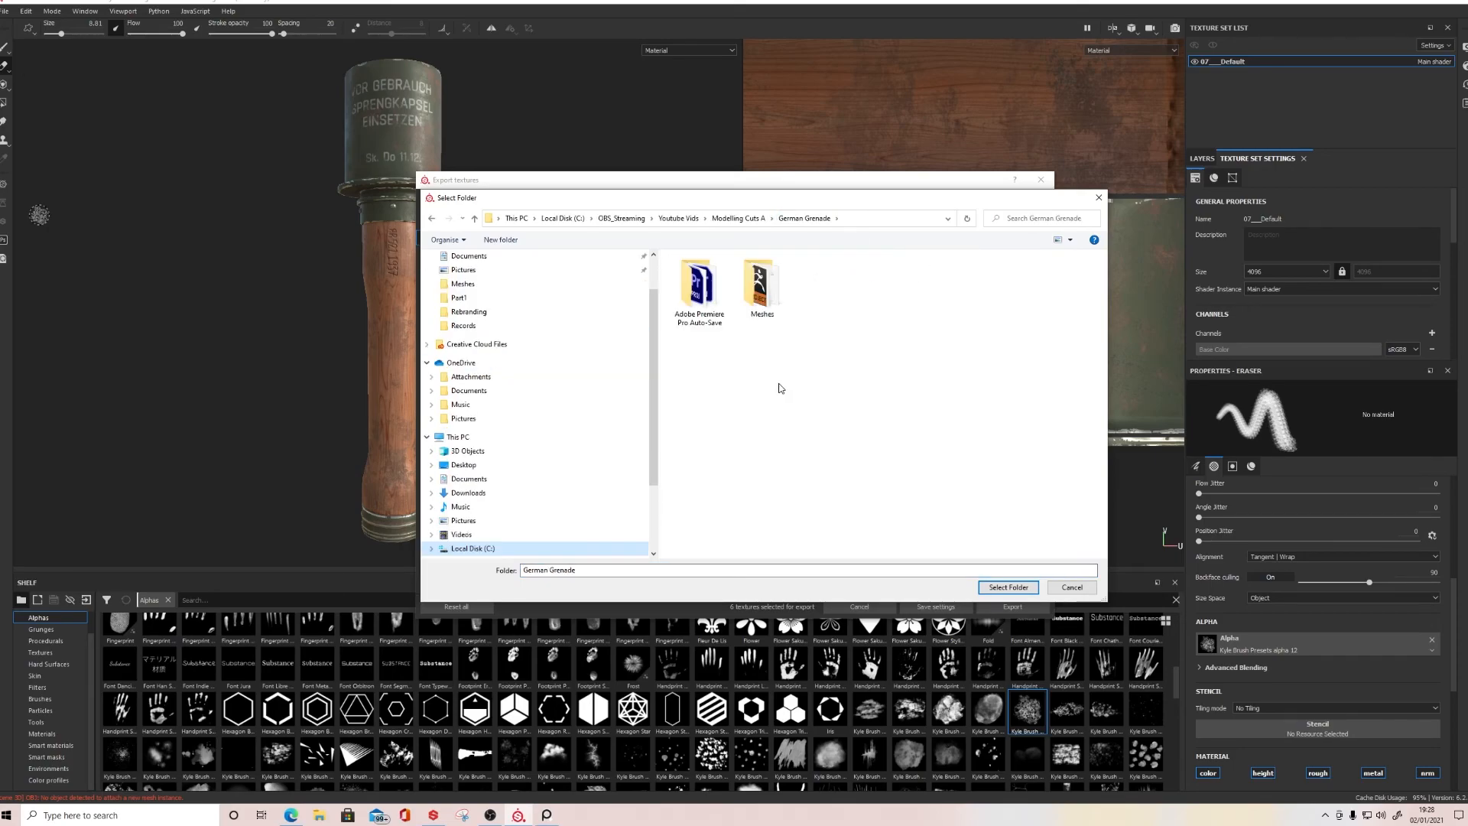
Step: Create a folder named Textures inside German Grenade and choose it as the export directory
{"action": "right_click", "coordinate": [820, 289]}
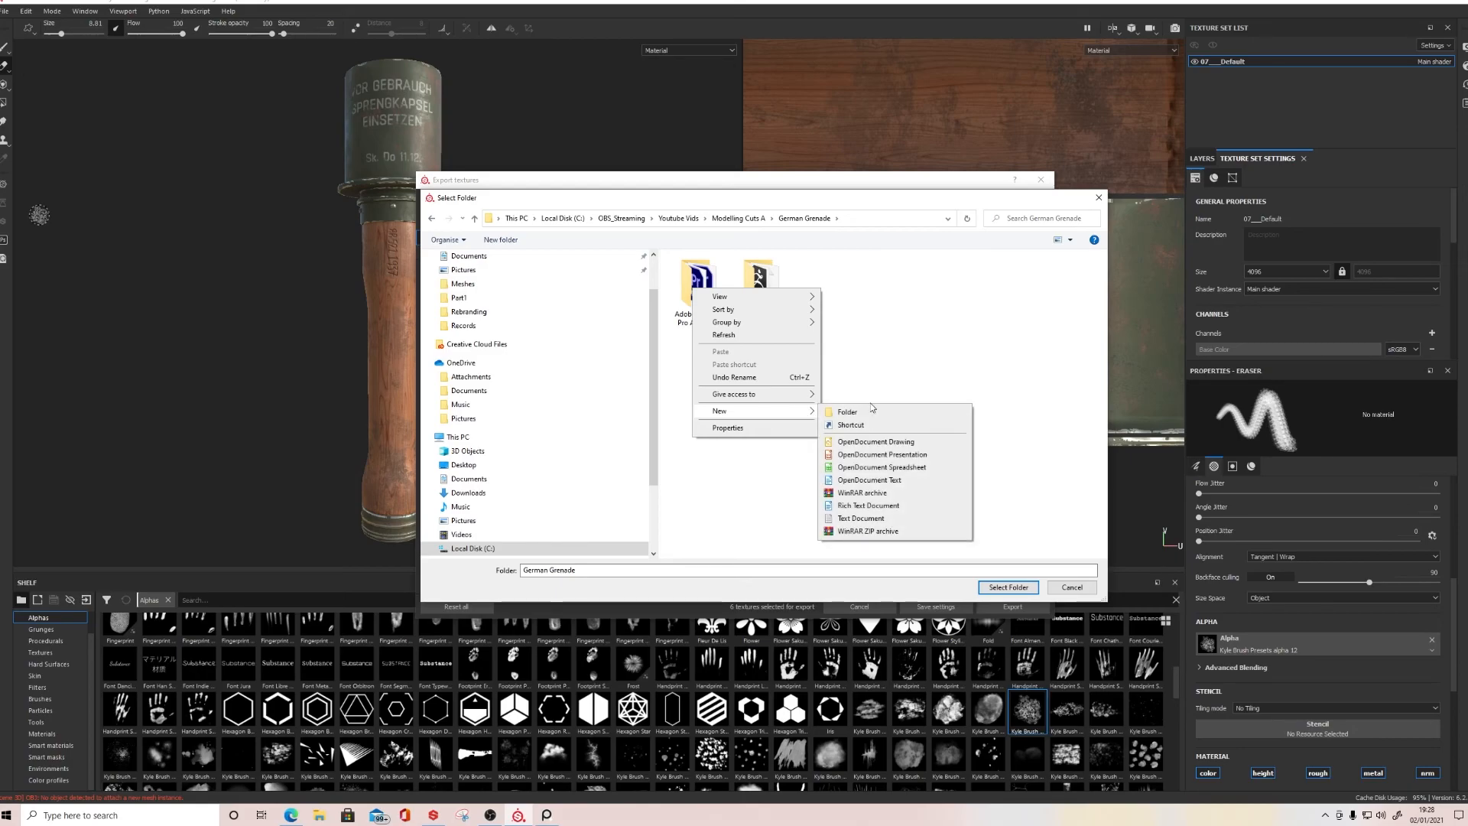
{"action": "left_click", "coordinate": [874, 410]}
{"action": "type", "text": "Te"}
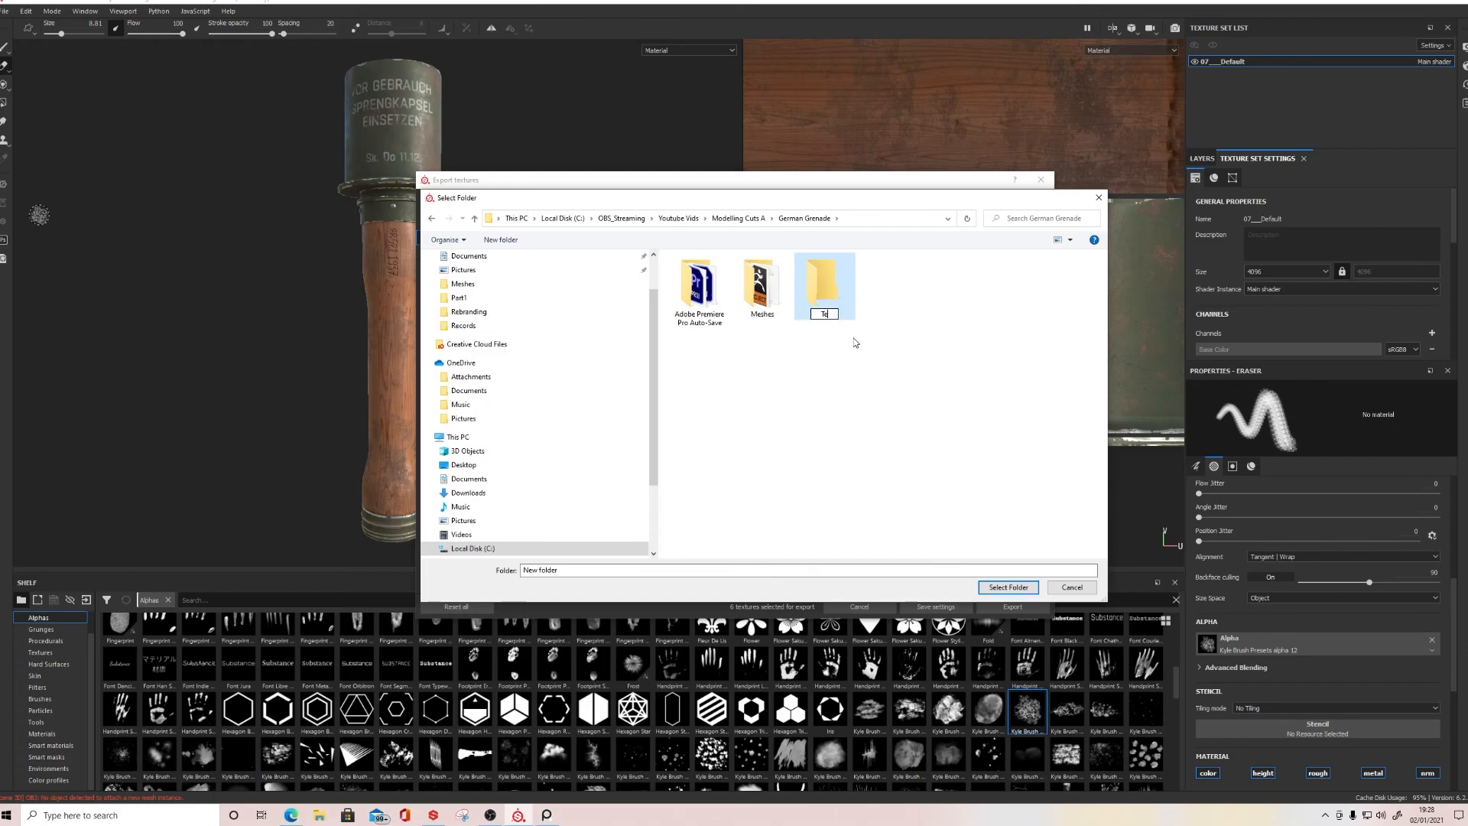
{"action": "key", "text": "Return"}
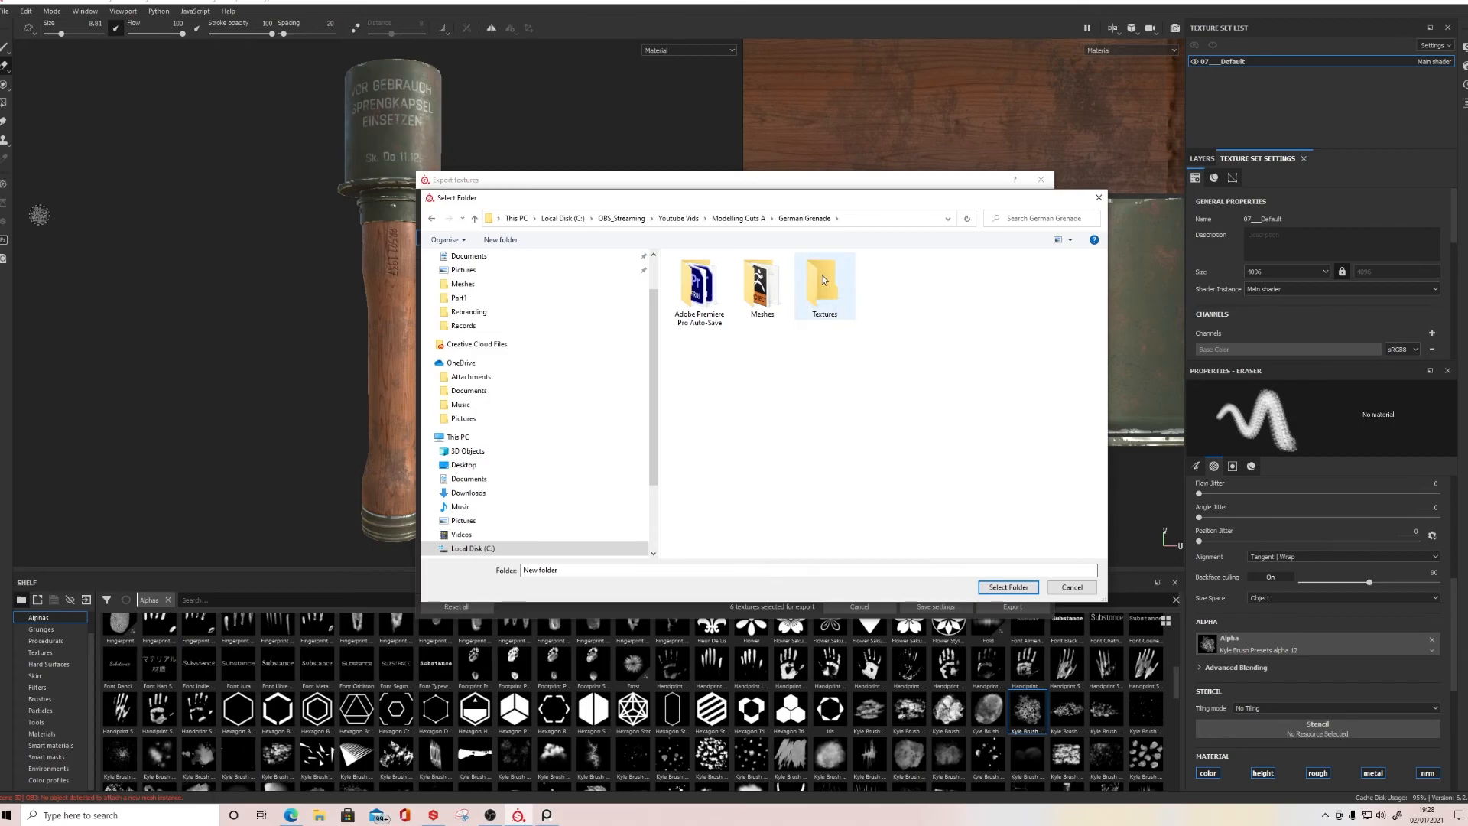
{"action": "double_click", "coordinate": [822, 275]}
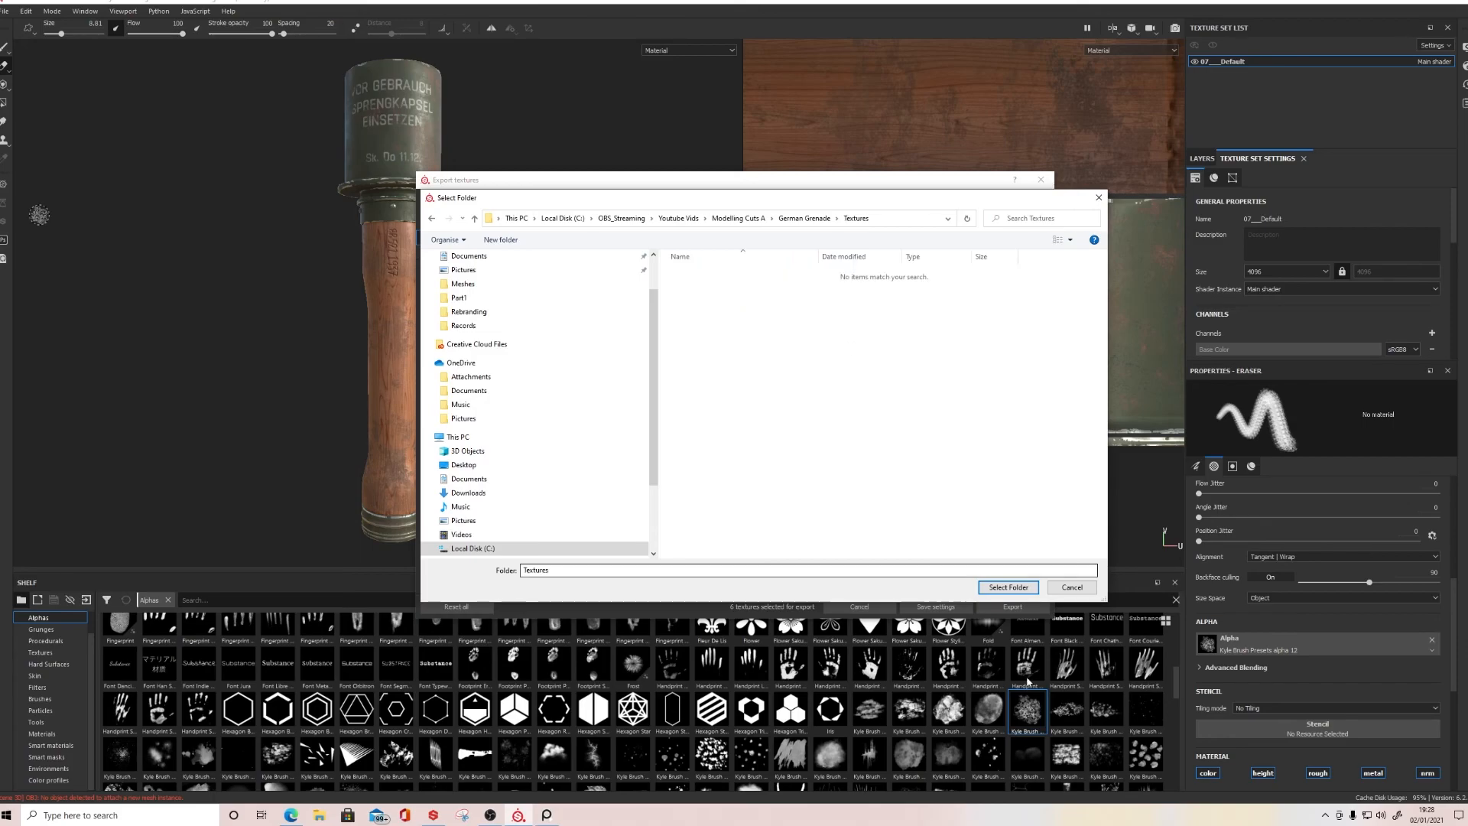
{"action": "left_click", "coordinate": [1011, 589]}
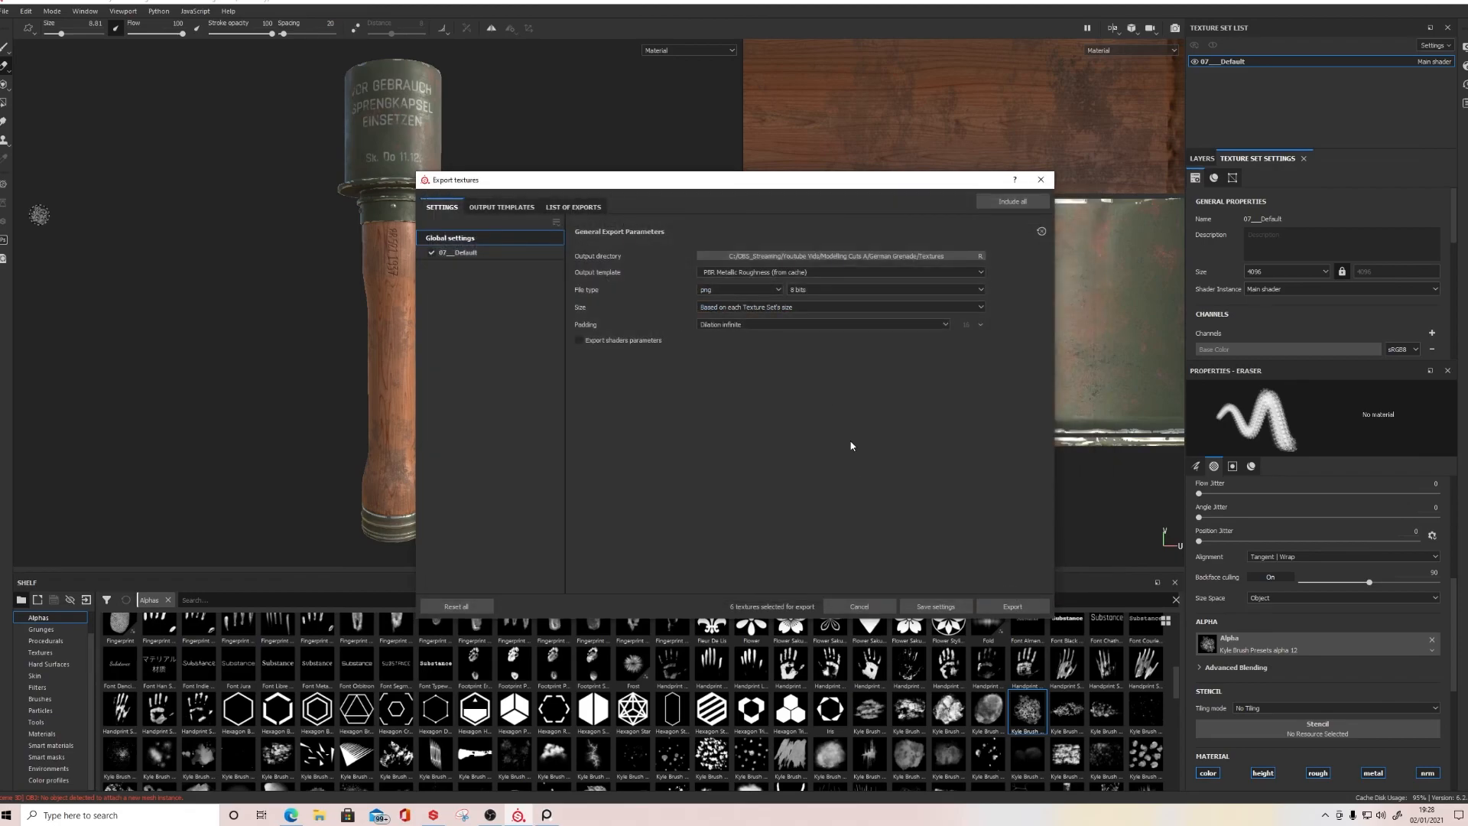
Step: Export the texture maps as 8-bit png files, open the output directory and close the export dialog
{"action": "left_click", "coordinate": [753, 289]}
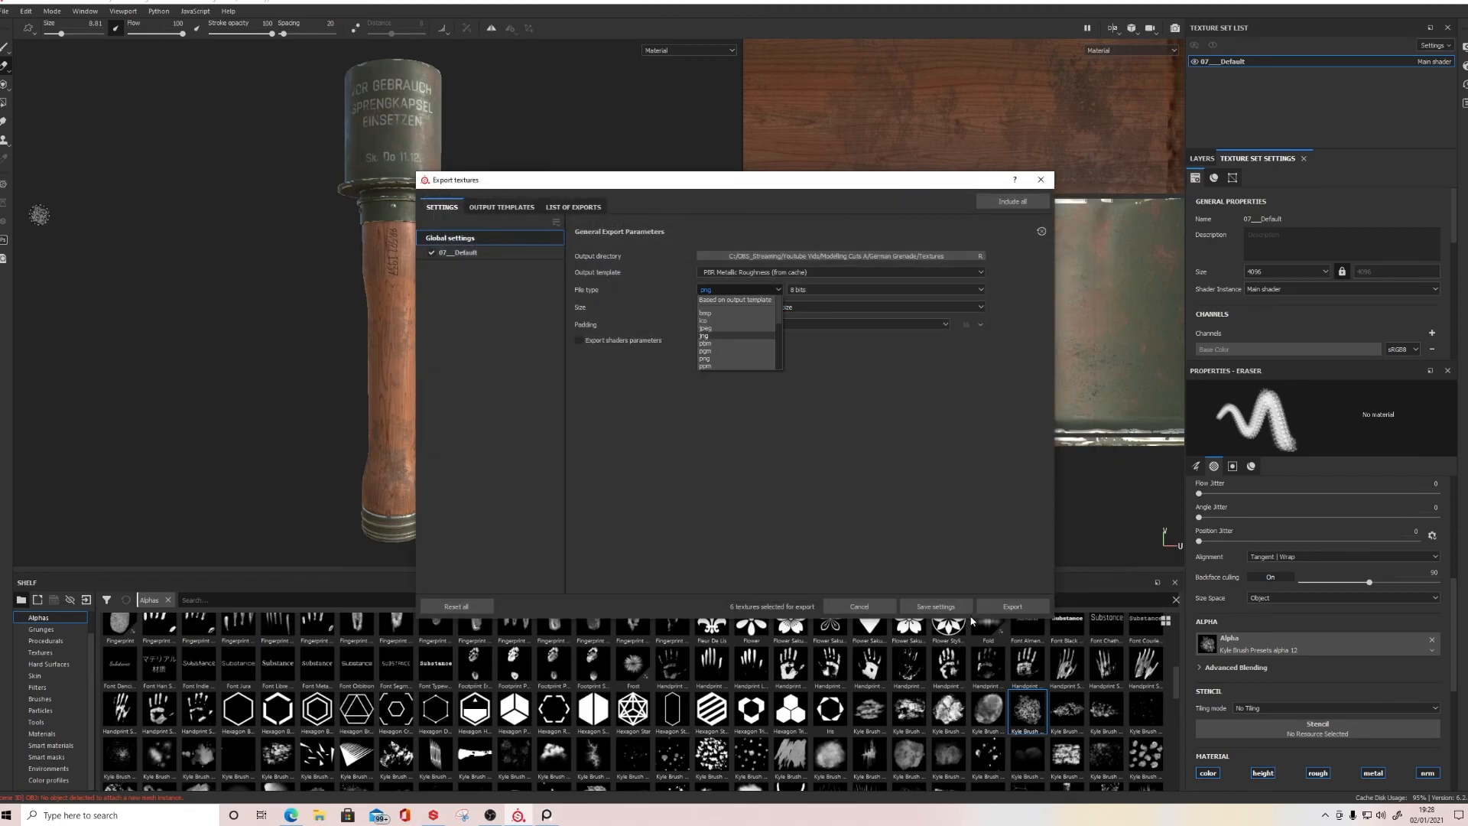
{"action": "left_click", "coordinate": [743, 358]}
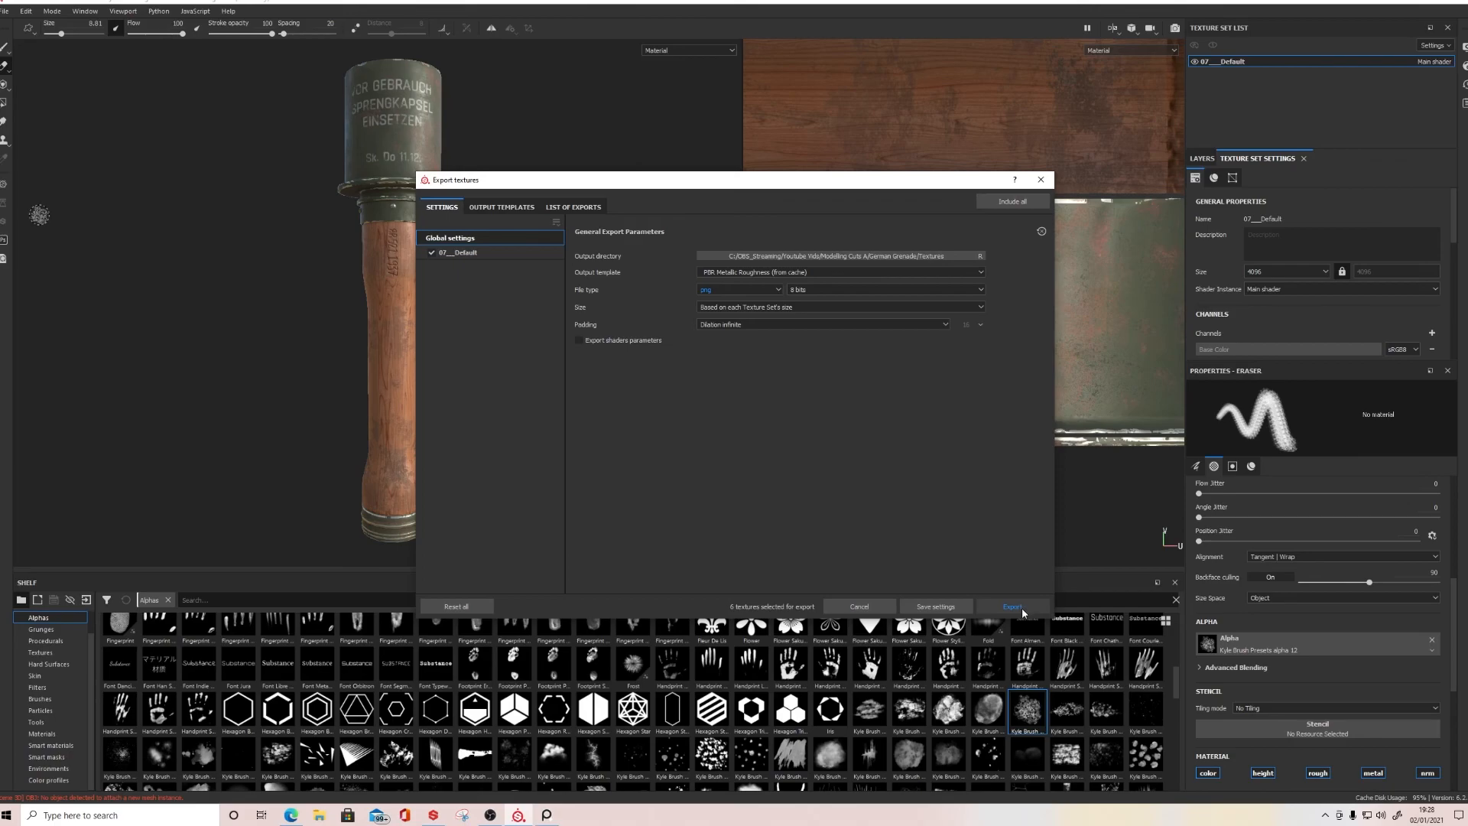
{"action": "left_click", "coordinate": [1013, 607]}
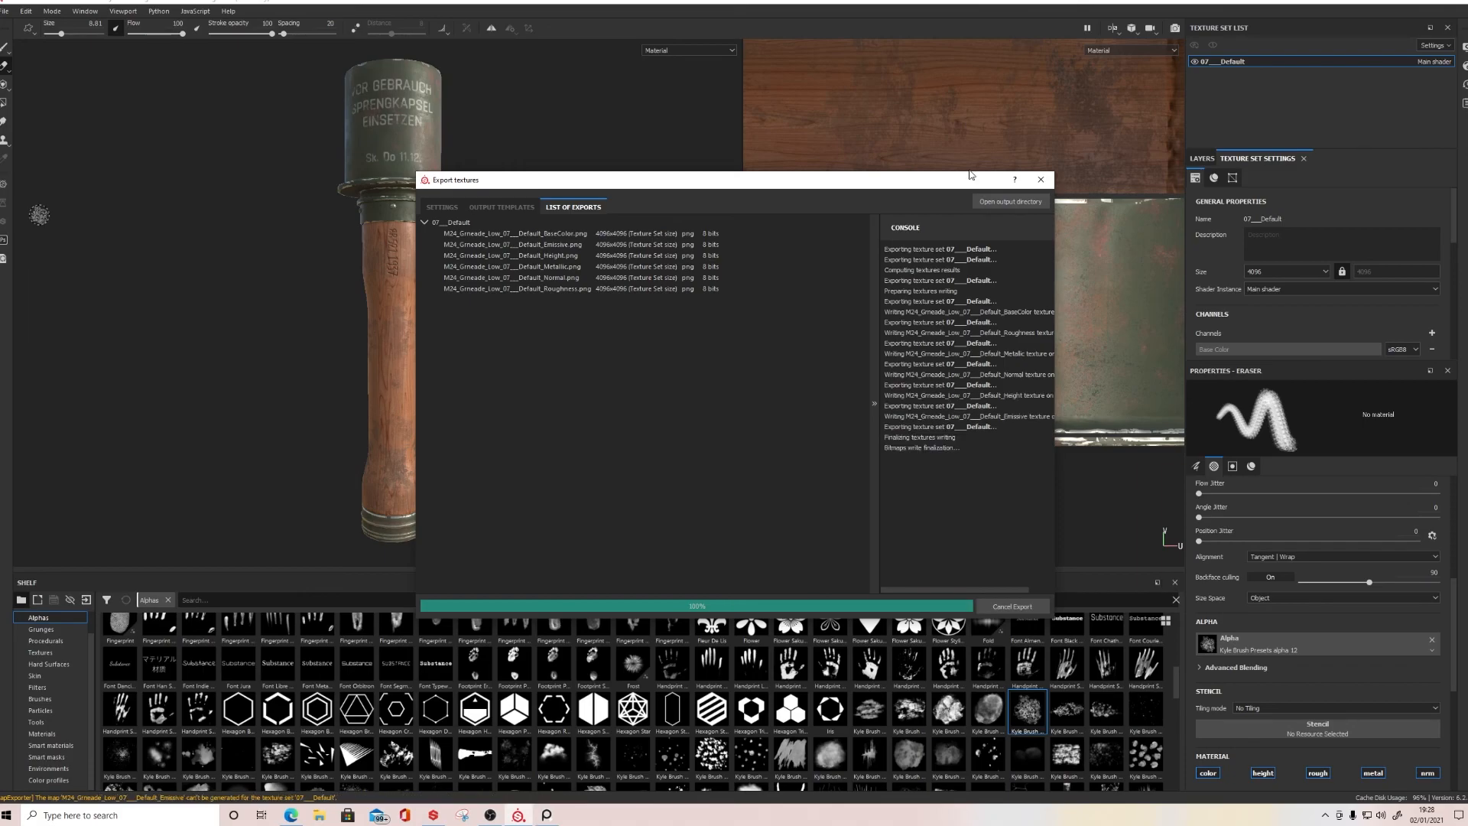
{"action": "left_click", "coordinate": [1017, 203]}
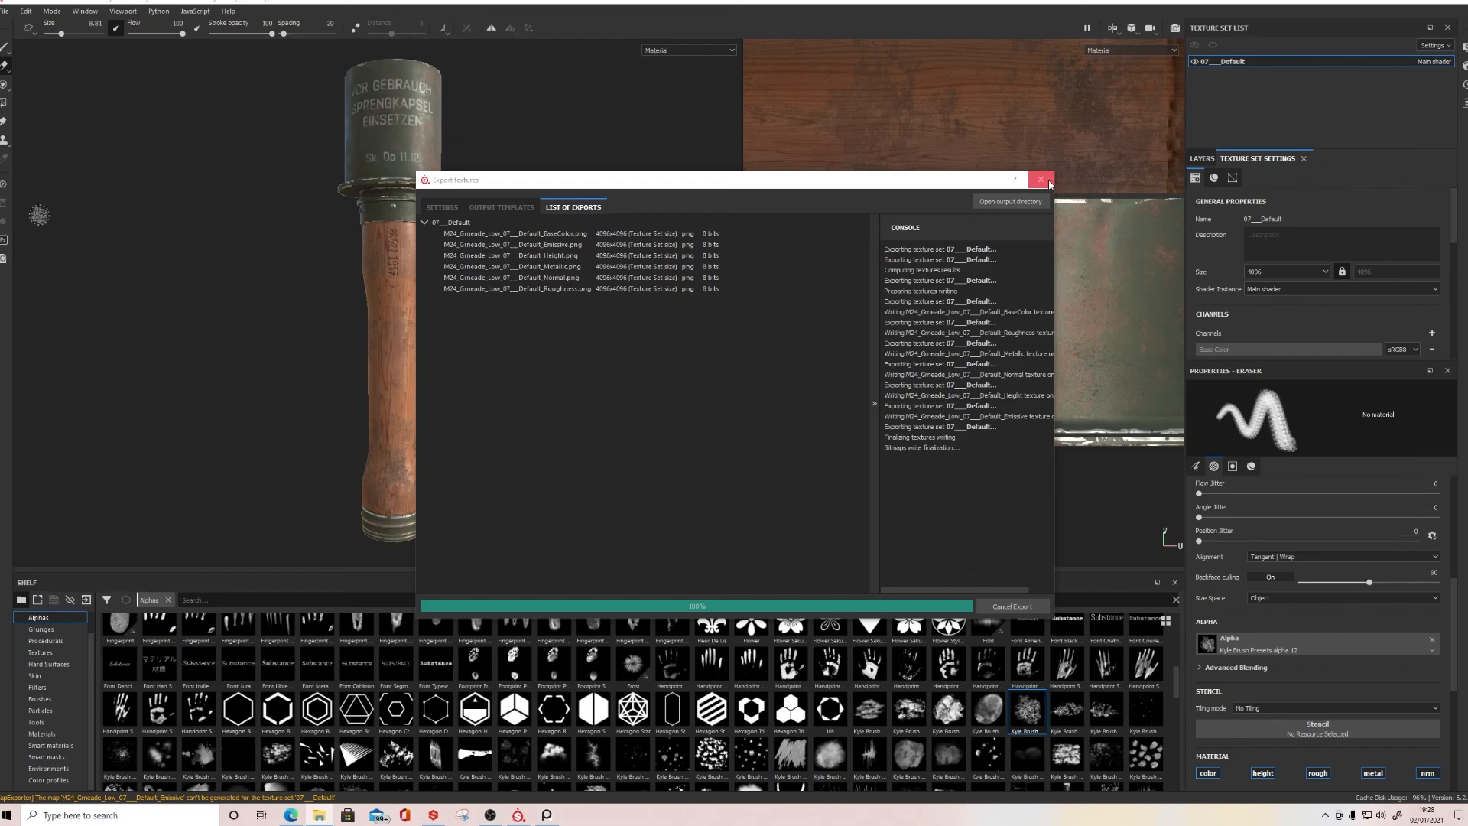
{"action": "left_click", "coordinate": [1040, 179]}
Step: Begin saving the project as a new file and browse to the Textures folder inside German Grenade
{"action": "left_click", "coordinate": [13, 13]}
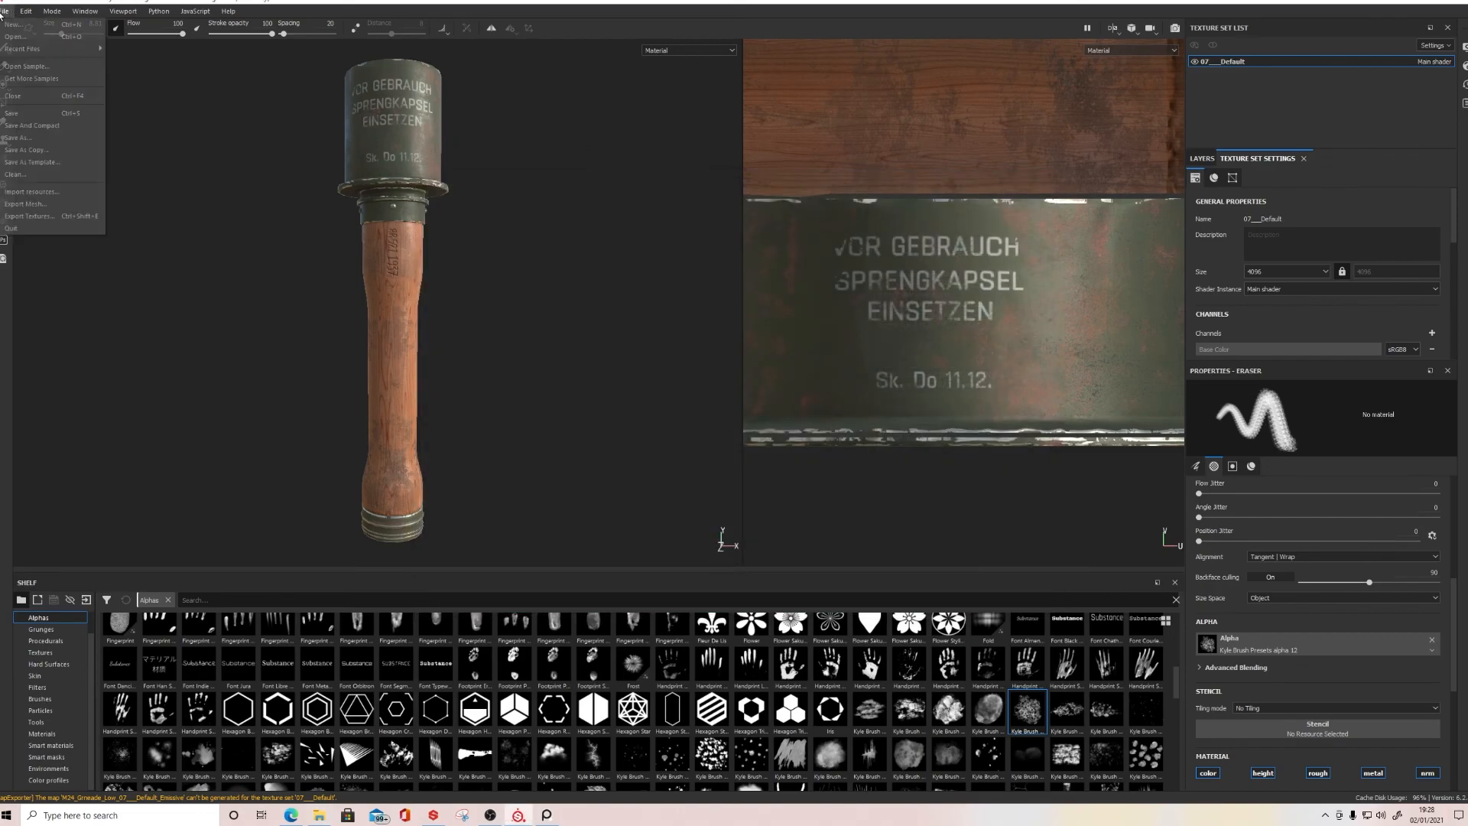
{"action": "left_click", "coordinate": [44, 138]}
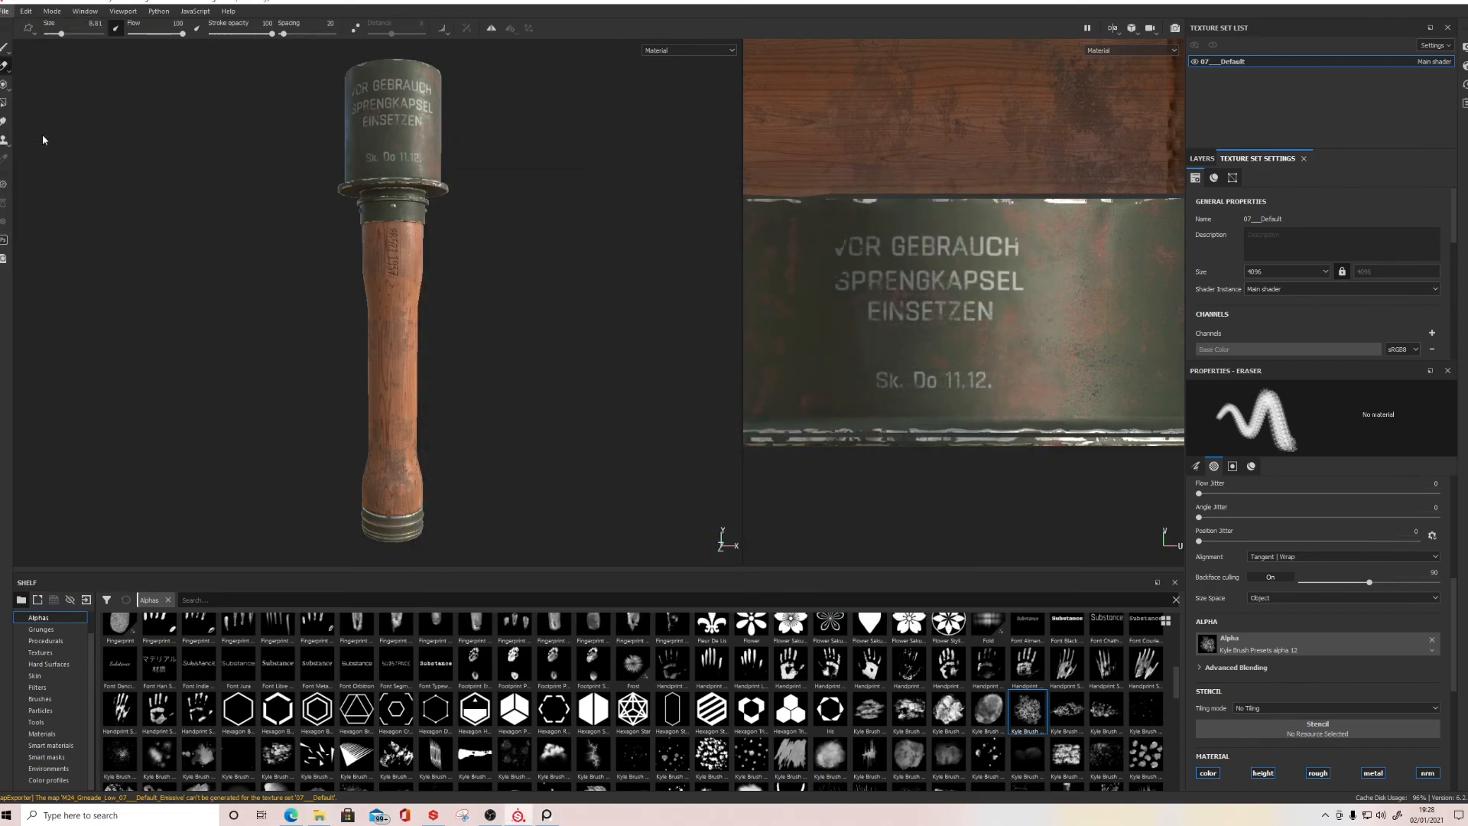
{"action": "scroll", "coordinate": [42, 191], "scroll_direction": "up", "scroll_amount": 3}
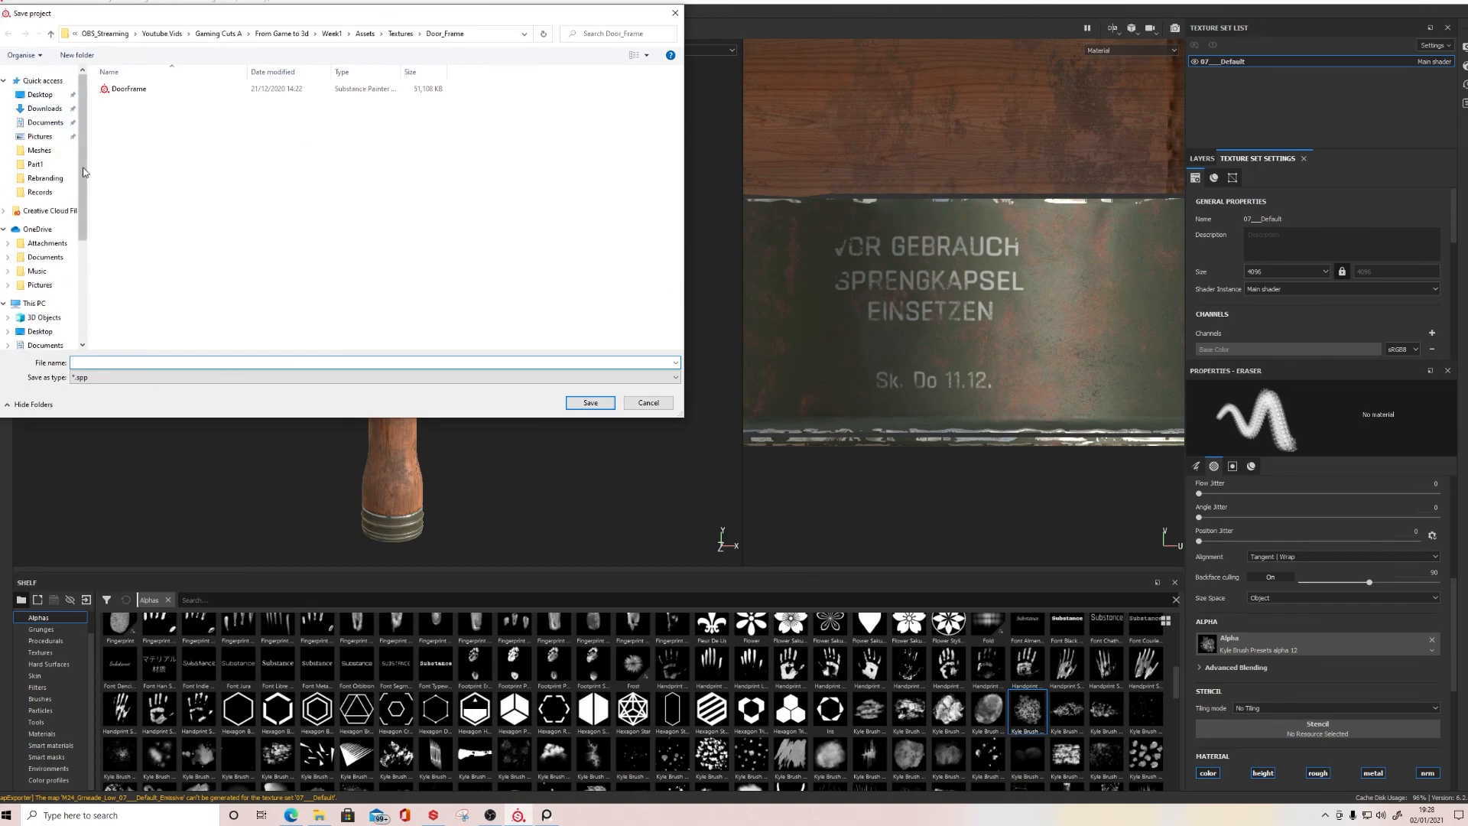
{"action": "left_click", "coordinate": [39, 150]}
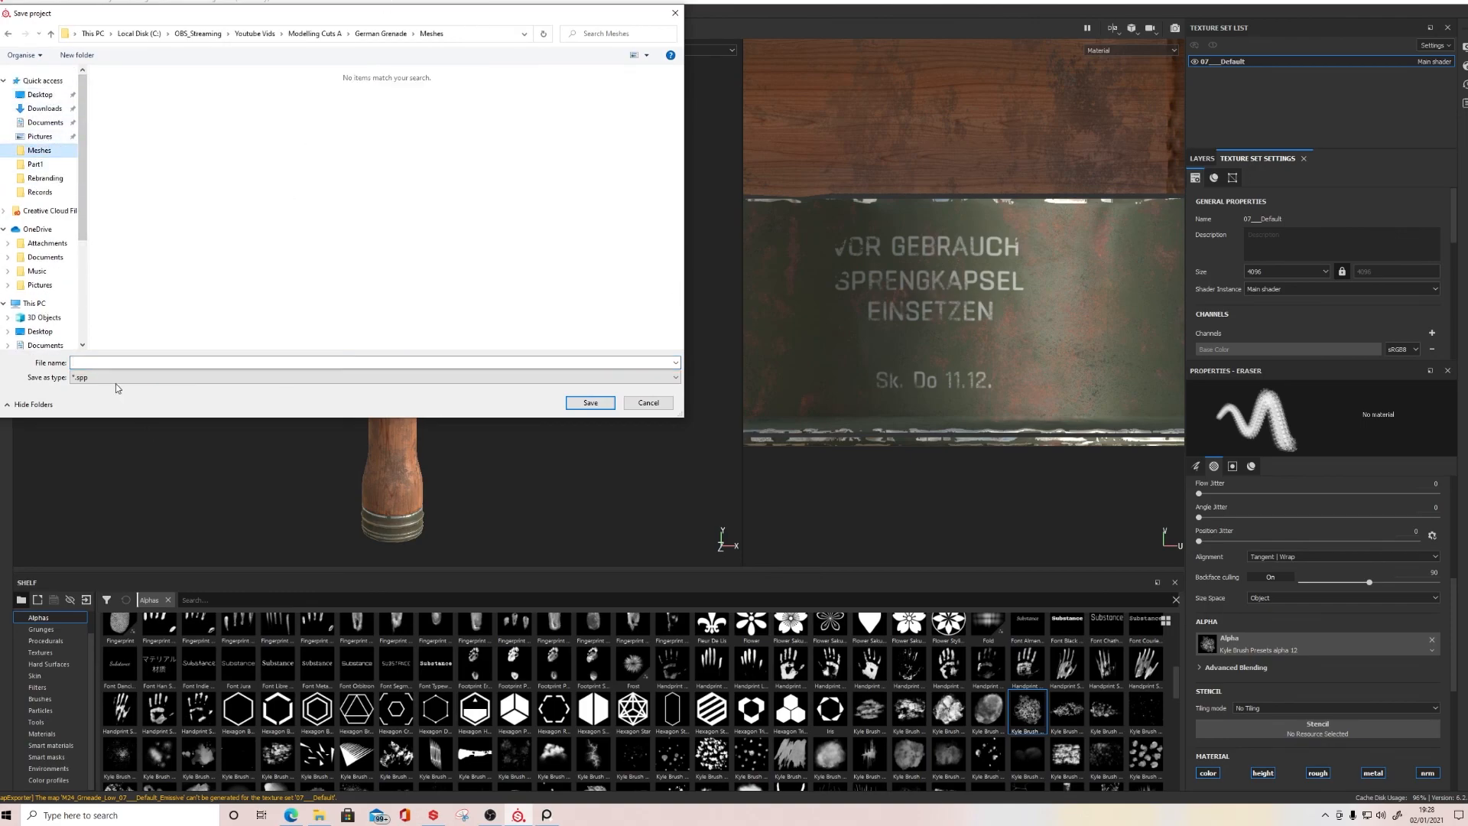
{"action": "left_click", "coordinate": [381, 34]}
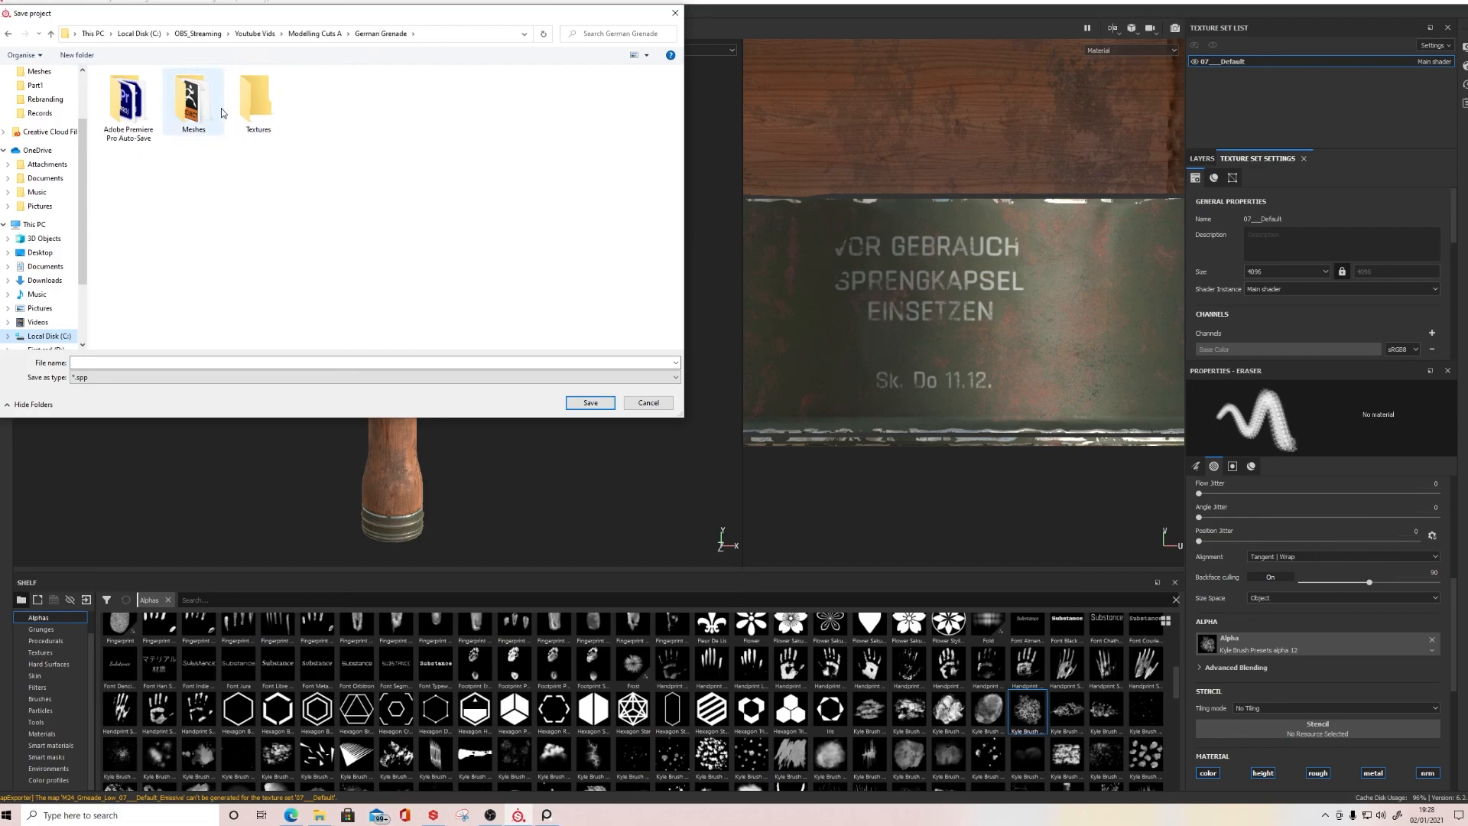
{"action": "double_click", "coordinate": [256, 99]}
Step: Name the project file M24_S and save it in the Textures folder
{"action": "left_click", "coordinate": [123, 364]}
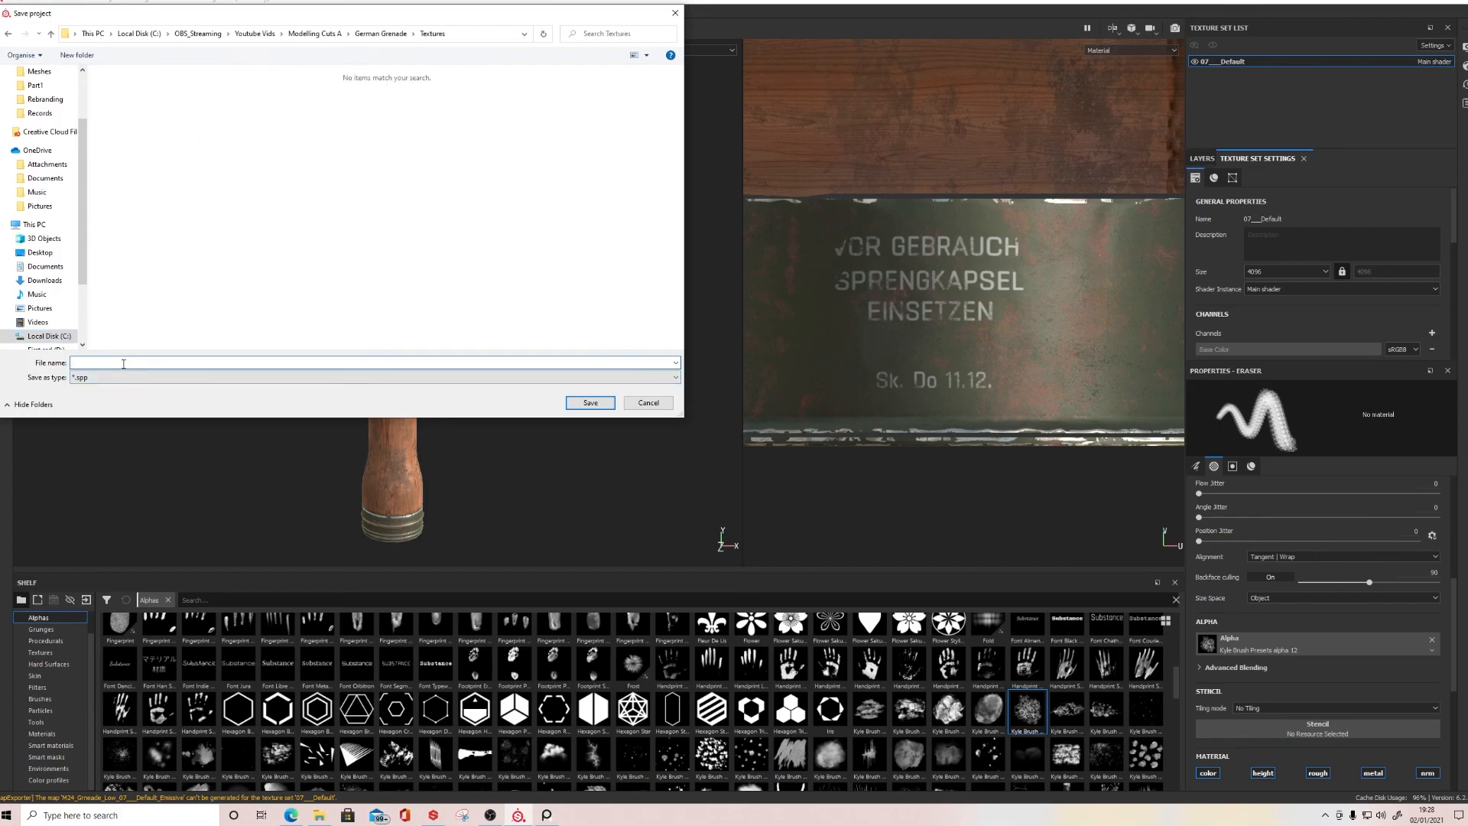
{"action": "type", "text": "M24"}
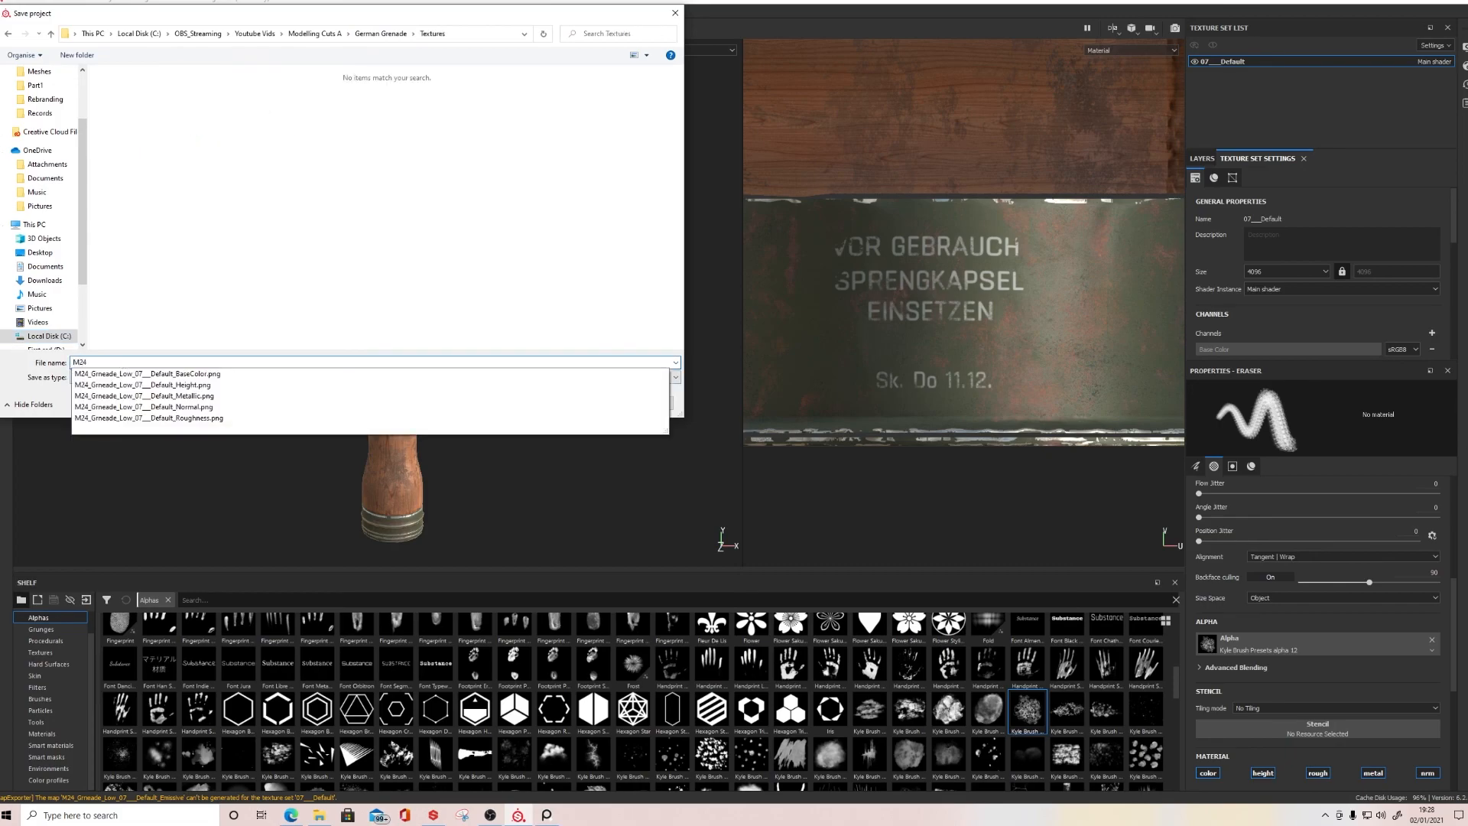
{"action": "type", "text": "_AS"}
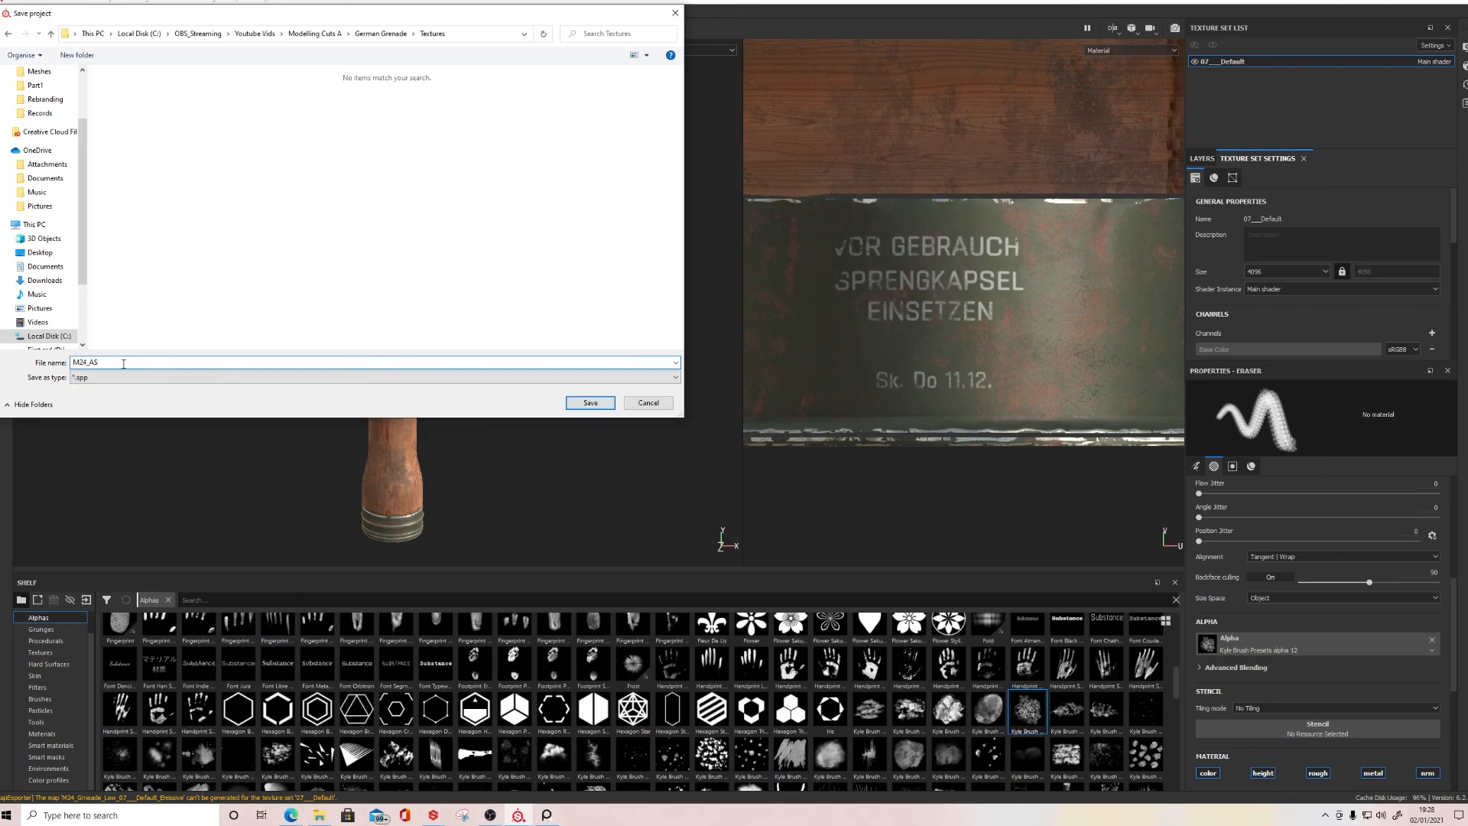
{"action": "key", "text": "BackSpace"}
{"action": "key", "text": "BackSpace"}
{"action": "type", "text": "S"}
{"action": "key", "text": "Return"}
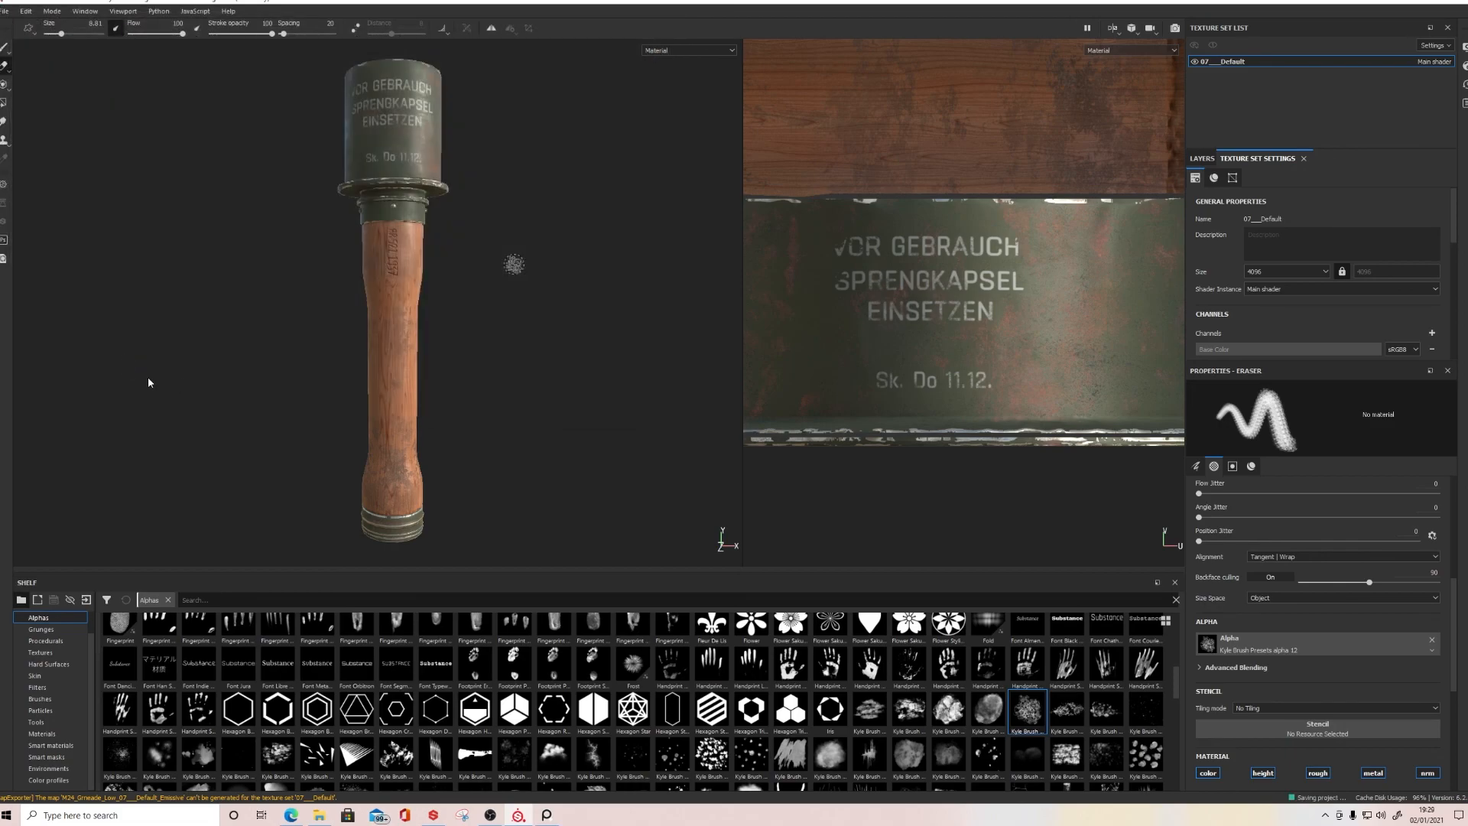
{"action": "scroll", "coordinate": [395, 253], "scroll_direction": "up", "scroll_amount": 1}
{"action": "left_click_drag", "start_coordinate": [465, 302], "coordinate": [482, 232], "text": "alt"}
{"action": "scroll", "coordinate": [520, 321], "scroll_direction": "down", "scroll_amount": 2}
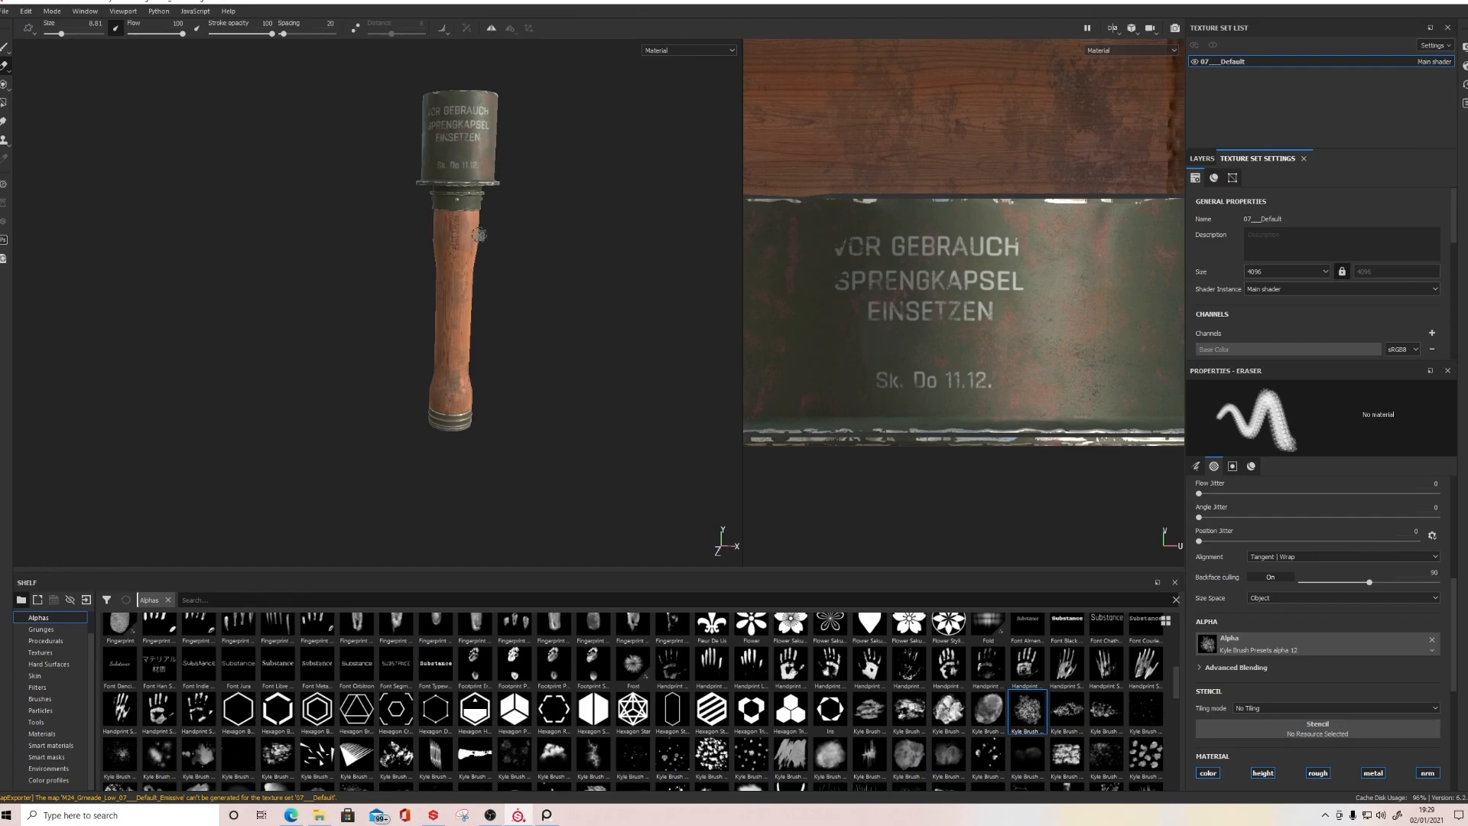
{"action": "right_click_drag", "start_coordinate": [482, 233], "coordinate": [548, 330], "text": "alt"}
{"action": "middle_click_drag", "start_coordinate": [581, 266], "coordinate": [509, 297], "text": "alt"}
{"action": "mouse_move", "coordinate": [509, 297]}
{"action": "left_mouse_down", "text": "alt"}
{"action": "mouse_move", "coordinate": [502, 350]}
{"action": "mouse_move", "coordinate": [747, 318]}
{"action": "mouse_move", "coordinate": [180, 341]}
{"action": "mouse_move", "coordinate": [457, 359]}
{"action": "left_mouse_up", "text": "alt"}
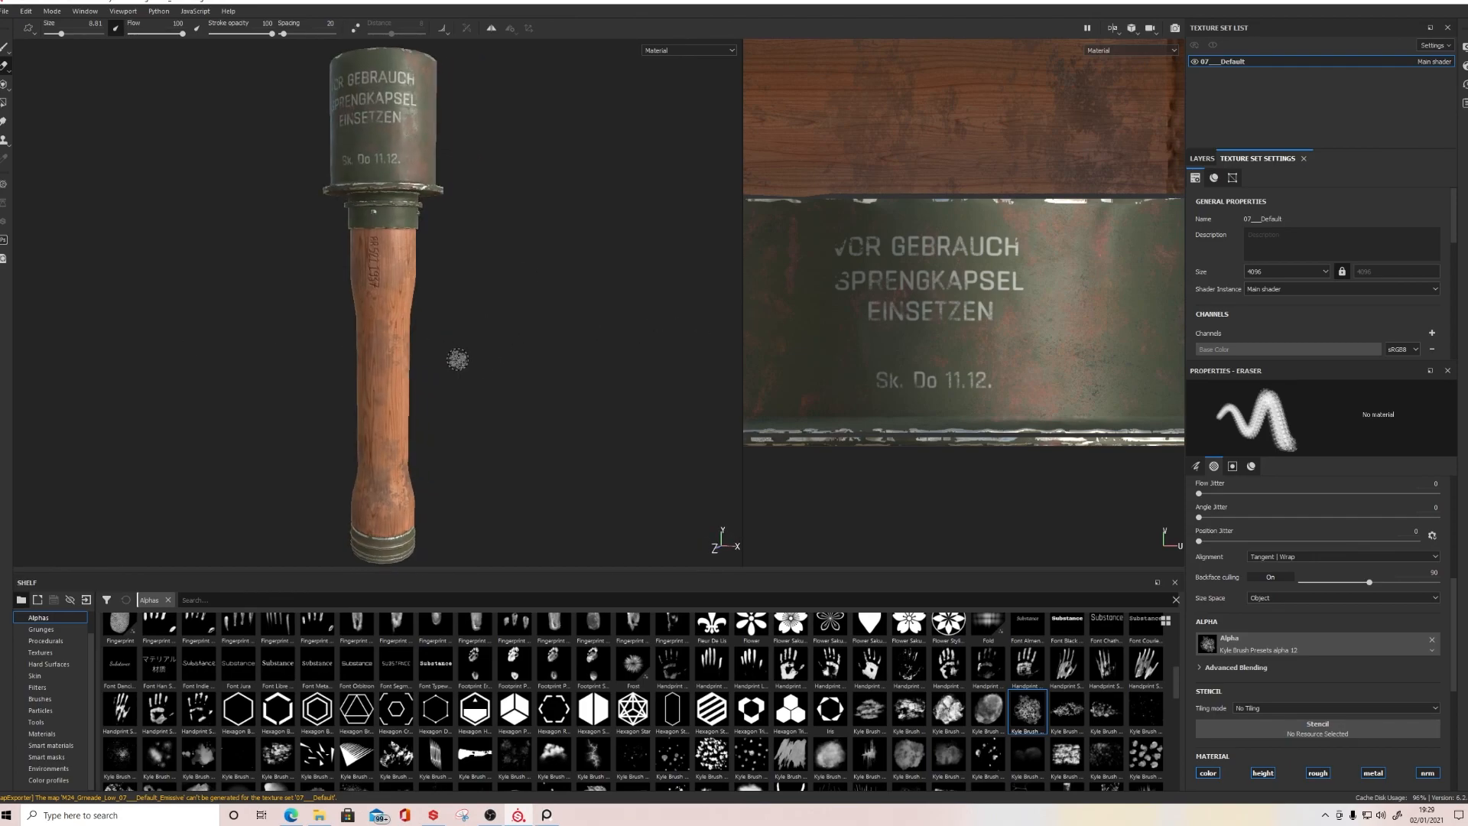